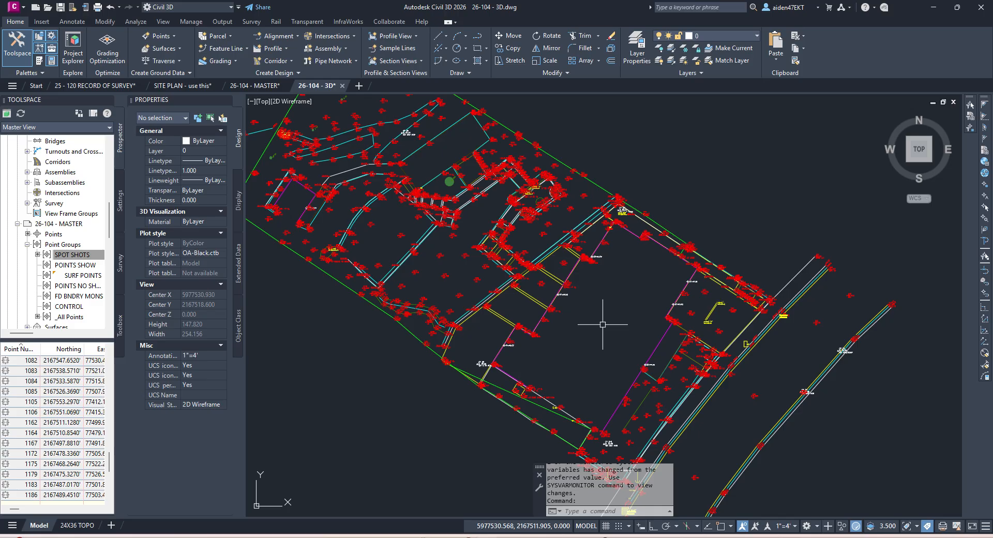
Step: Inspect the green fence 3D polyline, then frame the whole site in view
scroll(421, 332, "up", 5)
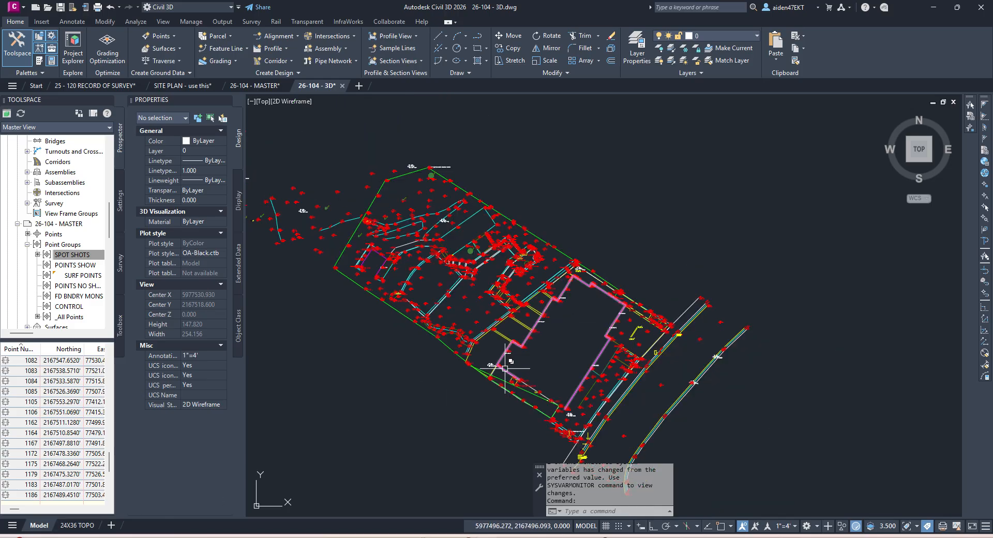
key("Escape")
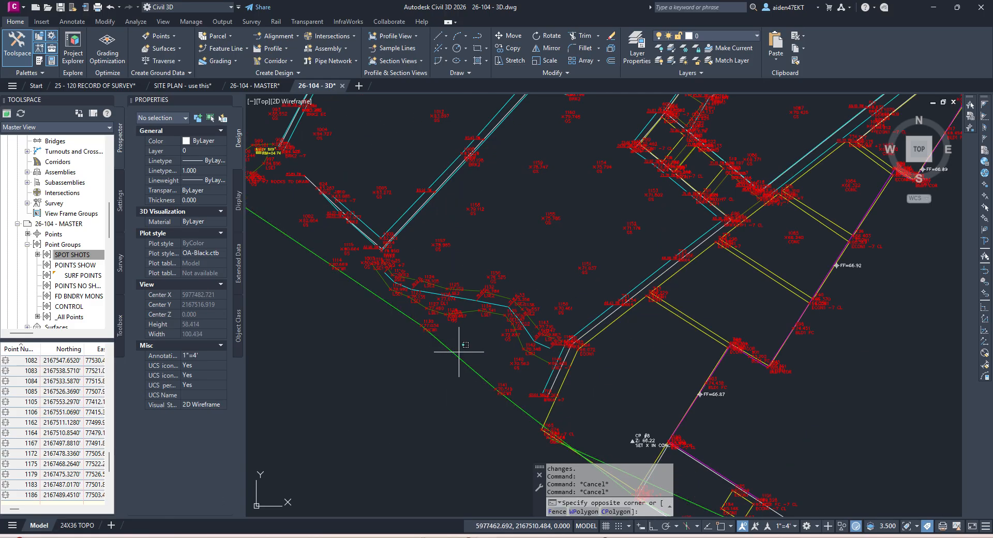
left_click(456, 348)
key("Escape")
scroll(455, 344, "down", 5)
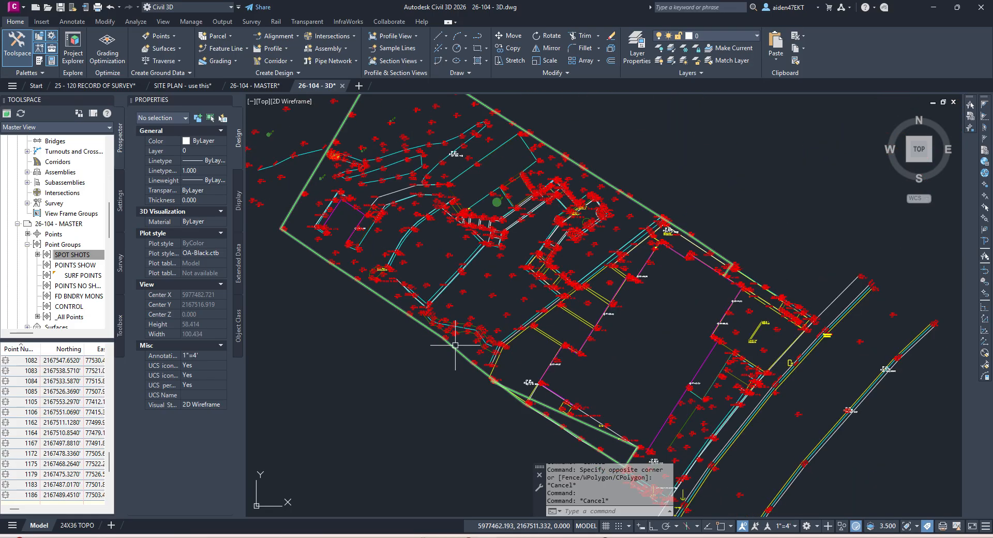
middle_click_drag(469, 326, 539, 369)
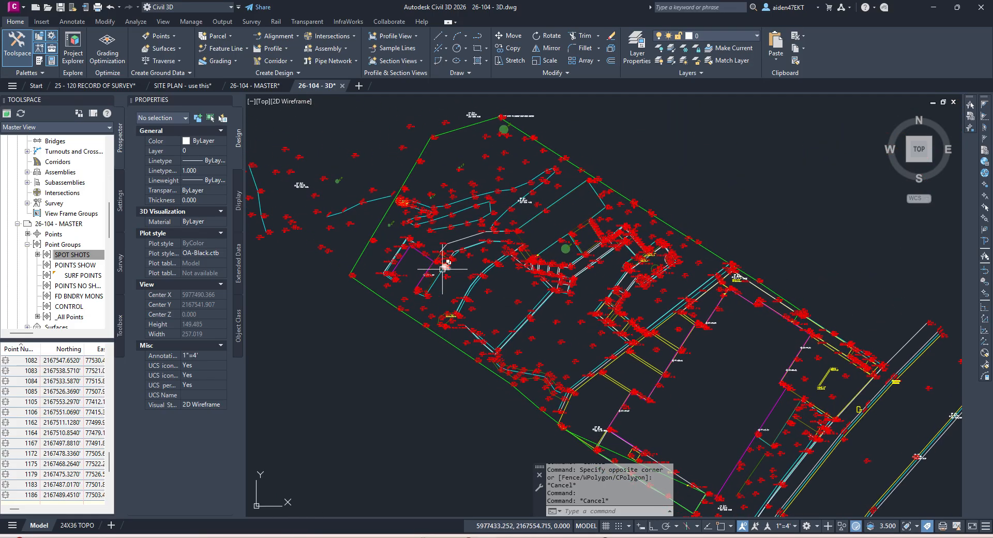
left_click(377, 224)
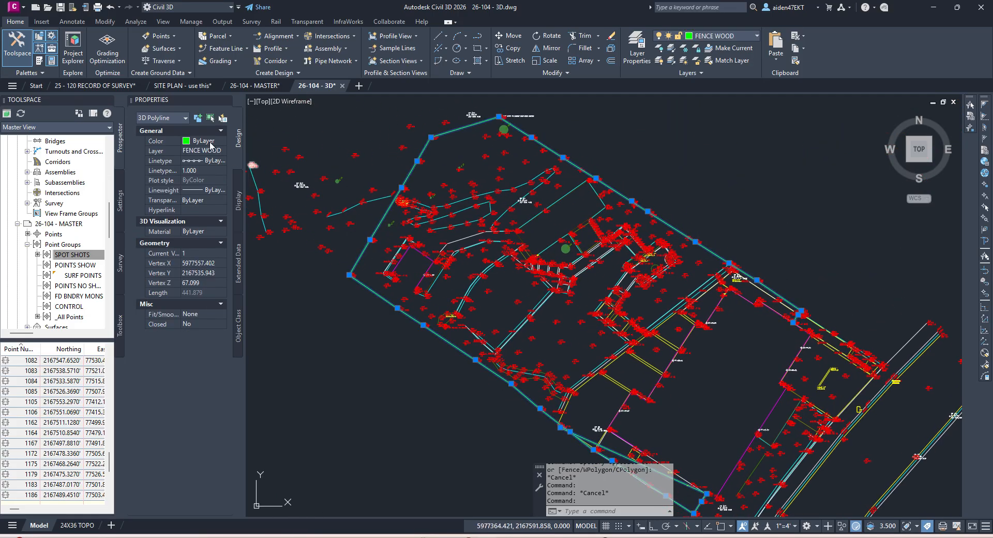
key("Escape")
scroll(531, 234, "down", 2)
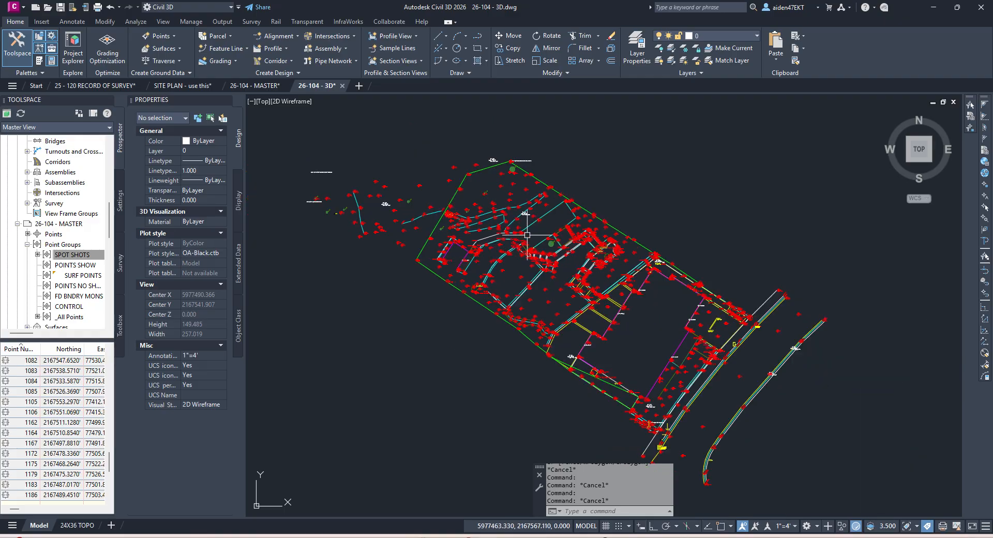
middle_click_drag(640, 327, 607, 314)
scroll(77, 248, "up", 3)
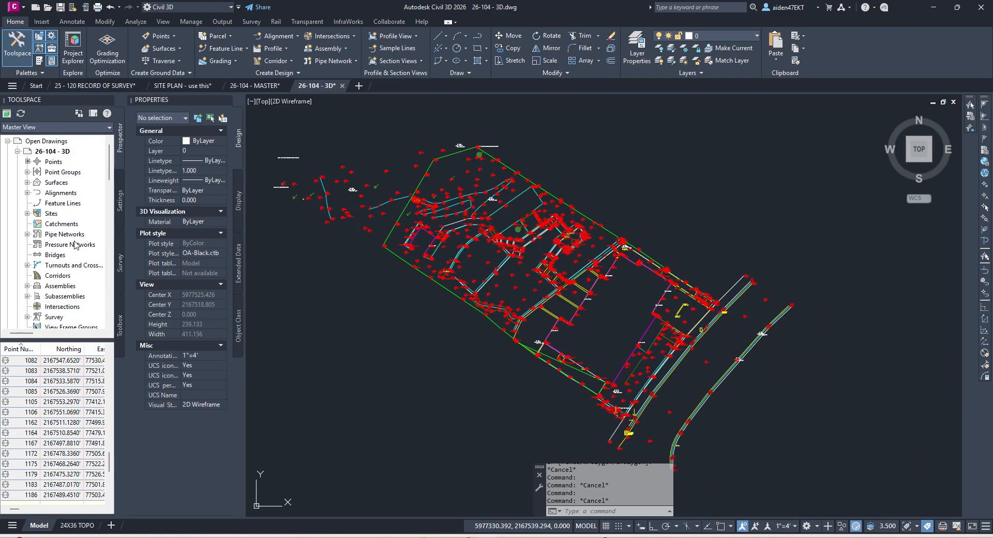
Step: Expand the Surfaces and Point Groups collections in Prospector
left_click(27, 182)
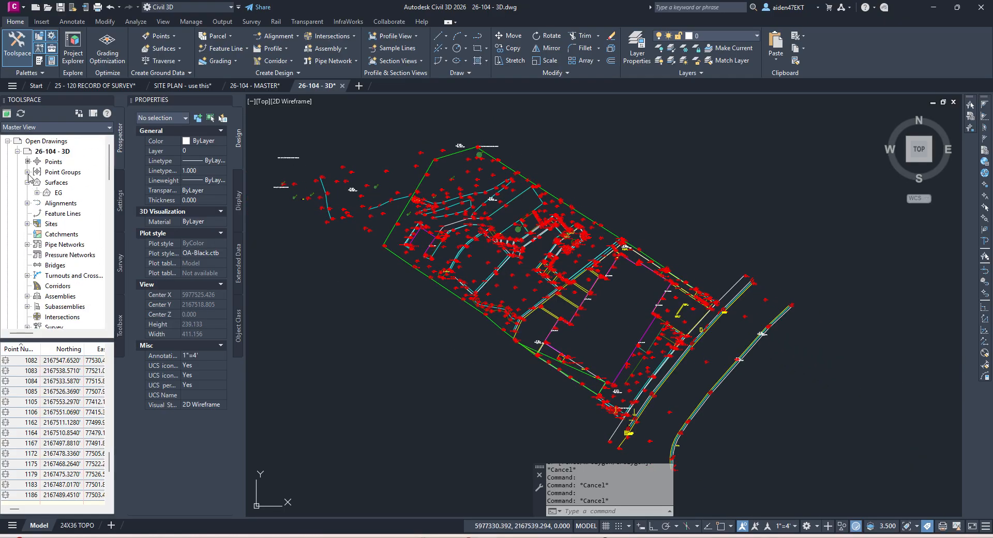
left_click(28, 172)
mouse_move(500, 268)
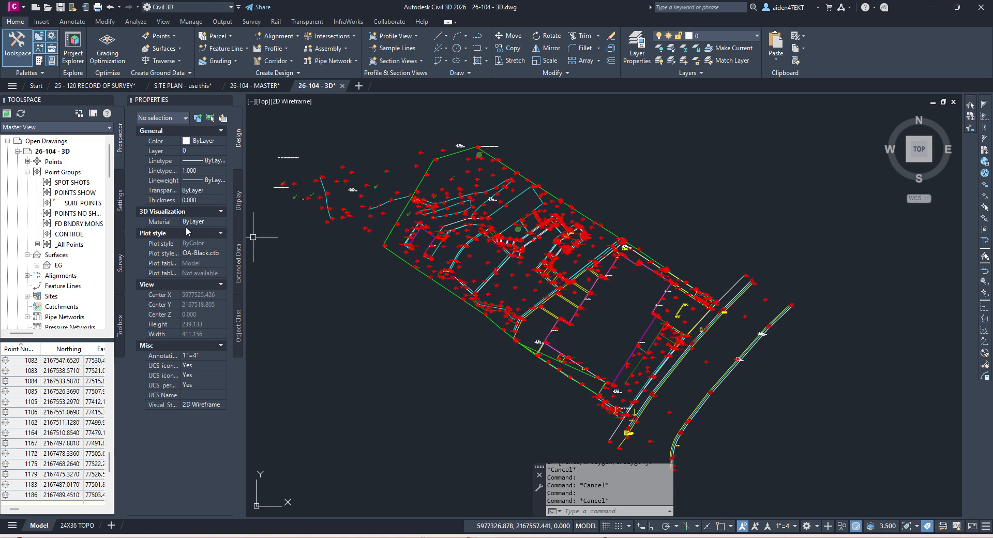
right_click(64, 173)
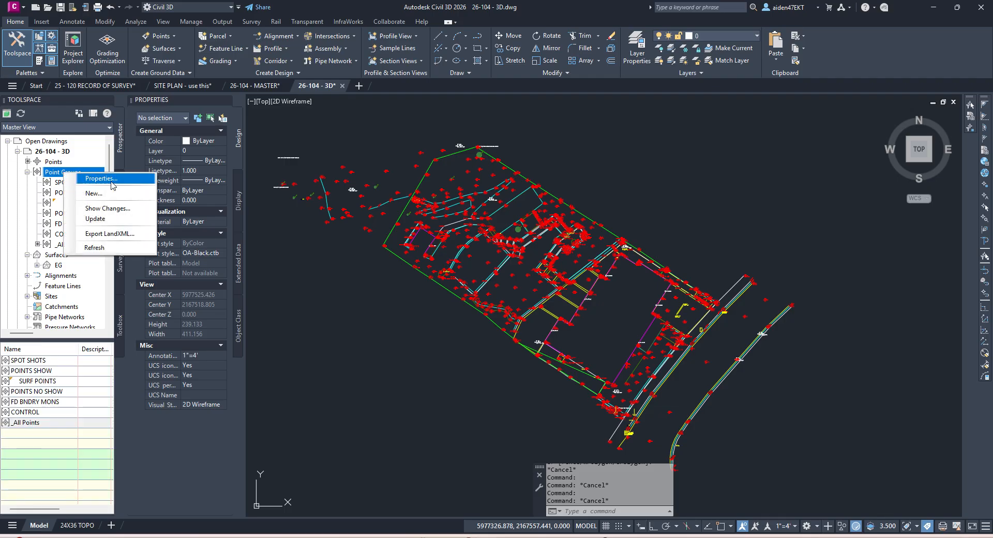
left_click(60, 176)
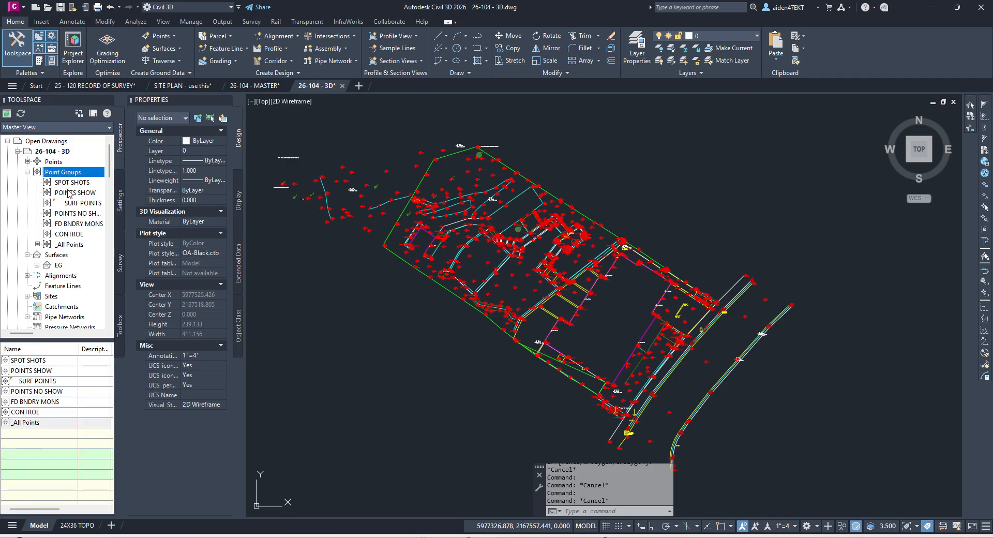
left_click_drag(23, 334, 19, 336)
Step: Expand EG's Definition, list its point groups and select SURF POINTS
left_click(29, 266)
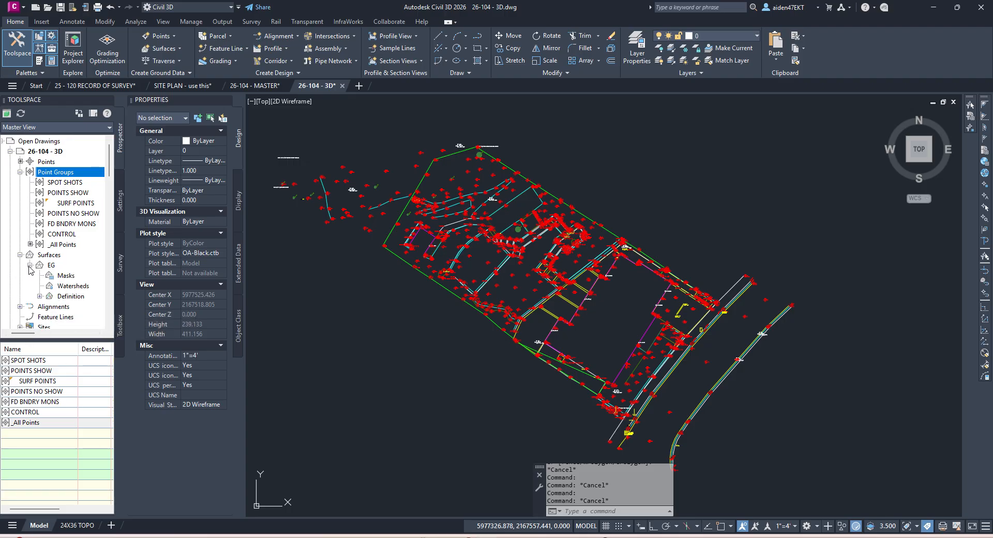
left_click(40, 296)
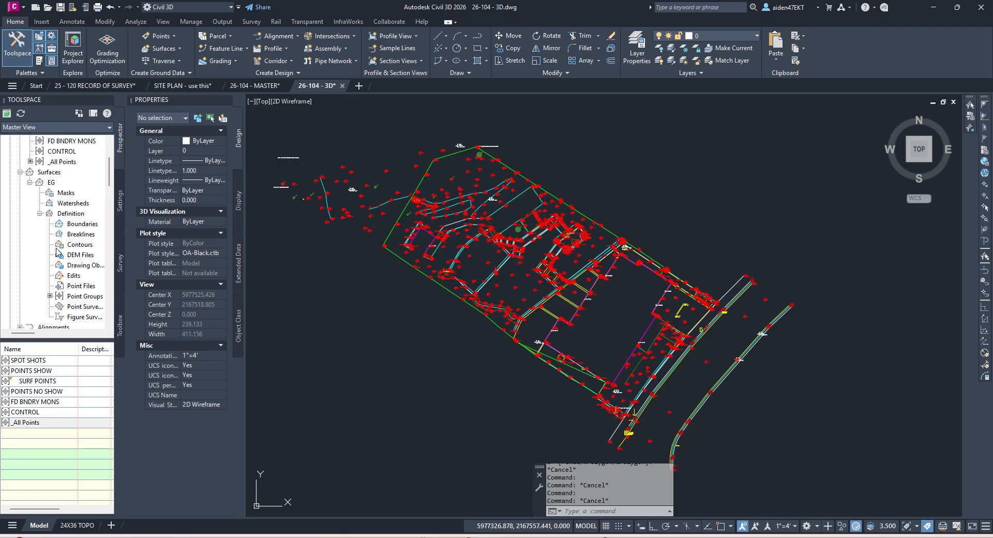
scroll(59, 238, "up", 1)
left_click(52, 214)
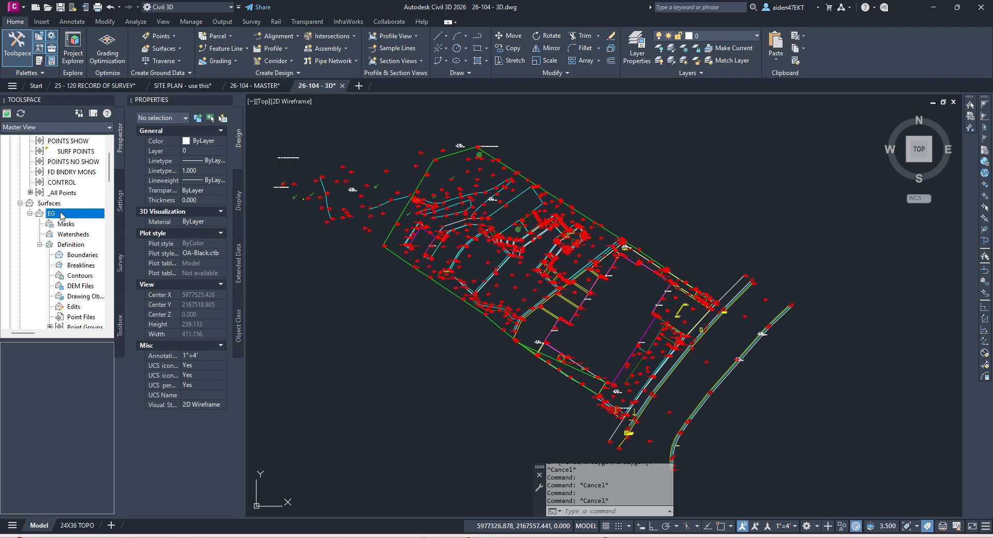
scroll(83, 290, "down", 1)
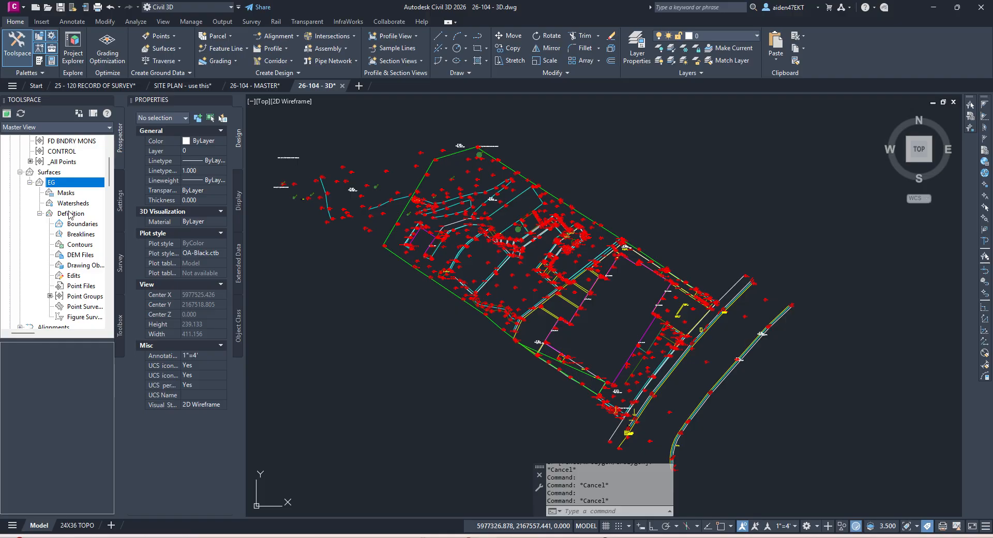
left_click(85, 298)
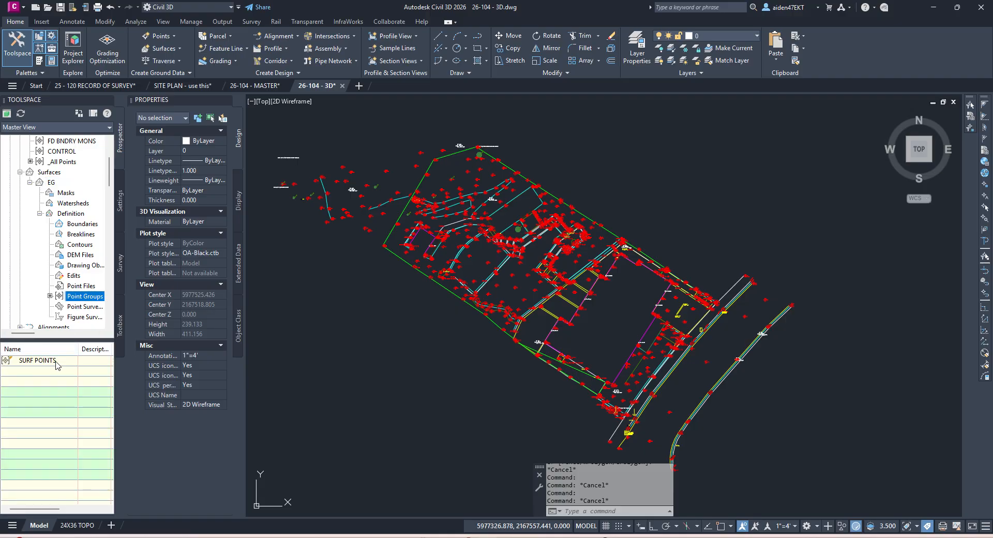
scroll(75, 295, "up", 3)
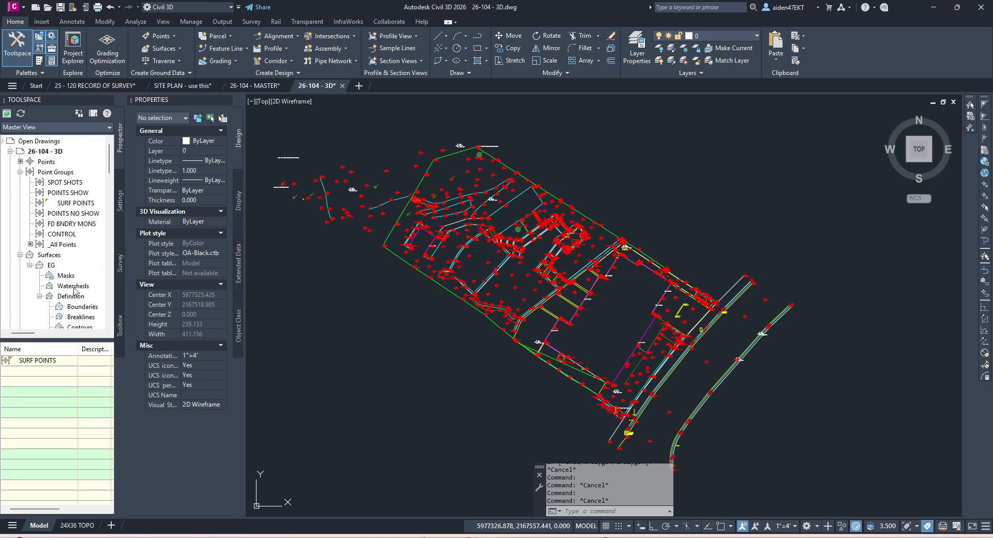
left_click(71, 204)
Step: Review SURF POINTS properties, confirming raw descriptions GS* and AC* are included
right_click(71, 205)
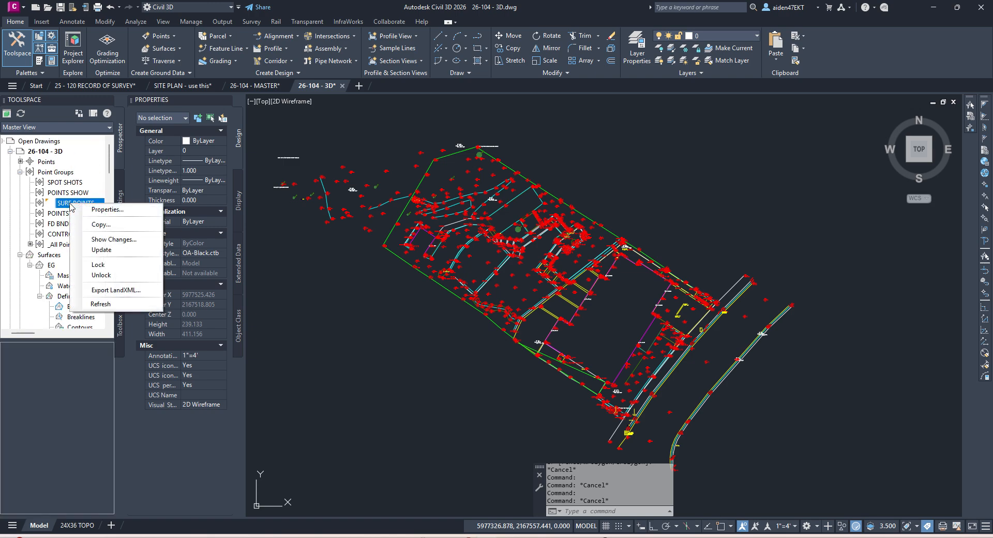
left_click(109, 208)
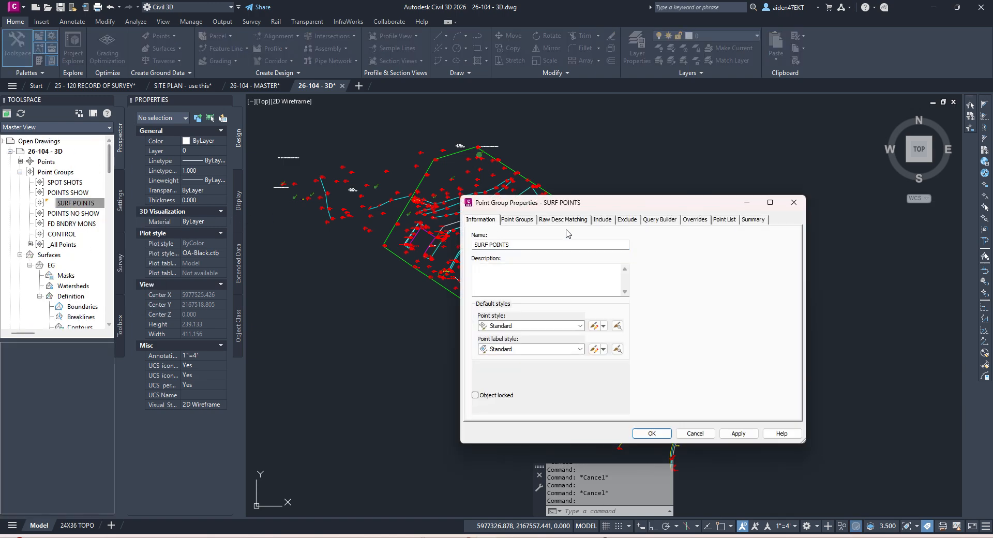
left_click(602, 220)
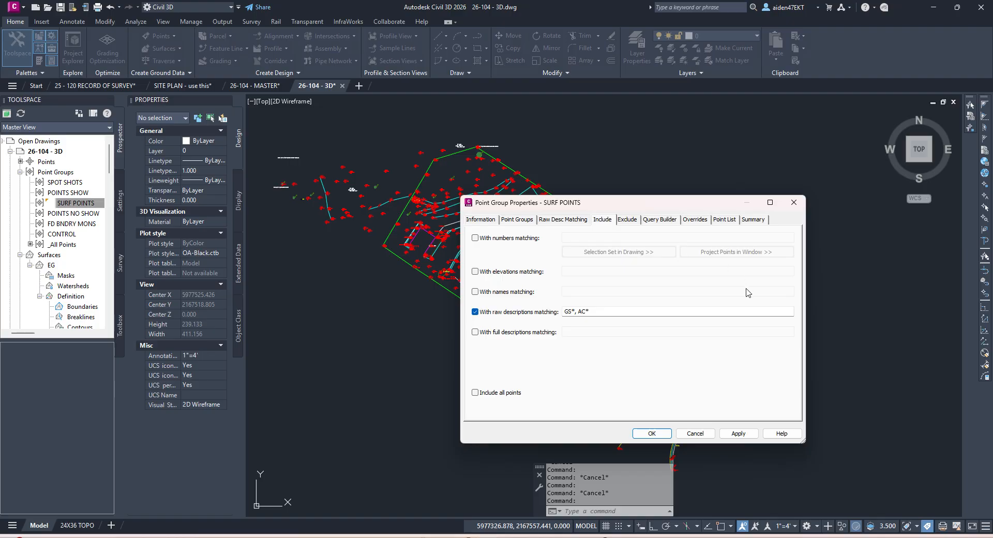
left_click(794, 202)
Step: Update the SURF POINTS group so the EG surface rebuilds its contours
left_click(76, 203)
right_click(76, 203)
left_click(111, 250)
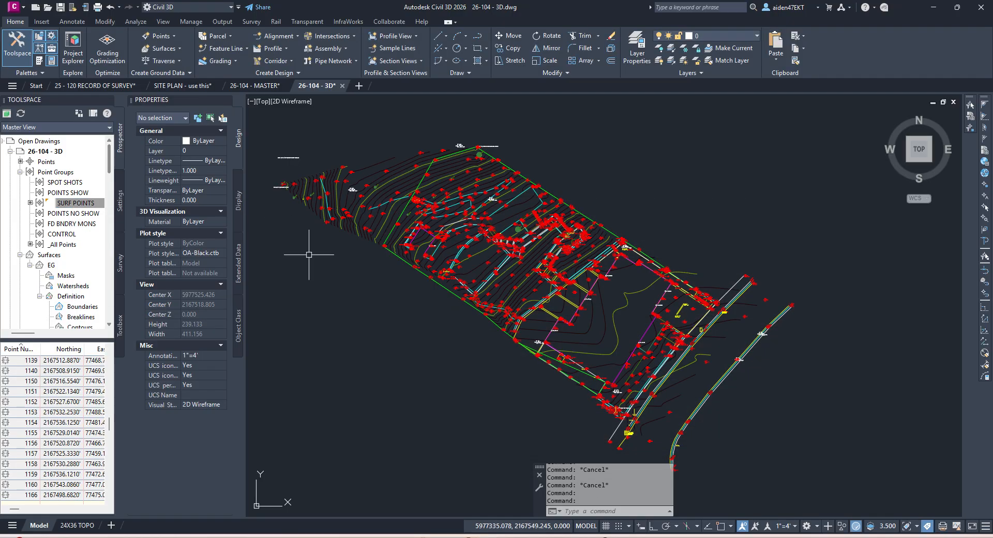
Step: Pan and zoom the view toward the site's upper-left slopes
scroll(604, 350, "up", 4)
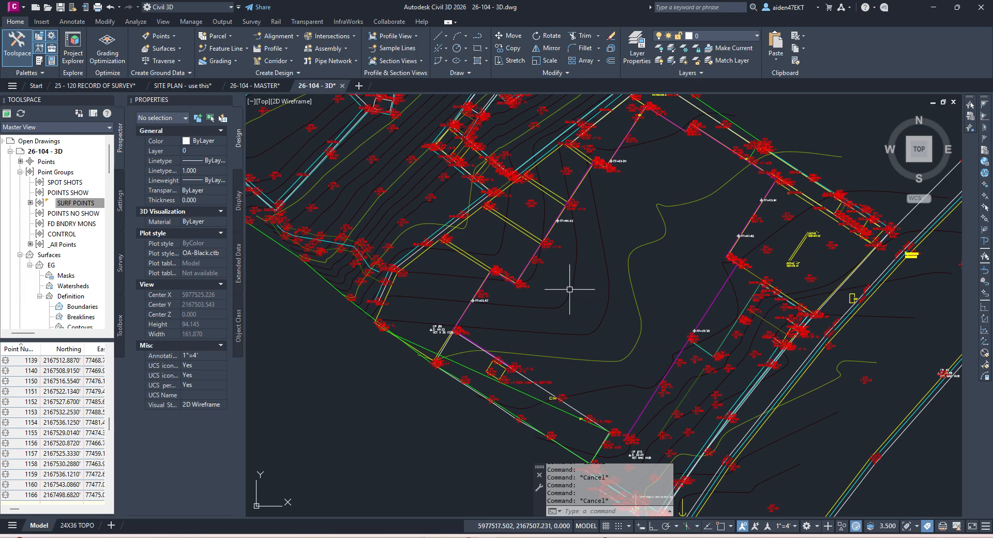
scroll(579, 289, "down", 1)
scroll(580, 290, "down", 2)
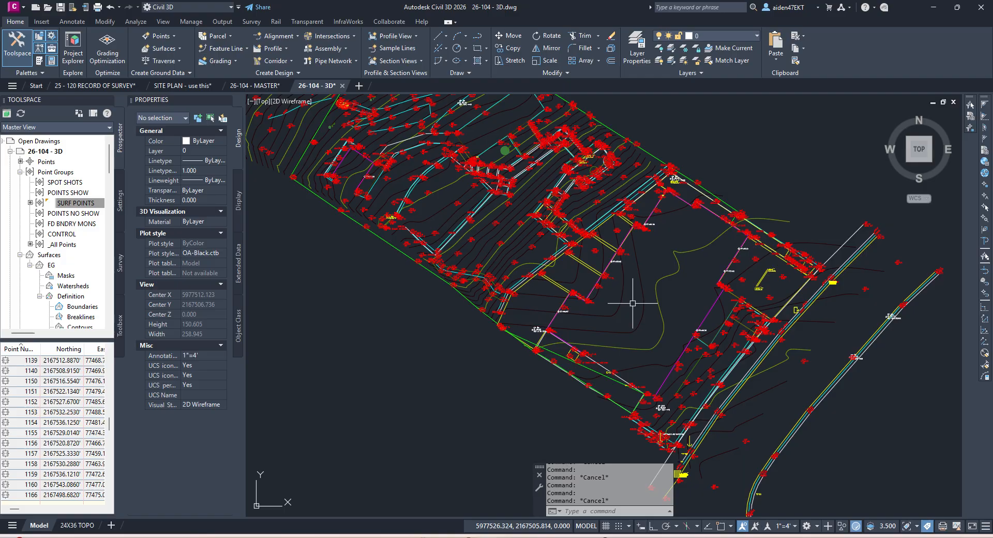
middle_click_drag(536, 250, 683, 321)
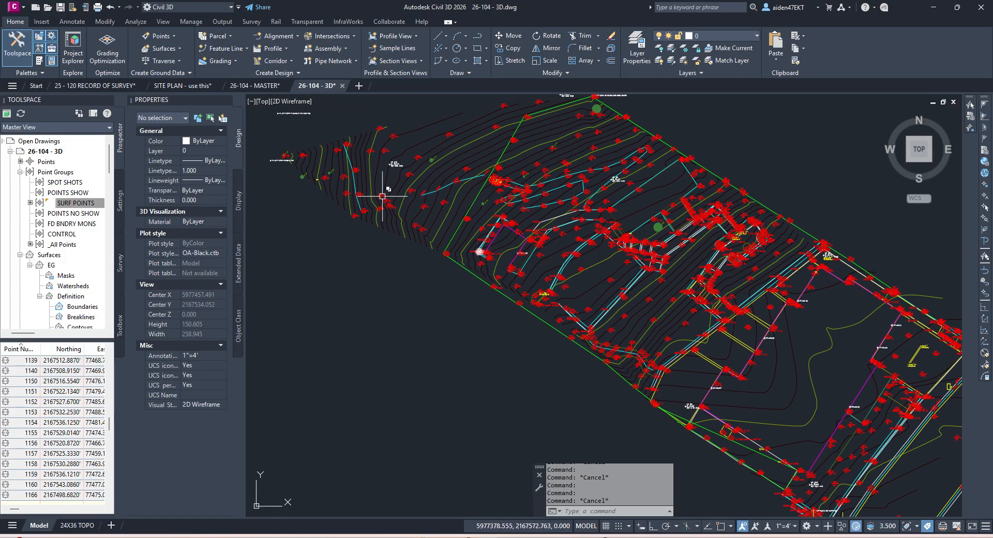
middle_click_drag(383, 197, 537, 241)
scroll(745, 325, "up", 3)
scroll(588, 292, "up", 3)
scroll(550, 280, "down", 3)
scroll(458, 235, "down", 3)
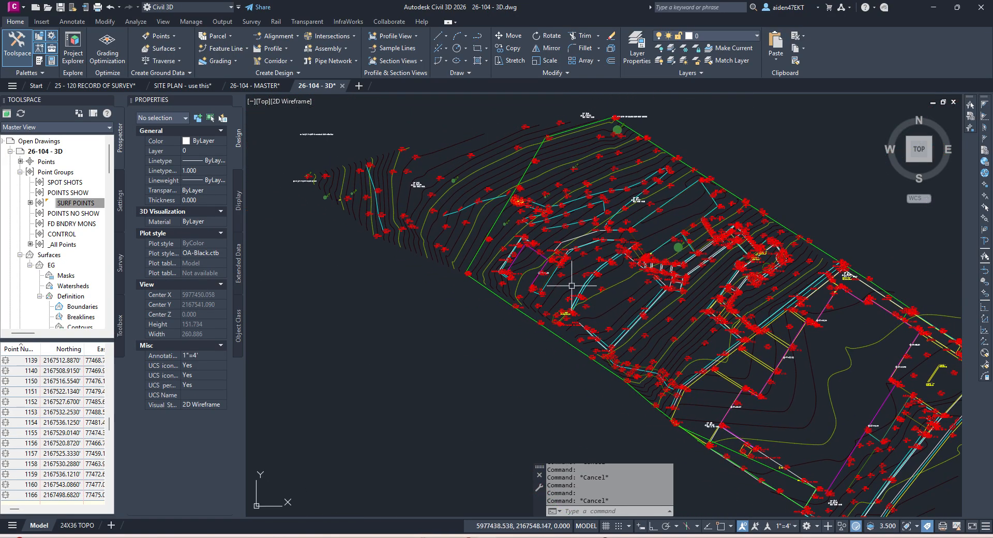
scroll(361, 220, "up", 3)
scroll(434, 231, "up", 5)
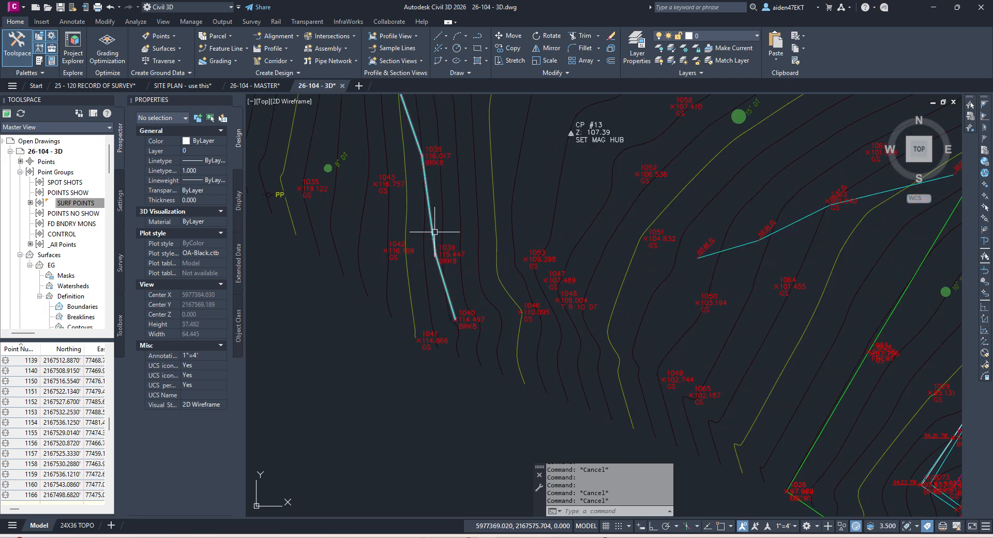
scroll(432, 218, "down", 3)
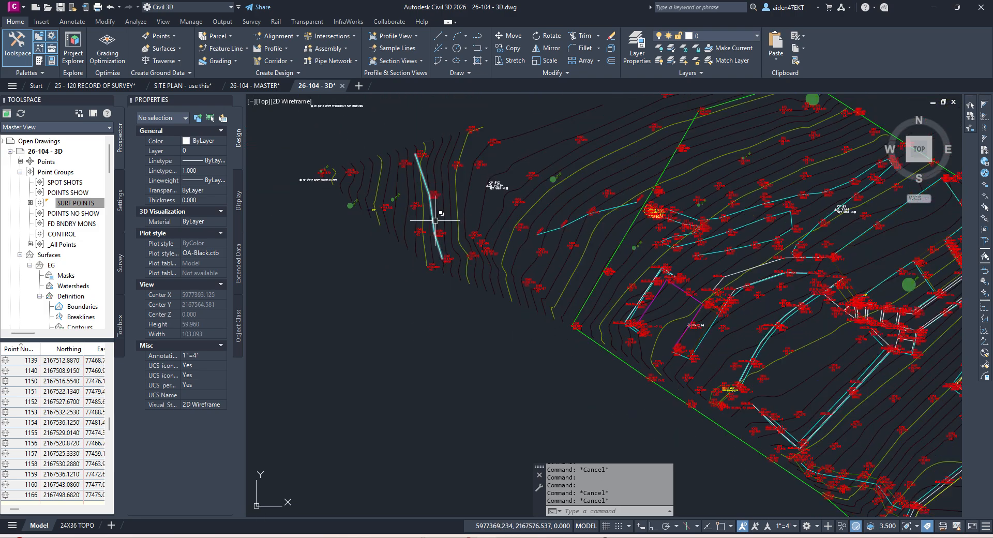
scroll(81, 280, "down", 1)
Step: Select EG's Breaklines entry and zoom in on the western slope breakline
left_click(81, 285)
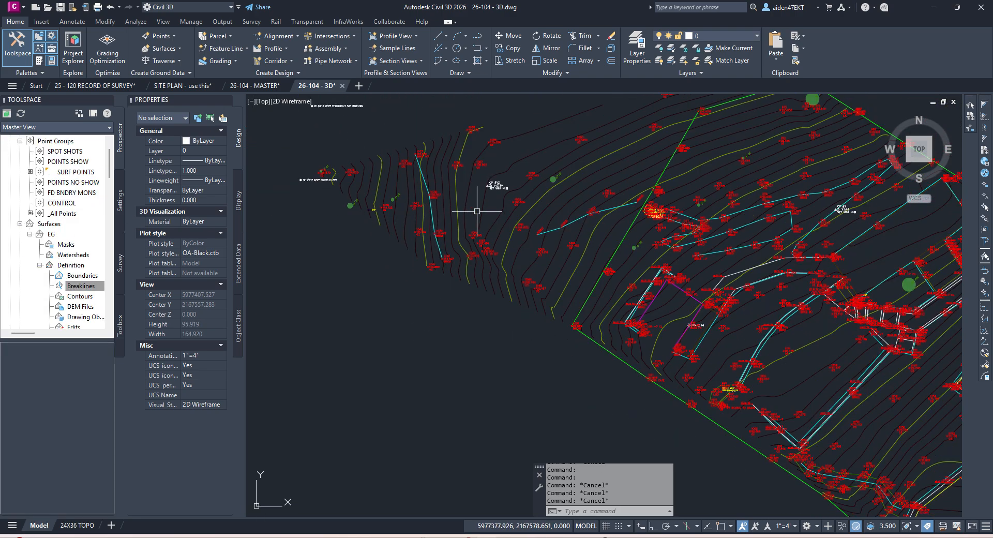
scroll(563, 209, "down", 2)
middle_click_drag(560, 197, 535, 238)
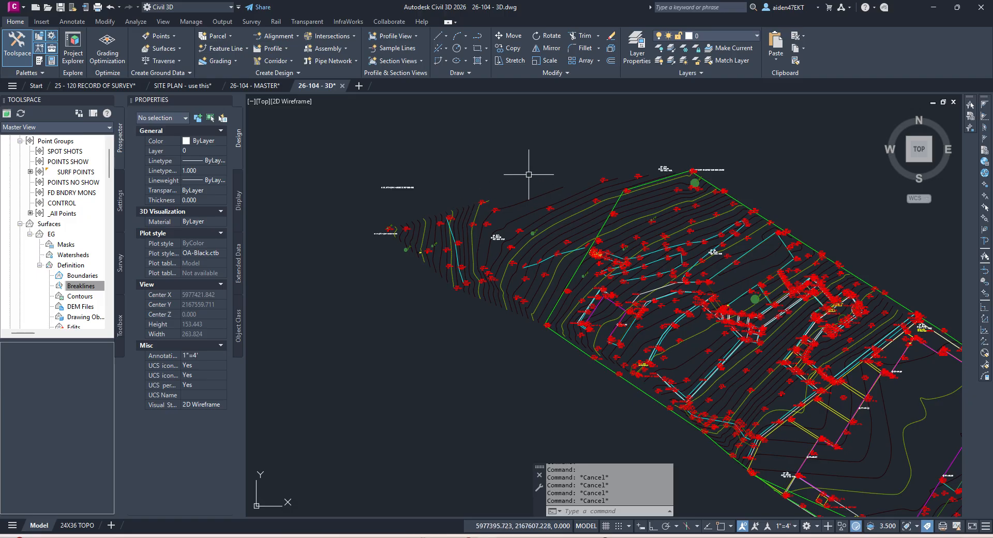
scroll(402, 204, "up", 1)
scroll(680, 144, "up", 1)
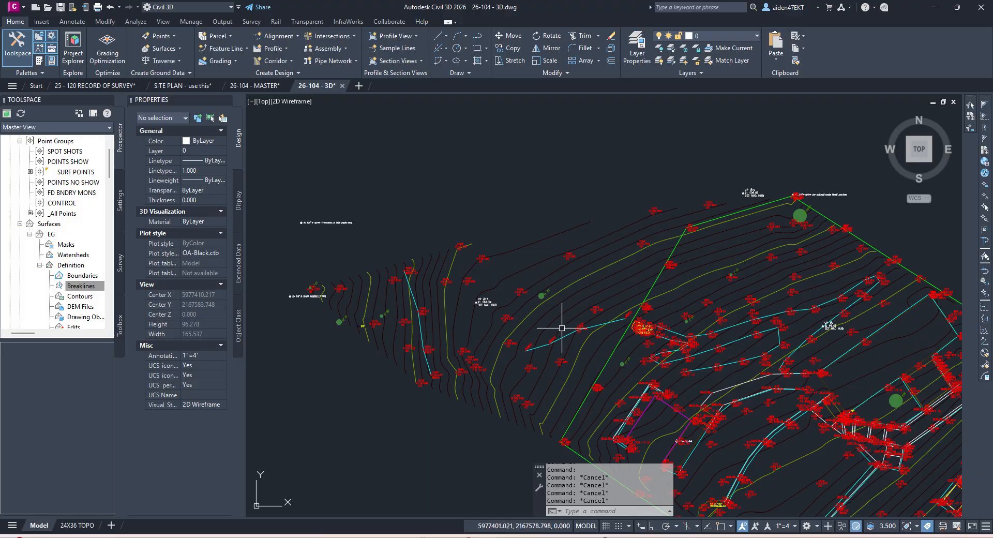
scroll(573, 333, "up", 4)
scroll(497, 330, "down", 2)
middle_click_drag(388, 332, 574, 312)
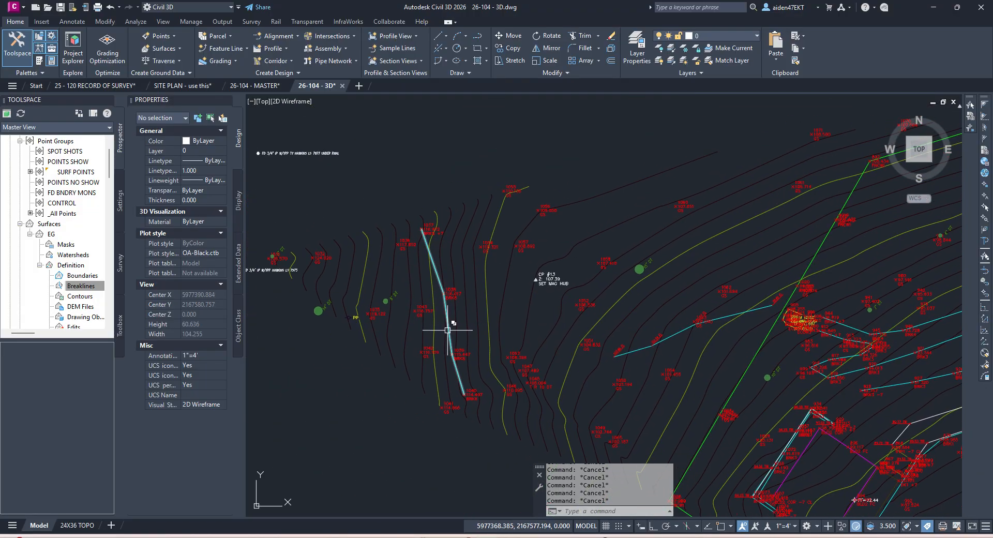
Step: Select the cyan breakline and all similar BREAKLINES-layer 3D polylines across the site
left_click(450, 335)
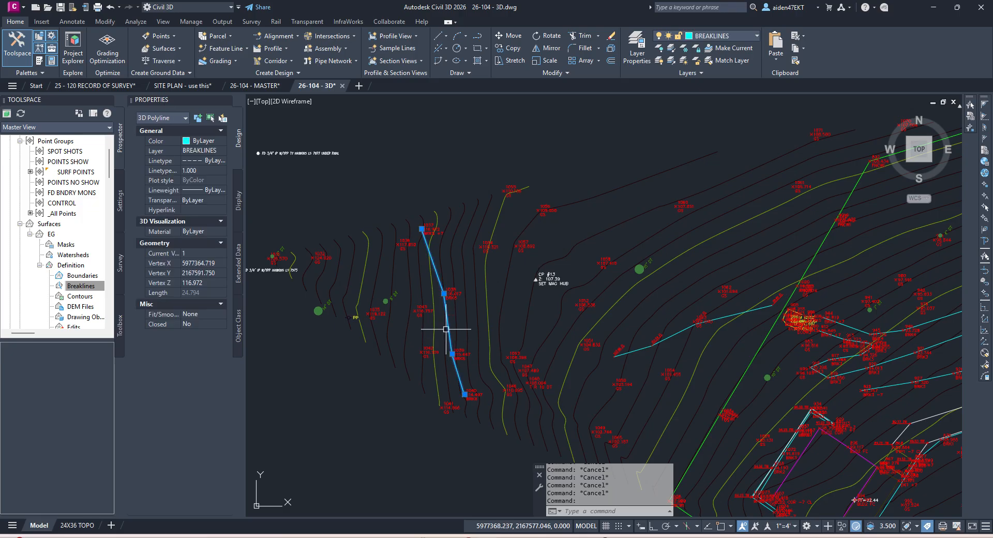
right_click(449, 195)
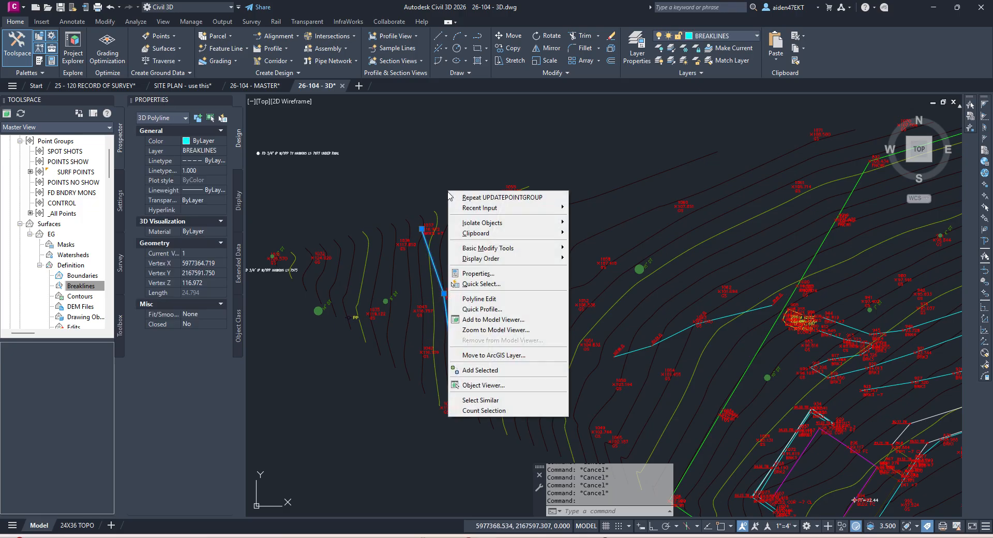
left_click(492, 400)
scroll(580, 269, "down", 5)
mouse_move(739, 325)
middle_mouse_down()
mouse_move(588, 256)
mouse_move(658, 269)
mouse_move(627, 254)
middle_mouse_up()
mouse_move(750, 342)
middle_mouse_down()
mouse_move(656, 264)
mouse_move(632, 259)
mouse_move(621, 317)
middle_mouse_up()
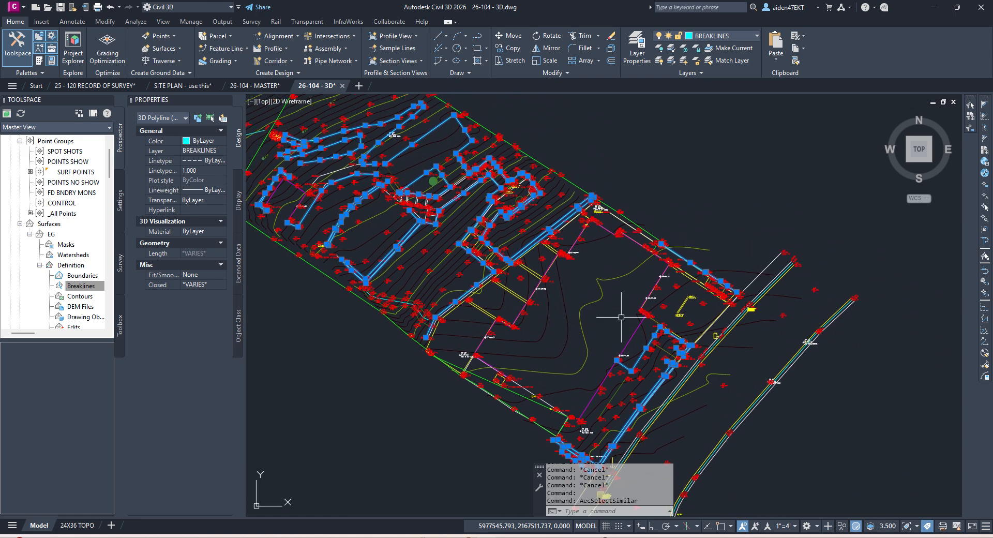
Step: Add the selected polylines to surface EG as a standard breakline set named BREAKS
left_click(80, 286)
right_click(80, 285)
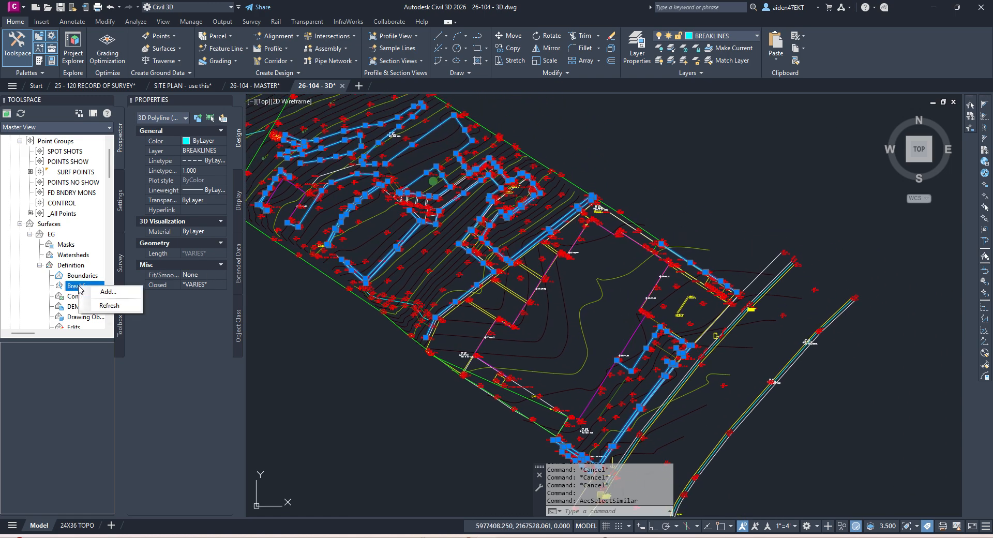
left_click(105, 292)
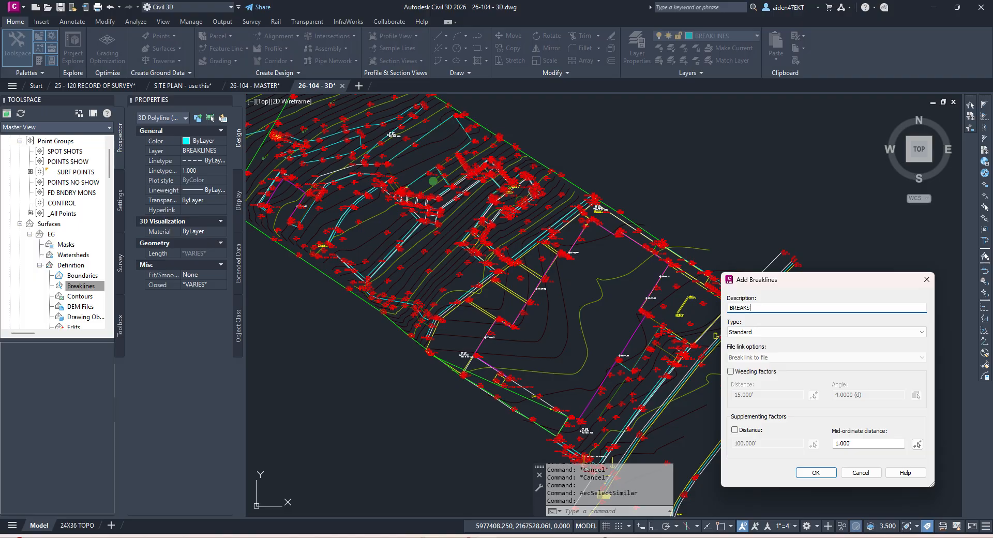
key("Return")
middle_click_drag(489, 211, 553, 229)
Step: Set the annotation scale to 1" = 1'
left_click(791, 525)
left_click(787, 236)
middle_click_drag(571, 286, 700, 322)
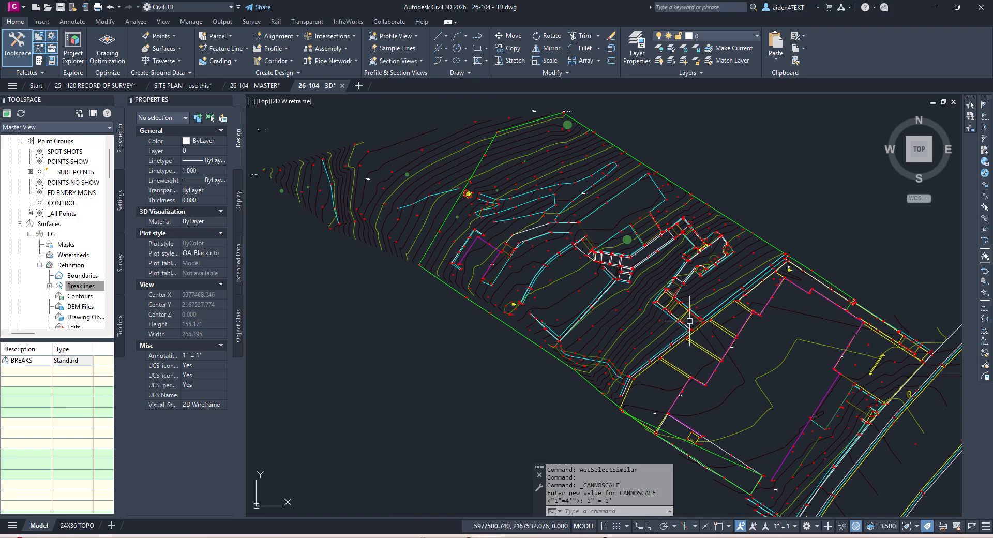
Step: Zoom to the road-side wall and inspect the BSW wall 3D polyline
scroll(558, 197, "up", 2)
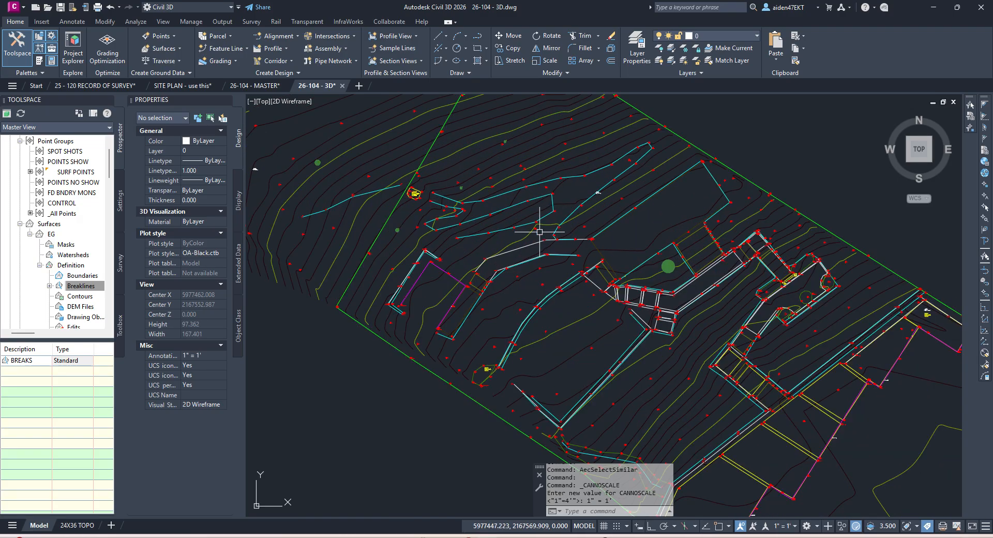
mouse_move(720, 320)
middle_mouse_down()
mouse_move(647, 234)
mouse_move(669, 261)
middle_mouse_up()
mouse_move(754, 317)
middle_mouse_down()
mouse_move(626, 230)
mouse_move(691, 287)
mouse_move(702, 244)
middle_mouse_up()
scroll(647, 283, "up", 2)
scroll(647, 284, "up", 2)
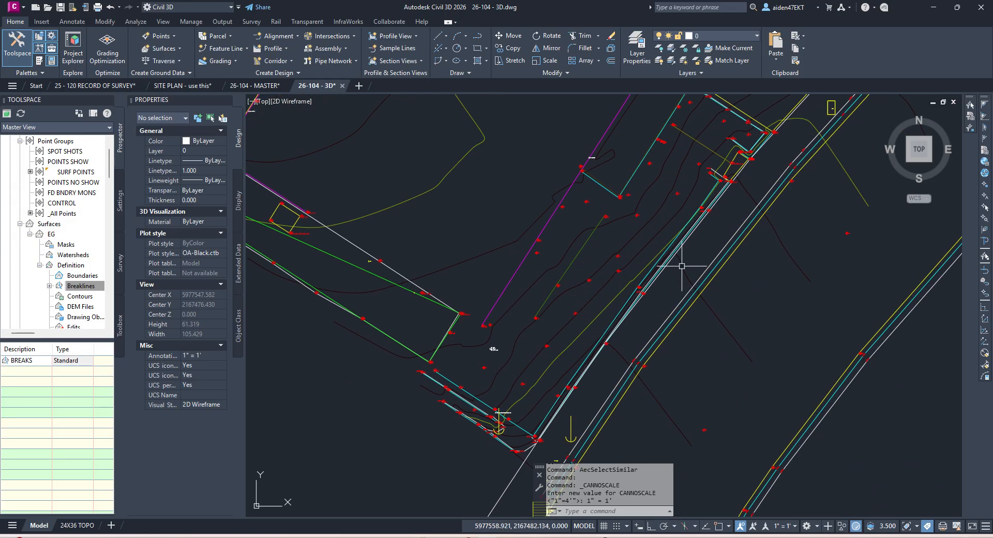
middle_click_drag(625, 328, 667, 252)
scroll(579, 382, "up", 3)
key("Escape")
left_click(568, 351)
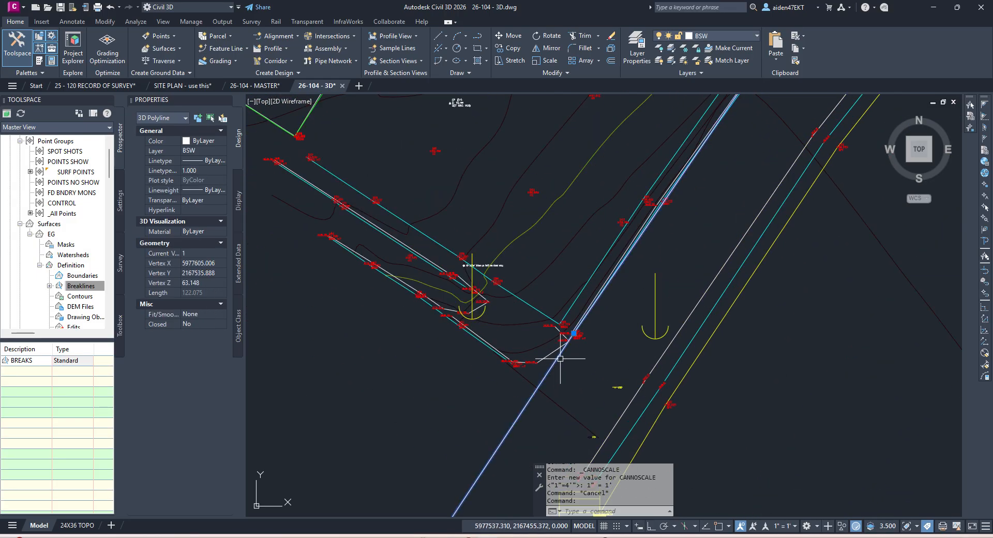
scroll(583, 329, "up", 5)
scroll(569, 331, "up", 5)
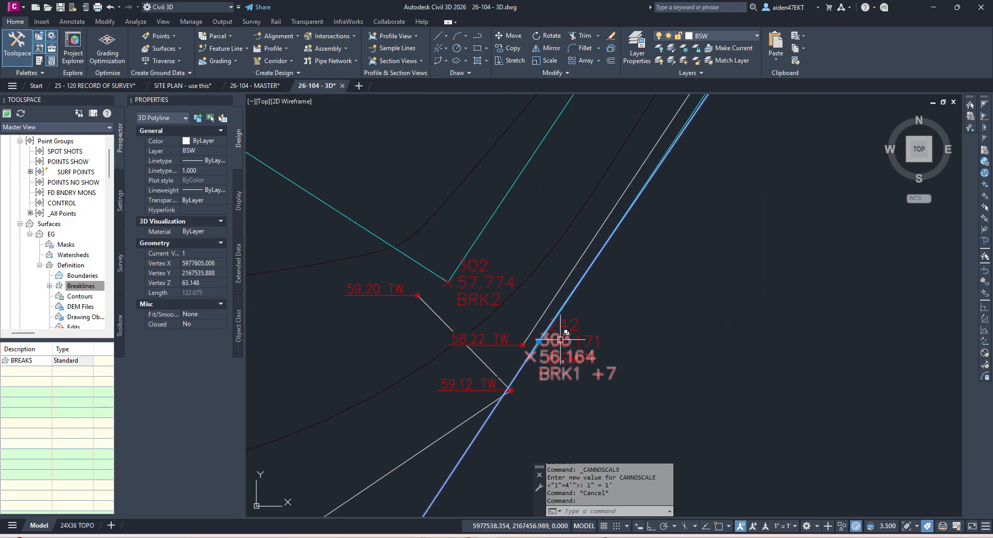
scroll(533, 359, "up", 3)
key("Escape")
Step: Select the breakline along the road and follow it to its northern end
left_click(533, 358)
scroll(538, 348, "down", 10)
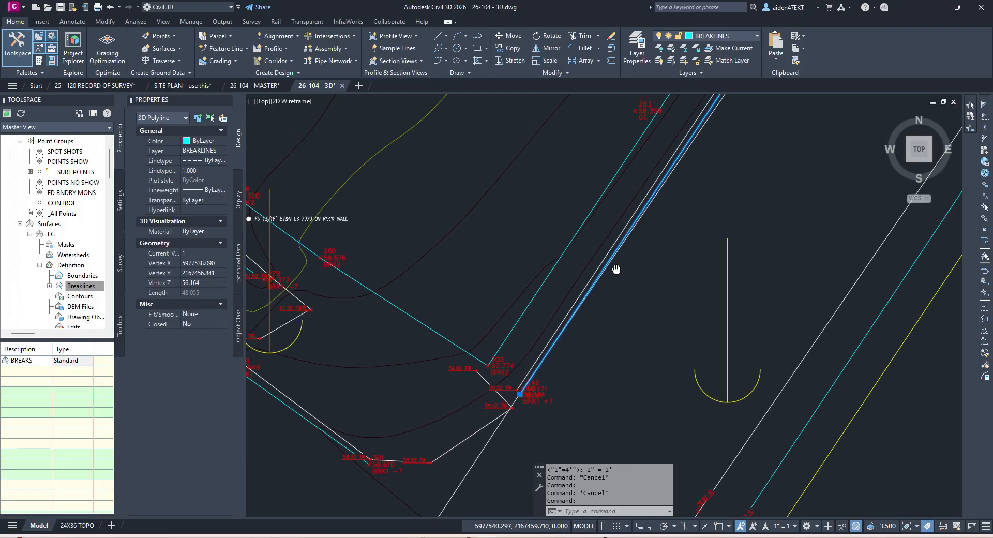
middle_click_drag(637, 226, 538, 355)
middle_click_drag(694, 202, 576, 368)
middle_click_drag(694, 182, 530, 384)
scroll(638, 211, "up", 4)
key("Escape")
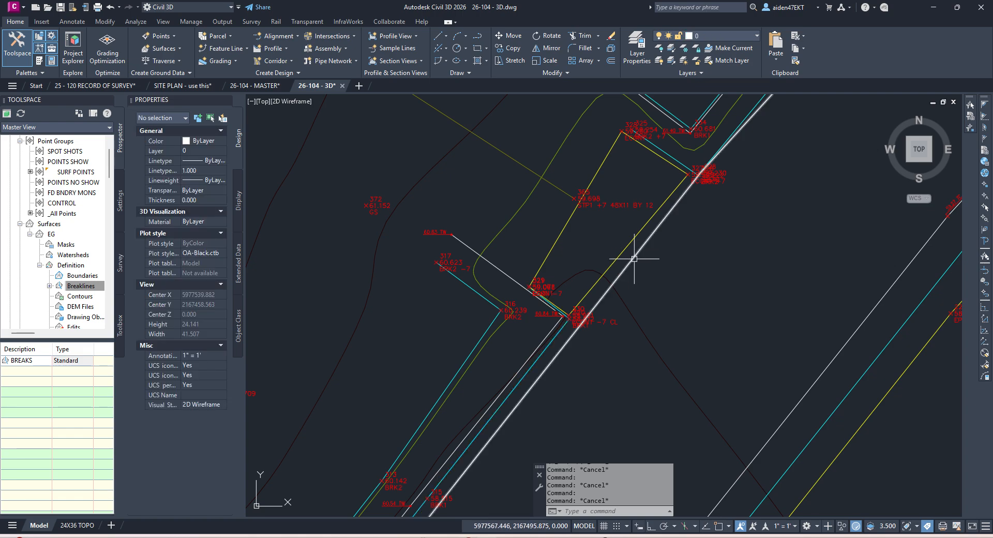
scroll(562, 340, "up", 4)
key("Escape")
Step: Select the BSW wall polyline and change the annotation scale to 1" = 1"
left_click(590, 327)
scroll(594, 324, "down", 6)
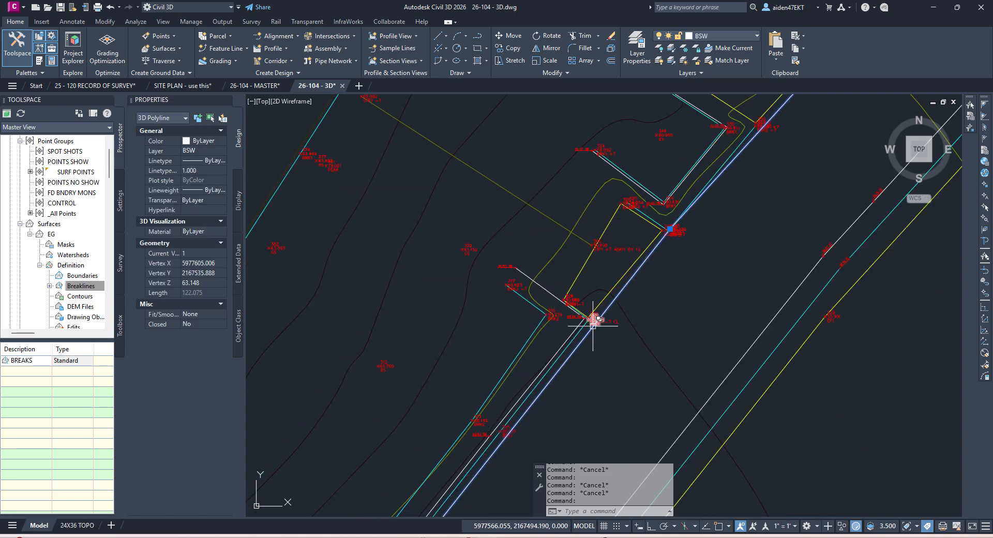
scroll(668, 228, "up", 6)
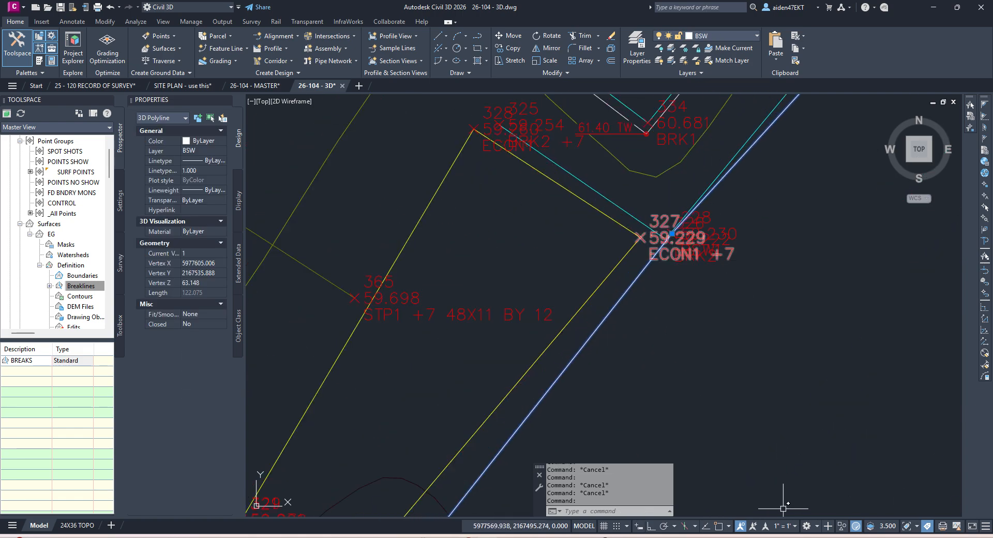
left_click(782, 526)
left_click(793, 221)
key("Escape")
scroll(713, 215, "up", 5)
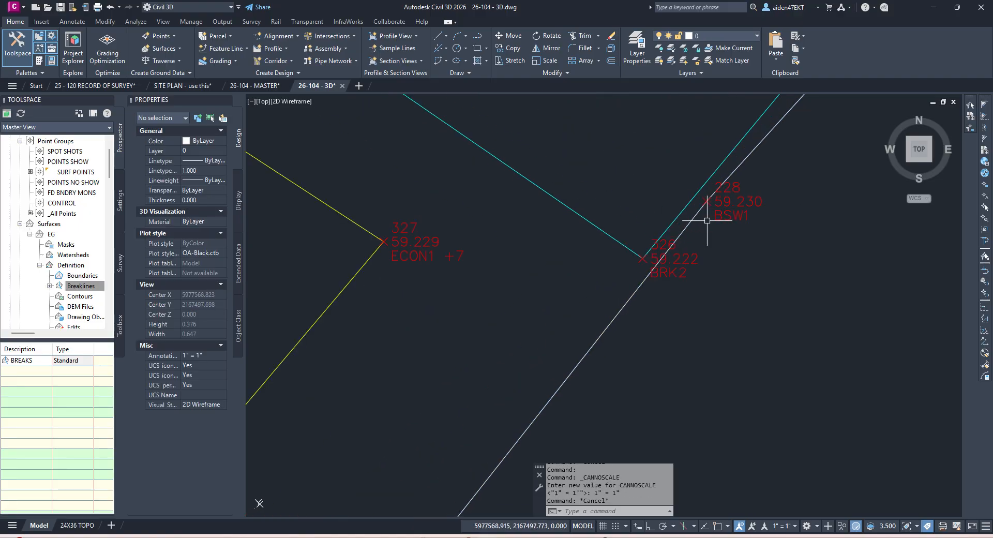
key("Escape")
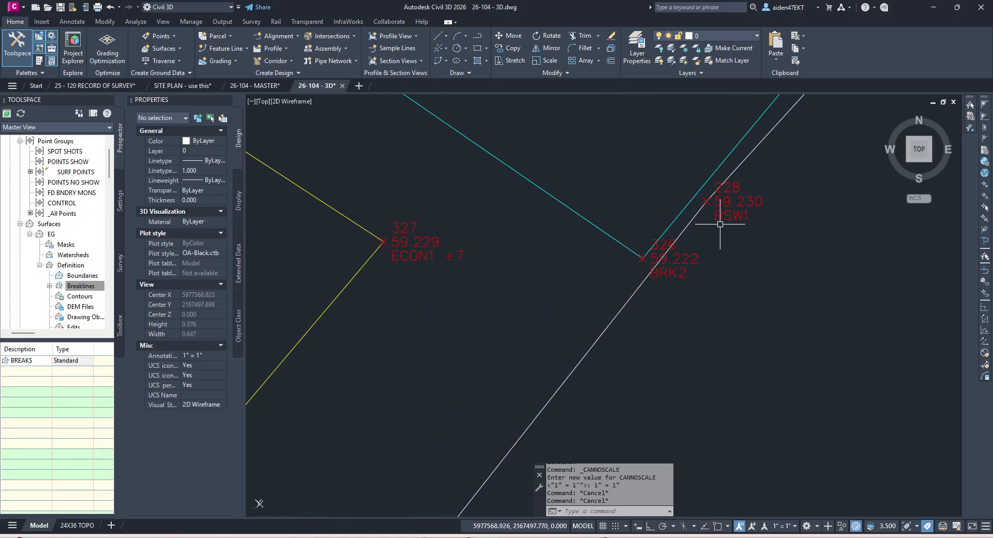
Step: Pan and zoom along the wall lines from the corner toward the southwest
scroll(641, 261, "down", 10)
scroll(611, 366, "up", 13)
scroll(492, 350, "down", 10)
middle_click_drag(498, 357, 671, 158)
scroll(671, 157, "down", 4)
scroll(661, 223, "up", 4)
middle_click_drag(528, 361, 563, 342)
scroll(533, 341, "up", 14)
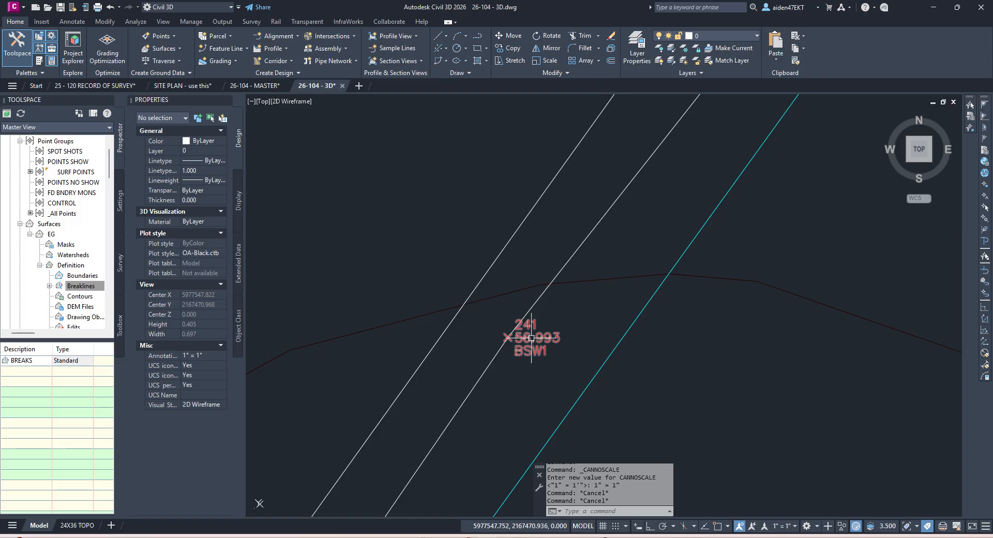
scroll(532, 339, "down", 14)
middle_click_drag(531, 347, 596, 262)
Step: Select the BSW 3D polyline and compare its vertices with nearby survey point labels
scroll(597, 266, "down", 4)
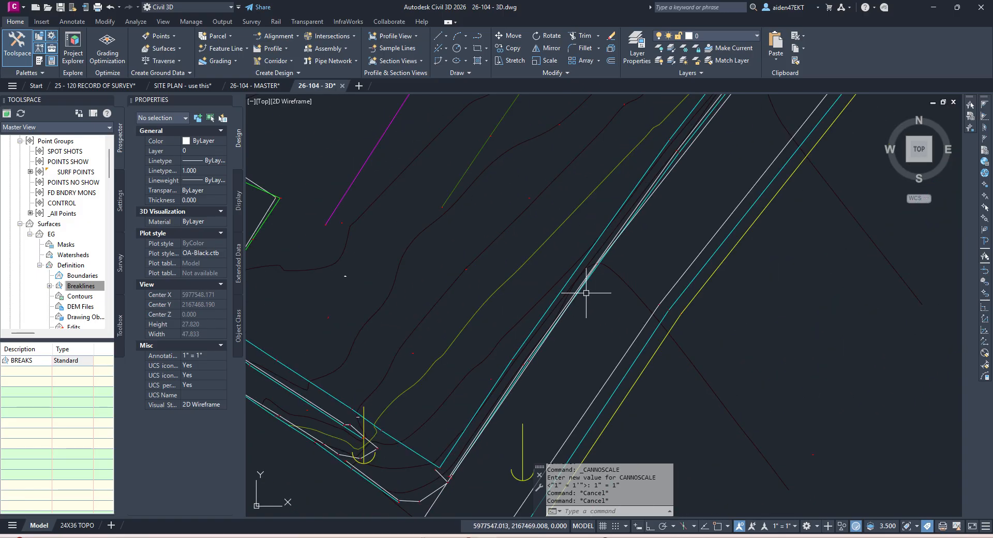
scroll(586, 293, "up", 6)
scroll(544, 289, "down", 8)
scroll(471, 398, "up", 6)
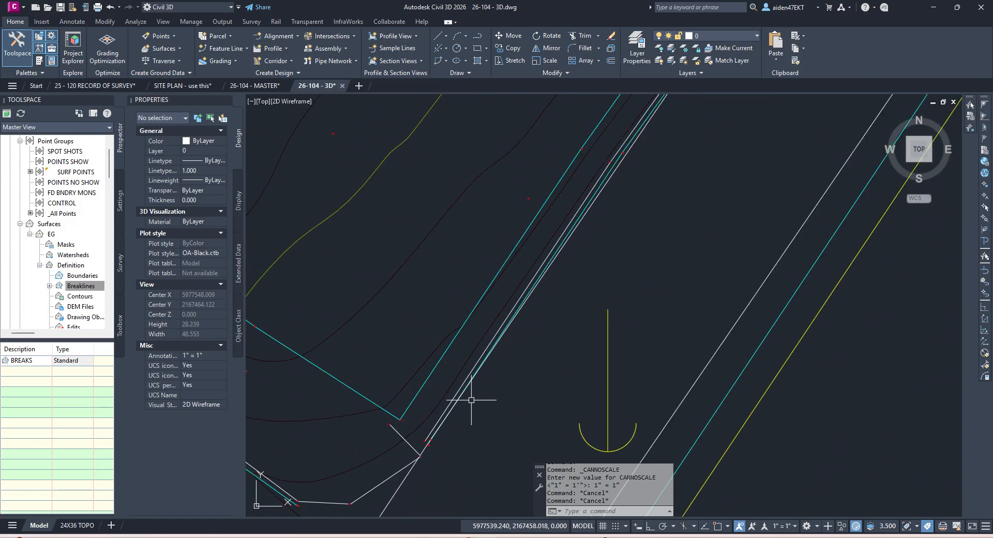
scroll(455, 414, "up", 5)
scroll(382, 433, "up", 9)
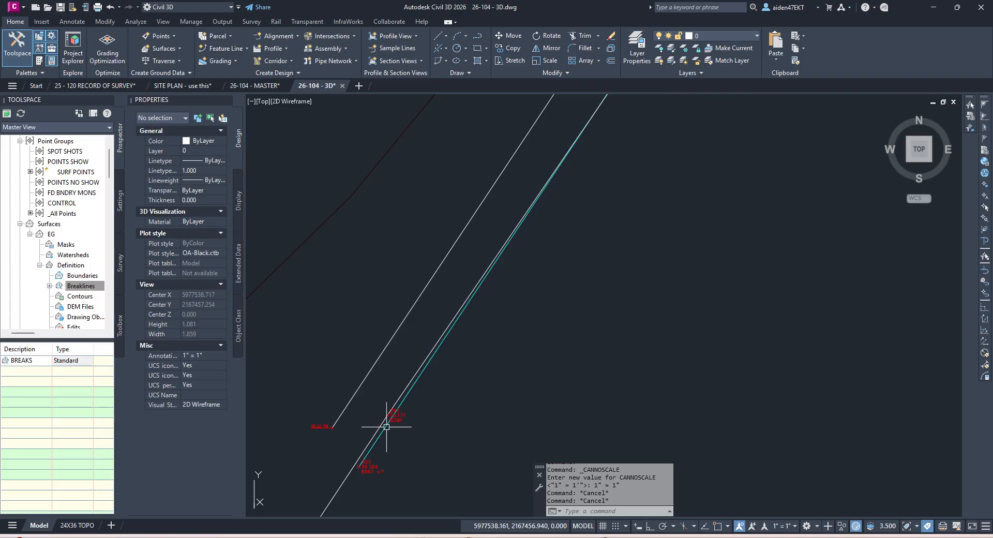
scroll(387, 422, "down", 11)
mouse_move(531, 244)
middle_mouse_down()
mouse_move(525, 295)
mouse_move(499, 327)
middle_mouse_up()
scroll(487, 326, "up", 5)
scroll(518, 319, "up", 2)
left_click(518, 320)
scroll(543, 310, "down", 4)
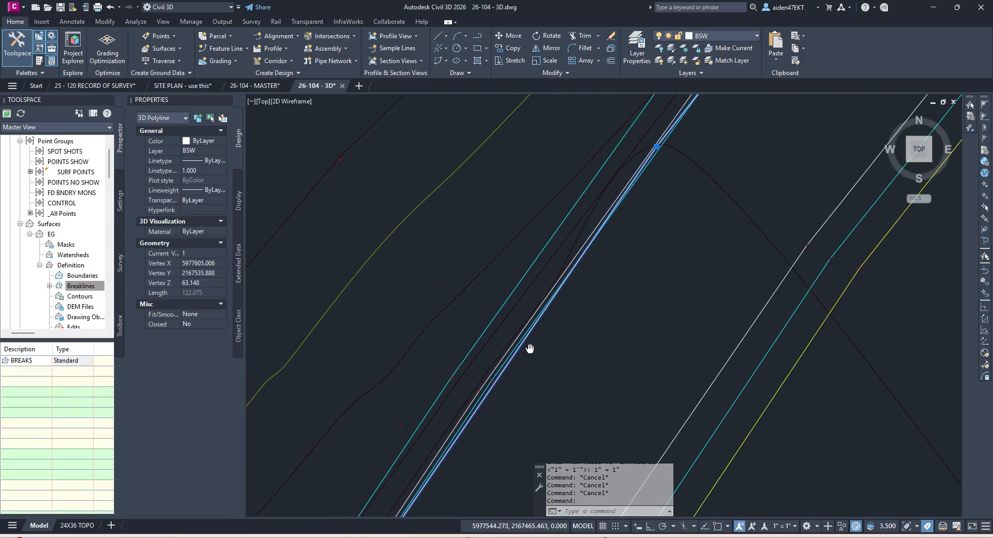
scroll(647, 157, "up", 3)
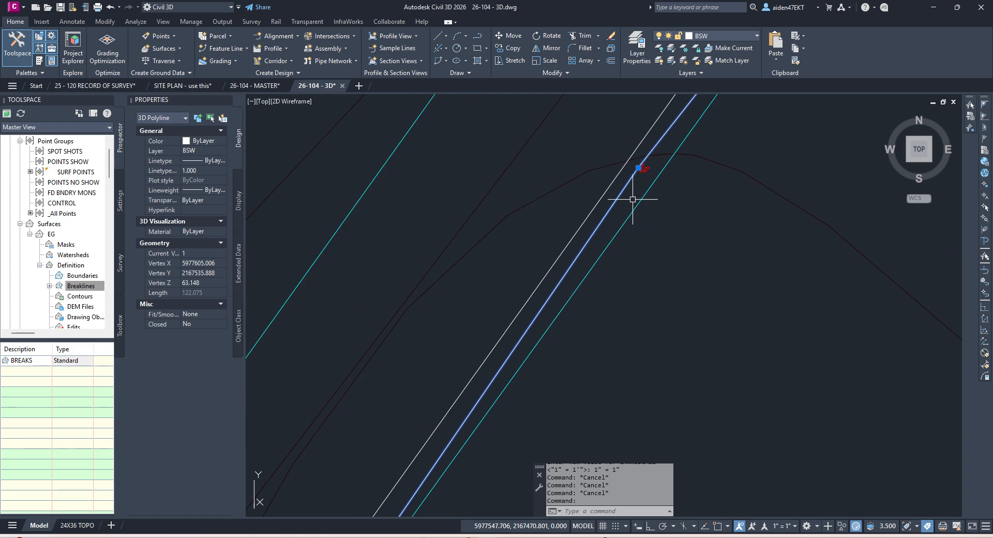
scroll(594, 272, "down", 3)
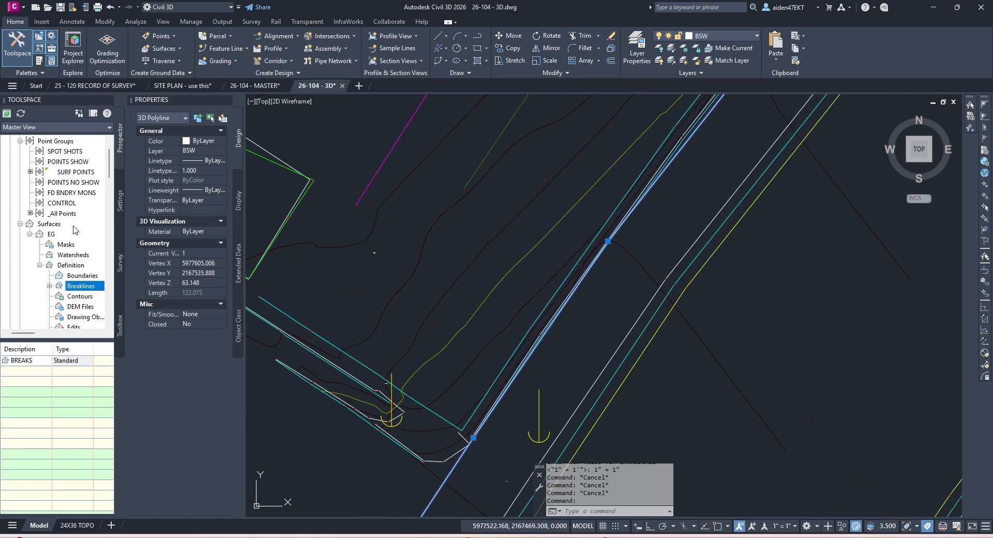
Step: Add BSW* after GS*, AC* in SURF POINTS' raw description matches, then apply and close
right_click(68, 173)
key("Escape")
left_click(602, 219)
left_click(612, 311)
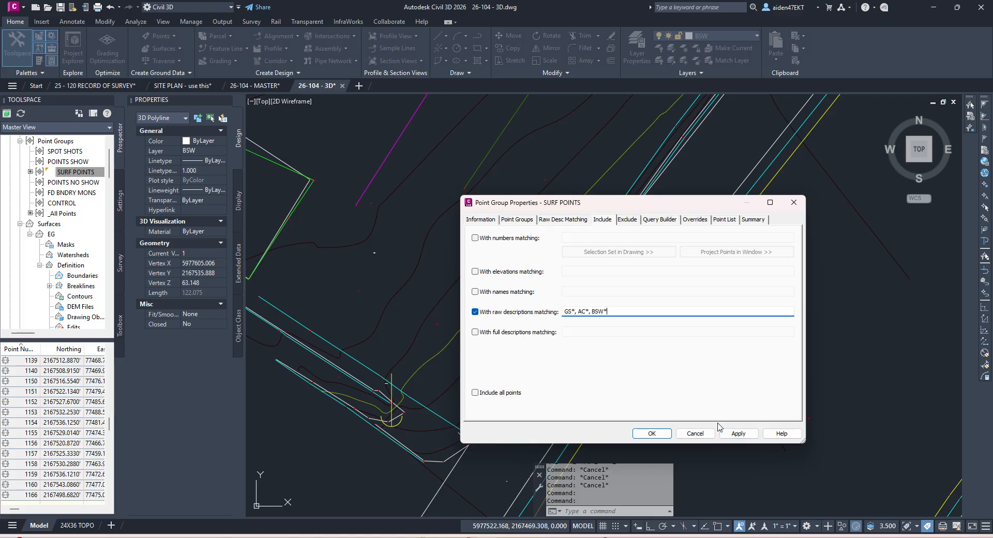
left_click(731, 436)
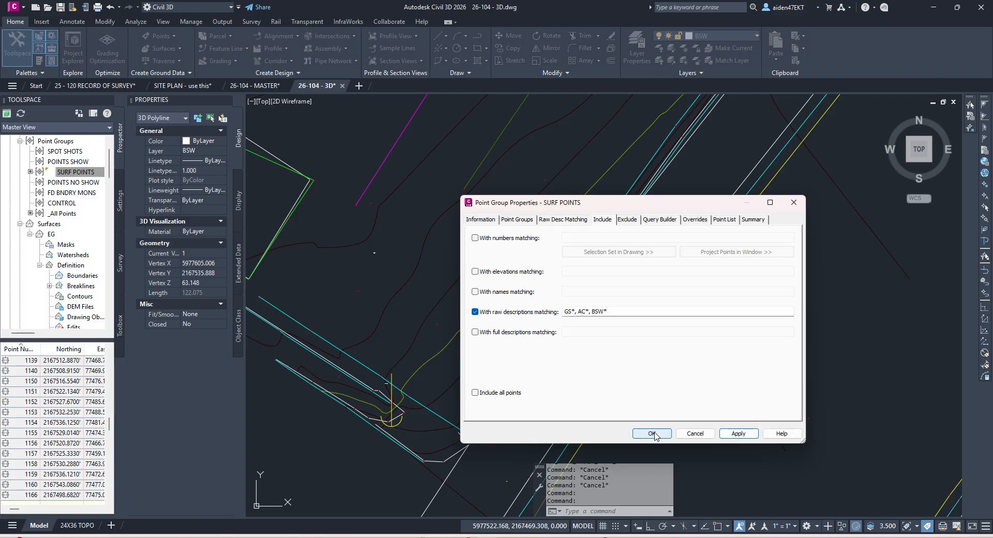
left_click(651, 433)
scroll(641, 223, "down", 15)
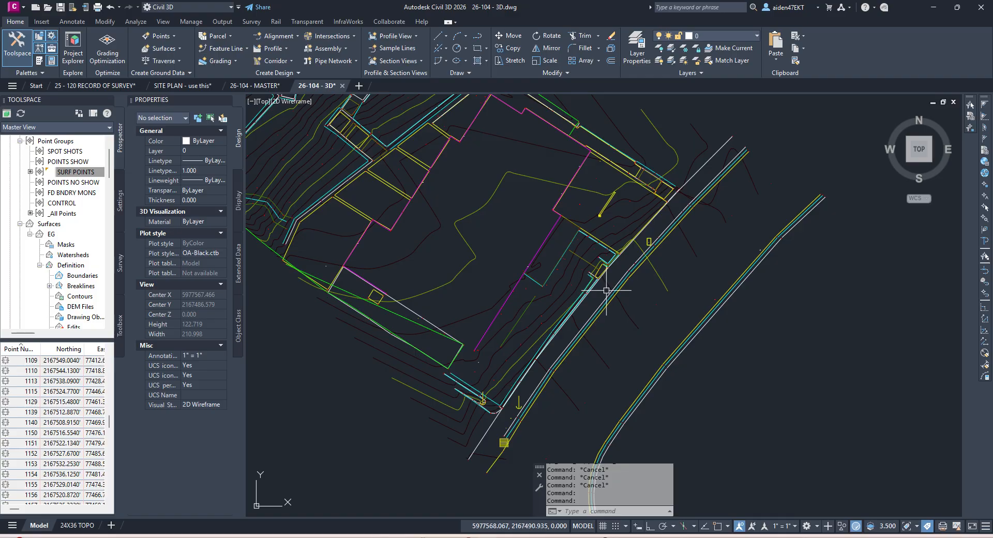
Step: Select the EG TIN surface by picking one of its contours instead of the cyan breakline
scroll(564, 280, "up", 10)
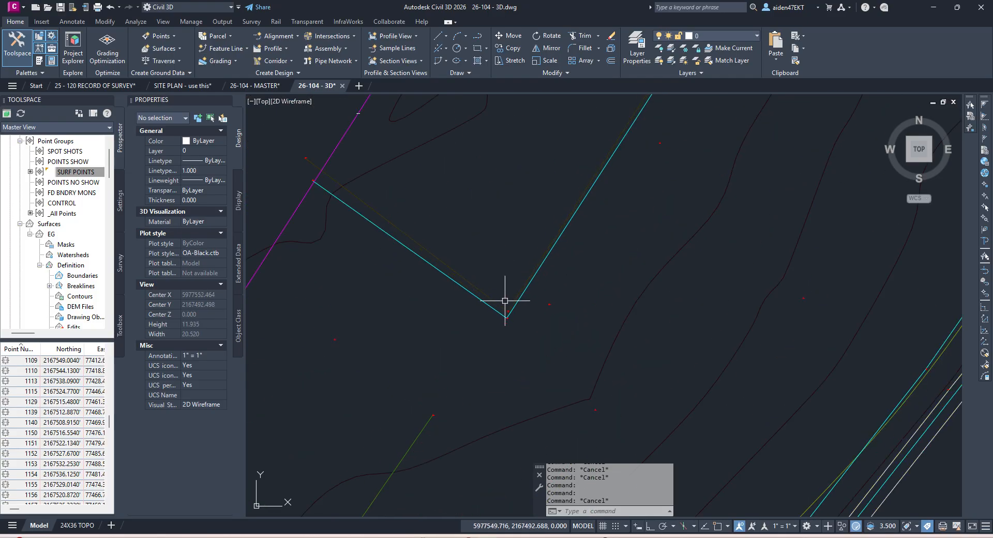
left_click(535, 322)
scroll(538, 320, "down", 4)
key("Escape")
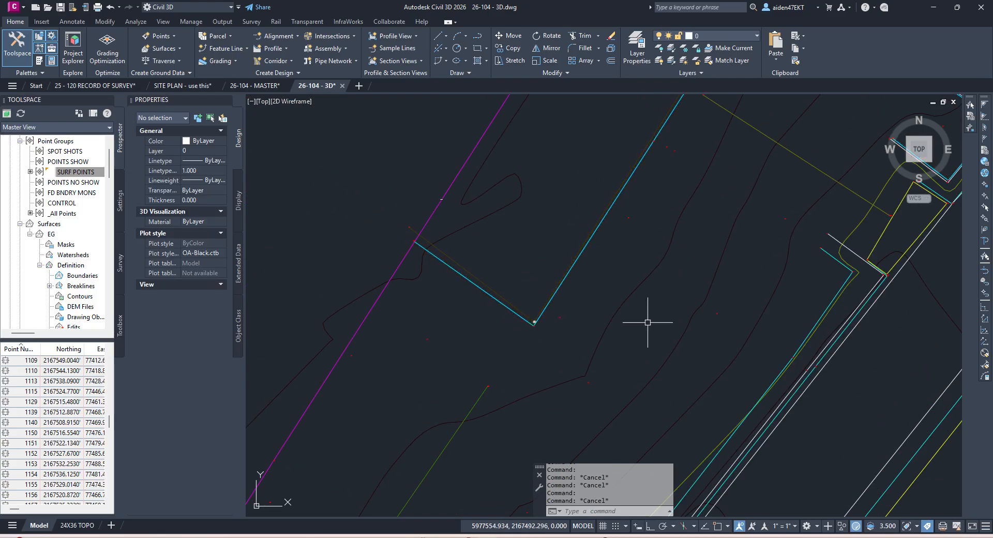
left_click(611, 300)
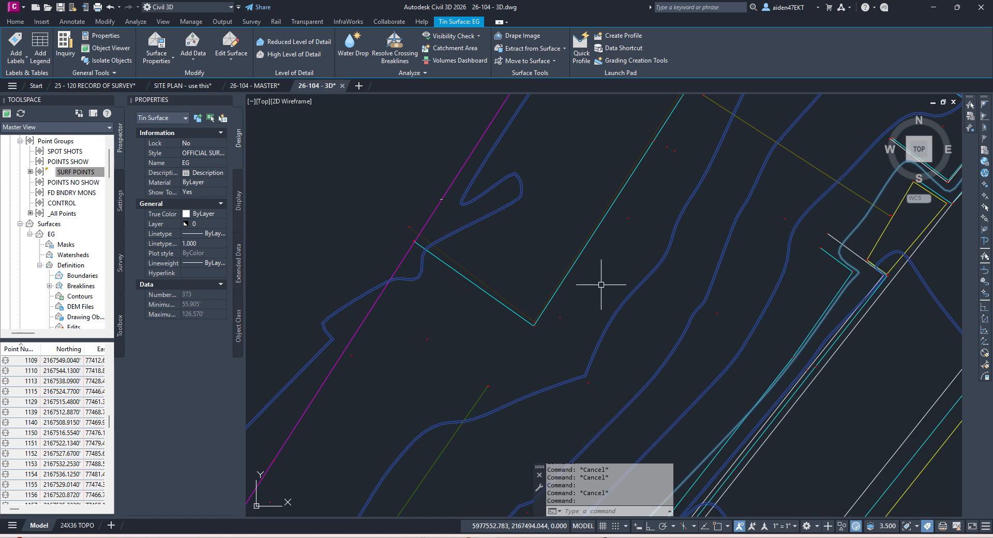
scroll(605, 284, "down", 5)
scroll(727, 310, "up", 3)
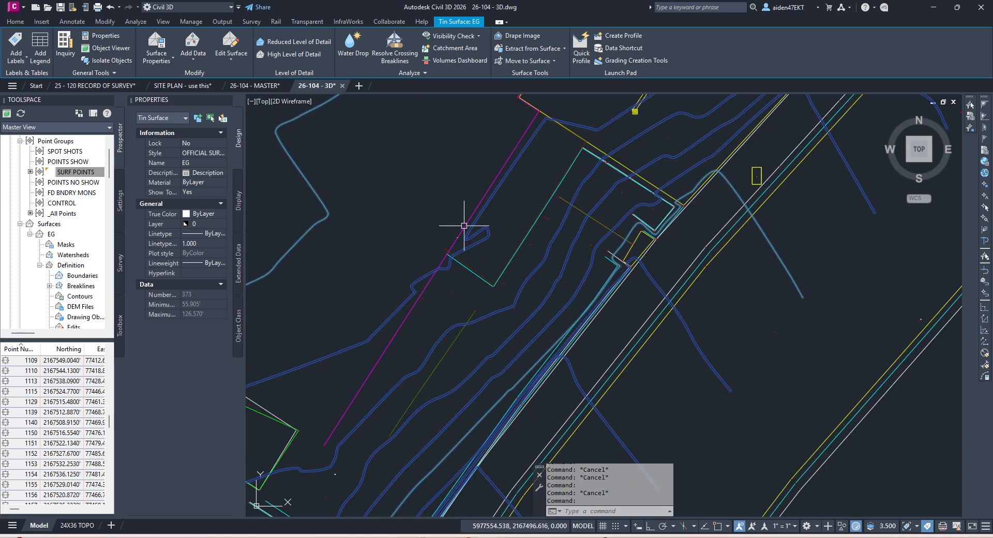
Step: Turn on the Triangles component in the EG surface's OFFICIAL SURFACE style and apply it
left_click(166, 64)
left_click(164, 99)
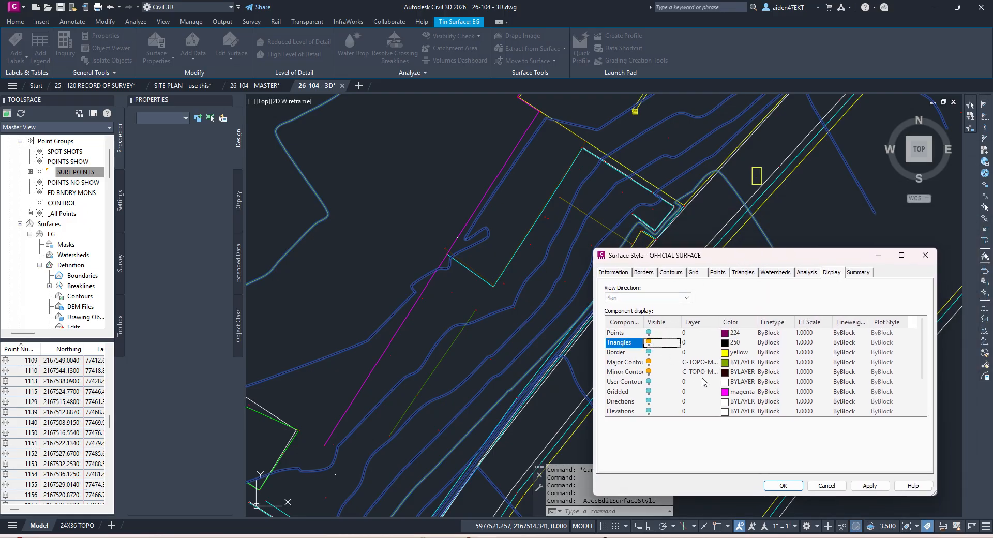
left_click(868, 486)
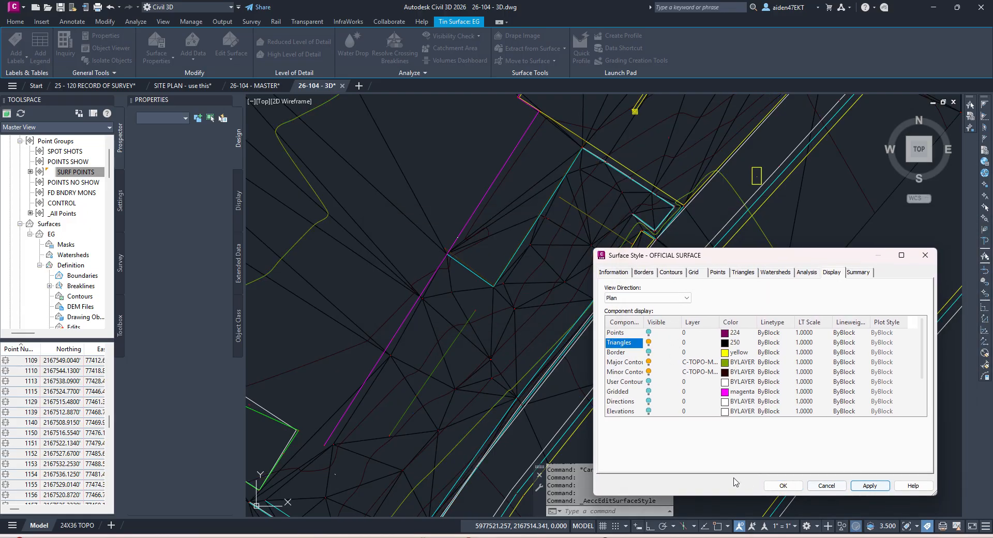
left_click(783, 486)
scroll(507, 332, "up", 10)
key("Escape")
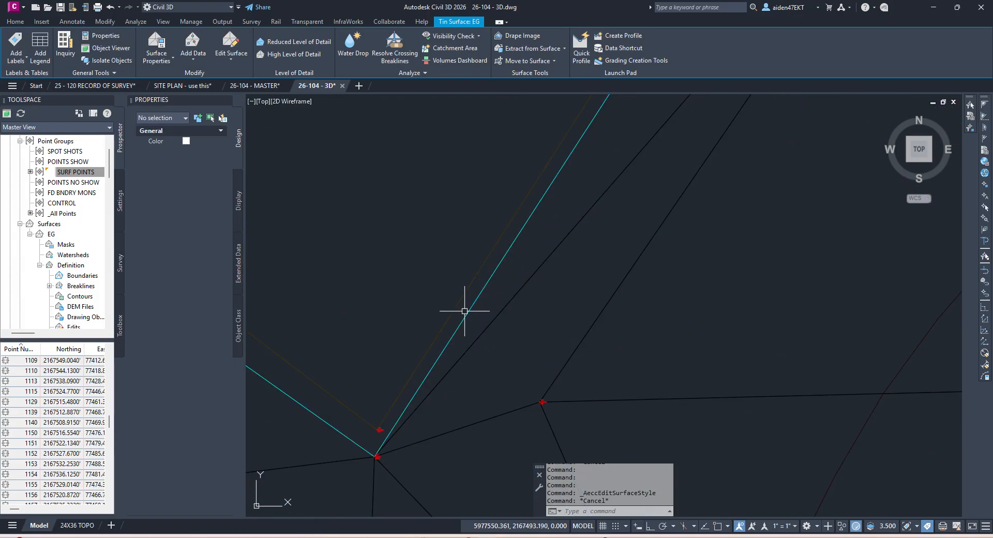
left_click(464, 311)
left_click(517, 362)
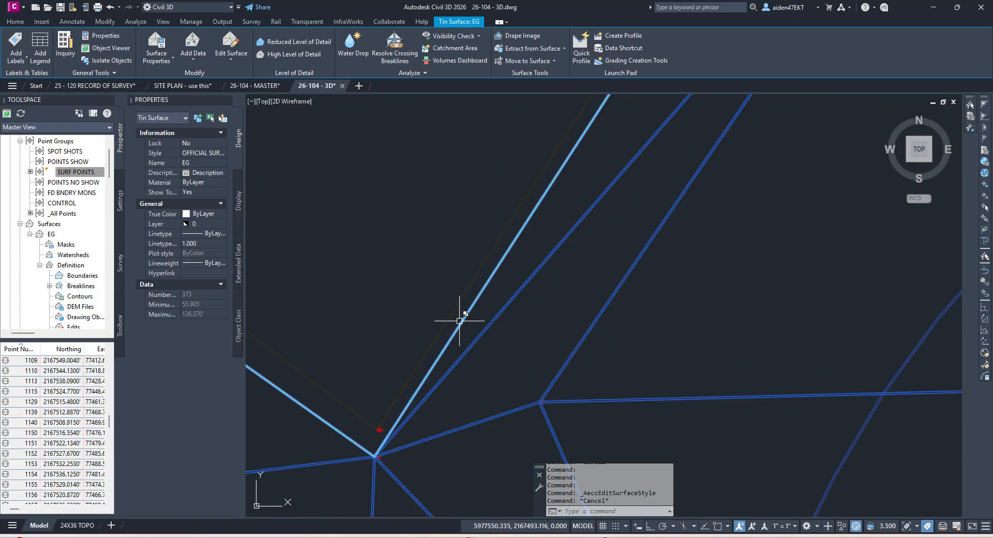
key("Escape")
left_click(496, 317)
scroll(490, 319, "down", 8)
scroll(531, 236, "up", 4)
scroll(510, 247, "up", 5)
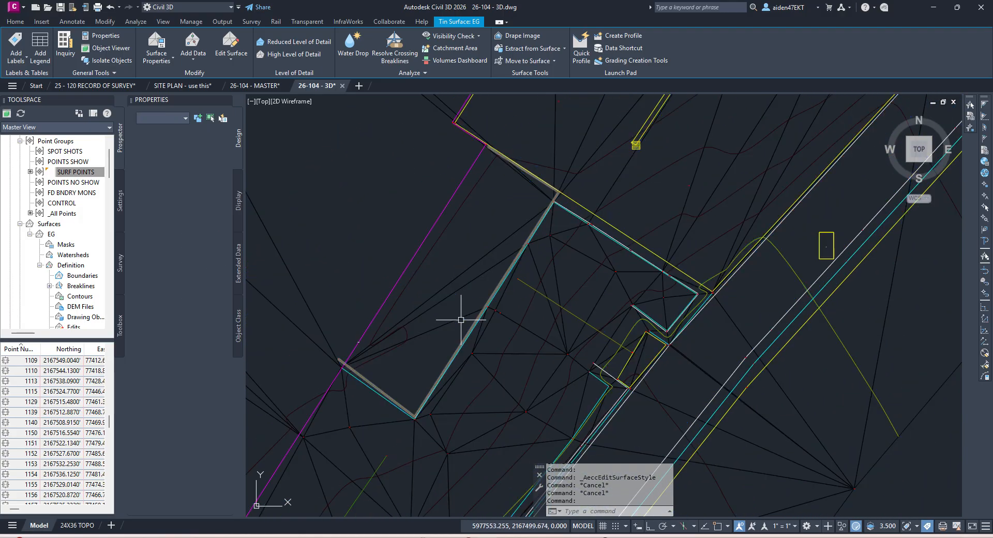
key("Escape")
scroll(612, 327, "down", 3)
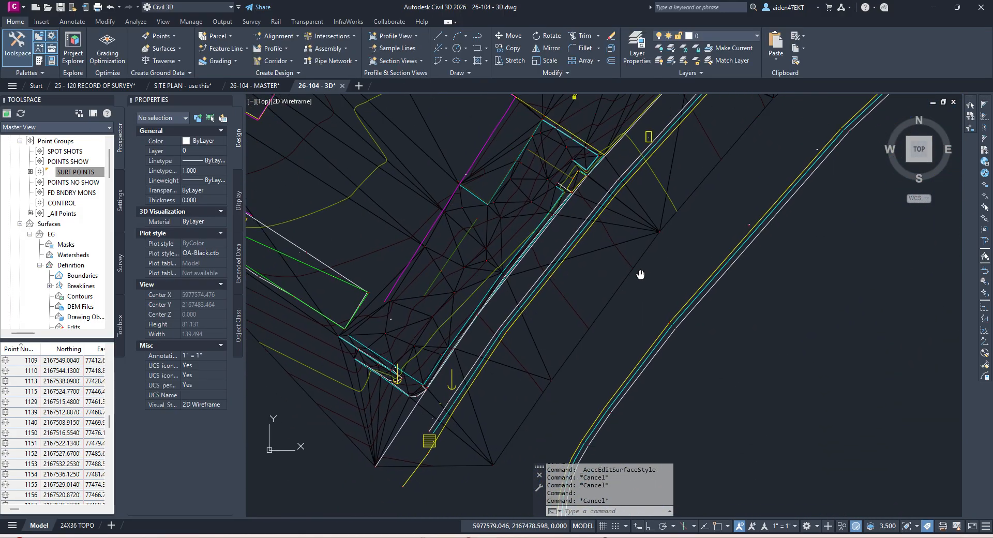
scroll(550, 364, "up", 5)
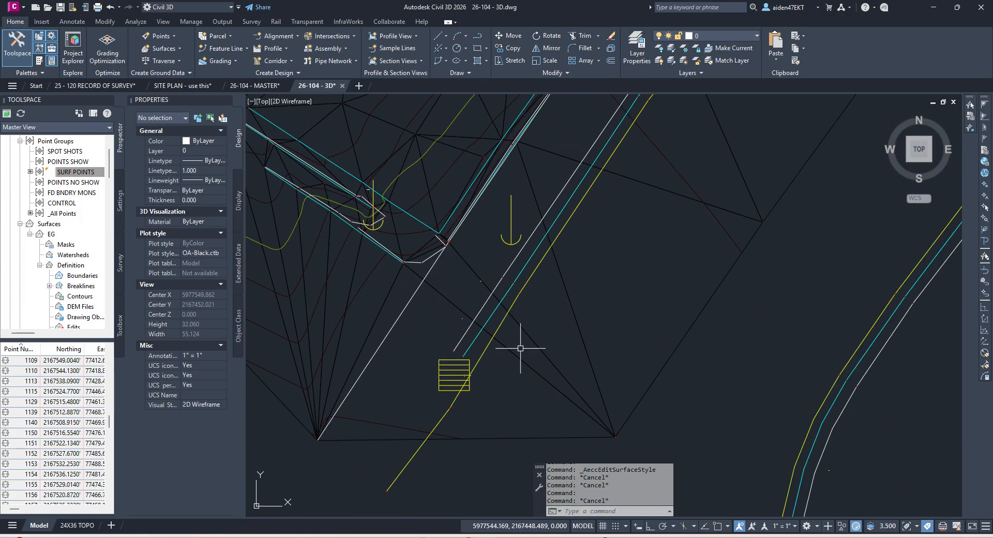
left_click(447, 329)
scroll(447, 328, "down", 4)
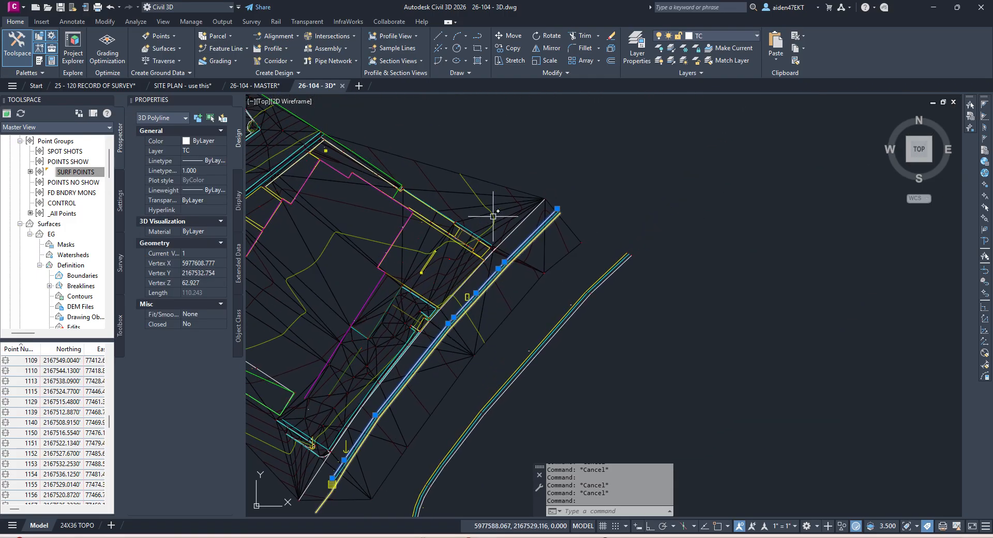
scroll(492, 212, "up", 3)
key("Escape")
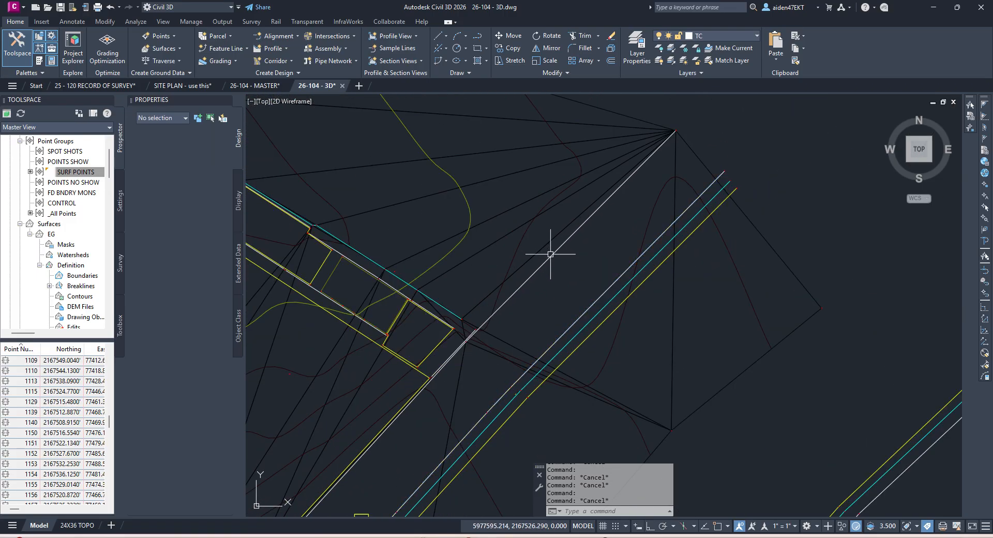
scroll(627, 221, "up", 6)
scroll(663, 262, "down", 10)
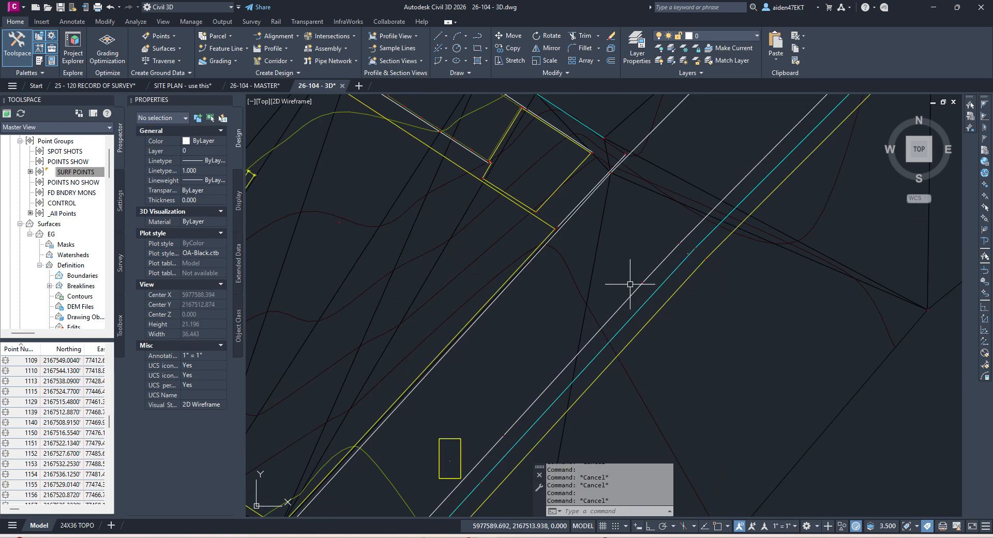
scroll(652, 268, "up", 4)
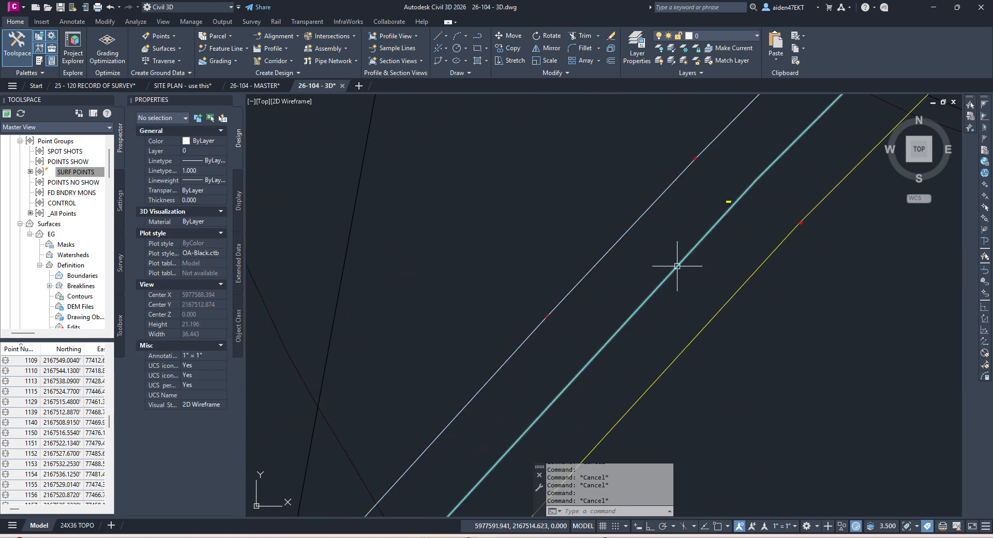
scroll(677, 266, "down", 3)
left_click(675, 274)
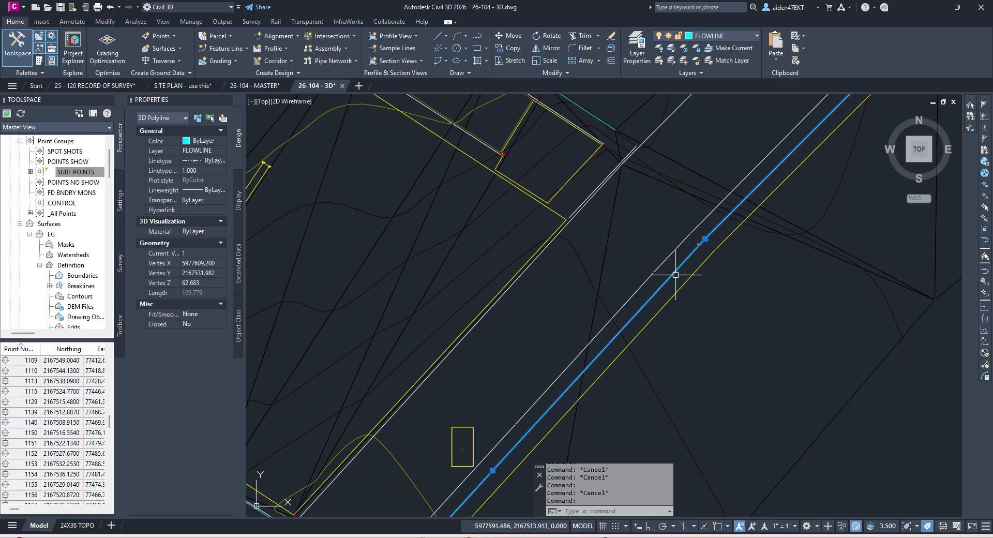
Step: Add all FLOWLINE 3D polylines to the EG surface as breaklines named FLOWLINES
right_click(676, 275)
left_click(731, 482)
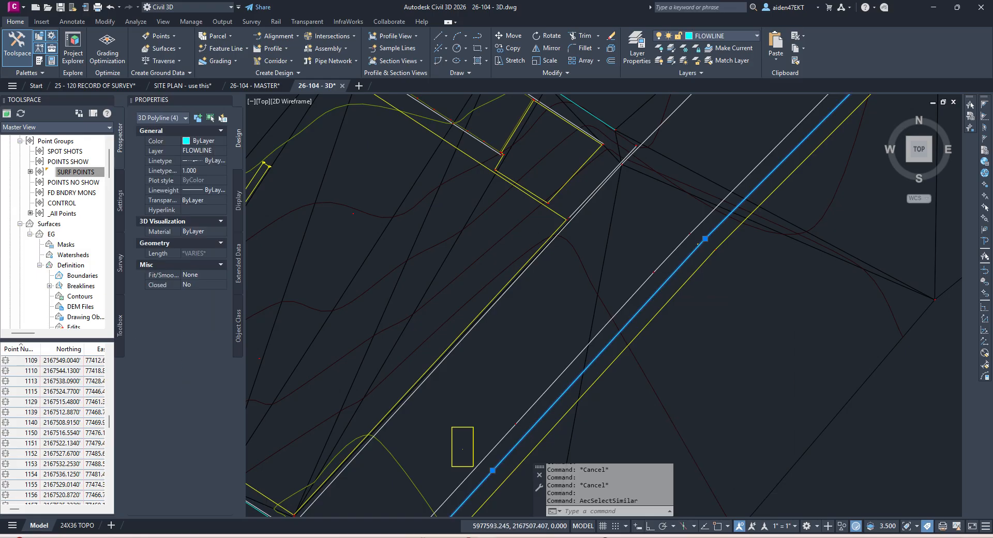
scroll(658, 403, "down", 8)
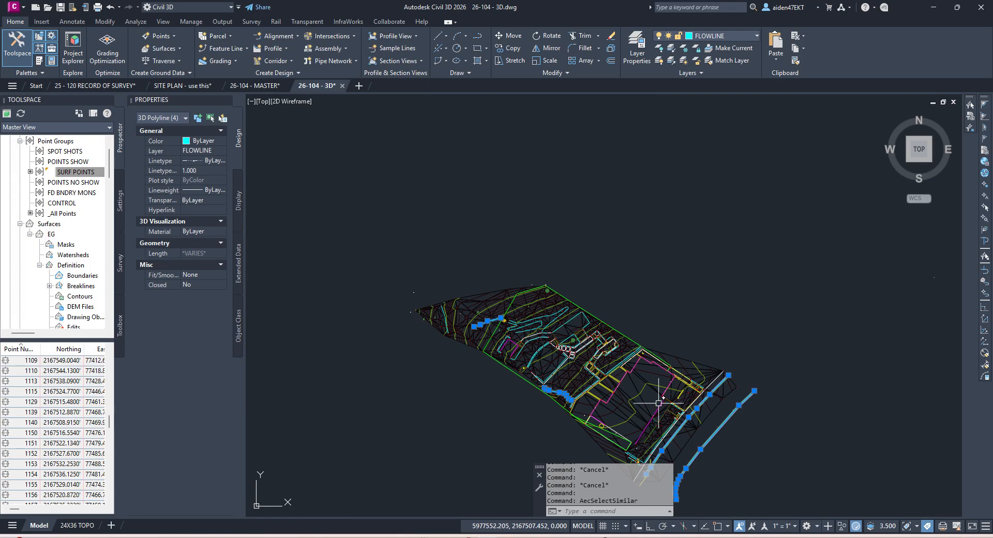
right_click(82, 288)
left_click(105, 292)
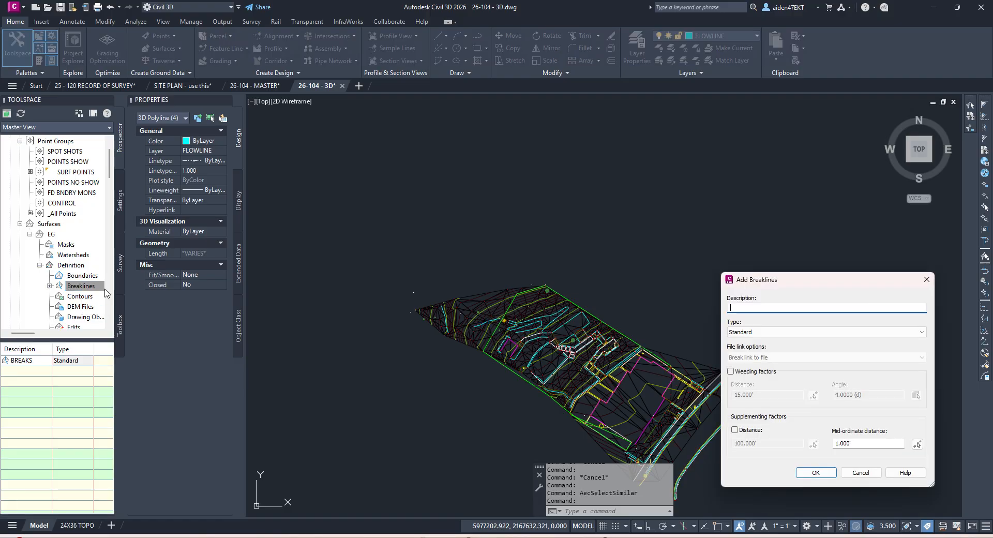
type("FLOWLINES")
key("Return")
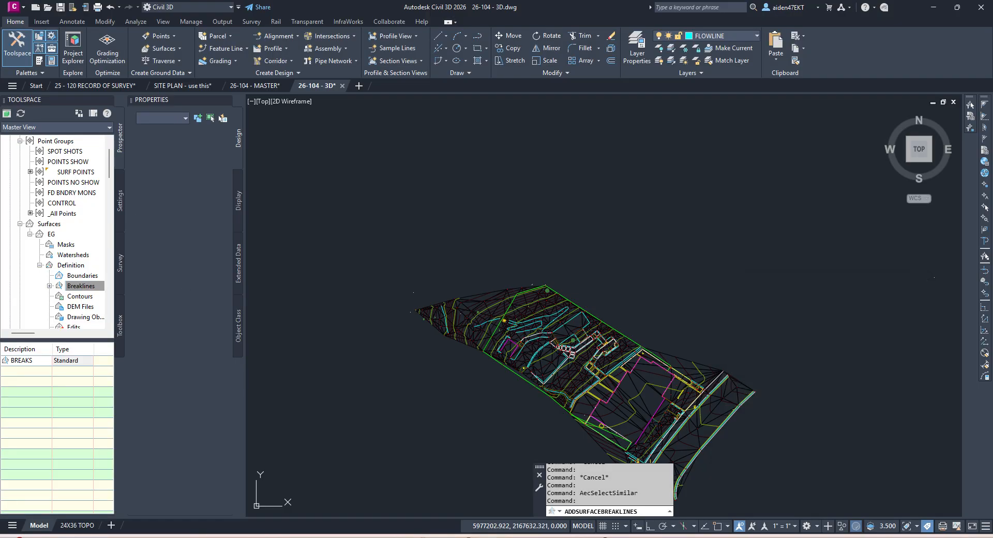
Step: Add all yellow EP 3D polylines to the EG surface as breaklines named EP
middle_click_drag(721, 391, 710, 367)
scroll(709, 365, "up", 10)
left_click(747, 366)
scroll(687, 349, "down", 4)
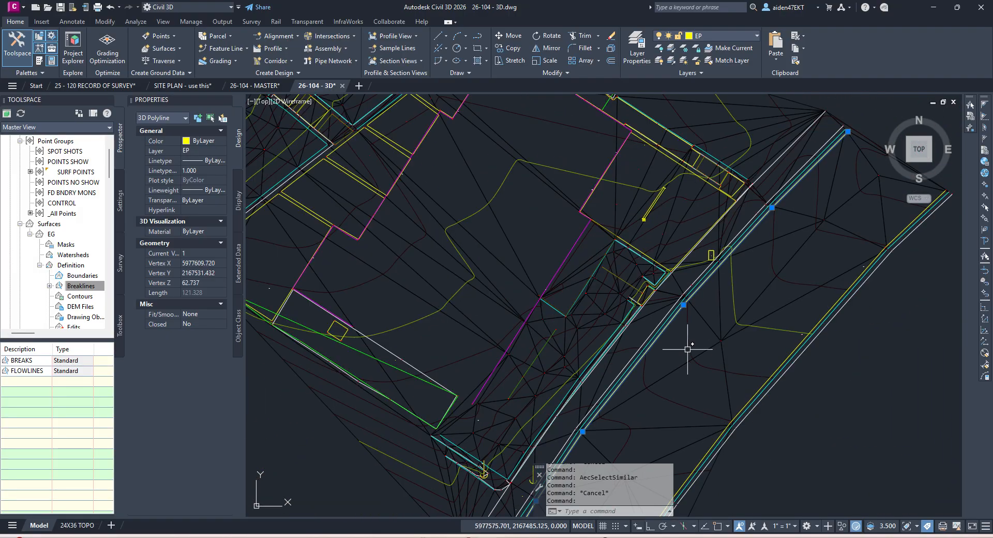
right_click(677, 345)
left_click(712, 329)
scroll(687, 340, "down", 2)
middle_click_drag(691, 336, 712, 227)
right_click(76, 291)
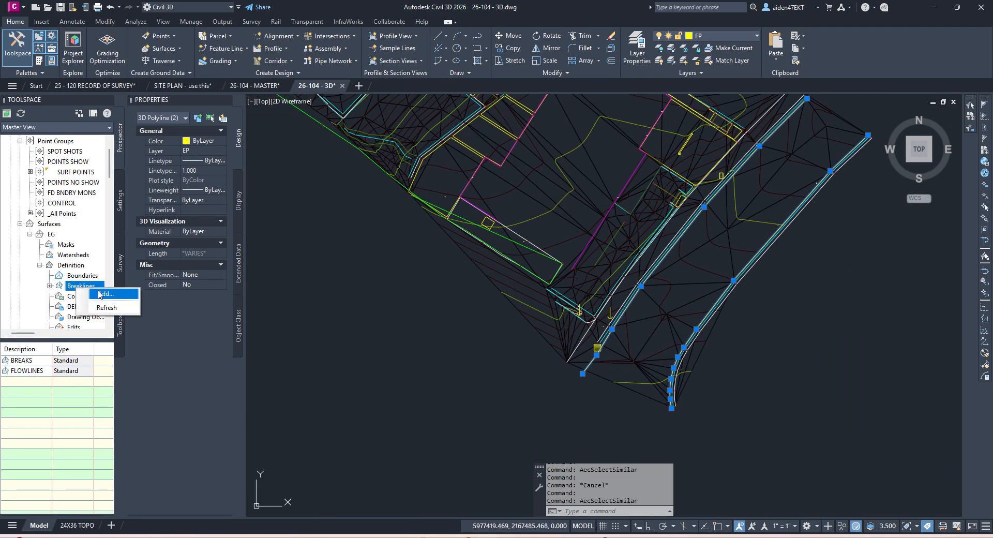
left_click(101, 293)
type("EP")
key("Return")
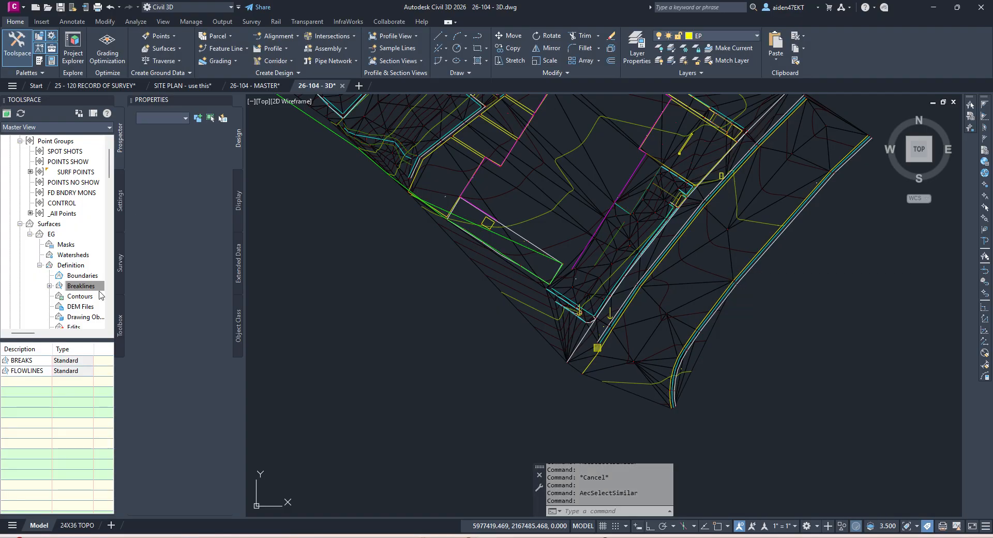
Step: Add all TC 3D polylines to the EG surface as breaklines named TC'S
scroll(723, 160, "up", 7)
left_click(738, 146)
right_click(737, 150)
left_click(783, 362)
scroll(709, 265, "down", 5)
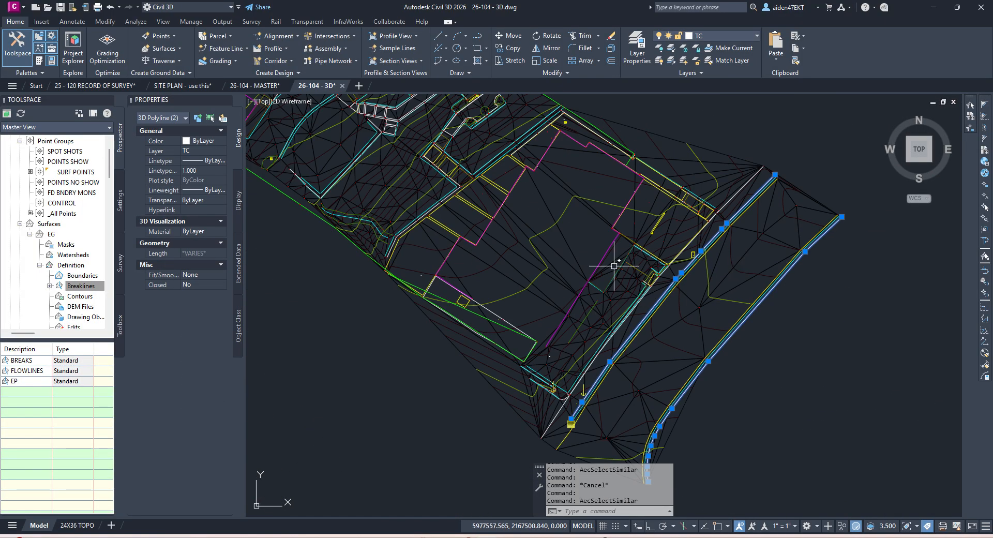
right_click(82, 287)
left_click(97, 293)
type("TC'S")
key("Return")
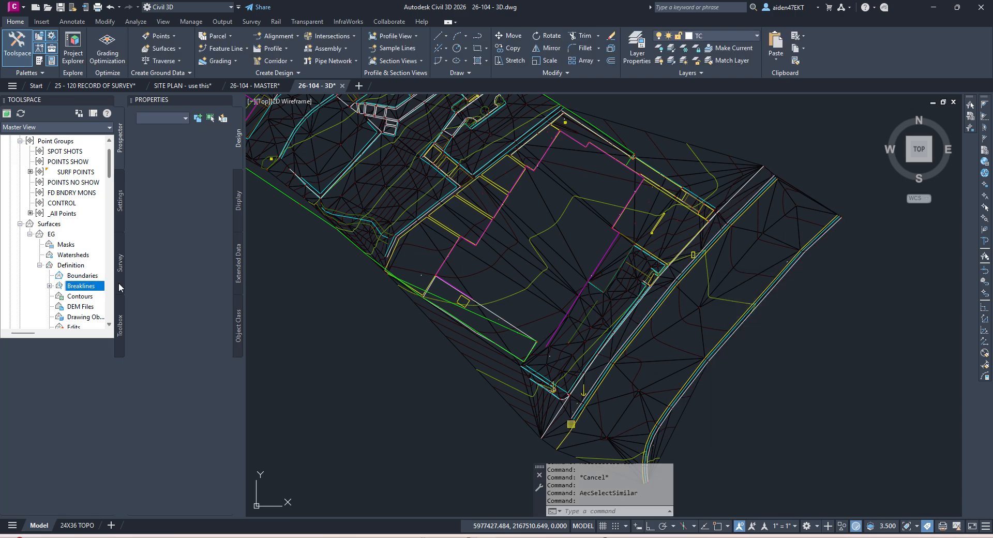
Step: Add the closed ECON driveway polyline to the EG surface as breakline ECON DWY
scroll(685, 223, "up", 5)
key("Escape")
scroll(740, 228, "up", 10)
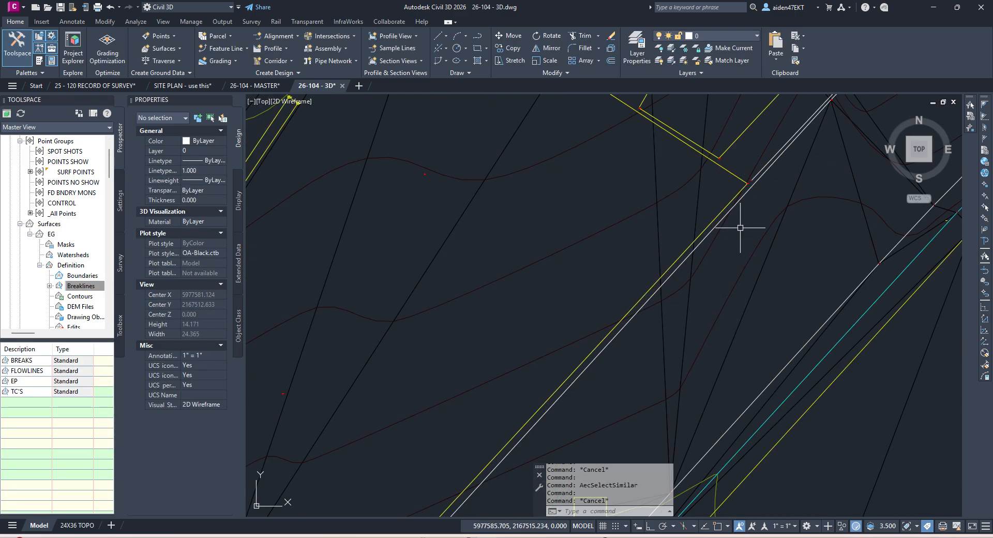
left_click(725, 197)
scroll(698, 214, "down", 5)
middle_click_drag(584, 231, 699, 285)
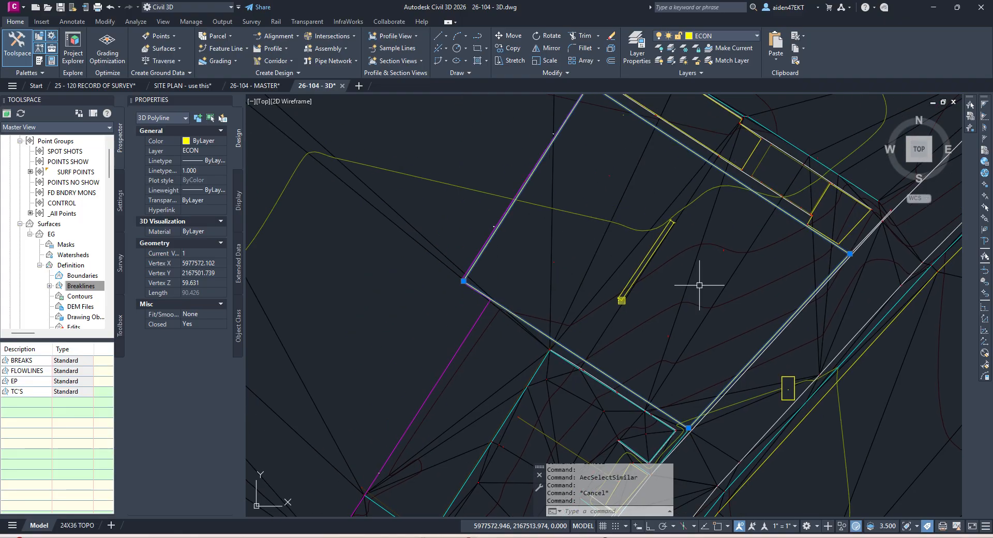
scroll(631, 264, "down", 2)
scroll(657, 221, "up", 8)
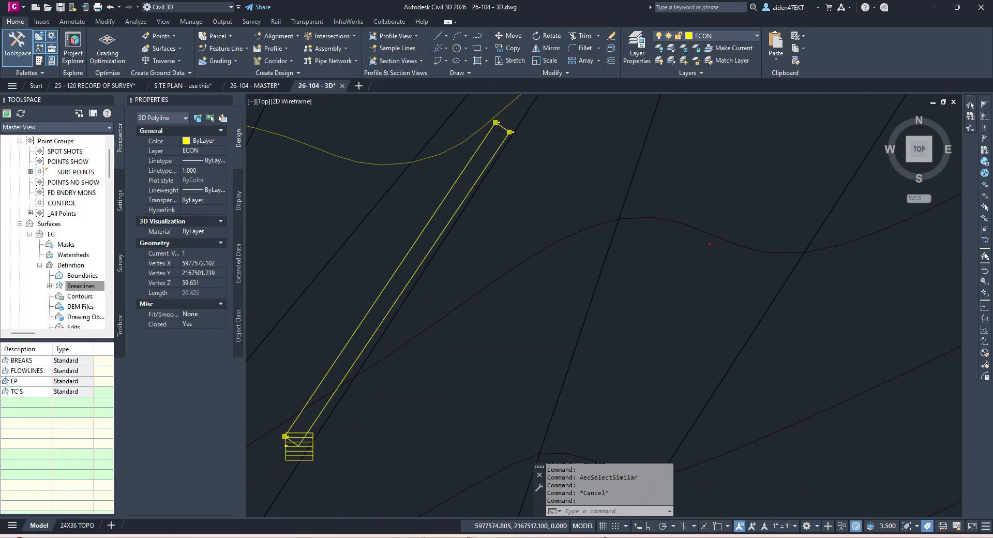
scroll(716, 261, "down", 5)
scroll(630, 160, "up", 4)
scroll(627, 152, "down", 4)
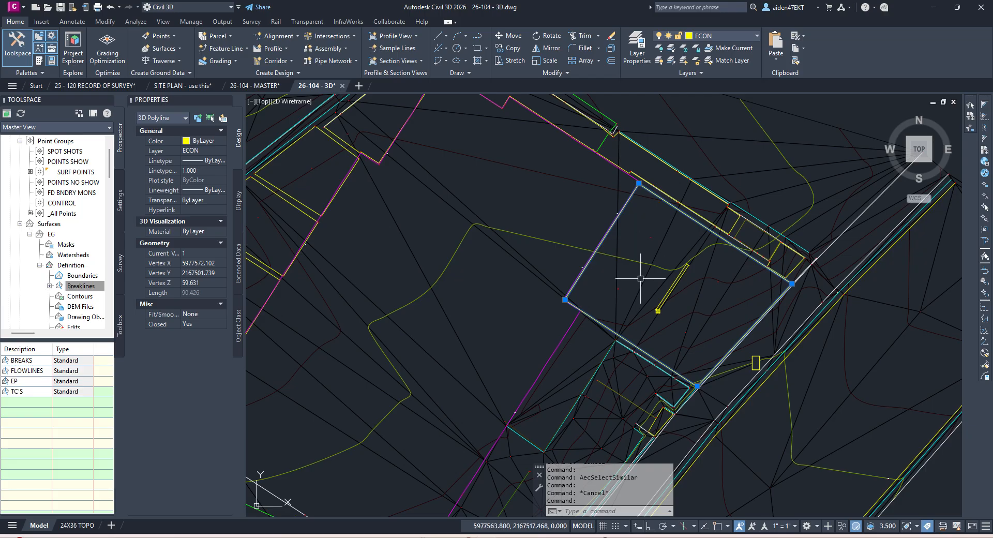
right_click(81, 289)
left_click(116, 295)
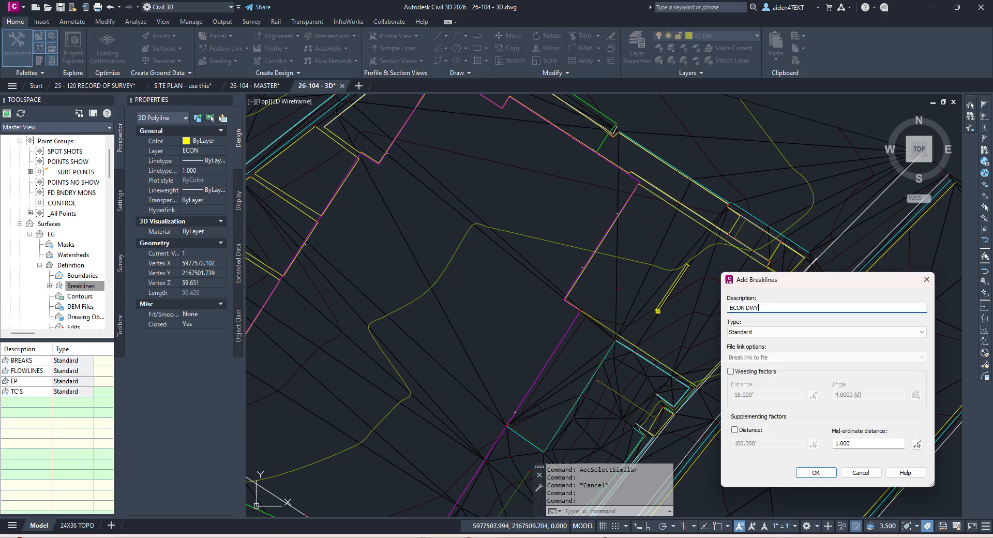
key("Return")
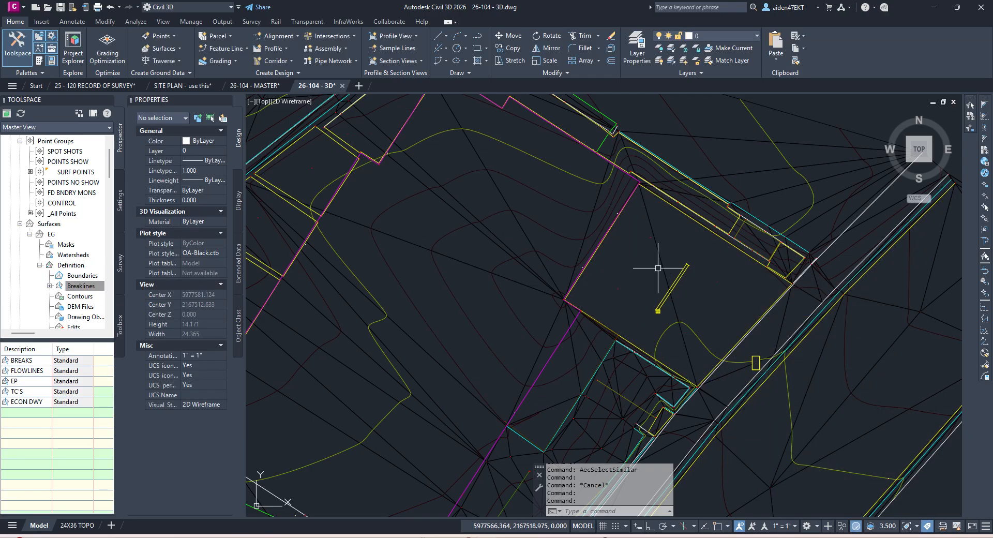
Step: Set the drawing's annotation scale to 1"=4' so the point labels are readable
scroll(593, 300, "up", 5)
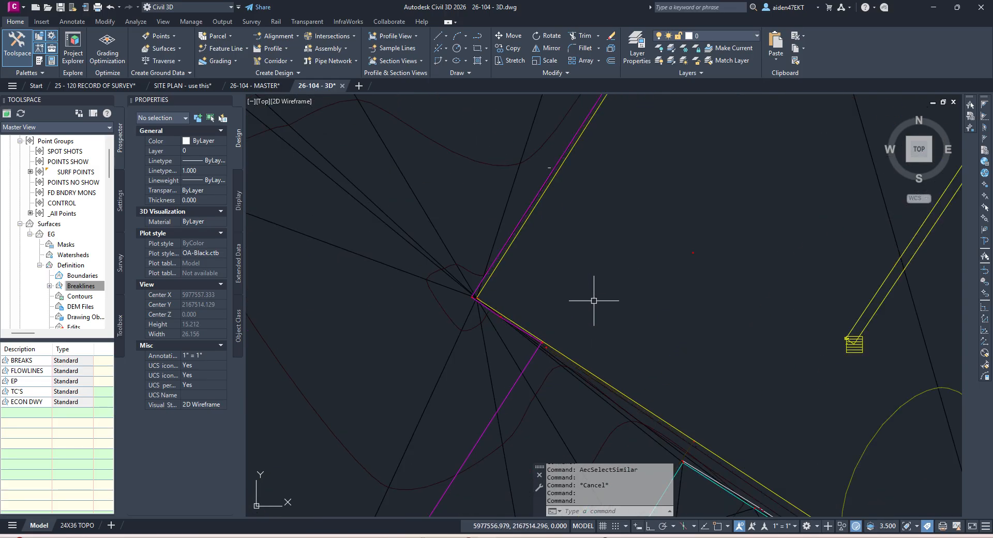
left_click(76, 172)
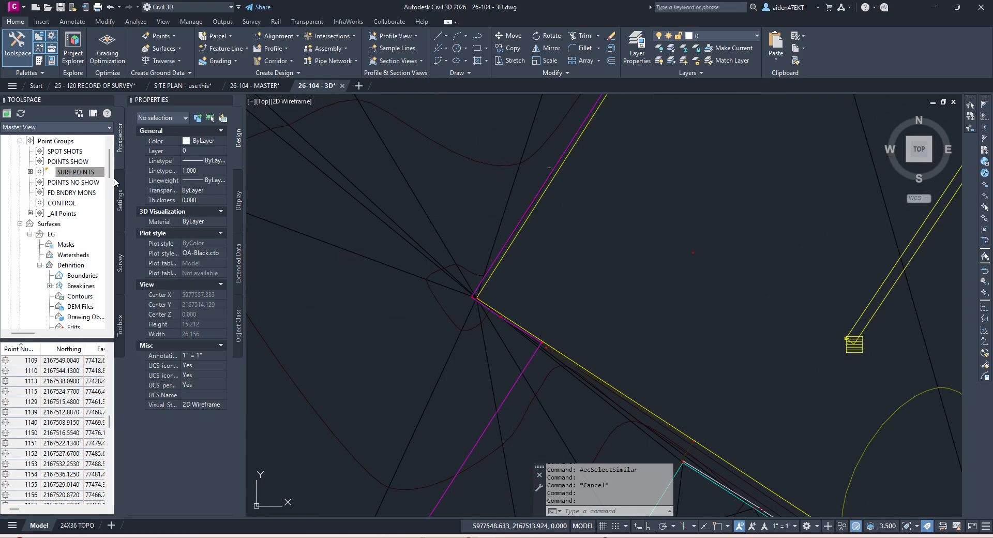
left_click(603, 219)
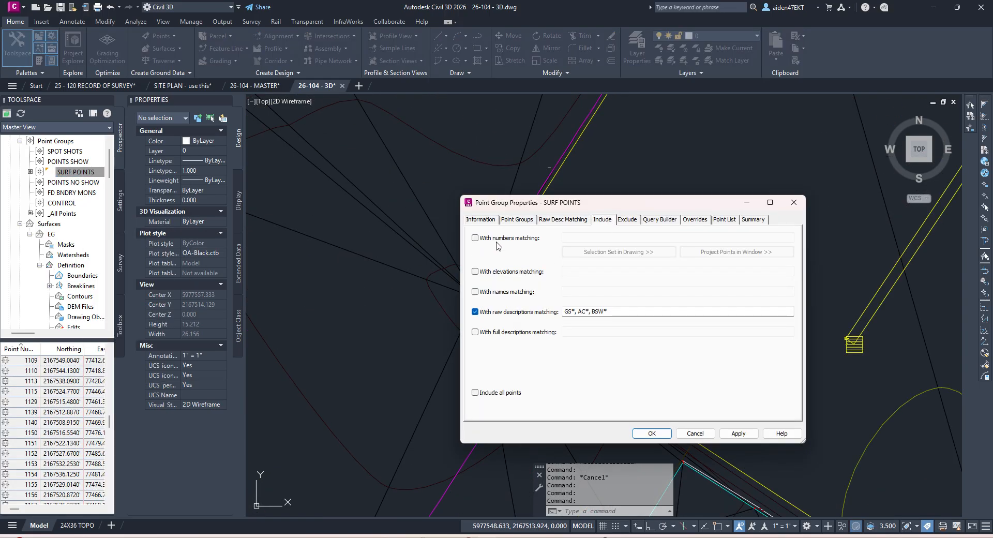
left_click(614, 252)
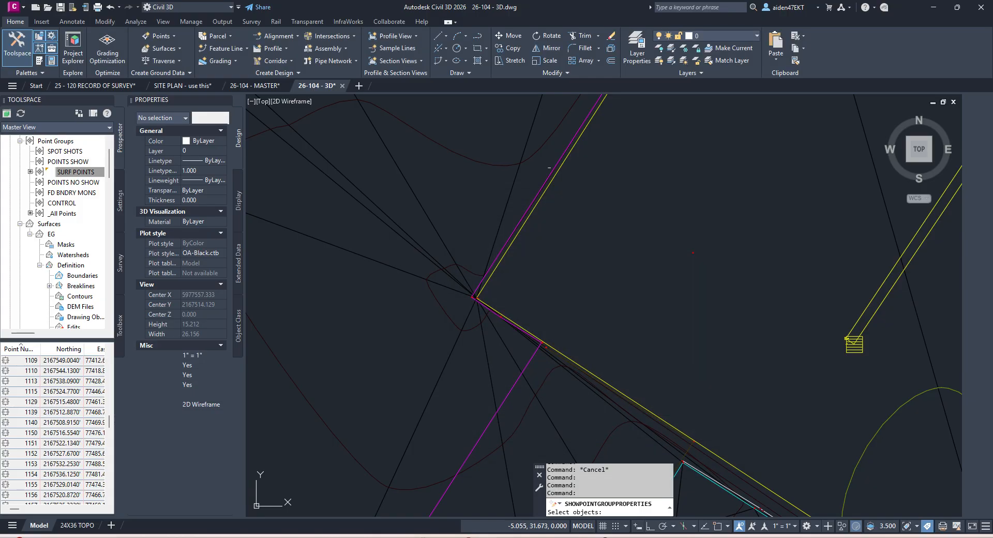
scroll(673, 270, "up", 10)
scroll(673, 270, "down", 5)
key("Escape")
key("Escape")
left_click(792, 526)
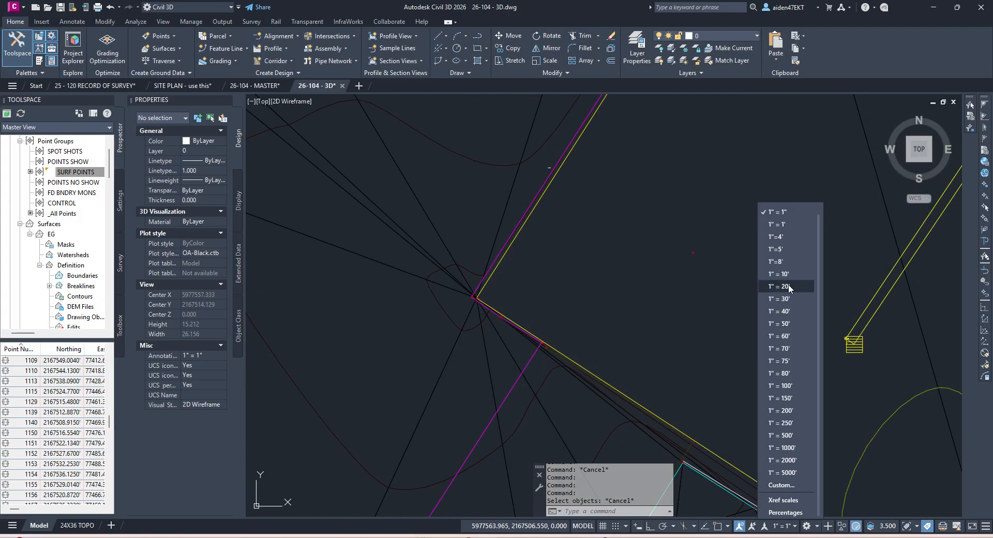
left_click(785, 238)
scroll(611, 215, "down", 4)
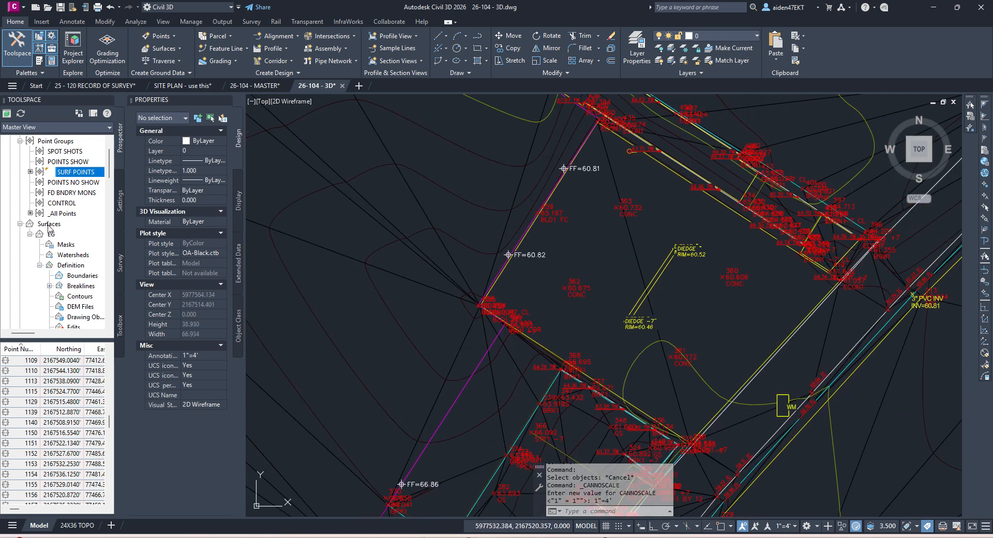
Step: Include points 360-363 in the SURF POINTS group by picking them in the drawing
right_click(73, 177)
left_click(180, 193)
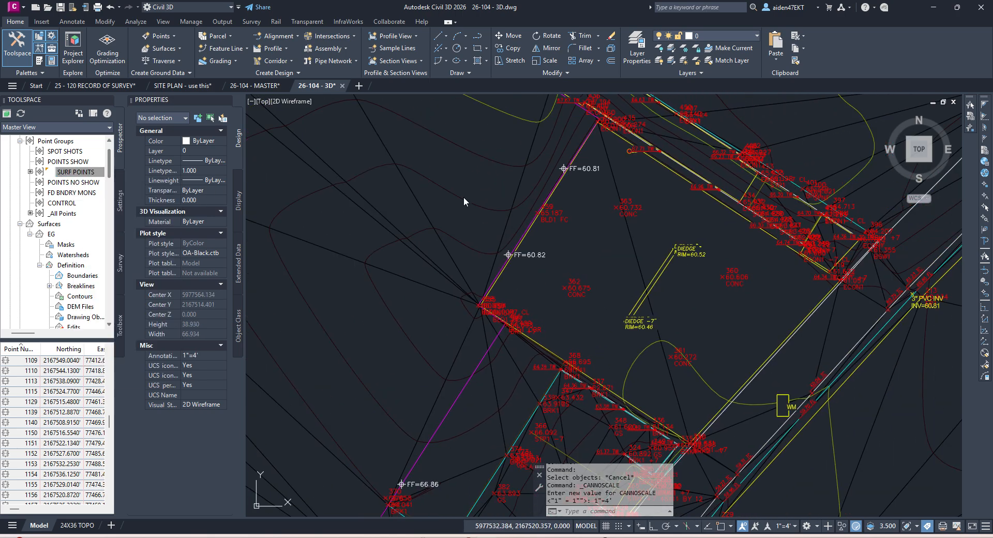
left_click(606, 221)
left_click(609, 252)
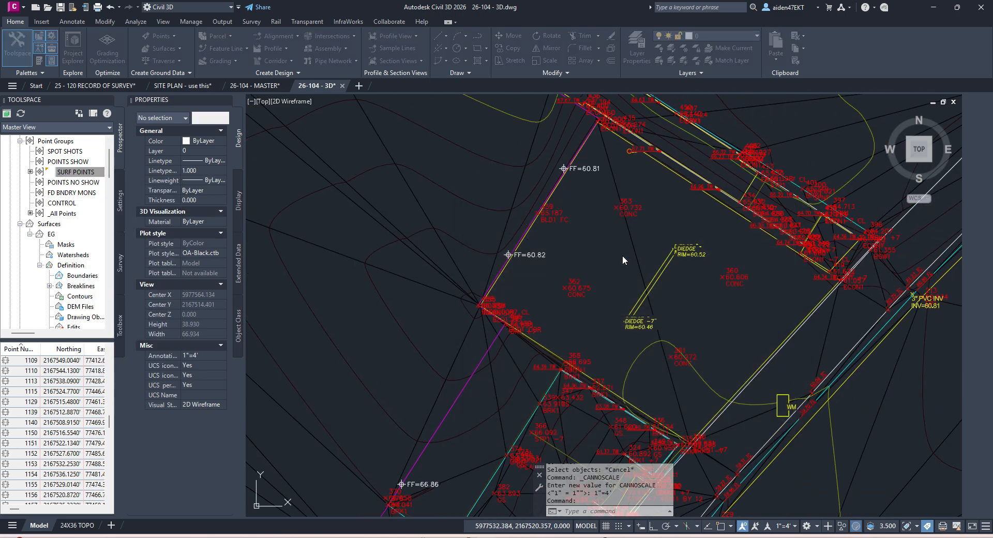
left_click(575, 288)
left_click(637, 209)
left_click(741, 277)
left_click(678, 365)
key("Return")
left_click(743, 433)
left_click(652, 433)
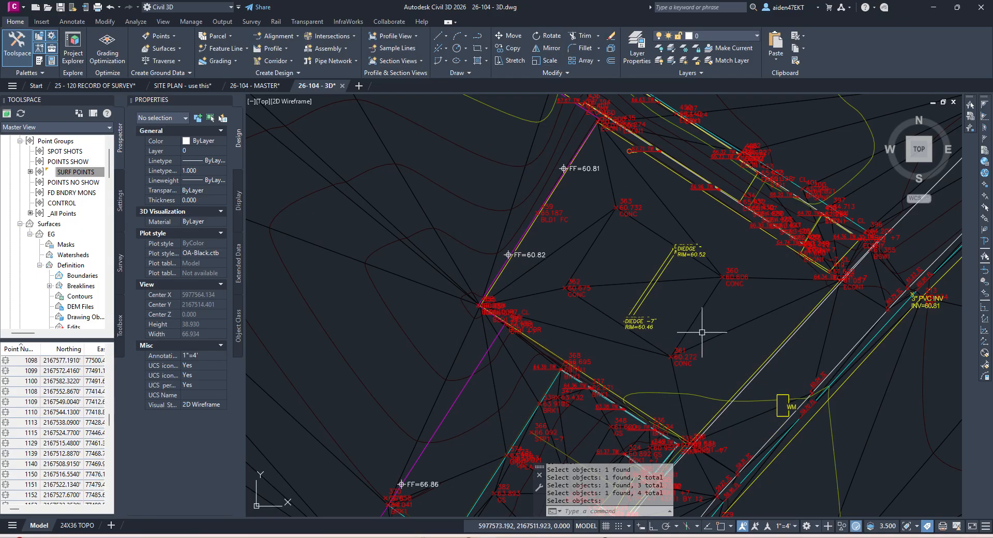
Step: Pan across the site plan to review the updated surface
scroll(587, 265, "down", 2)
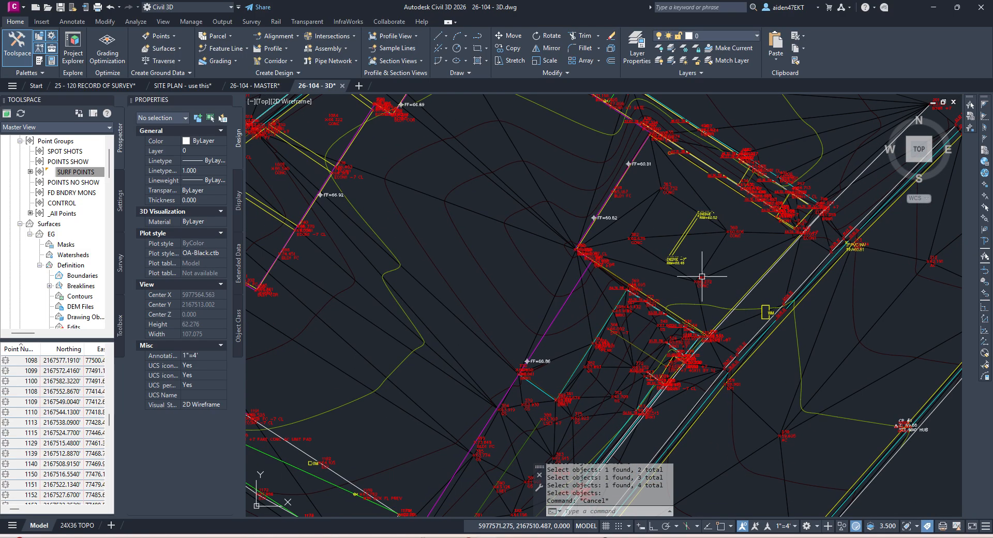
scroll(643, 203, "up", 4)
key("Escape")
scroll(730, 300, "down", 4)
middle_click_drag(723, 319, 744, 258)
scroll(744, 258, "down", 2)
scroll(619, 275, "up", 2)
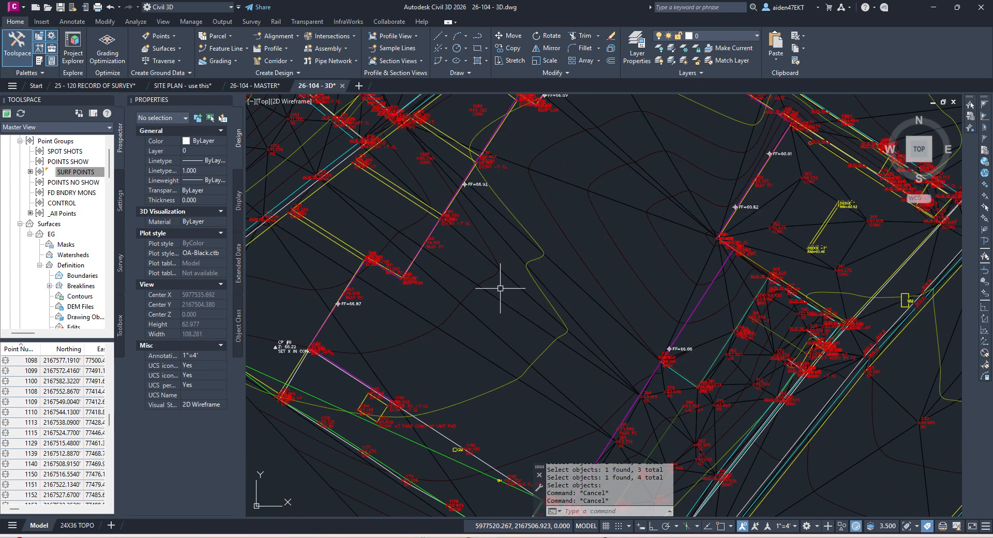
mouse_move(500, 288)
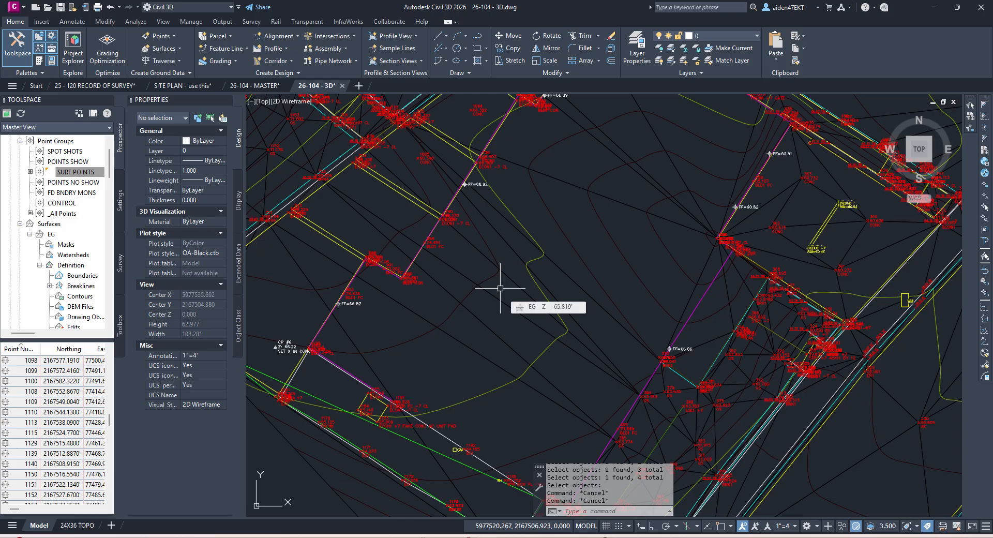
middle_click_drag(469, 288, 530, 270)
Step: Inspect the EG surface and the closed building outline polyline near the building corner
left_click(502, 298)
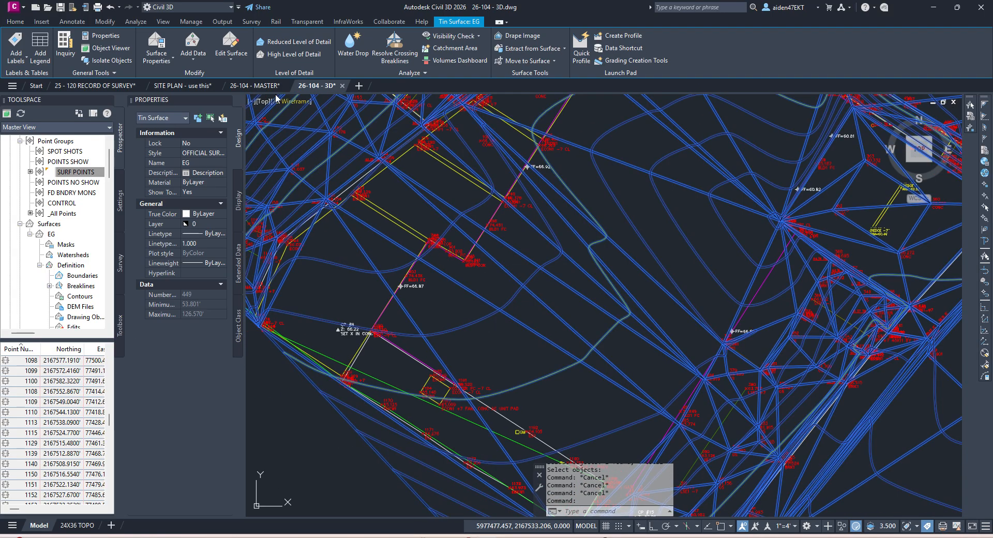
key("Escape")
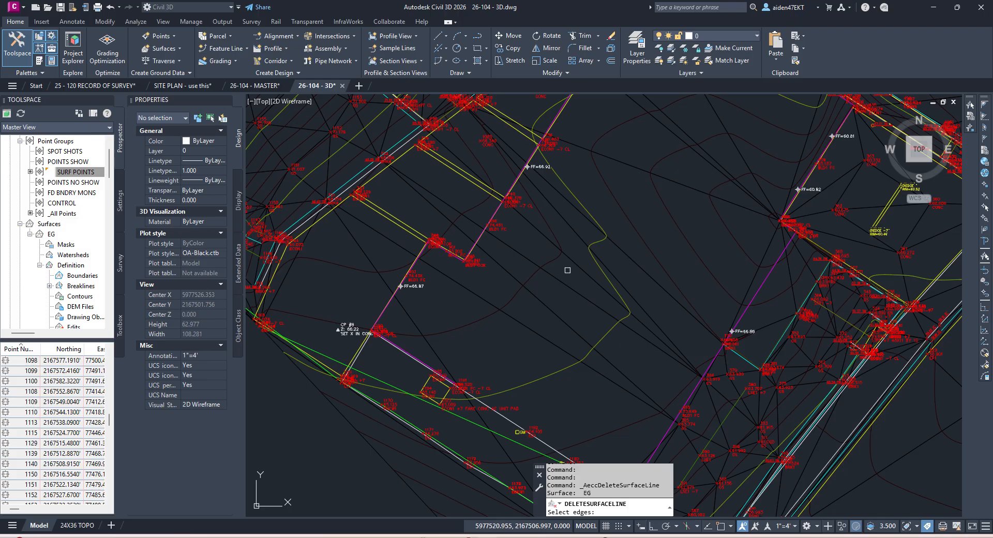
middle_click_drag(526, 240, 571, 311)
scroll(503, 281, "up", 2)
key("Escape")
left_click(522, 300)
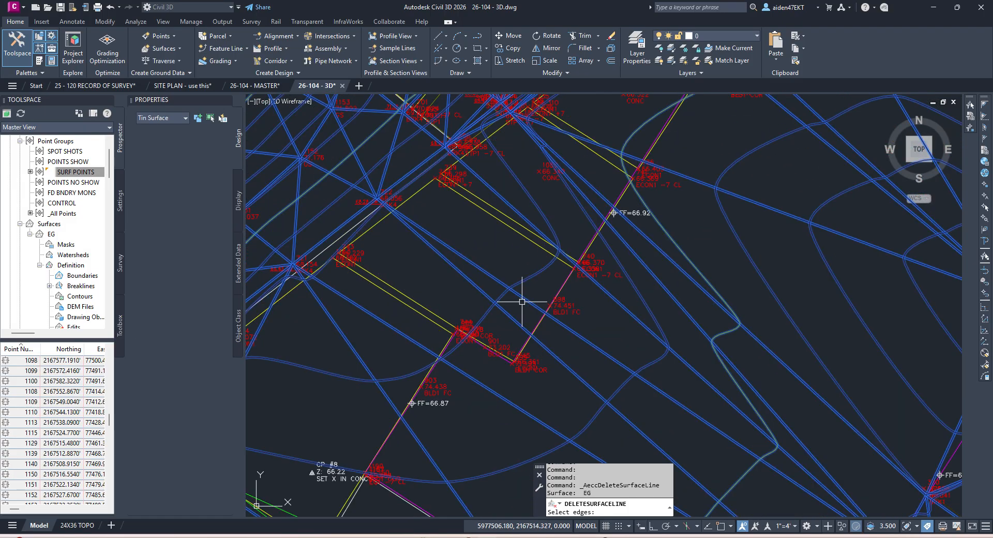
middle_click_drag(502, 270, 572, 323)
key("Escape")
key("Escape")
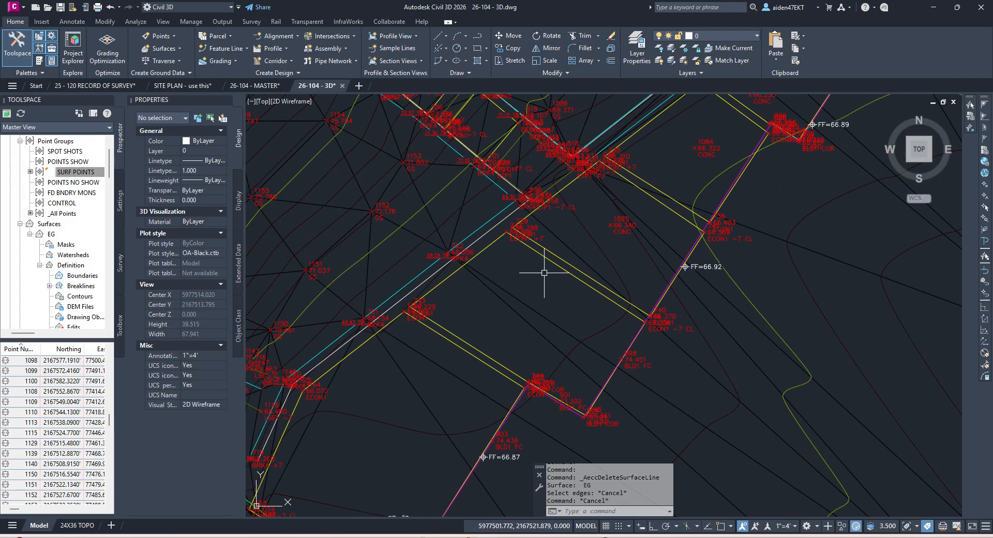
left_click(550, 263)
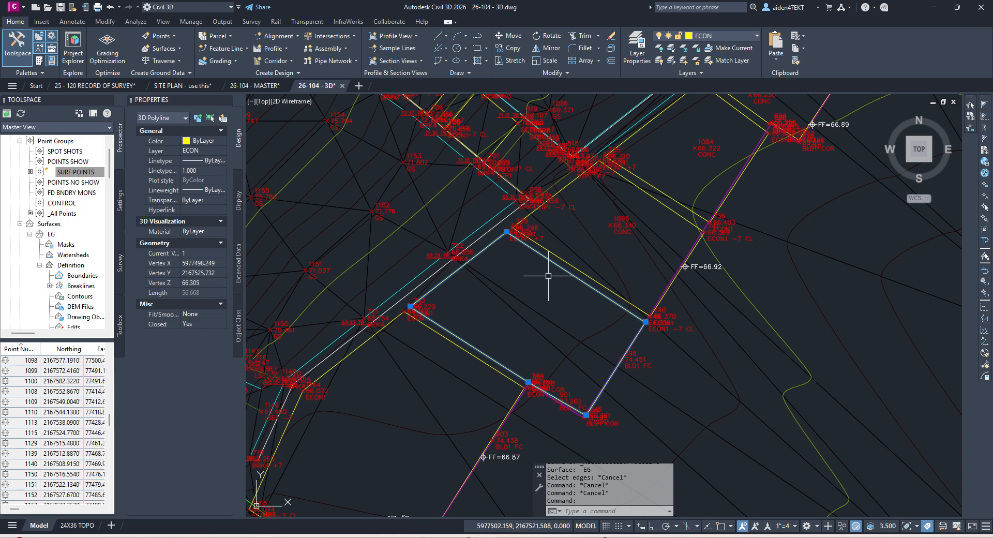
scroll(548, 275, "down", 2)
key("Escape")
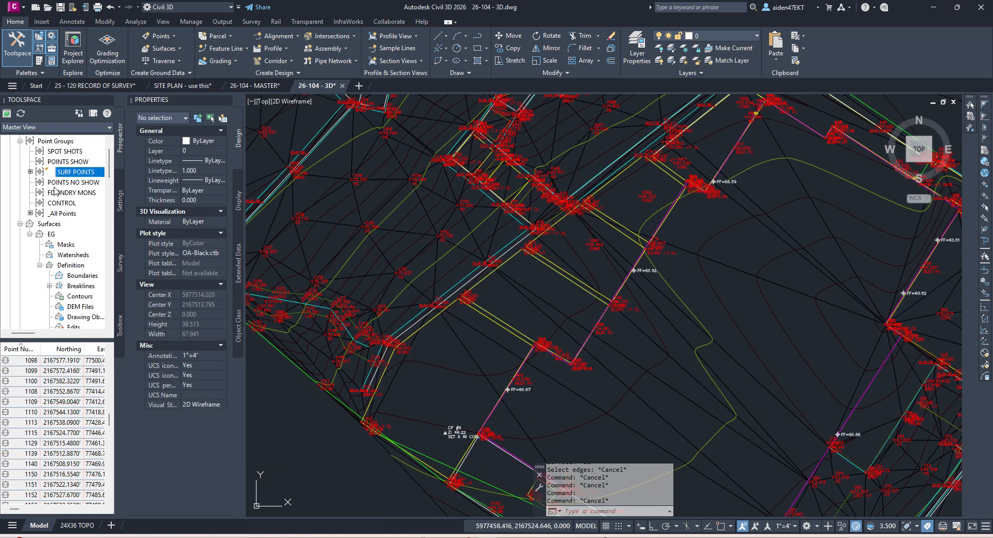
Step: Add CONC* to SURF POINTS' raw-description filter, giving GS*, AC*, BSW*, CONC*
right_click(73, 176)
left_click(91, 180)
left_click(602, 219)
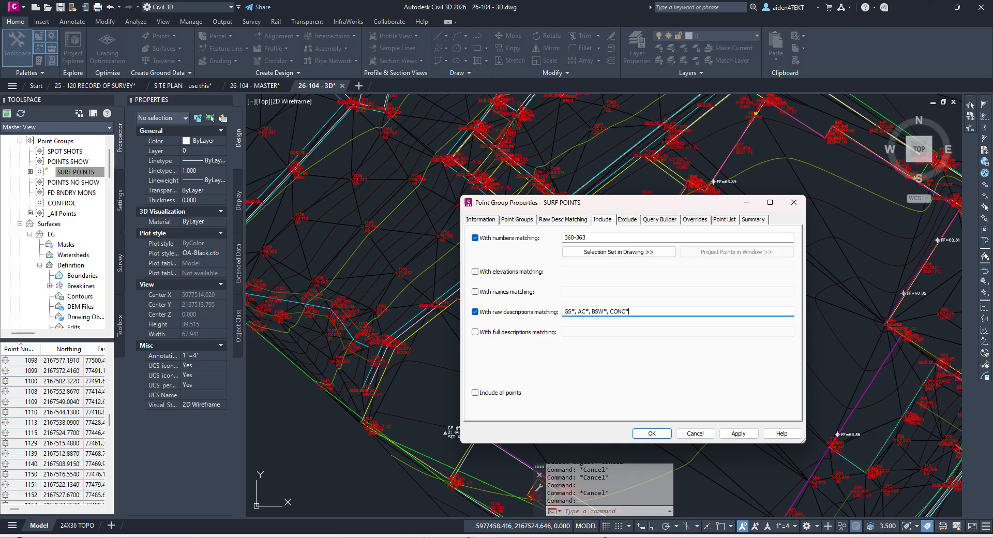
left_click(651, 433)
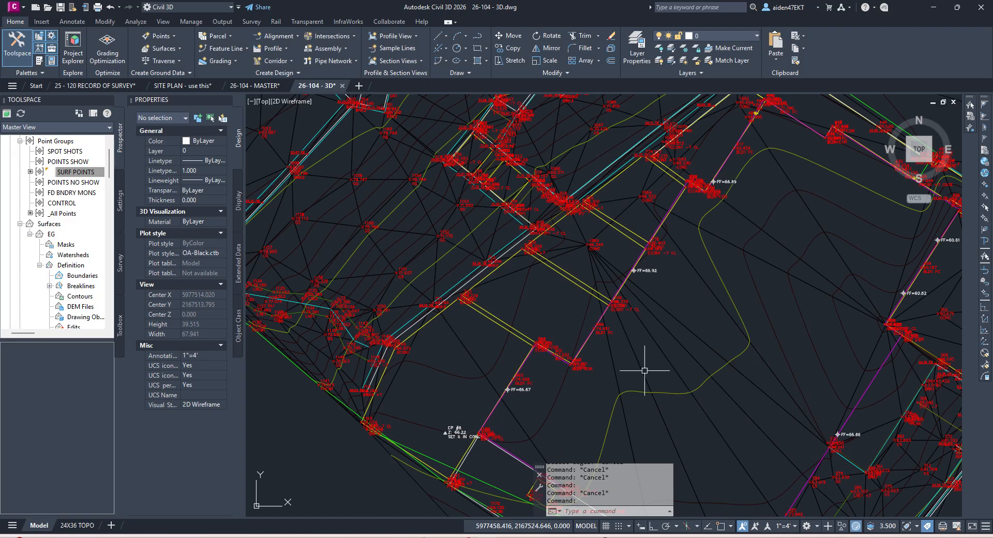
Step: Select one ECON building outline and all similar 3D polylines across the site
left_click(566, 279)
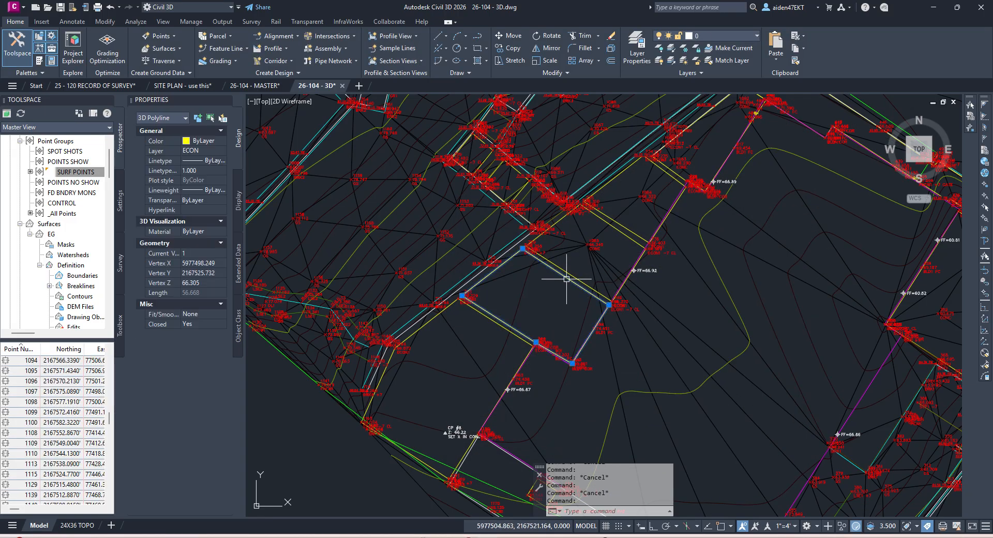
right_click(524, 310)
left_click(554, 514)
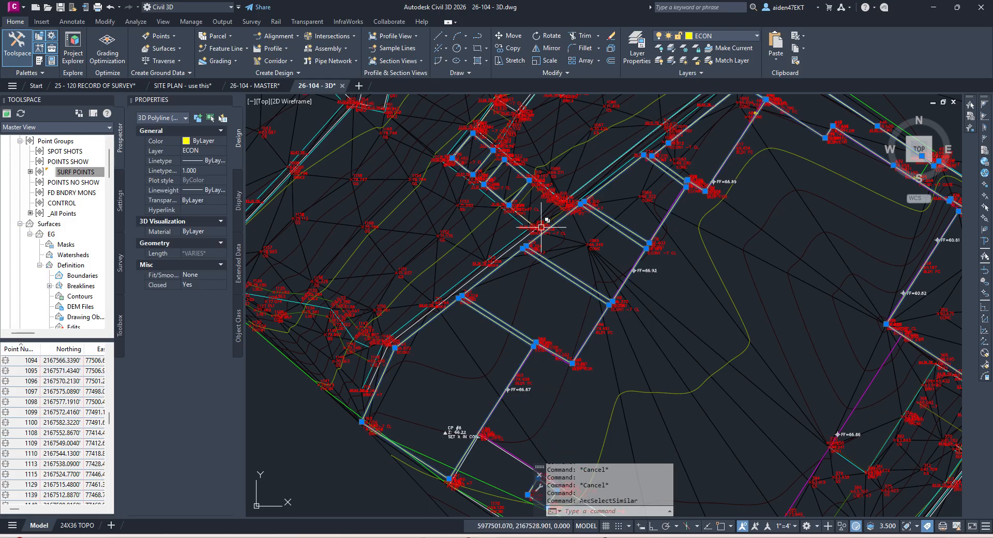
scroll(541, 227, "up", 2)
scroll(546, 222, "up", 2)
scroll(540, 251, "up", 2)
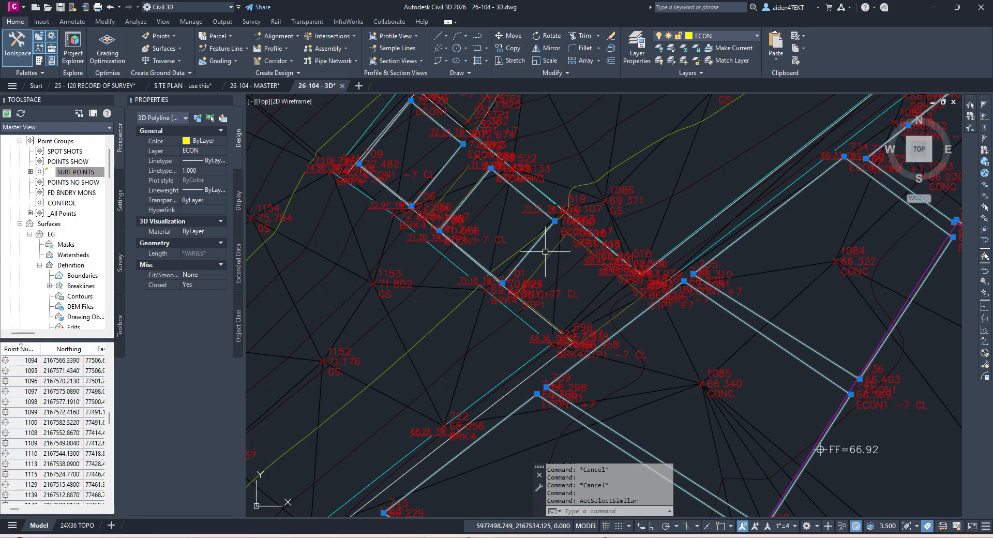
left_click(547, 247)
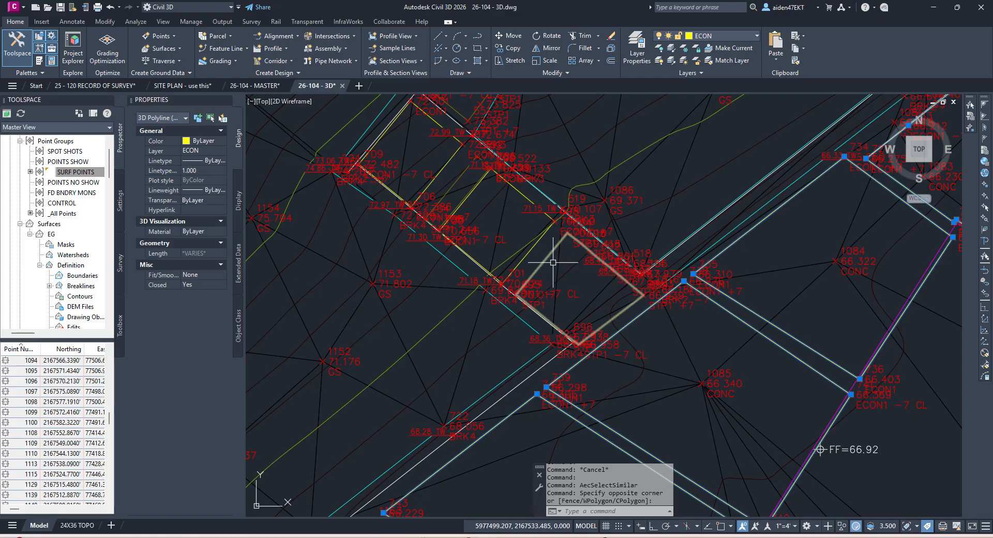
left_click(544, 248)
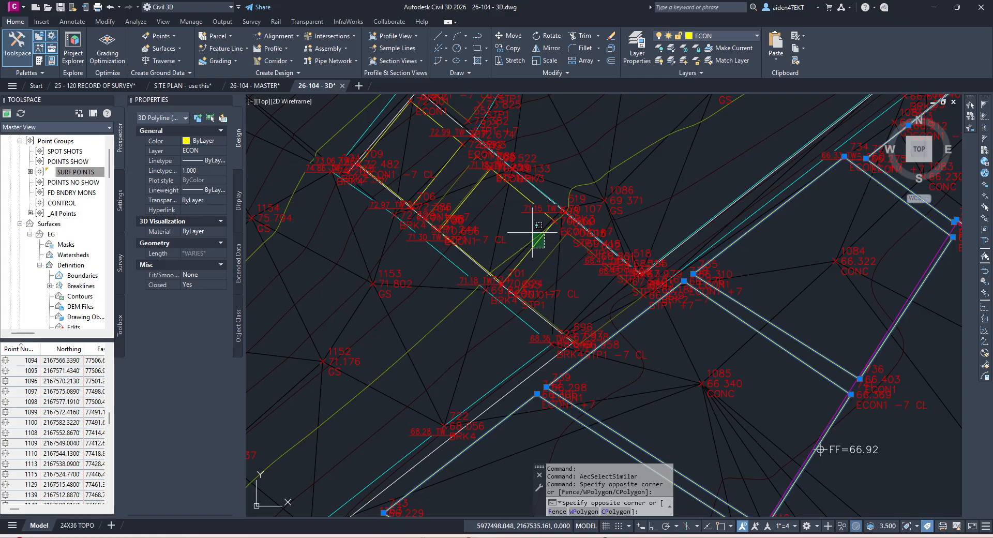
left_click(433, 178)
scroll(527, 238, "down", 6)
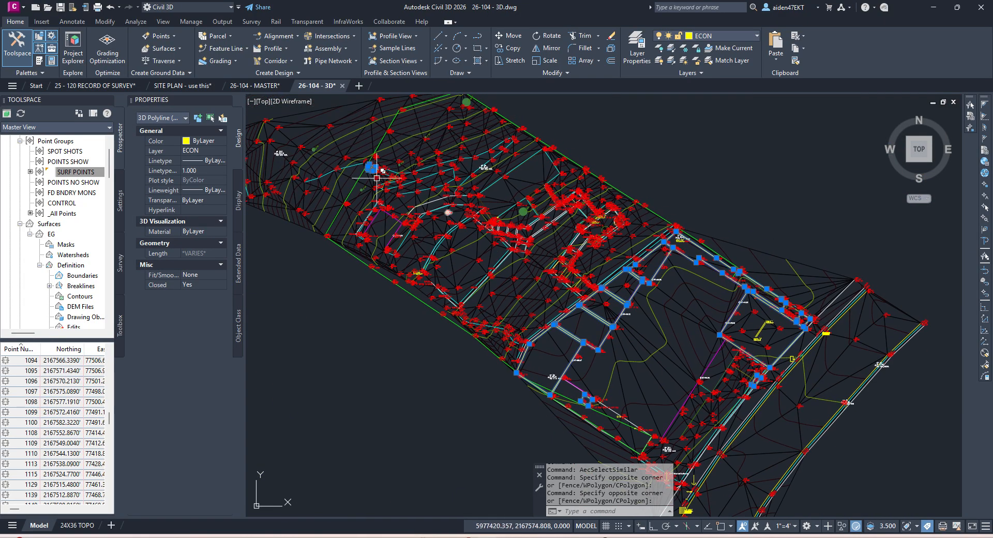
scroll(377, 179, "up", 8)
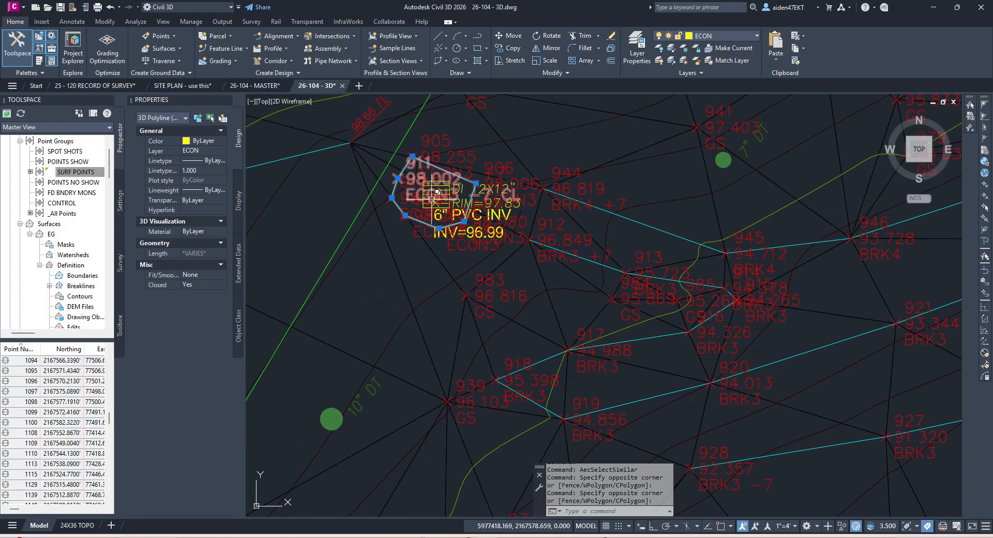
scroll(429, 206, "down", 5)
scroll(501, 233, "down", 2)
Step: Remove the small AC unit pad outline from the ECON polyline selection
middle_click_drag(668, 279, 515, 166)
middle_click_drag(787, 268, 584, 251)
scroll(645, 254, "up", 4)
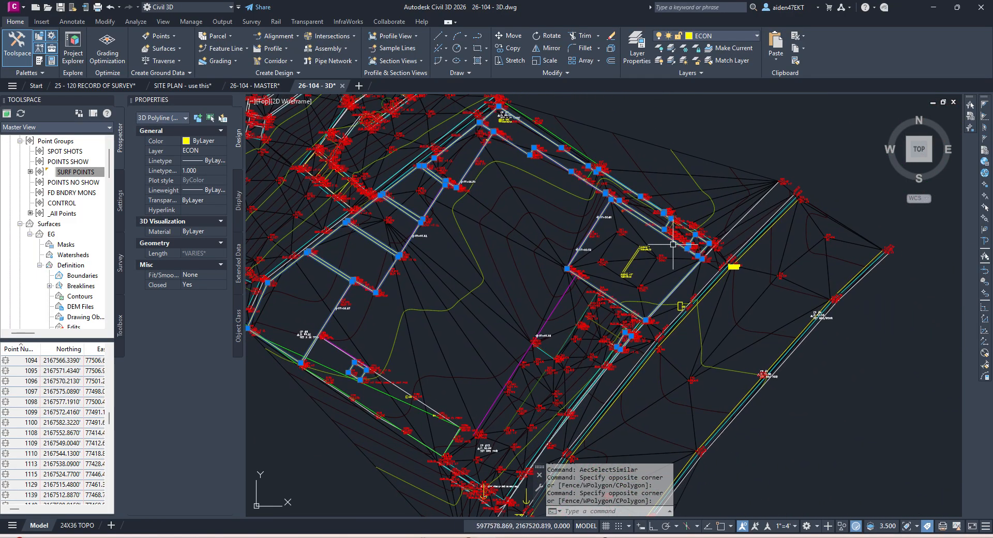
middle_click_drag(623, 283, 711, 210)
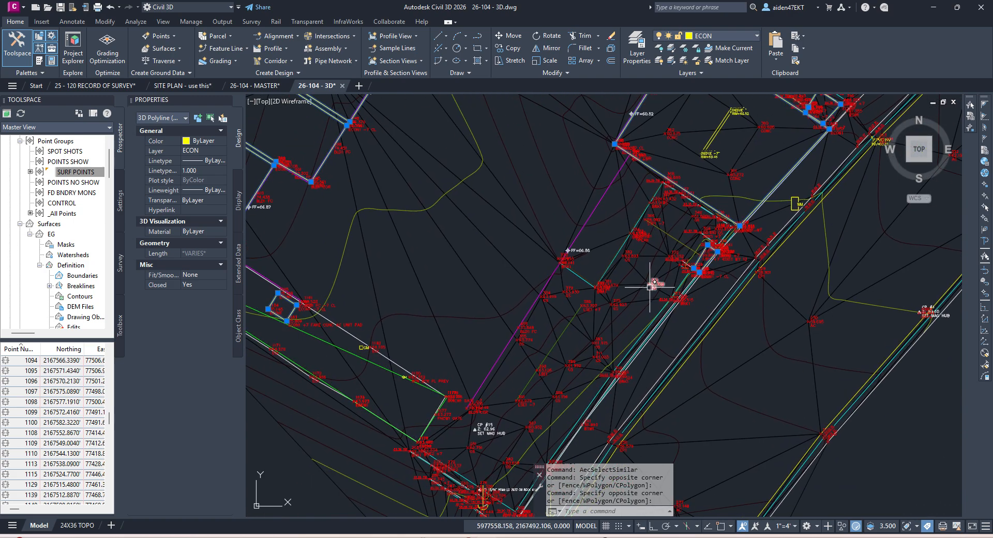
middle_click_drag(653, 283, 745, 166)
mouse_move(462, 272)
middle_mouse_down()
mouse_move(640, 304)
mouse_move(618, 360)
middle_mouse_up()
scroll(509, 303, "up", 4)
left_click(566, 280, "shift")
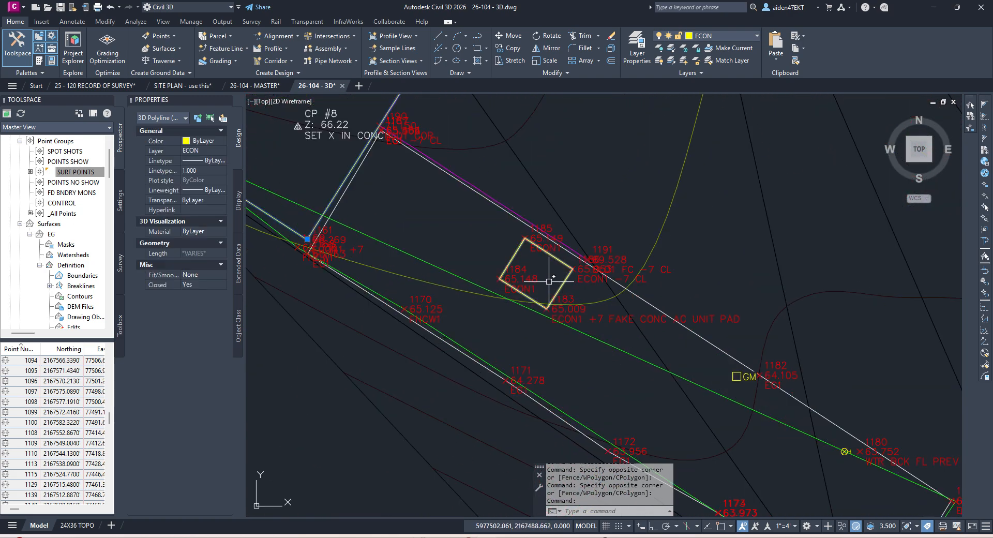
scroll(548, 284, "down", 6)
middle_click_drag(704, 198, 628, 274)
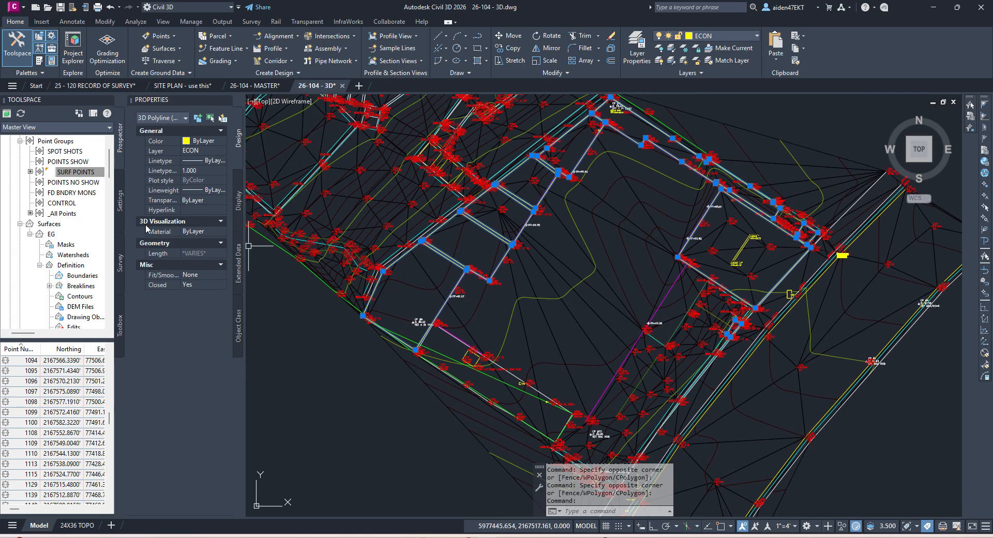
Step: Add a new breakline set named ECON'S to the EG surface
right_click(82, 286)
left_click(110, 294)
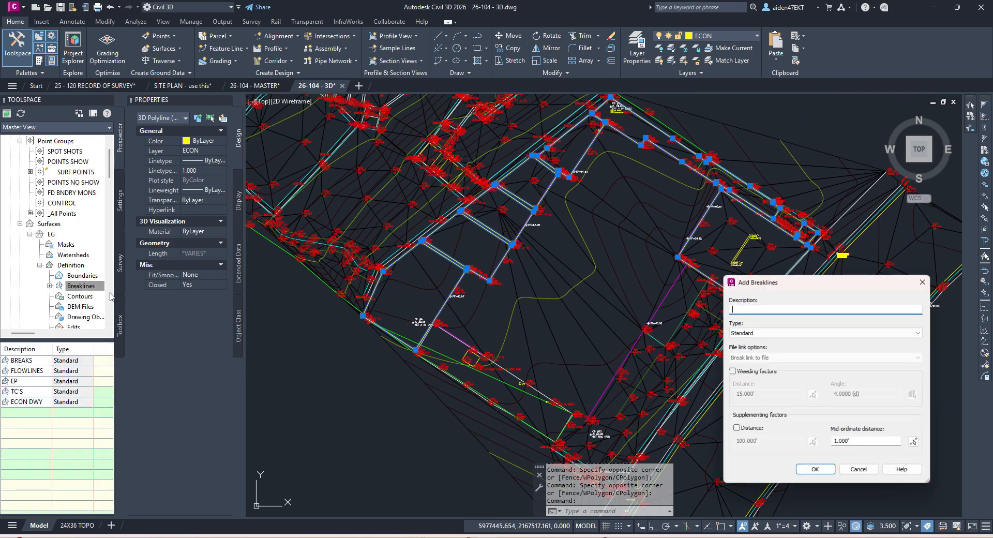
type("ECON'S")
key("Return")
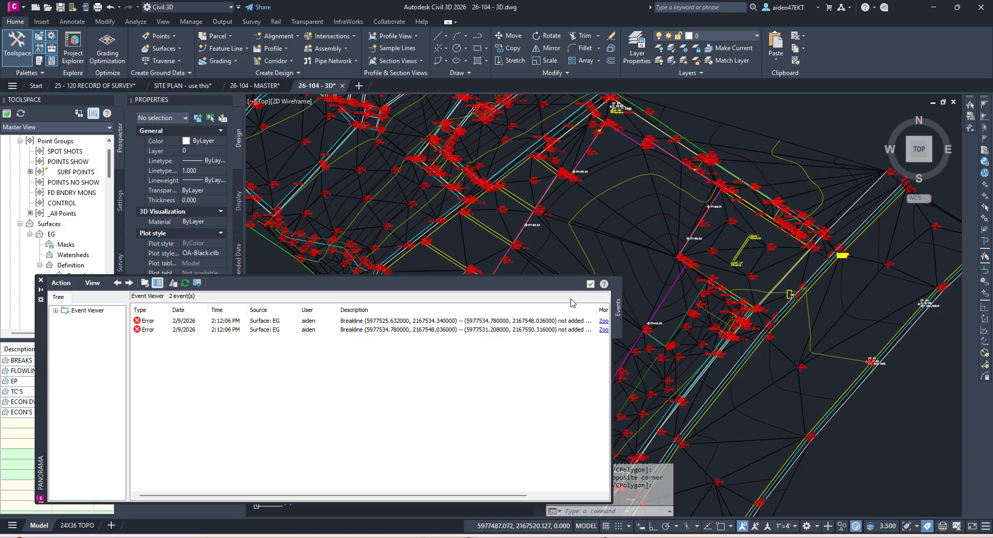
Step: Zoom to the second rejected breakline and inspect the white 3D polyline near CP #7
left_click(601, 330)
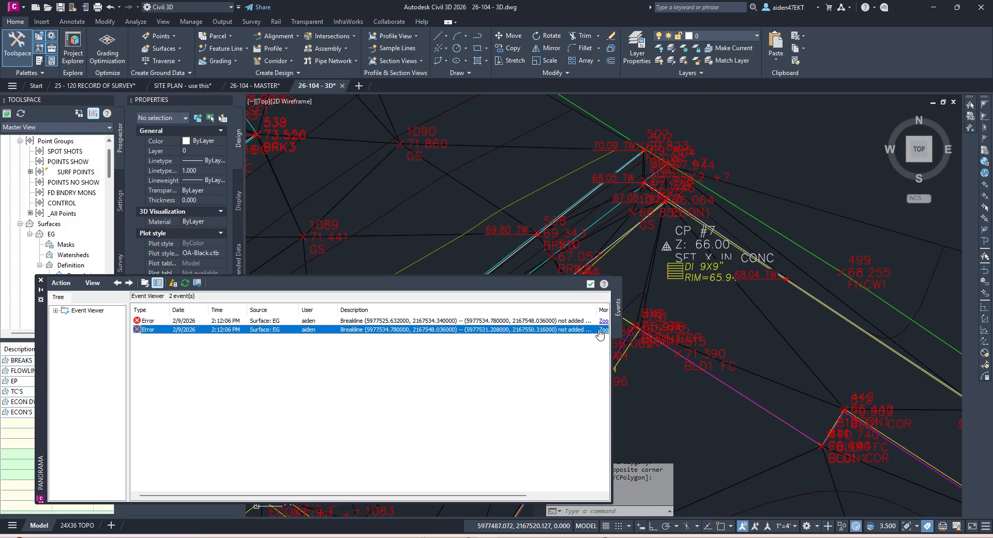
left_click(590, 284)
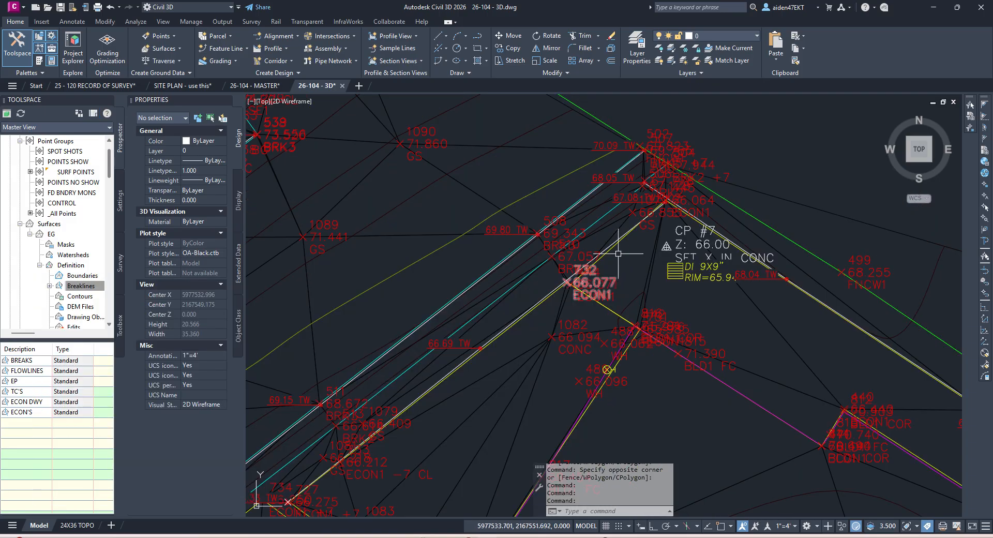
scroll(654, 219, "up", 6)
key("Escape")
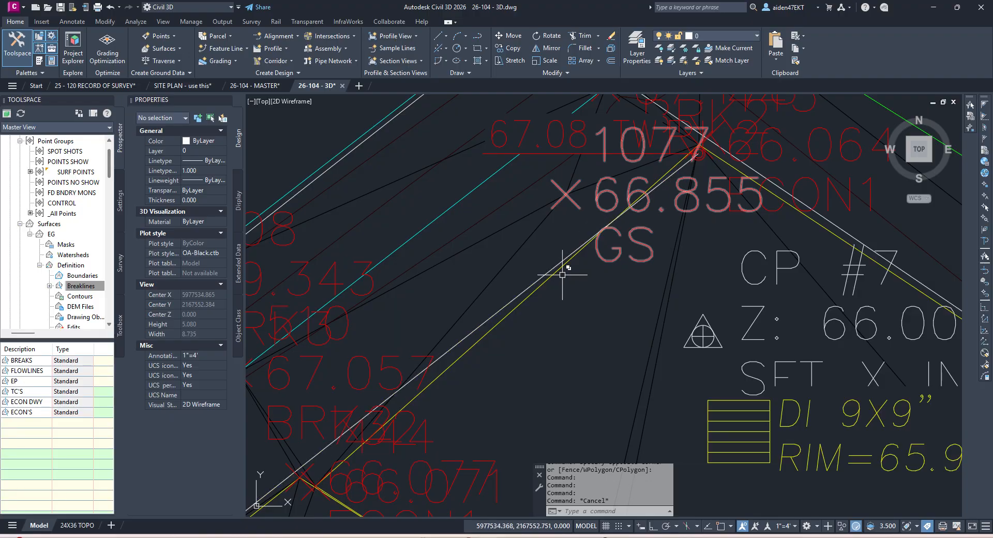
left_click(553, 265)
key("Escape")
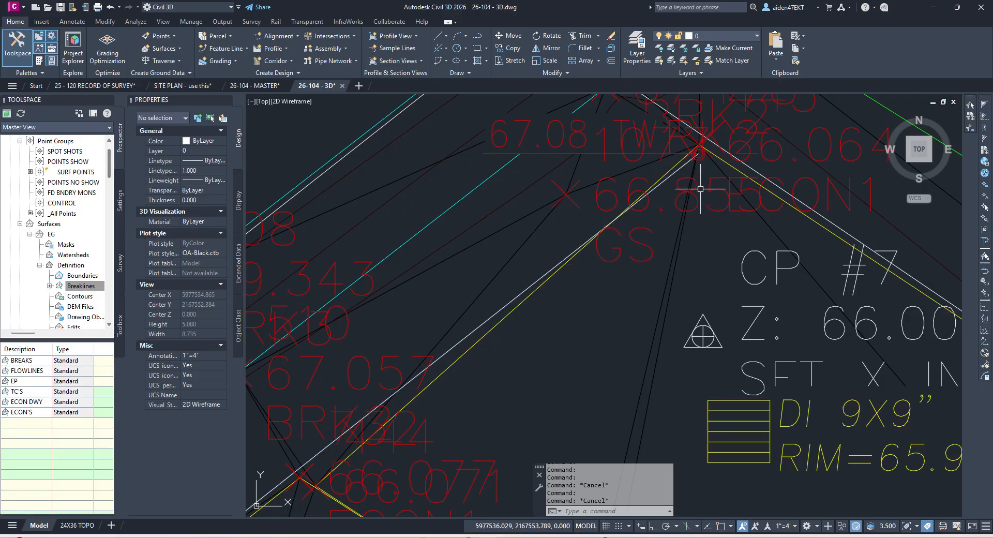
Step: Try stretching the overlapping 3D polyline vertex near point 1077 with snapping on
scroll(692, 221, "up", 3)
left_click(668, 215)
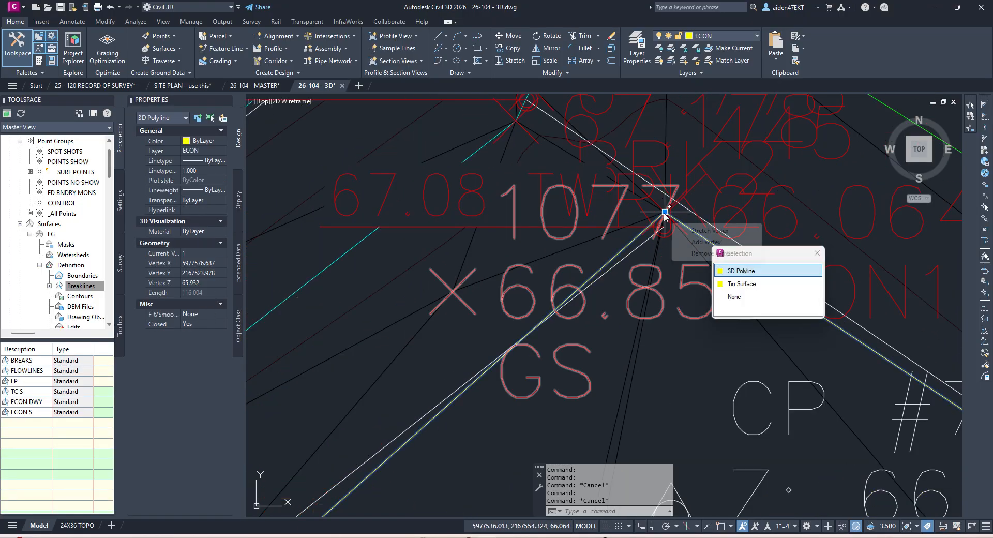
left_click(665, 212)
key("F3")
left_click(687, 230)
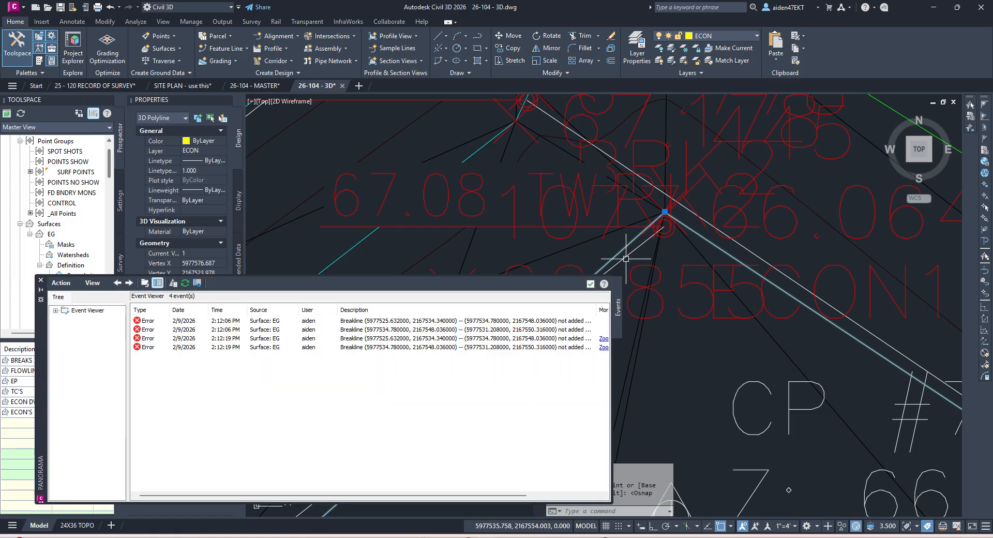
key("Escape")
Step: Move the shared ECON polyline vertex to a new position with snapping off
left_click(694, 231)
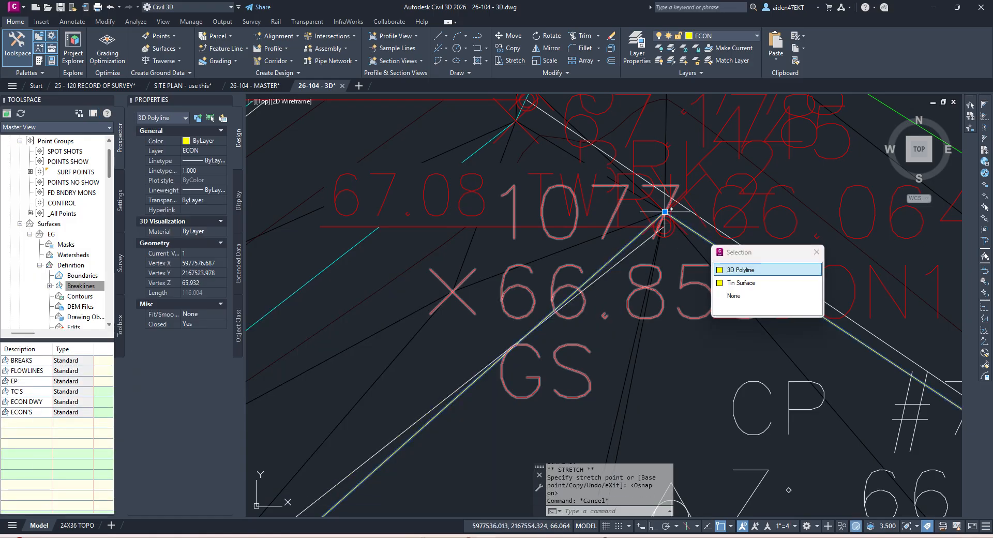
left_click(665, 212)
key("F3")
scroll(693, 235, "up", 3)
scroll(692, 235, "up", 2)
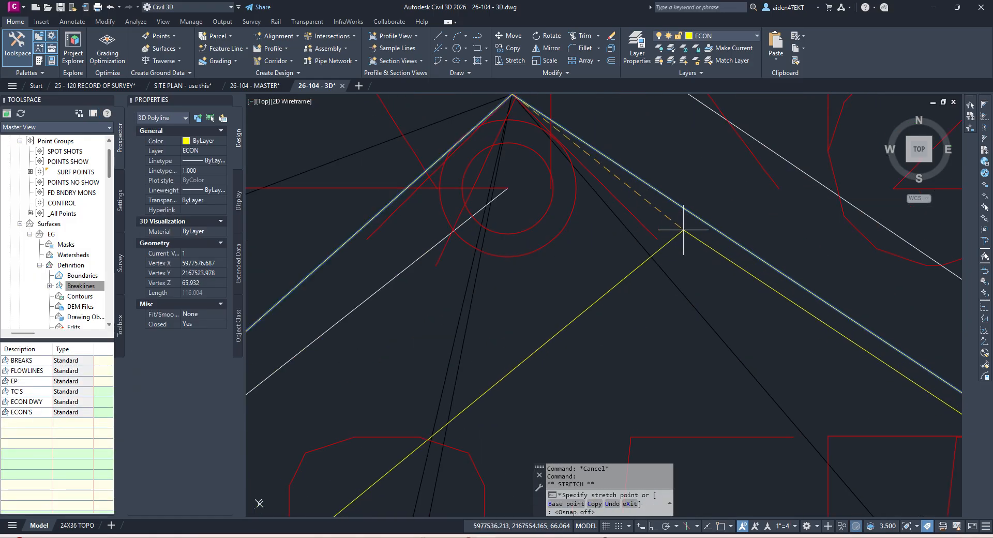
left_click(683, 230)
key("Escape")
Step: Close the breakline error log and inspect the EG surface edges
left_click(592, 287)
scroll(659, 245, "down", 4)
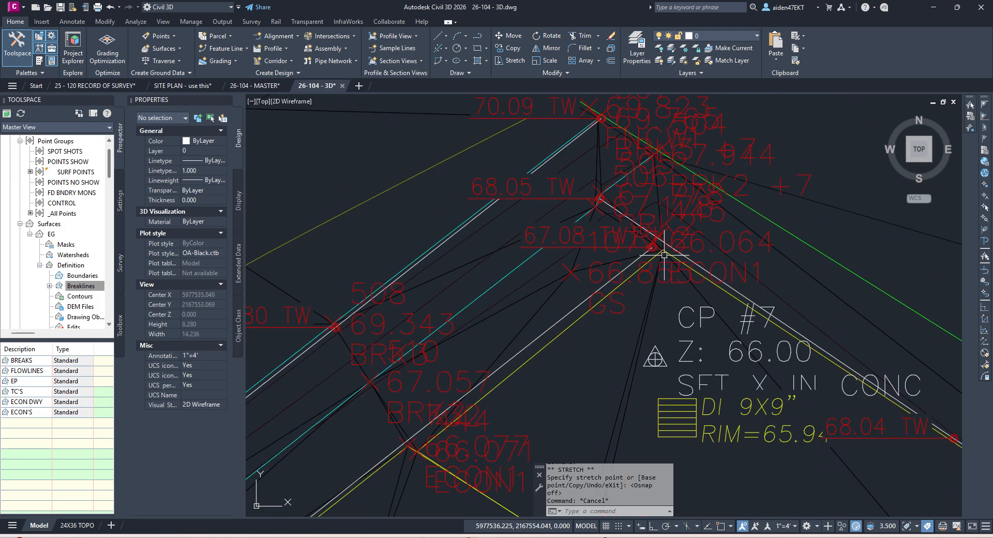
left_click(594, 275)
key("Escape")
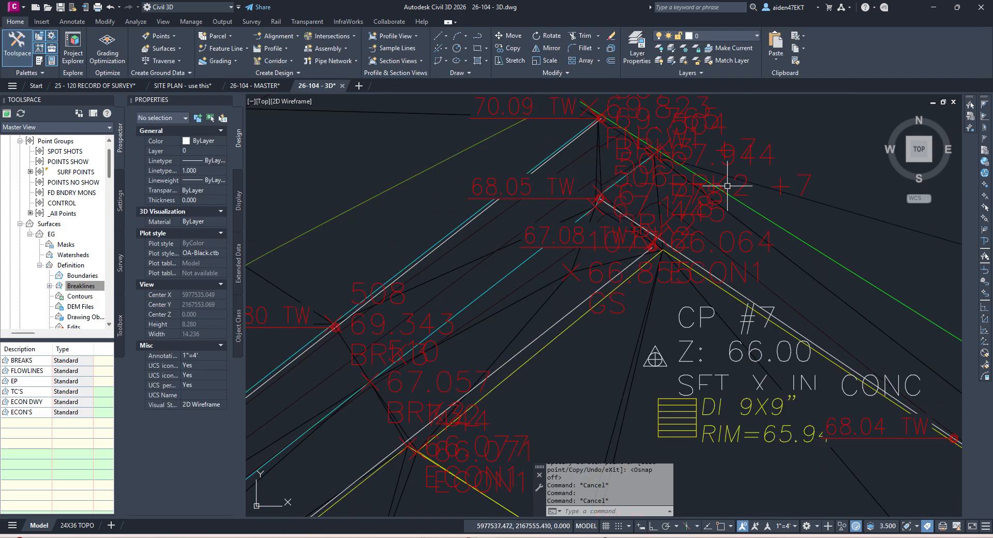
Step: Bring the southwest edge into view and select its white EG-layer polyline
scroll(718, 199, "down", 7)
middle_click_drag(626, 299, 695, 228)
scroll(658, 232, "up", 12)
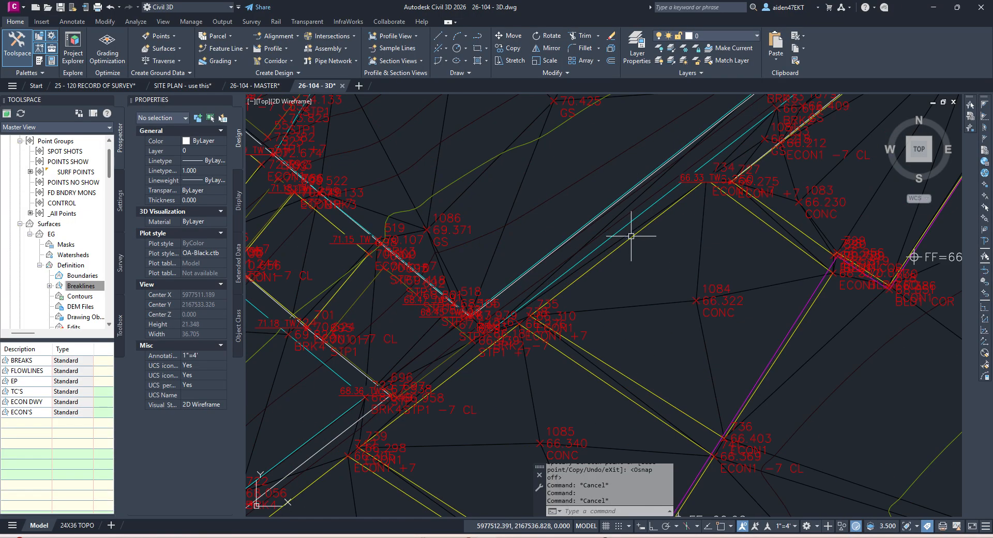
scroll(690, 217, "down", 5)
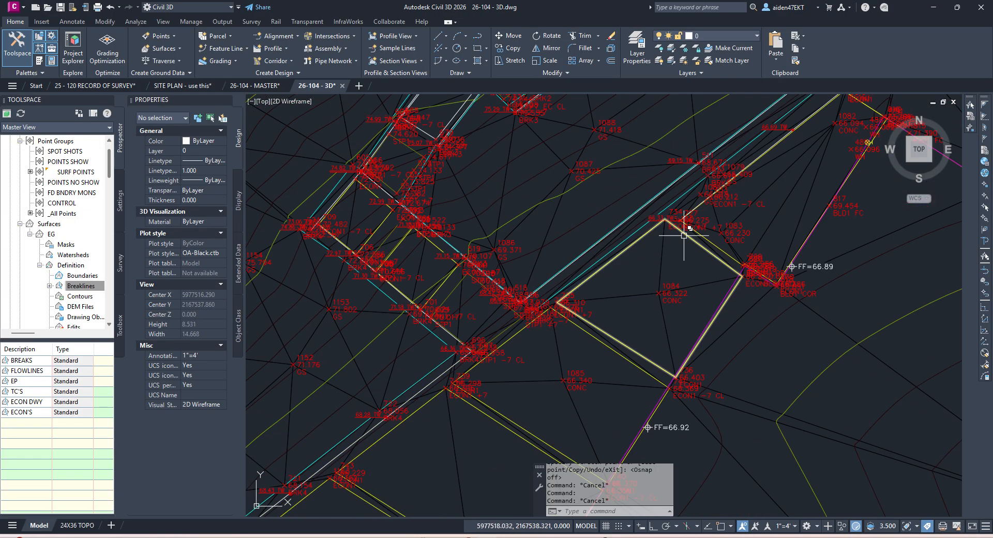
middle_click_drag(615, 273, 748, 169)
scroll(749, 168, "down", 2)
scroll(553, 308, "up", 7)
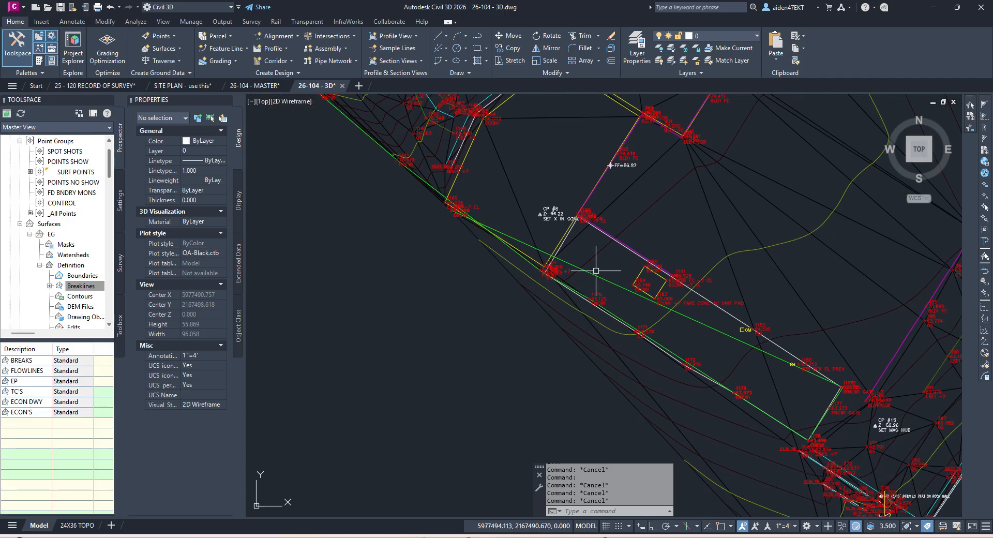
left_click(620, 322)
scroll(616, 336, "down", 4)
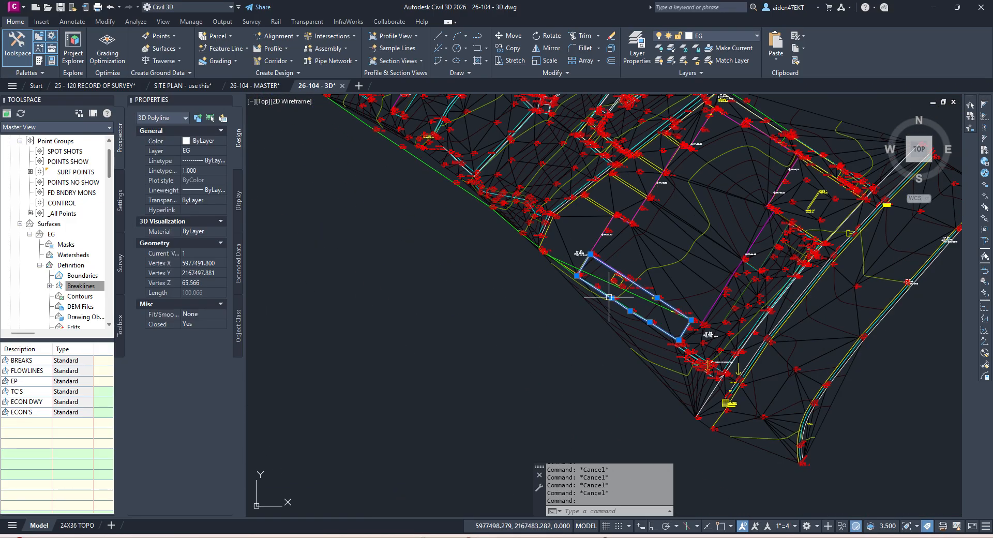
scroll(592, 271, "up", 2)
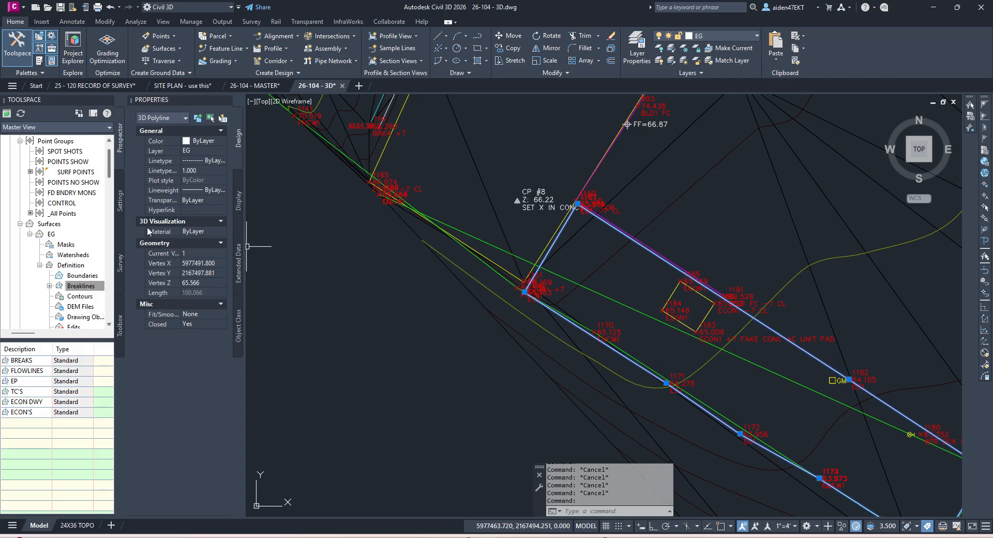
Step: Add the selected polyline to EG as the EG SW breakline set, then reselect the surface
left_click(112, 288)
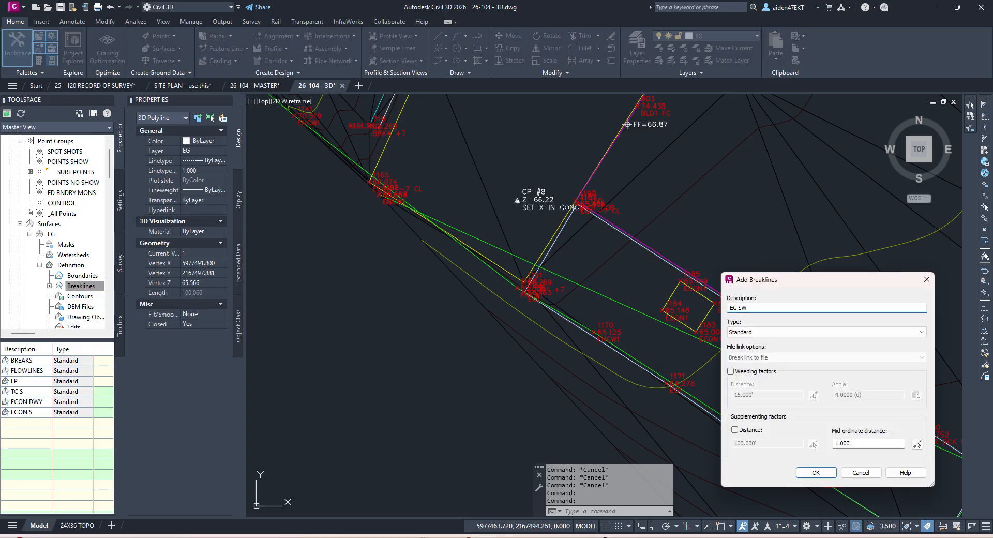
key("Return")
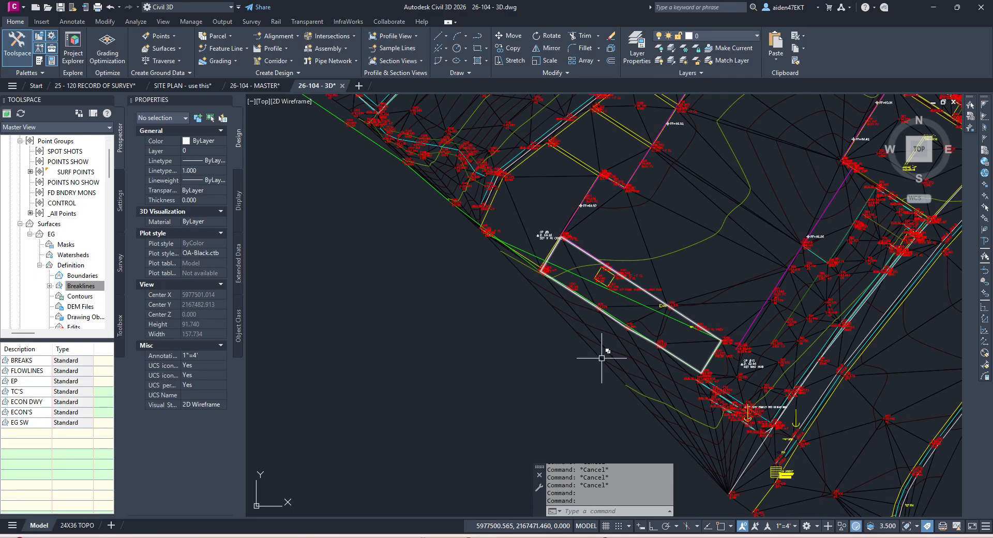
left_click(602, 357)
key("Escape")
middle_click_drag(643, 389, 605, 320)
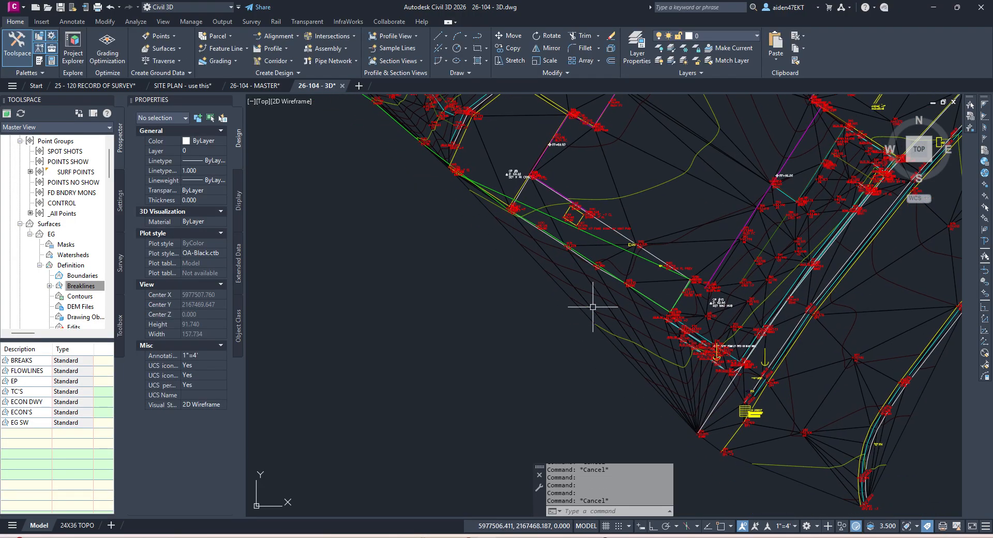
left_click(624, 348)
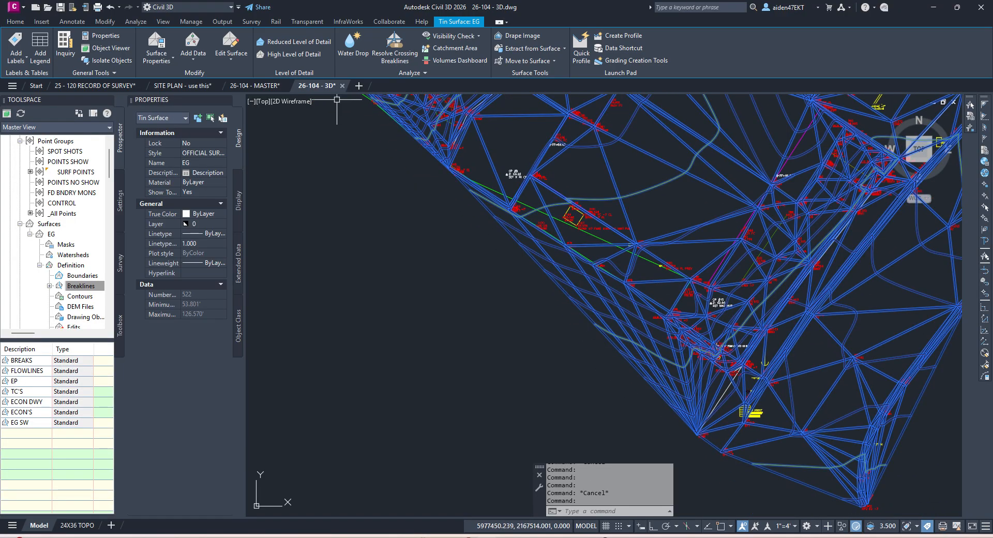
Step: Delete the stray EG triangle edges near the southern corner with Delete Line
left_click(228, 46)
left_click(248, 129)
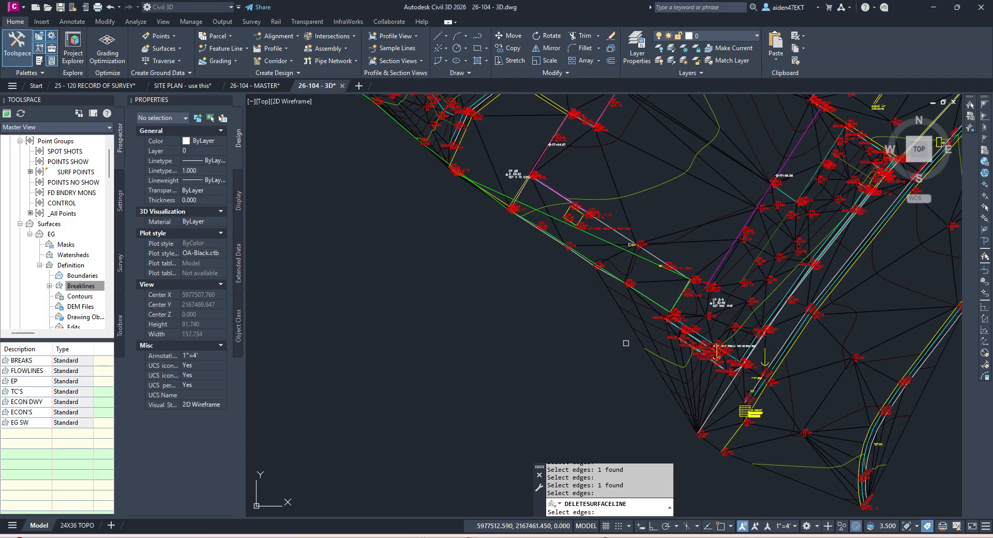
scroll(676, 359, "up", 3)
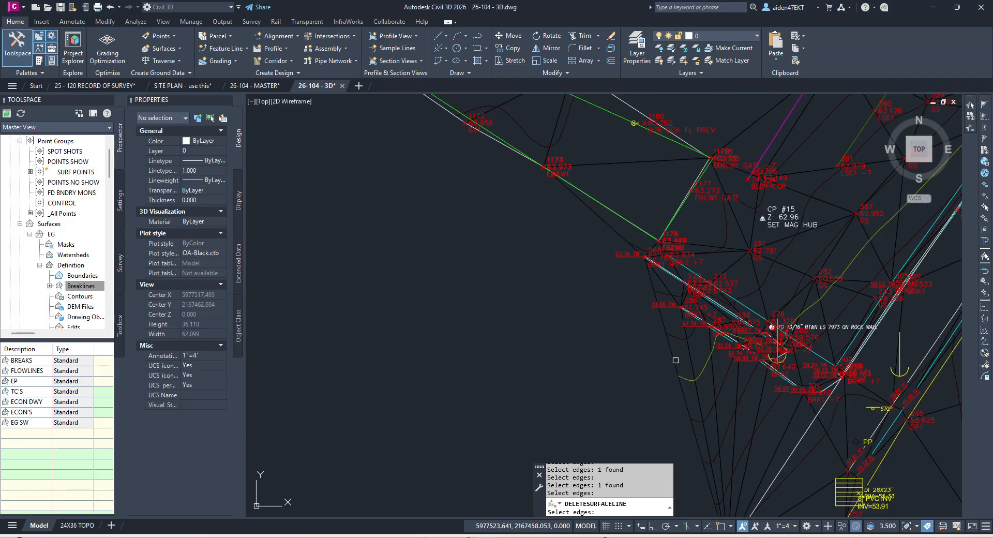
left_click(675, 359)
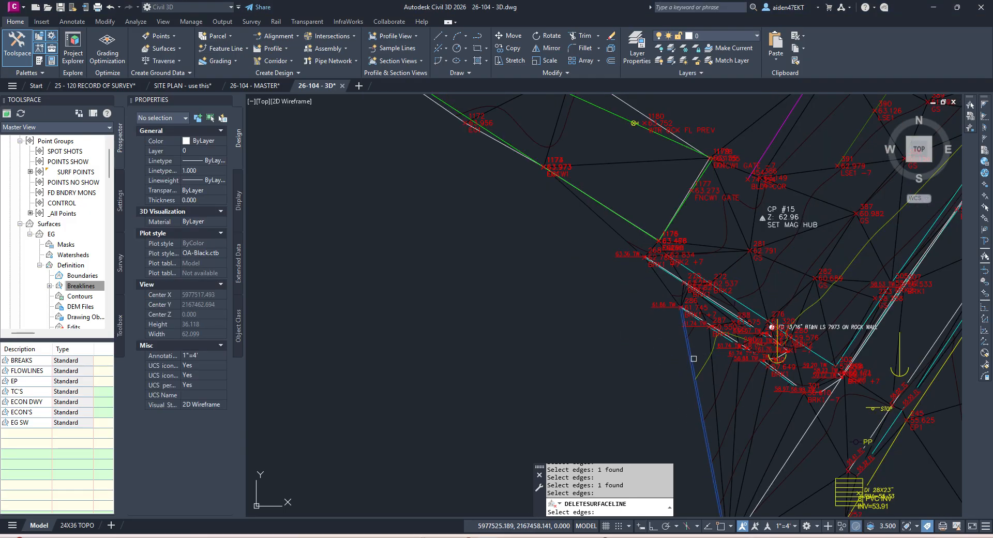
left_click(714, 414)
left_click(721, 416)
key("Escape")
Step: Check the EG surface triangles and quick-save the drawing
scroll(735, 424, "down", 3)
left_click(716, 413)
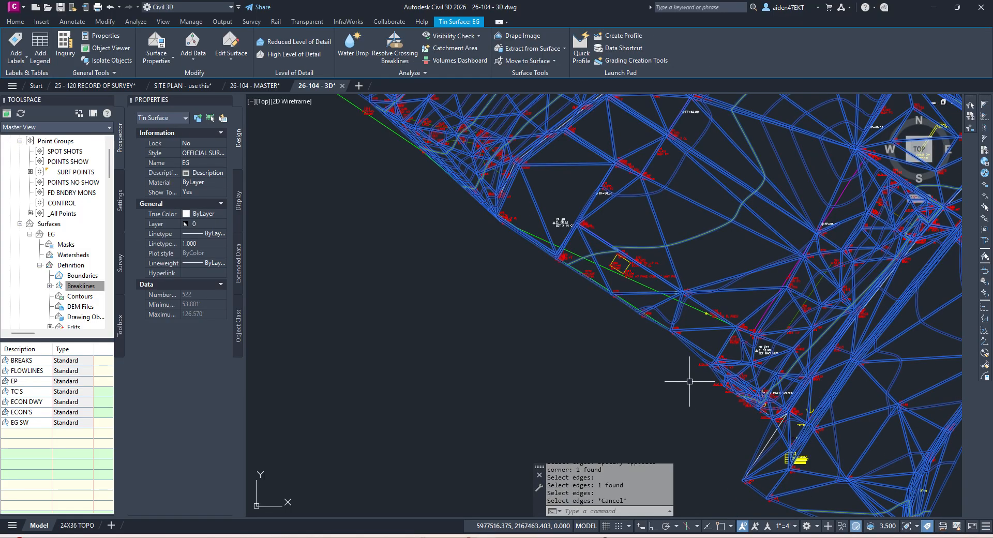
scroll(689, 381, "up", 2)
key("ctrl+s")
key("Escape")
scroll(680, 311, "up", 2)
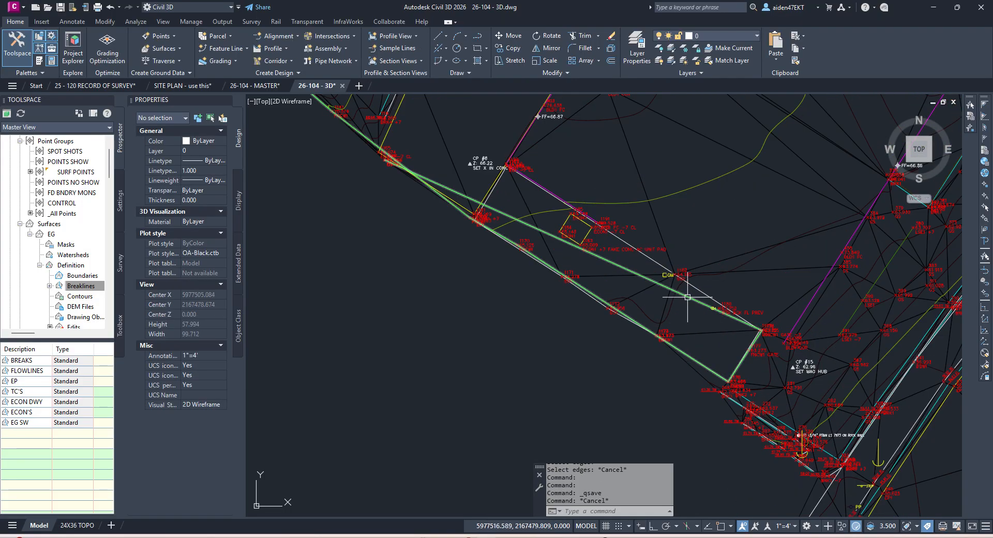
Step: Select and inspect the FENCE WOOD 3D polyline
left_click(687, 297)
scroll(636, 288, "down", 4)
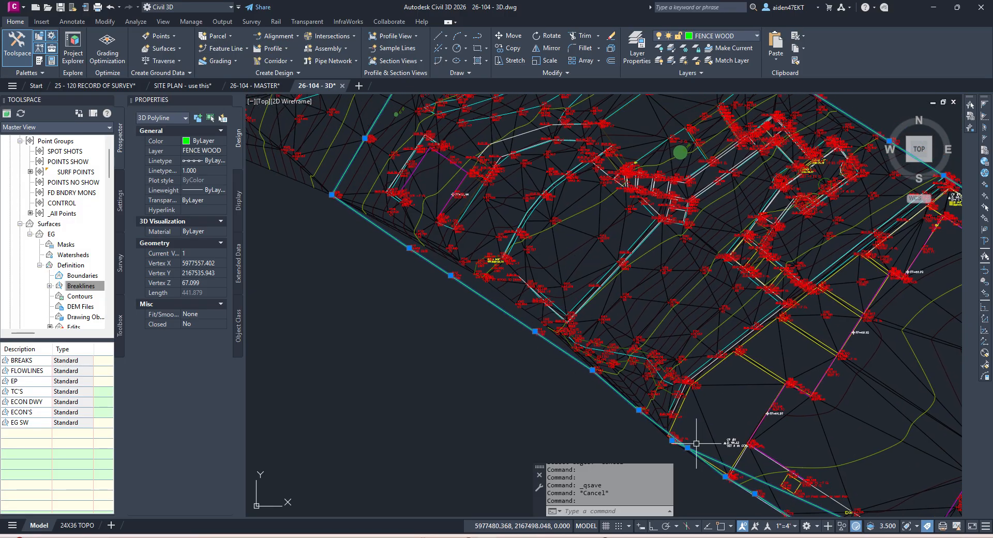
key("Escape")
scroll(436, 279, "up", 2)
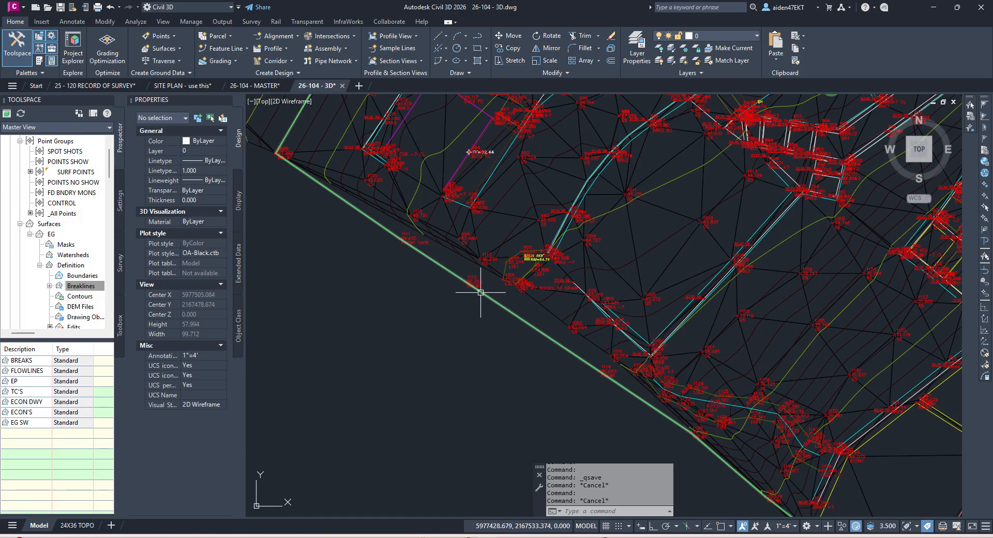
scroll(481, 292, "down", 5)
scroll(548, 305, "up", 3)
scroll(579, 331, "down", 4)
scroll(613, 336, "up", 6)
Step: Use BREAK on the green polyline and remove its end vertex
type("BREAK Select object:")
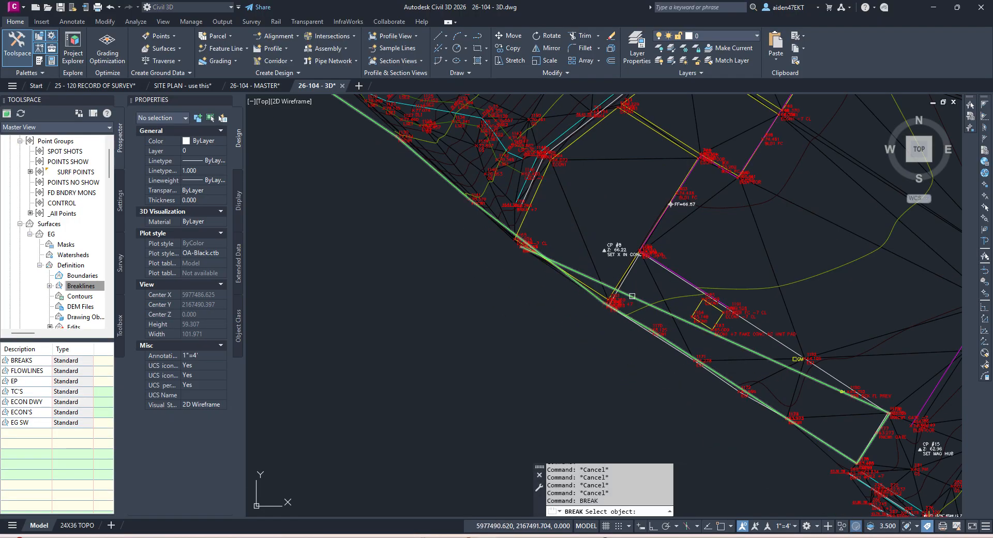
scroll(866, 405, "up", 5)
left_click(709, 329)
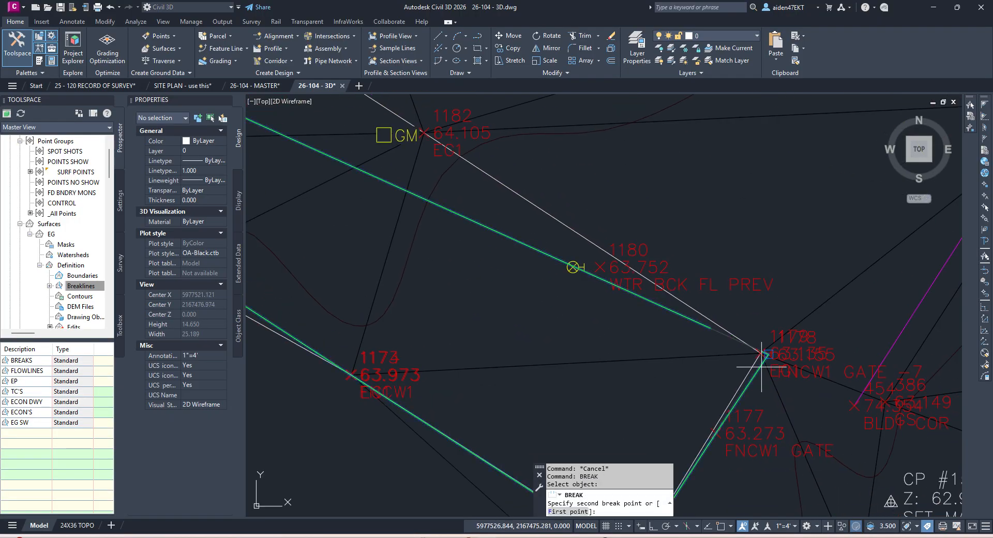
left_click(760, 366)
key("Escape")
left_click(696, 326)
left_click(701, 325)
left_click(704, 326)
mouse_move(710, 328)
left_click(753, 371)
Step: Select the long green fence 3D polyline and try stretching its vertex, then cancel
scroll(667, 326, "down", 8)
scroll(563, 269, "up", 8)
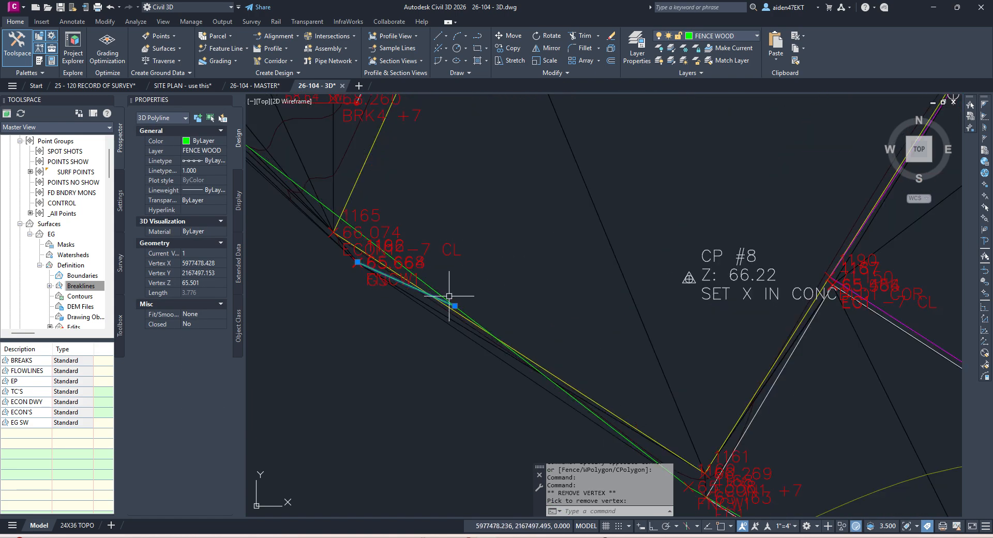
mouse_move(455, 306)
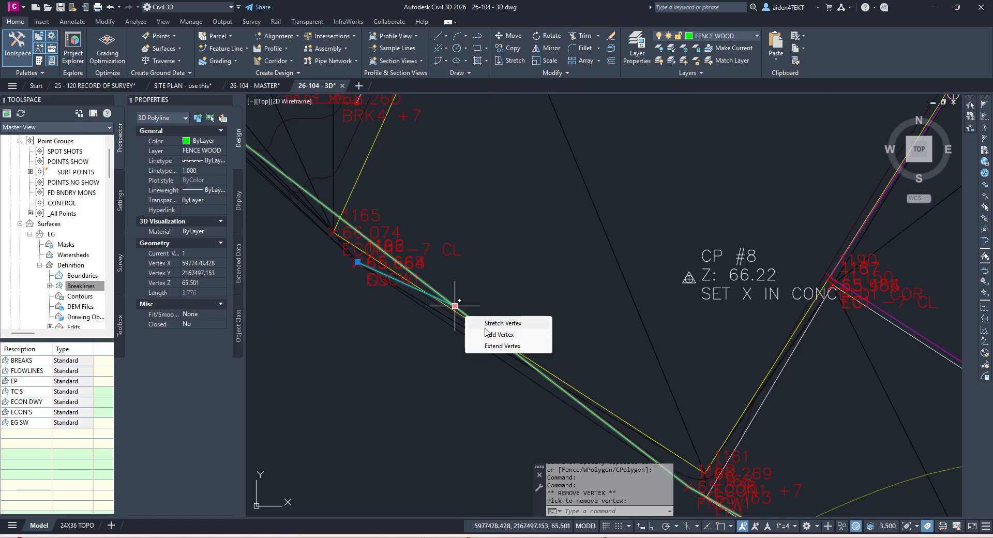
scroll(354, 261, "down", 3)
scroll(361, 255, "up", 6)
mouse_move(355, 257)
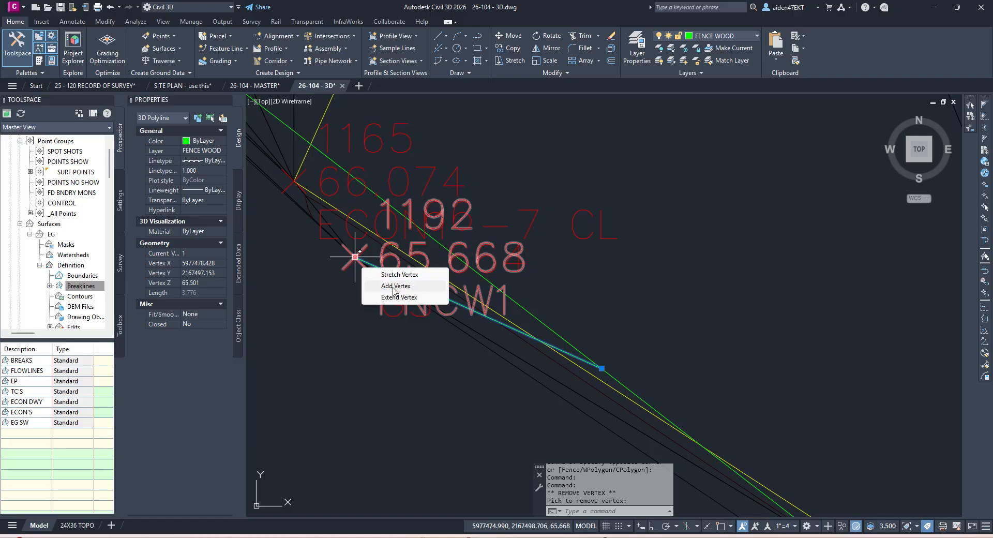
key("Escape")
left_click(535, 317)
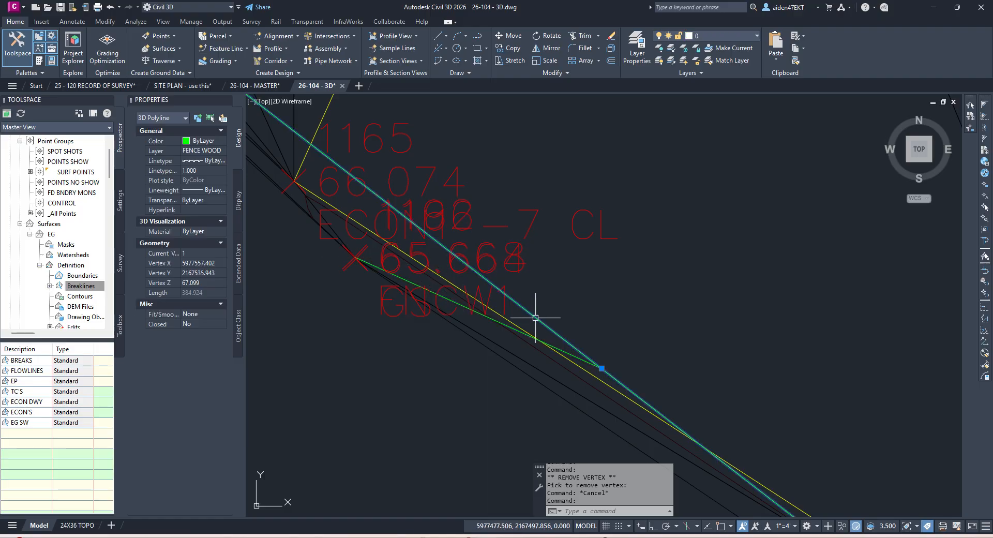
left_click(598, 368)
scroll(354, 256, "up", 5)
scroll(362, 259, "down", 8)
scroll(388, 274, "up", 6)
key("Escape")
Step: Move point 1166's label off the fence line
left_click(367, 311)
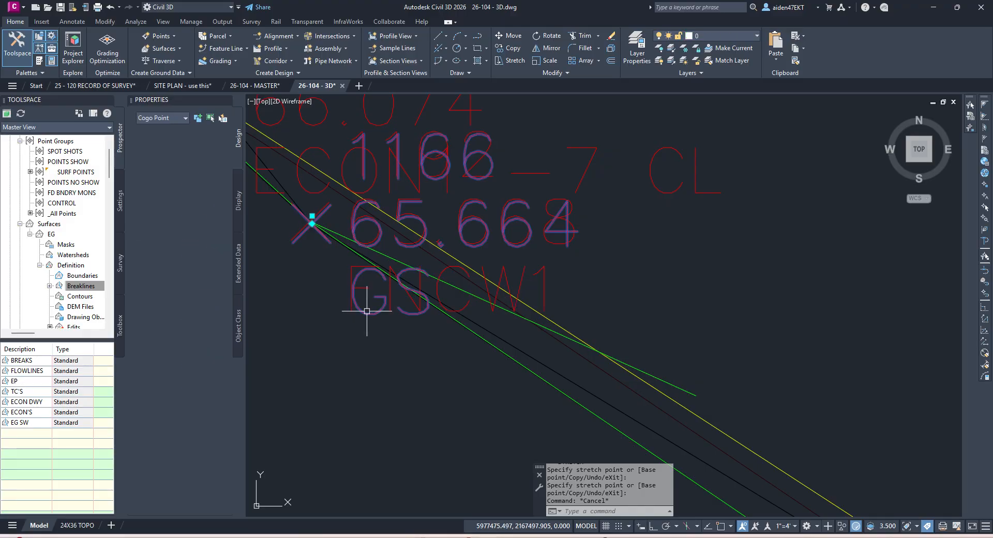
left_click(312, 216)
scroll(326, 239, "down", 5)
middle_click_drag(319, 290, 398, 290)
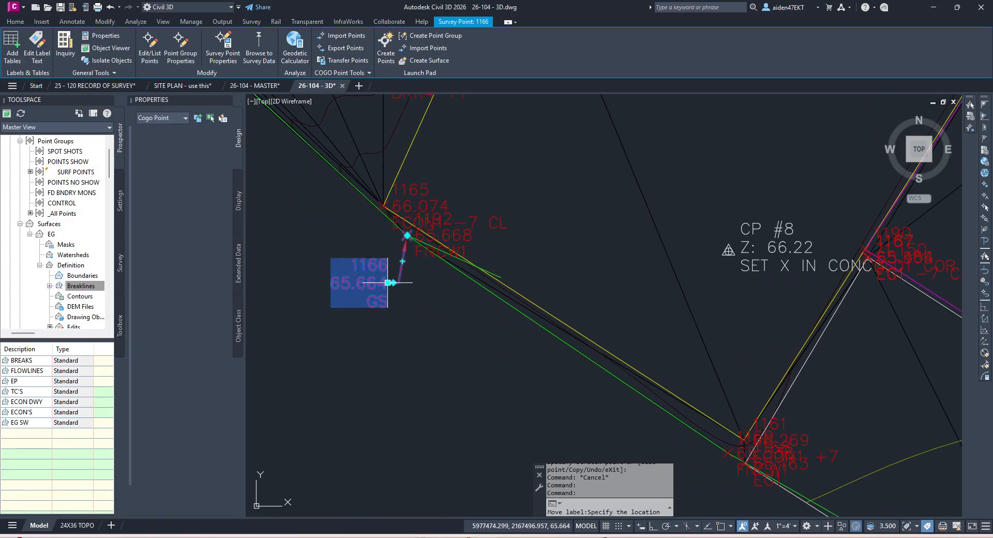
left_click(388, 283)
scroll(421, 261, "up", 2)
key("Escape")
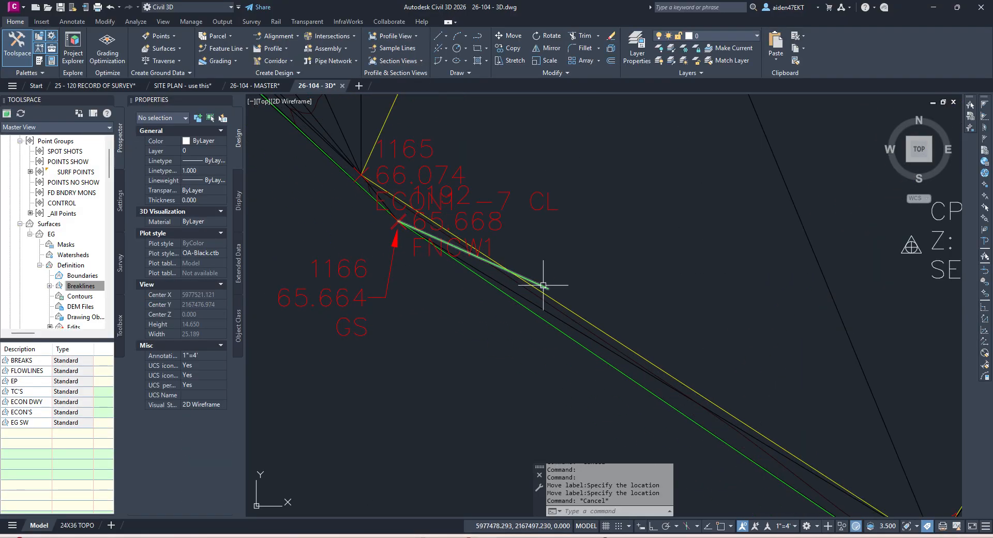
Step: Erase the short stray green segment and select the long fence polyline
left_click(541, 285)
key("Delete")
left_click(535, 287)
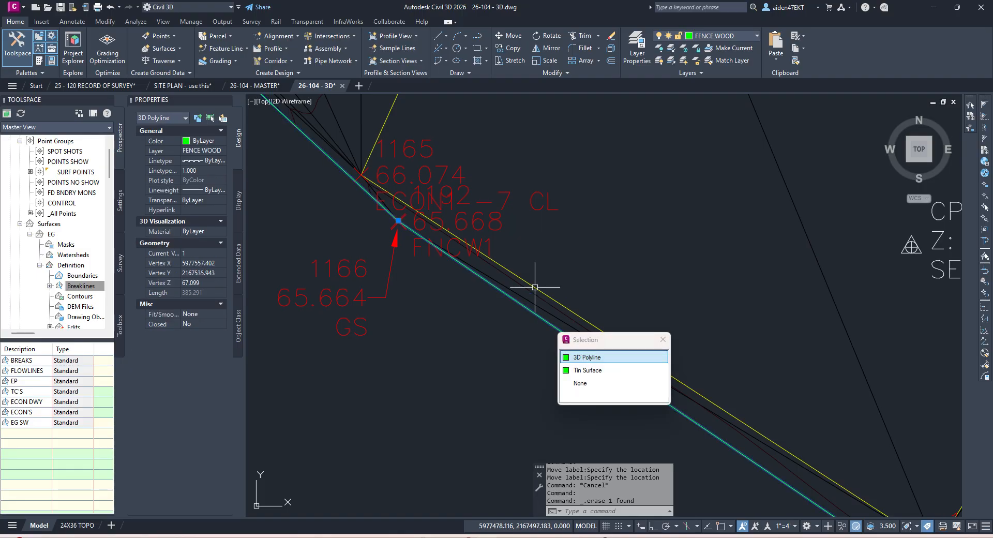
scroll(540, 286, "down", 8)
scroll(496, 289, "down", 3)
middle_click_drag(464, 255, 495, 336)
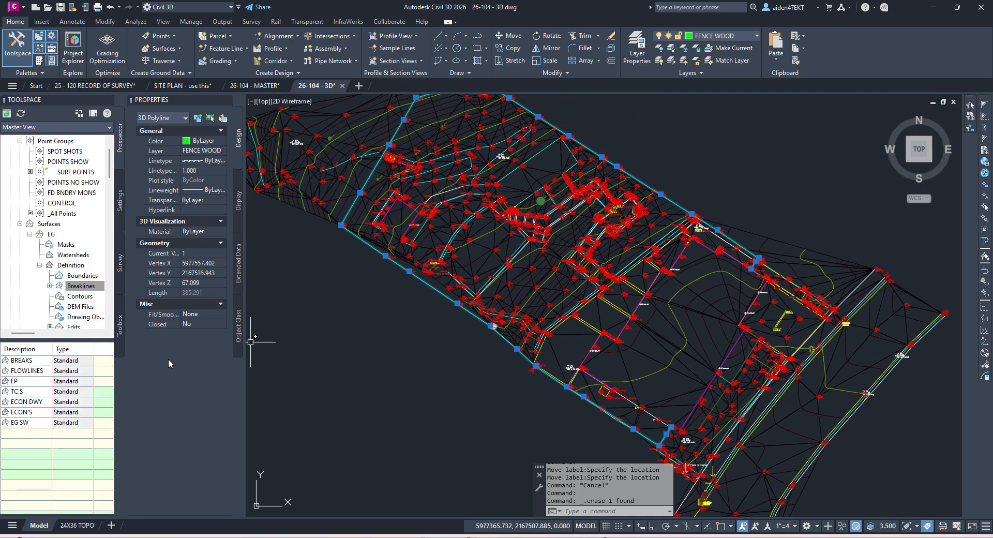
Step: Add the fence polyline to EG as the FENCE LIN breakline set
left_click(109, 294)
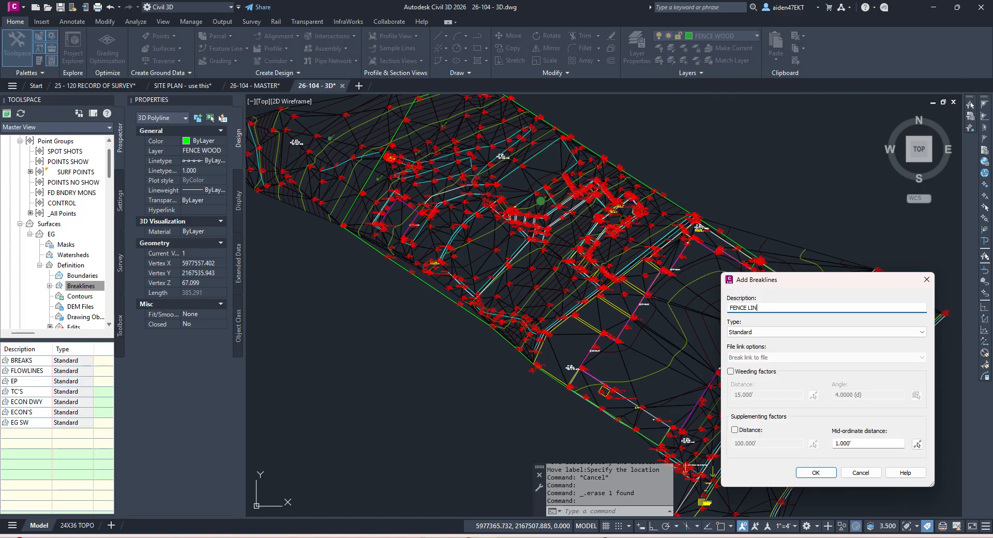
key("Return")
left_click(600, 286)
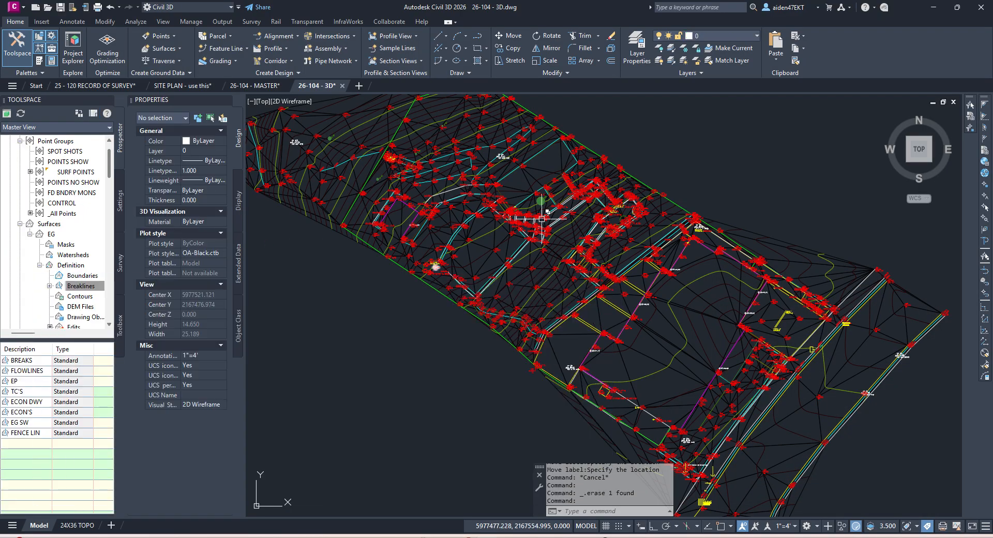
scroll(542, 218, "up", 5)
Step: Inspect the EG surface triangles around point 890 and the CP #10 area
middle_click_drag(600, 154, 603, 209)
scroll(567, 195, "up", 8)
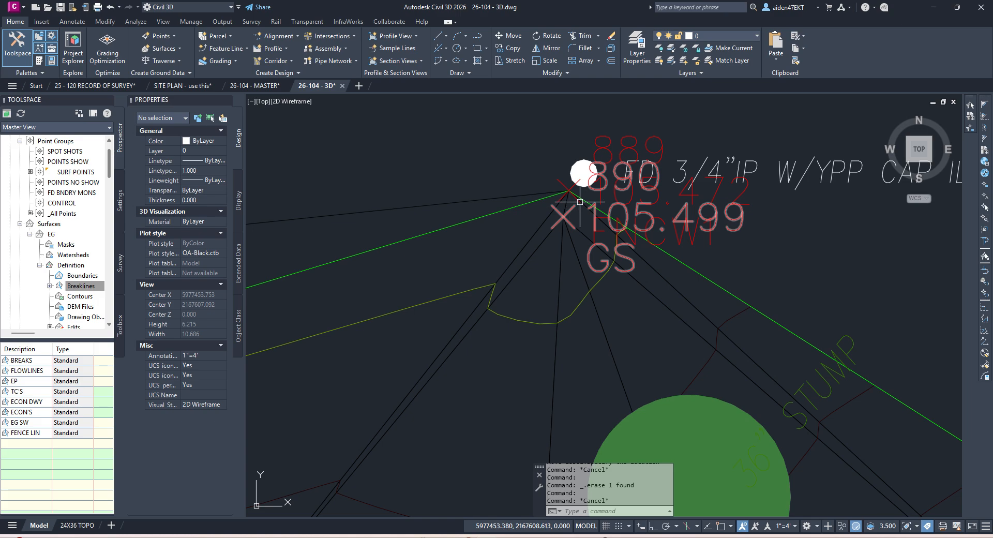
left_click(524, 247)
scroll(528, 248, "down", 5)
middle_click_drag(471, 271, 555, 245)
key("Escape")
scroll(578, 252, "up", 2)
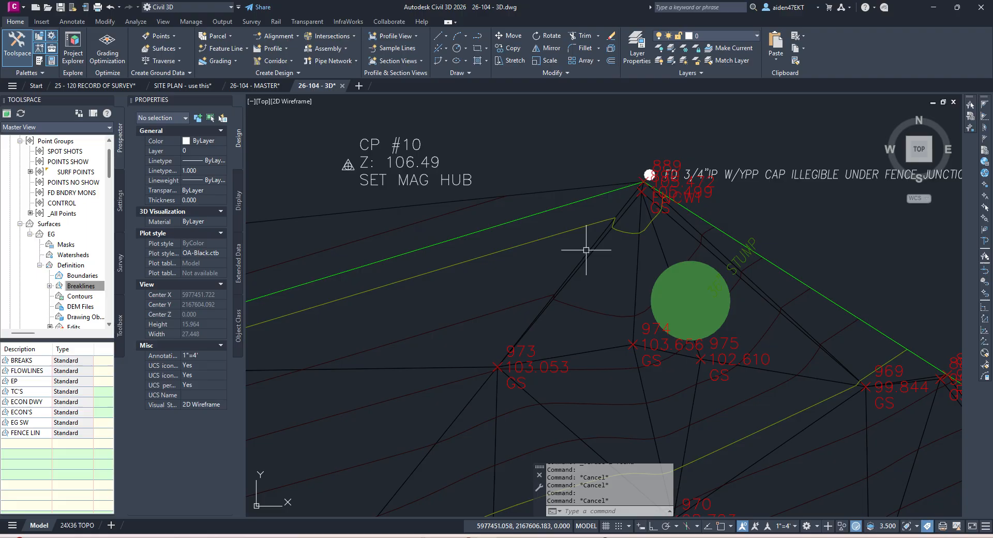
scroll(586, 249, "down", 4)
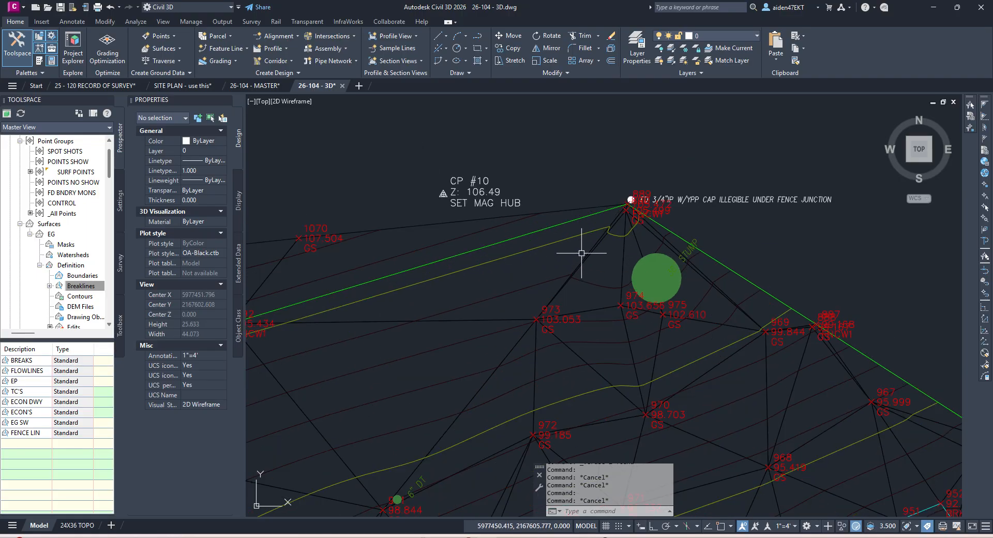
left_click(580, 251)
key("Escape")
scroll(580, 258, "up", 2)
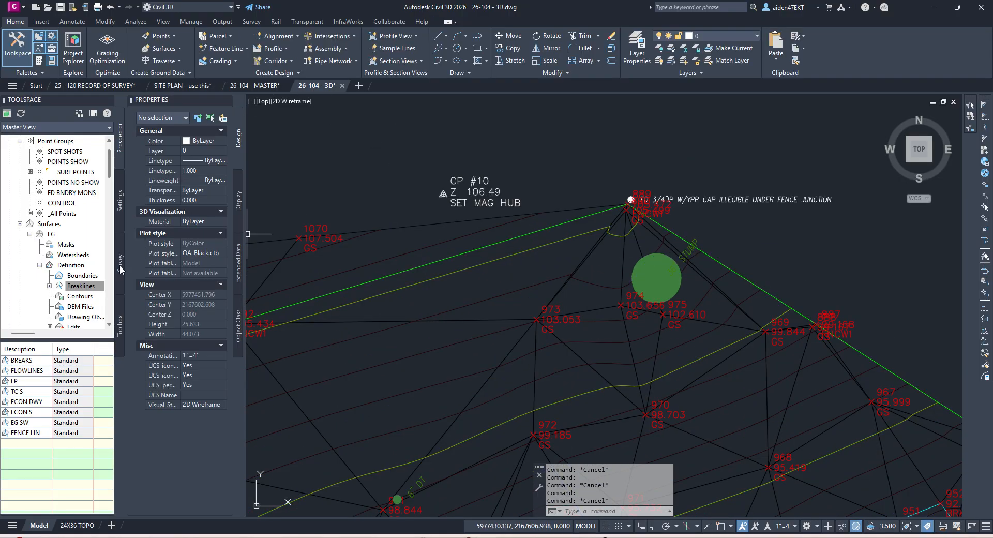
scroll(81, 174, "up", 1)
Step: Include CP #10 in the SURF POINTS group by picking it from the drawing
left_click(73, 202)
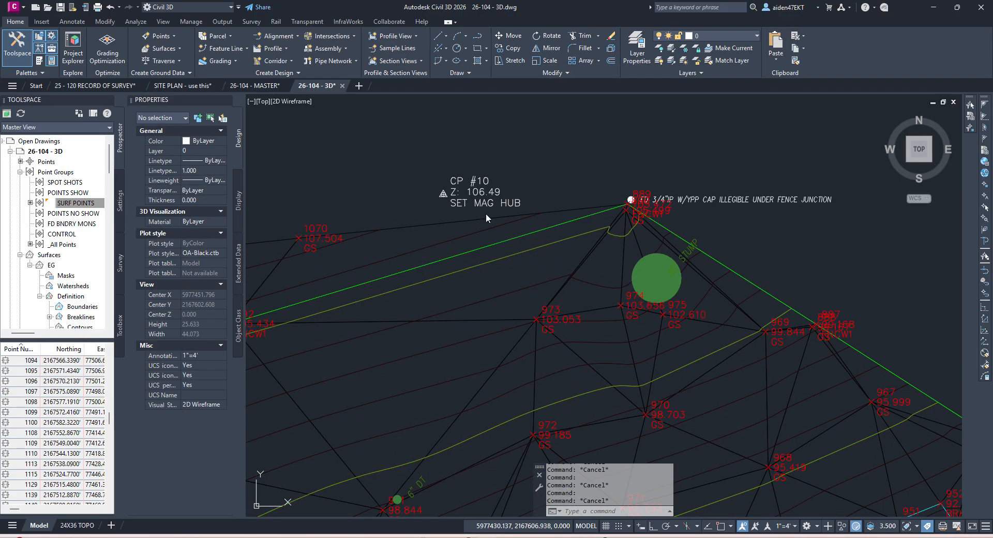
left_click(606, 221)
left_click(622, 253)
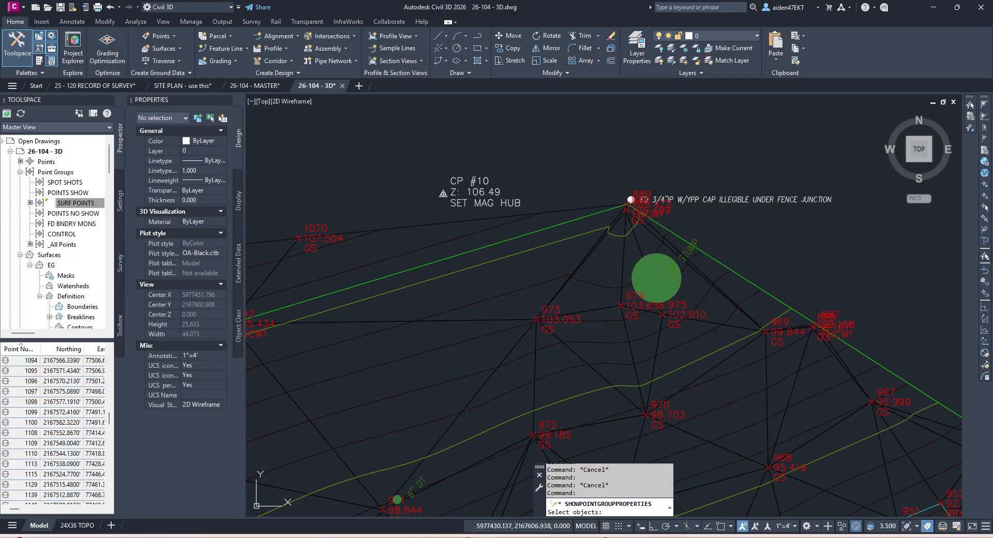
left_click(476, 192)
key("Return")
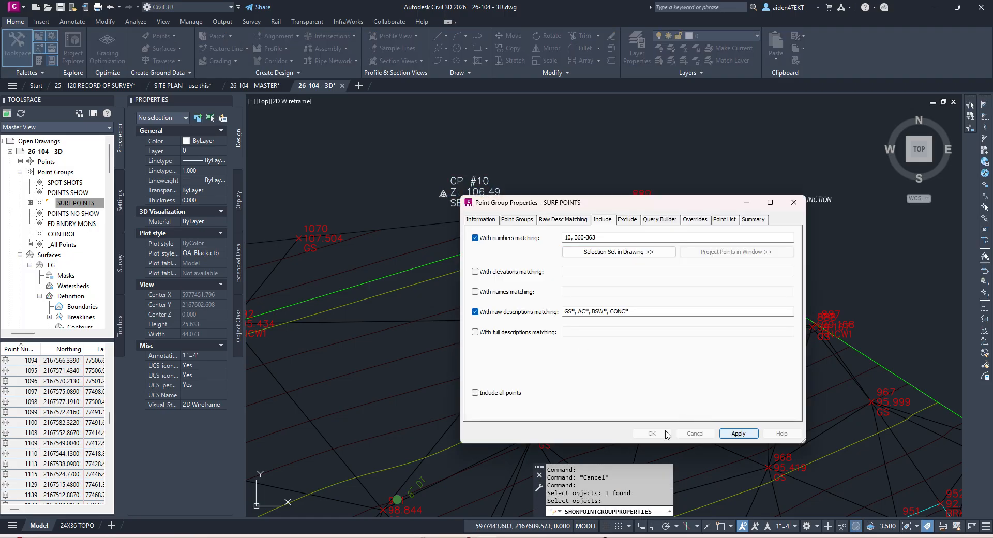
left_click(653, 432)
left_click(603, 284)
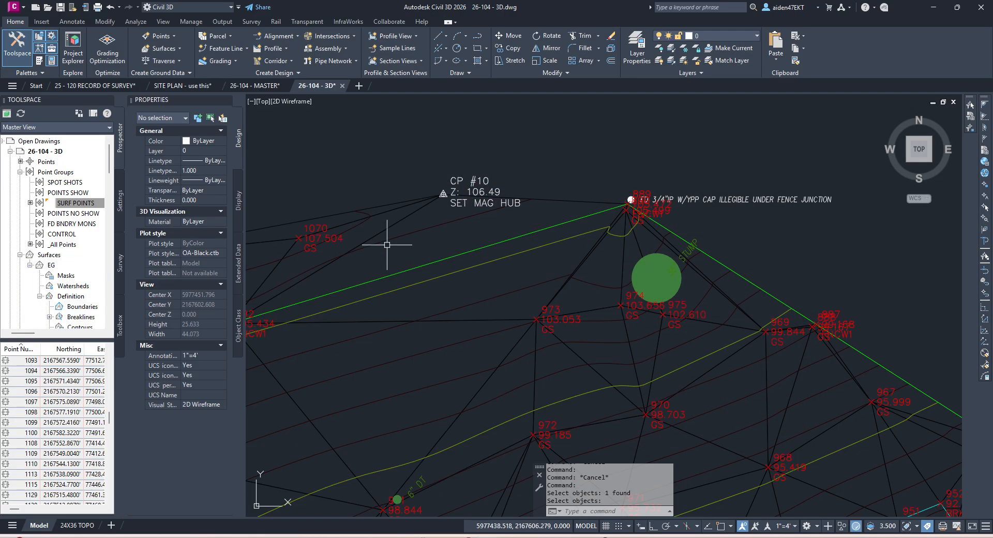
middle_click_drag(387, 247, 536, 237)
Step: Delete a stray triangle edge from the EG surface near CP #10
left_click(485, 225)
left_click(229, 49)
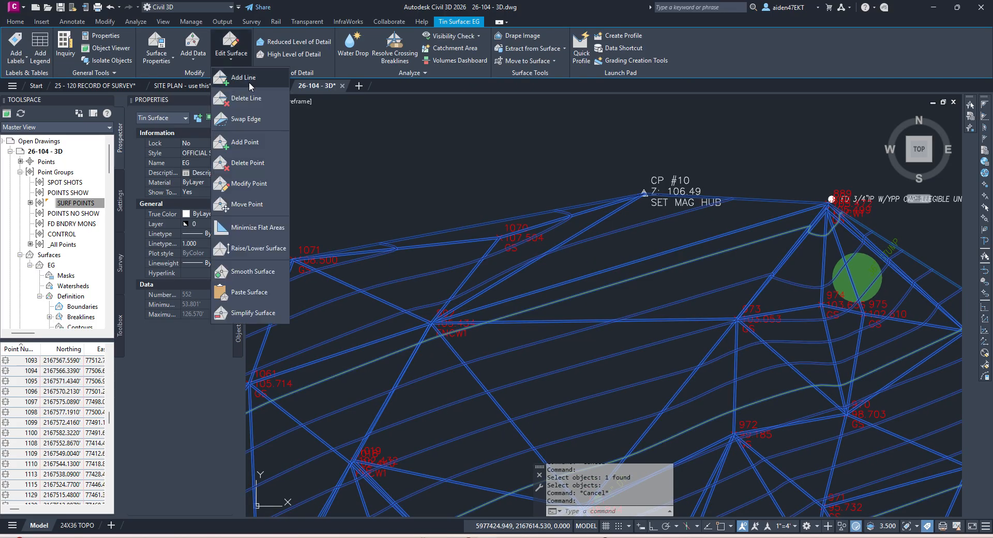
left_click(249, 99)
key("Return")
middle_click_drag(791, 212, 720, 198)
key("Escape")
Step: Swap the EG triangle edge near the stump, then quick-save the drawing
left_click(725, 217)
left_click(231, 49)
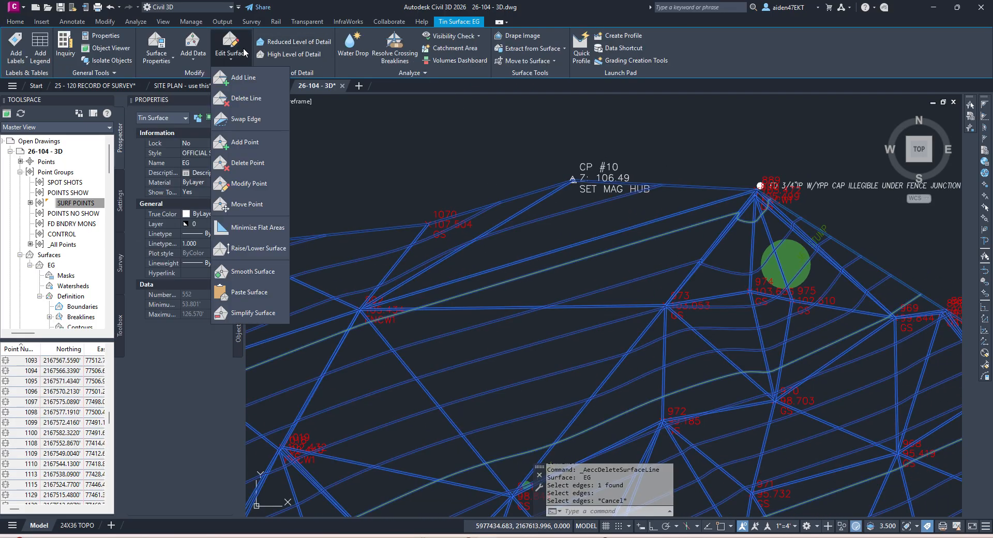
left_click(260, 123)
scroll(738, 211, "up", 4)
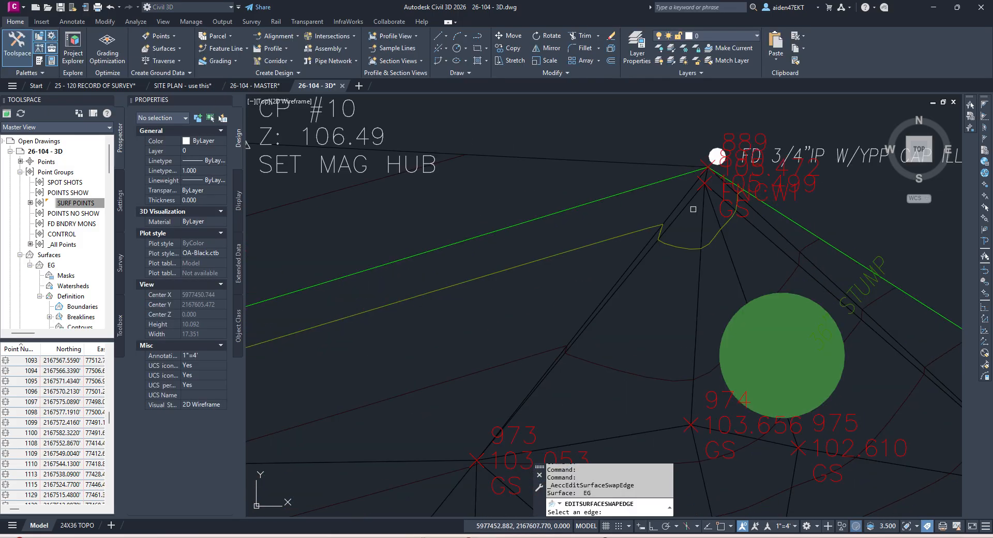
scroll(679, 204, "down", 5)
scroll(694, 222, "up", 4)
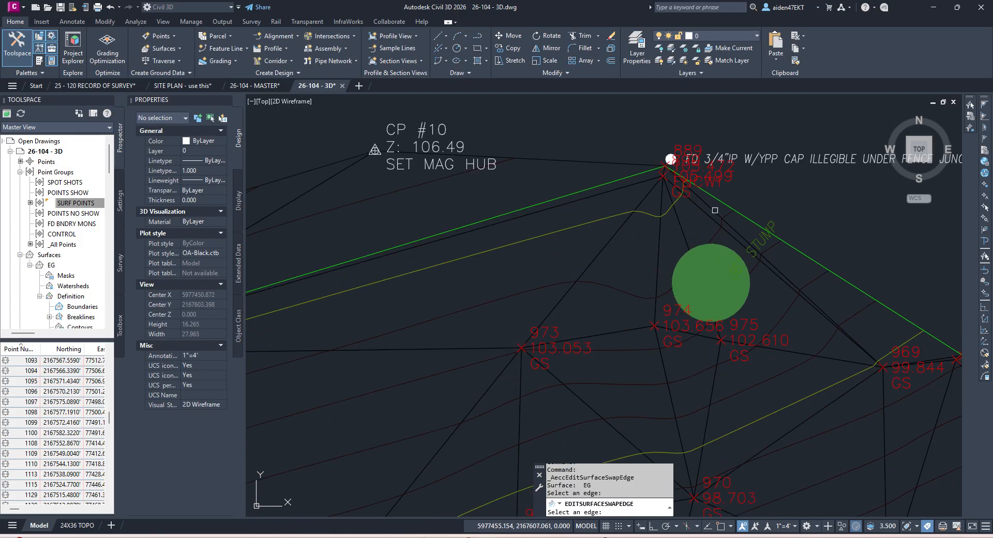
left_click(677, 223)
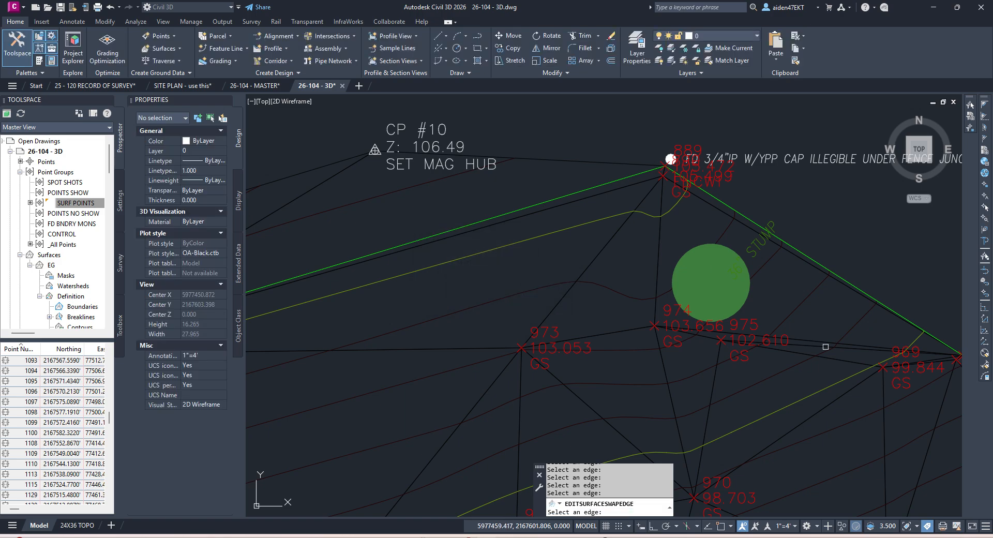
key("Escape")
key("ctrl+s")
Step: Move to the lower-right part of the site and set annotation scale to 1" = 1" to hide point labels
scroll(730, 286, "down", 6)
scroll(703, 323, "down", 2)
middle_click_drag(698, 329, 726, 212)
middle_click_drag(634, 283, 631, 216)
middle_click_drag(748, 320, 637, 226)
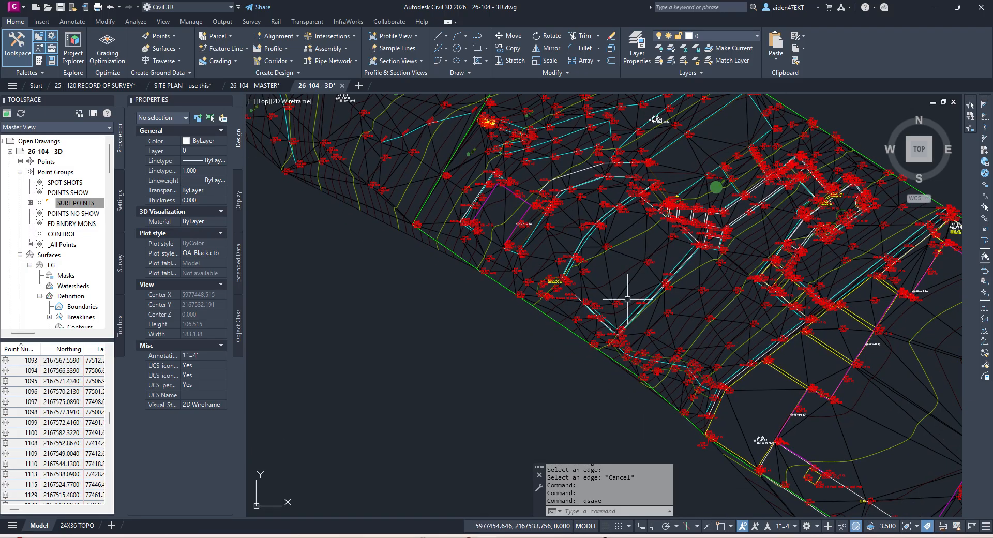
scroll(650, 296, "up", 6)
scroll(647, 298, "down", 4)
middle_click_drag(685, 273, 552, 383)
scroll(656, 252, "up", 4)
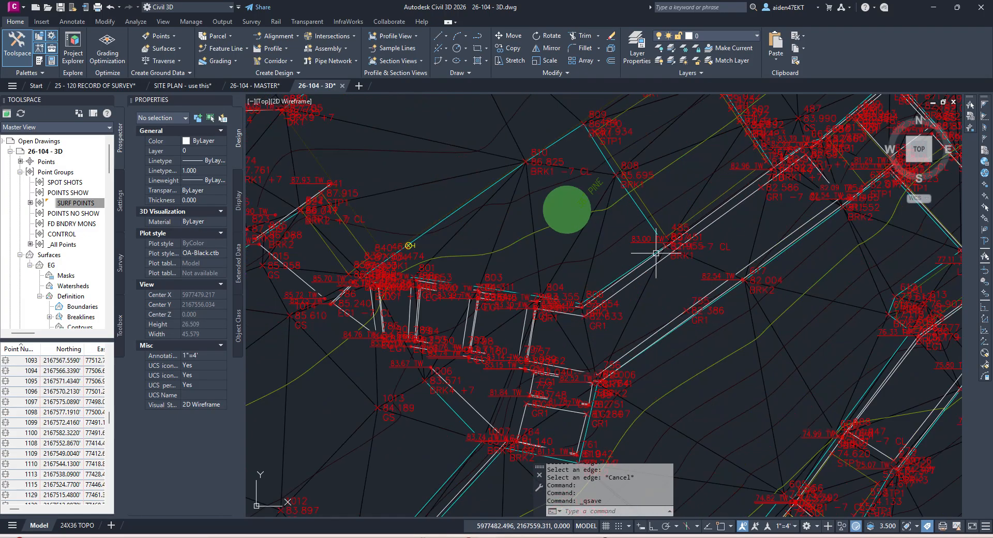
scroll(606, 252, "down", 4)
scroll(581, 289, "up", 4)
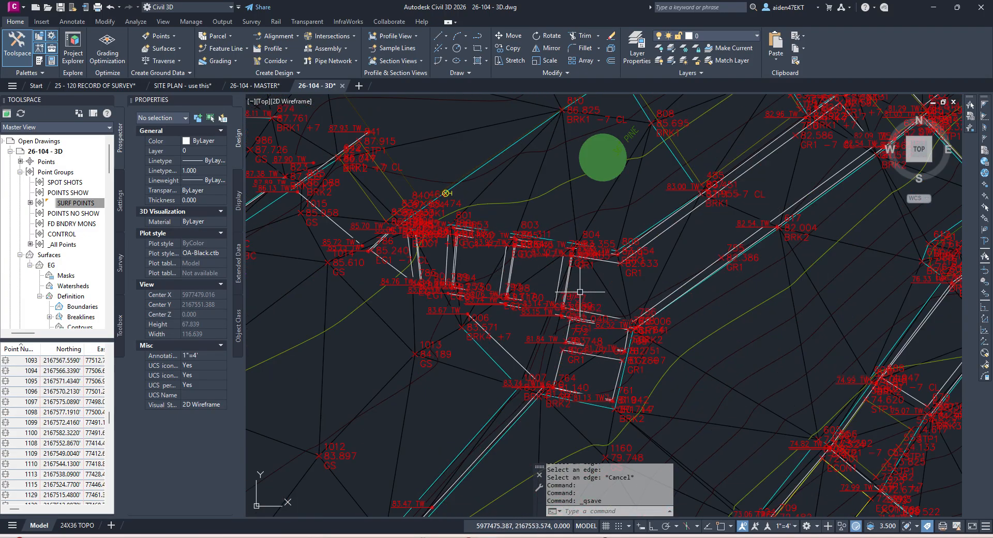
scroll(586, 292, "down", 2)
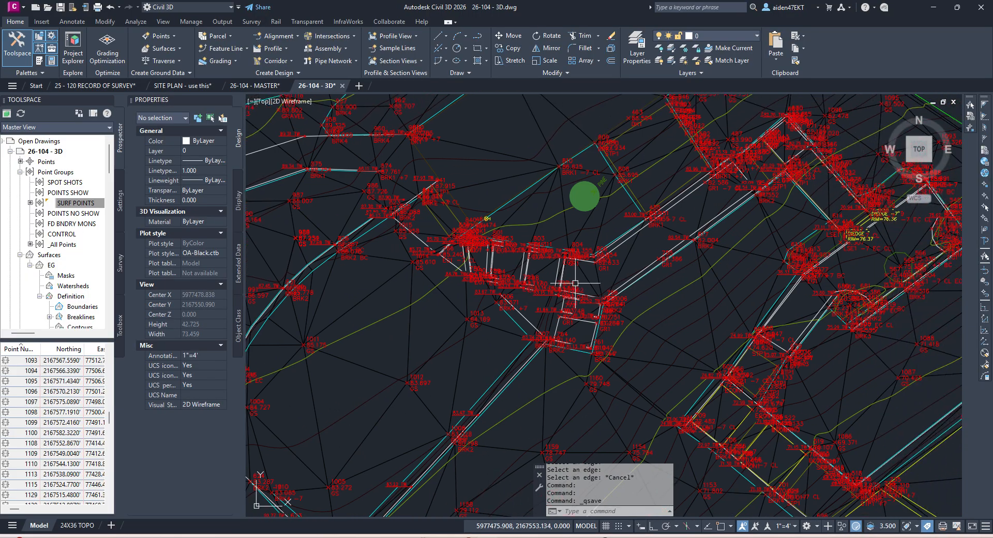
scroll(726, 406, "down", 3)
middle_click_drag(787, 450, 664, 327)
middle_click_drag(709, 367, 598, 266)
left_click(788, 526)
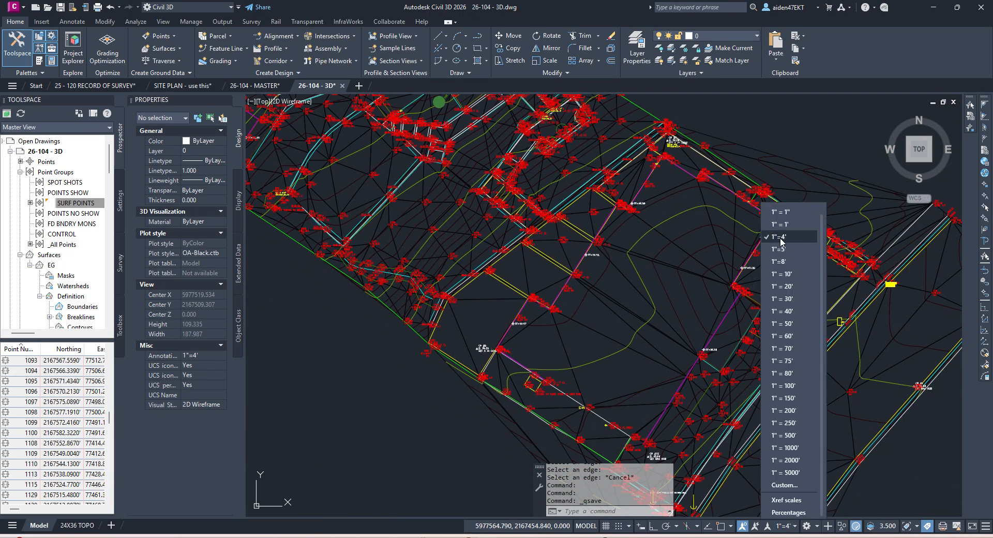
left_click(786, 212)
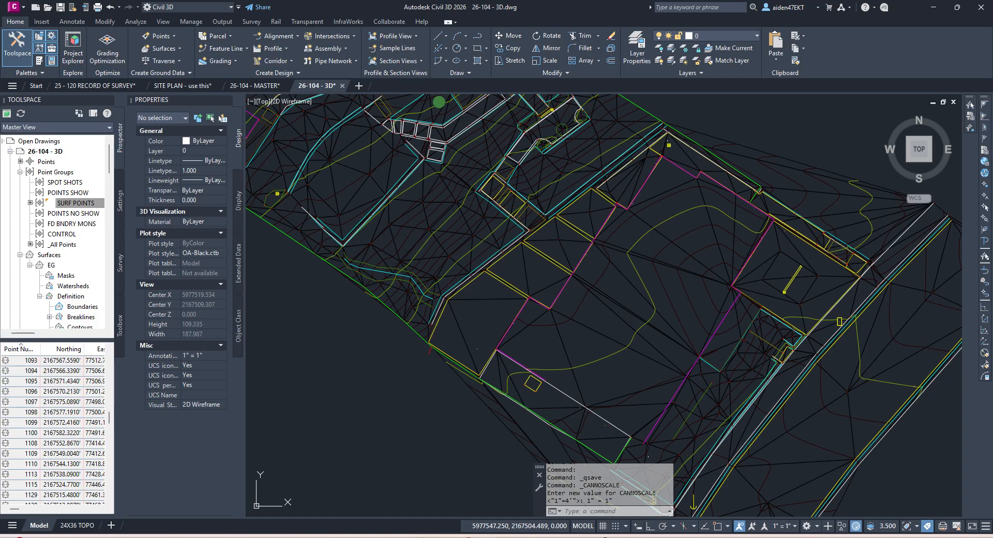
Step: Run Edit Surface > Delete Line on the EG surface and crossing-select six stray edges
left_click(667, 335)
scroll(585, 298, "up", 3)
key("Escape")
left_click(602, 294)
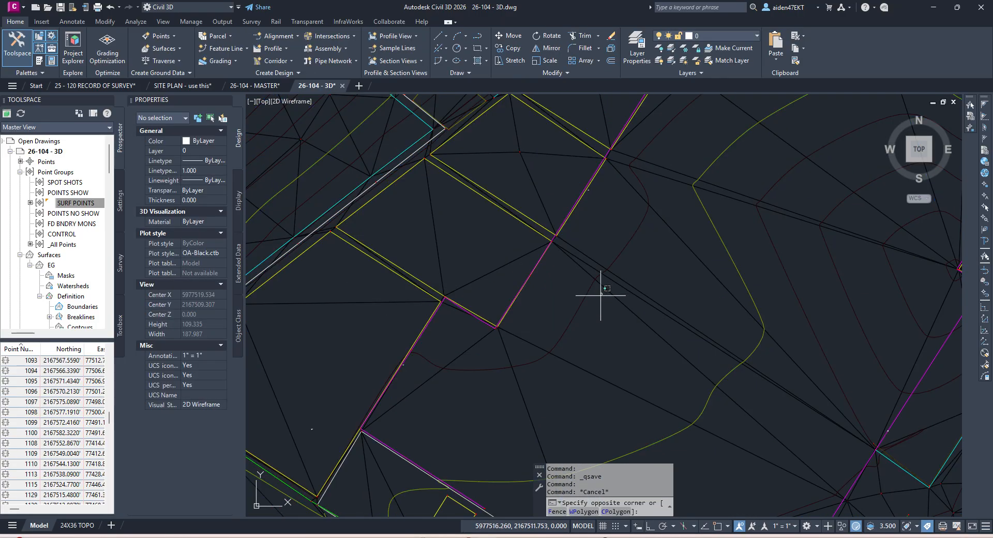
key("Escape")
left_click(609, 295)
left_click(231, 57)
left_click(243, 102)
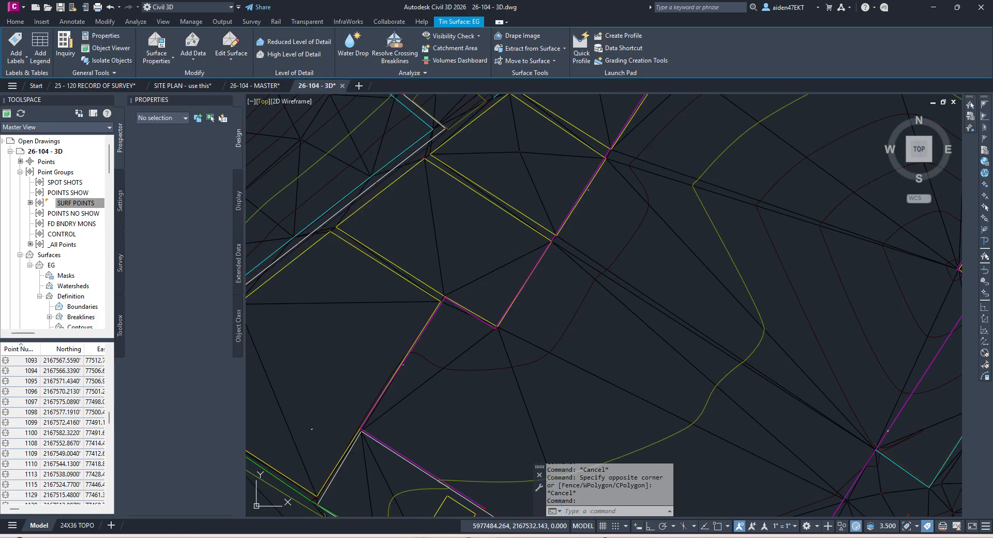
left_click(666, 293)
left_click(632, 338)
Step: Delete the six captured stray edges, catch one more, and end the command
key("Return")
scroll(625, 324, "down", 4)
scroll(622, 360, "up", 4)
left_click(670, 244)
left_click(527, 284)
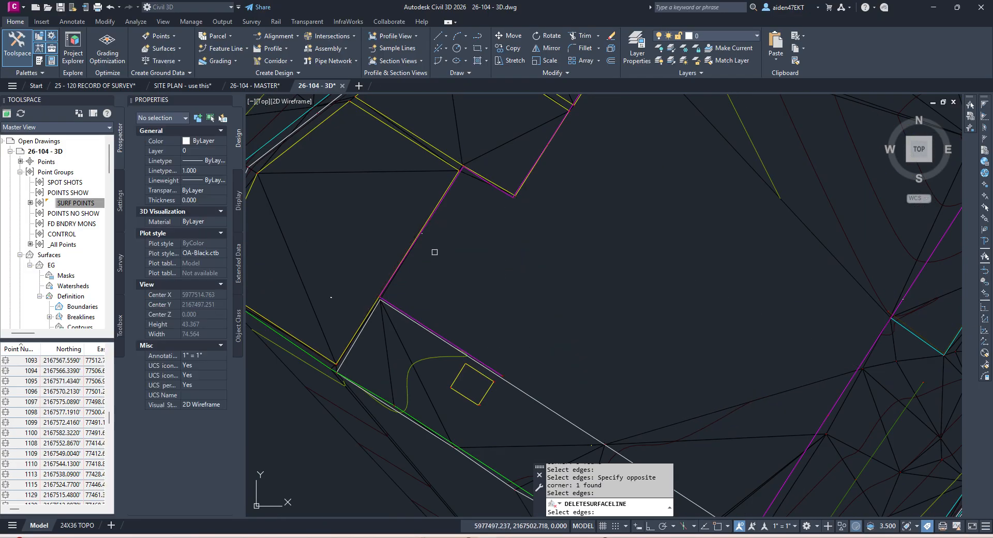
scroll(579, 328, "down", 2)
scroll(522, 328, "up", 5)
key("Escape")
key("Escape")
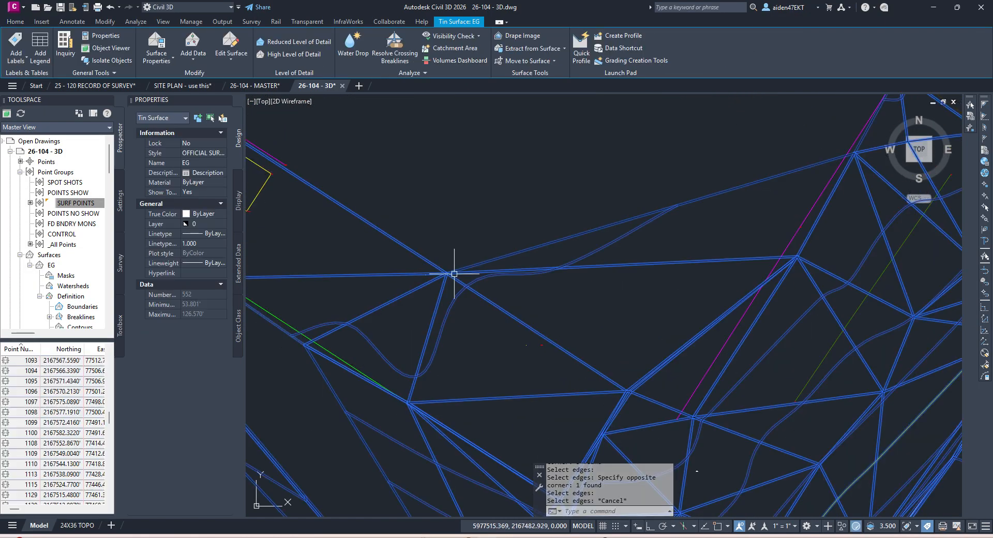
Step: Restart Delete Line on the EG surface and delete four more stray edges
scroll(435, 233, "down", 7)
left_click(497, 233)
key("Escape")
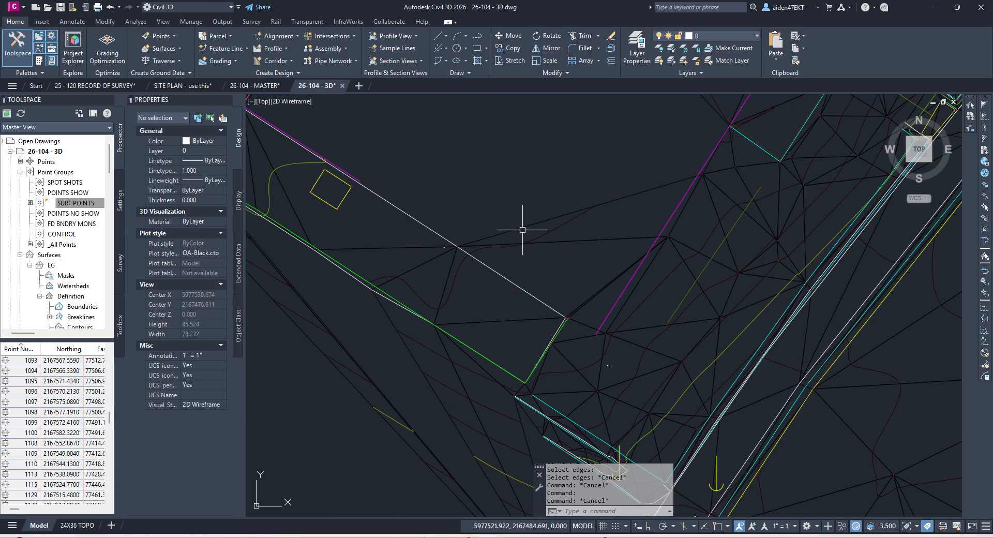
left_click(522, 230)
left_click(235, 57)
left_click(262, 87)
left_click(567, 255)
left_click(542, 207)
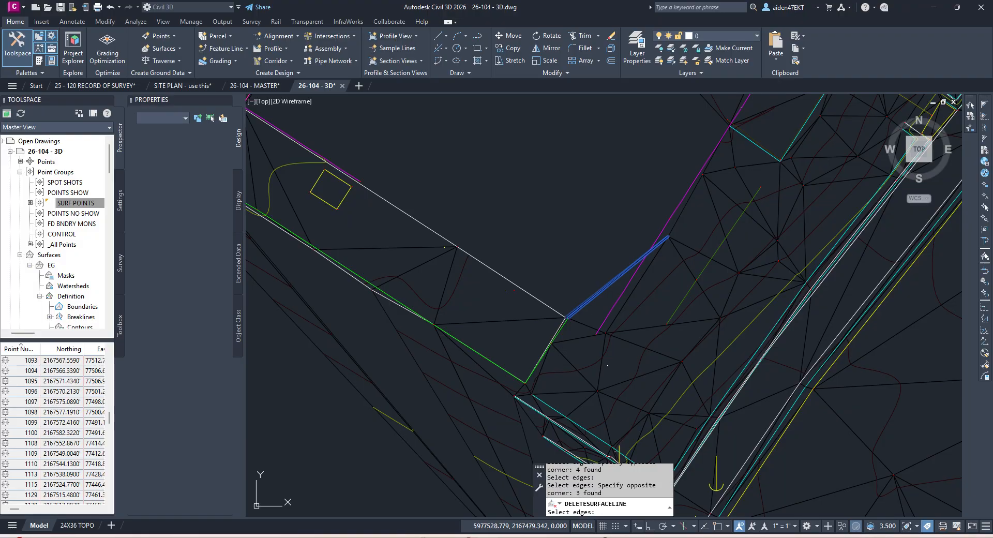
key("Return")
Step: Delete seven, then three, then one more stray edge further along the site
scroll(586, 279, "down", 3)
middle_click_drag(492, 197, 458, 292)
scroll(597, 270, "up", 1)
left_click(585, 286)
left_click(552, 148)
key("Return")
middle_click_drag(629, 154, 605, 254)
left_click(593, 285)
left_click(571, 204)
key("Return")
left_click(488, 195)
key("Return")
Step: Delete four stray edges near the corner plus single edges, including the one at the magenta corner
left_click(565, 180)
left_click(554, 157)
key("Return")
left_click(668, 236)
left_click(618, 213)
key("Return")
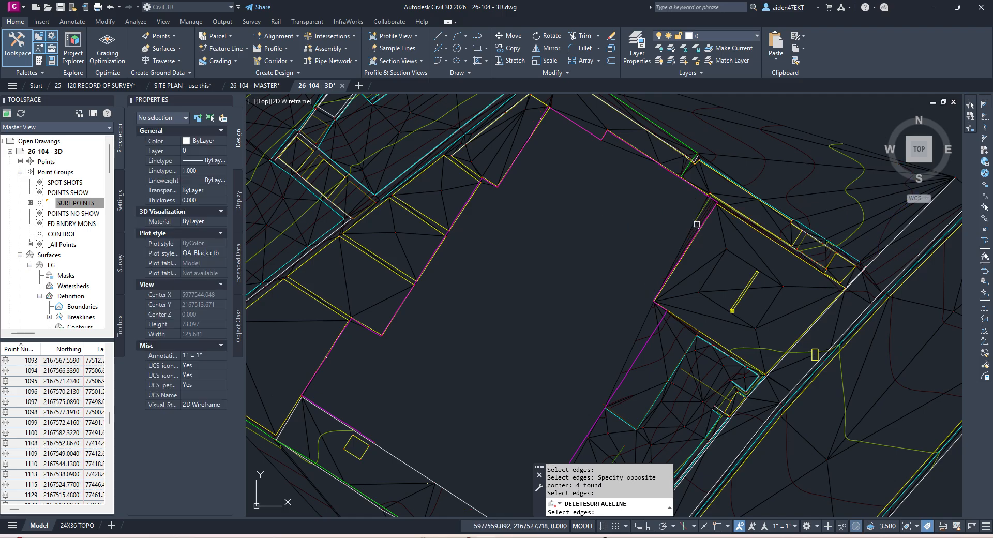
scroll(697, 224, "up", 5)
left_click(669, 231)
key("Return")
scroll(669, 231, "down", 4)
scroll(703, 193, "up", 7)
scroll(723, 191, "up", 4)
left_click(730, 216)
key("Return")
Step: Delete the remaining picked stray edges around the lower corner of the site
scroll(691, 220, "down", 8)
scroll(665, 282, "up", 5)
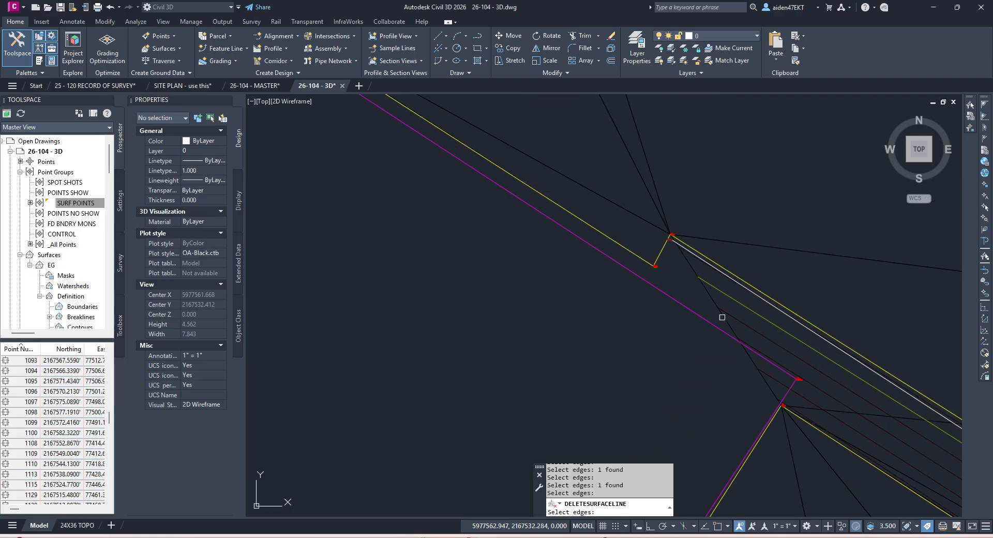
key("Return")
scroll(749, 330, "down", 4)
middle_click_drag(752, 335, 604, 252)
scroll(660, 293, "up", 4)
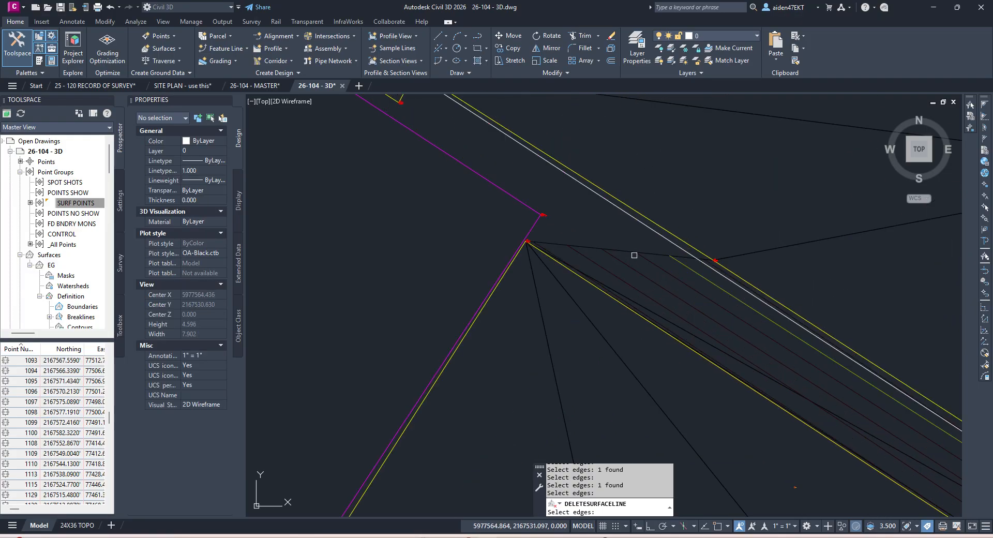
key("Return")
scroll(631, 254, "down", 4)
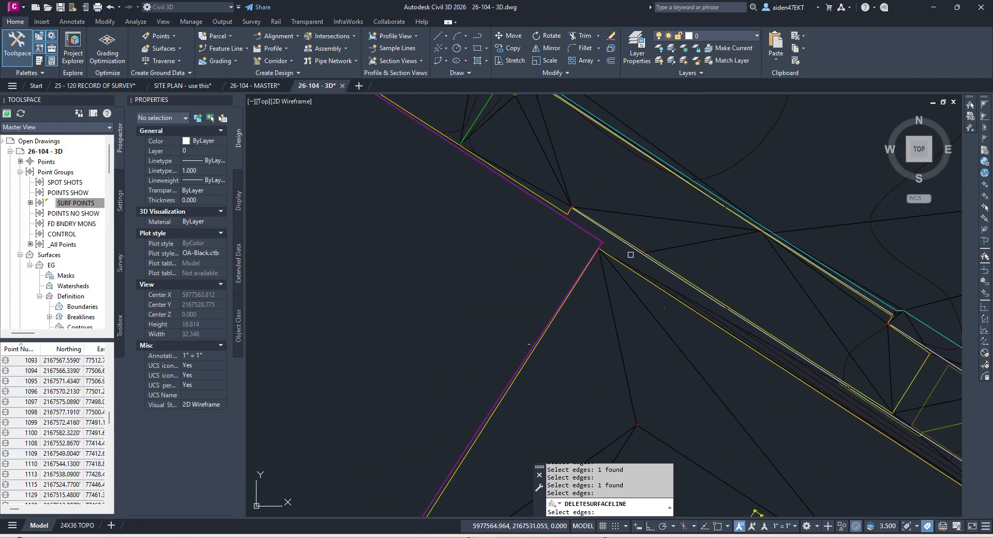
scroll(716, 290, "up", 6)
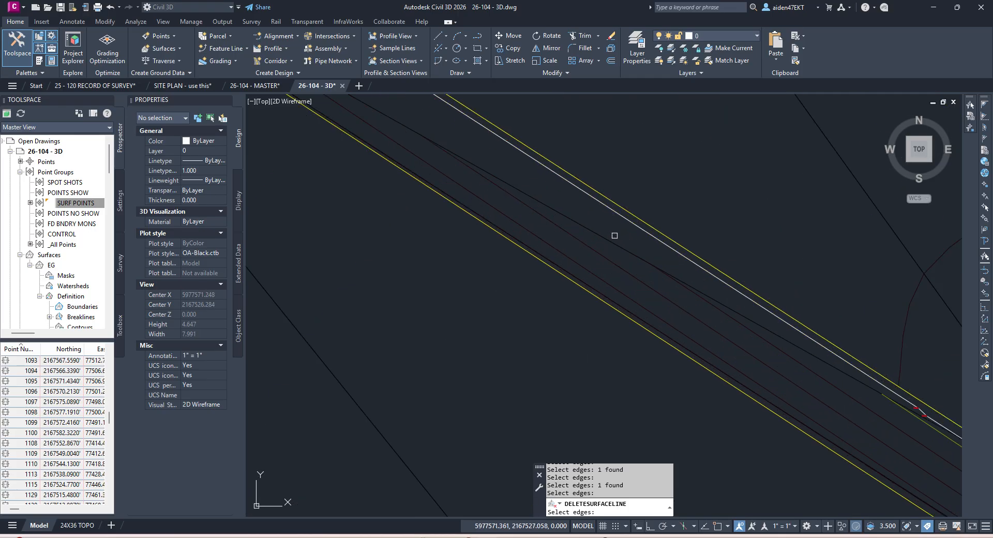
Step: Finish edge deletion, dismiss the shortcut menus, and quick-save the drawing
right_click(620, 244)
right_click(622, 242)
right_click(620, 250)
key("Escape")
key("Escape")
key("Escape")
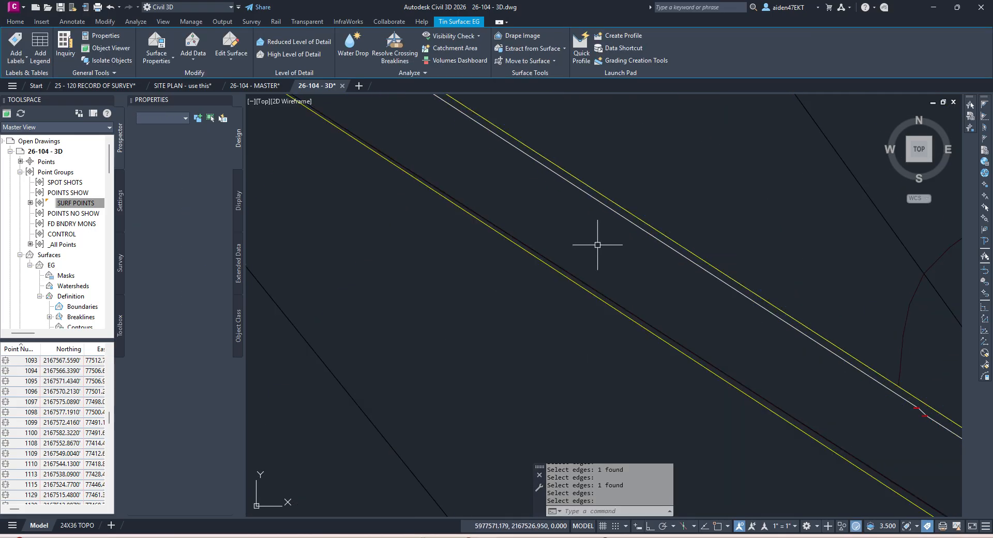
right_click(586, 258)
key("Escape")
key("ctrl+s")
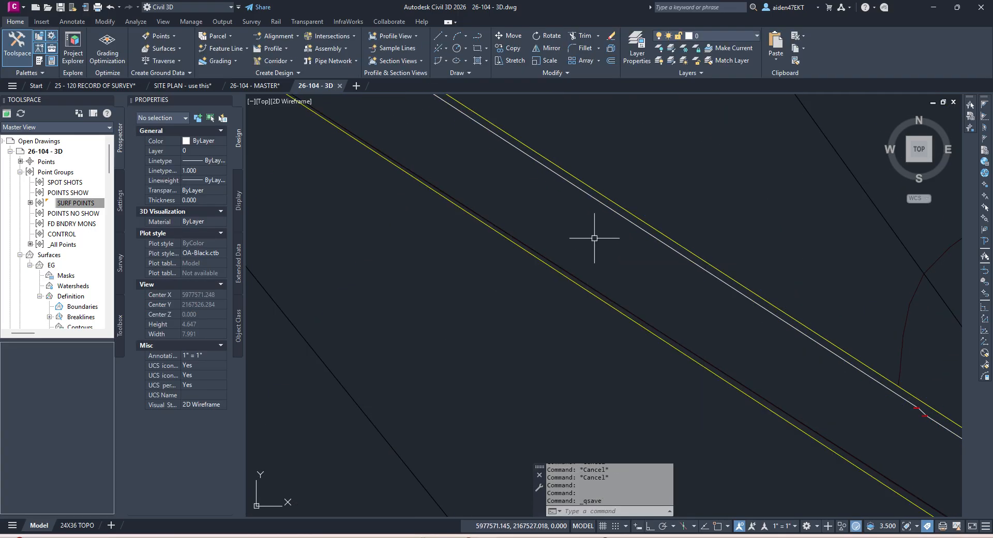
right_click(580, 258)
Step: Run Delete Line on the EG surface and pick three stray edges between the road lines
key("Escape")
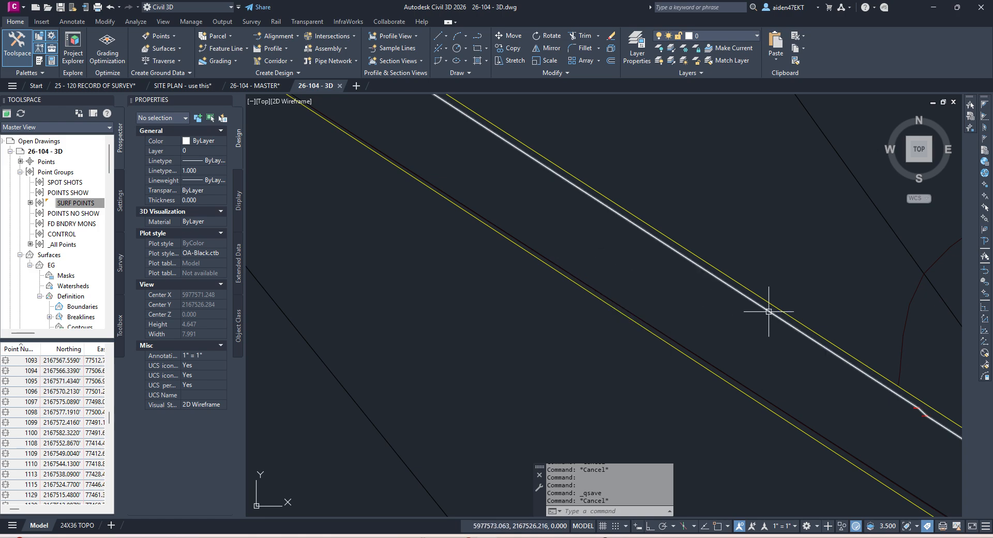
scroll(773, 308, "down", 3)
middle_click_drag(814, 313, 720, 300)
key("Escape")
key("Escape")
left_click(715, 284)
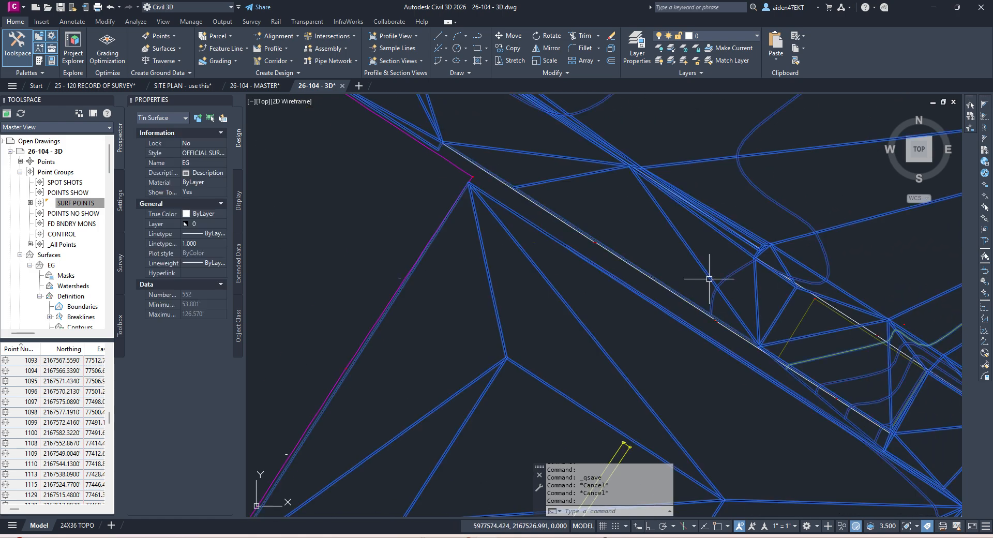
left_click(246, 55)
left_click(256, 100)
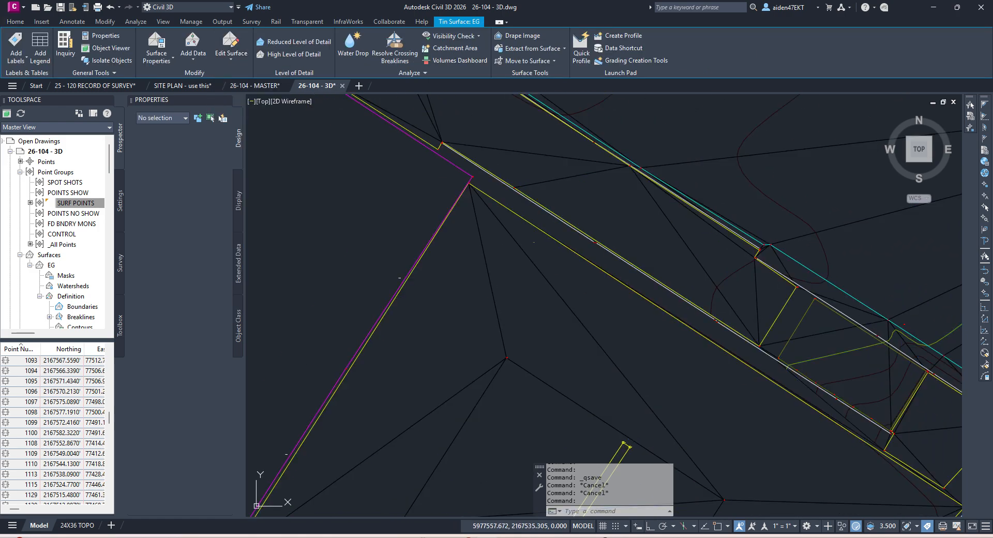
middle_click_drag(788, 373, 671, 311)
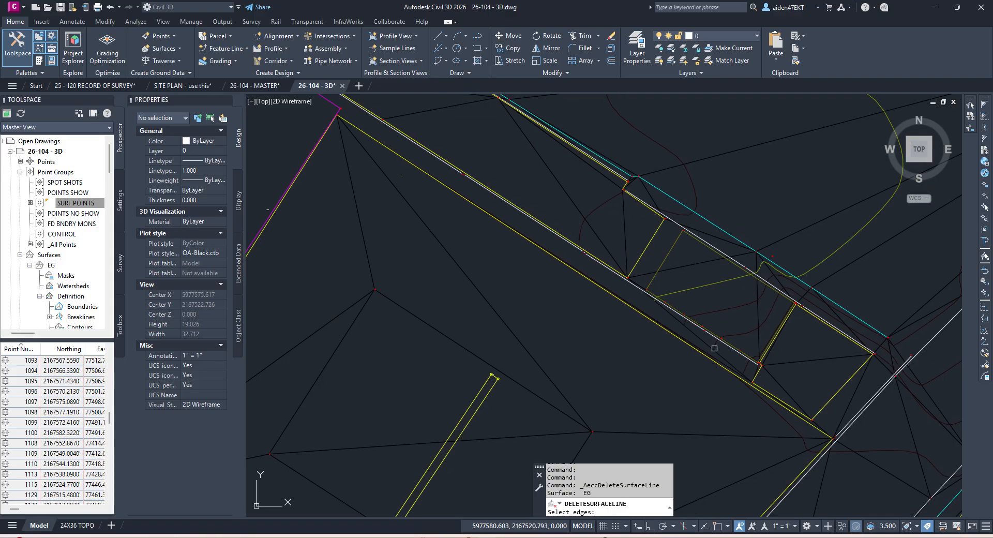
scroll(695, 333, "up", 4)
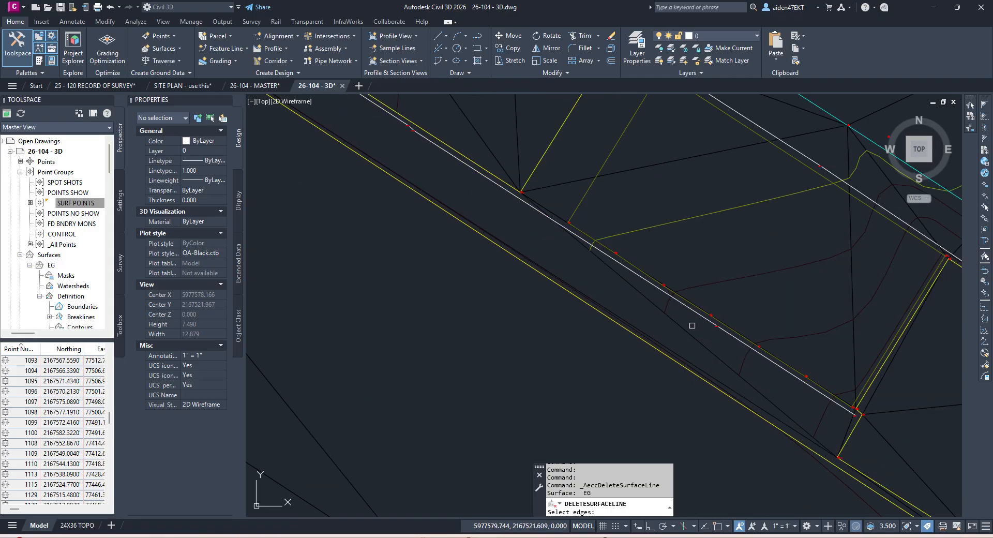
left_click(847, 299)
left_click(848, 298)
left_click(852, 266)
Step: Crossing-select nine fanned stray edges, then repeat Delete Line for one more edge
middle_click_drag(631, 175, 647, 229)
left_click(696, 231)
left_click(510, 165)
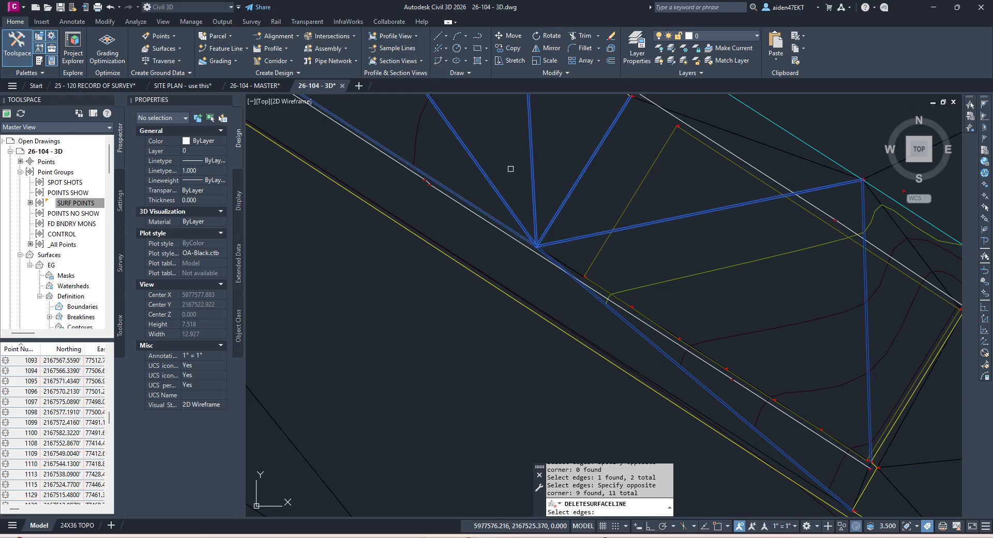
scroll(613, 227, "down", 4)
scroll(587, 250, "down", 4)
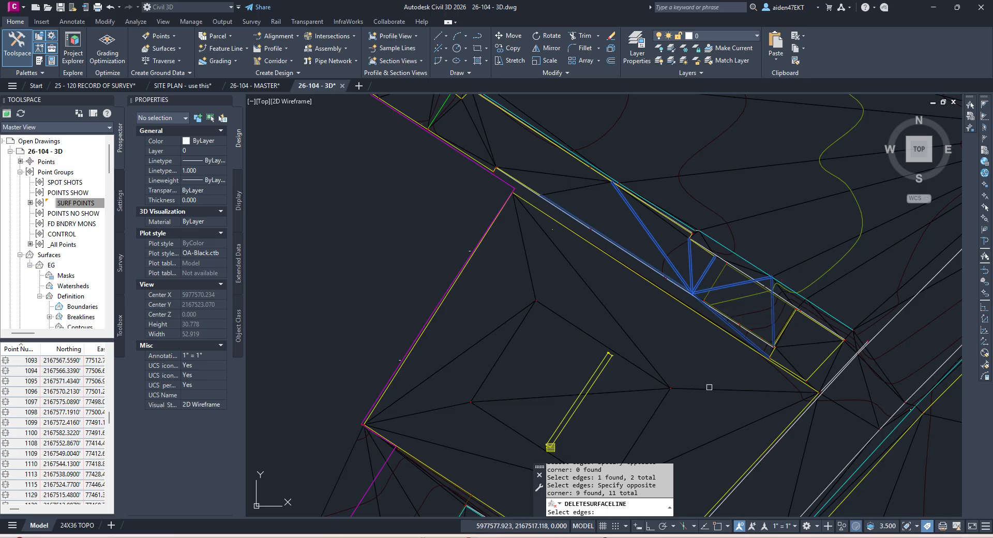
key("Escape")
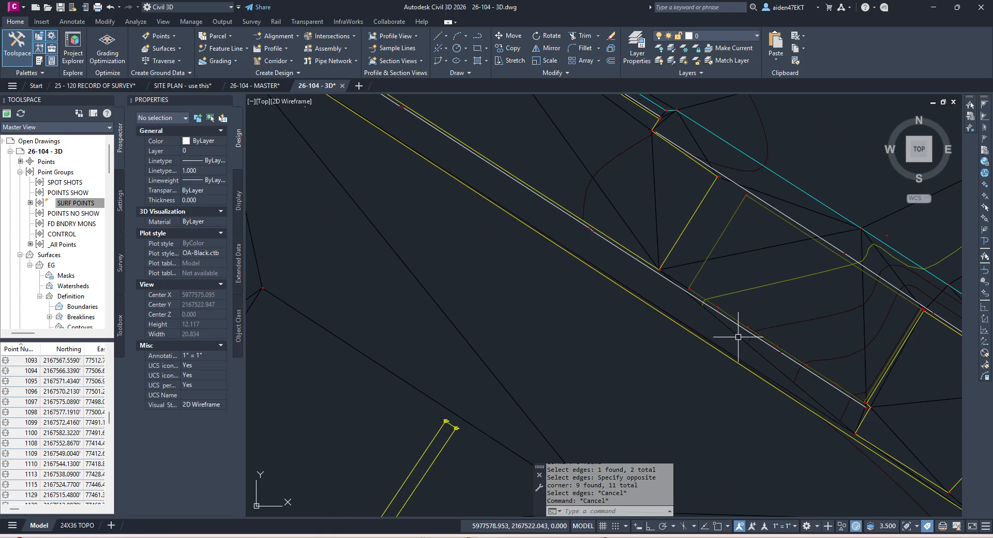
right_click(738, 336)
left_click(744, 345)
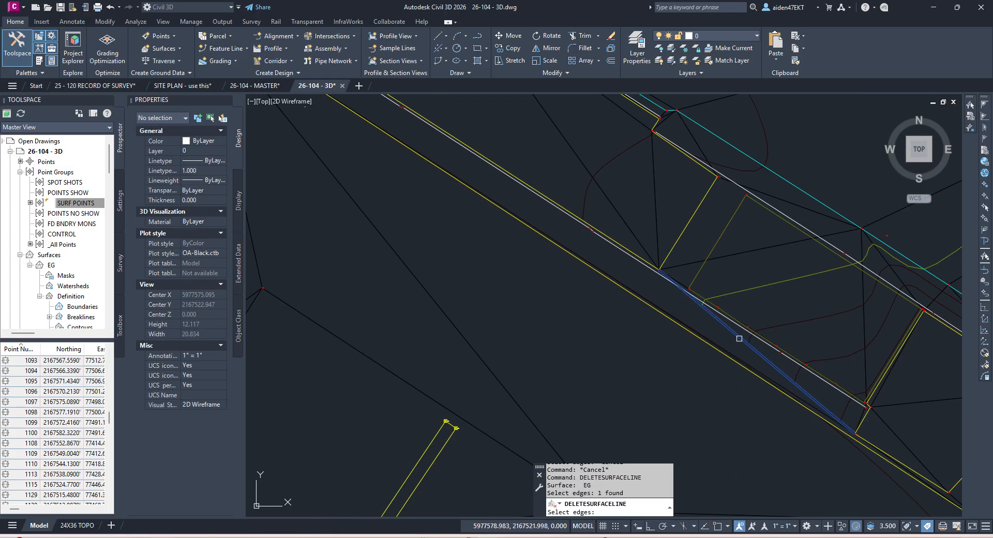
key("Return")
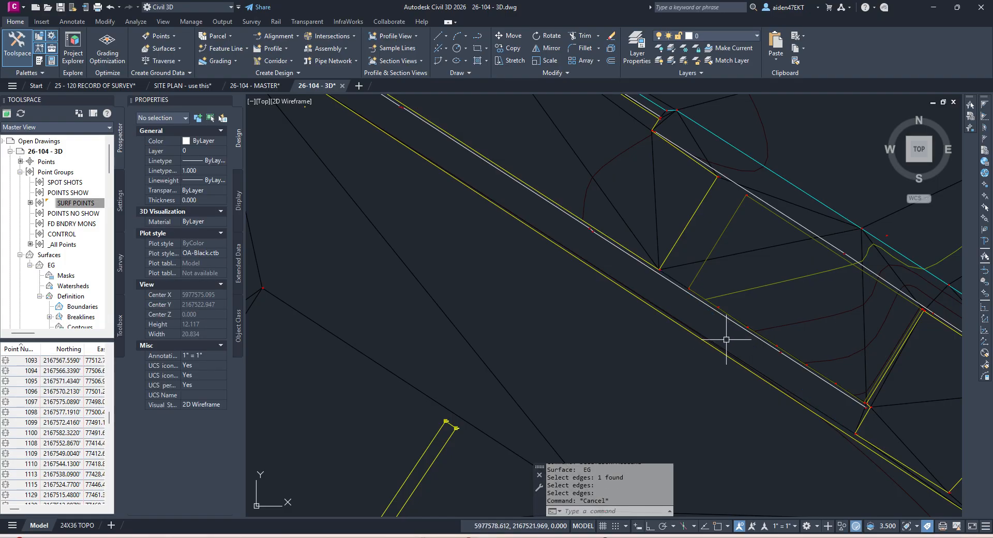
Step: Save the drawing midway through the cleanup and move toward the road corner
right_click(726, 339)
left_click(731, 343)
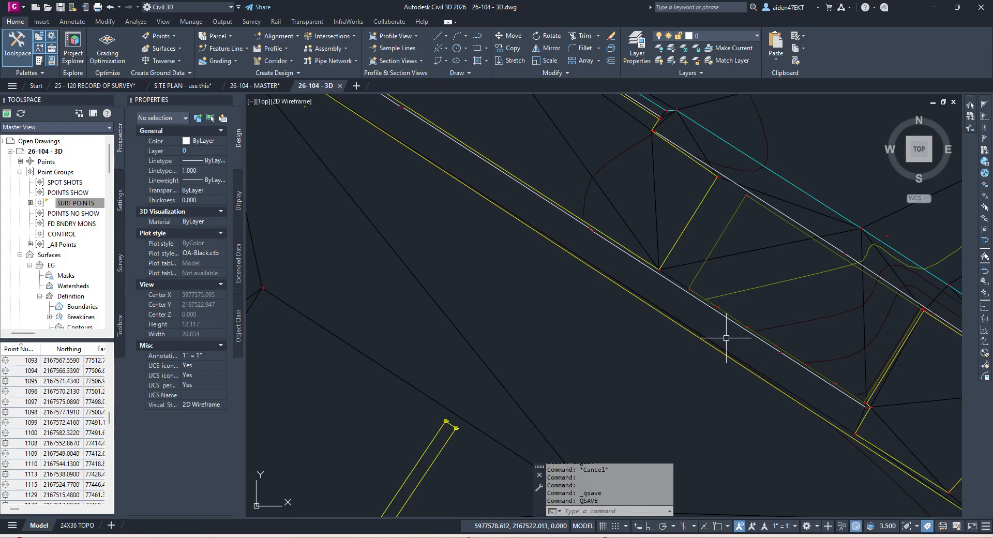
left_click(786, 329)
left_click(231, 57)
key("Escape")
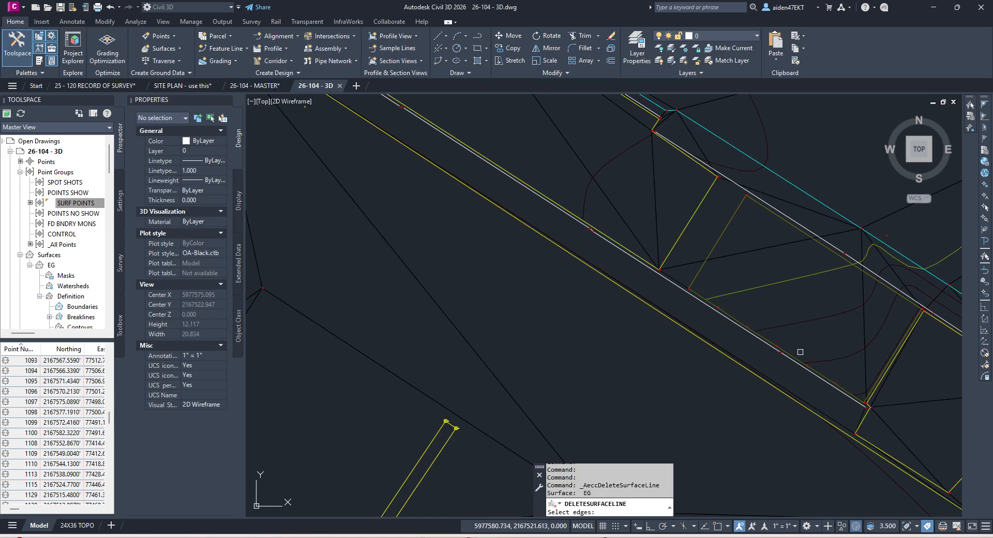
scroll(800, 351, "up", 2)
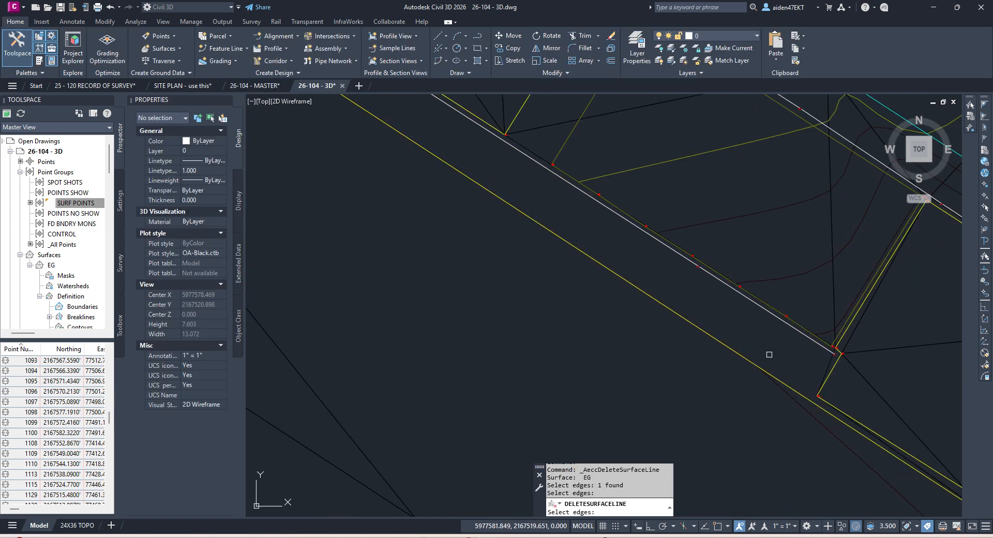
scroll(771, 362, "down", 6)
scroll(748, 353, "up", 6)
key("Escape")
scroll(812, 380, "down", 4)
middle_click_drag(776, 349, 720, 386)
key("Escape")
Step: Repeat Delete Line twice, crossing-selecting and deleting stray edges near the road corner
right_click(710, 363)
left_click(756, 367)
scroll(727, 316, "down", 2)
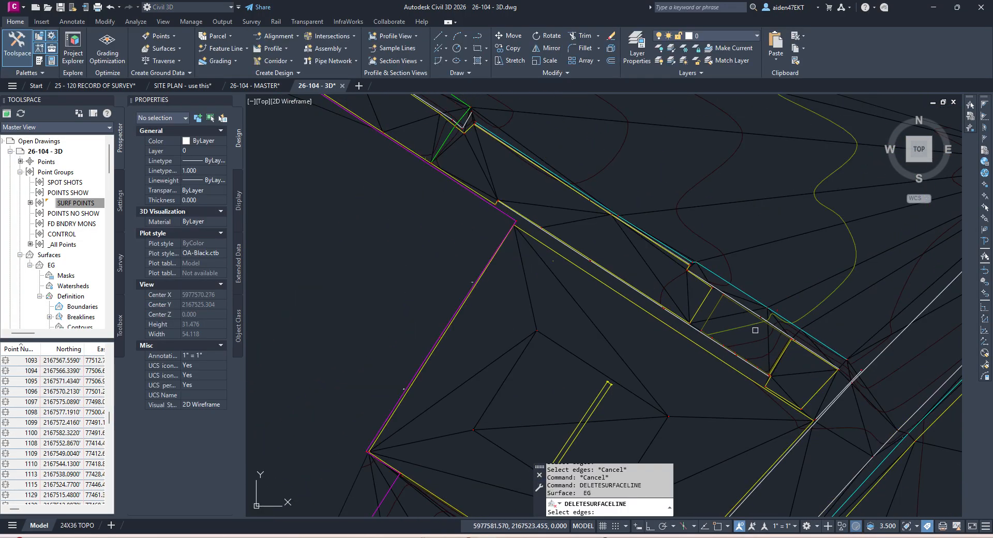
scroll(732, 308, "down", 4)
left_click(700, 293)
right_click(704, 287)
right_click(705, 286)
right_click(740, 282)
left_click(742, 285)
left_click(741, 264)
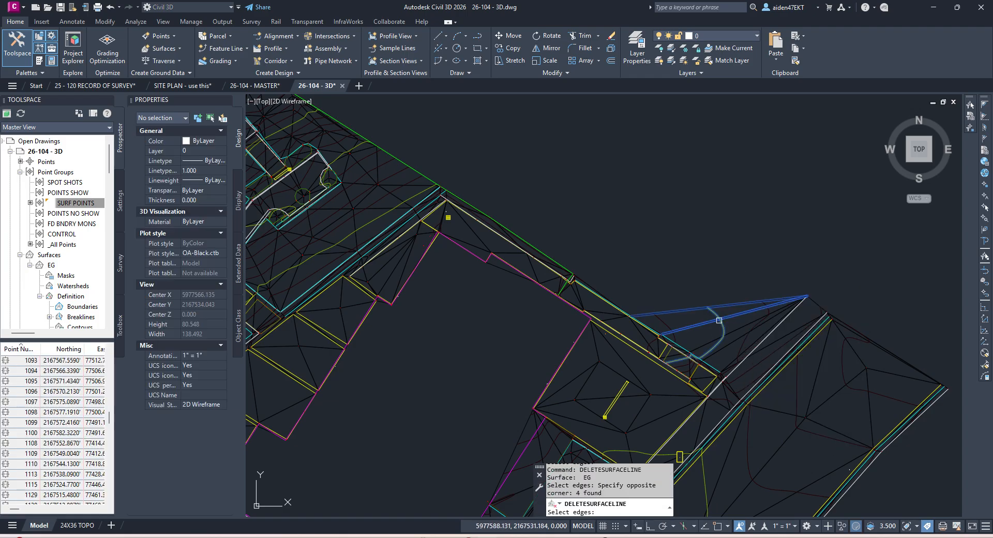
right_click(718, 320)
Step: Delete three more stray edges with a crossing window, then move to the next corner
scroll(724, 338, "up", 4)
left_click(744, 368)
left_click(732, 329)
right_click(732, 329)
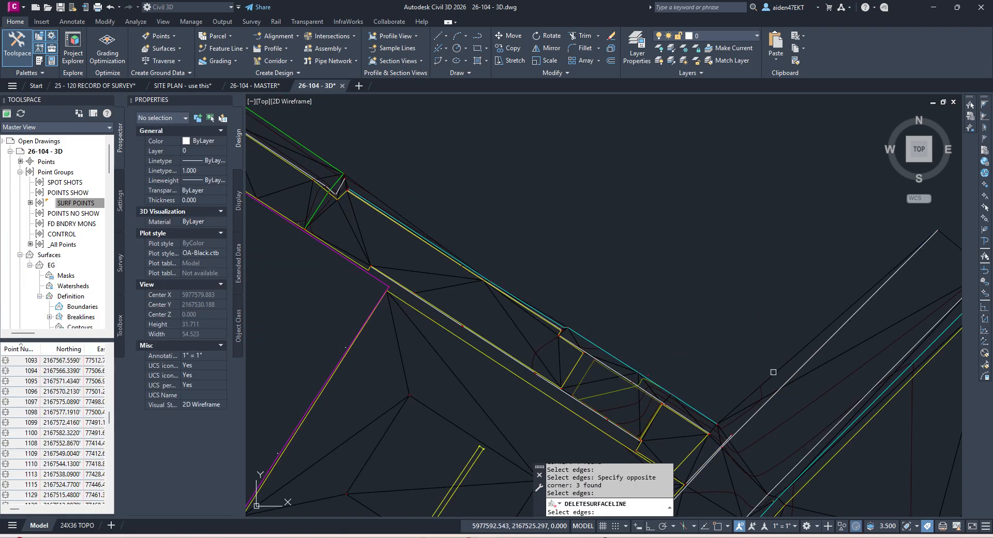
middle_click_drag(773, 372, 706, 338)
right_click(697, 327)
left_click(724, 333)
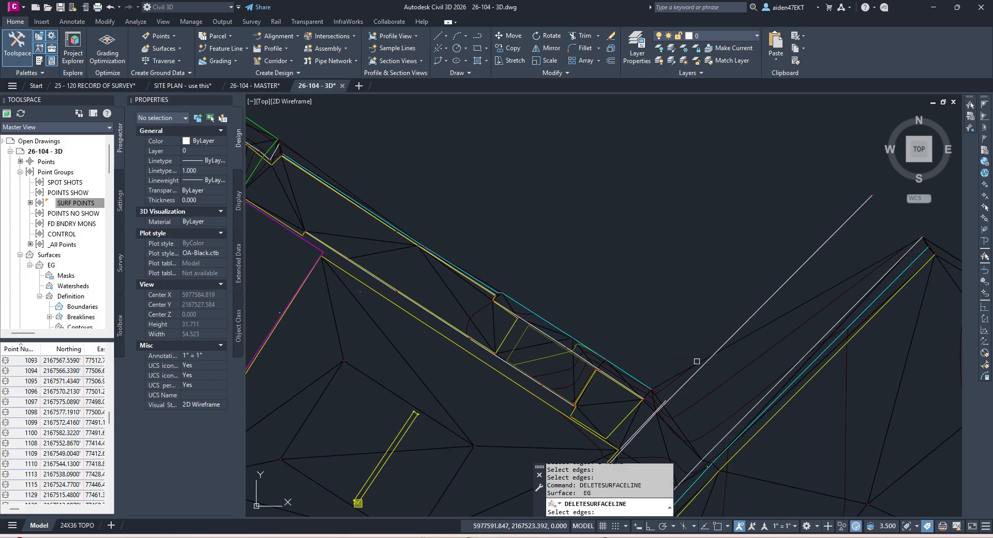
key("Escape")
left_click(780, 281)
scroll(764, 272, "up", 5)
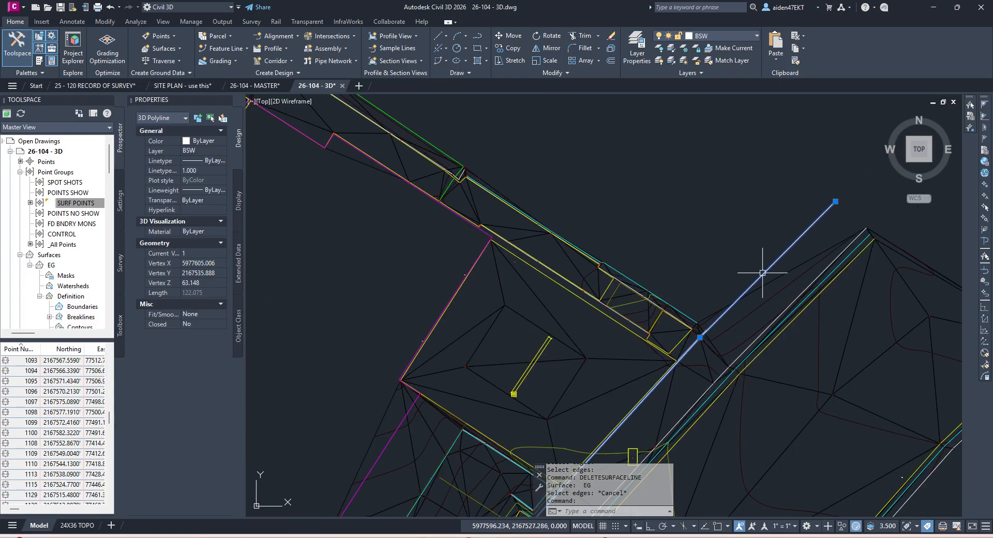
scroll(738, 339, "down", 5)
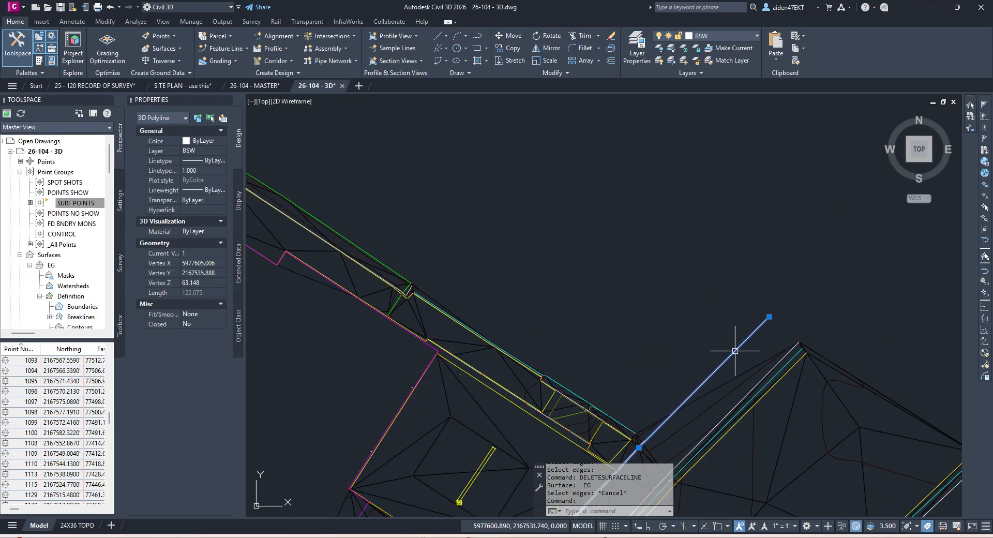
scroll(694, 334, "up", 5)
scroll(674, 290, "up", 7)
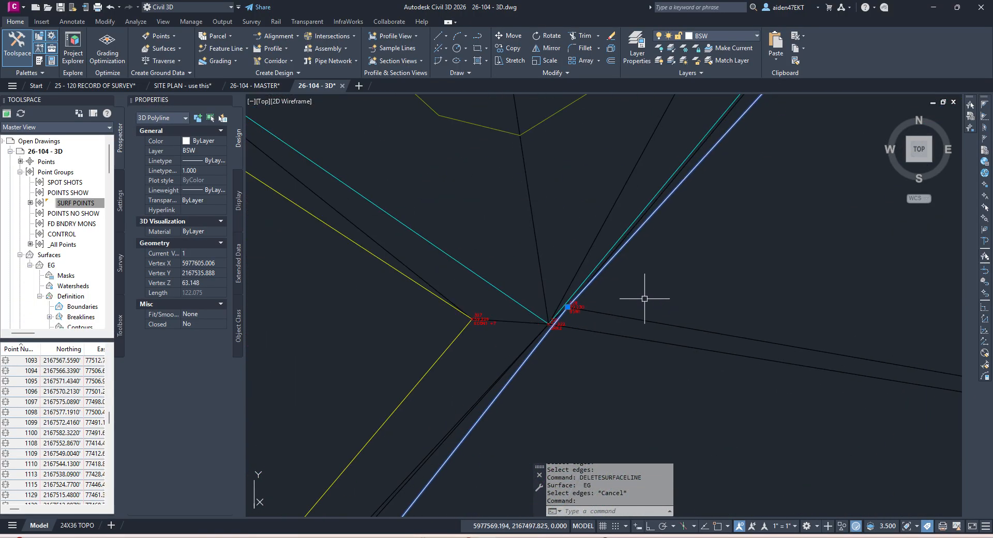
scroll(574, 309, "down", 8)
middle_click_drag(687, 222, 536, 445)
scroll(578, 384, "down", 5)
scroll(755, 183, "up", 6)
scroll(743, 239, "up", 3)
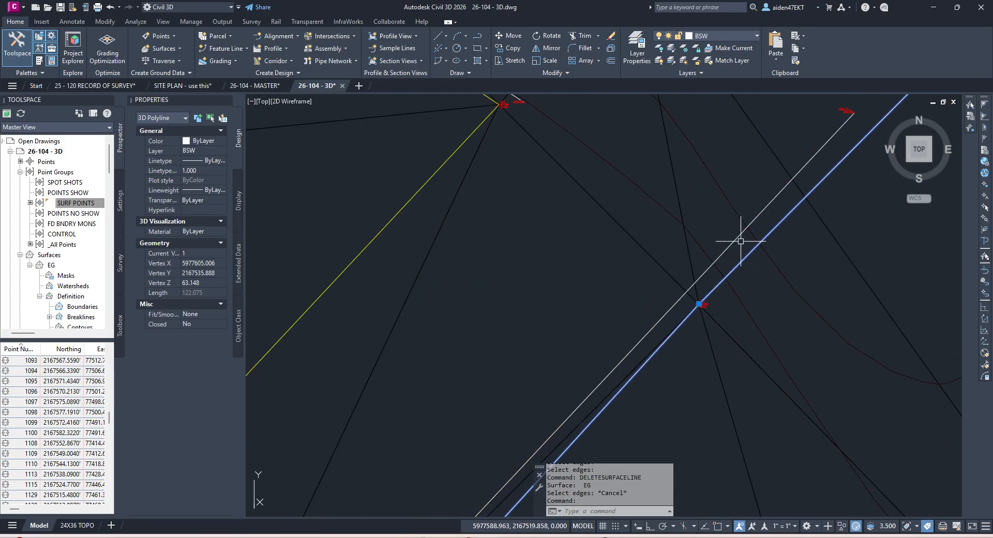
scroll(738, 229, "down", 3)
scroll(738, 231, "up", 3)
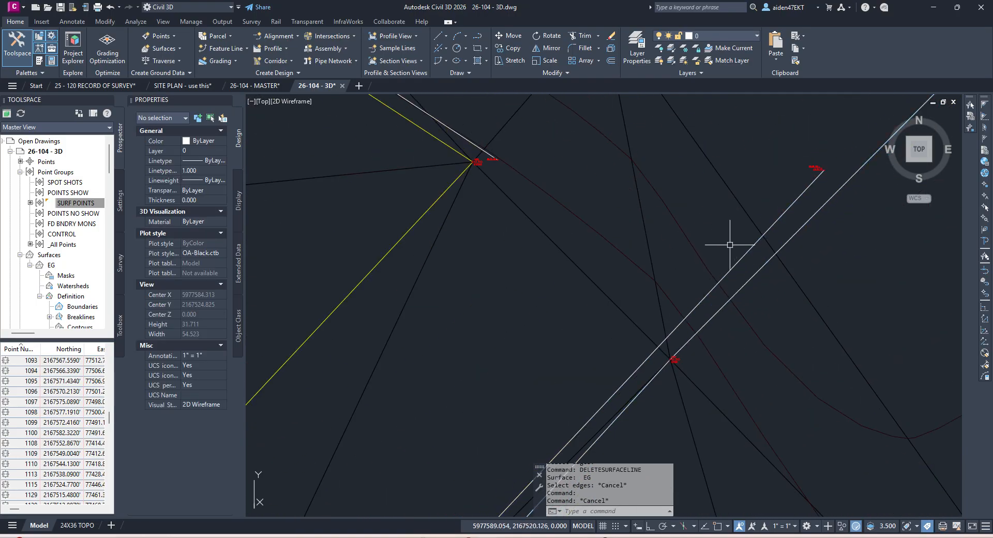
scroll(761, 220, "down", 4)
scroll(761, 223, "down", 6)
middle_click_drag(776, 213, 707, 286)
scroll(776, 206, "up", 6)
scroll(811, 192, "down", 2)
Step: Select the white 3D polyline over the EG surface and follow it to its far end
key("Escape")
scroll(731, 277, "up", 3)
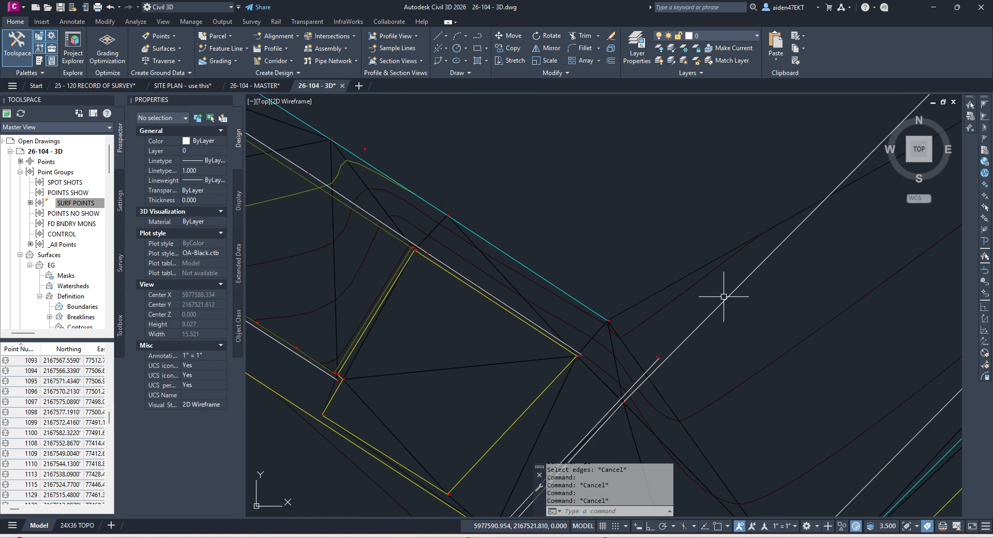
left_click(655, 293)
scroll(655, 293, "down", 4)
key("Escape")
left_click(690, 288)
scroll(690, 289, "down", 6)
middle_click_drag(615, 408, 709, 270)
scroll(554, 408, "up", 4)
scroll(554, 408, "up", 4)
middle_click_drag(554, 407, 578, 348)
scroll(553, 229, "up", 4)
key("Escape")
Step: Pick the cyan breakline out of the overlapping lines, then deselect it
left_click(543, 227)
left_click(567, 277)
scroll(567, 277, "down", 5)
scroll(563, 280, "down", 2)
scroll(599, 215, "up", 4)
scroll(598, 298, "up", 3)
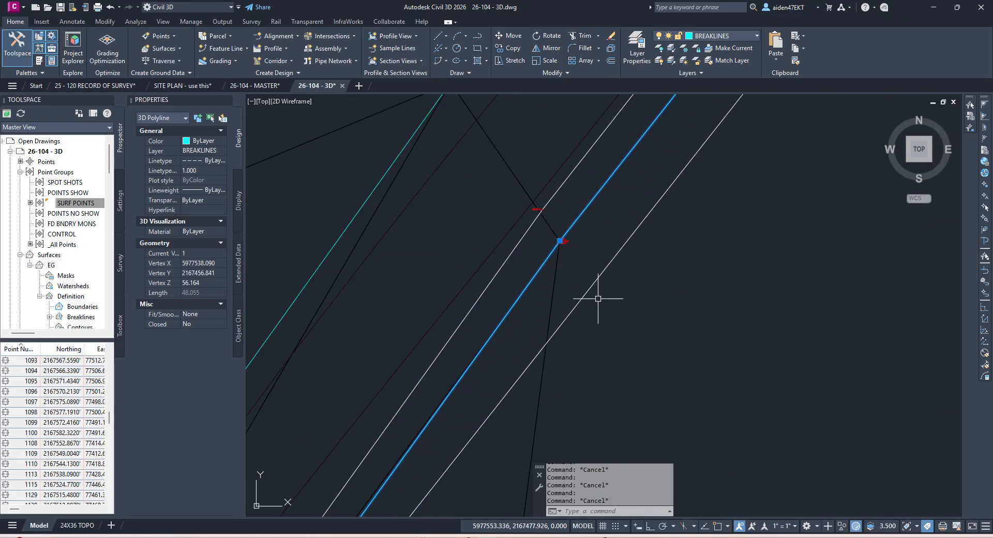
key("Escape")
scroll(539, 210, "up", 4)
scroll(547, 249, "down", 4)
scroll(545, 297, "down", 4)
scroll(527, 357, "up", 8)
Step: Add a vertex to the cyan breakline at point 241
left_click(565, 330)
scroll(566, 330, "down", 6)
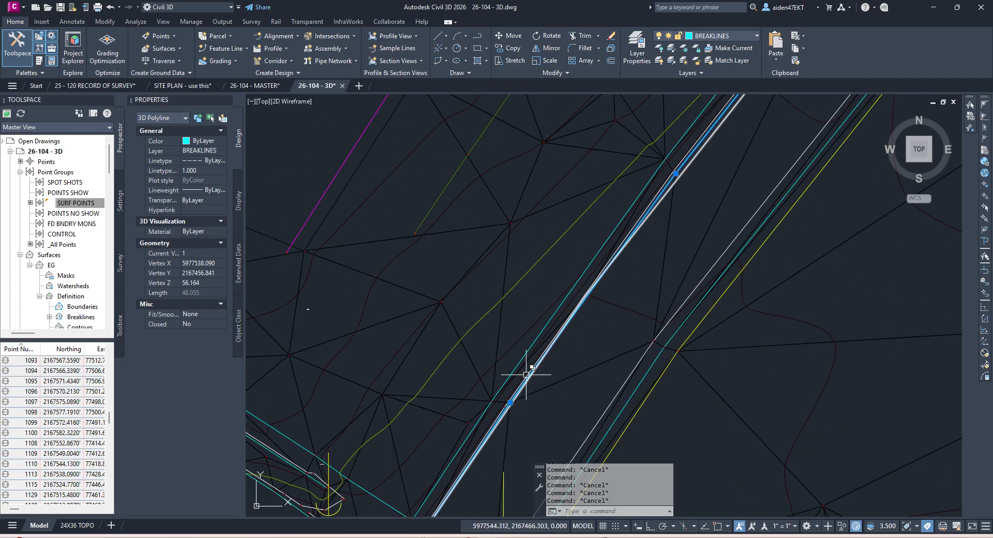
scroll(526, 374, "up", 4)
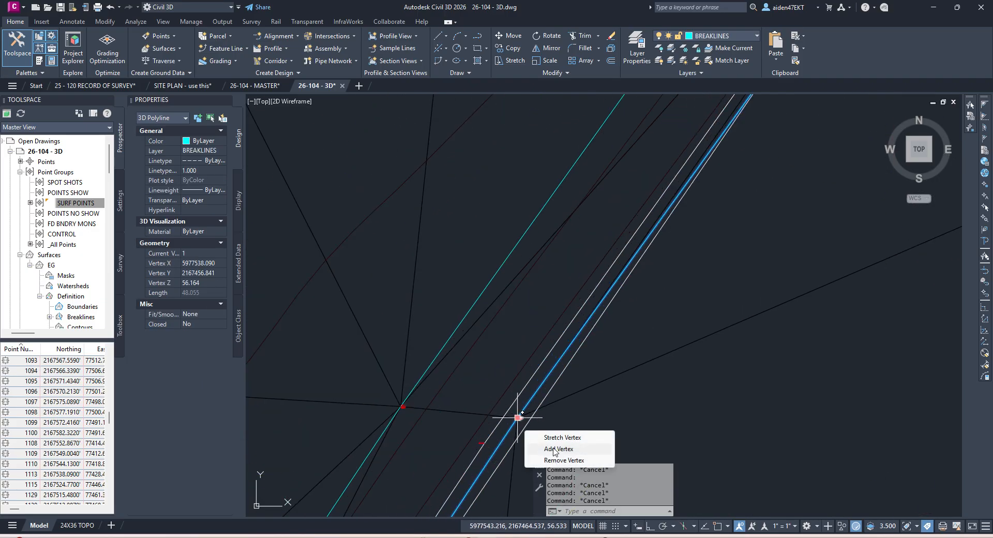
middle_click_drag(628, 254, 544, 368)
scroll(634, 262, "down", 4)
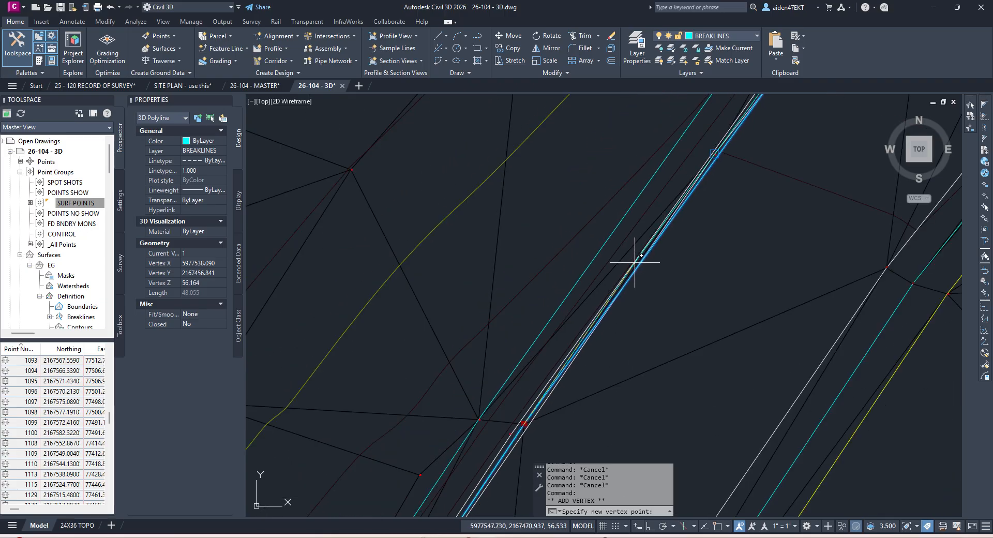
middle_click_drag(664, 213, 616, 298)
scroll(632, 255, "up", 4)
scroll(683, 236, "up", 3)
left_click(670, 251)
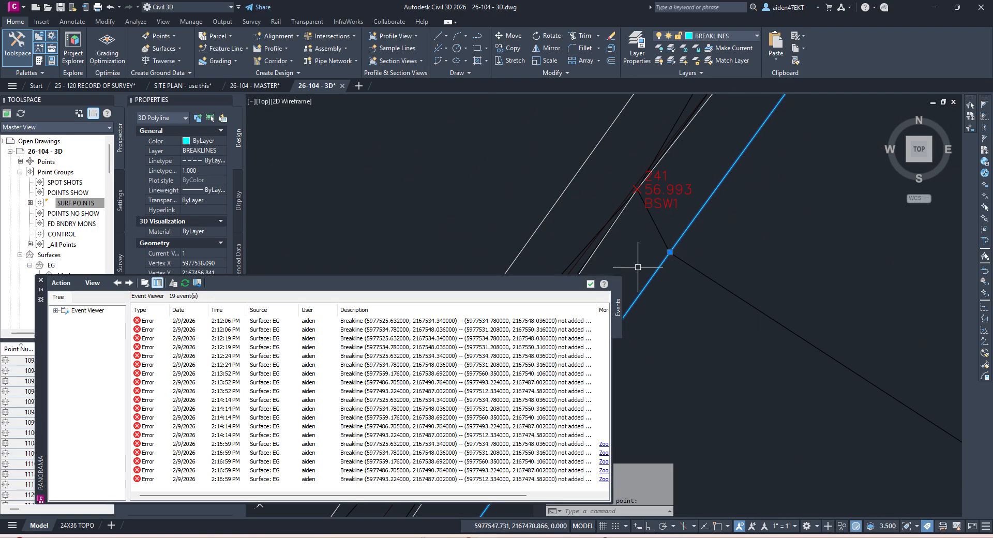
Step: Close the surface Event Viewer and end the Add Vertex command
left_click(600, 283)
key("Escape")
left_click(590, 284)
scroll(657, 267, "down", 8)
scroll(705, 281, "down", 3)
key("Escape")
Step: Undo the vertex added to the cyan breakline
scroll(694, 255, "up", 4)
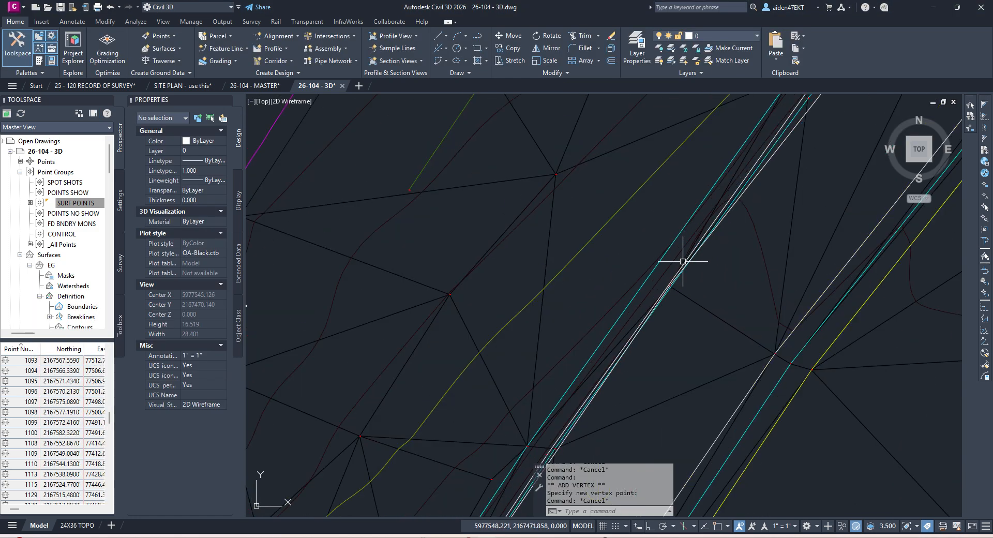
middle_click_drag(686, 197, 603, 355)
scroll(628, 321, "up", 2)
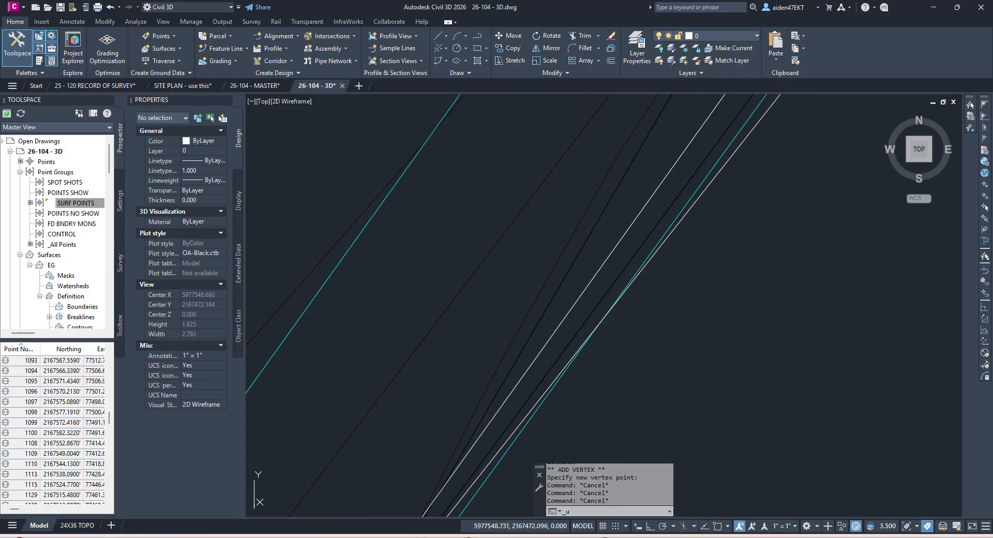
key("ctrl+z")
key("ctrl+z")
key("ctrl+z")
key("ctrl+z")
key("ctrl+z")
key("ctrl+z")
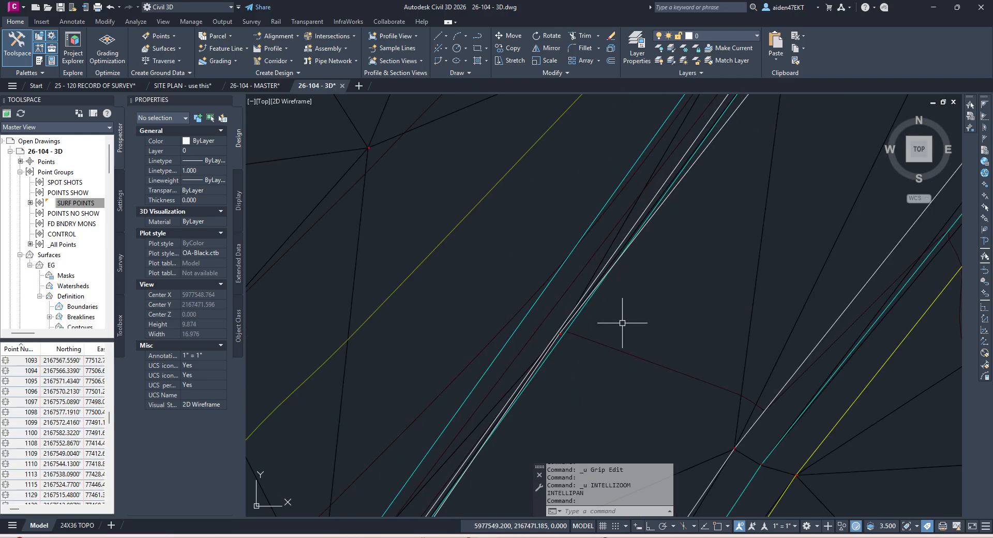
scroll(581, 315, "up", 4)
scroll(560, 333, "down", 5)
middle_click_drag(603, 284, 572, 374)
scroll(610, 314, "up", 4)
Step: Move toward the building corner and point 351, then select and release the BSW polyline
key("Escape")
scroll(616, 303, "down", 6)
middle_click_drag(731, 147, 592, 344)
scroll(653, 263, "up", 6)
scroll(678, 250, "down", 6)
scroll(571, 376, "up", 4)
middle_click_drag(527, 317, 653, 197)
scroll(496, 367, "up", 4)
key("Escape")
scroll(474, 360, "up", 6)
scroll(473, 361, "down", 5)
left_click(543, 306)
scroll(566, 311, "up", 8)
key("Escape")
key("Escape")
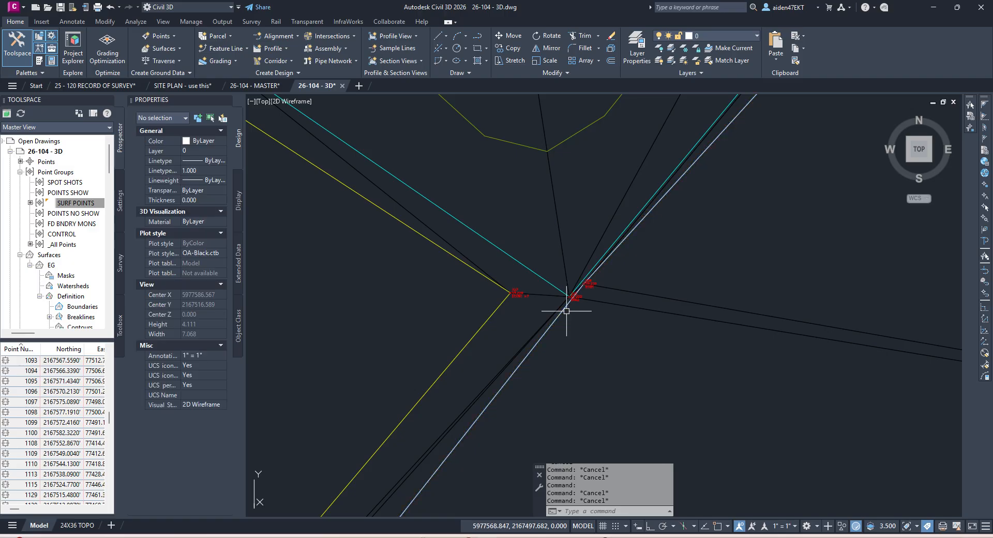
Step: Break the BSW 3D polyline near point 328 with the BREAK command
type("BREAK")
key("Return")
scroll(568, 310, "up", 5)
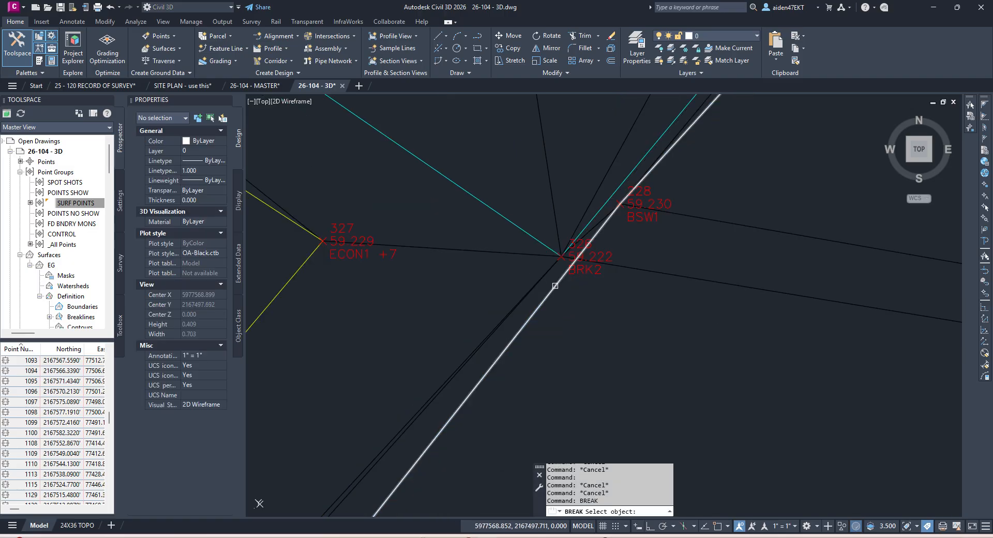
left_click(616, 204)
scroll(627, 231, "down", 8)
middle_click_drag(583, 315, 678, 213)
scroll(679, 213, "down", 3)
middle_click_drag(657, 312, 766, 206)
scroll(749, 248, "up", 8)
key("Escape")
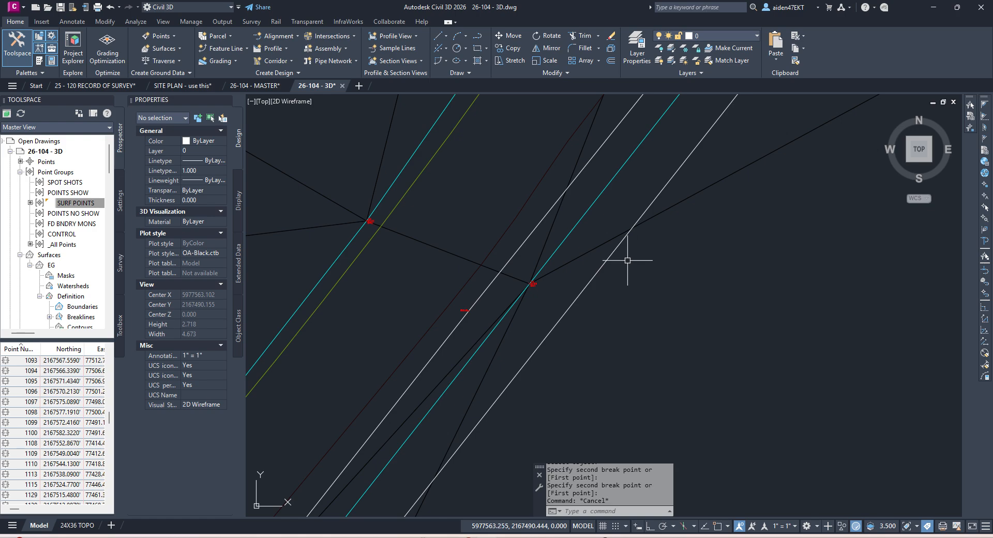
Step: Select one BSW piece and check its end at point 241
scroll(536, 284, "up", 6)
scroll(590, 288, "down", 10)
left_click(618, 288)
scroll(618, 294, "down", 9)
scroll(532, 397, "up", 6)
scroll(535, 426, "up", 3)
middle_click_drag(547, 413, 629, 324)
scroll(630, 334, "up", 8)
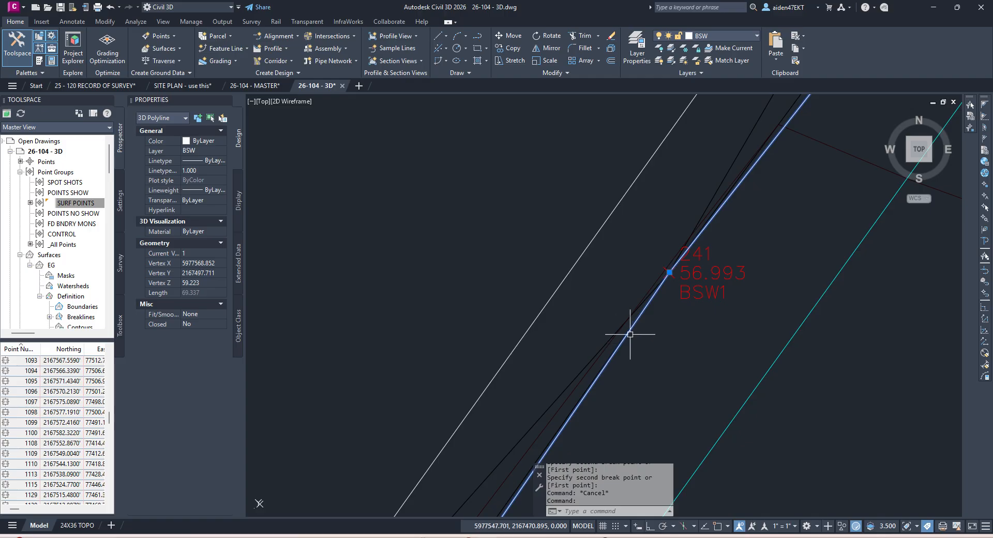
scroll(641, 328, "down", 5)
key("Escape")
left_click(679, 315)
key("Escape")
Step: Select the EG TIN surface to inspect it
left_click(699, 311)
scroll(699, 311, "down", 6)
key("Escape")
scroll(700, 313, "down", 2)
left_click(718, 320)
middle_click_drag(766, 290, 729, 319)
scroll(729, 321, "up", 6)
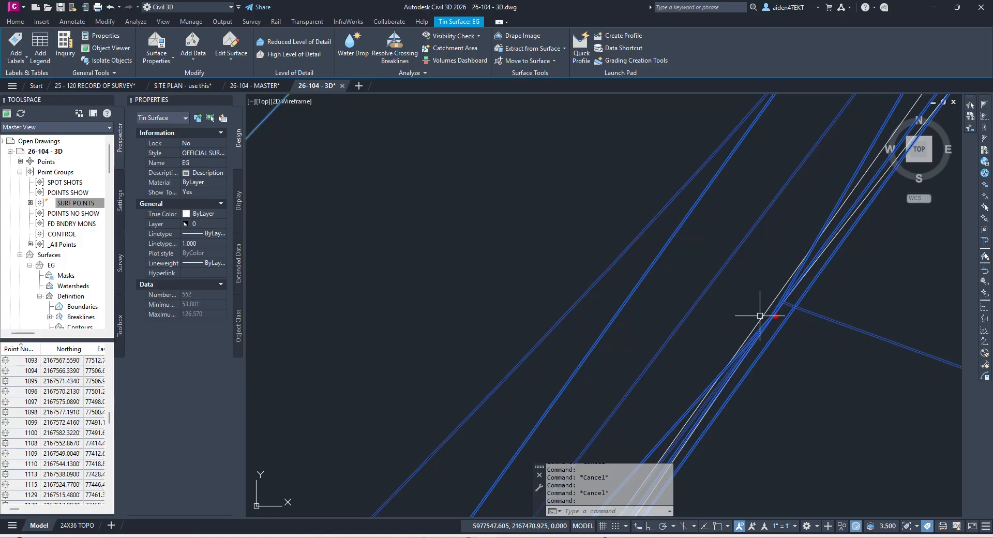
Step: Pick the 3D polyline from the overlapping objects and inspect its grips
key("Escape")
left_click(794, 294)
scroll(794, 294, "down", 3)
middle_click_drag(824, 305, 695, 342)
scroll(694, 341, "down", 4)
scroll(734, 325, "down", 6)
middle_click_drag(804, 295, 728, 323)
scroll(709, 282, "up", 3)
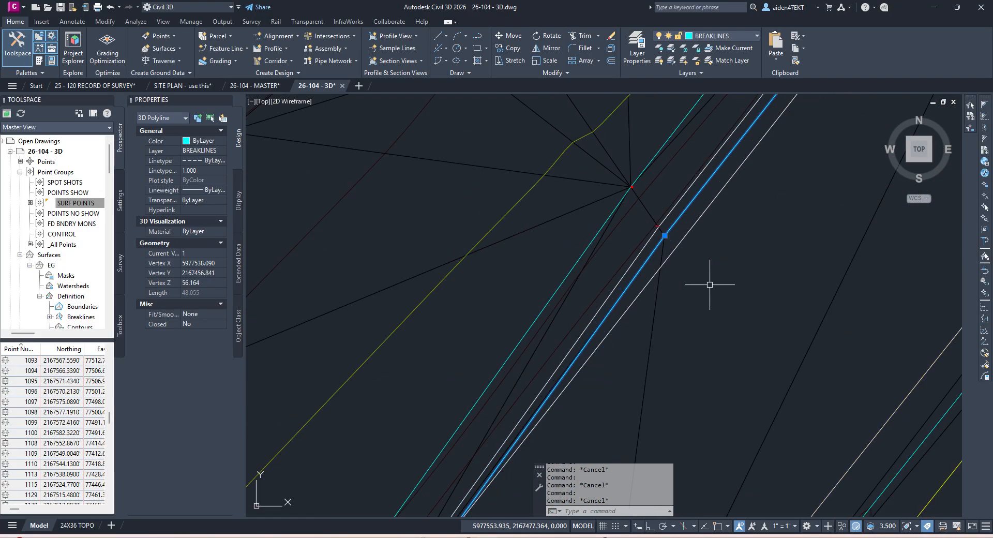
scroll(636, 217, "up", 3)
Step: Window-select the BSW polyline near the crossing lines
key("Escape")
scroll(642, 245, "down", 4)
middle_click_drag(642, 276, 708, 232)
scroll(719, 225, "down", 4)
scroll(700, 261, "up", 4)
scroll(611, 221, "up", 6)
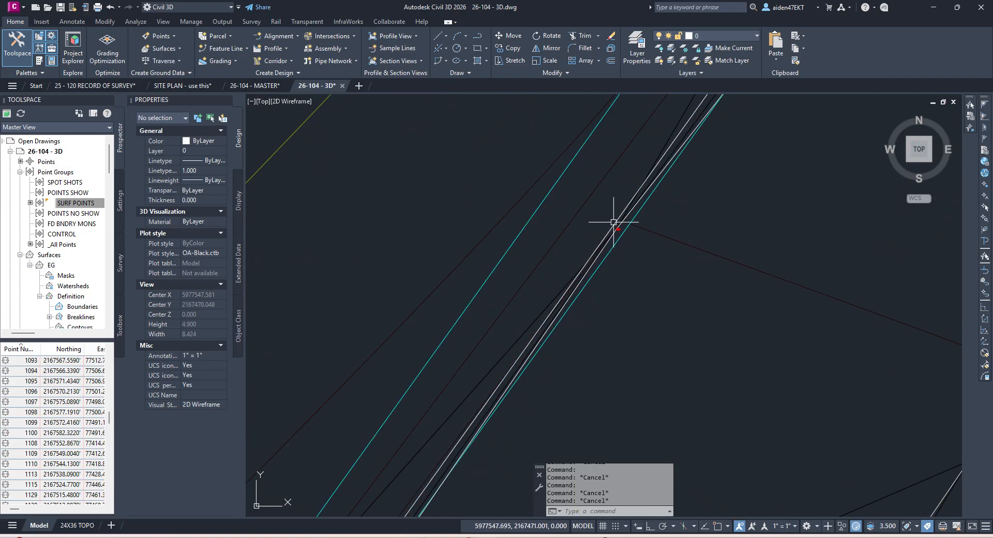
left_click(660, 231)
key("Escape")
scroll(645, 220, "up", 3)
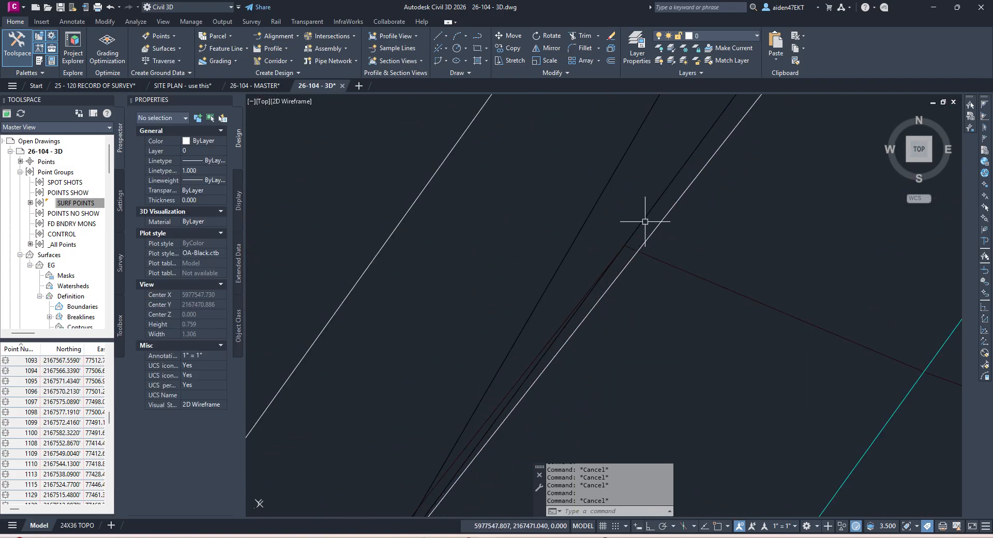
left_click(622, 228)
key("Escape")
scroll(633, 239, "down", 4)
left_click(644, 237)
left_click(644, 235)
Step: Select the 3D polyline at the crossing to inspect it
scroll(644, 236, "down", 8)
scroll(628, 255, "up", 6)
scroll(628, 257, "down", 8)
scroll(655, 247, "up", 5)
scroll(534, 294, "up", 3)
key("Escape")
scroll(567, 290, "down", 3)
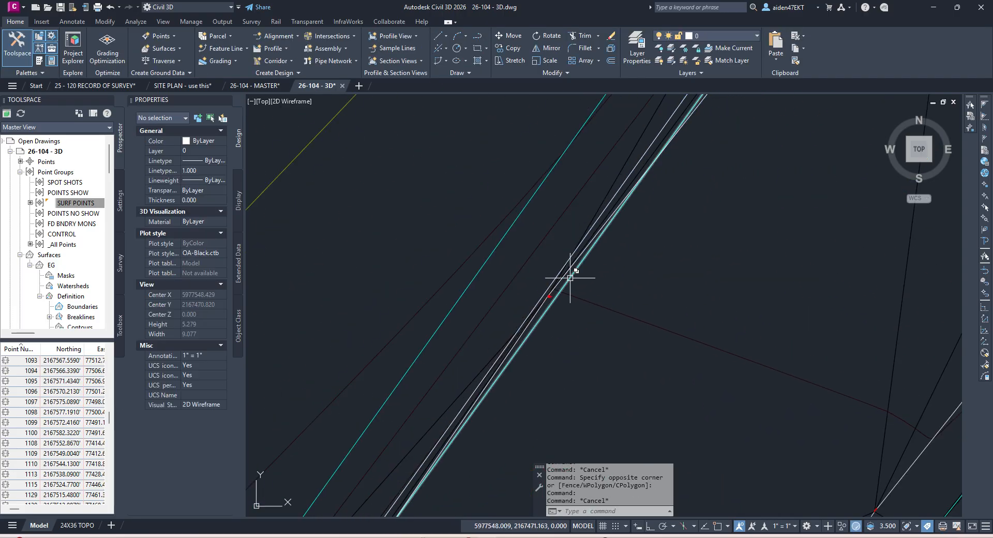
left_click(570, 279)
scroll(634, 267, "down", 8)
scroll(535, 410, "up", 3)
scroll(614, 222, "up", 5)
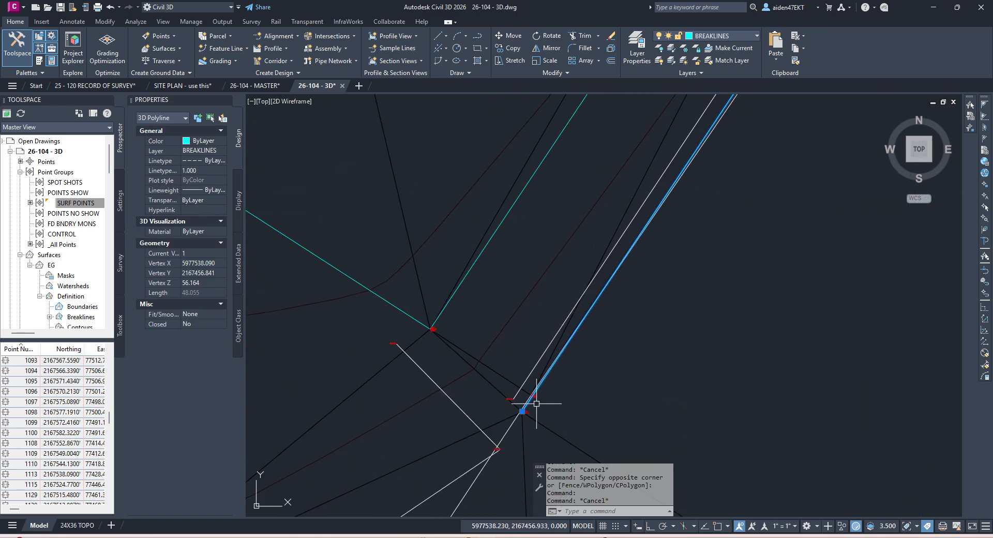
scroll(537, 404, "up", 2)
key("Escape")
Step: Select the remaining BSW polyline piece to check its 63.148 length
scroll(535, 362, "down", 6)
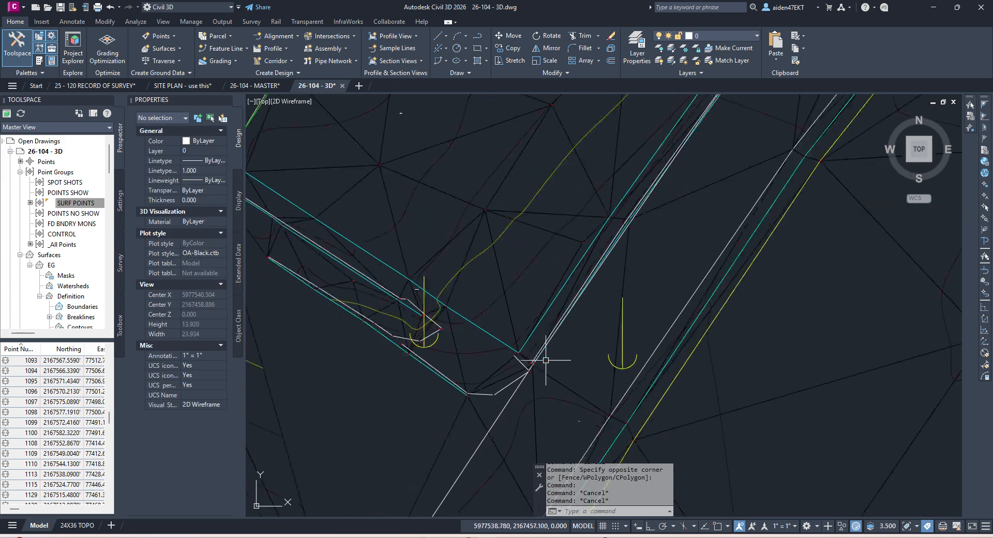
scroll(616, 328, "down", 6)
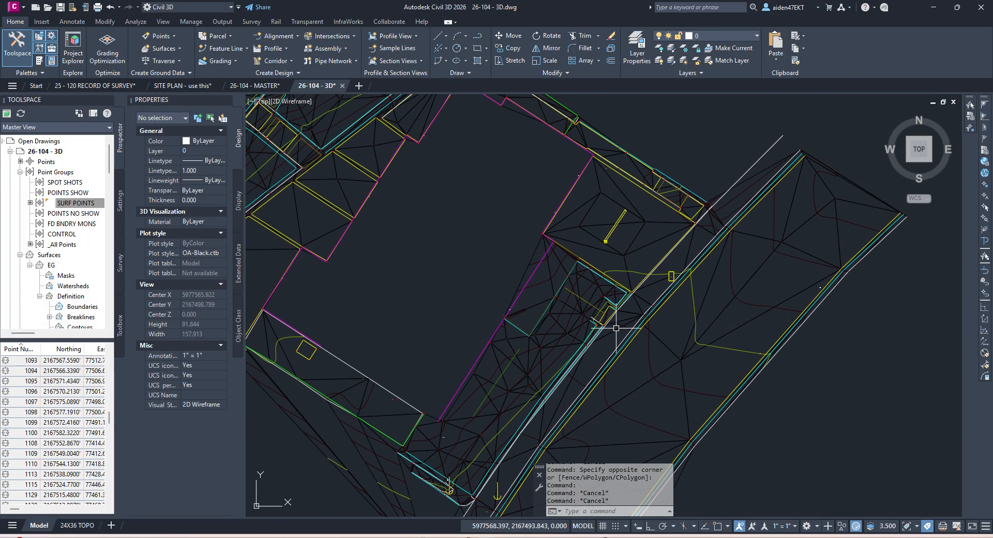
scroll(665, 277, "up", 3)
left_click(660, 262)
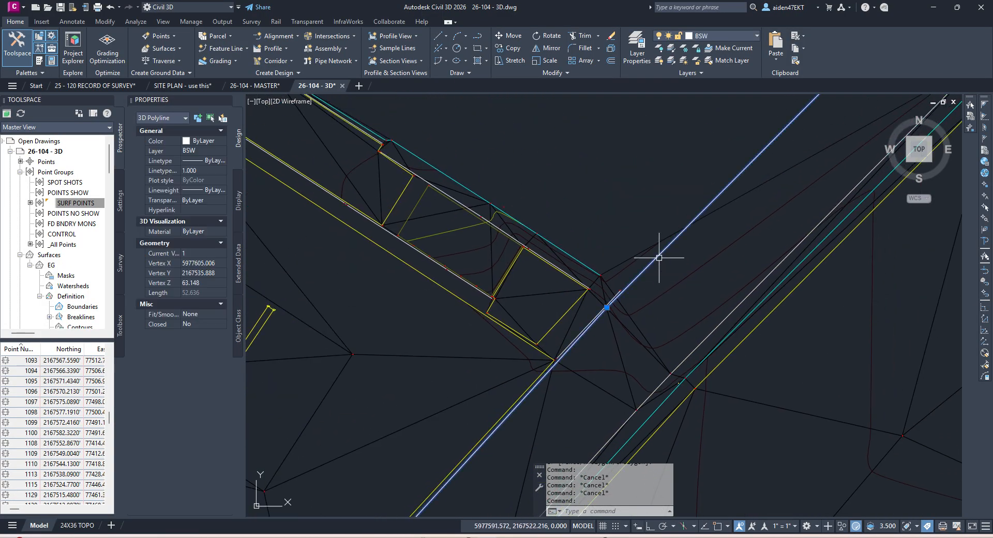
scroll(599, 355, "down", 3)
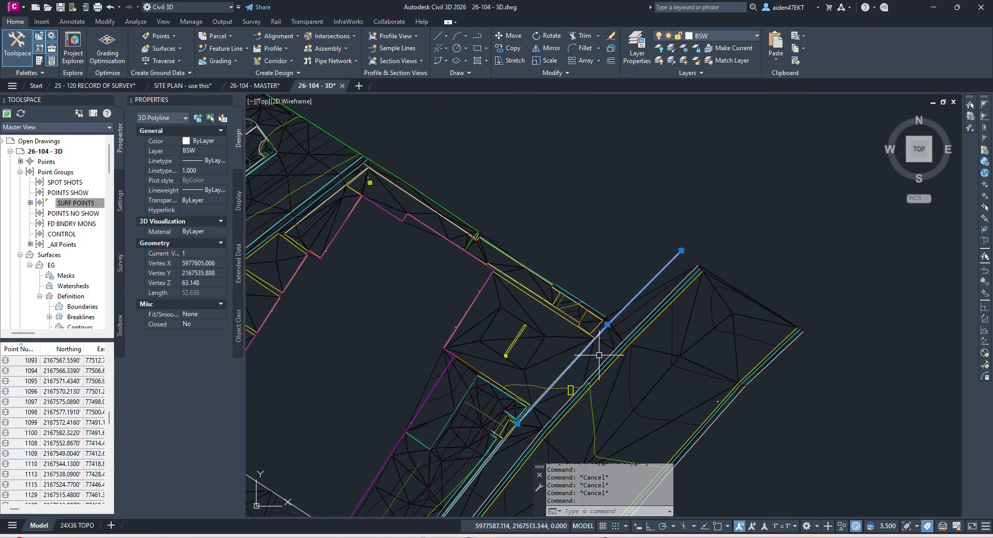
Step: Add the BSW1 breakline to the EG surface and save the drawing
left_click(76, 317)
right_click(79, 317)
left_click(100, 326)
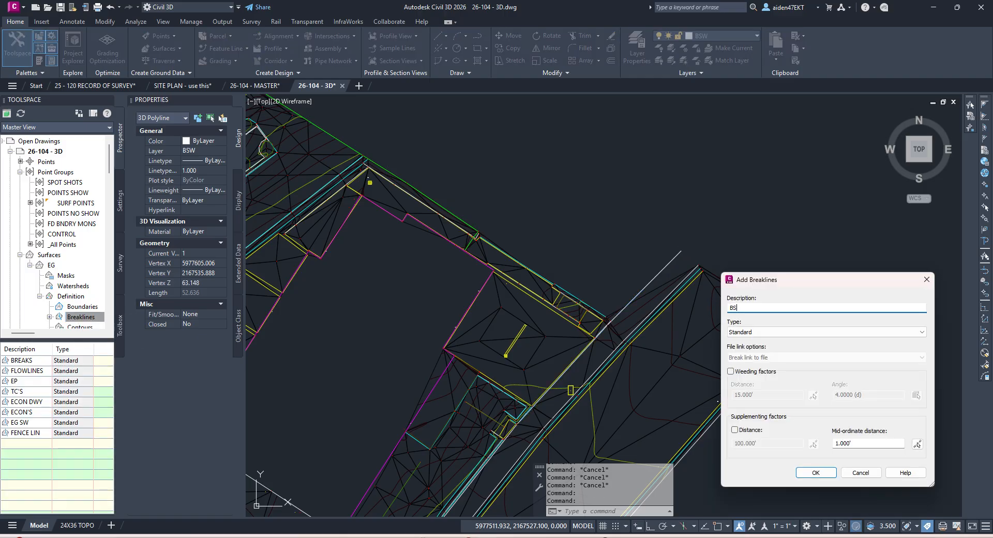
type("BSW1")
key("Return")
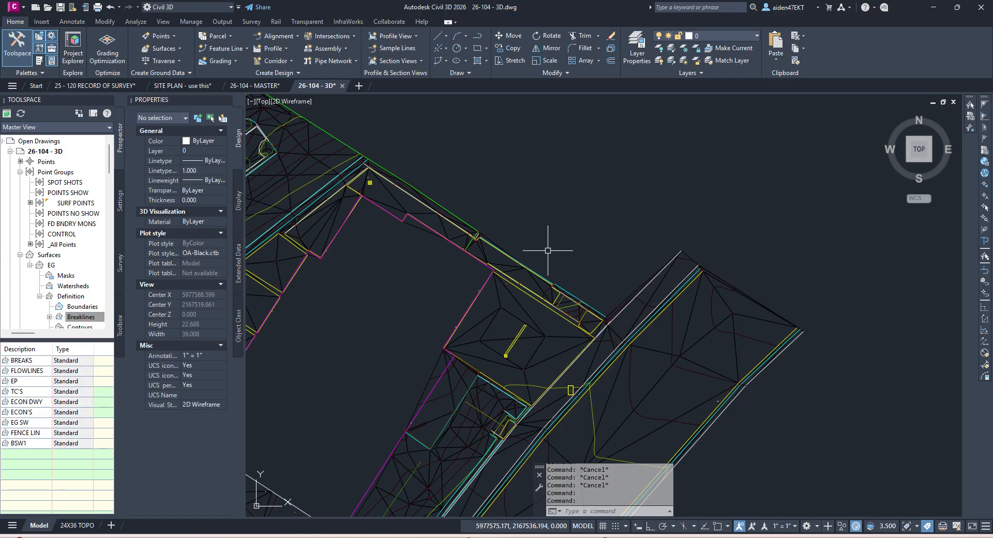
scroll(623, 282, "up", 2)
key("ctrl+s")
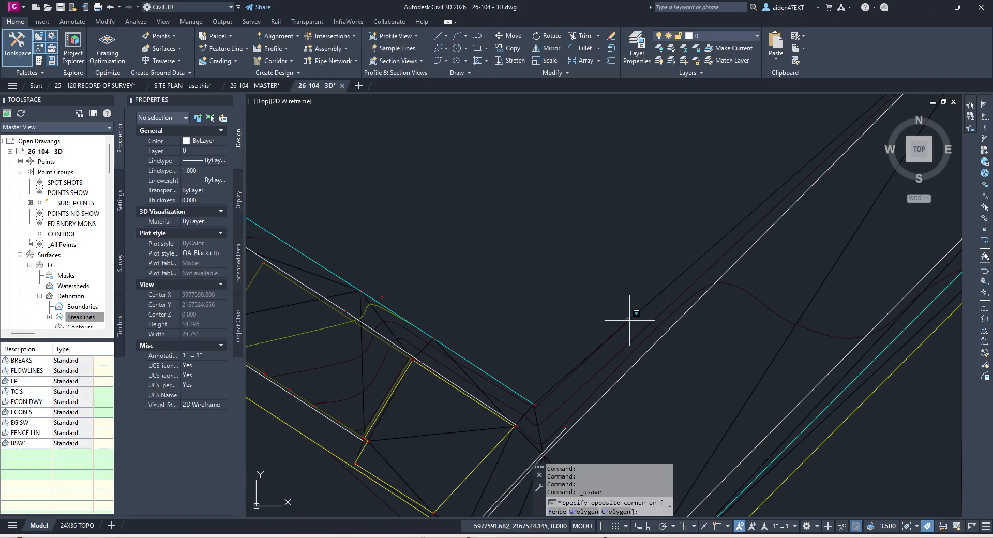
Step: Delete a stray triangulation edge from EG along the wall and save
left_click(395, 147)
left_click(234, 58)
left_click(259, 101)
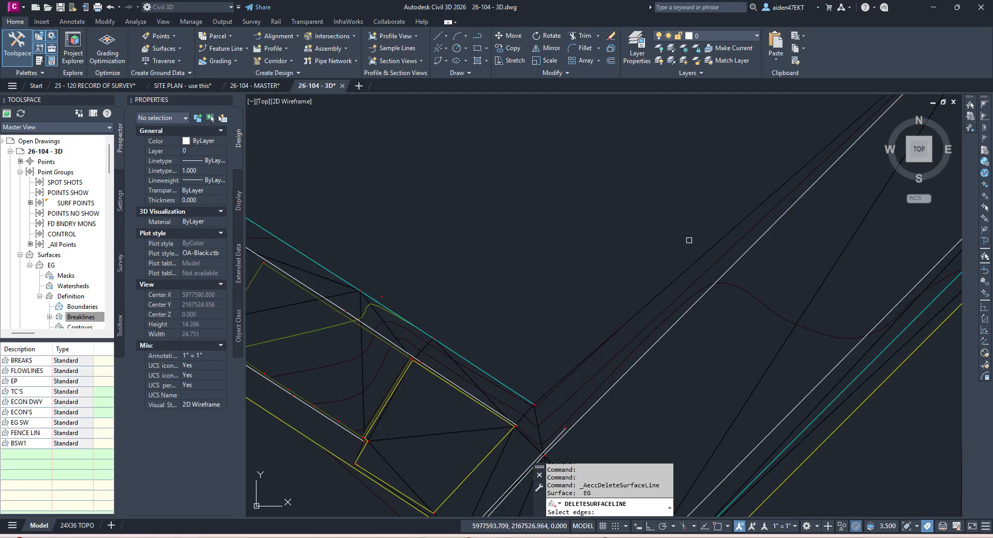
key("Return")
middle_click_drag(601, 325, 667, 227)
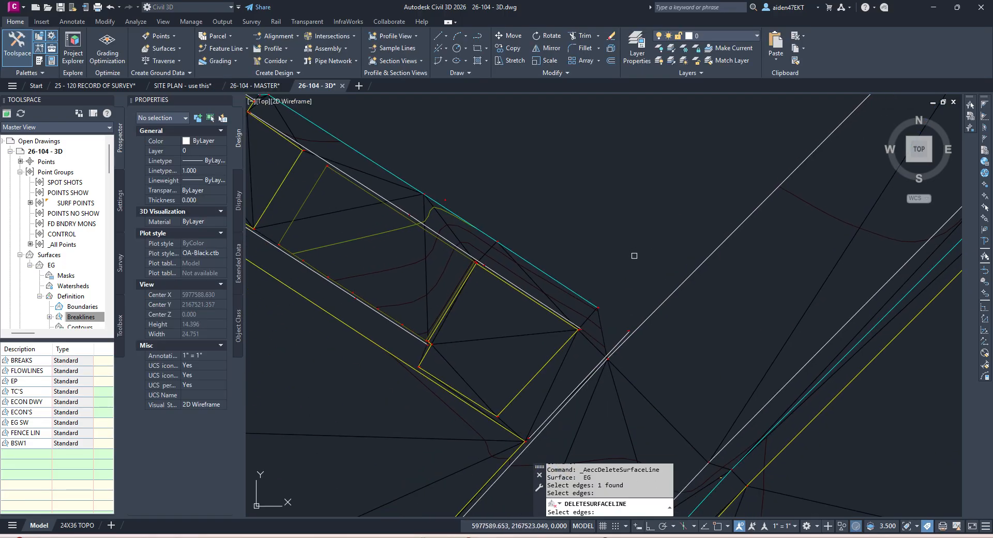
scroll(633, 256, "down", 4)
scroll(625, 265, "up", 4)
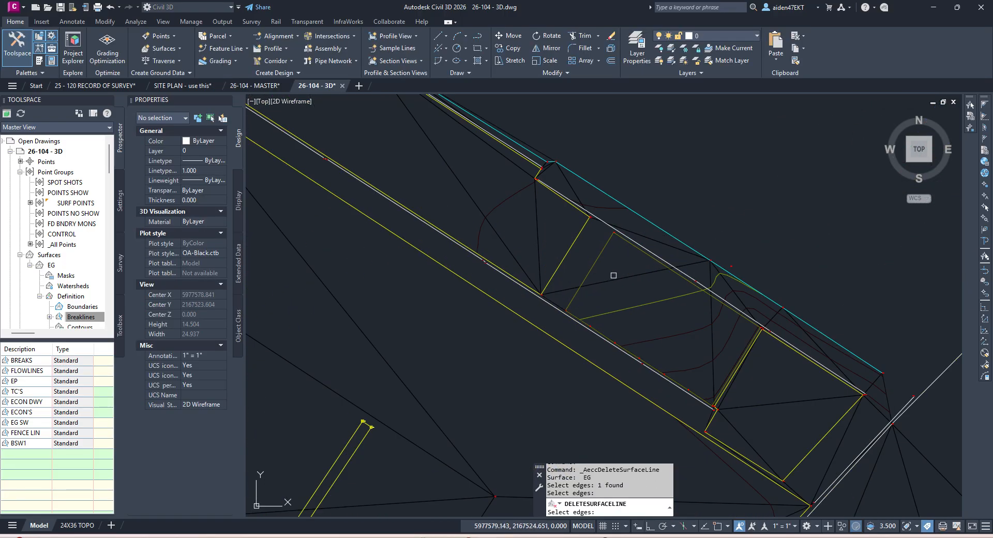
key("Escape")
key("Escape")
key("ctrl+s")
Step: Delete another stray EG triangle edge beside the BSW wall line
left_click(641, 278)
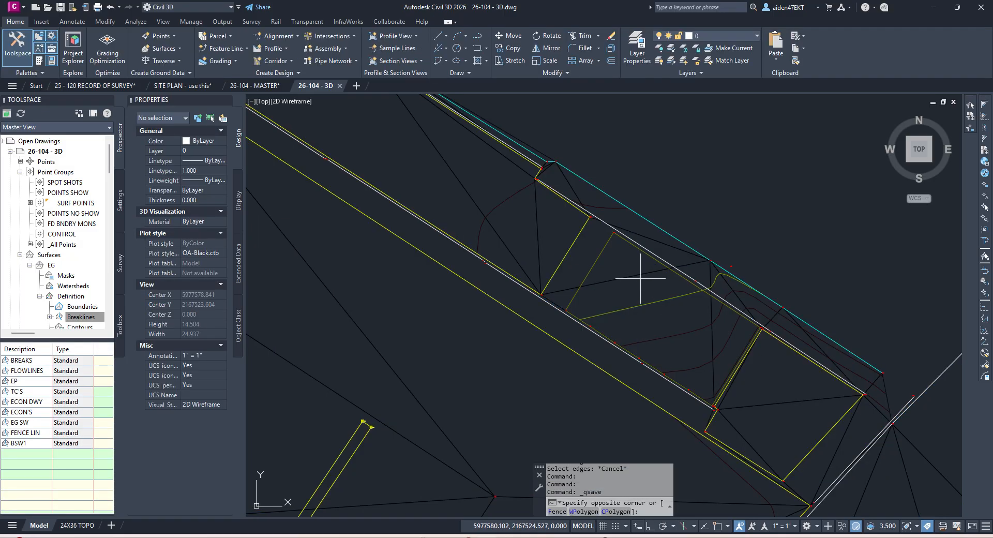
left_click(631, 276)
left_click(243, 59)
left_click(243, 98)
left_click(624, 276)
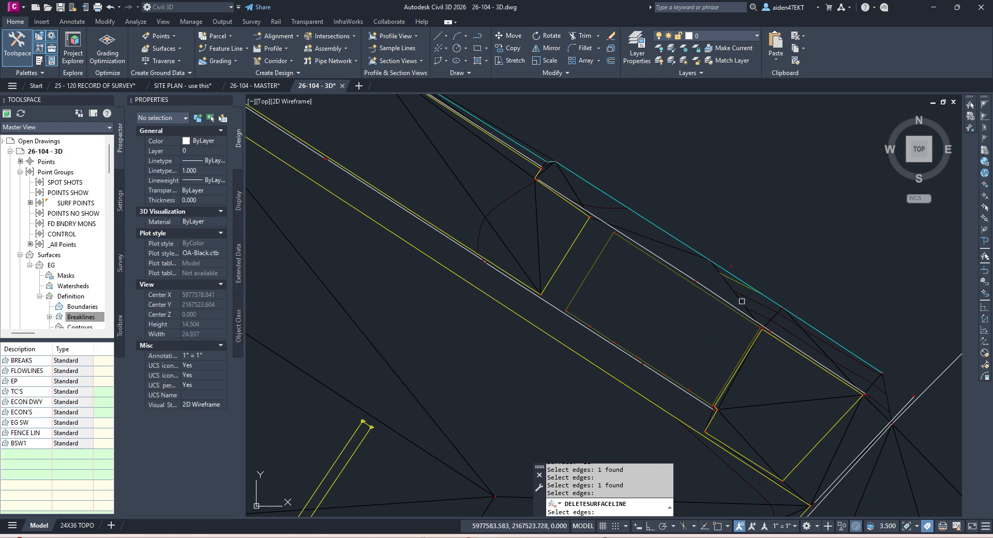
scroll(682, 290, "up", 4)
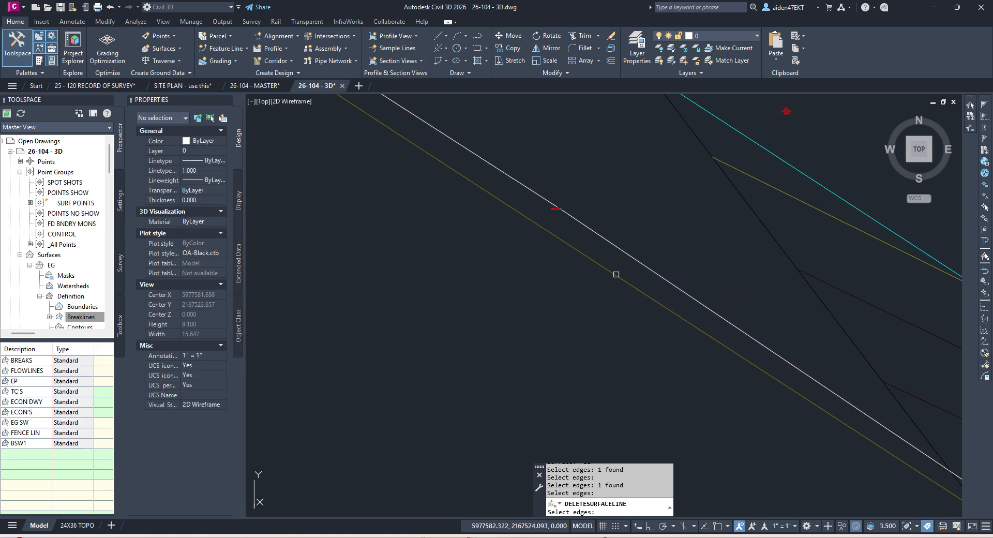
scroll(564, 216, "down", 6)
scroll(627, 209, "down", 5)
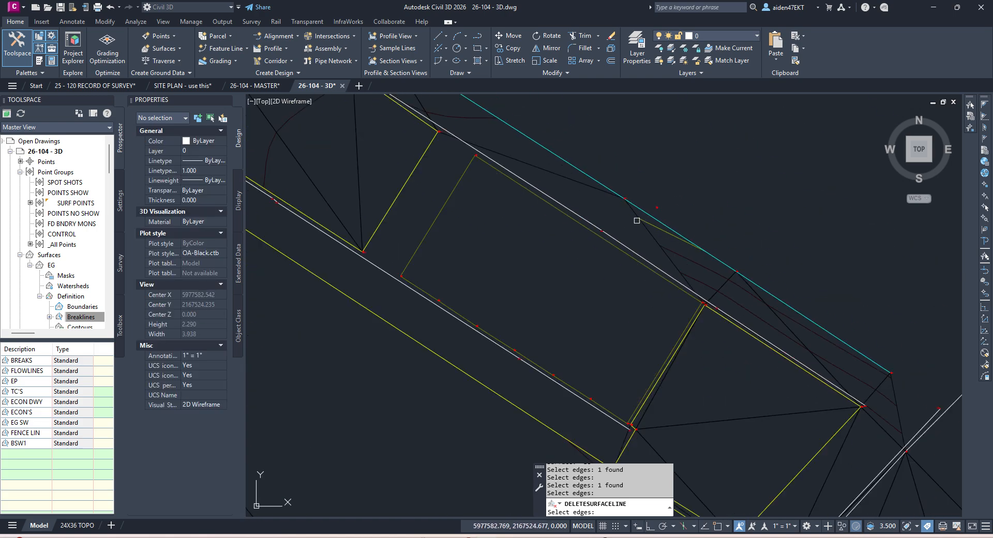
middle_click_drag(639, 234, 696, 283)
key("Escape")
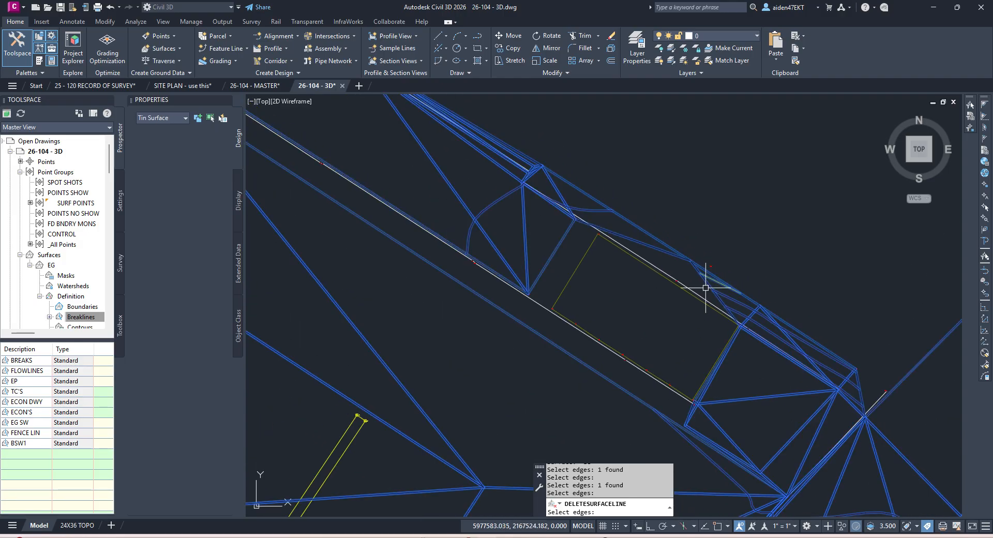
Step: Start adding a new edge to the EG surface, then cancel it
left_click(570, 211)
left_click(233, 47)
left_click(375, 100)
scroll(705, 266, "up", 8)
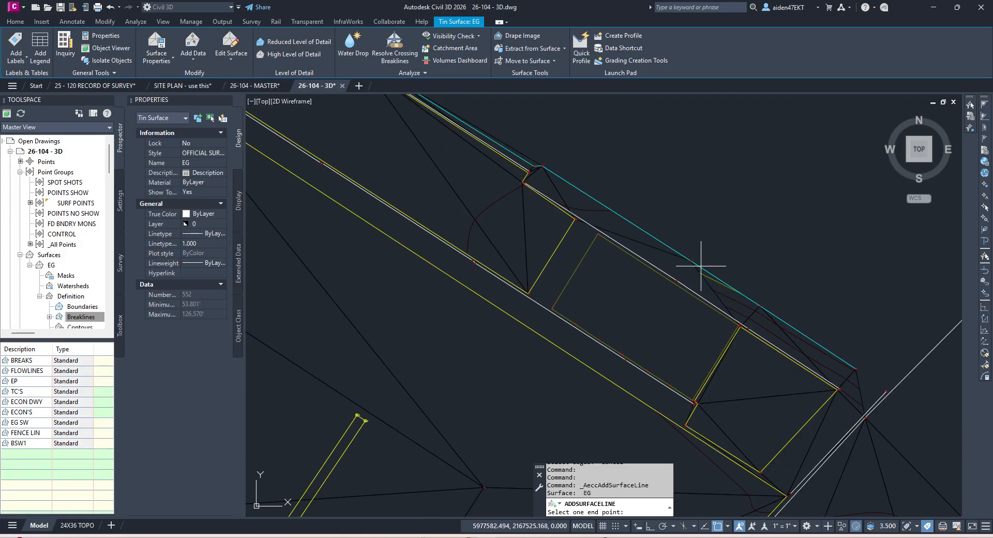
scroll(724, 315, "down", 2)
key("Escape")
scroll(690, 284, "up", 2)
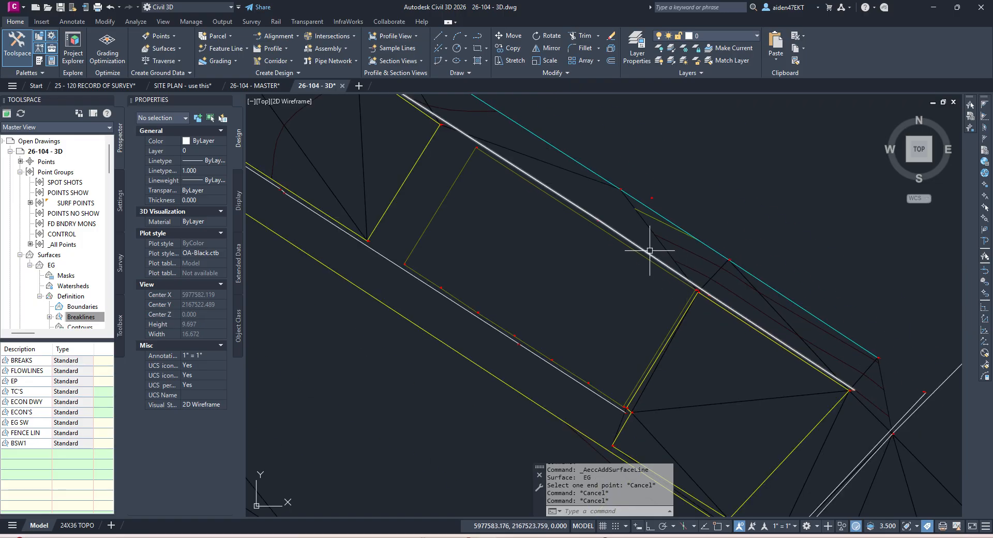
Step: Select the RWAL wall 3D polyline
left_click(650, 251)
scroll(754, 328, "down", 2)
scroll(615, 258, "up", 3)
scroll(592, 195, "up", 5)
scroll(607, 225, "down", 7)
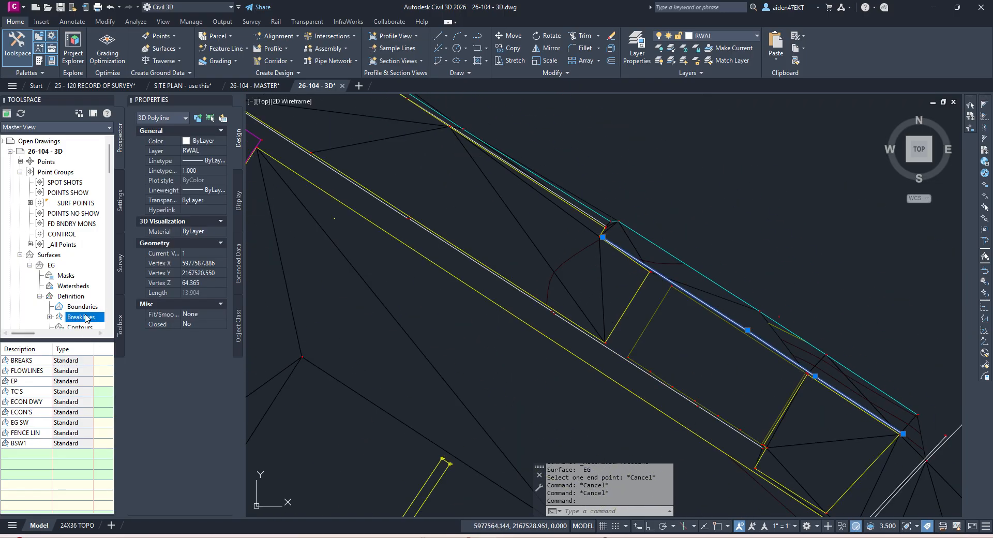
Step: Add the wall polyline as the TW EAST breakline and delete stray edges beside it
type("TW EAST")
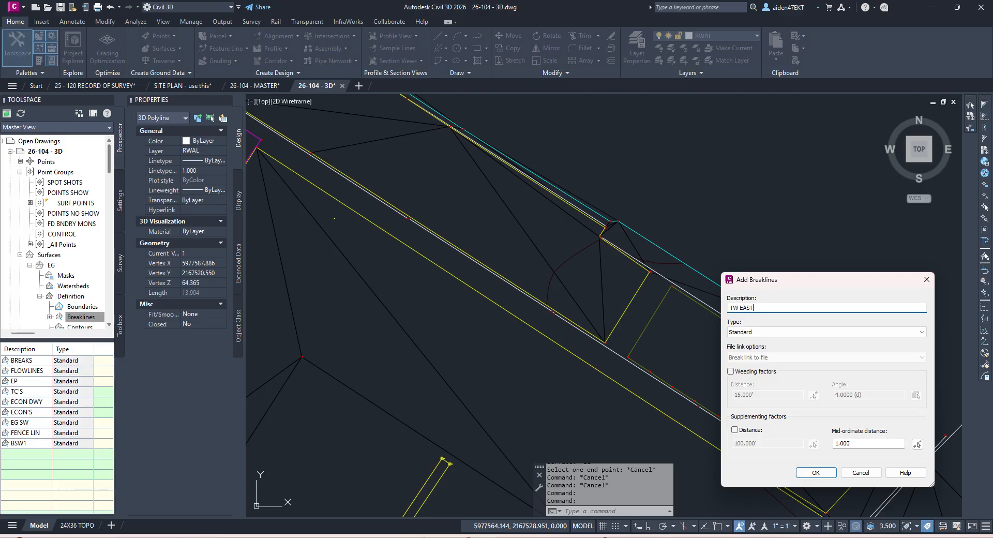
key("Return")
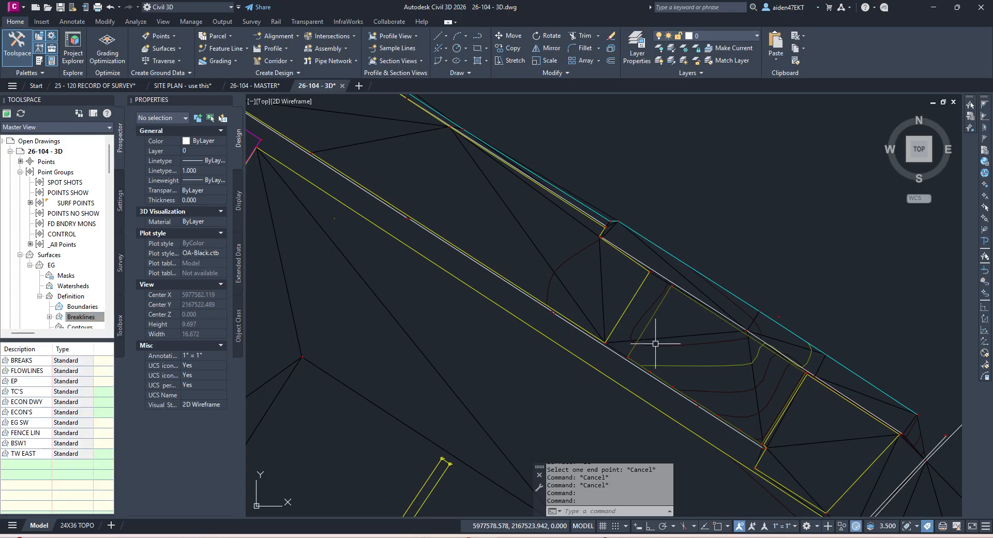
left_click(670, 339)
left_click(230, 52)
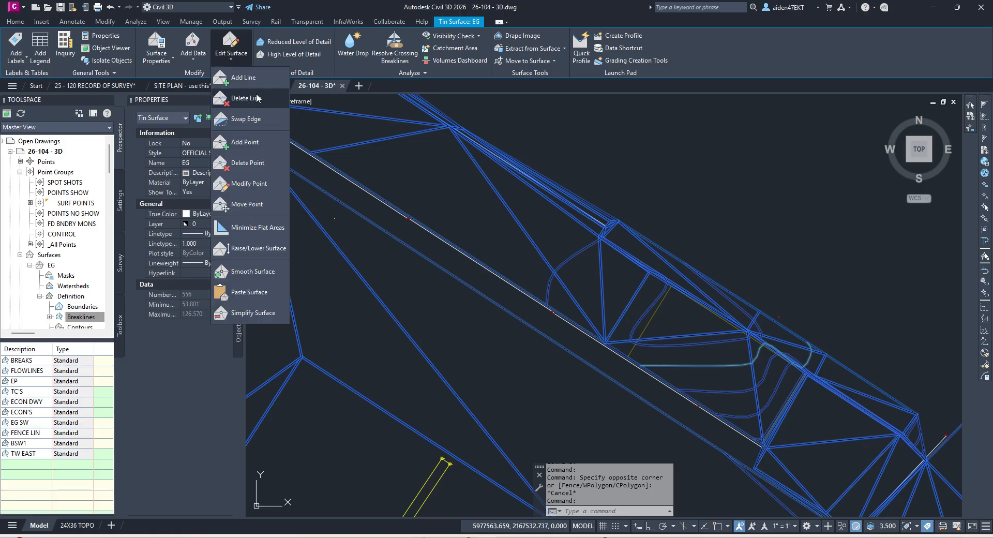
left_click(274, 122)
left_click(799, 374)
key("Escape")
right_click(759, 387)
key("Escape")
key("Escape")
right_click(735, 376)
left_click(800, 222)
right_click(757, 401)
left_click(692, 340)
left_click(661, 326)
right_click(659, 326)
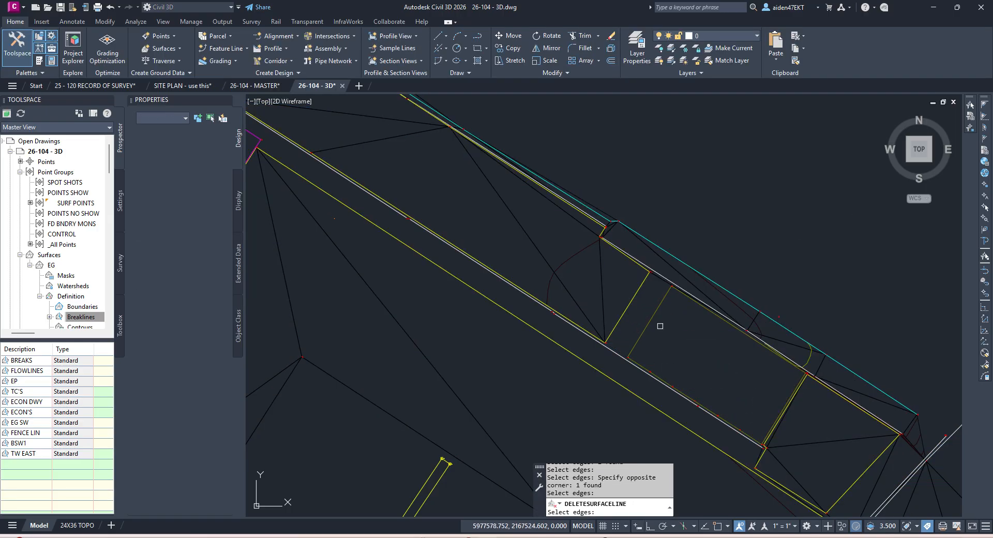
right_click(574, 294)
Step: Delete the thin black stray edge near the wall jog
middle_click_drag(727, 365, 603, 302)
scroll(705, 313, "up", 3)
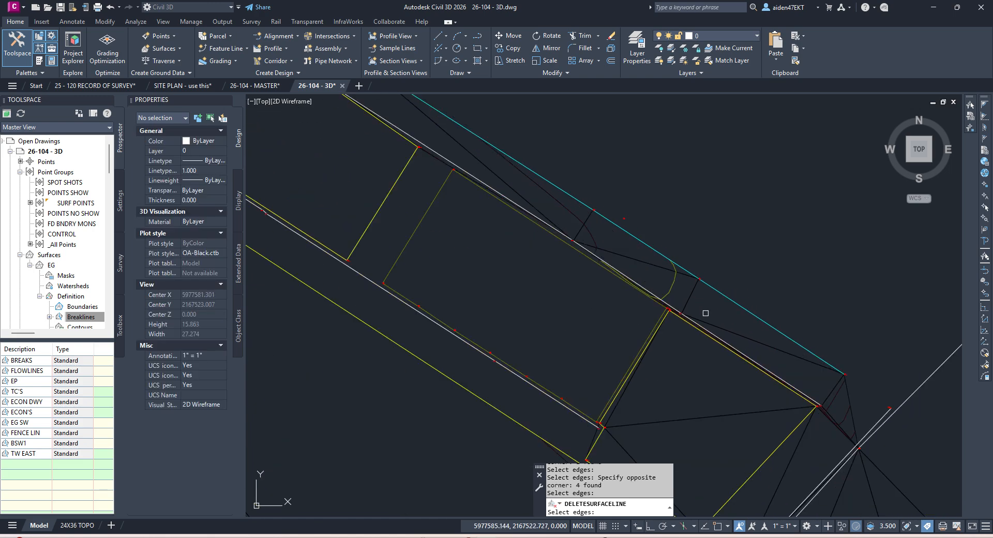
scroll(740, 342, "up", 10)
middle_click_drag(673, 334, 648, 293)
scroll(716, 362, "up", 4)
key("Escape")
right_click(711, 367)
left_click(713, 370)
left_click(710, 366)
key("Escape")
key("Escape")
right_click(712, 361)
left_click(803, 376)
scroll(766, 372, "down", 8)
middle_click_drag(650, 282, 793, 392)
scroll(584, 243, "up", 4)
left_click(585, 240)
key("Return")
Step: Inspect the yellow jog vertices, end the deletion, and save the drawing
scroll(590, 252, "down", 8)
middle_click_drag(536, 228, 639, 294)
scroll(569, 230, "up", 7)
scroll(509, 247, "up", 5)
scroll(524, 266, "down", 8)
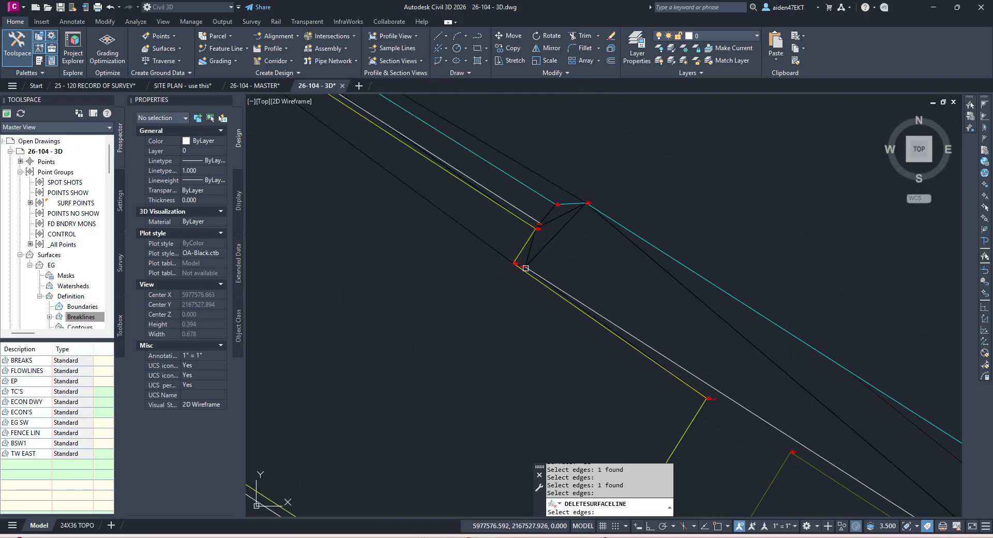
scroll(496, 258, "down", 6)
key("Escape")
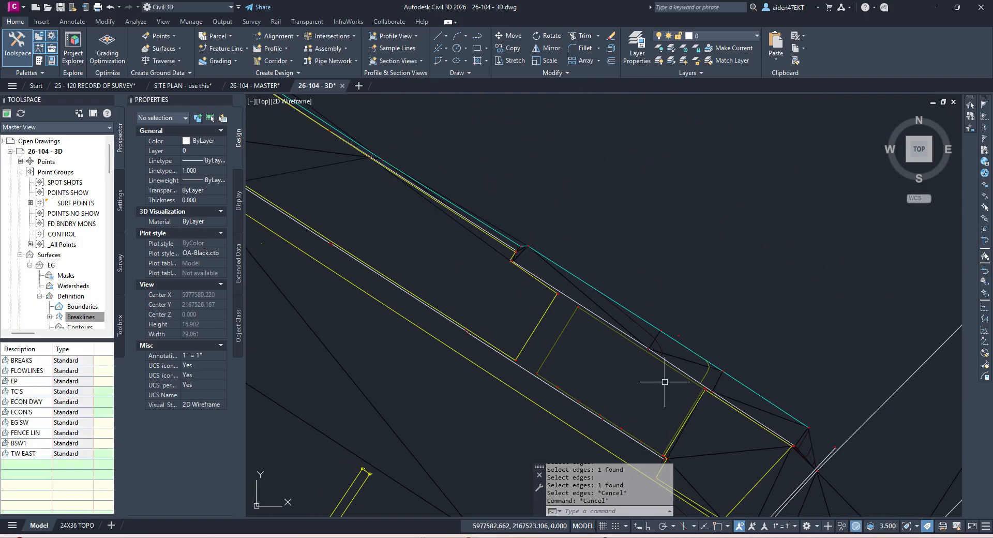
key("ctrl+s")
Step: Start a Swap Edge on the EG surface near the wall corner, then cancel it
mouse_move(788, 418)
middle_mouse_down()
mouse_move(727, 323)
mouse_move(675, 269)
middle_mouse_up()
scroll(707, 335, "up", 4)
scroll(695, 329, "down", 8)
scroll(689, 316, "up", 8)
scroll(636, 297, "up", 4)
left_click(615, 281)
left_click(193, 52)
left_click(228, 54)
left_click(232, 119)
key("Escape")
key("Escape")
key("Escape")
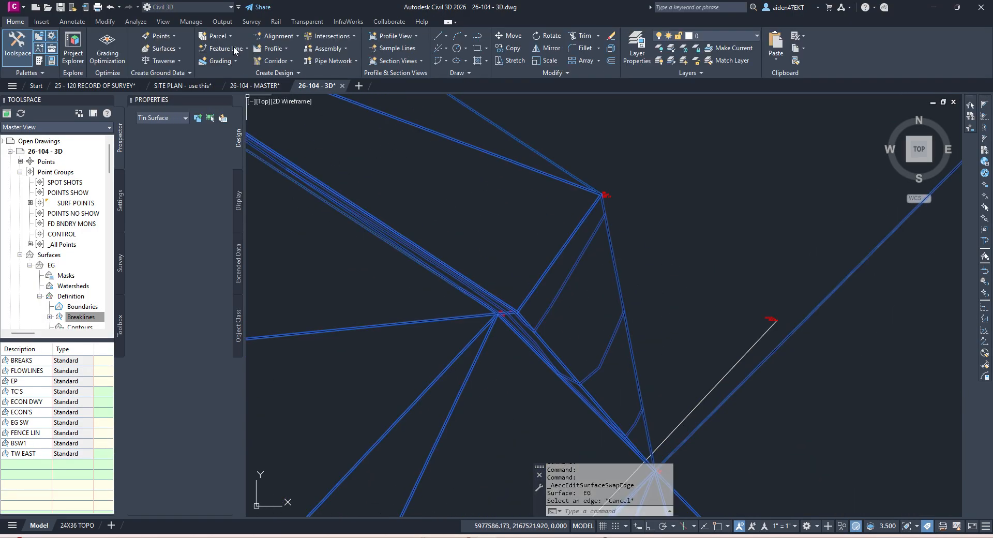
Step: Delete a stray EG edge near the road and save the drawing
left_click(614, 287)
left_click(228, 54)
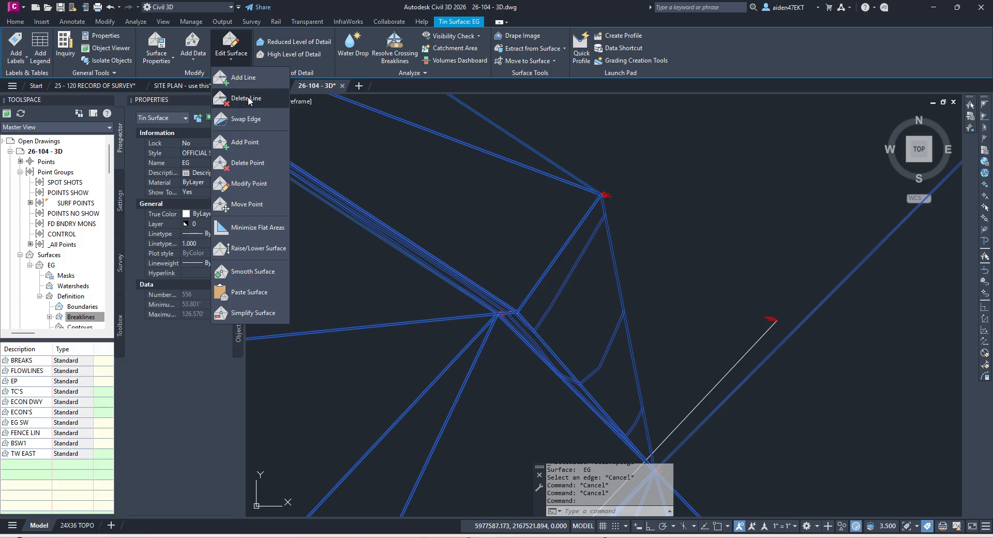
left_click(233, 106)
scroll(499, 309, "up", 4)
scroll(458, 297, "down", 4)
left_click(523, 335)
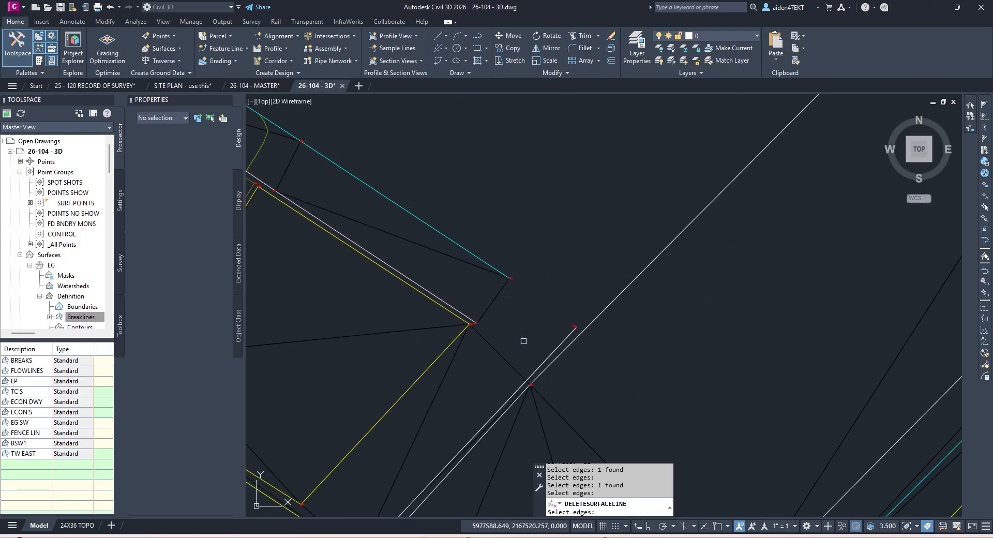
scroll(557, 318, "up", 3)
key("Escape")
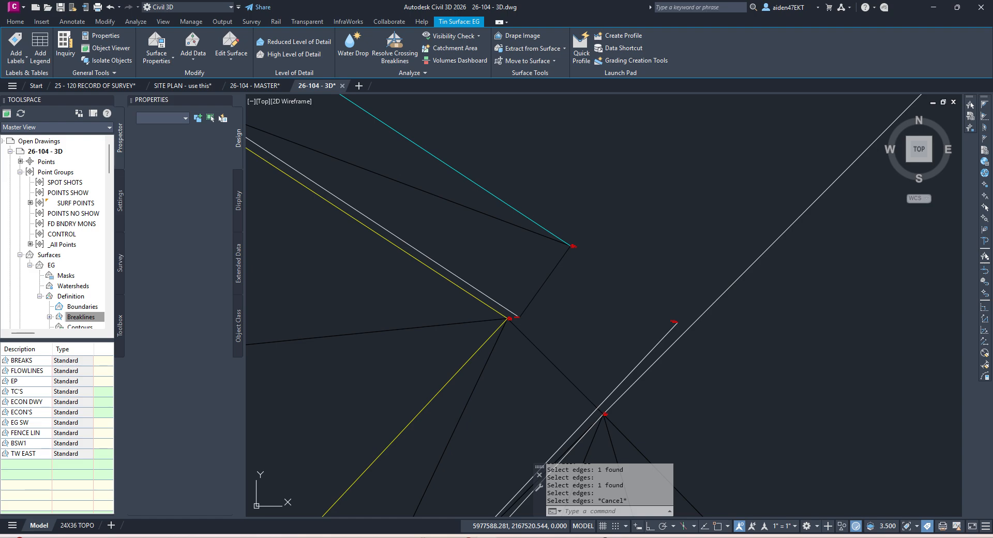
scroll(560, 316, "down", 5)
key("ctrl+s")
scroll(574, 332, "up", 5)
key("Escape")
Step: Pan and zoom to the yellow linework corner east of the road
scroll(611, 289, "down", 3)
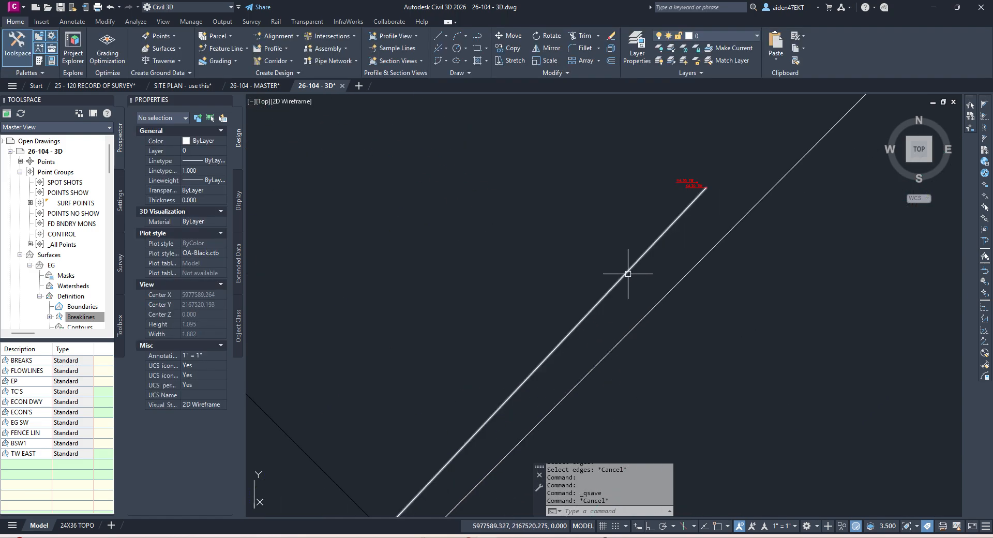
scroll(532, 343, "down", 5)
middle_click_drag(531, 344, 671, 314)
scroll(671, 315, "up", 10)
scroll(665, 311, "down", 8)
scroll(758, 288, "down", 5)
scroll(724, 243, "up", 2)
scroll(837, 211, "up", 2)
key("Escape")
left_click(848, 208)
left_click(843, 209)
key("Escape")
key("Escape")
Step: Delete two stray EG edges east of the road and save the drawing
left_click(844, 211)
left_click(235, 48)
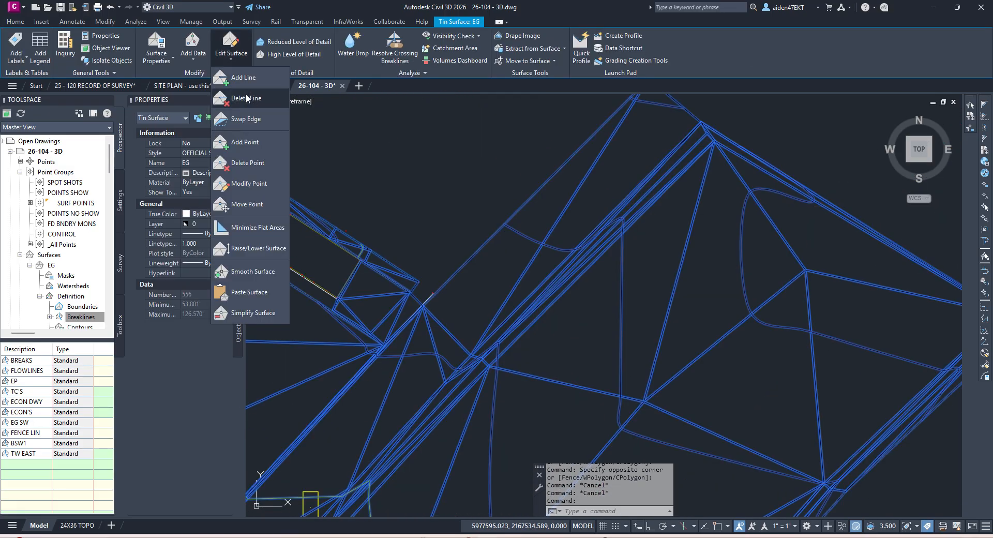
left_click(241, 99)
left_click(839, 208)
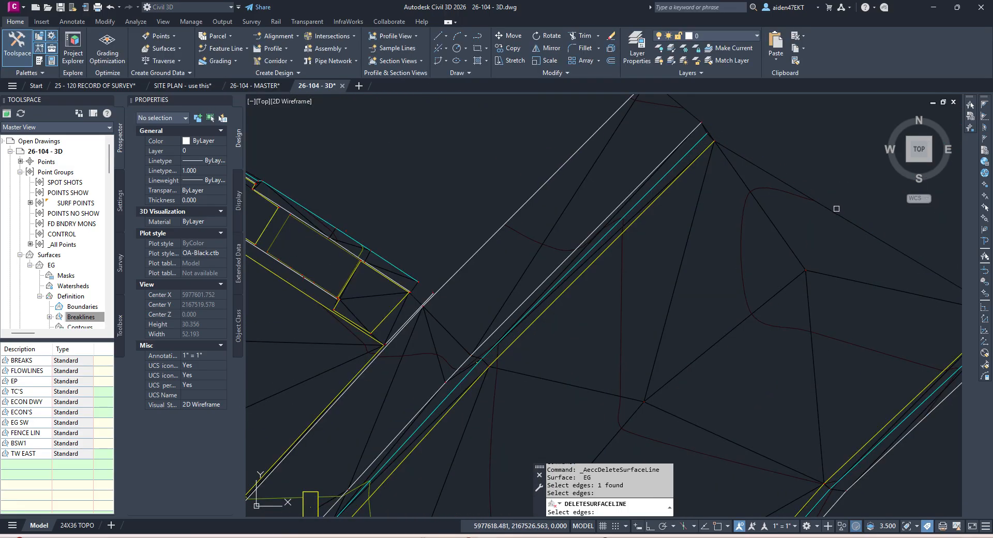
middle_click_drag(835, 213, 678, 174)
left_click(706, 184)
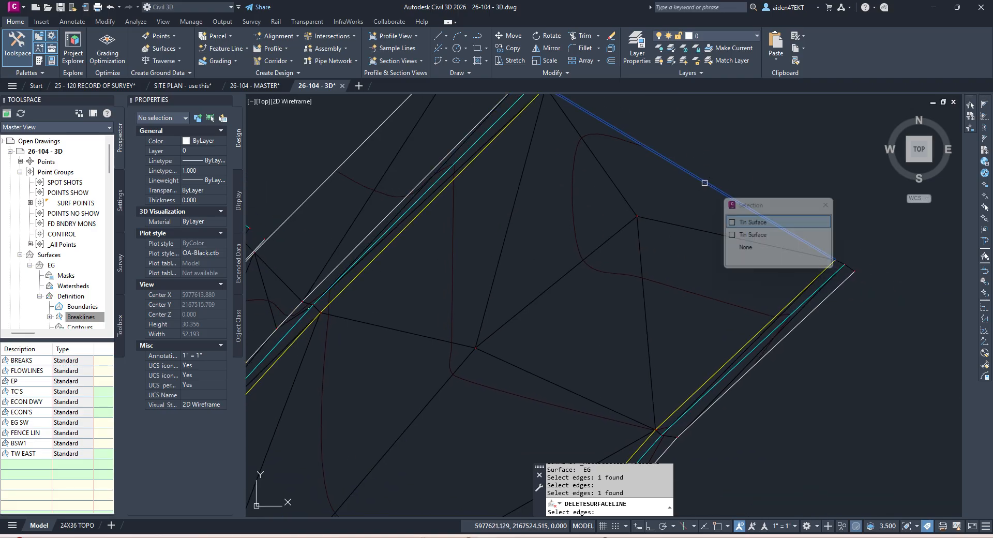
key("Return")
key("Escape")
key("Escape")
key("ctrl+s")
scroll(698, 191, "down", 4)
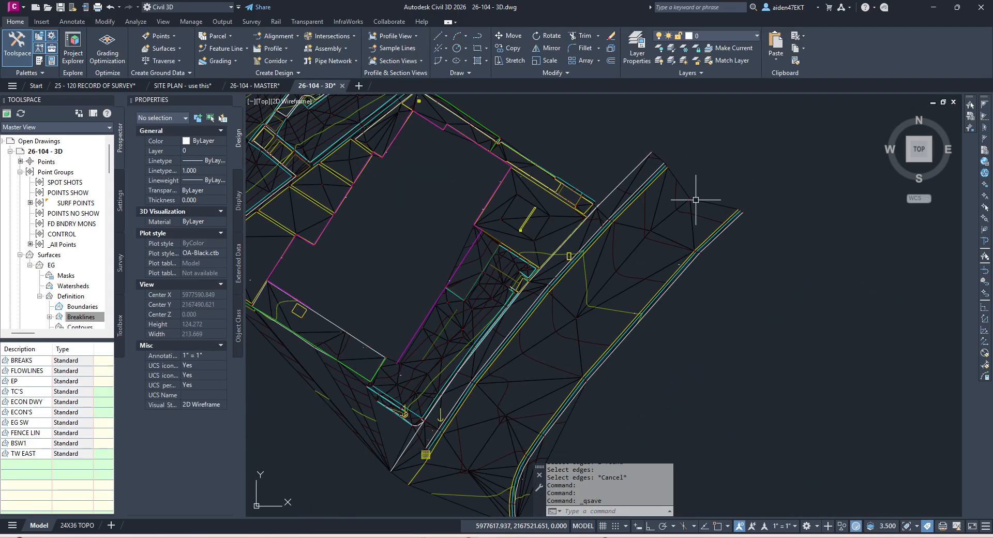
Step: Delete a stray EG triangle edge along the southern curb line with Delete Line, then save
scroll(711, 204, "up", 3)
scroll(603, 377, "up", 3)
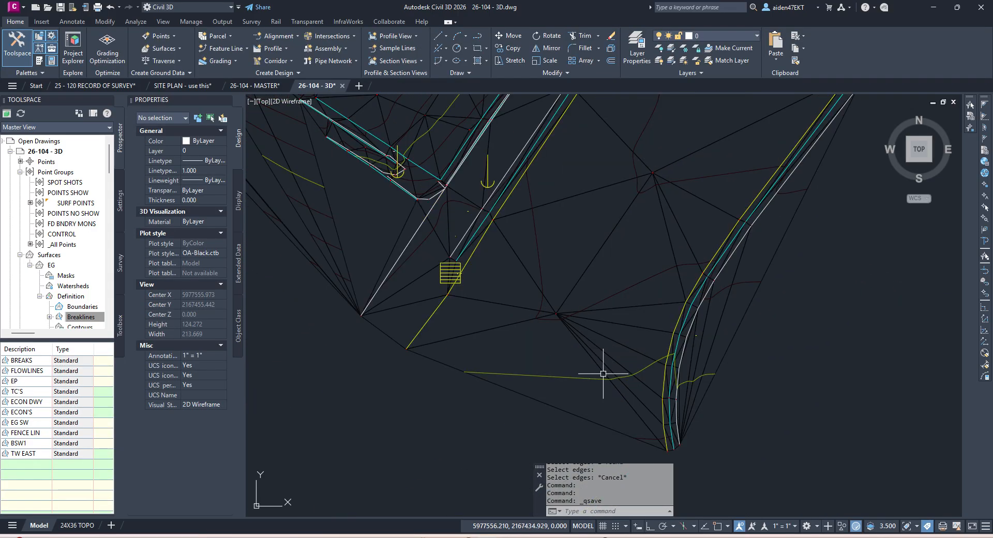
middle_click_drag(494, 411, 545, 338)
left_click(545, 337)
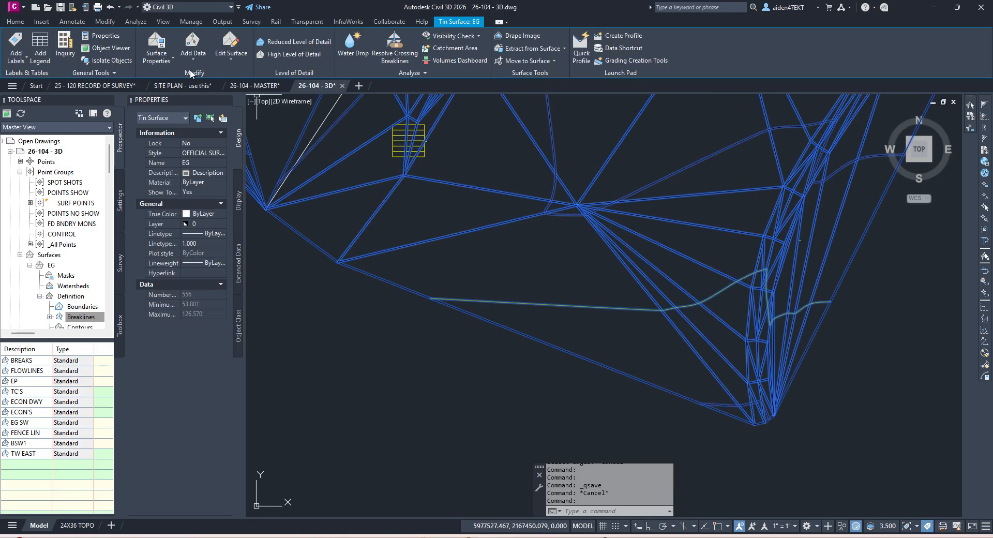
left_click(231, 50)
left_click(245, 101)
left_click(553, 346)
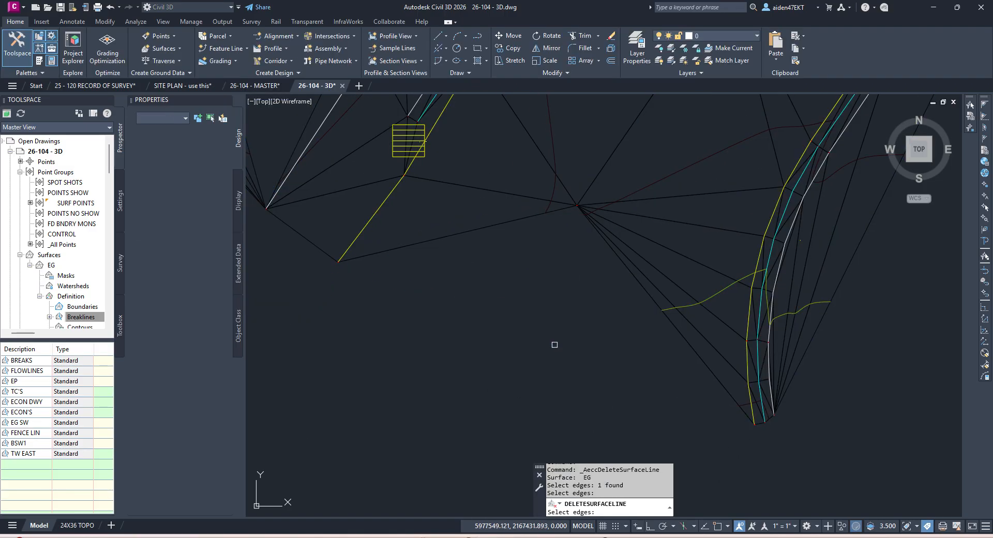
key("Escape")
scroll(710, 365, "down", 4)
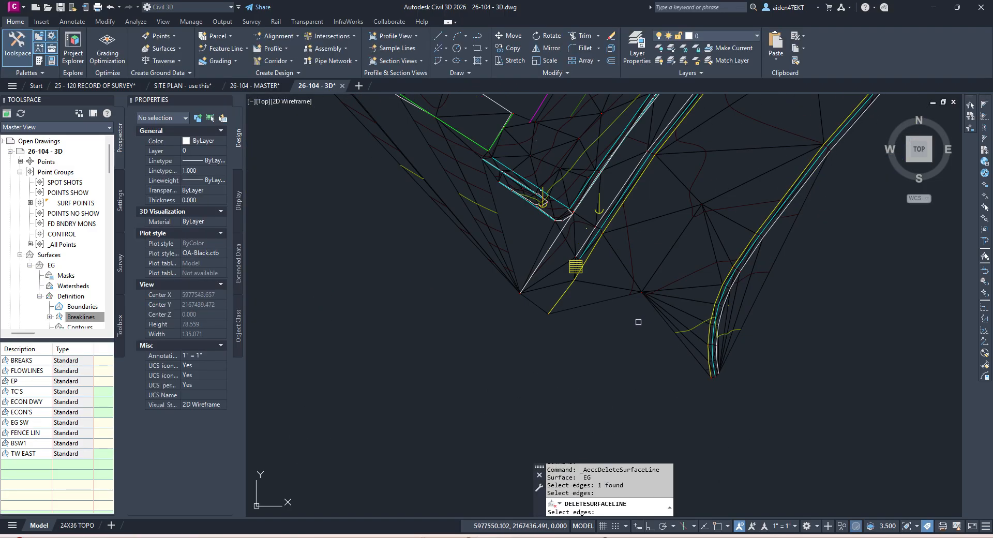
left_click(643, 361)
key("Escape")
key("ctrl+s")
Step: Delete several more stray outer triangle edges from the EG surface near the curb
left_click(764, 333)
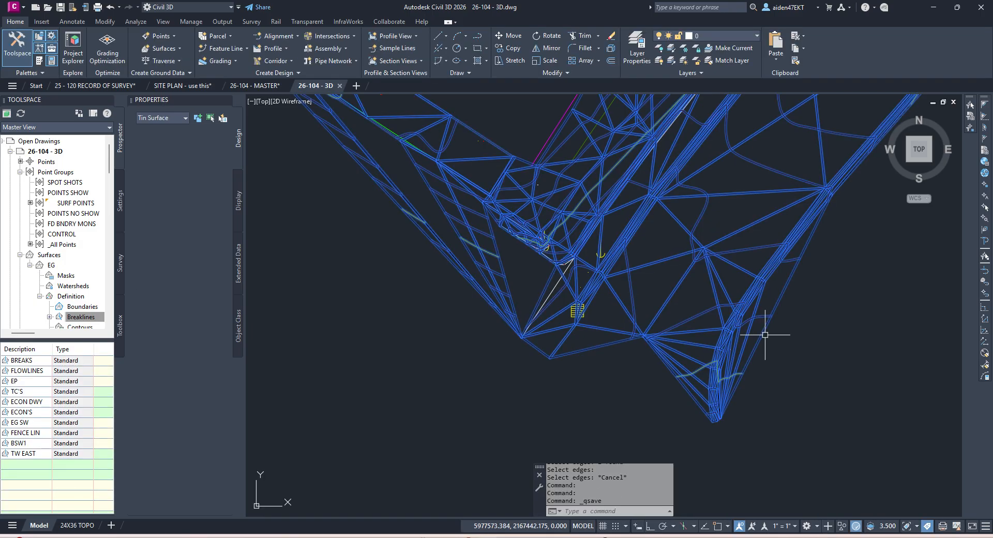
left_click(231, 49)
left_click(245, 100)
left_click(755, 337)
left_click(754, 344)
left_click(755, 342)
key("Return")
left_click(741, 345)
scroll(741, 345, "up", 6)
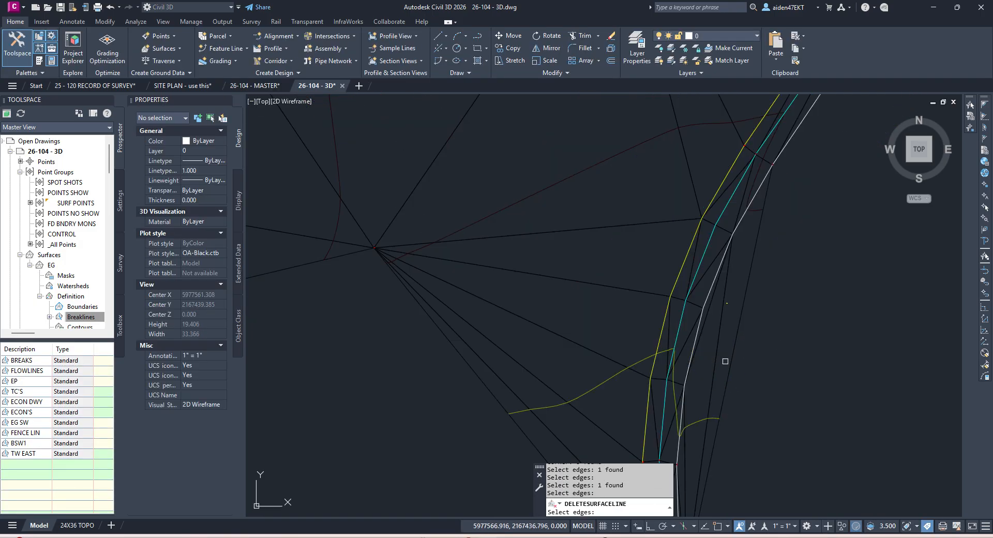
key("Return")
Step: Remove ten stray edges with one crossing window, end the command, and save the drawing
key("Return")
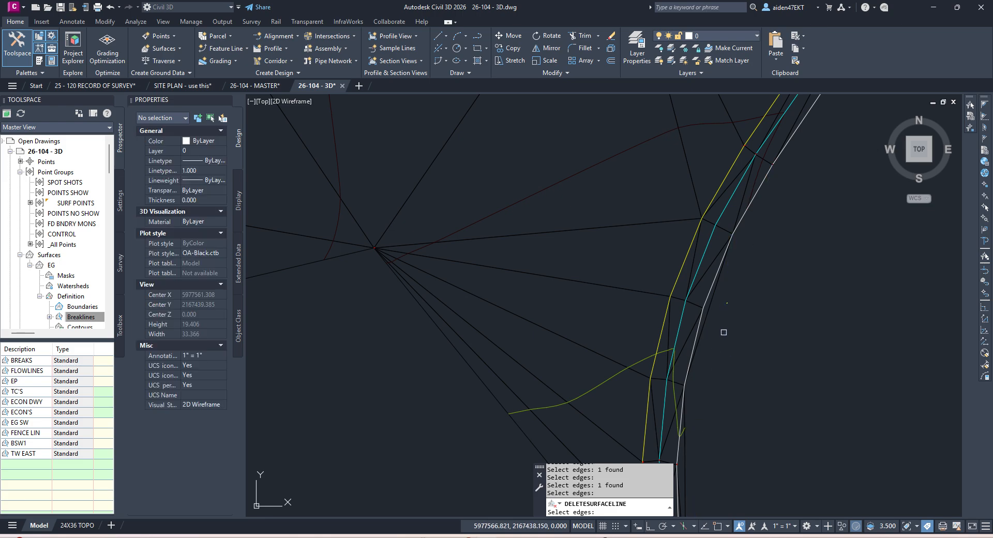
scroll(630, 283, "down", 8)
left_click(590, 284)
left_click(547, 290)
key("Return")
scroll(532, 235, "down", 2)
middle_click_drag(531, 236, 562, 322)
scroll(562, 322, "up", 2)
key("Escape")
key("Escape")
key("ctrl+s")
middle_click_drag(559, 249, 660, 392)
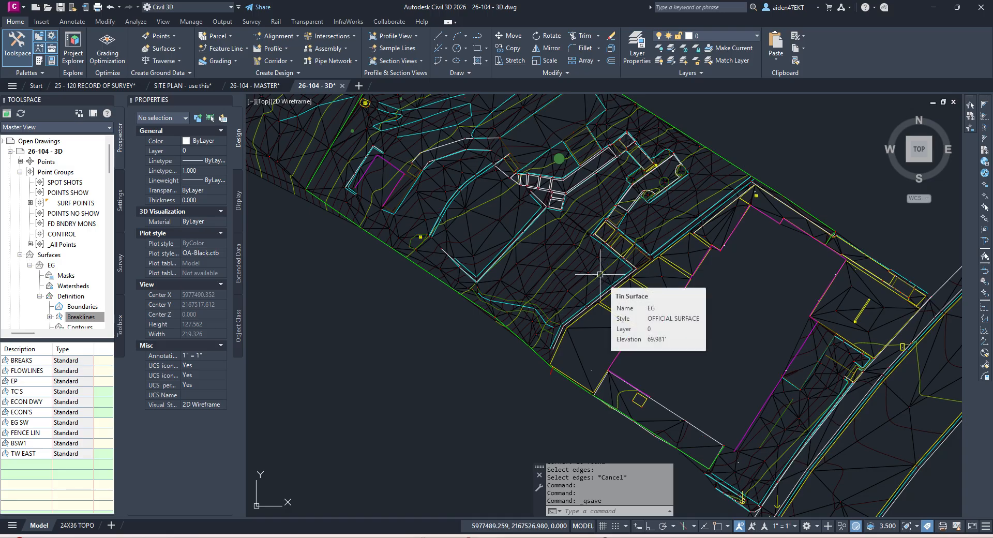
Step: Delete two stray EG edges cutting across a rectangular pad beside the road
key("Escape")
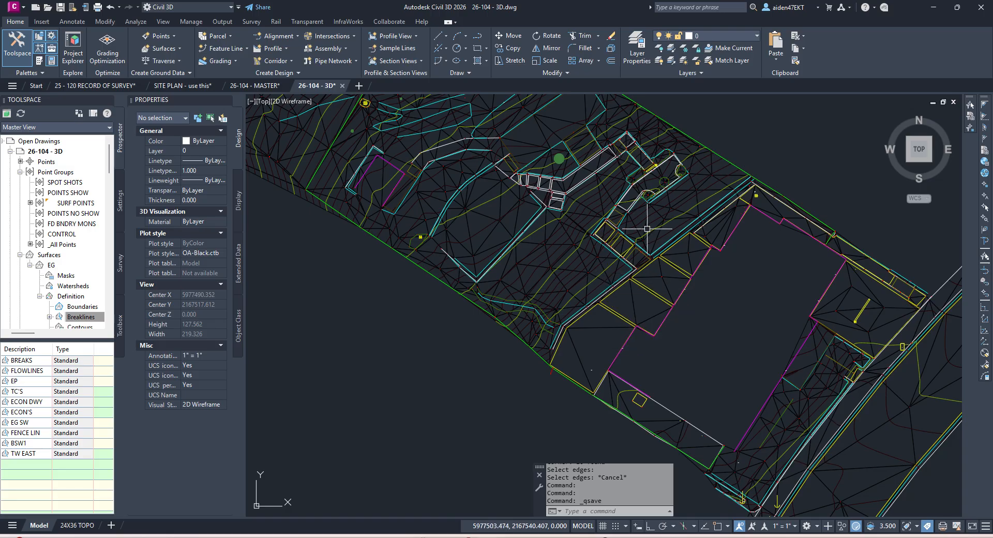
scroll(600, 274, "up", 3)
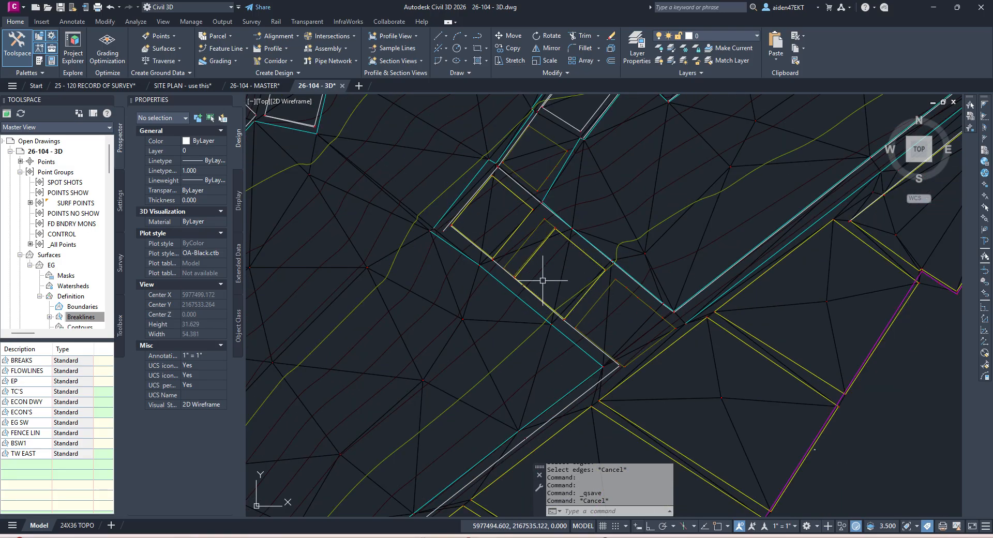
mouse_move(498, 188)
middle_mouse_down()
mouse_move(565, 284)
mouse_move(604, 300)
middle_mouse_up()
mouse_move(665, 225)
middle_mouse_down()
mouse_move(597, 298)
mouse_move(649, 206)
middle_mouse_up()
scroll(692, 363, "up", 4)
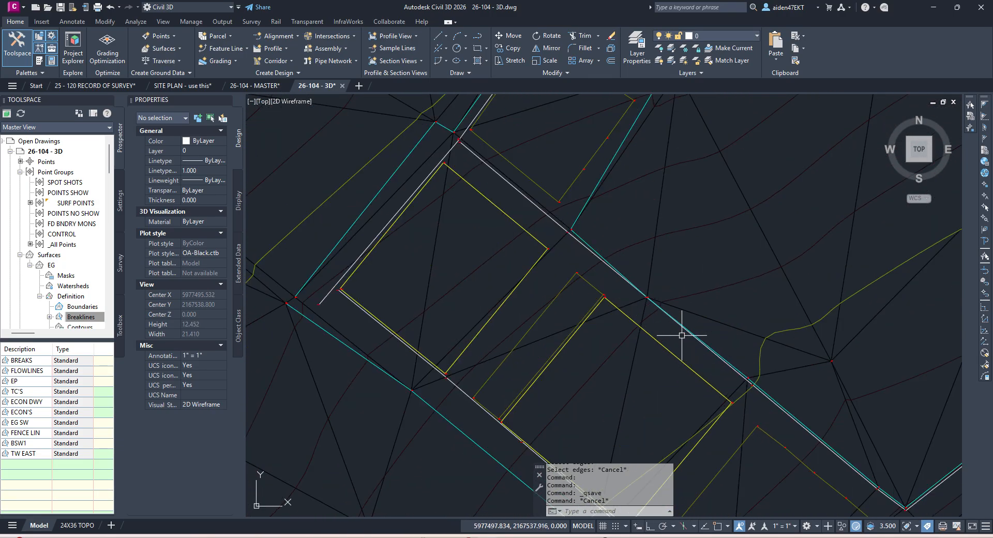
left_click(667, 313)
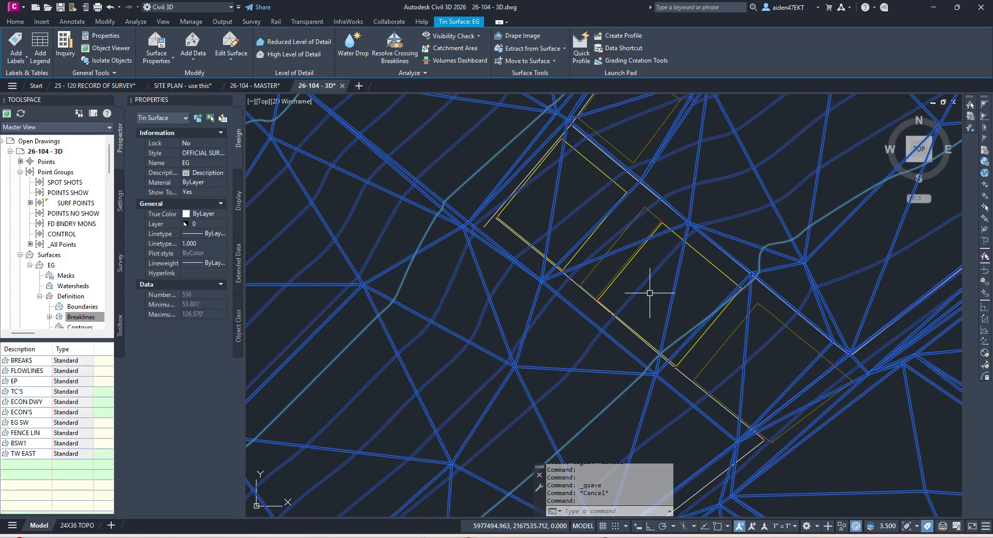
left_click(236, 53)
left_click(247, 96)
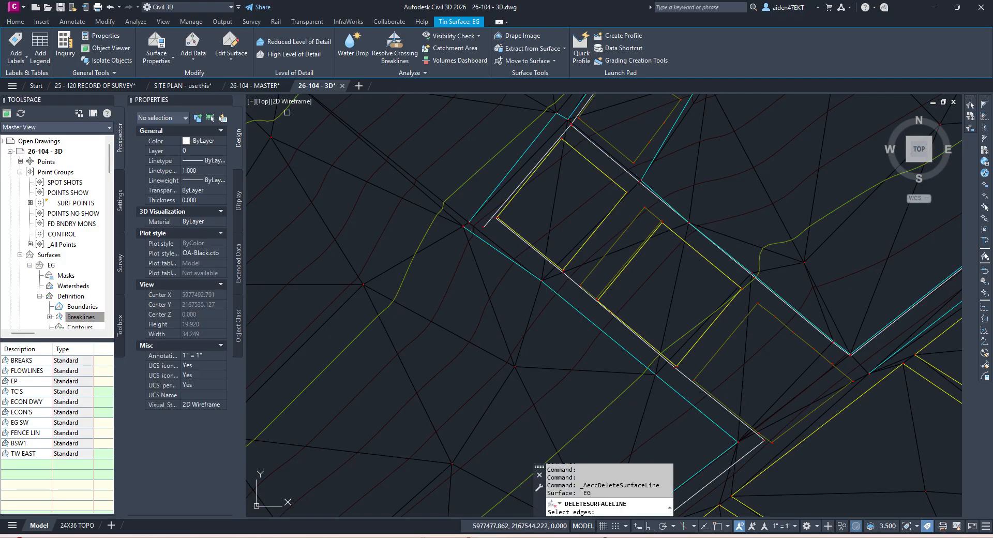
left_click(673, 298)
left_click(682, 343)
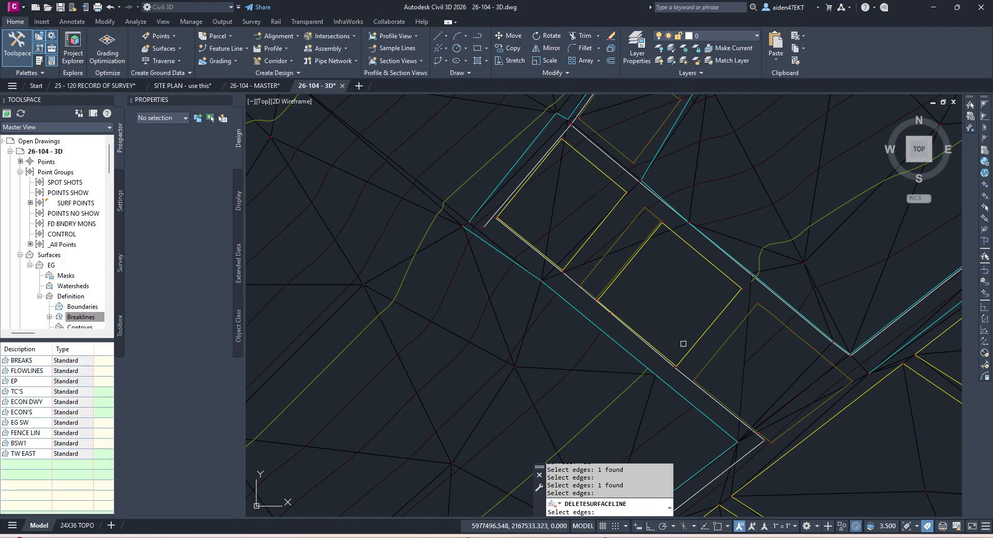
key("Return")
Step: Delete another stray pad edge from the EG surface and rerun Delete Line
middle_click_drag(777, 359, 694, 293)
left_click(718, 311)
key("Return")
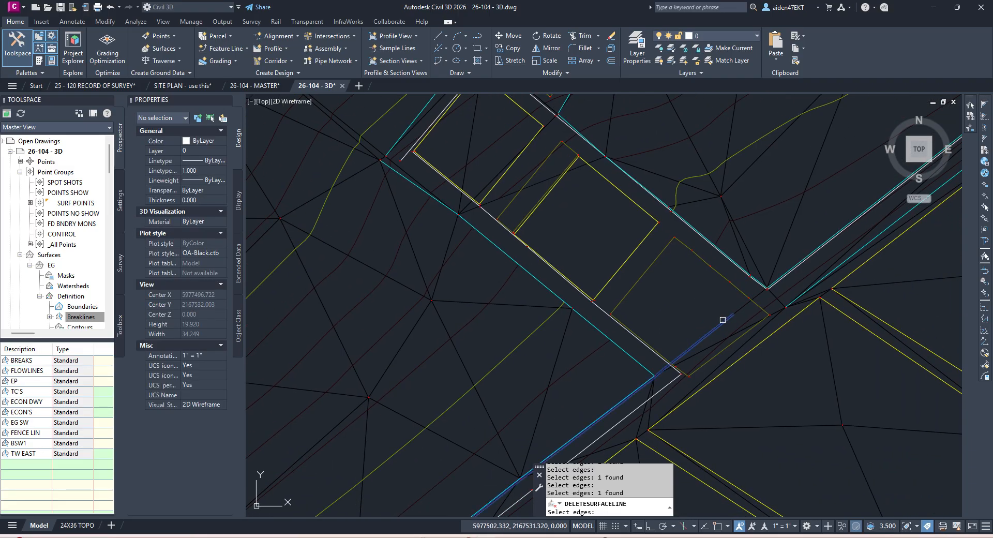
key("Escape")
key("Escape")
right_click(704, 304)
left_click(732, 310)
Step: Remove three stray edges with a crossing window over the pads, then save the drawing
scroll(610, 222, "up", 2)
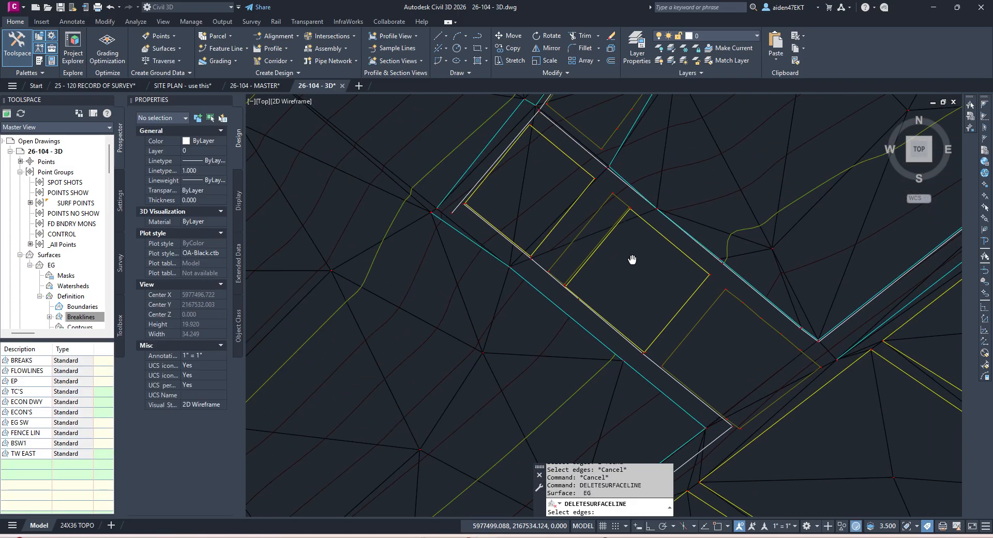
left_click(543, 248)
left_click(490, 219)
key("Return")
right_click(535, 242)
left_click(545, 244)
scroll(543, 269, "down", 2)
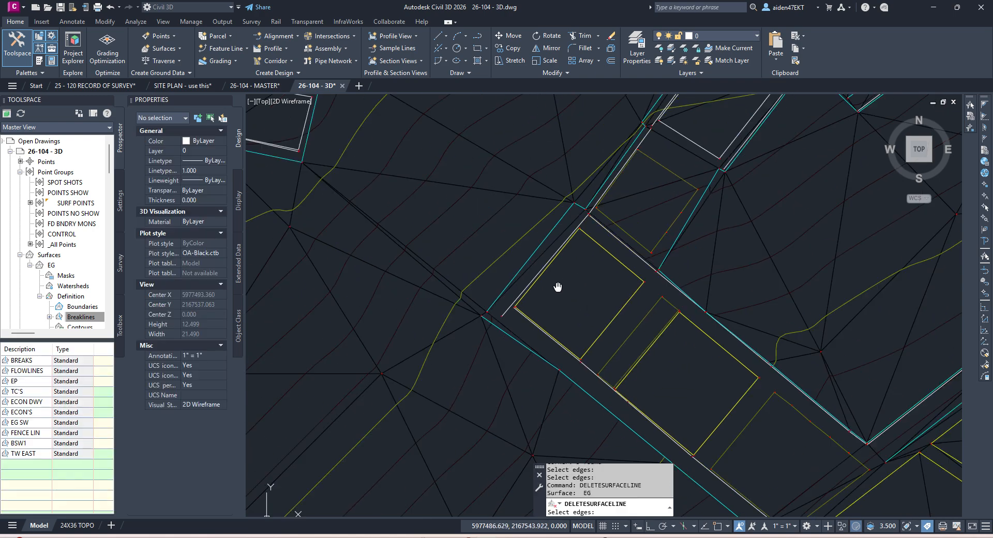
key("Escape")
right_click(594, 271)
left_click(603, 278)
key("Escape")
left_click(539, 269)
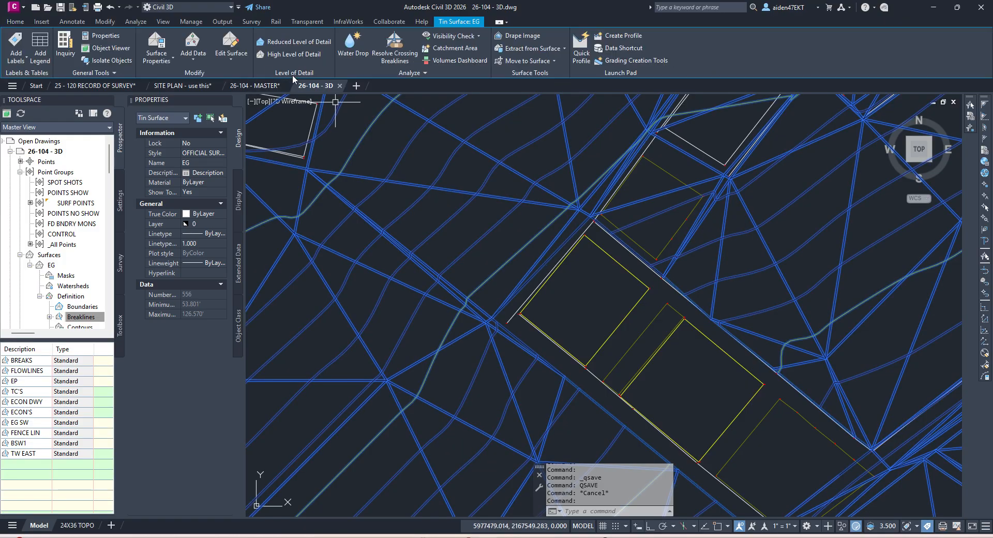
Step: Delete a stray EG edge near the narrow outline by the road, then save
left_click(237, 51)
left_click(248, 101)
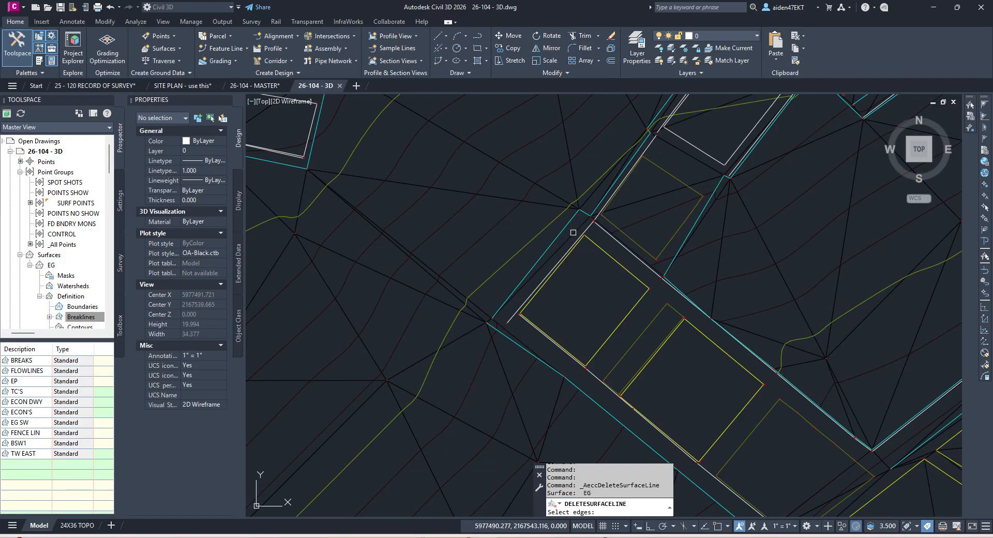
scroll(568, 219, "up", 4)
left_click(605, 227)
scroll(605, 226, "down", 2)
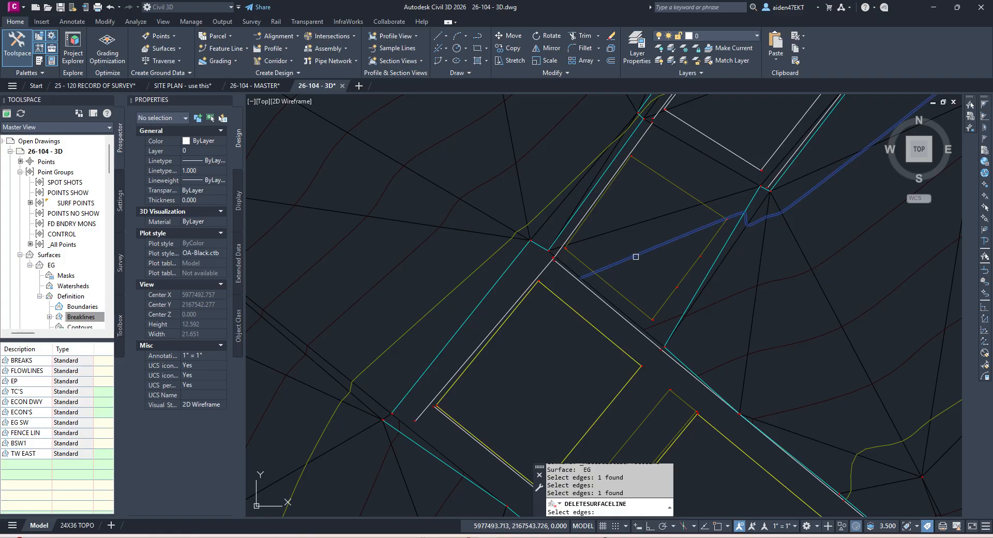
scroll(600, 253, "down", 2)
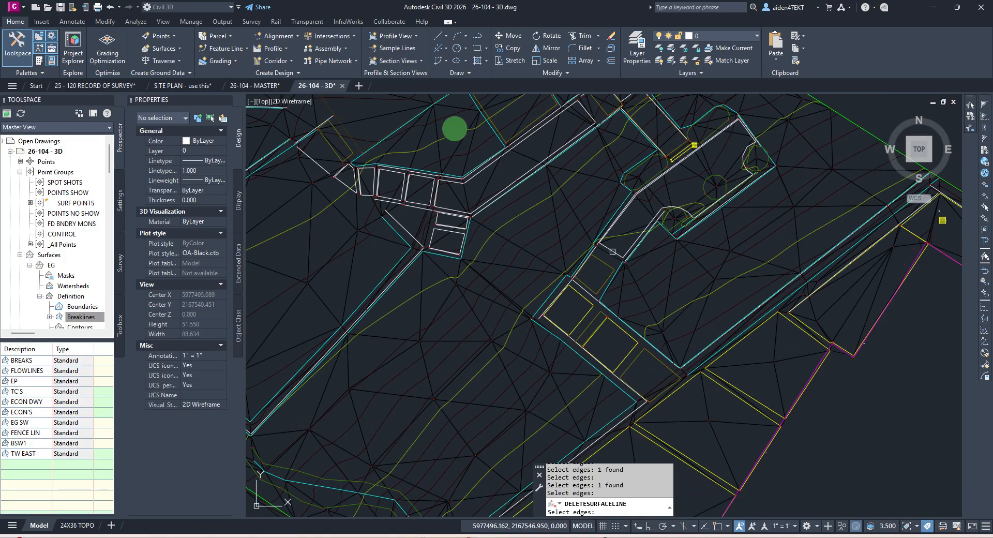
key("Return")
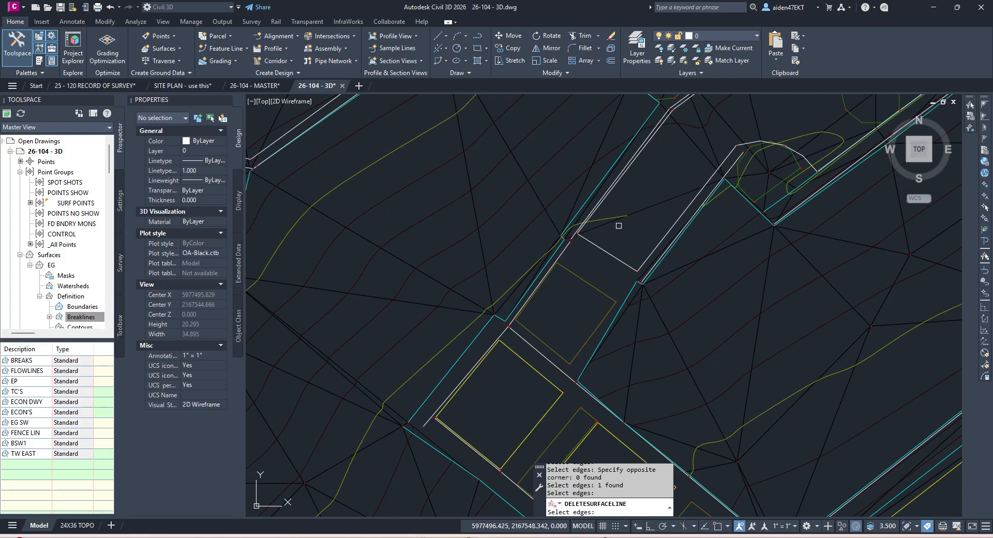
middle_click_drag(644, 205, 614, 248)
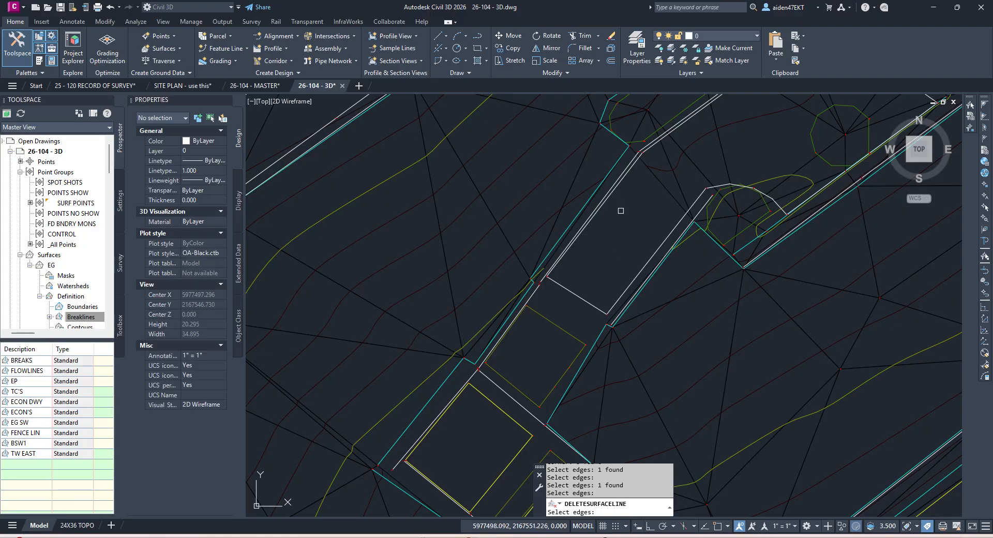
scroll(623, 211, "up", 4)
key("Escape")
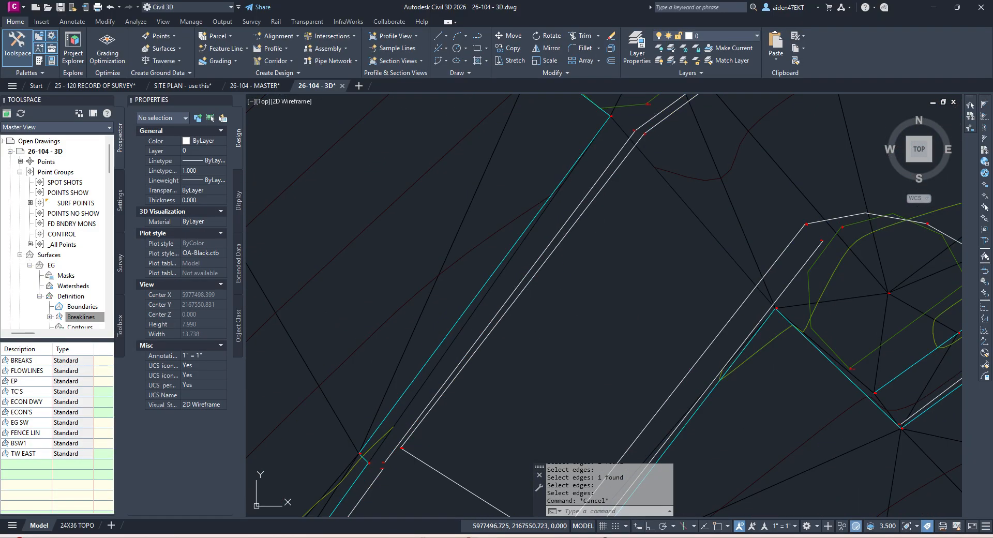
middle_click_drag(397, 438, 486, 344)
key("ctrl+s")
Step: Start another EG edge deletion, cancel it, and select the closed 3D polyline outline
left_click(516, 294)
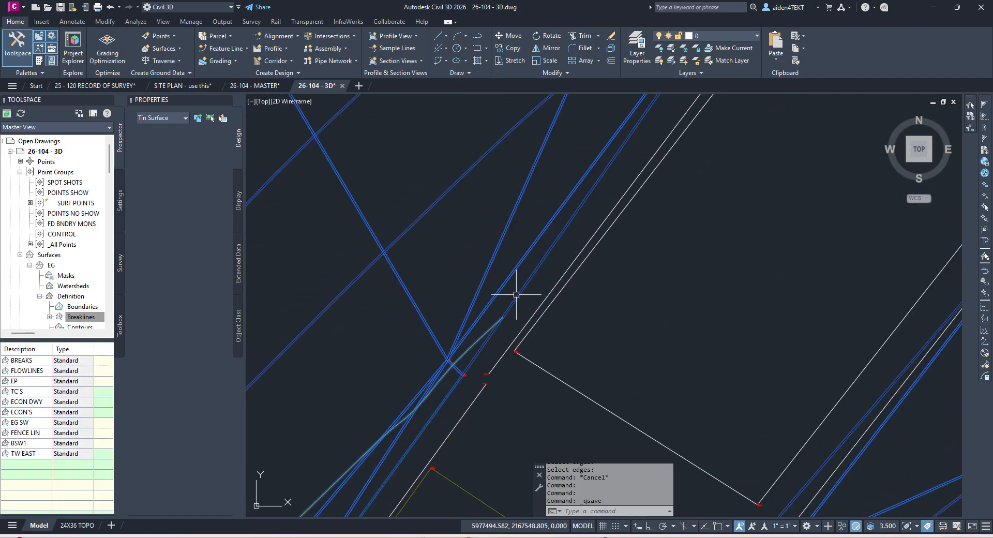
scroll(540, 301, "down", 6)
middle_click_drag(561, 192, 498, 238)
left_click(231, 55)
left_click(272, 111)
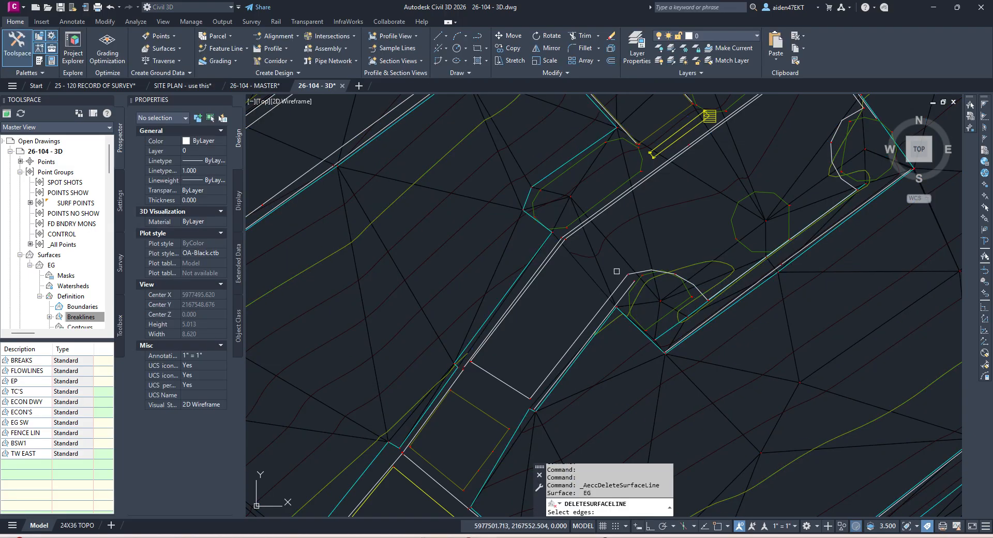
middle_click_drag(587, 308, 607, 287)
key("Escape")
key("Escape")
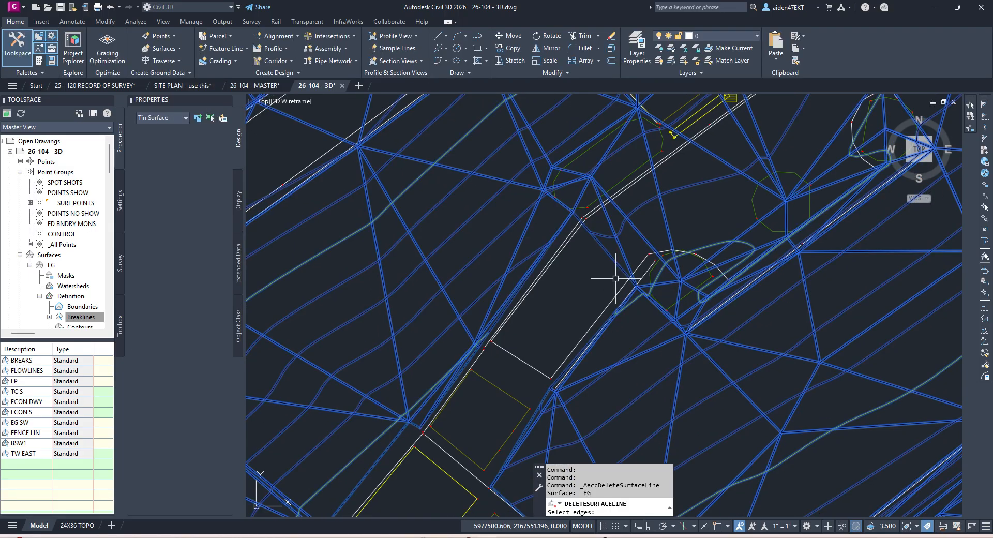
left_click(616, 297)
middle_click_drag(720, 211, 615, 341)
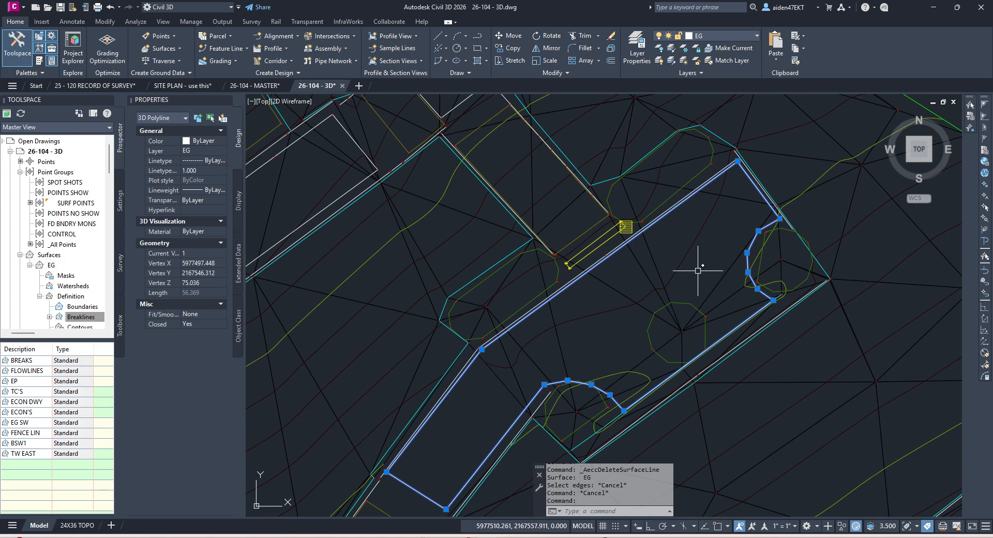
Step: Pan and zoom toward the arc of the closed 3D polyline outline
middle_click_drag(757, 315, 797, 238)
scroll(648, 356, "up", 4)
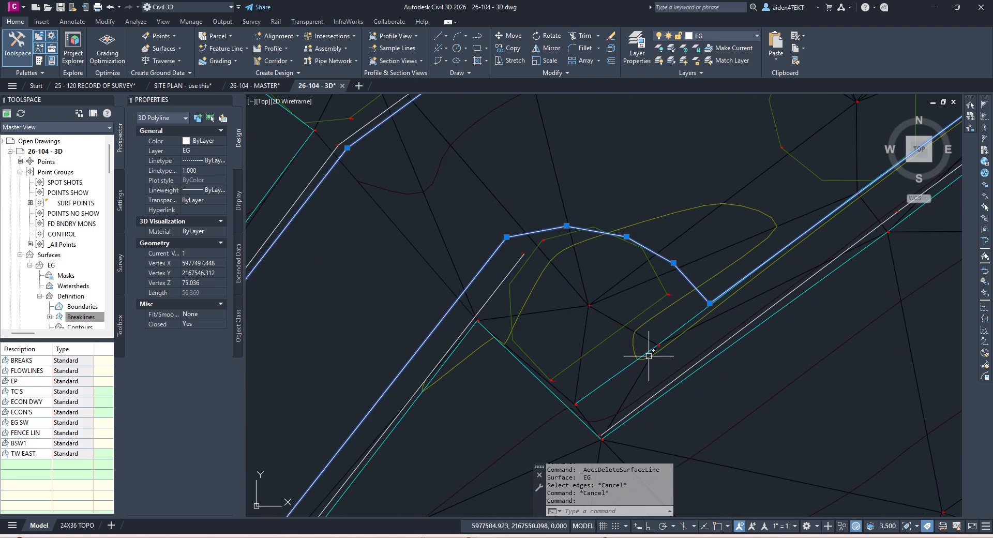
scroll(684, 318, "down", 4)
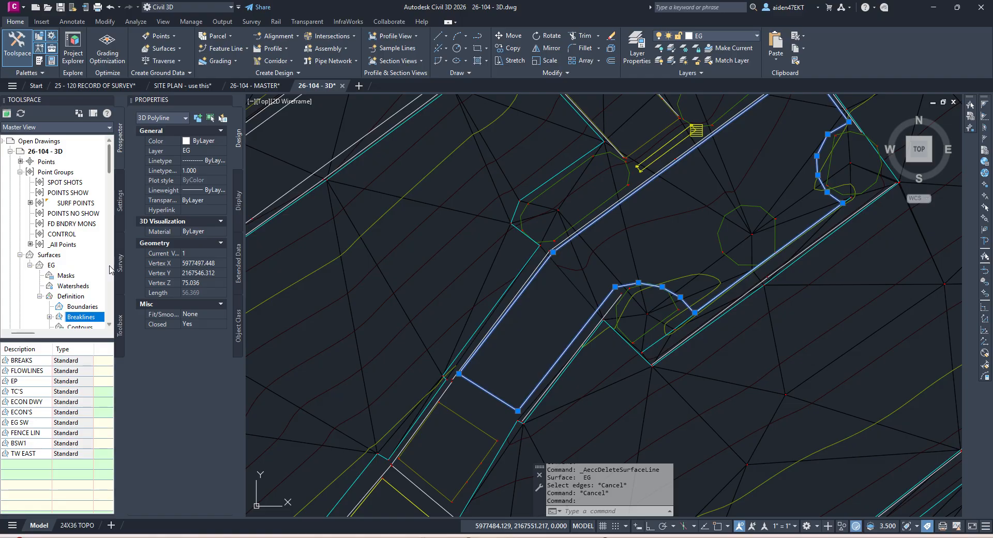
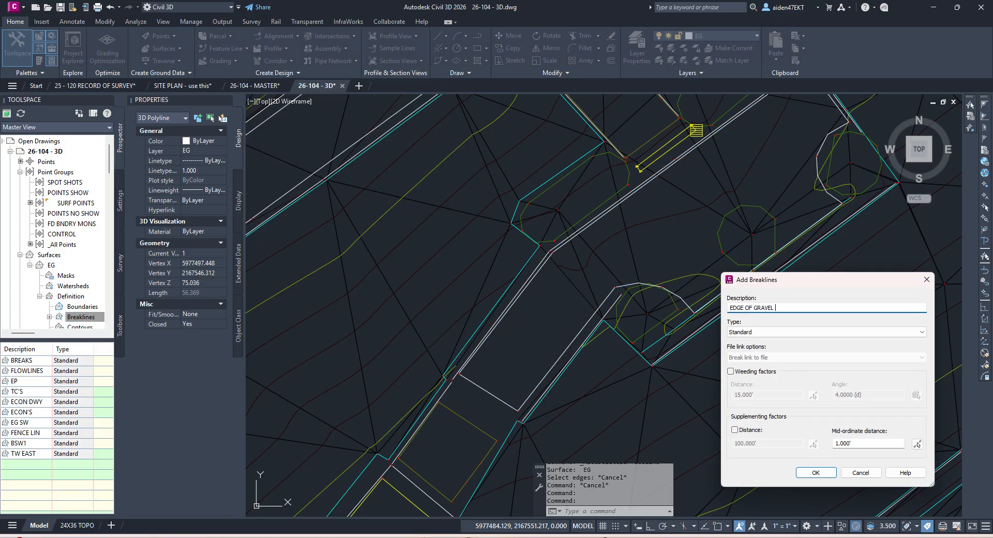
Step: Confirm the EDGE OF GRAVEL breakline as type Standard on the EG surface
key("Return")
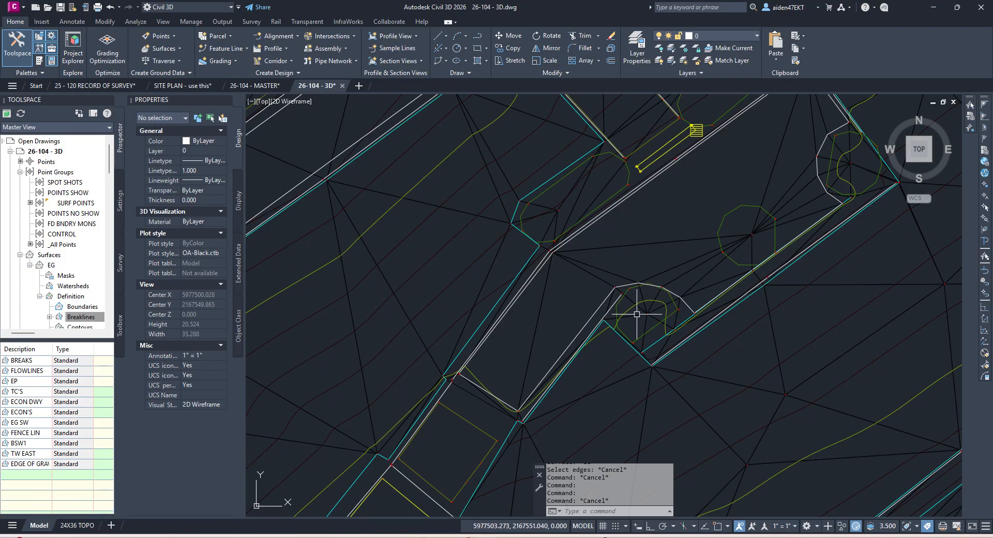
scroll(642, 314, "up", 4)
key("Escape")
key("Escape")
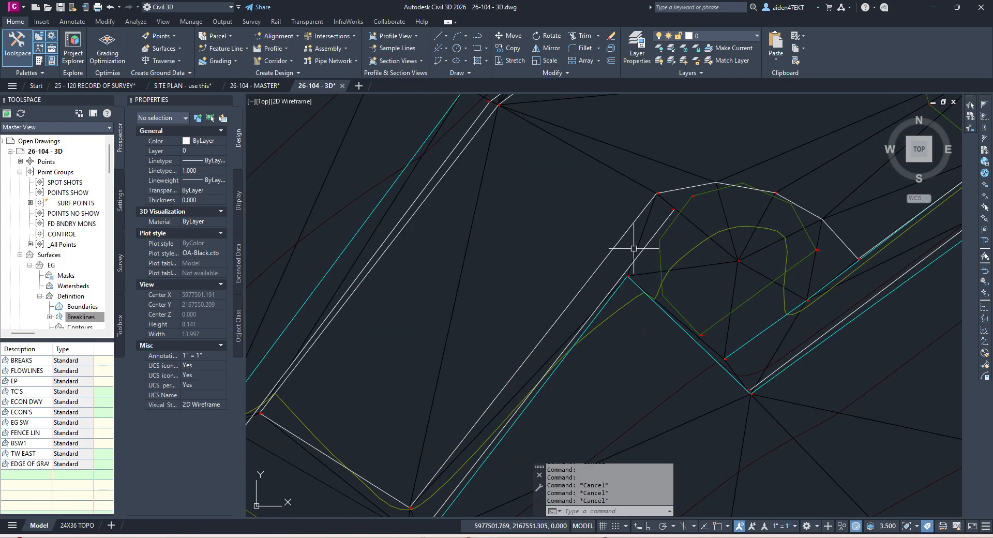
Step: Delete the EG triangle edges inside the first octagon beside the gravel edge
left_click(641, 238)
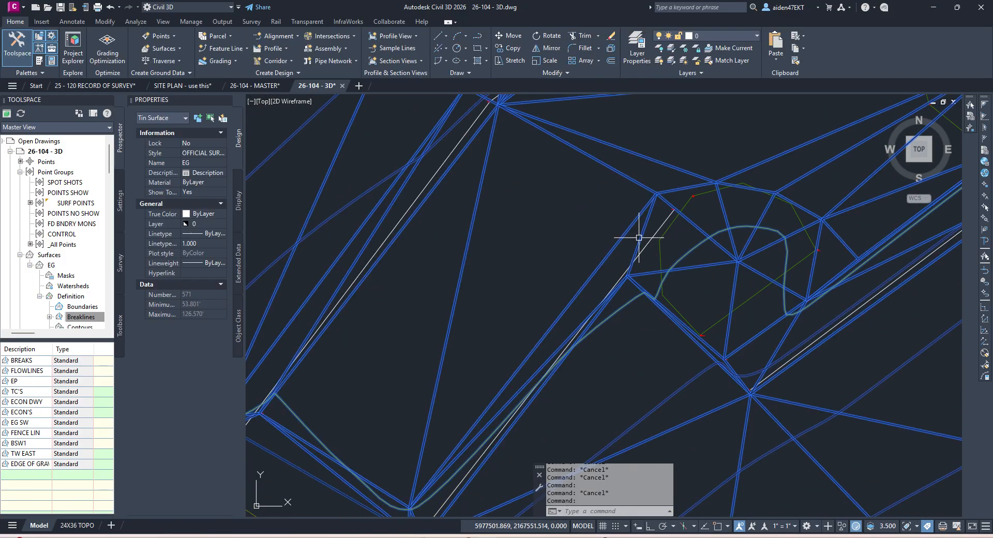
left_click(231, 54)
left_click(251, 122)
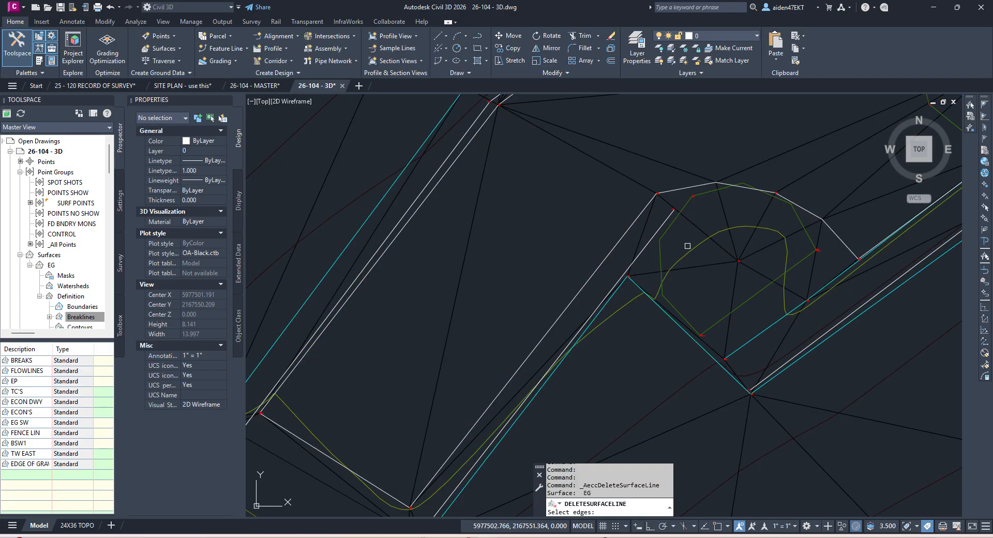
key("Return")
left_click(713, 283)
left_click(697, 255)
key("Return")
left_click(760, 282)
left_click(734, 245)
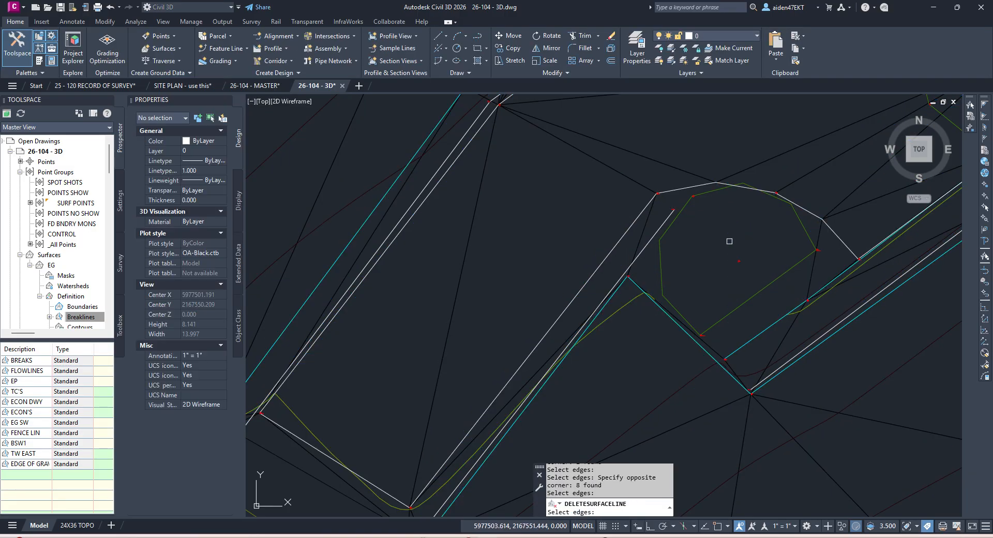
left_click(811, 275)
key("Return")
Step: Pan to the lower octagon and end the edge deletion
scroll(810, 274, "down", 5)
mouse_move(862, 229)
middle_mouse_down()
mouse_move(805, 259)
mouse_move(736, 266)
mouse_move(634, 312)
middle_mouse_up()
scroll(736, 266, "up", 5)
scroll(711, 268, "down", 5)
scroll(708, 265, "up", 2)
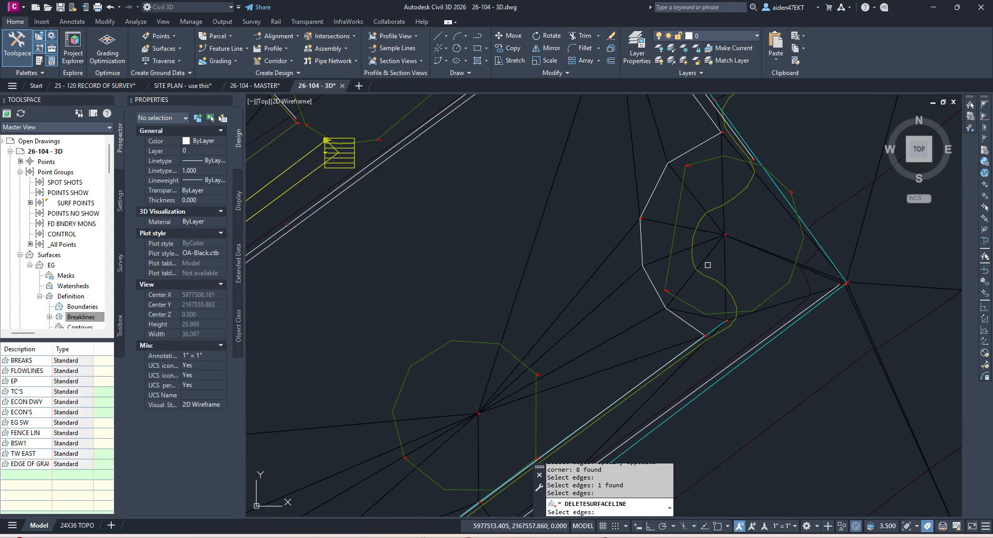
middle_click_drag(499, 359, 578, 310)
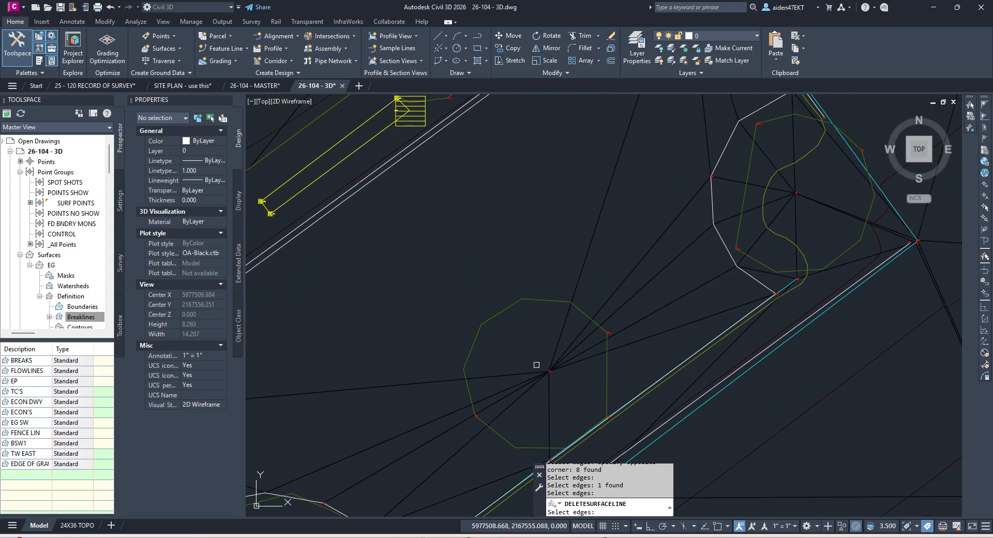
scroll(553, 380, "up", 5)
scroll(540, 388, "down", 4)
scroll(538, 362, "up", 4)
key("Escape")
key("Escape")
scroll(542, 361, "down", 5)
middle_click_drag(518, 385, 631, 290)
scroll(503, 382, "up", 7)
scroll(572, 343, "down", 5)
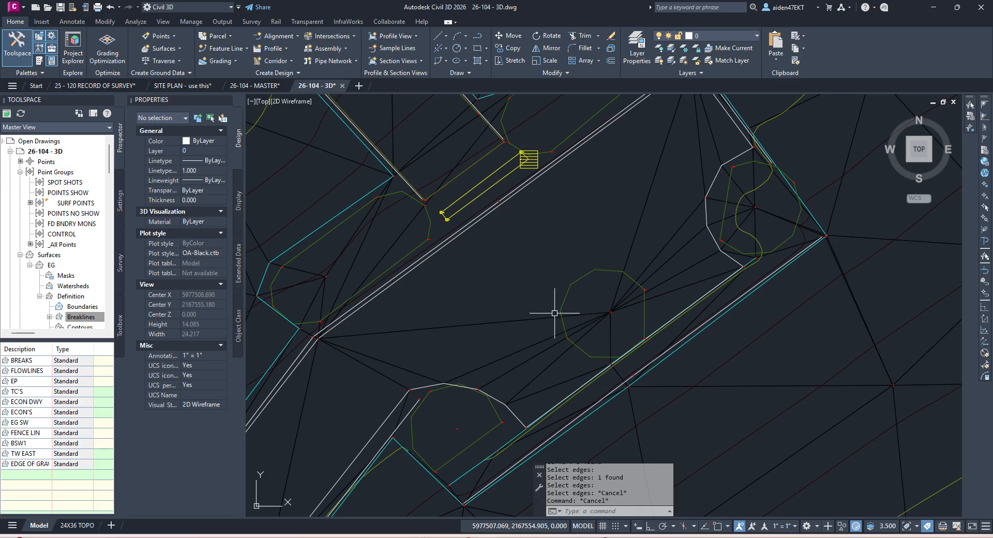
Step: Window-select the 16 EG surface edges meeting at the lower octagon's vertex for deletion
left_click(554, 313)
left_click(225, 45)
left_click(238, 83)
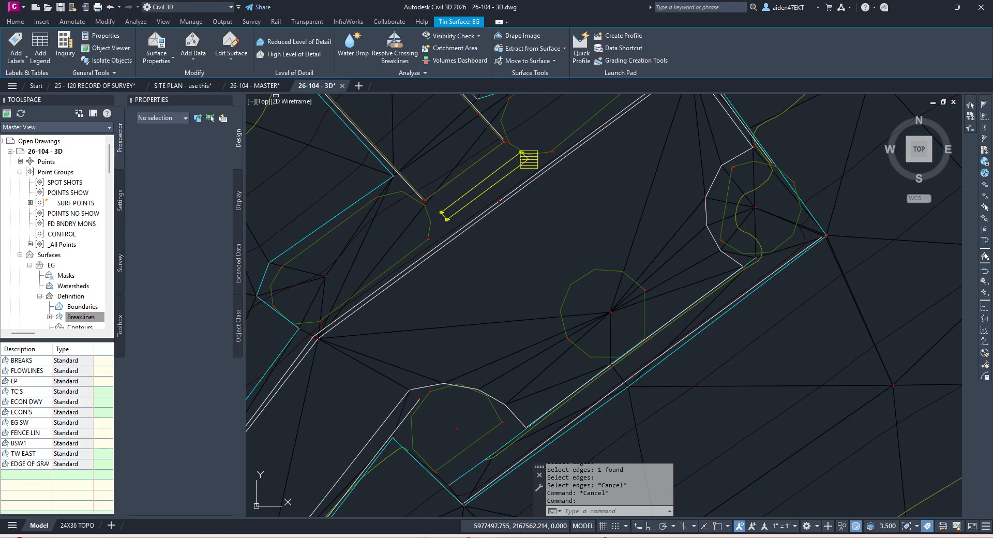
scroll(585, 315, "up", 4)
left_click(662, 310)
left_click(625, 288)
scroll(627, 290, "down", 8)
scroll(627, 290, "up", 6)
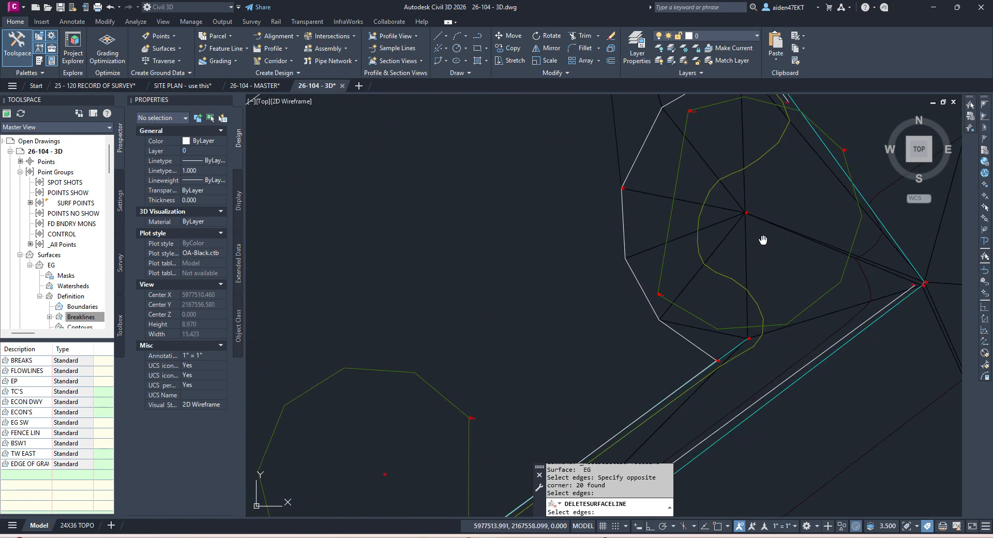
scroll(723, 290, "down", 1)
left_click(709, 284)
left_click(694, 268)
scroll(708, 280, "up", 3)
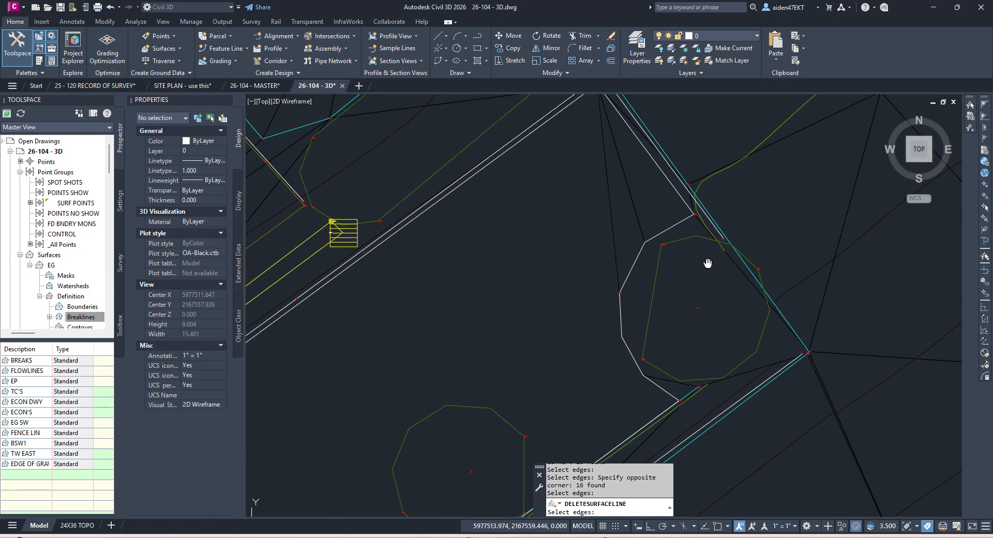
scroll(721, 292, "down", 6)
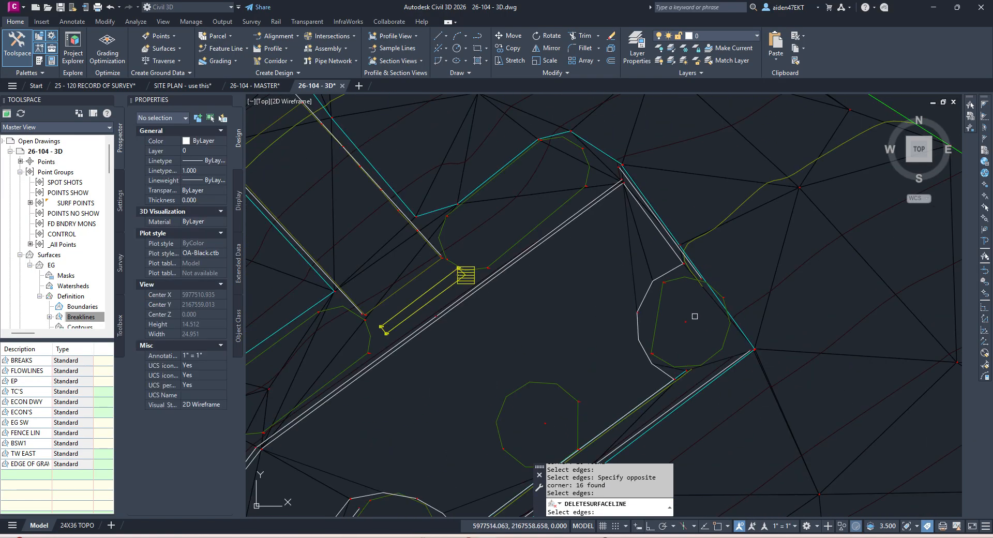
scroll(678, 337, "up", 6)
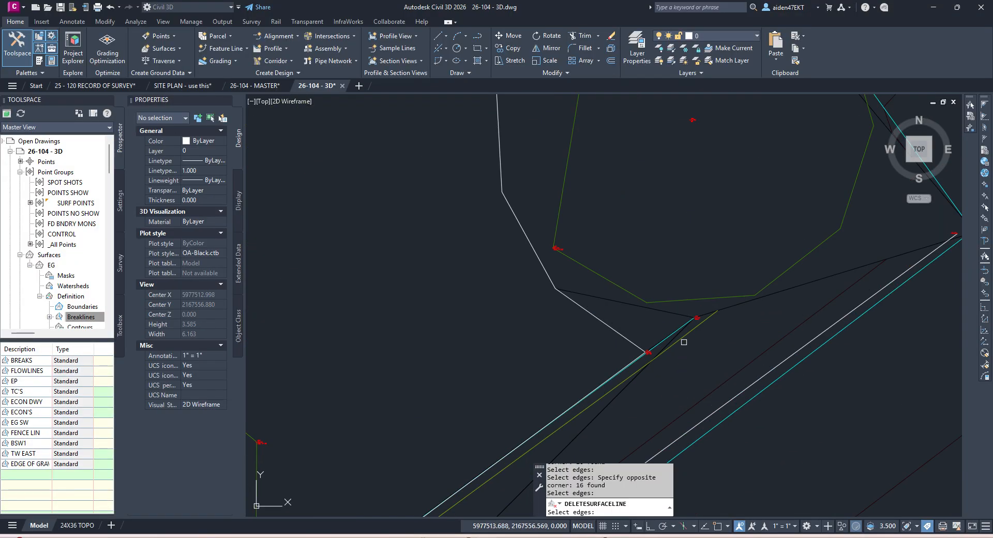
Step: Finish the edge deletion and save the drawing
key("Escape")
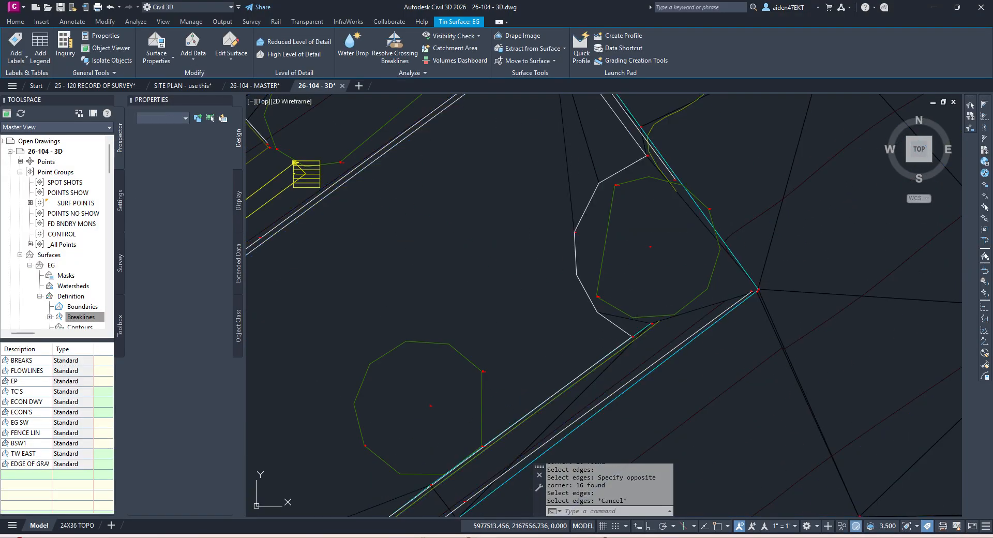
key("Escape")
key("ctrl+s")
scroll(563, 287, "down", 4)
mouse_move(563, 287)
middle_mouse_down()
mouse_move(636, 316)
mouse_move(613, 317)
middle_mouse_up()
scroll(597, 328, "up", 7)
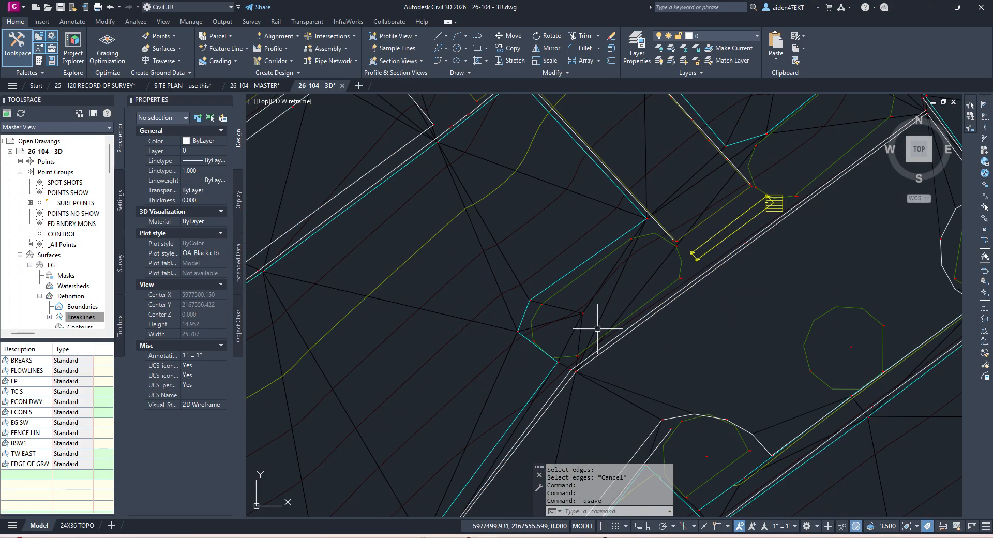
Step: Delete the six EG surface edges around a point near the curb
key("Escape")
left_click(613, 298)
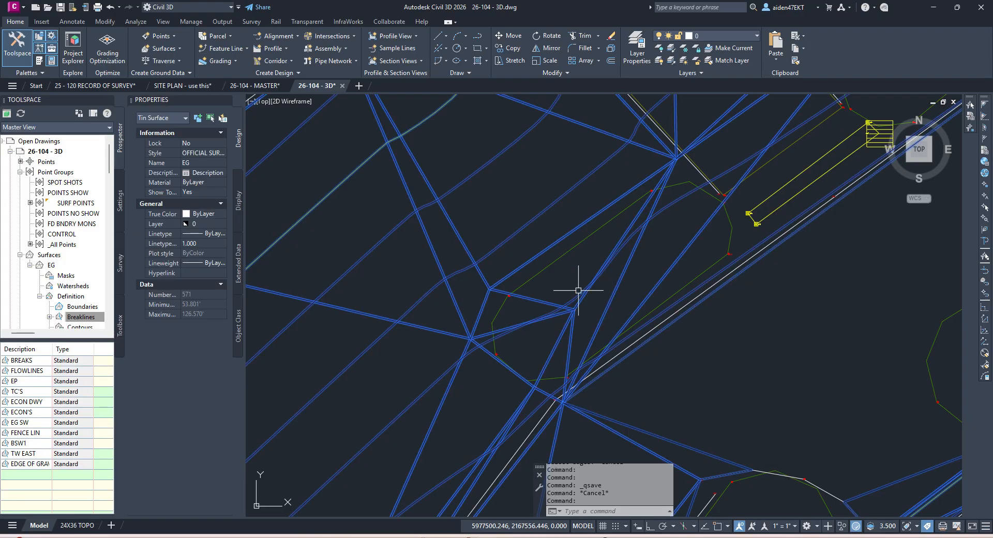
left_click(232, 56)
left_click(253, 97)
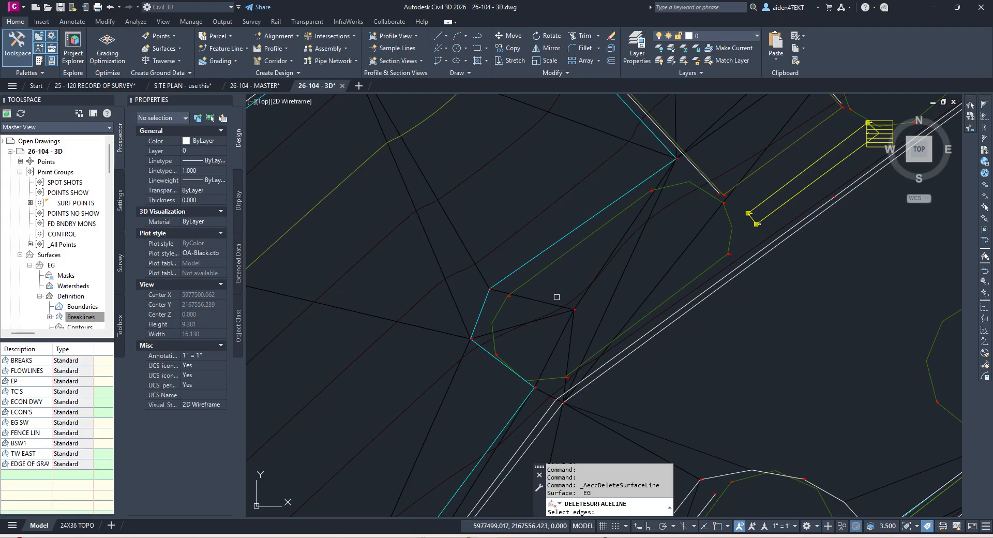
key("Return")
left_click(597, 343)
left_click(550, 299)
key("Return")
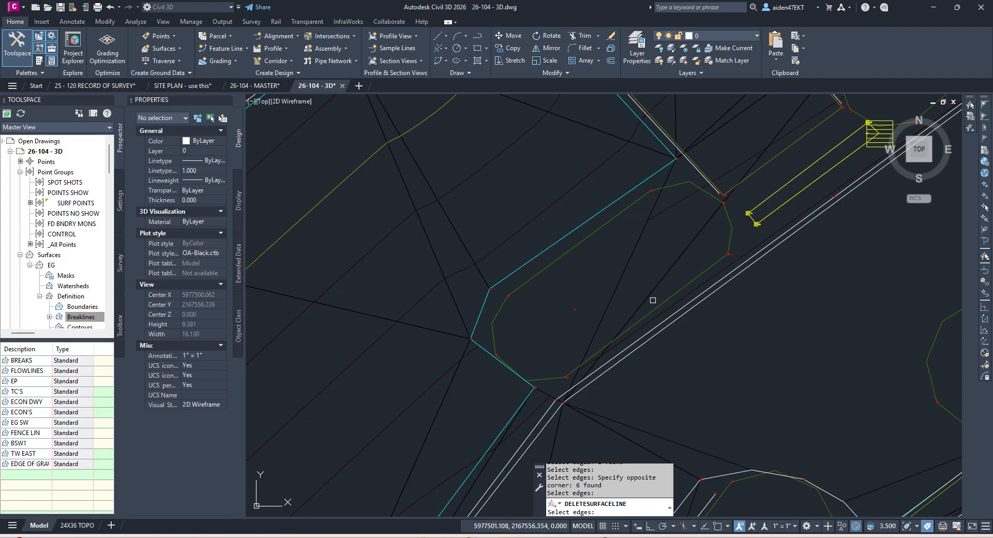
Step: Attempt to pick the long diagonal edge, end the deletion, and save the drawing
left_click(619, 275)
left_click(619, 276)
left_click(628, 272)
left_click(629, 266)
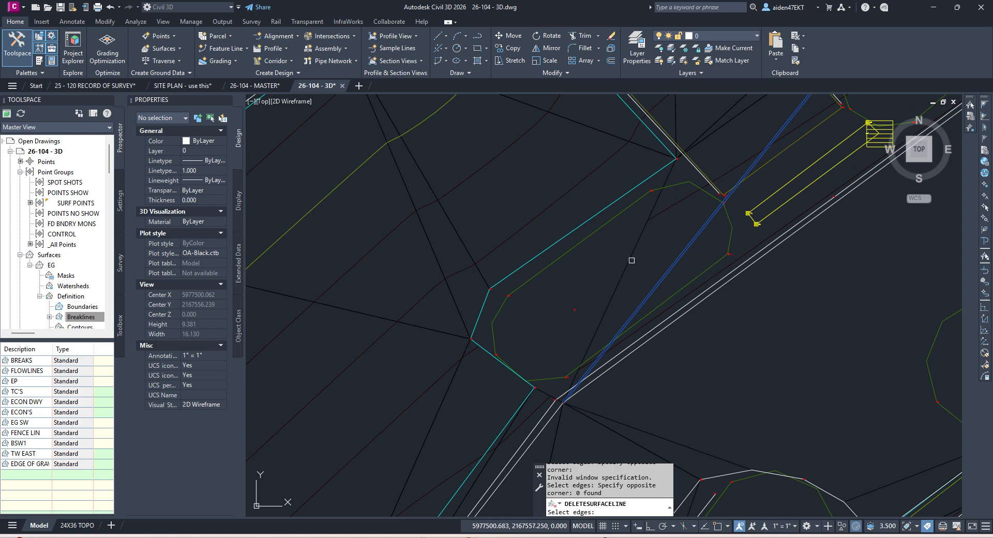
key("Escape")
scroll(652, 259, "down", 4)
key("ctrl+s")
middle_click_drag(706, 219, 651, 278)
scroll(730, 224, "up", 2)
Step: Pick two stray EG surface edges near the gravel strip for deletion
left_click(730, 224)
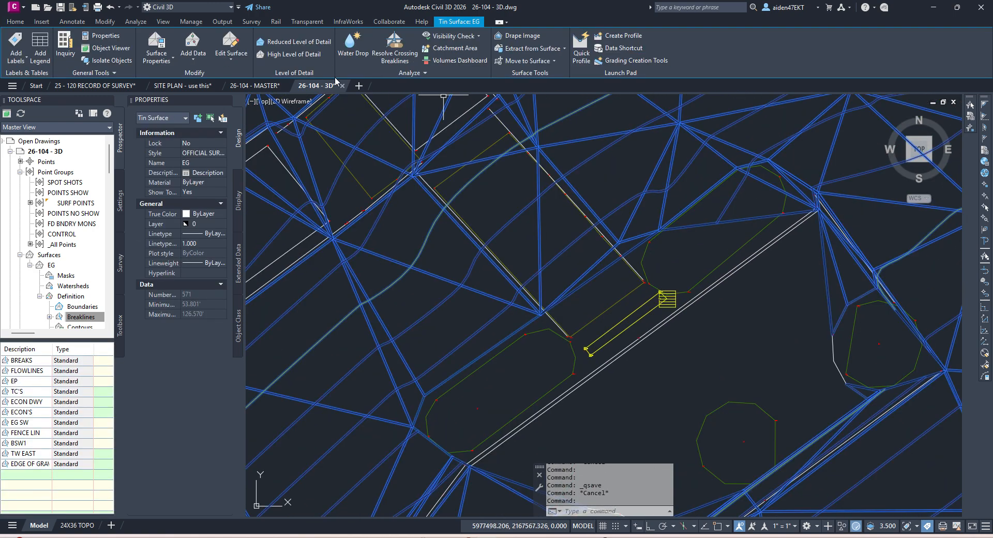
left_click(230, 52)
left_click(246, 98)
left_click(739, 218)
scroll(765, 171, "up", 2)
left_click(764, 187)
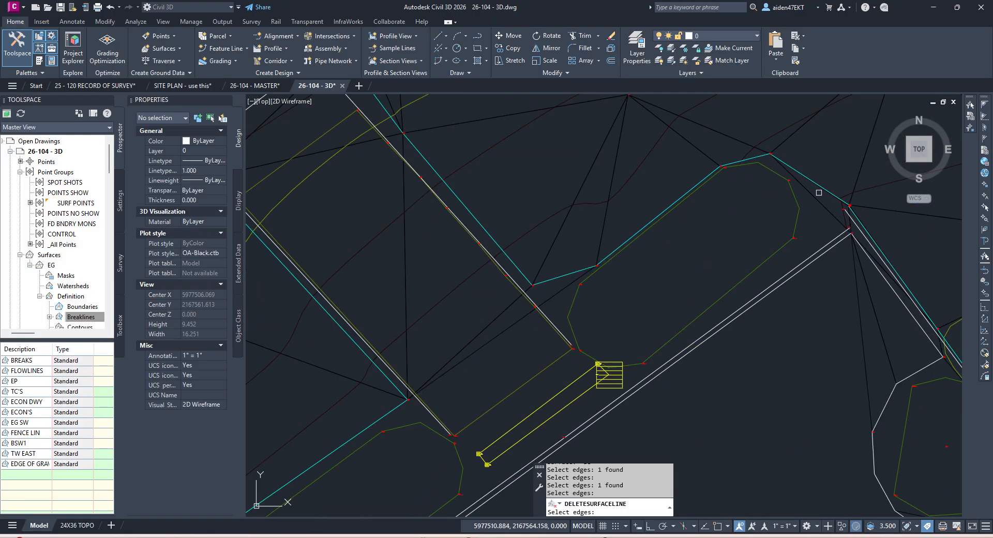
scroll(789, 214, "down", 2)
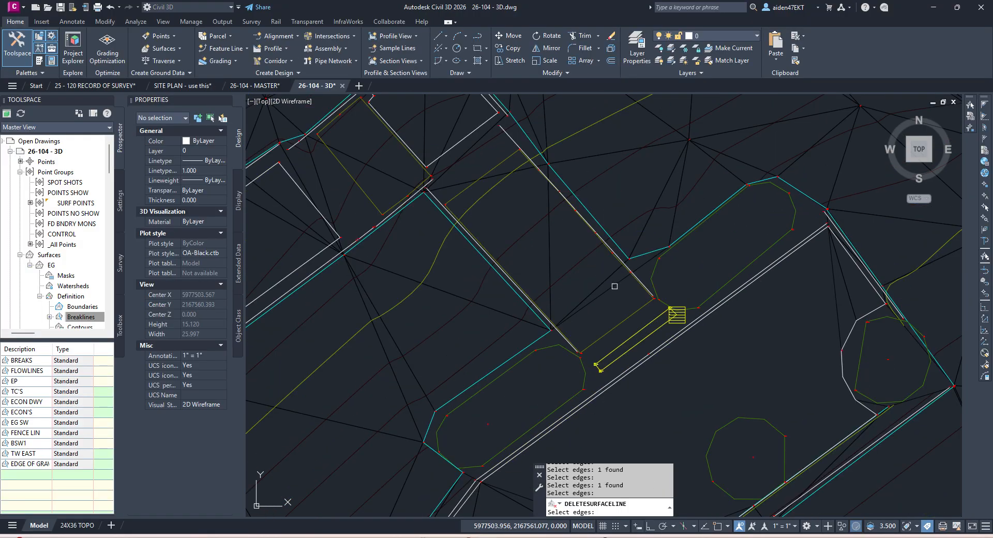
Step: Delete the vertical EG edge and one more stray edge, then save
left_click(585, 290)
left_click(541, 249)
key("Return")
middle_click_drag(537, 223, 618, 320)
left_click(579, 273)
key("Return")
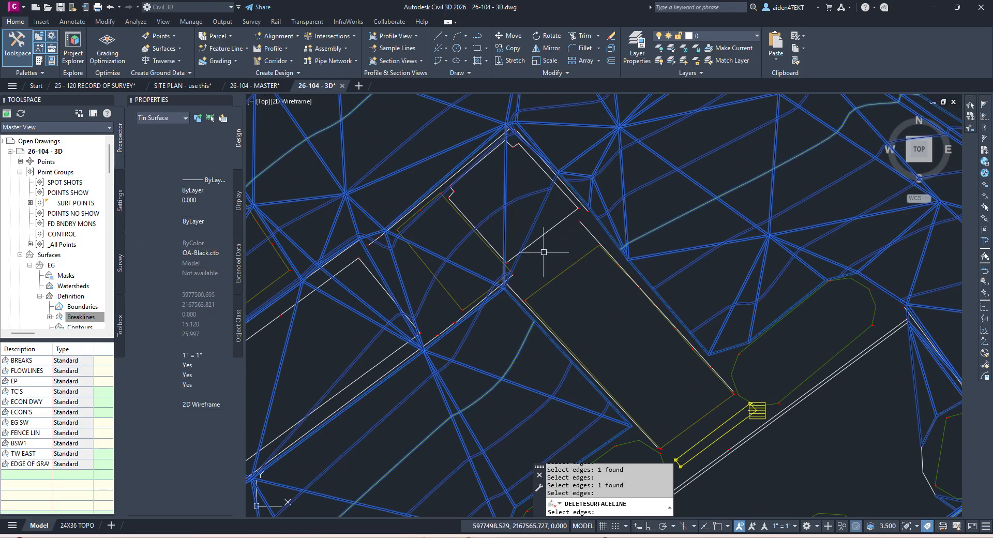
key("Escape")
key("ctrl+s")
Step: Pan across the site to bring the building and curb area into view
scroll(591, 289, "down", 6)
middle_click_drag(601, 298, 752, 212)
middle_click_drag(726, 278, 728, 216)
middle_click_drag(601, 334, 662, 269)
middle_click_drag(576, 348, 557, 375)
middle_click_drag(682, 263, 600, 352)
scroll(670, 292, "up", 2)
key("Escape")
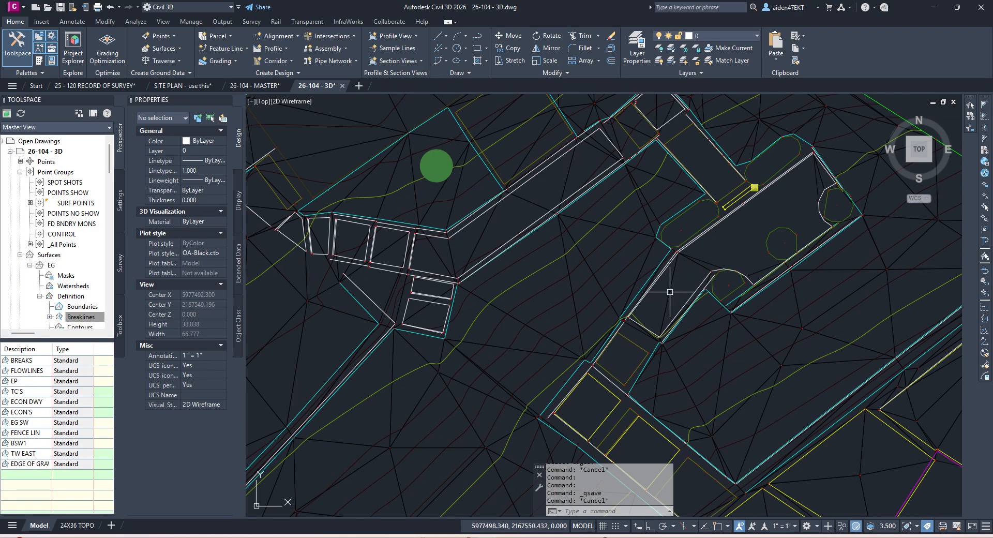
Step: Start Delete Line on the EG surface and remove two, then five stray triangle edges
left_click(598, 248)
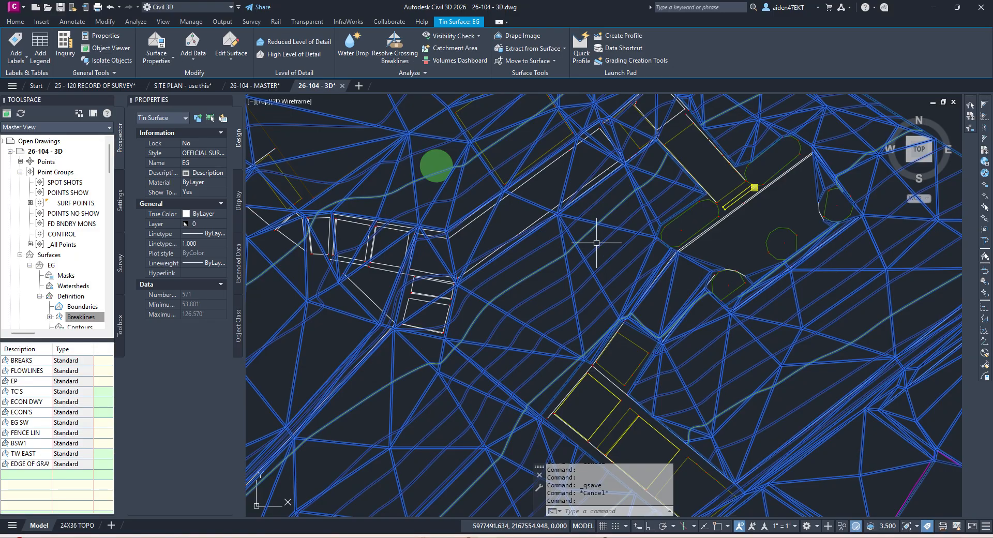
left_click(228, 55)
left_click(240, 98)
scroll(667, 308, "up", 4)
left_click(668, 308)
left_click(641, 286)
key("Return")
left_click(612, 350)
left_click(562, 402)
key("Return")
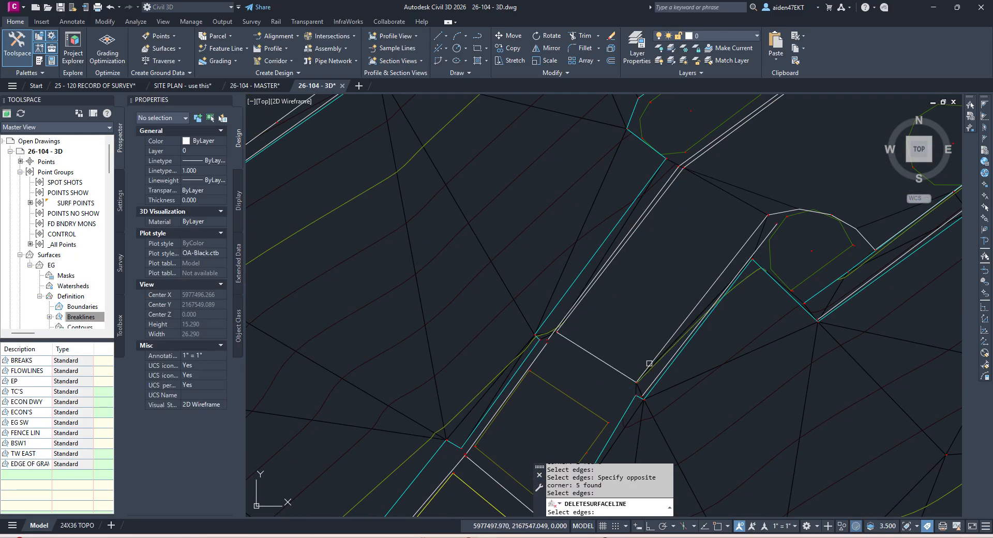
Step: Delete seven more EG edges, then two more crossing the pads
scroll(636, 385, "up", 4)
double_click(651, 390)
left_click(632, 363)
key("Return")
scroll(656, 331, "down", 4)
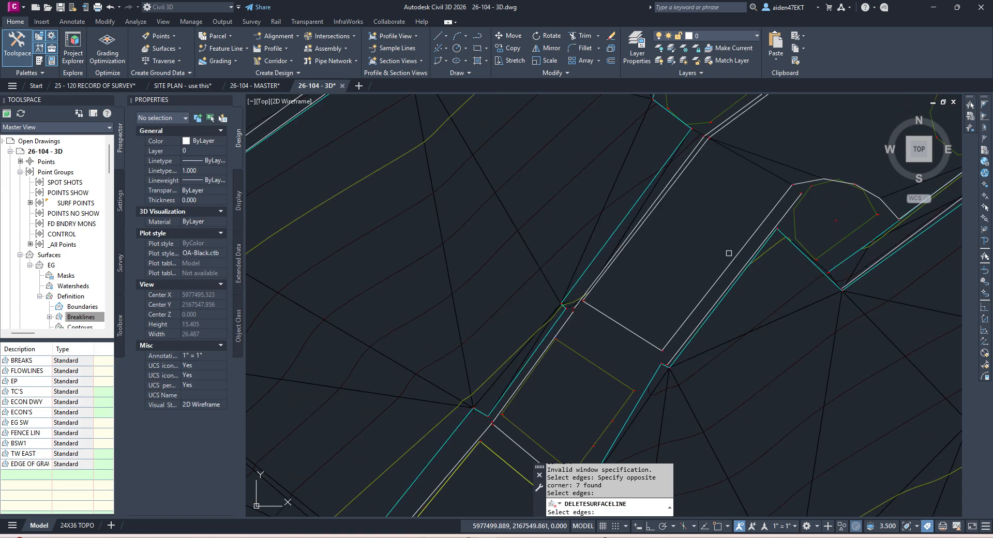
scroll(716, 257, "up", 2)
left_click(709, 249)
left_click(618, 297)
key("Return")
Step: Delete the two black edges in the next area, end the command and save the drawing
middle_click_drag(803, 233, 682, 300)
scroll(838, 253, "up", 4)
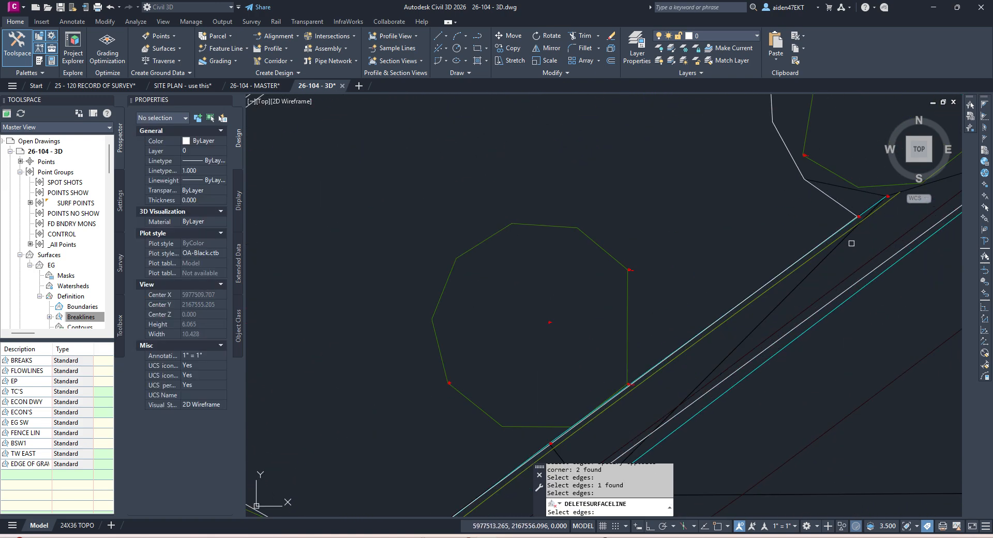
scroll(779, 293, "down", 6)
middle_click_drag(711, 353, 623, 379)
scroll(740, 290, "up", 6)
scroll(732, 313, "down", 3)
scroll(738, 278, "down", 3)
middle_click_drag(804, 237, 635, 365)
left_click(701, 185)
left_click(673, 198)
key("Return")
key("Escape")
key("Escape")
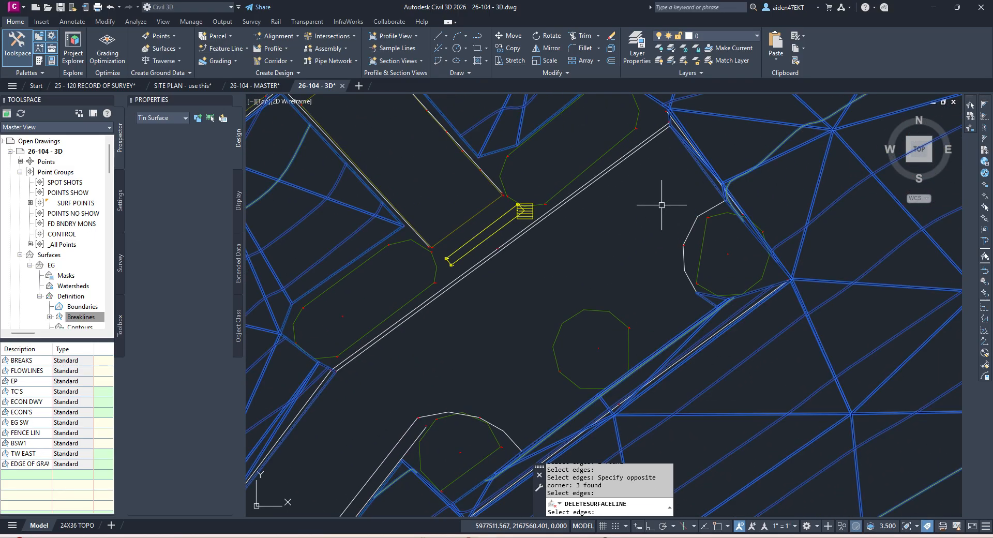
key("ctrl+s")
Step: Restart Delete Line on EG and window-select the edges near the lower-right wall
middle_click_drag(641, 235, 729, 300)
scroll(620, 295, "down", 4)
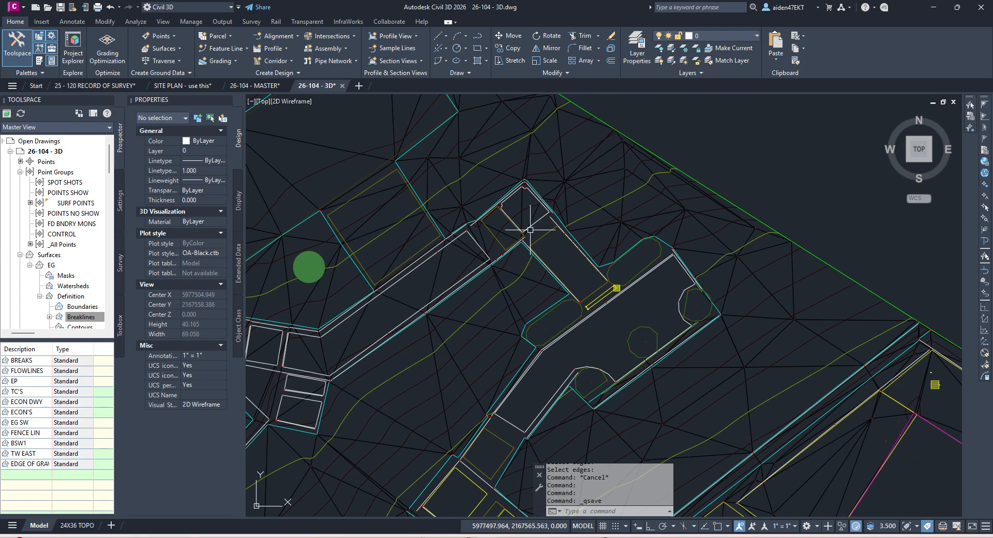
left_click(516, 206)
left_click(230, 51)
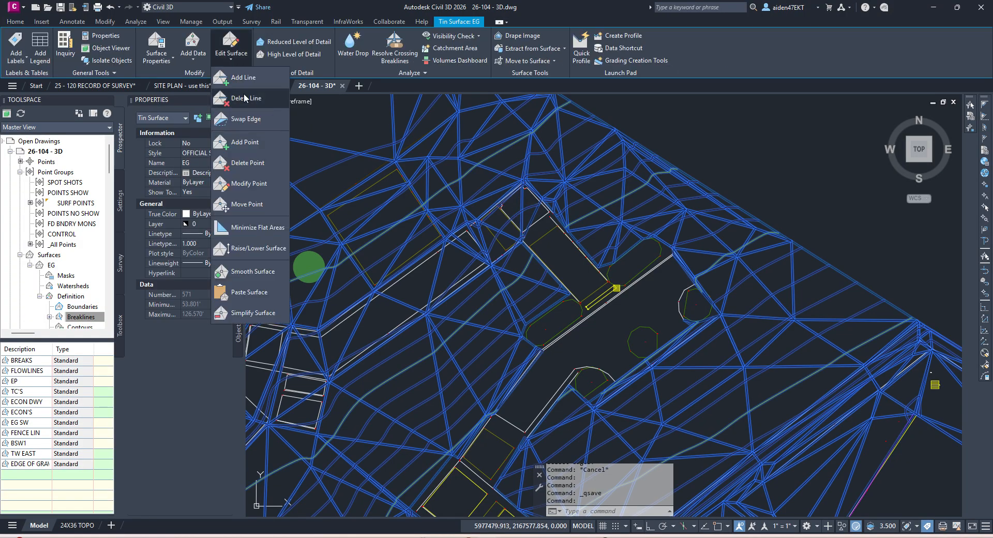
left_click(243, 98)
scroll(549, 226, "up", 2)
scroll(546, 227, "up", 4)
middle_click_drag(546, 227, 639, 283)
left_click(588, 234)
left_click(505, 237)
Step: Remove two more edges, then several, then one more along the wall
middle_click_drag(493, 254, 621, 188)
left_click(593, 223)
left_click(527, 263)
key("Return")
scroll(521, 266, "down", 2)
middle_click_drag(521, 266, 624, 205)
scroll(626, 220, "up", 1)
left_click(625, 221)
left_click(588, 238)
key("Return")
left_click(585, 234)
left_click(559, 247)
key("Return")
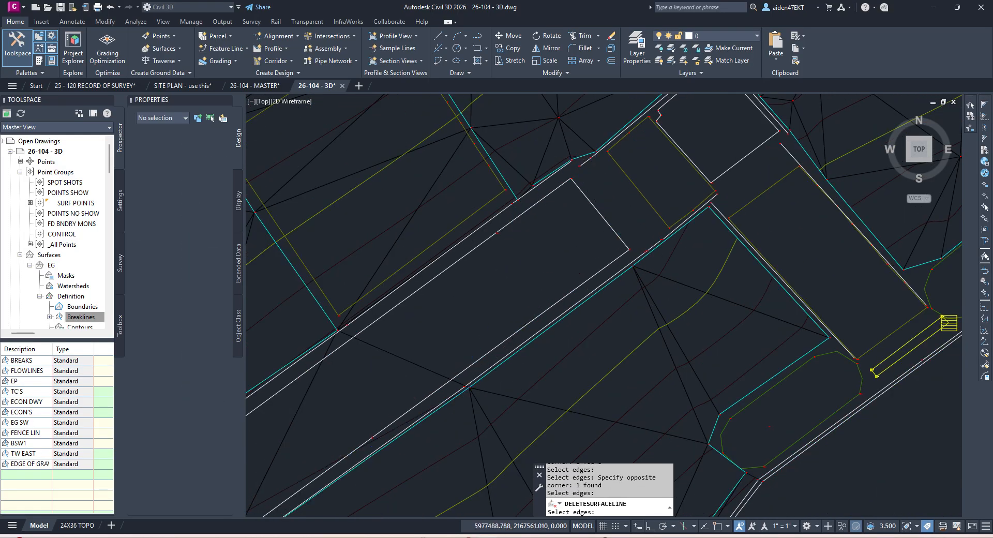
Step: Delete three more EG edges, then four more down-right along the curb
scroll(590, 248, "down", 4)
scroll(577, 243, "up", 4)
left_click(602, 260)
left_click(569, 218)
key("Return")
middle_click_drag(565, 217, 594, 299)
left_click(595, 300)
left_click(530, 229)
key("Return")
Step: Remove the last two single edges, finish the deletion and save the drawing
middle_click_drag(547, 244, 604, 205)
left_click(571, 282)
left_click(550, 242)
key("Return")
left_click(549, 215)
key("Return")
scroll(565, 231, "down", 4)
key("Escape")
key("Escape")
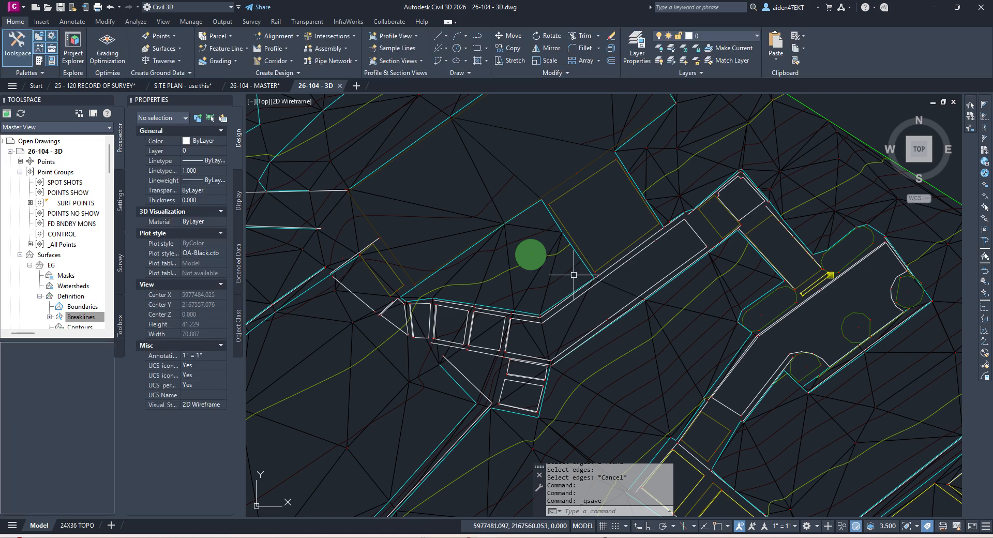
left_click(548, 284)
key("ctrl+s")
Step: Delete Line again on EG, removing a group of edges and one more single edge
left_click(236, 46)
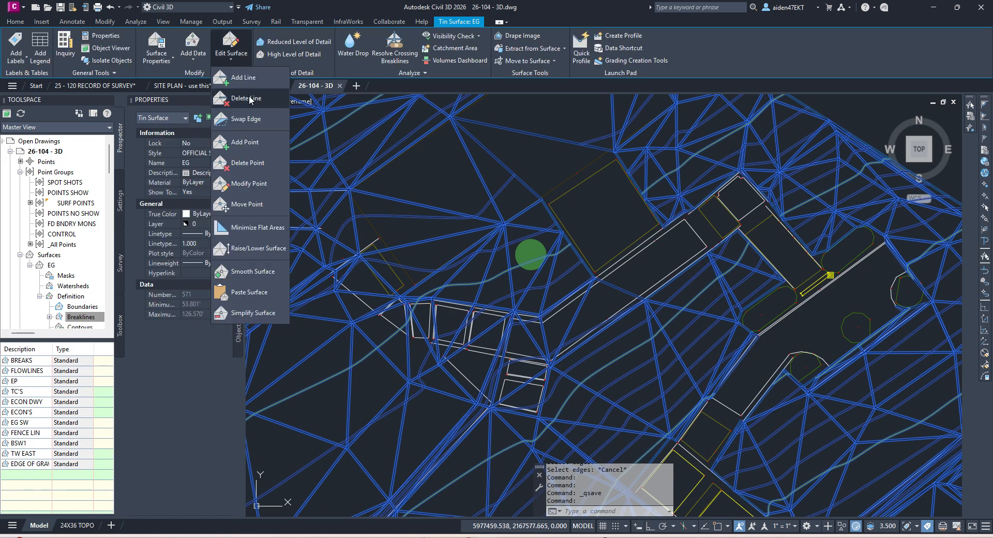
left_click(253, 98)
scroll(627, 287, "up", 3)
left_click(633, 284)
middle_click_drag(548, 358, 662, 281)
left_click(651, 300)
left_click(555, 330)
key("Return")
left_click(551, 330)
left_click(498, 322)
key("Return")
Step: Delete the edges near the small buildings and three more, then end and save the drawing
left_click(496, 322)
left_click(414, 307)
key("Return")
middle_click_drag(426, 302, 649, 320)
left_click(647, 329)
left_click(509, 319)
key("Return")
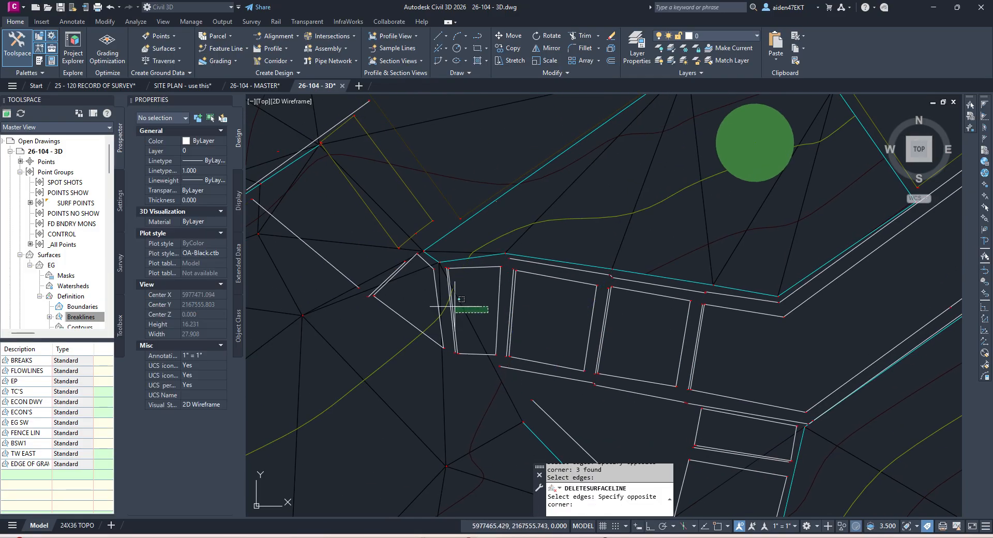
key("Escape")
key("Escape")
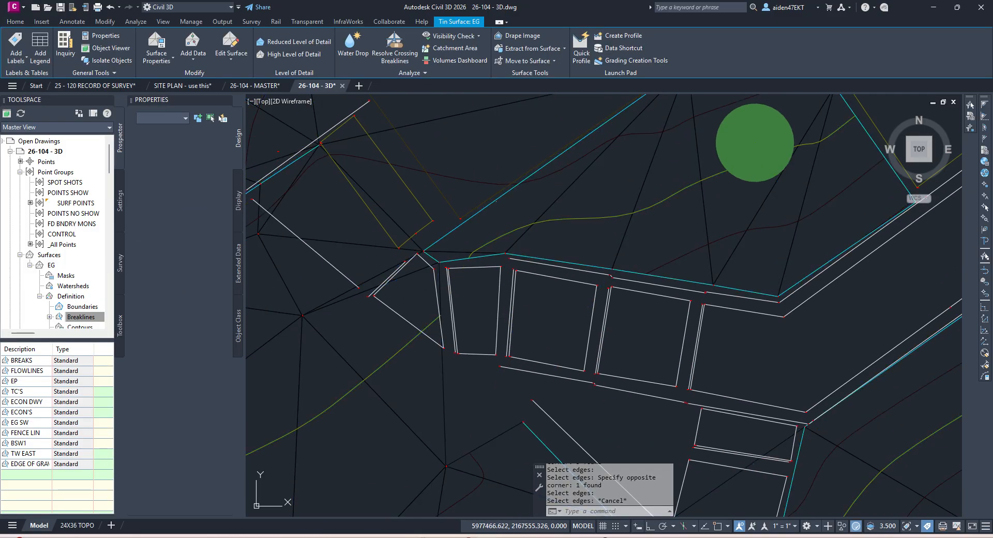
key("ctrl+s")
scroll(549, 265, "down", 2)
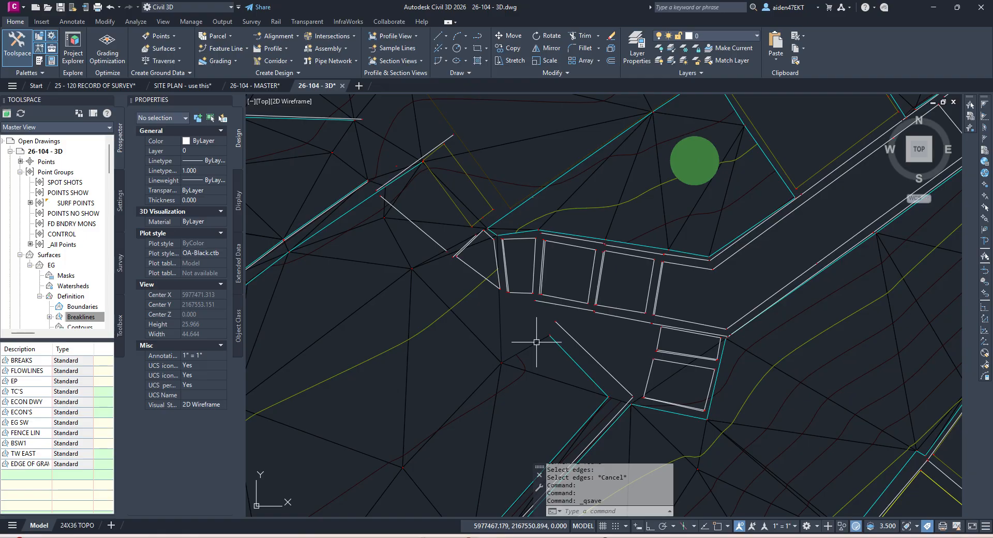
left_click(536, 342)
Step: Add a surface line to EG between two points beside the small angled building near the leftmost pad
left_click(224, 52)
left_click(238, 76)
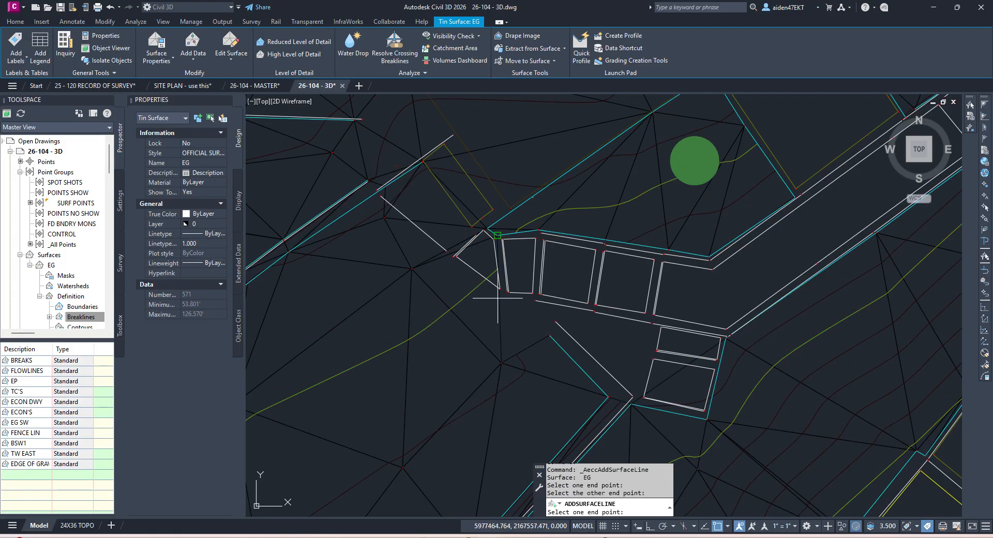
scroll(497, 298, "up", 4)
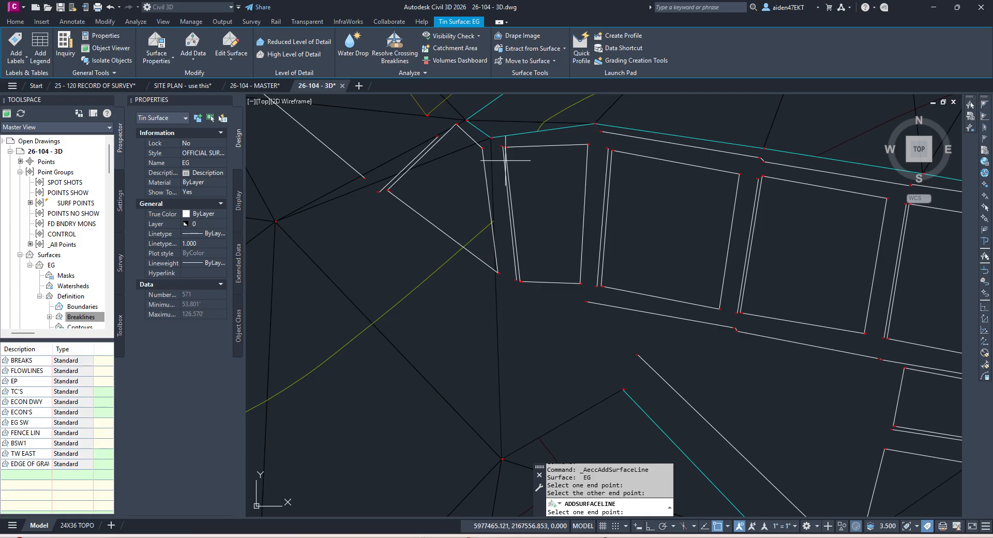
left_click(620, 390)
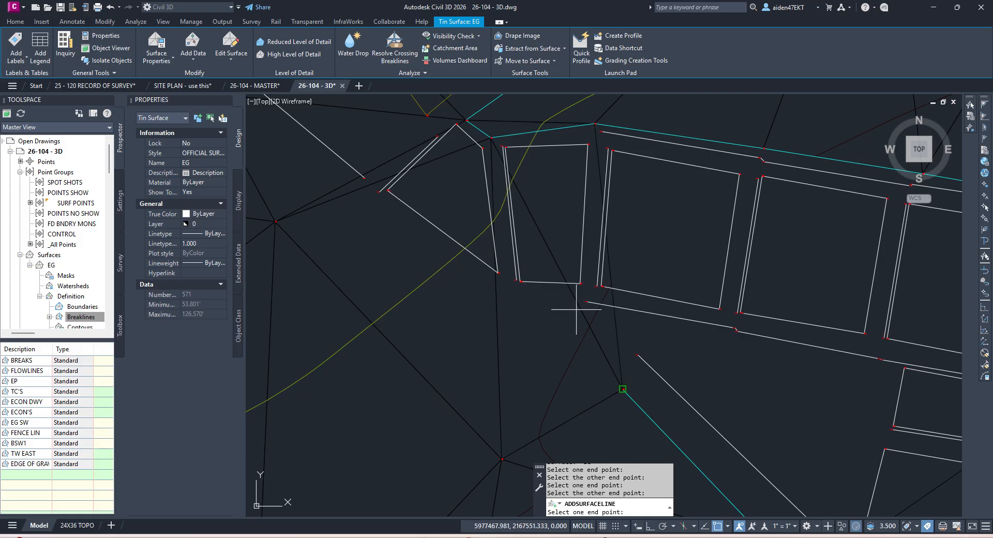
scroll(579, 309, "down", 2)
key("Escape")
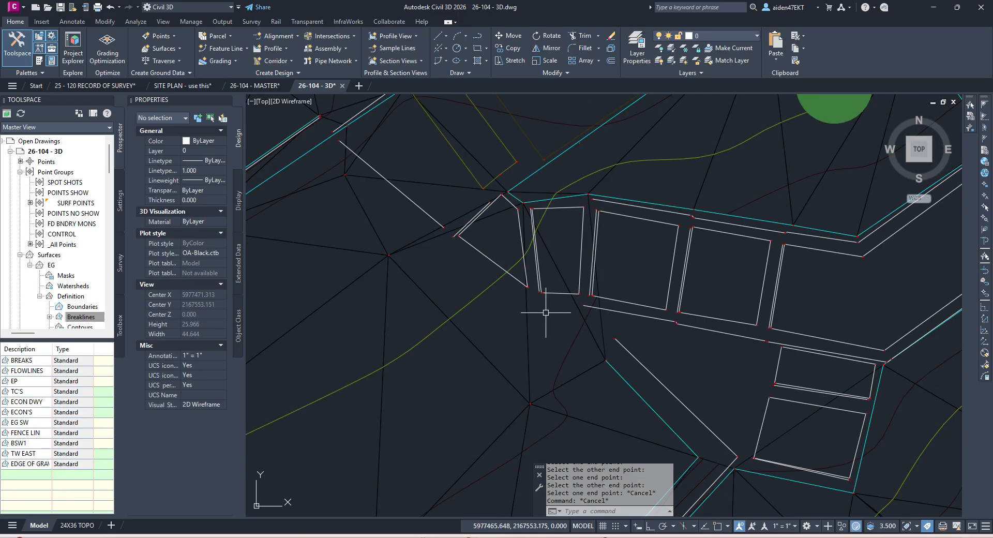
middle_click_drag(442, 252, 486, 306)
scroll(520, 301, "down", 2)
scroll(558, 297, "up", 2)
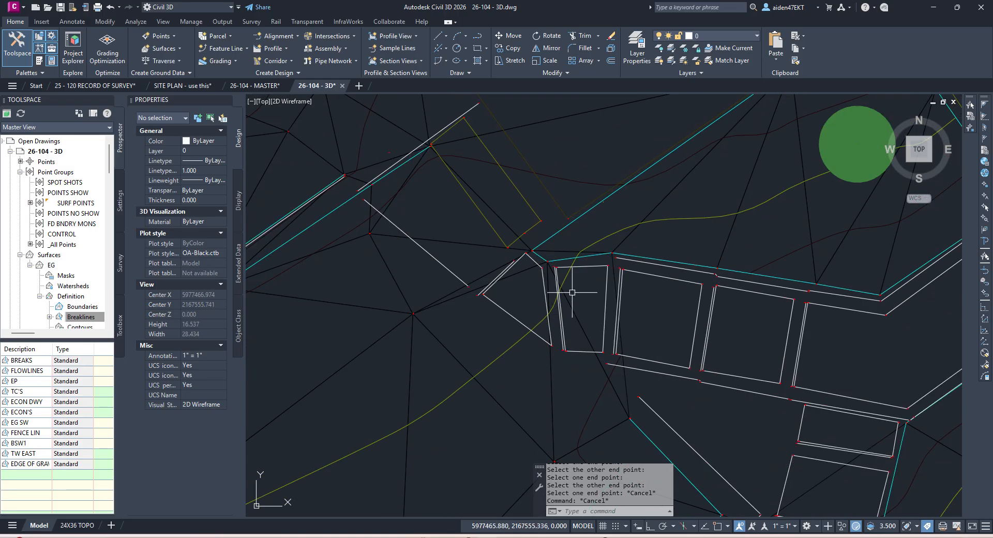
scroll(618, 264, "down", 4)
mouse_move(634, 377)
middle_mouse_down()
mouse_move(615, 262)
mouse_move(641, 281)
middle_mouse_up()
scroll(652, 309, "up", 2)
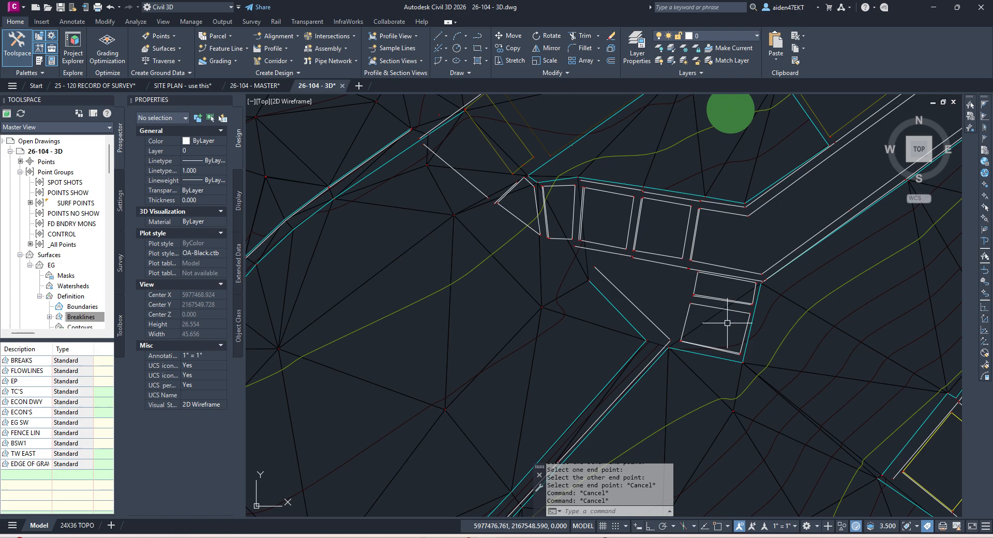
scroll(718, 326, "down", 2)
scroll(713, 341, "up", 2)
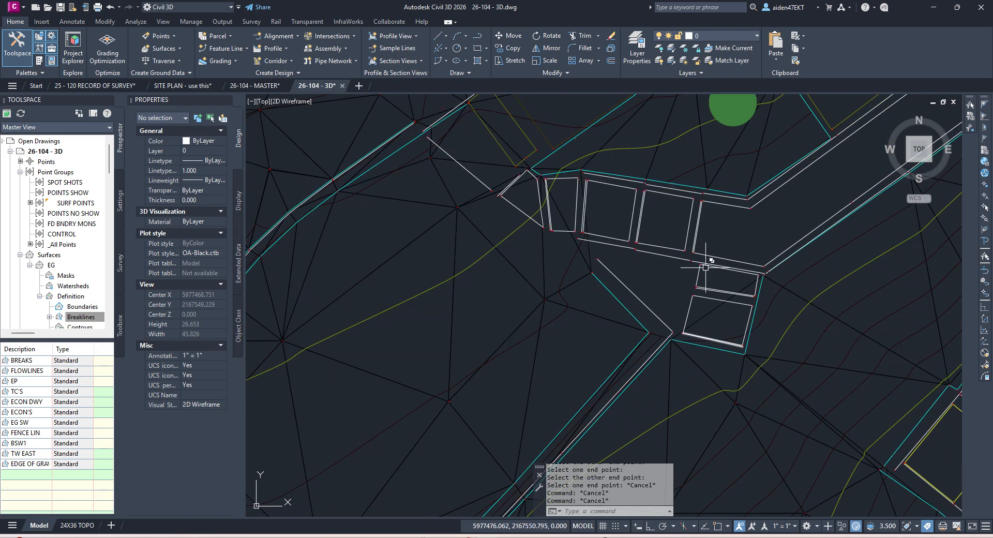
scroll(660, 322, "down", 2)
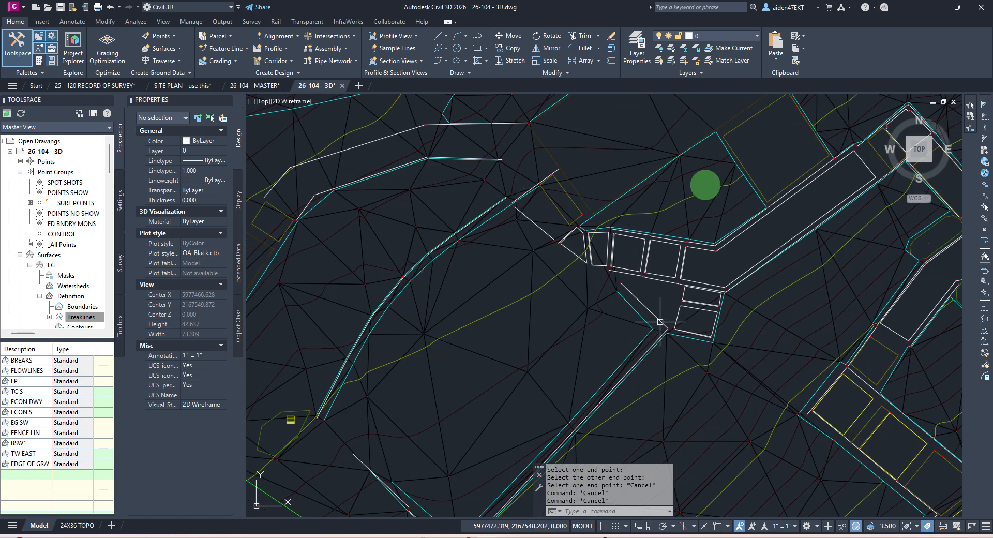
scroll(643, 310, "down", 2)
middle_click_drag(642, 310, 692, 326)
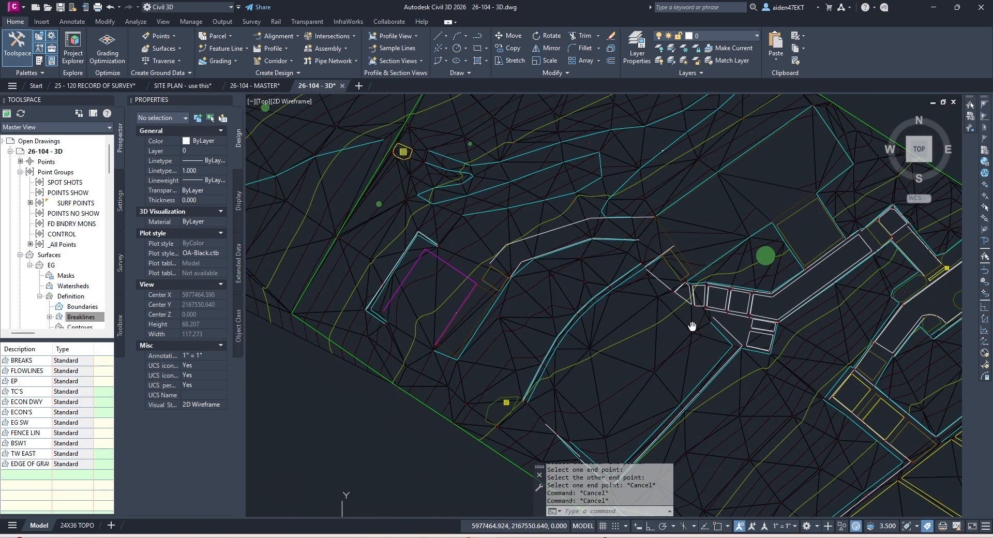
scroll(693, 326, "up", 3)
scroll(674, 314, "down", 2)
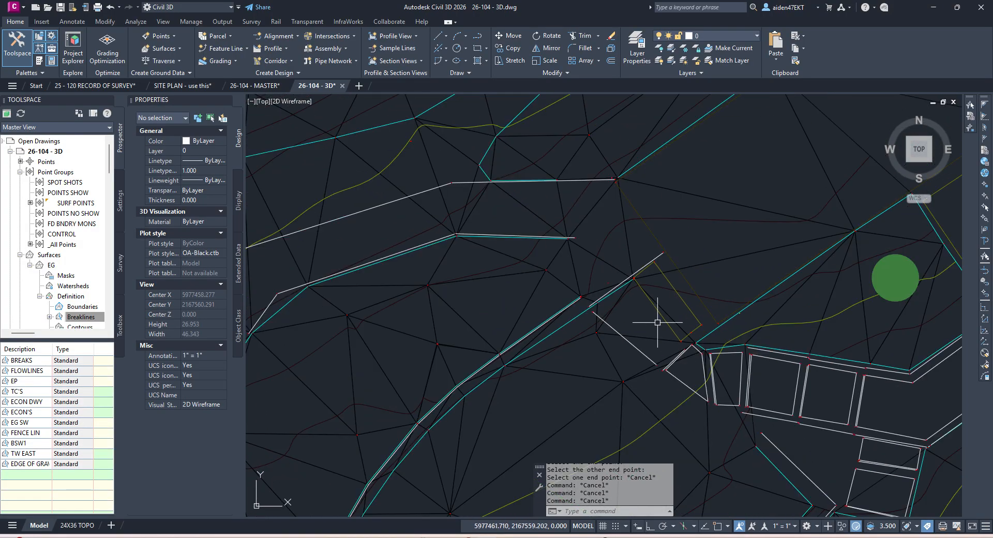
scroll(688, 292, "down", 2)
middle_click_drag(716, 262, 657, 283)
left_click(656, 284)
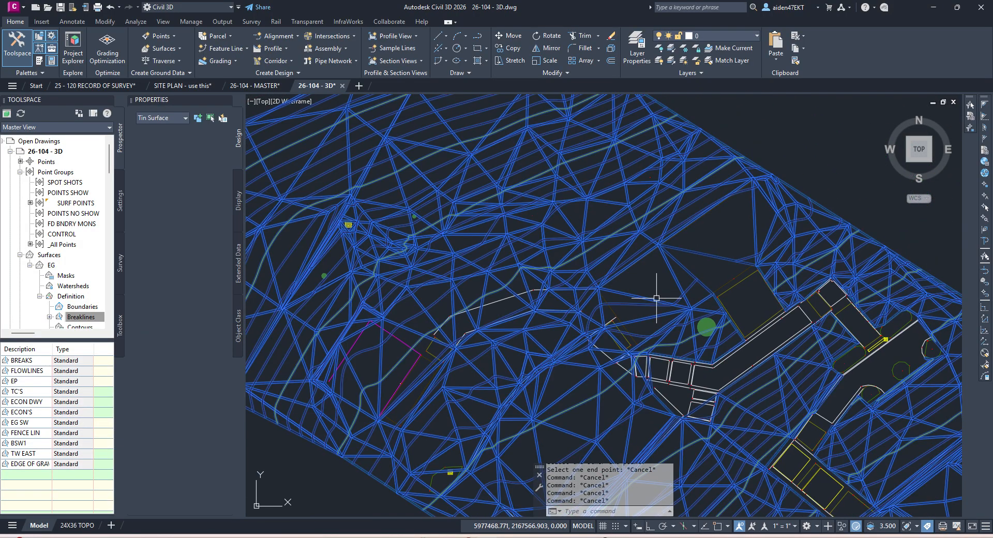
Step: Start Delete Line on EG and remove the first edges crossing the northwest wall
left_click(216, 50)
left_click(243, 97)
left_click(723, 257)
scroll(769, 239, "up", 4)
left_click(767, 235)
left_click(739, 230)
key("Return")
left_click(738, 230)
Step: Delete three more edges crossing the wall, plus one further edge
key("Return")
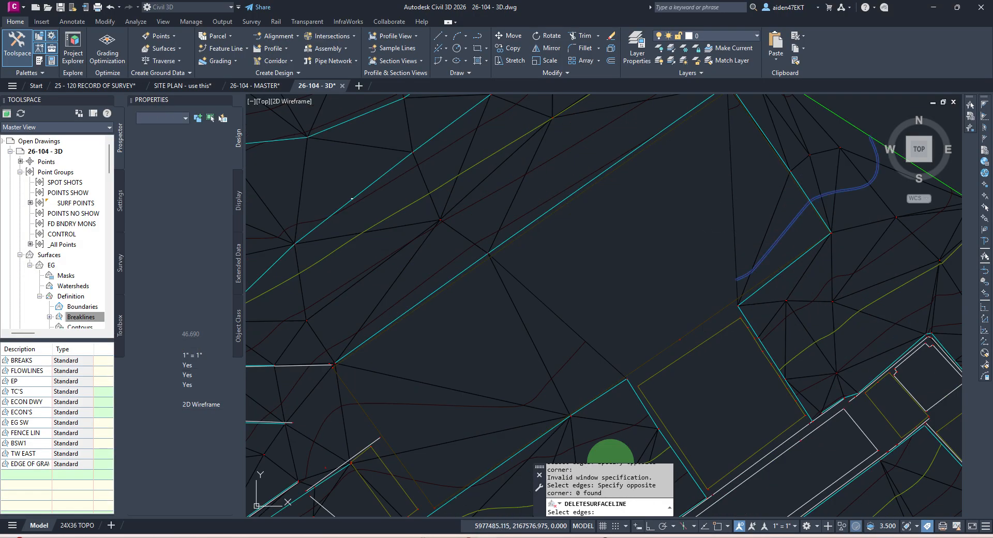
left_click(787, 233)
left_click(722, 217)
left_click(647, 280)
left_click(548, 337)
key("Return")
middle_click_drag(549, 333, 675, 250)
scroll(676, 250, "down", 2)
Step: Repeat DELETESURFACELINE to remove the remaining edges near the wall line, then end it
key("Return")
right_click(685, 253)
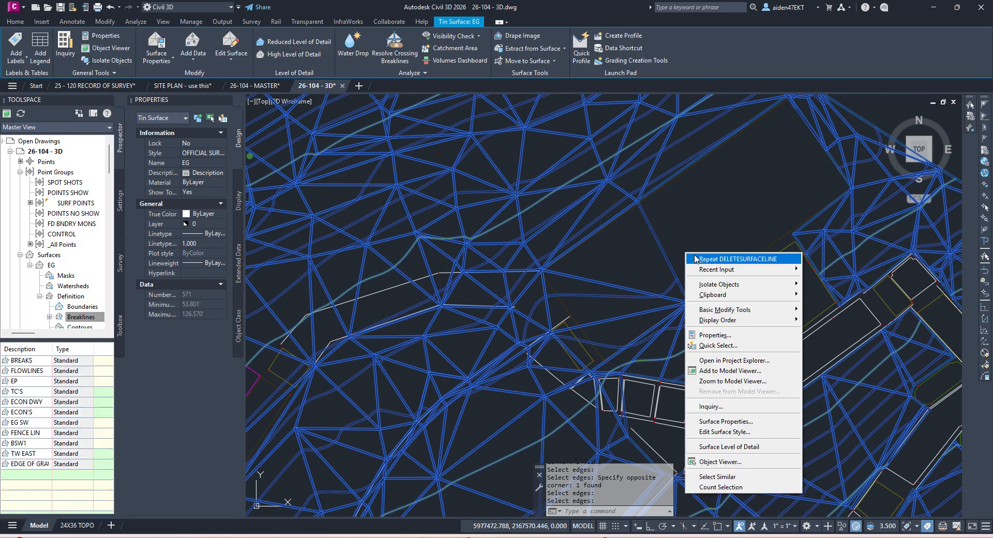
left_click(694, 258)
left_click(689, 242)
left_click(644, 261)
key("Return")
left_click(619, 282)
left_click(606, 284)
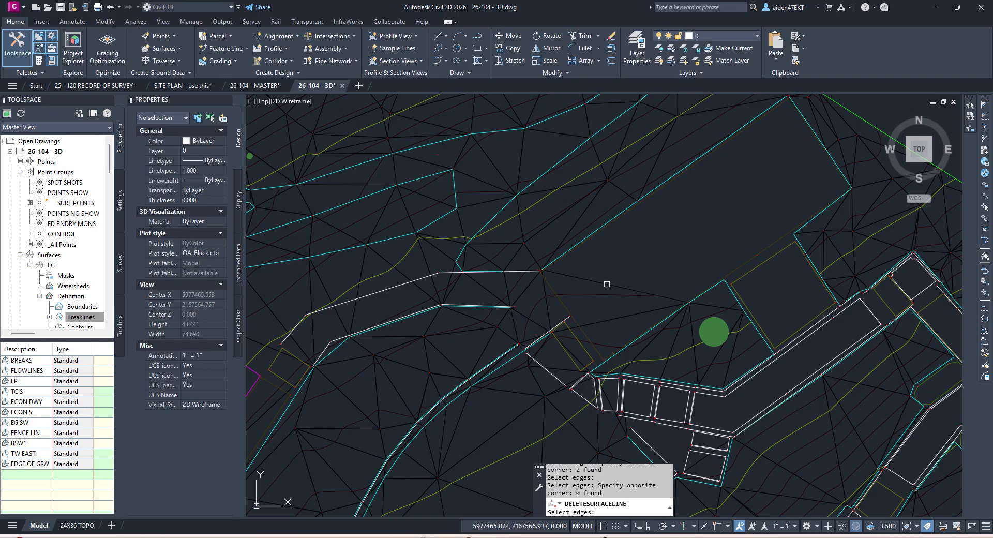
key("Return")
key("Return")
left_click(604, 285)
left_click(599, 289)
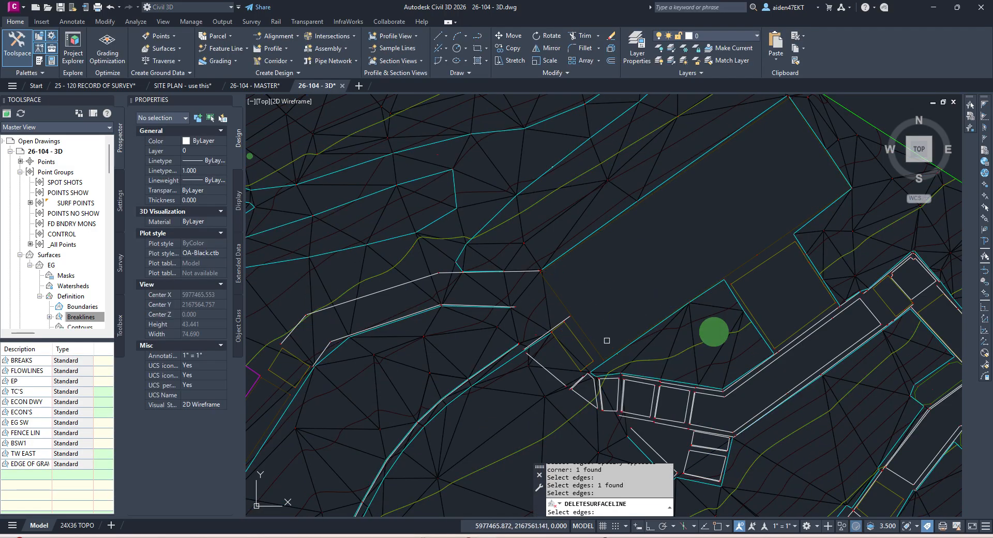
middle_click_drag(588, 336, 650, 298)
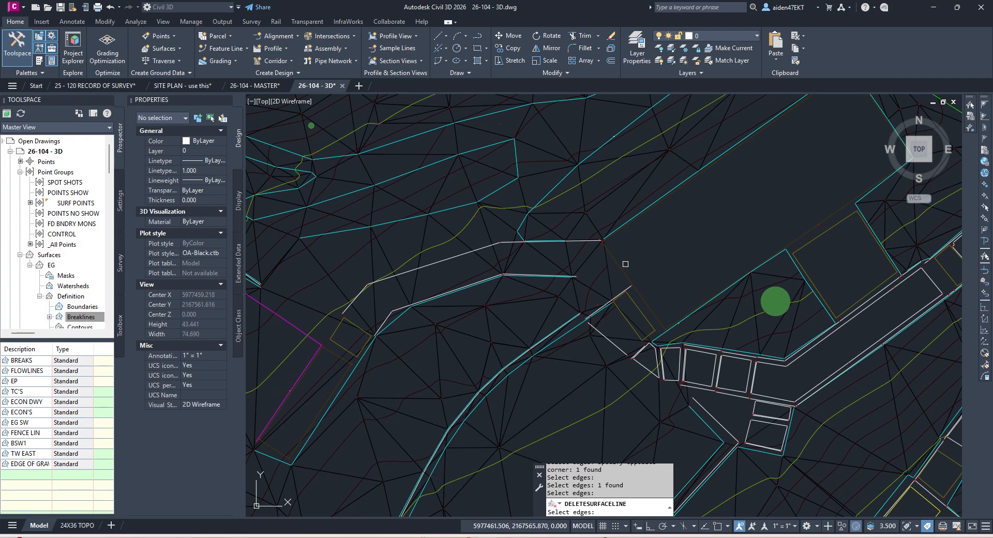
key("Escape")
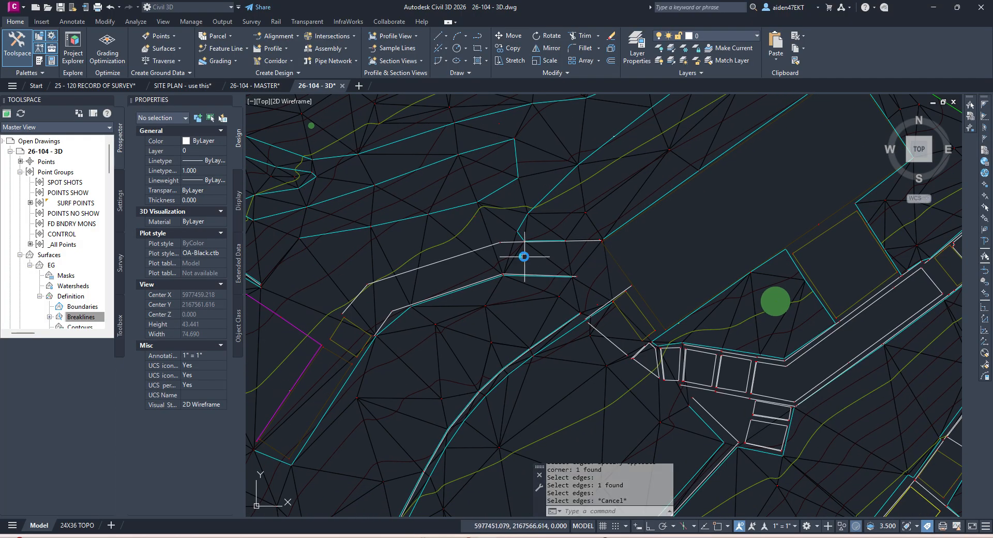
Step: Select the wall 3D polyline
scroll(421, 273, "up", 5)
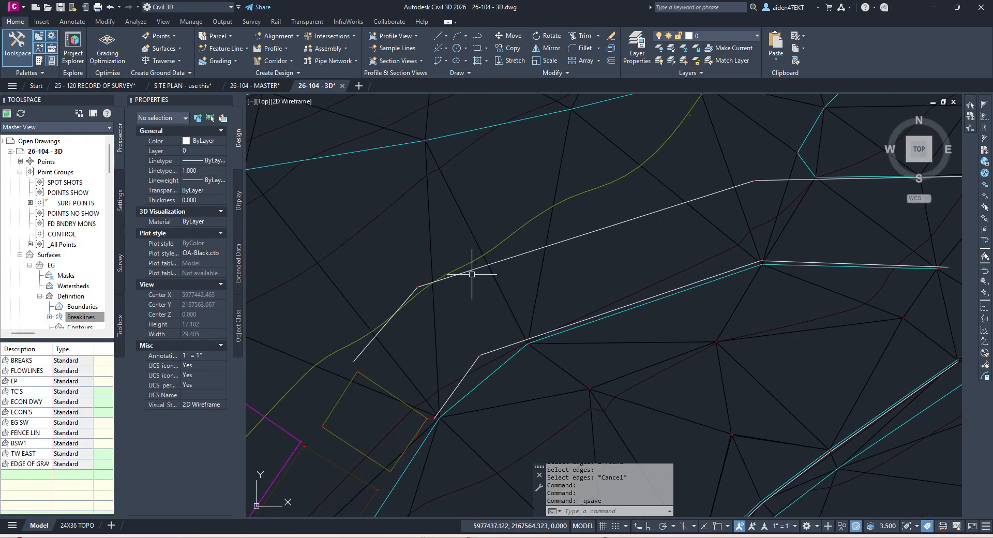
key("Escape")
left_click(505, 262)
scroll(614, 248, "down", 5)
Step: Finish adding the RWAL NW UP HIGH breakline to the EG surface
scroll(673, 226, "up", 4)
scroll(623, 249, "down", 2)
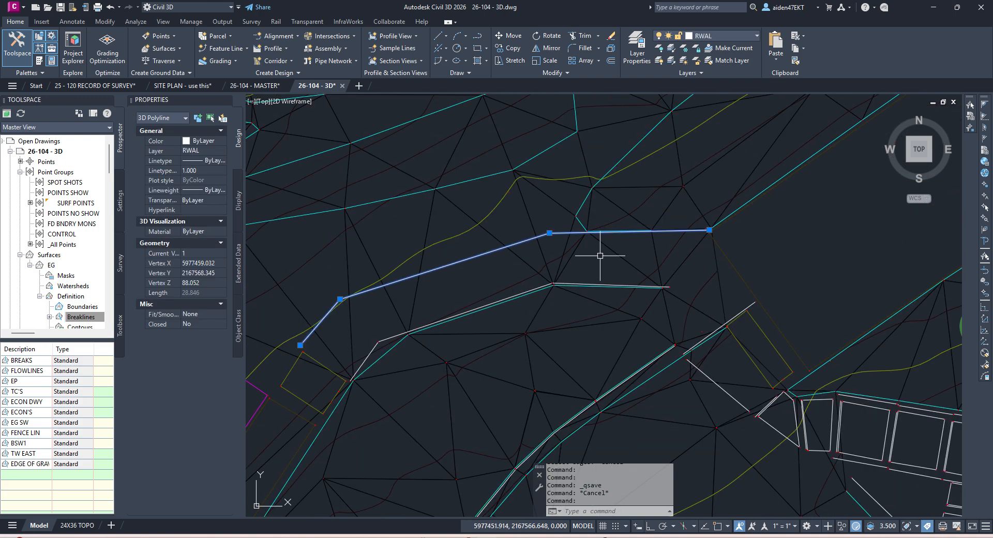
left_click(113, 322)
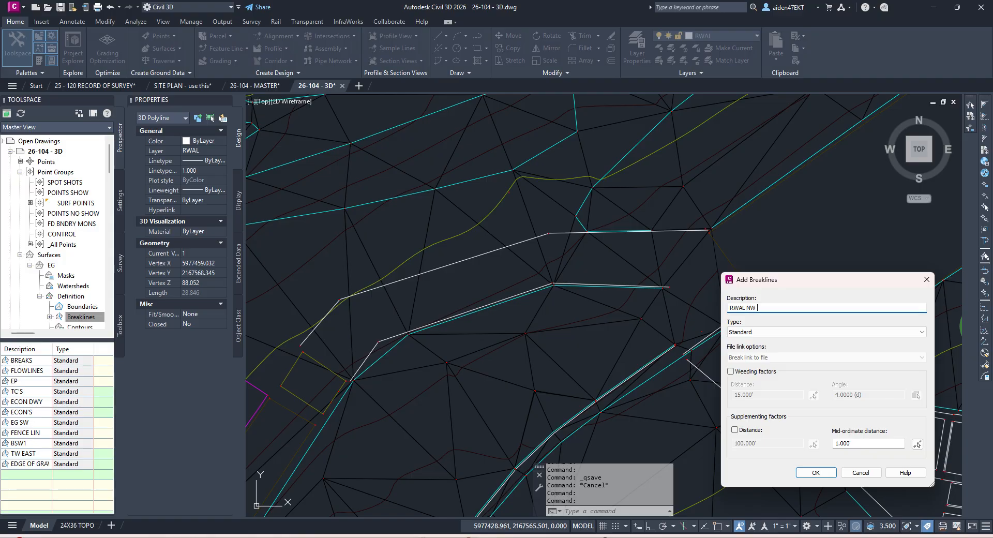
key("Return")
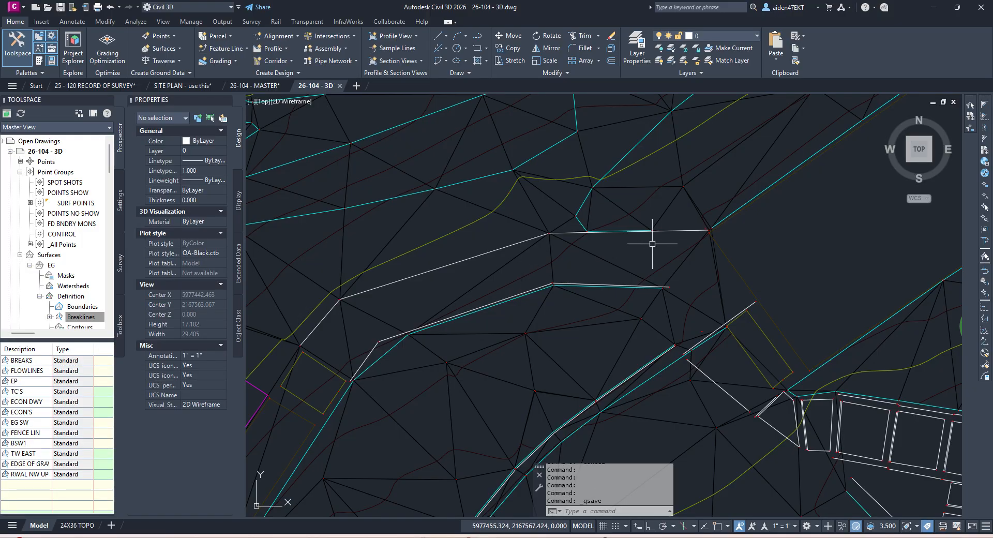
Step: Add the next wall polyline to EG as the standard breakline RWAL NW 2
scroll(665, 206, "up", 3)
left_click(669, 215)
key("Escape")
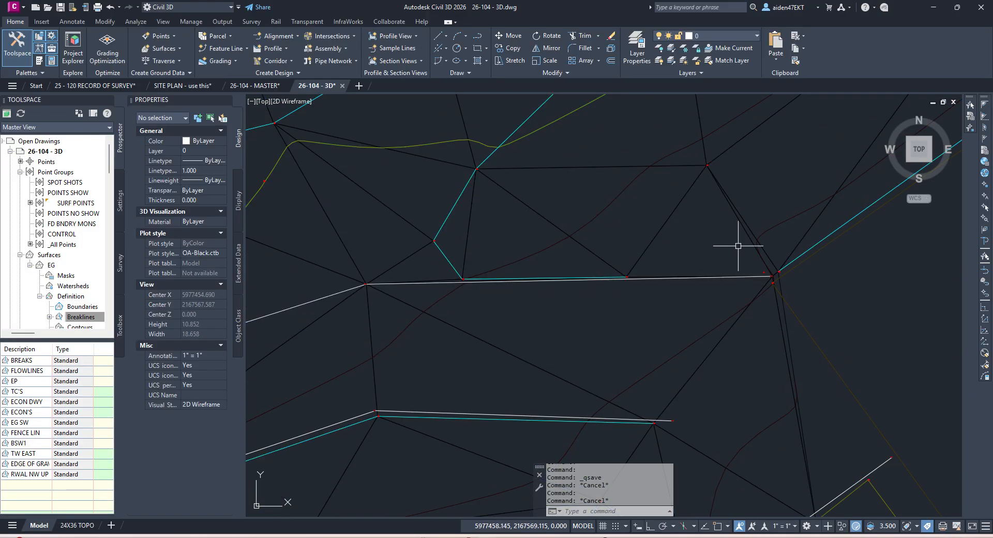
scroll(748, 242, "up", 4)
scroll(734, 239, "down", 8)
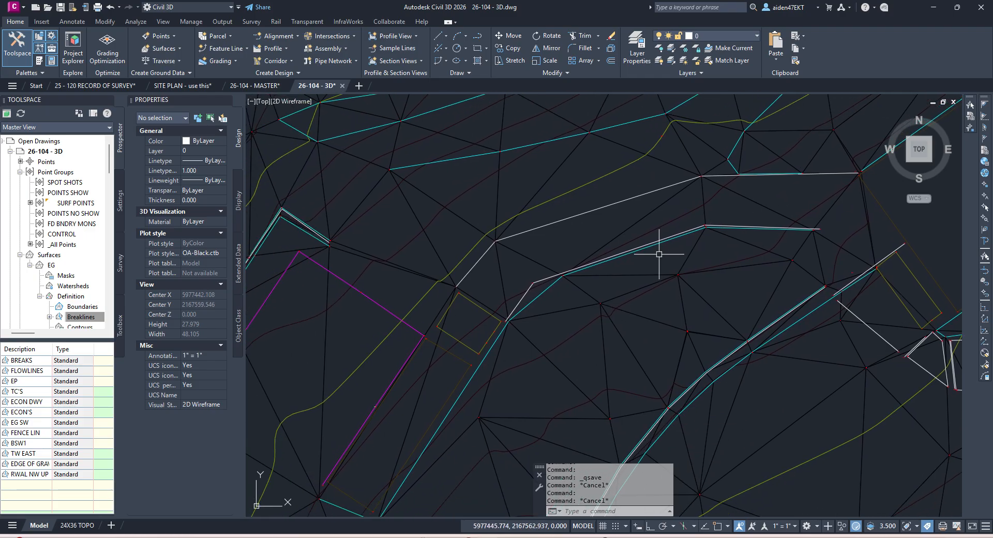
scroll(655, 243, "up", 4)
left_click(645, 232)
scroll(646, 231, "down", 4)
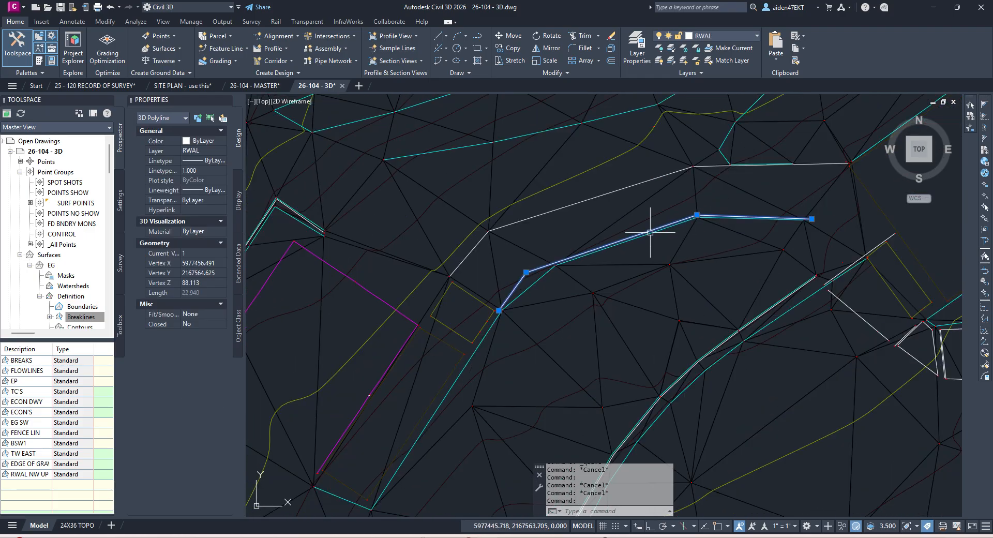
left_click(111, 322)
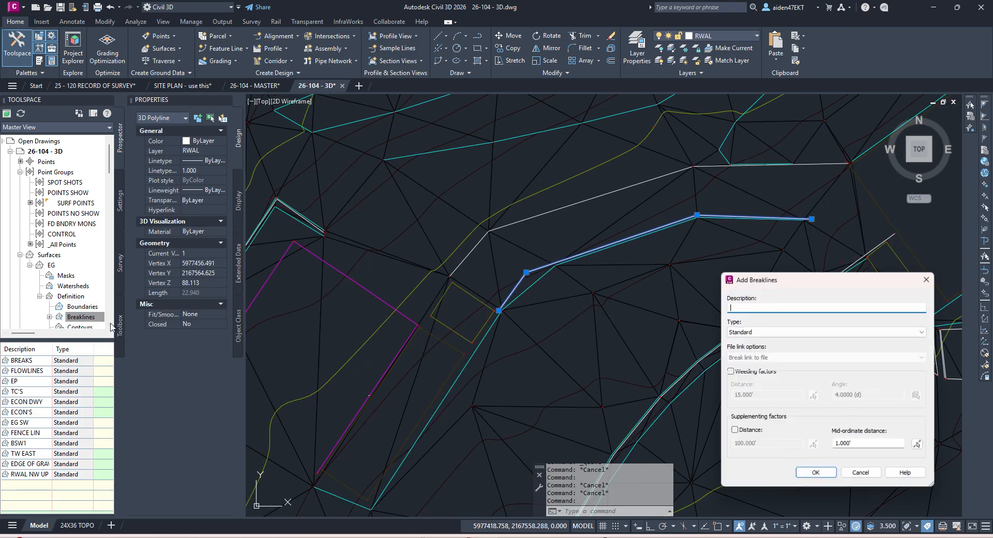
type("RWAL NW 2")
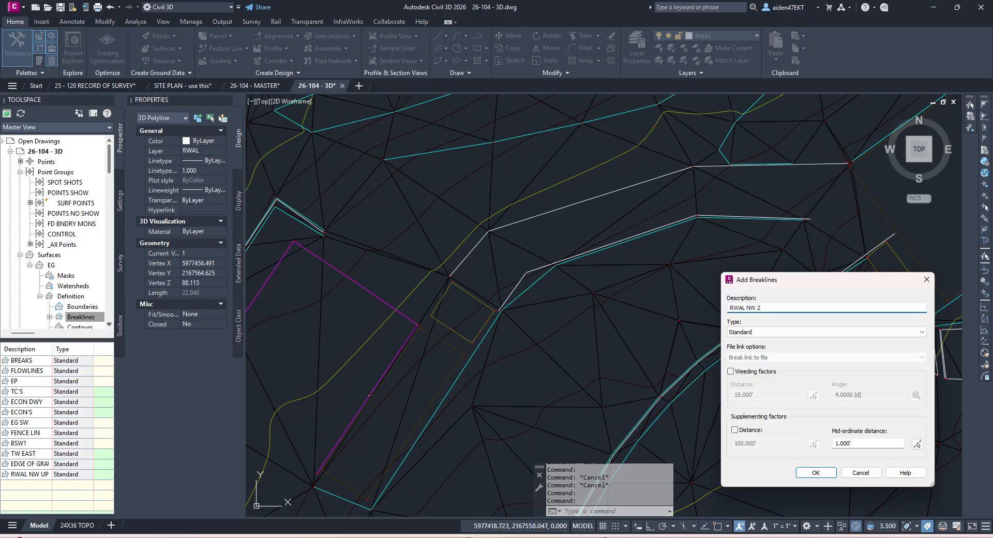
key("Return")
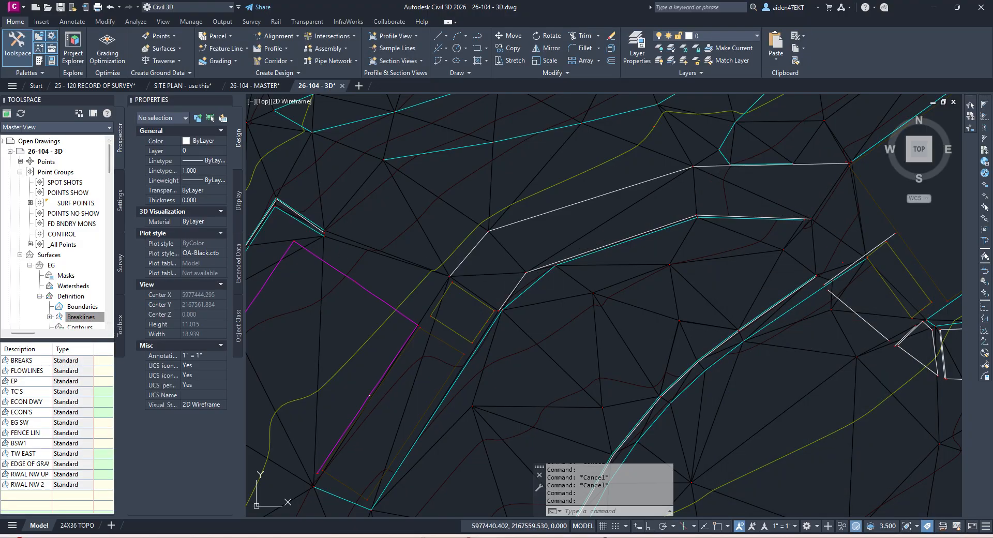
key("Escape")
Step: Start Delete Line on the EG surface and remove the first stray edges near the building
scroll(532, 292, "down", 5)
scroll(549, 305, "up", 3)
left_click(546, 318)
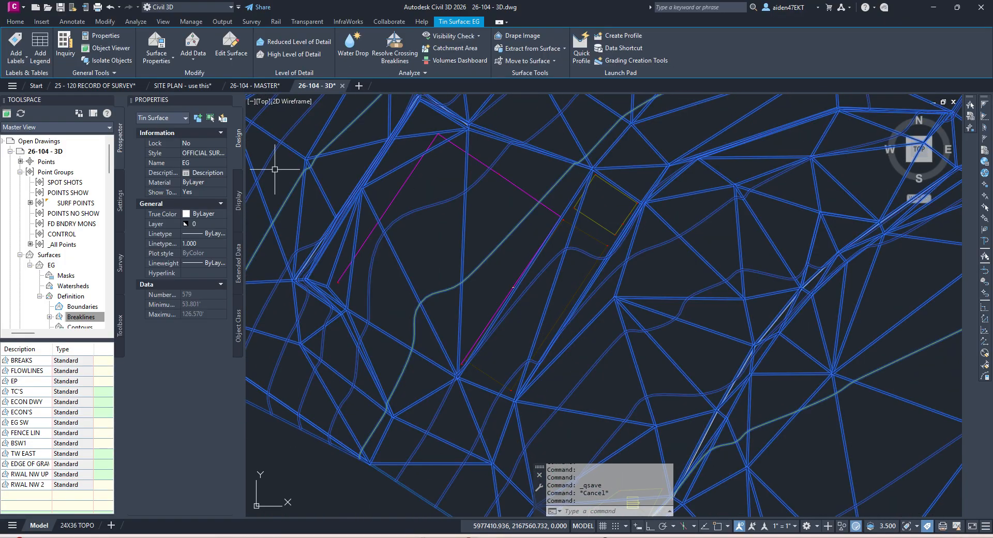
left_click(224, 54)
left_click(243, 101)
left_click(544, 317)
scroll(483, 336, "up", 5)
left_click(480, 351)
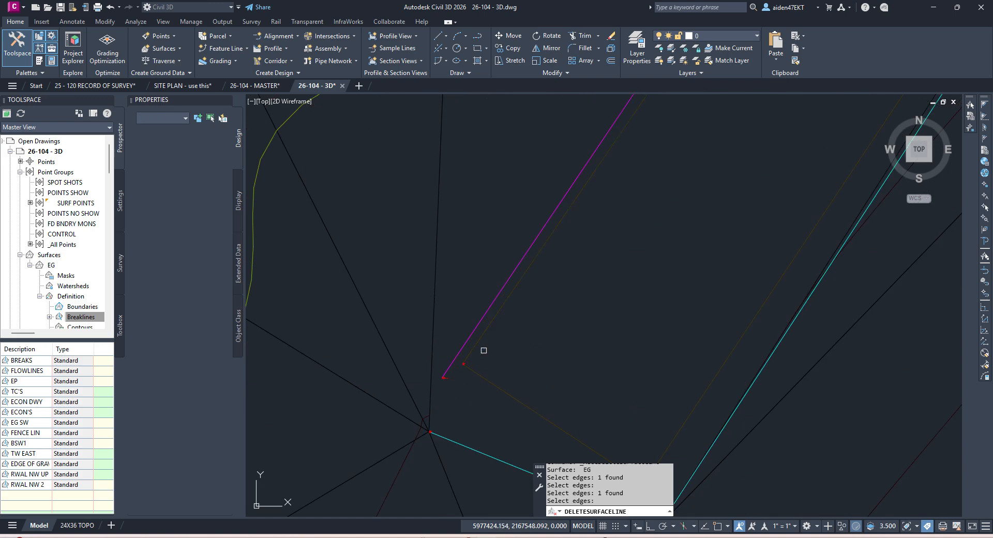
scroll(496, 346, "down", 5)
key("Return")
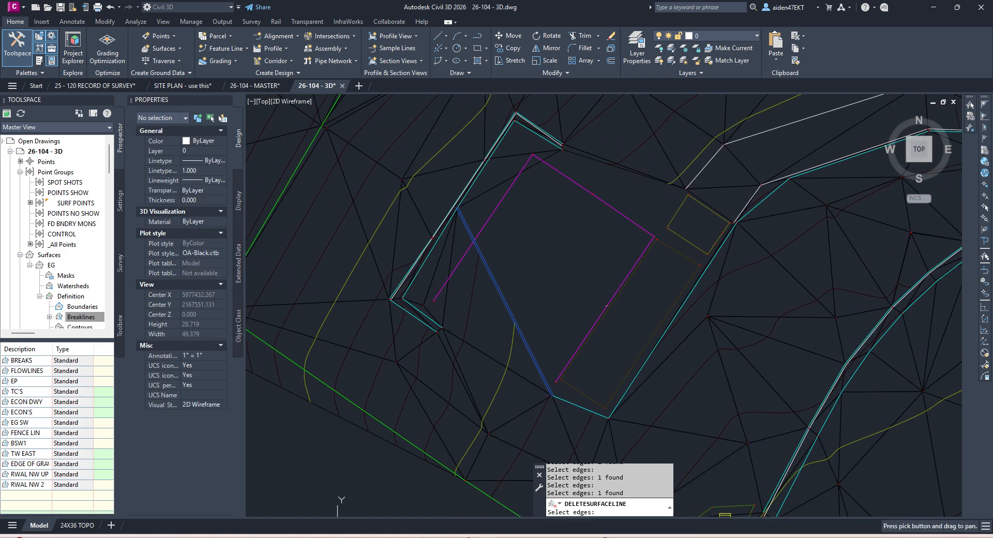
Step: Delete the remaining stray triangle edges beside the magenta building outline
scroll(433, 270, "up", 3)
scroll(458, 273, "down", 2)
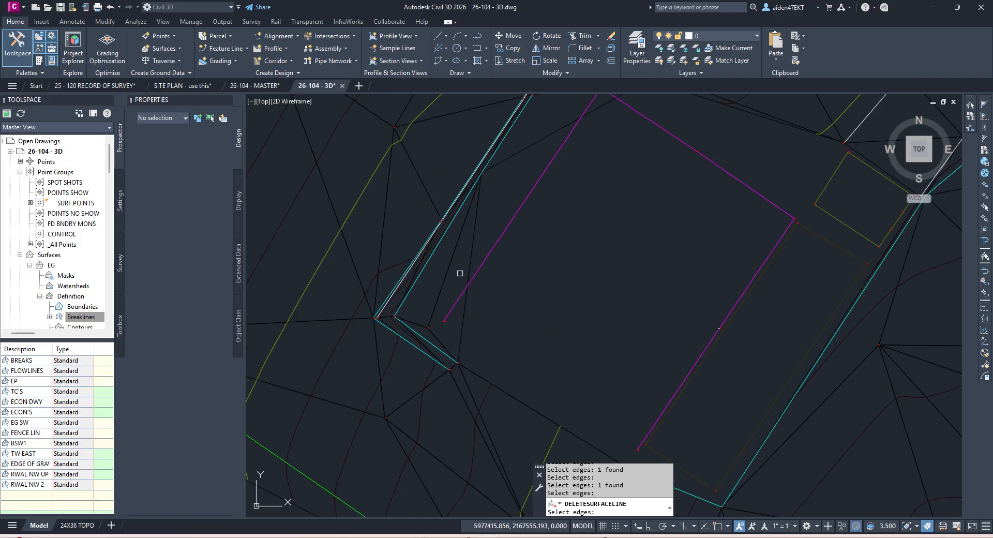
key("Return")
left_click(443, 280)
key("Return")
middle_click_drag(542, 133, 502, 245)
key("Return")
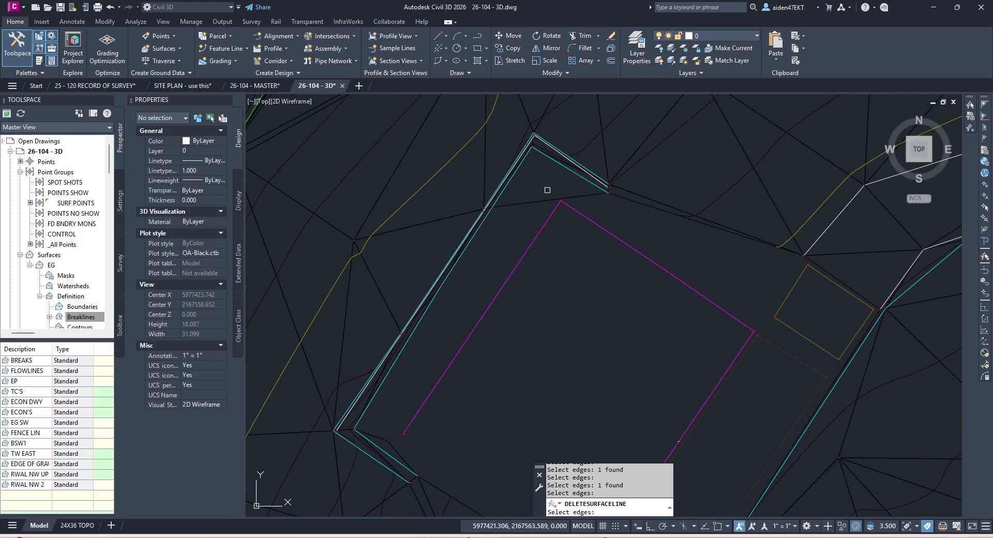
key("Return")
scroll(562, 200, "up", 10)
scroll(566, 208, "down", 8)
key("Escape")
Step: Save the drawing and bring the northwest part of the surface into view
key("ctrl+s")
middle_click_drag(687, 392, 607, 385)
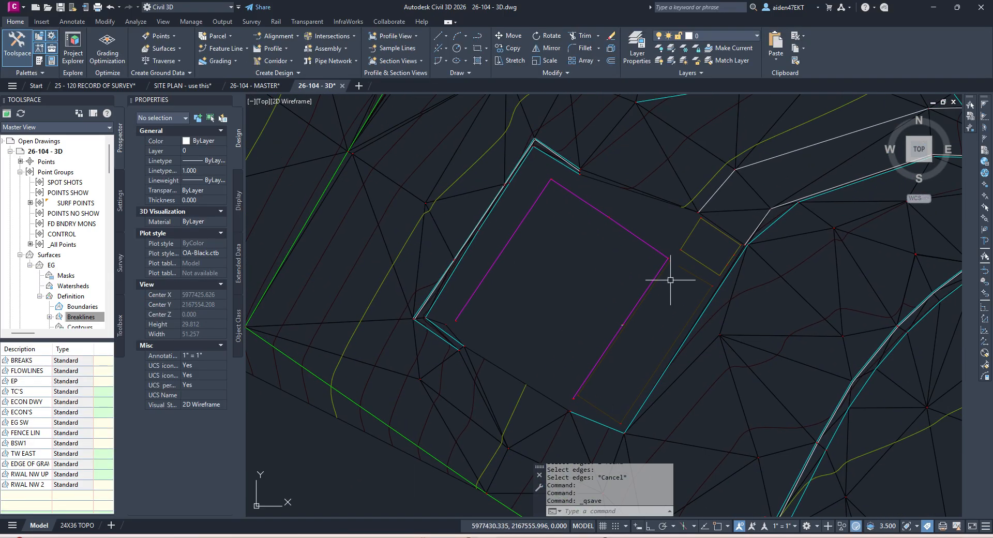
middle_click_drag(670, 280, 653, 388)
Step: Centre the view on the surface's western tip and select the EG surface
scroll(639, 339, "down", 3)
middle_click_drag(593, 280, 707, 297)
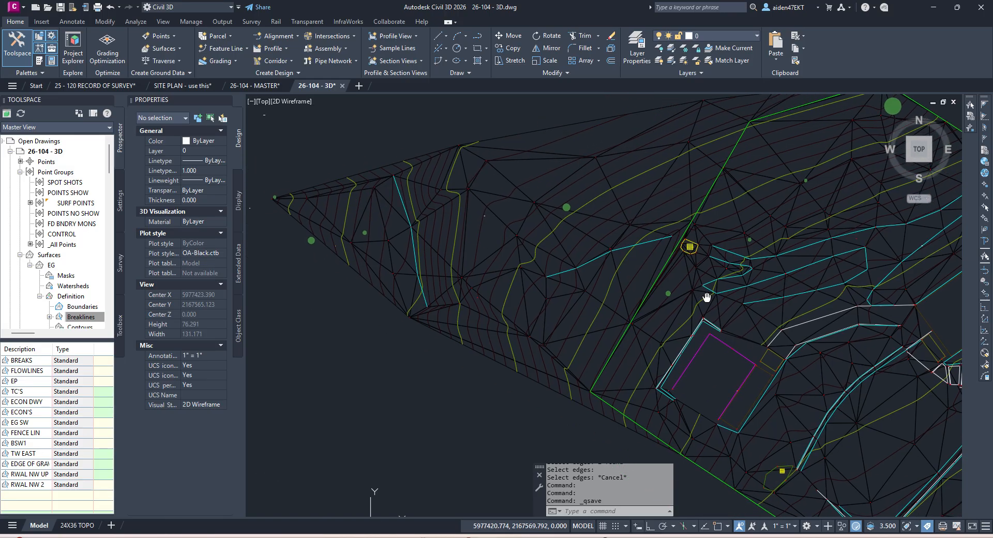
scroll(454, 314, "up", 4)
scroll(381, 328, "up", 2)
scroll(389, 327, "down", 7)
scroll(356, 285, "up", 5)
scroll(359, 232, "down", 2)
middle_click_drag(358, 232, 462, 314)
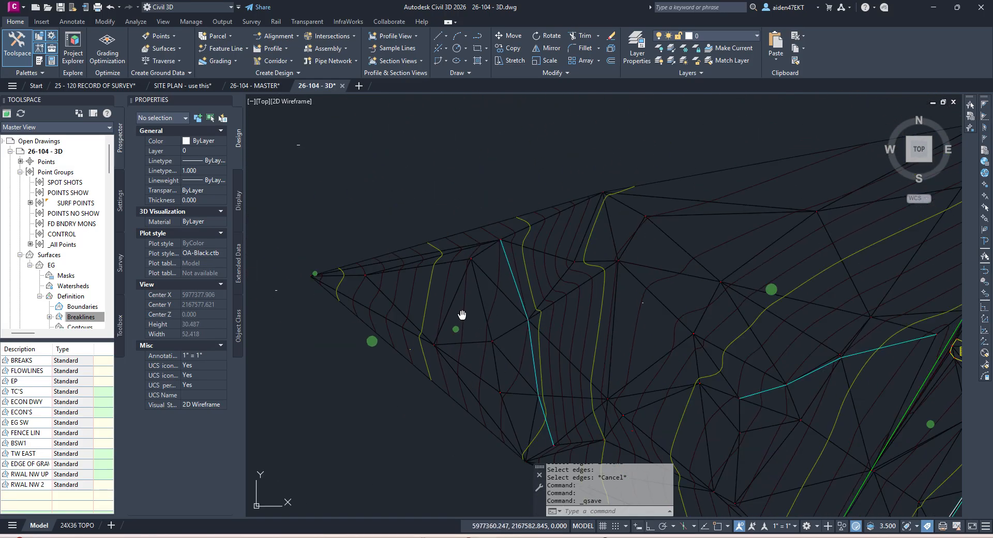
left_click(460, 236)
scroll(460, 230, "down", 2)
key("Escape")
left_click(462, 230)
key("Escape")
left_click(465, 229)
key("Escape")
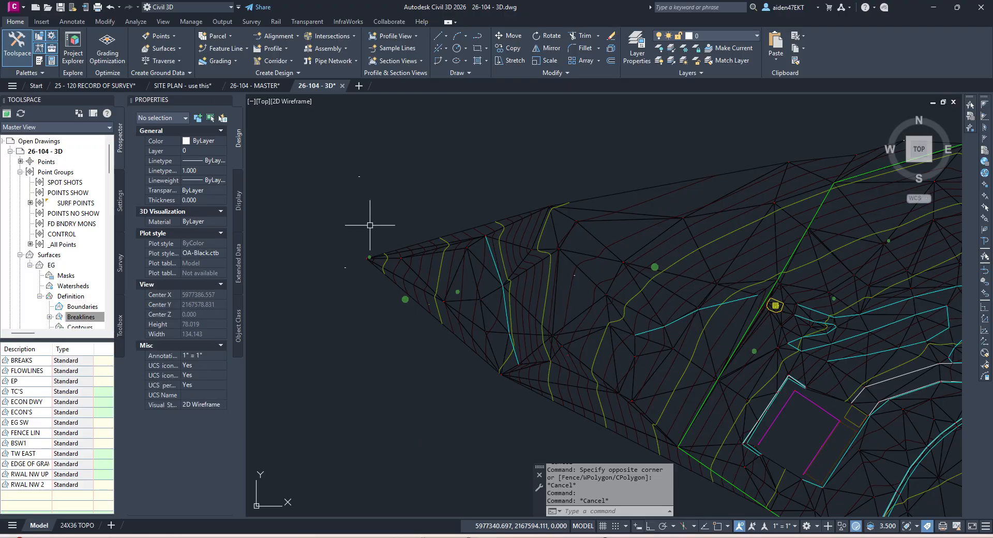
left_click(455, 233)
Step: Delete the unwanted boundary triangle edges at the western tip of EG
left_click(219, 51)
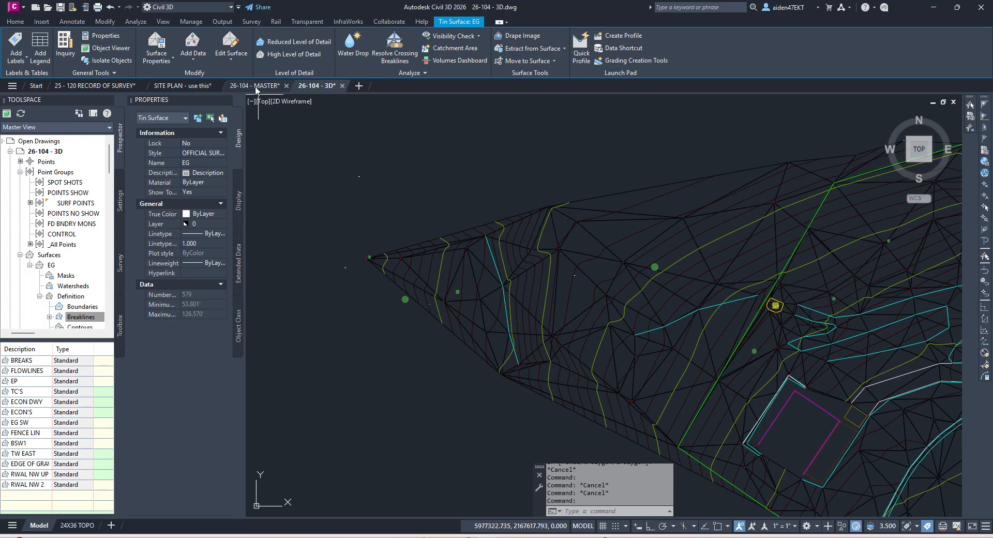
key("Escape")
key("Escape")
left_click(463, 246)
left_click(219, 51)
left_click(248, 96)
scroll(444, 222, "up", 4)
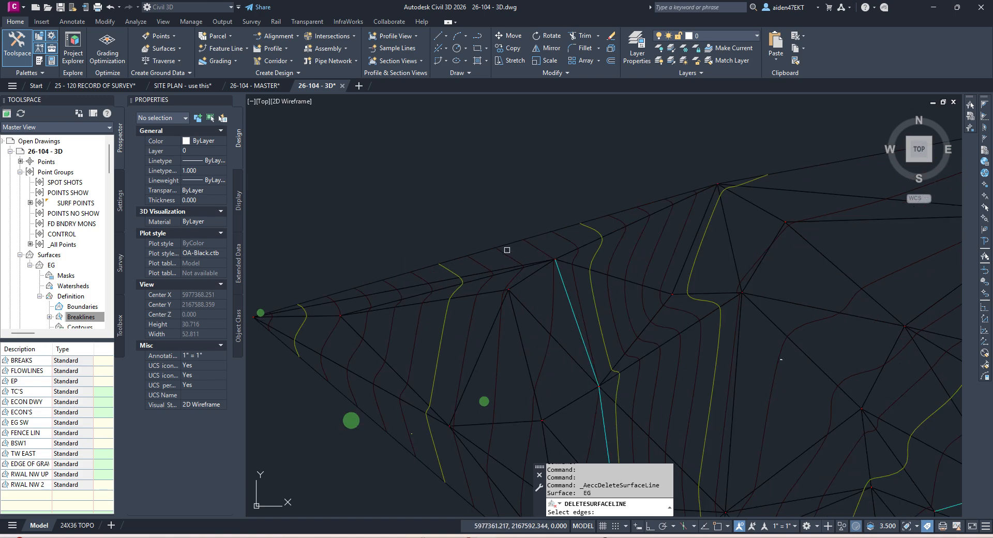
left_click(513, 243)
middle_click_drag(468, 283, 571, 252)
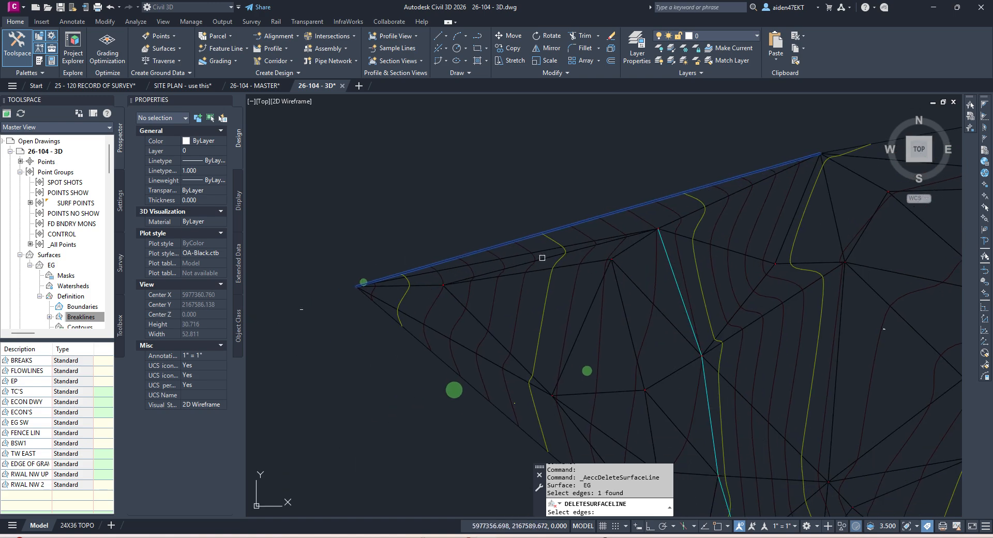
key("Return")
left_click(543, 249)
key("Return")
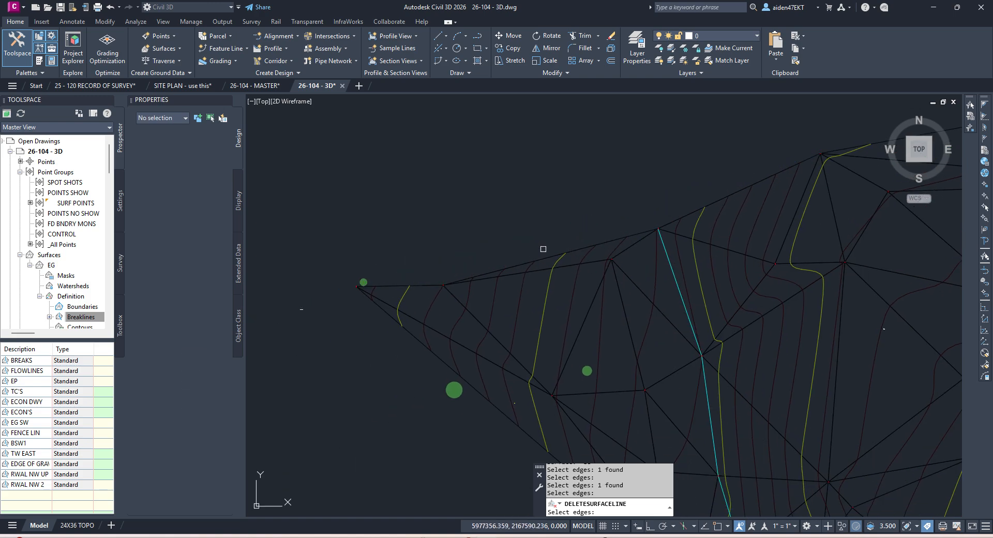
middle_click_drag(531, 319, 496, 235)
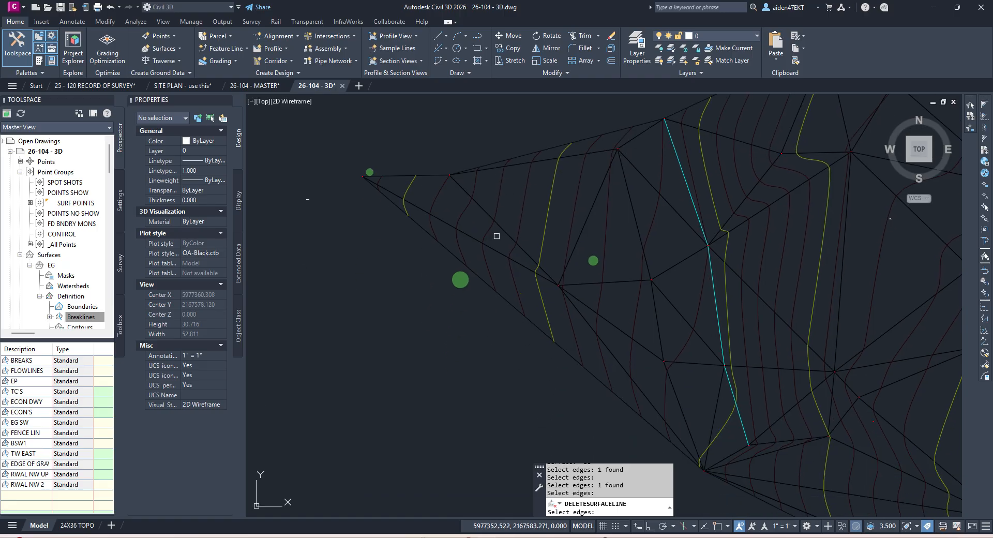
key("Return")
Step: Window-select and delete a boundary edge along the southern side, then end Delete Line
middle_click_drag(648, 364, 489, 303)
scroll(533, 312, "down", 2)
middle_click_drag(572, 243, 559, 308)
scroll(545, 285, "up", 4)
scroll(540, 286, "down", 4)
middle_click_drag(618, 328, 590, 239)
scroll(589, 240, "down", 2)
scroll(575, 317, "up", 4)
scroll(561, 284, "down", 2)
scroll(527, 282, "up", 2)
scroll(565, 327, "down", 4)
left_click(594, 343)
left_click(583, 324)
scroll(582, 324, "up", 2)
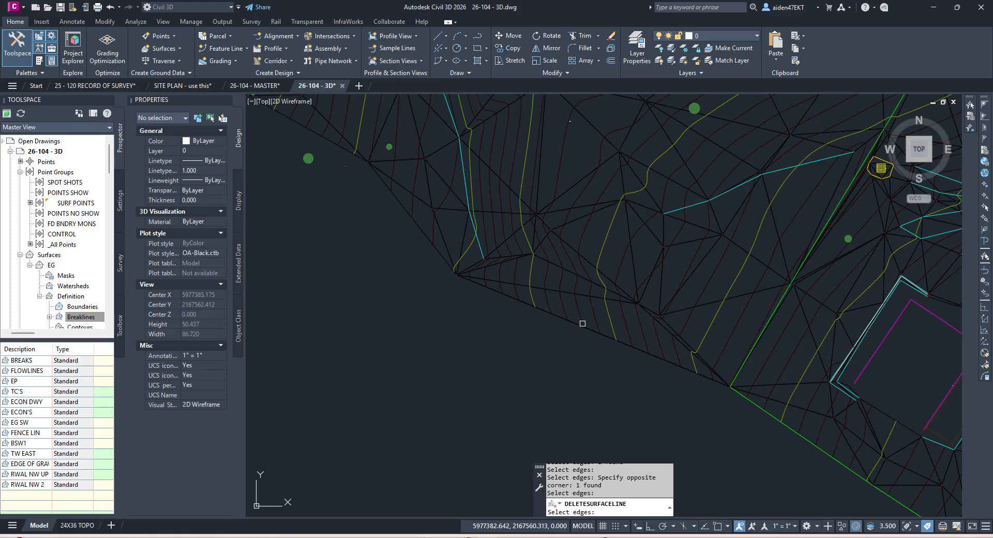
key("Escape")
Step: Save the drawing and move the view to the southeastern boundary
scroll(581, 325, "down", 5)
left_click(585, 326)
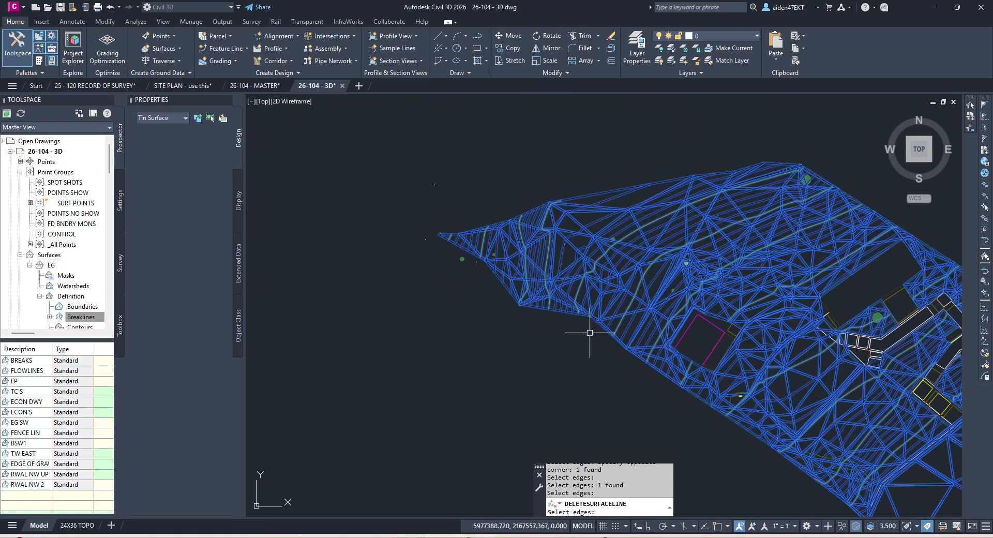
key("ctrl+s")
middle_click_drag(691, 212, 568, 252)
middle_click_drag(744, 362, 642, 268)
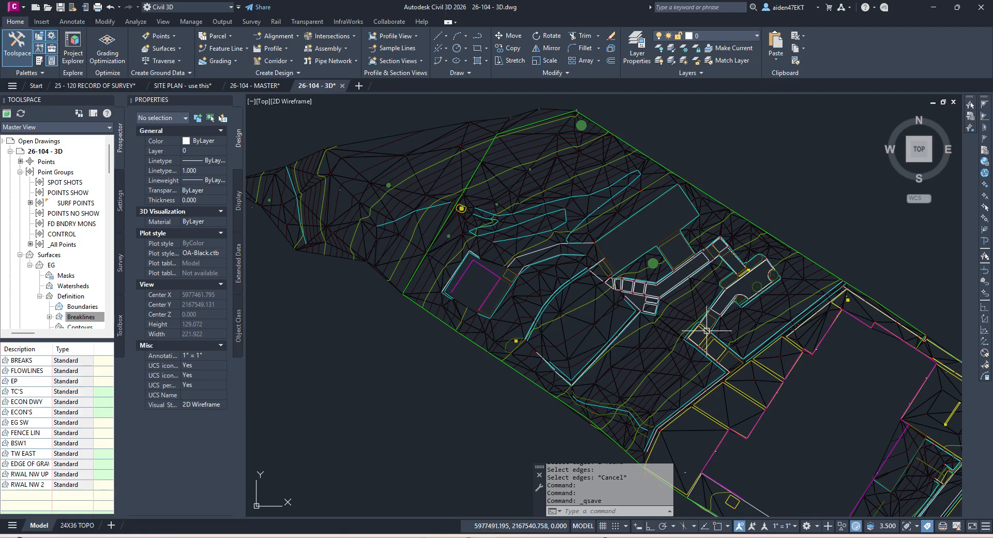
scroll(561, 233, "up", 4)
scroll(631, 226, "down", 6)
mouse_move(739, 289)
middle_mouse_down()
mouse_move(670, 236)
mouse_move(601, 211)
middle_mouse_up()
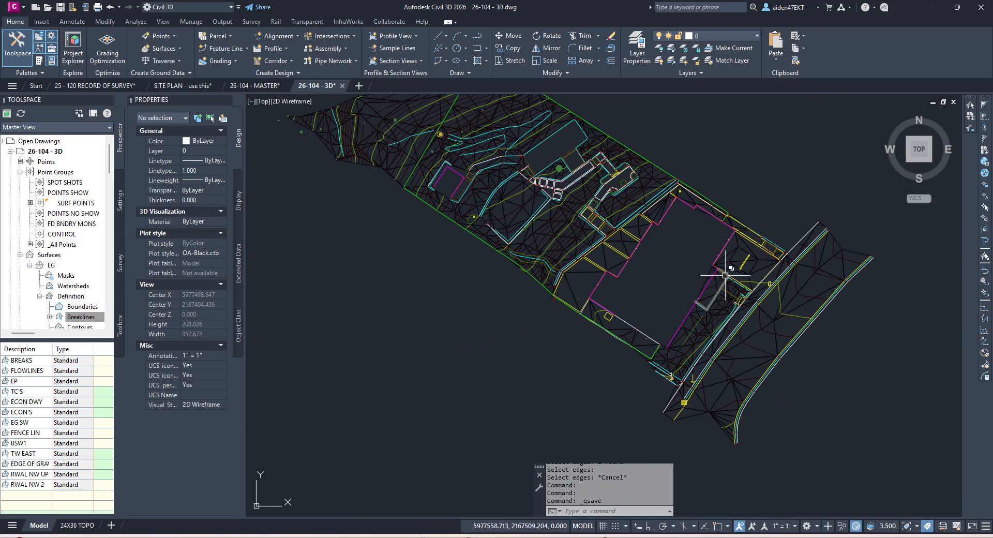
scroll(725, 275, "up", 5)
Step: Delete the stray southeastern boundary edges from EG, three picked and six window-selected
left_click(647, 236)
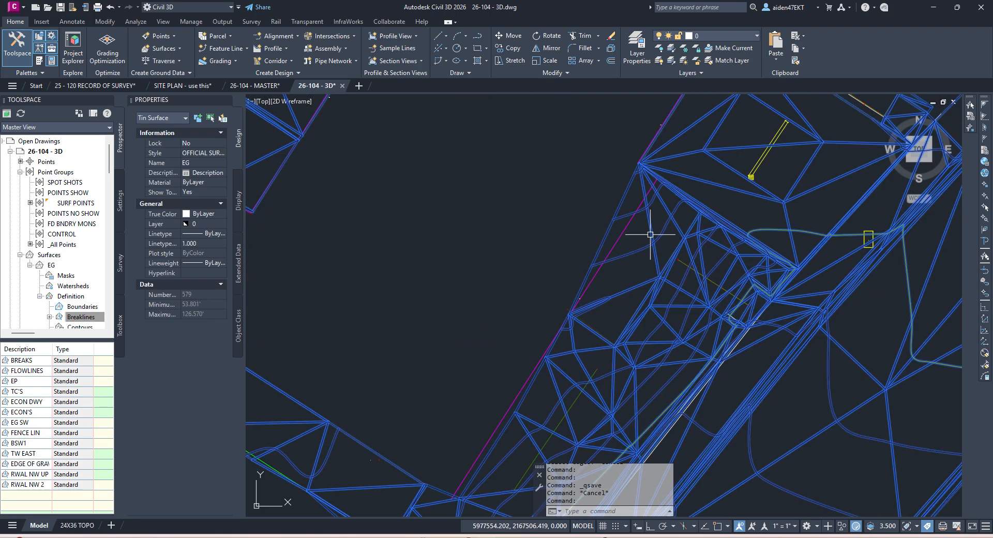
left_click(231, 44)
left_click(271, 101)
left_click(610, 226)
left_click(648, 226)
left_click(667, 211)
scroll(675, 215, "up", 4)
left_click(687, 203)
left_click(639, 185)
scroll(638, 183, "down", 6)
mouse_move(588, 243)
middle_mouse_down()
mouse_move(646, 173)
mouse_move(605, 238)
middle_mouse_up()
left_click(591, 272)
left_click(578, 246)
key("Return")
Step: Remove two more boundary edges further east and finish deleting lines
left_click(731, 260)
scroll(738, 259, "down", 6)
scroll(801, 292, "up", 4)
left_click(783, 315)
left_click(771, 302)
key("Return")
scroll(772, 293, "down", 2)
scroll(780, 279, "down", 6)
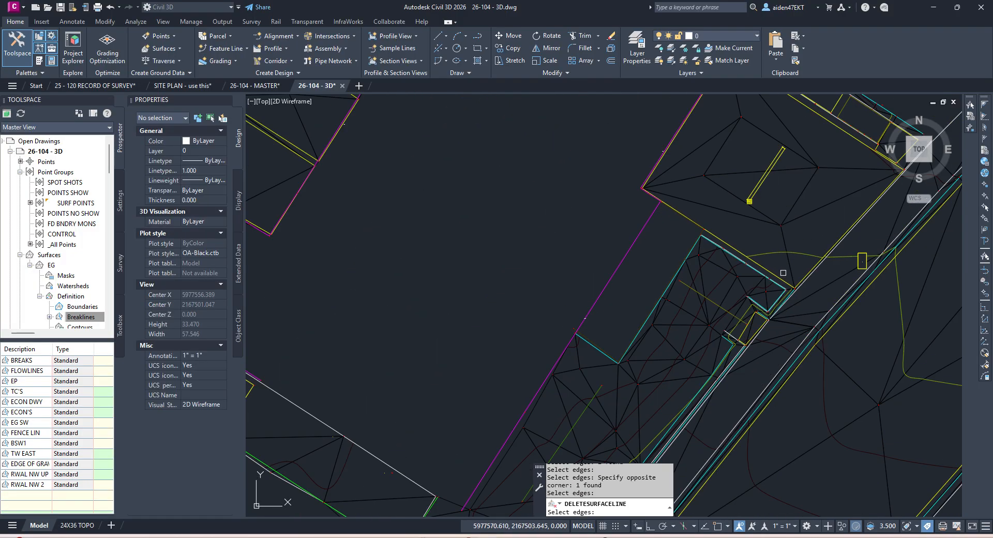
key("Escape")
key("Escape")
Step: Save the drawing and bring the green landscape polylines on the southern boundary into view
scroll(572, 228, "down", 4)
key("ctrl+s")
scroll(512, 296, "up", 4)
middle_click_drag(448, 269, 584, 346)
scroll(584, 346, "down", 2)
middle_click_drag(490, 293, 538, 310)
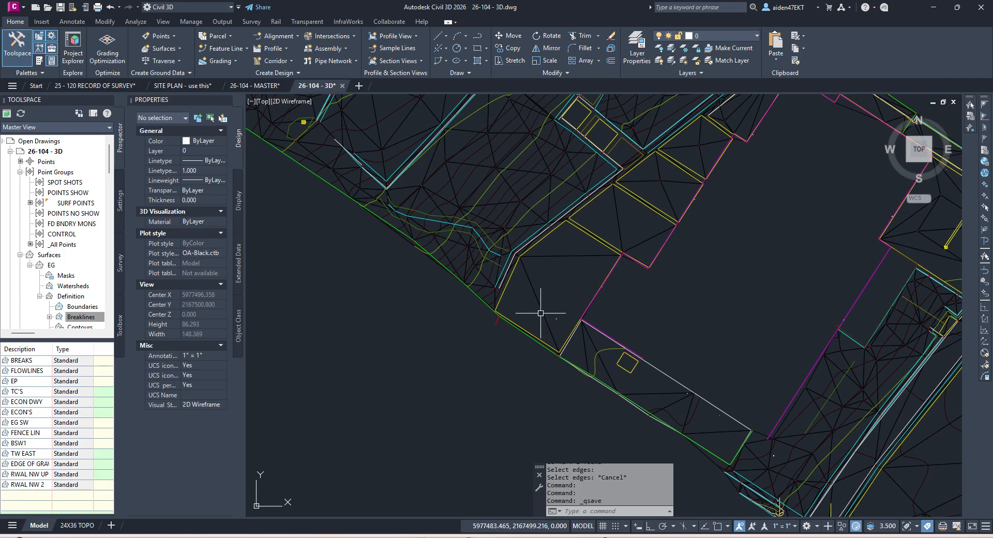
scroll(488, 250, "up", 3)
scroll(559, 295, "up", 3)
key("Escape")
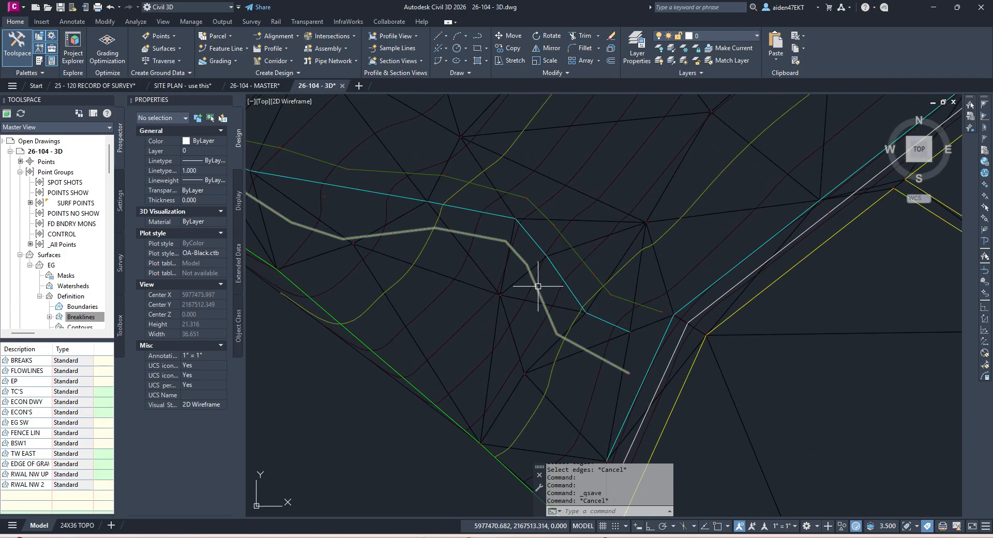
Step: Add the green landscape edge polylines to the EG surface as the LANDSCAPE EDGE breakline
left_click(538, 289)
left_click(580, 257)
scroll(558, 267, "down", 2)
scroll(526, 282, "down", 4)
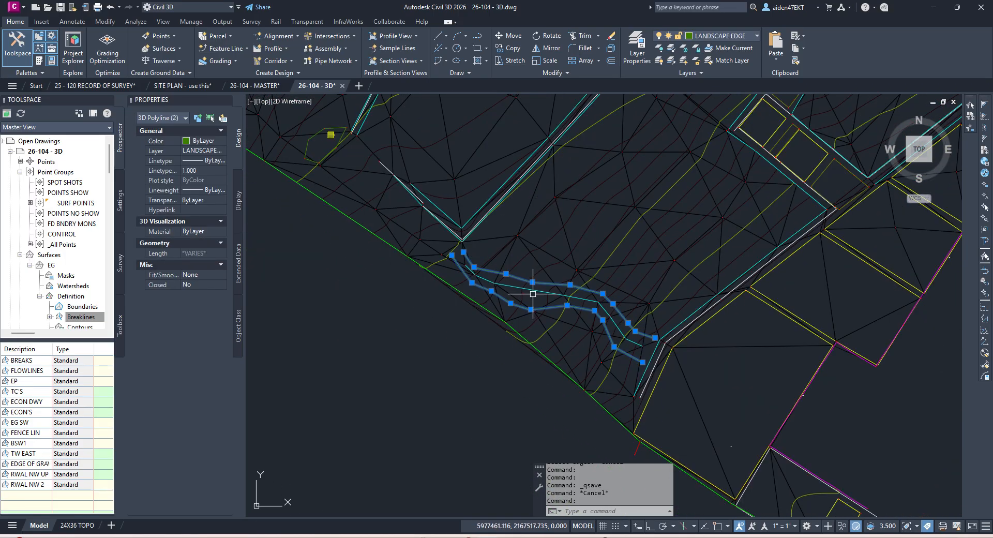
scroll(396, 198, "up", 6)
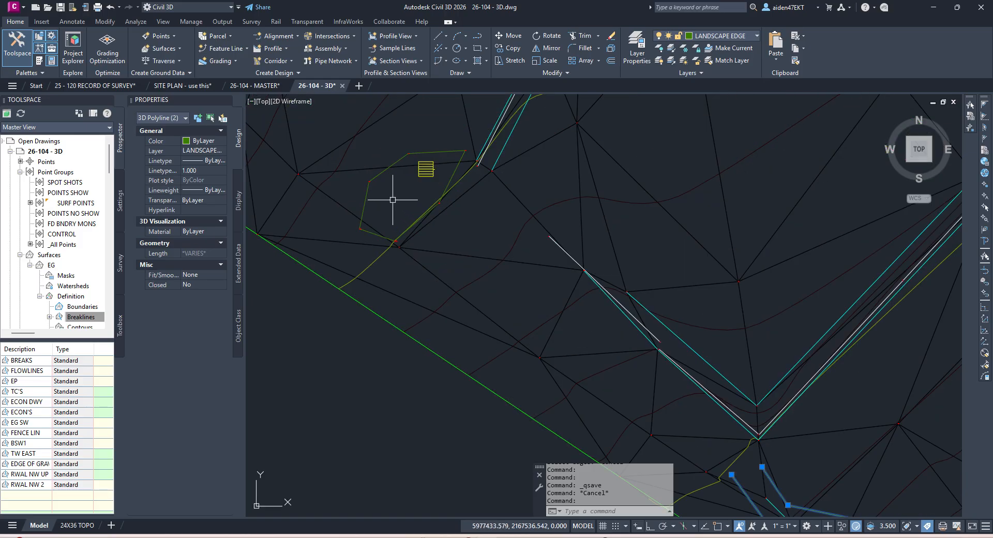
left_click(382, 172)
scroll(393, 181, "down", 6)
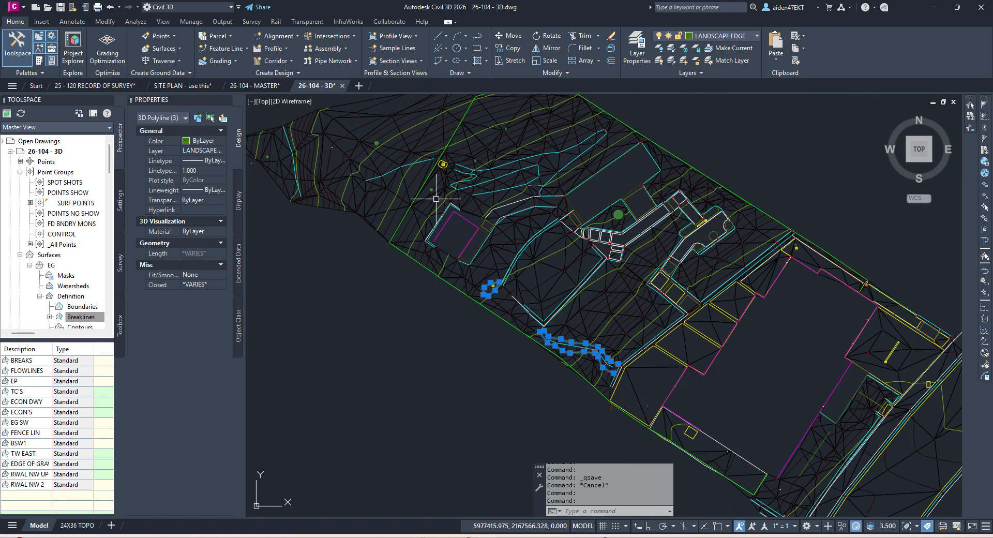
scroll(452, 162, "up", 6)
scroll(439, 202, "down", 4)
middle_click_drag(436, 207, 618, 227)
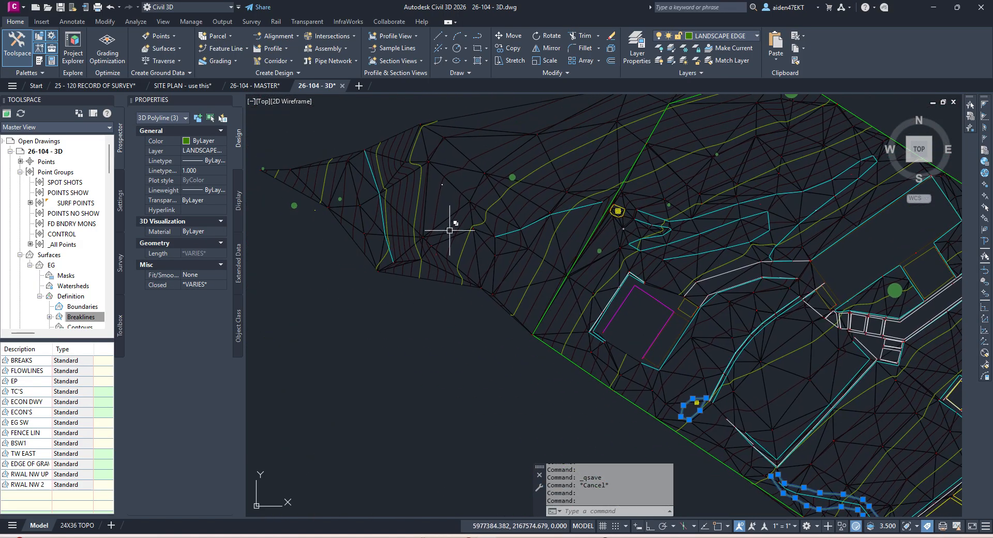
middle_click_drag(686, 373, 440, 202)
right_click(82, 317)
left_click(108, 323)
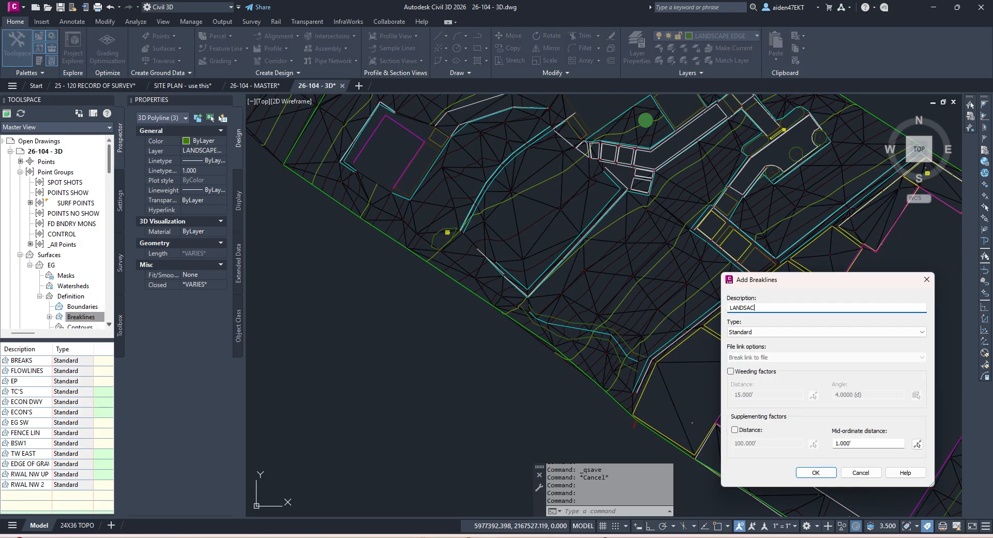
key("Return")
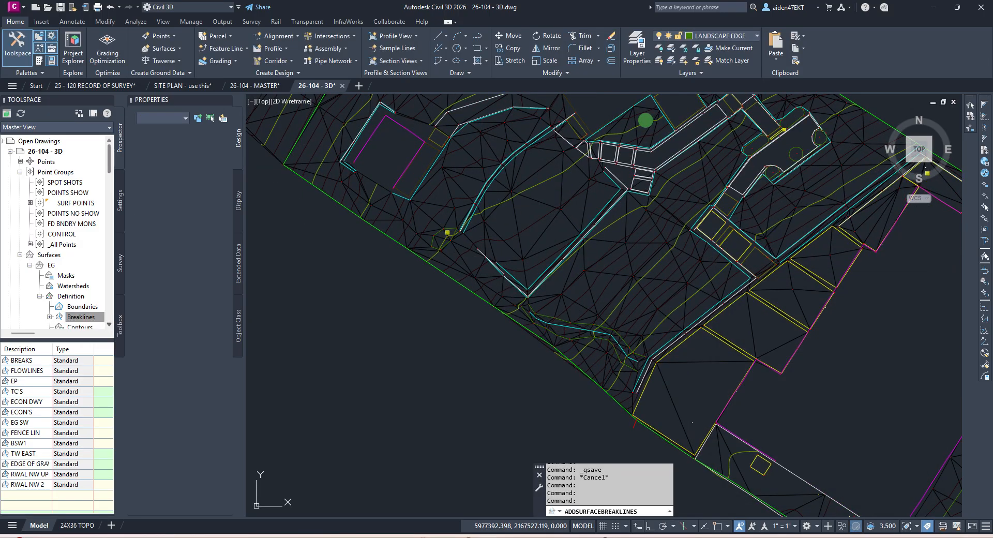
Step: Check the TIN surface at the breakline, zoom out to the whole site and save
scroll(594, 319, "up", 3)
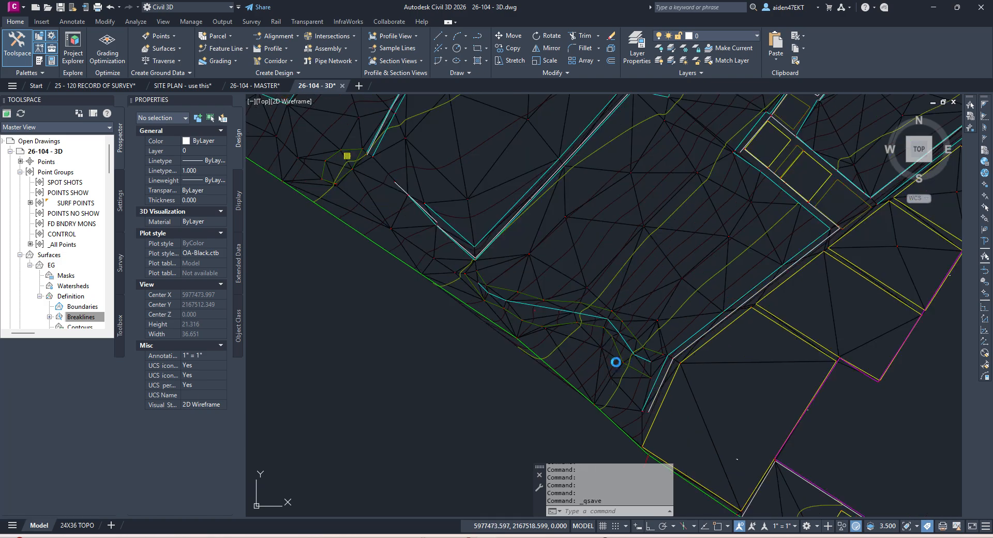
key("ctrl+s")
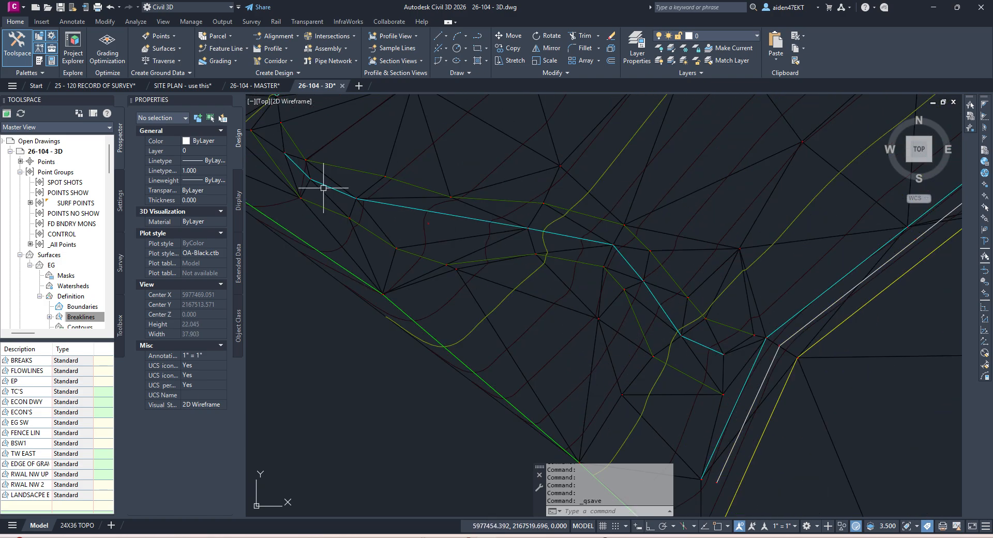
scroll(470, 223, "up", 4)
left_click(513, 228)
key("Escape")
scroll(649, 300, "down", 5)
scroll(688, 284, "down", 3)
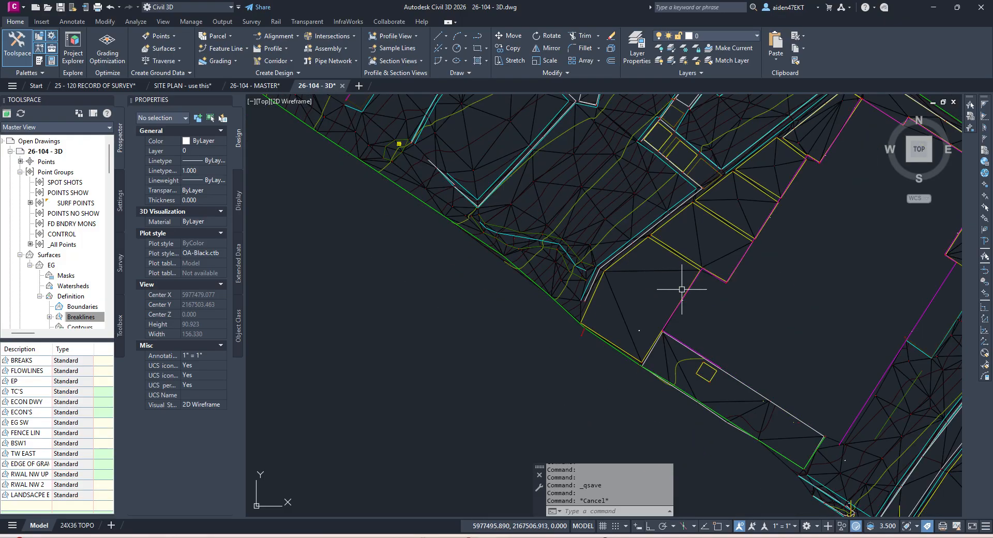
key("ctrl+s")
scroll(720, 294, "down", 2)
scroll(716, 291, "up", 4)
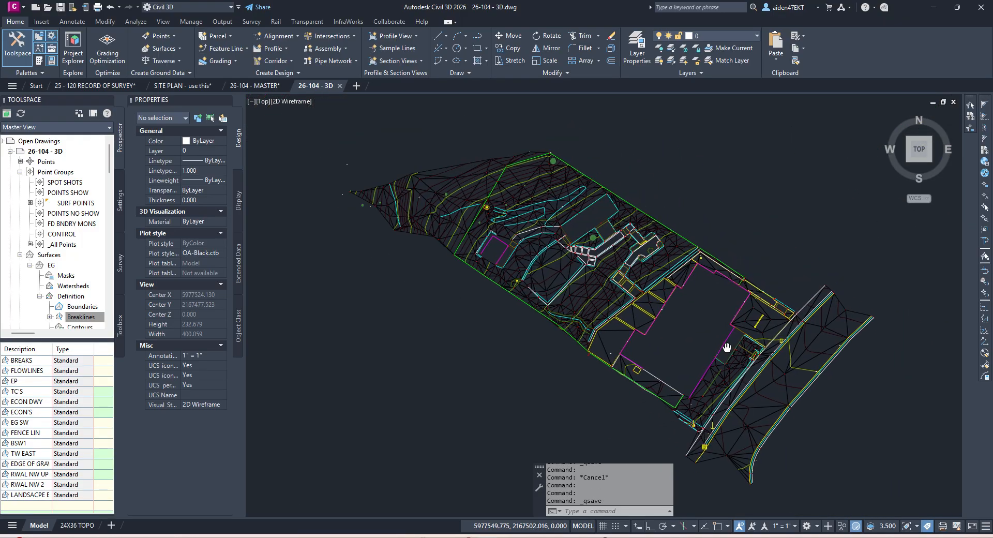
key("ctrl+s")
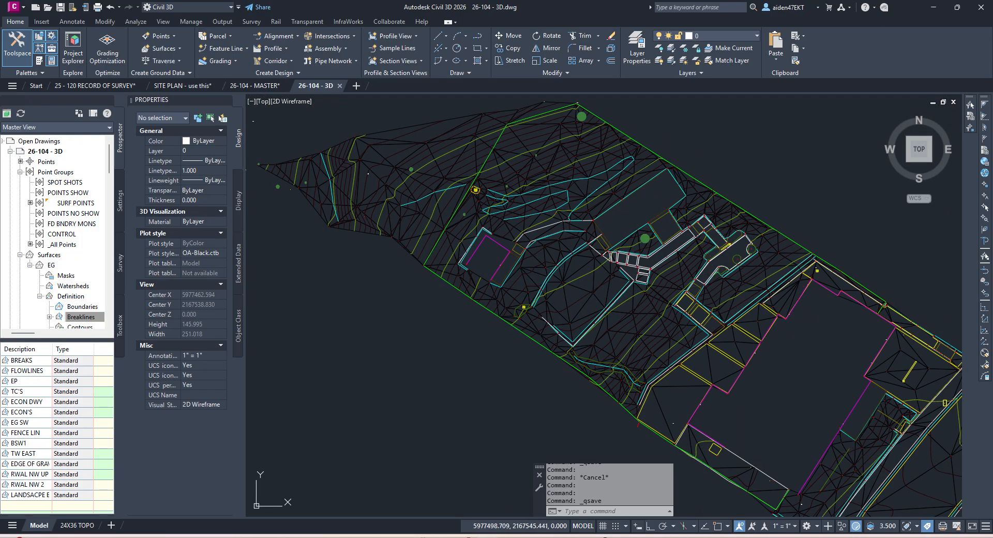
mouse_move(708, 286)
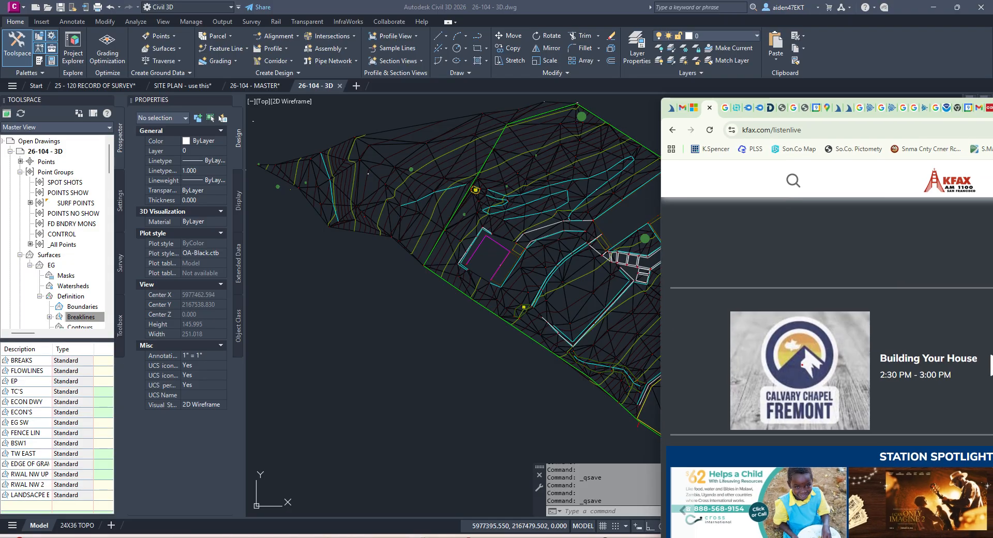
Step: Maximize Chrome and search Google for 'MARIN county lidar'
left_click_drag(992, 106, 724, 92)
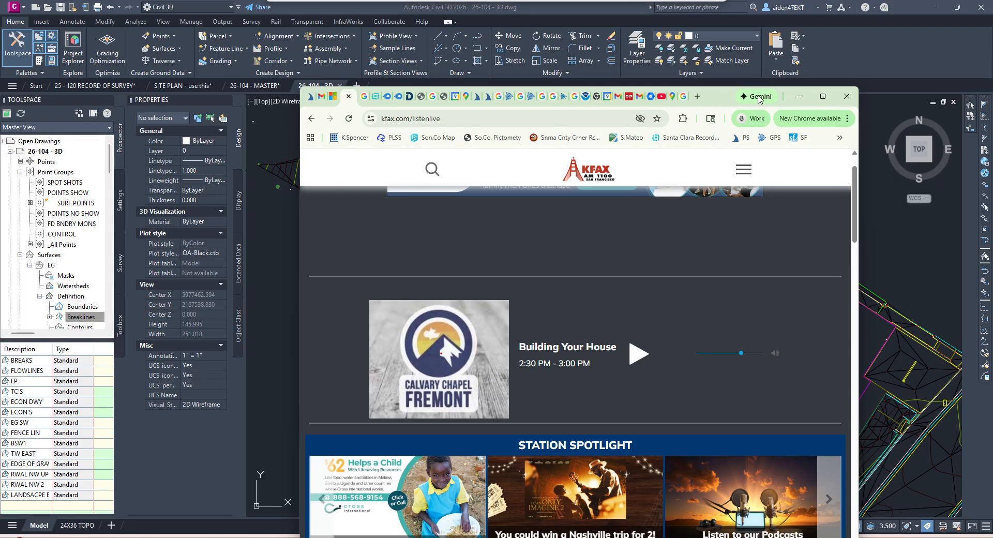
double_click(724, 92)
left_click(809, 11)
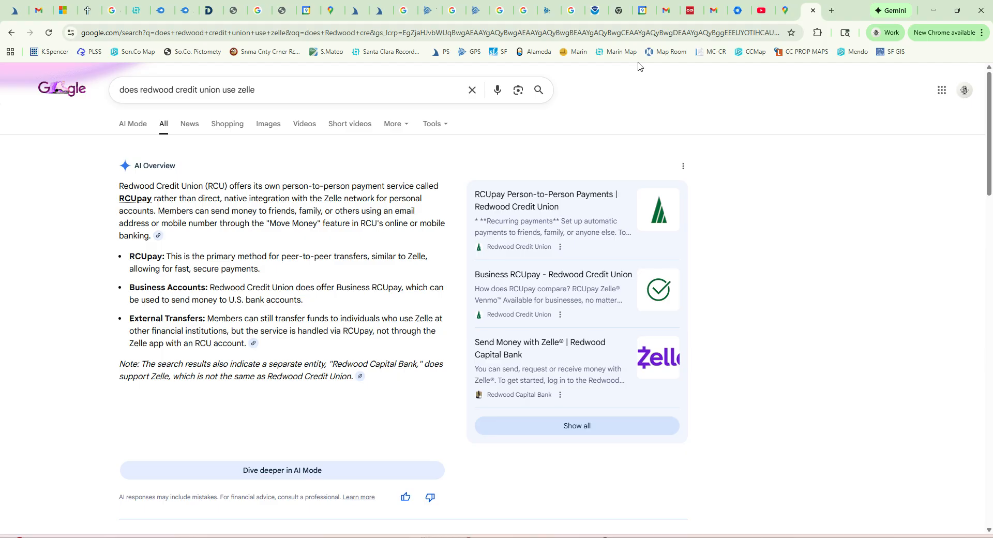
left_click(562, 40)
type("MARIN")
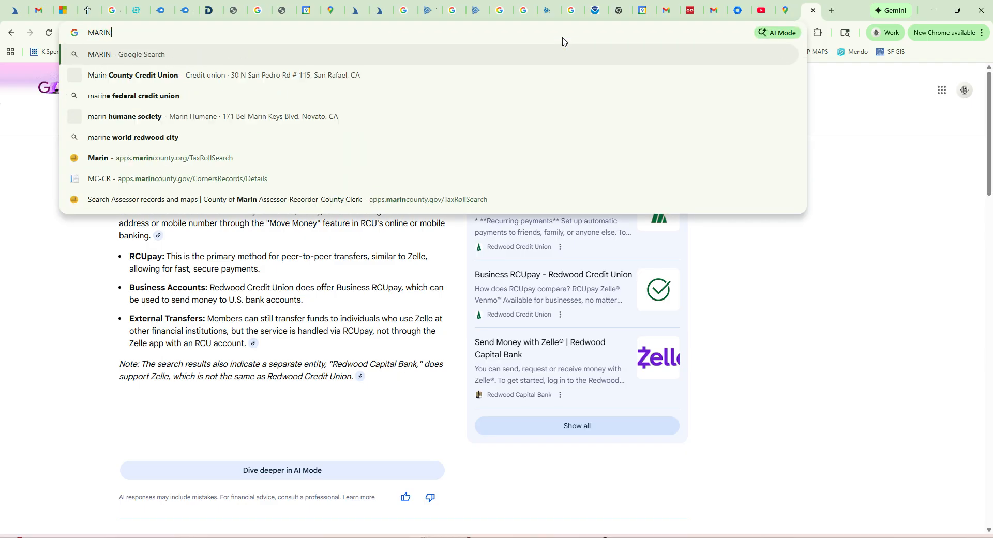
type(" county lidar")
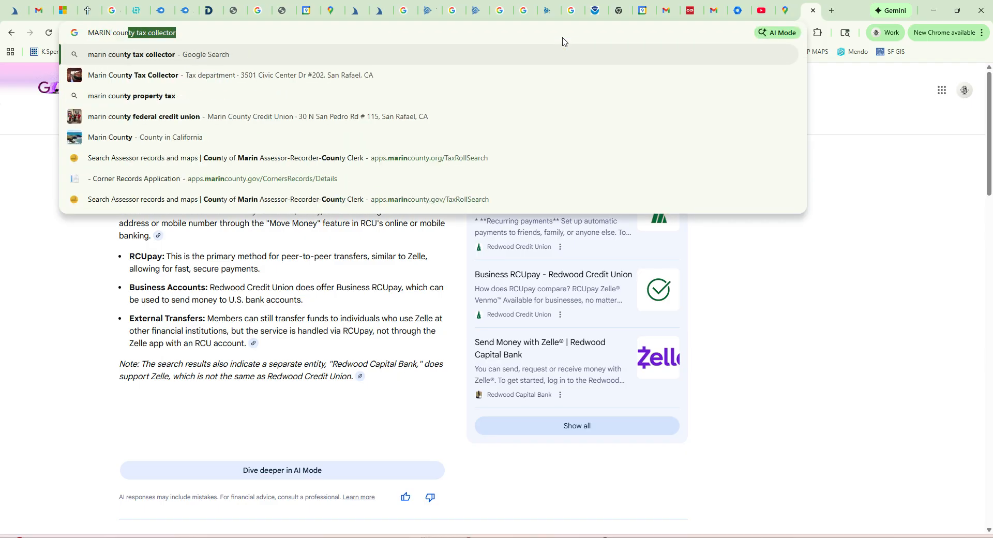
key("Return")
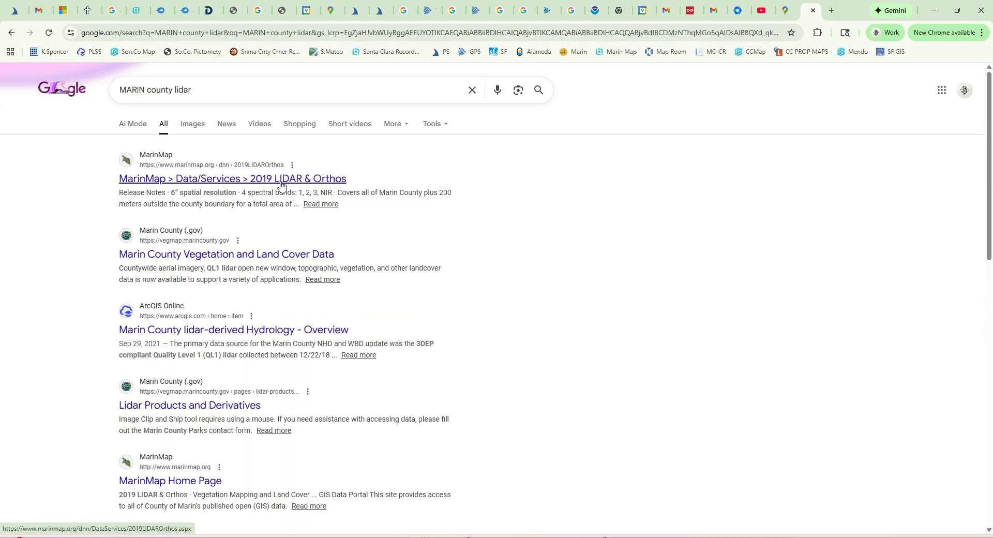
Step: Browse MarinMap's 2019 LIDAR page through Lidar Products to the large-area DEM tile downloads
left_click(248, 180)
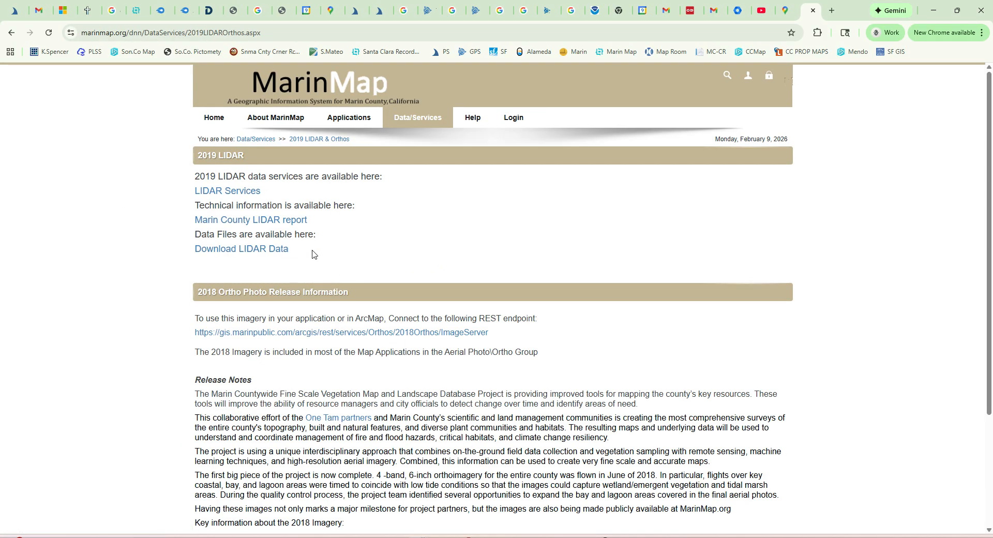
left_click(255, 251)
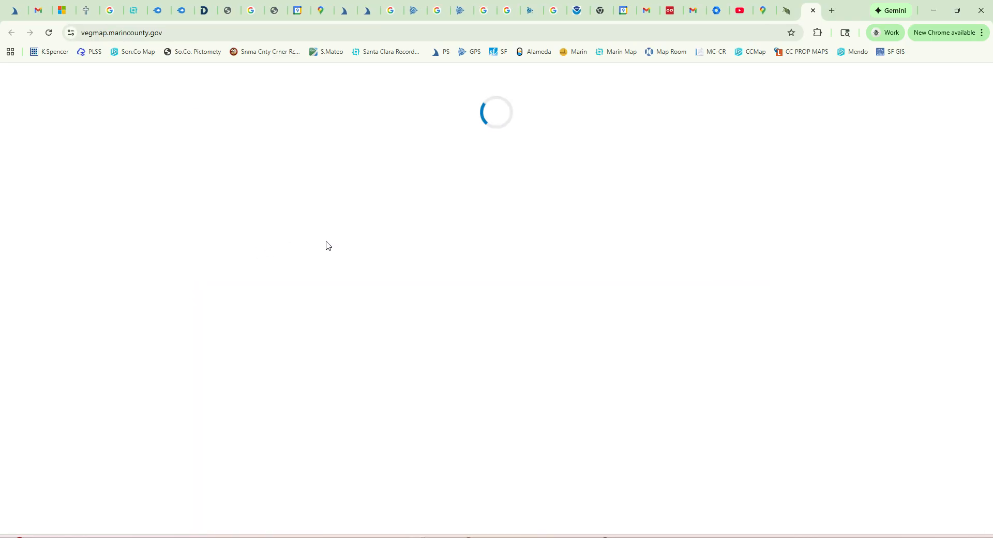
scroll(334, 248, "down", 5)
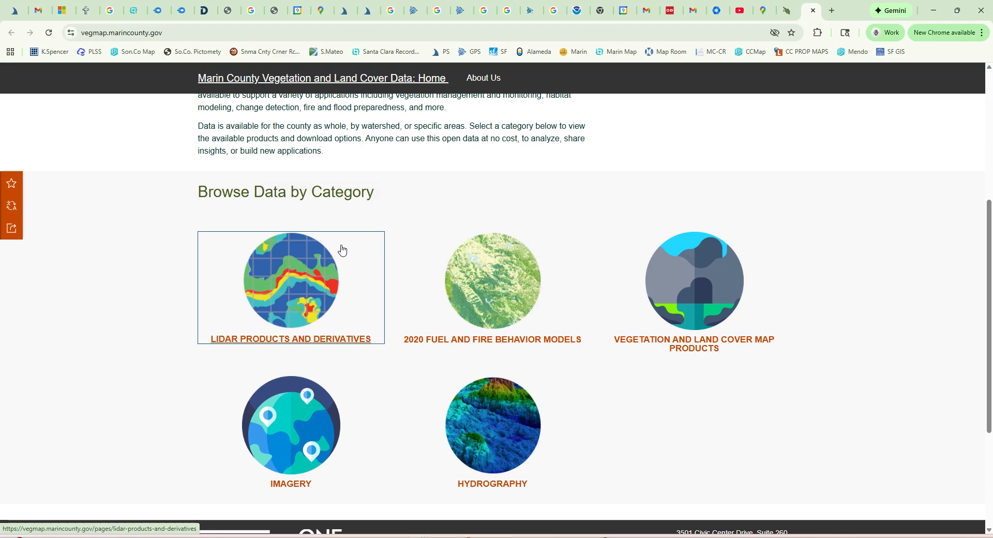
left_click(297, 308)
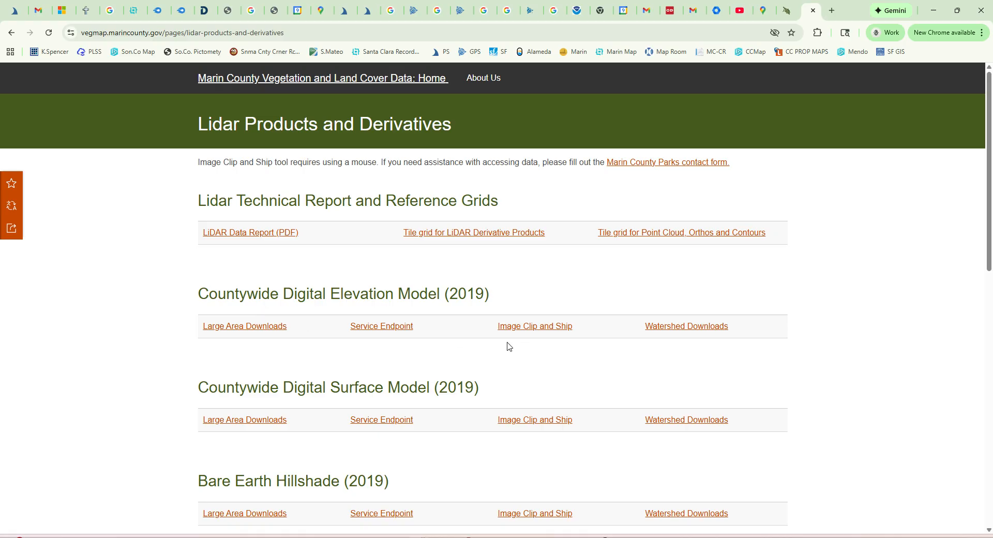
left_click(244, 328)
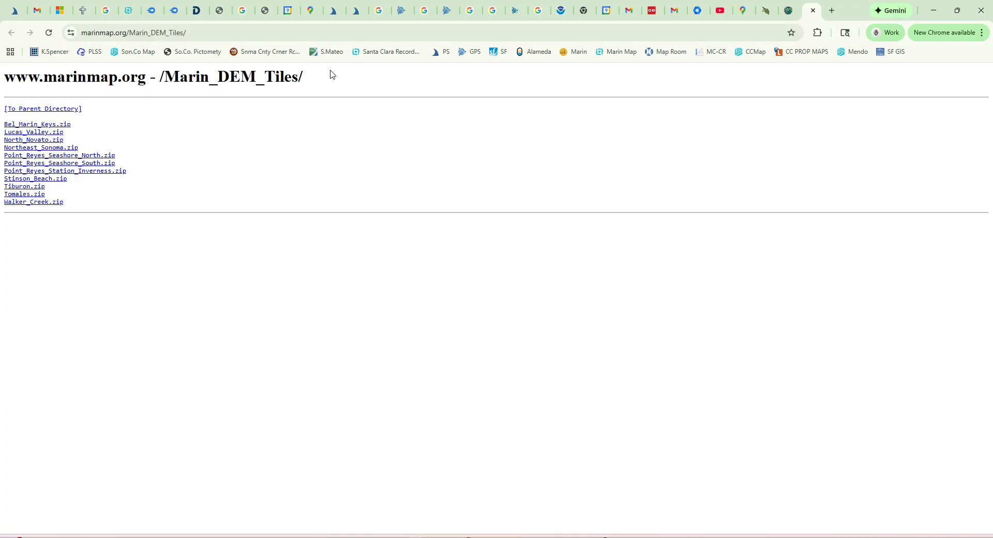
Step: Close the DEM tiles and Lidar Products tabs and minimize Chrome to reveal Civil 3D
left_click(813, 11)
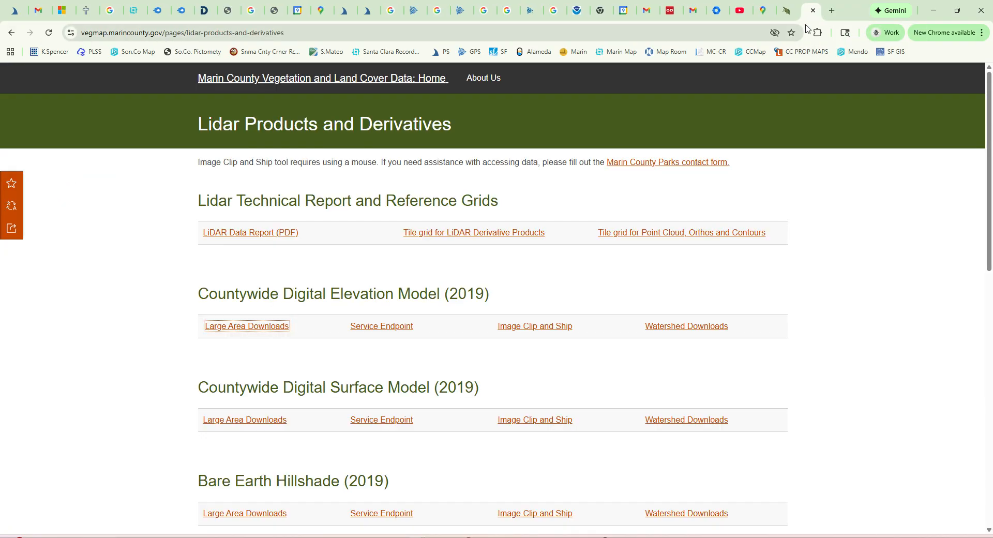
left_click(812, 11)
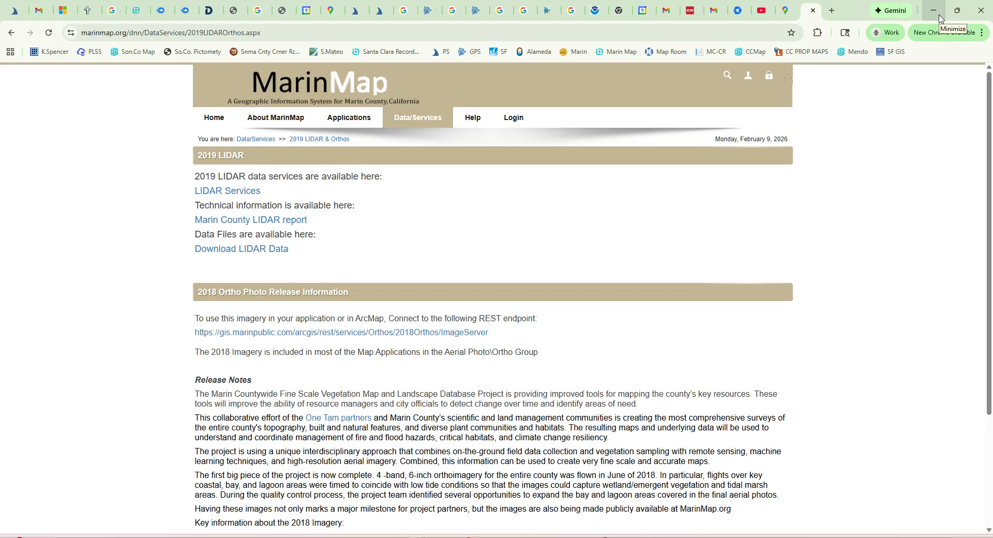
left_click(933, 10)
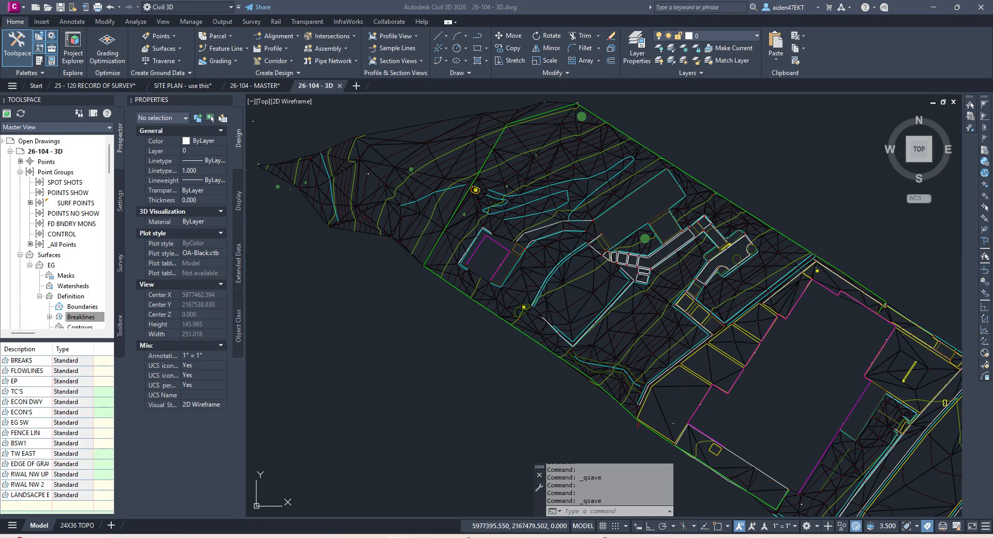
Step: Open the HP STORAGE (G:) drive and check the Marin County Lidar DEM folder's properties
left_click(397, 537)
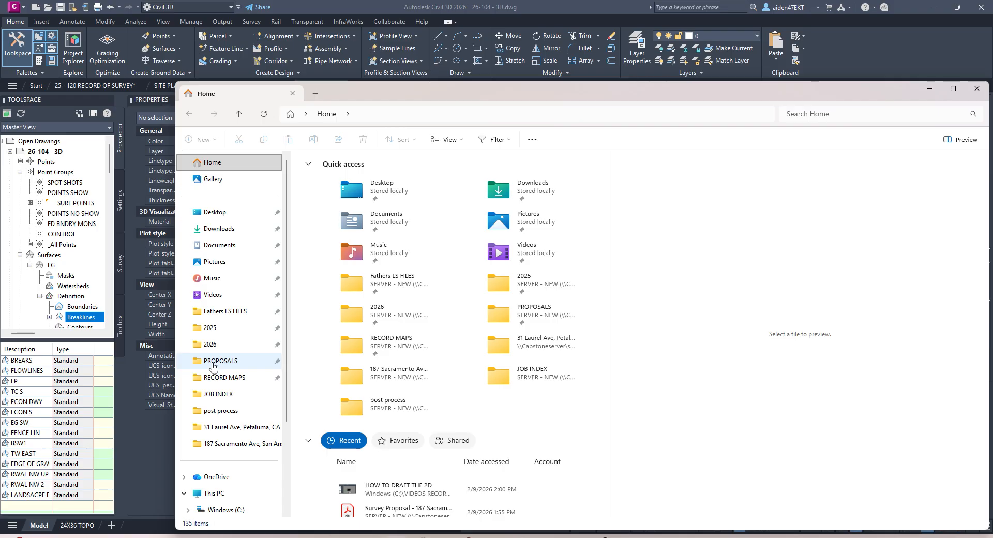
scroll(220, 386, "down", 3)
left_click(236, 408)
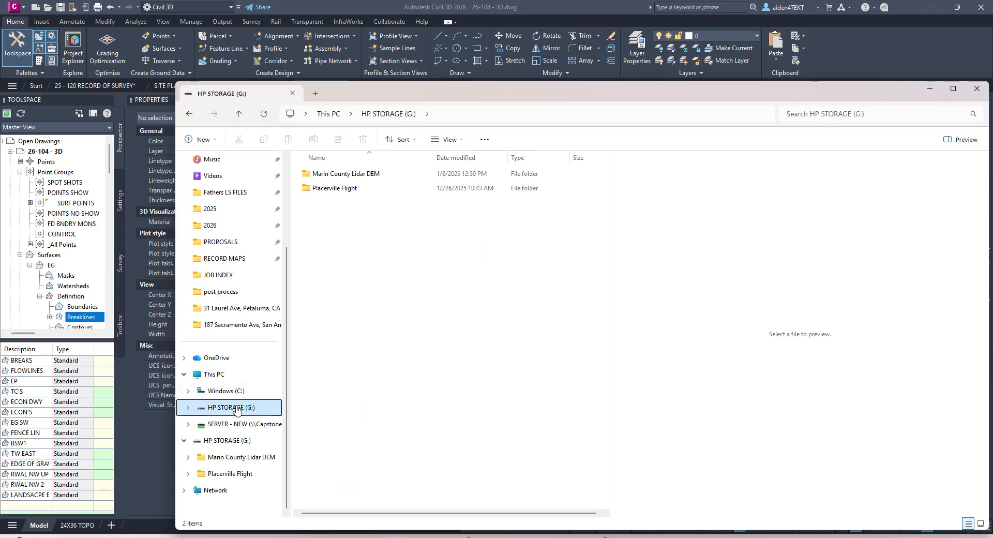
right_click(373, 173)
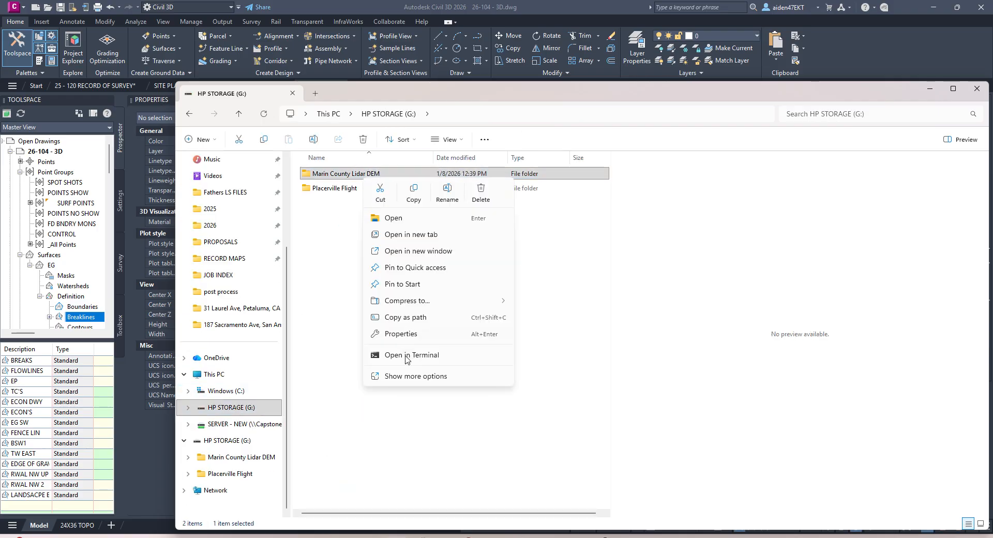
left_click(407, 334)
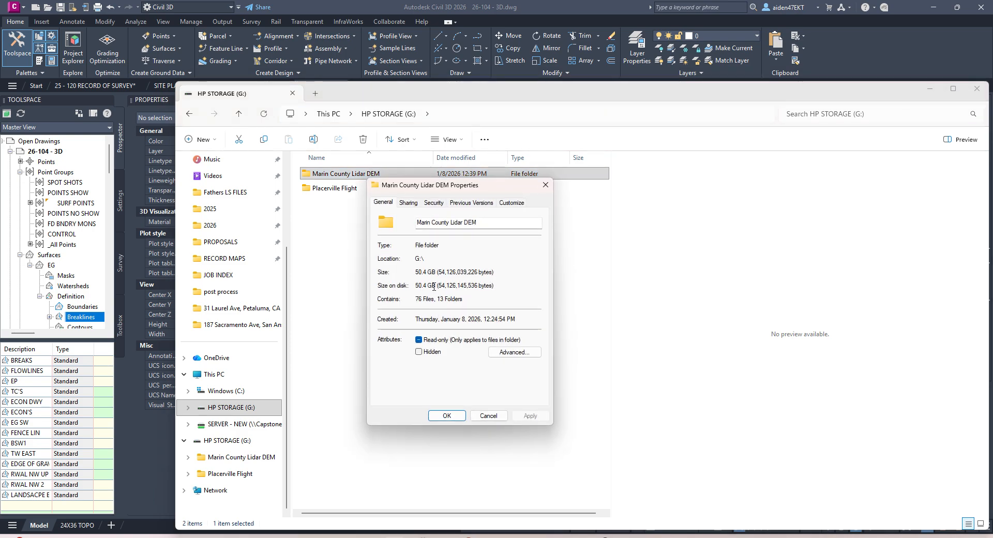
left_click(544, 185)
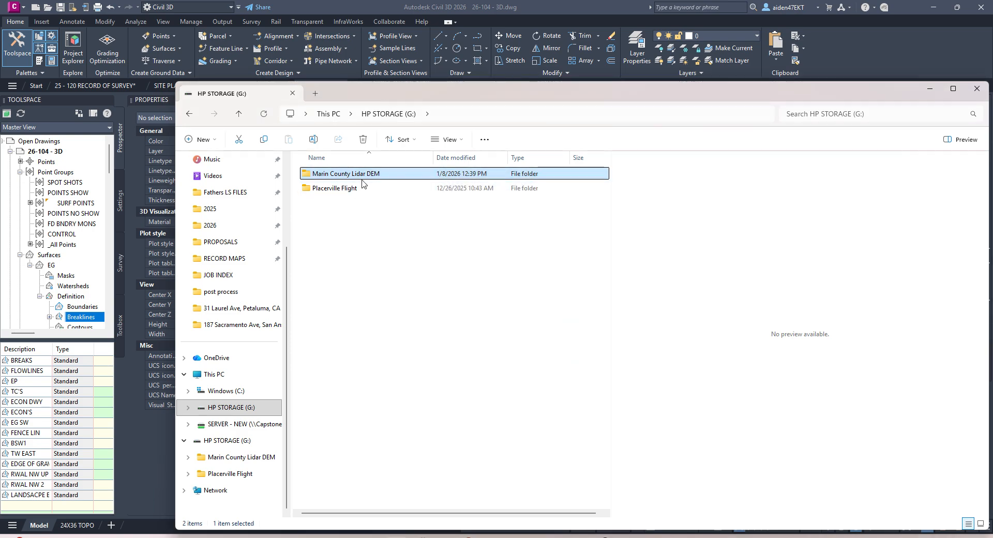
Step: Open Marin County Lidar DEM and then its TIBURON MARIN TILE 11 folder
mouse_move(359, 179)
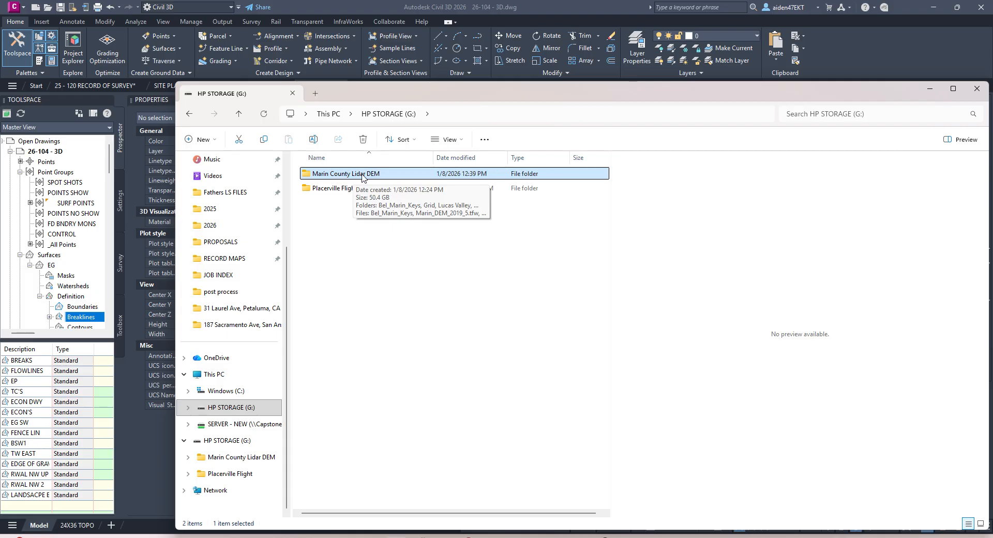
double_click(362, 176)
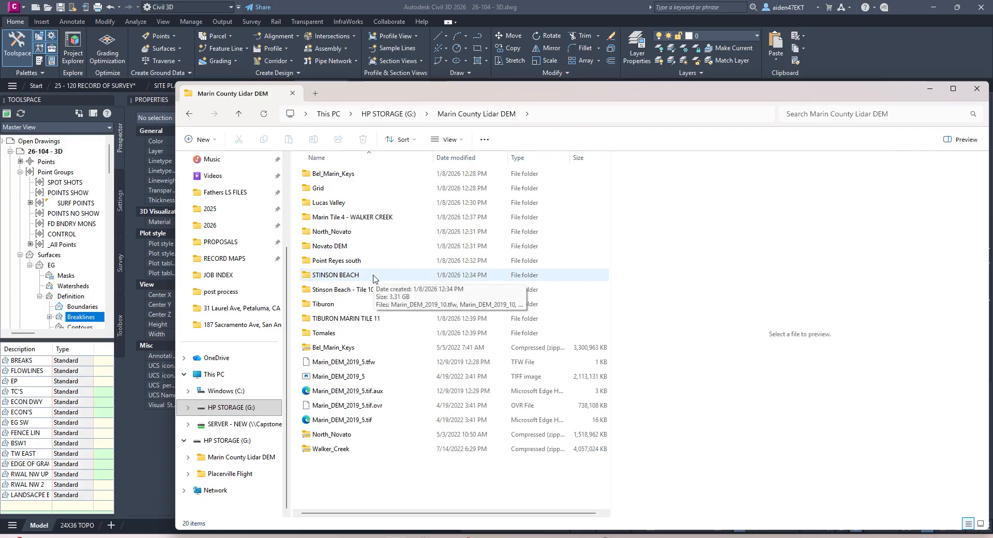
double_click(352, 319)
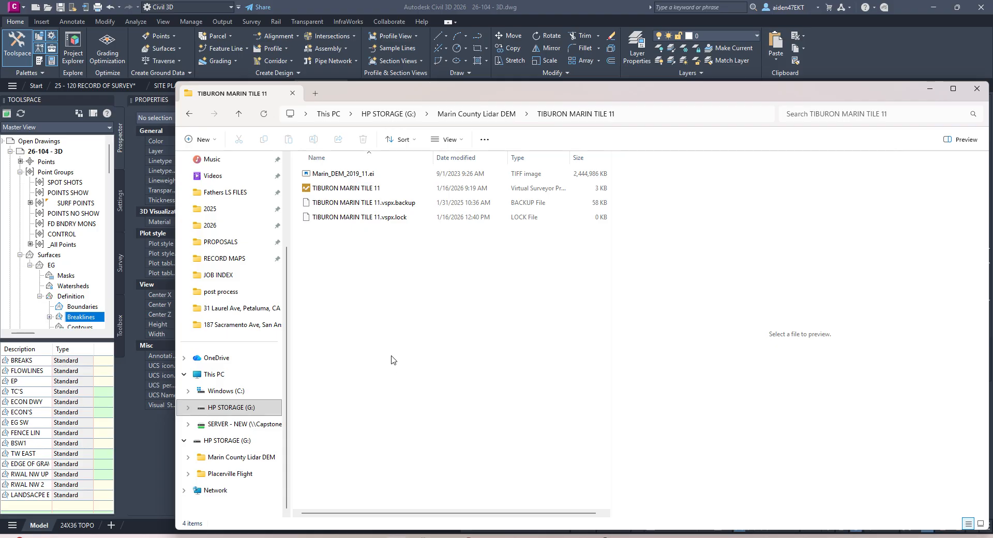
Step: Open the TIBURON MARIN TILE 11 Virtual Surveyor project and select the license-ended message text
double_click(333, 189)
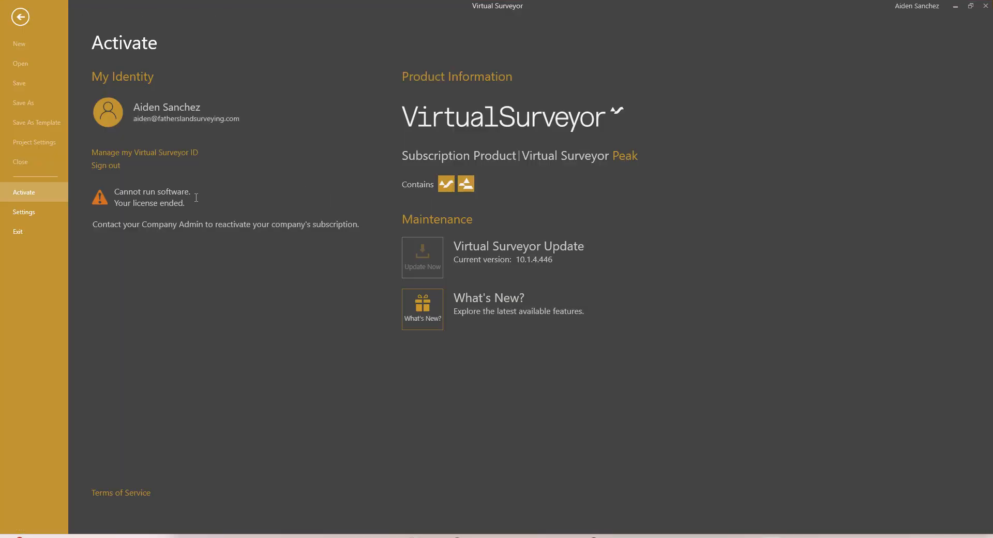
left_click_drag(192, 203, 113, 201)
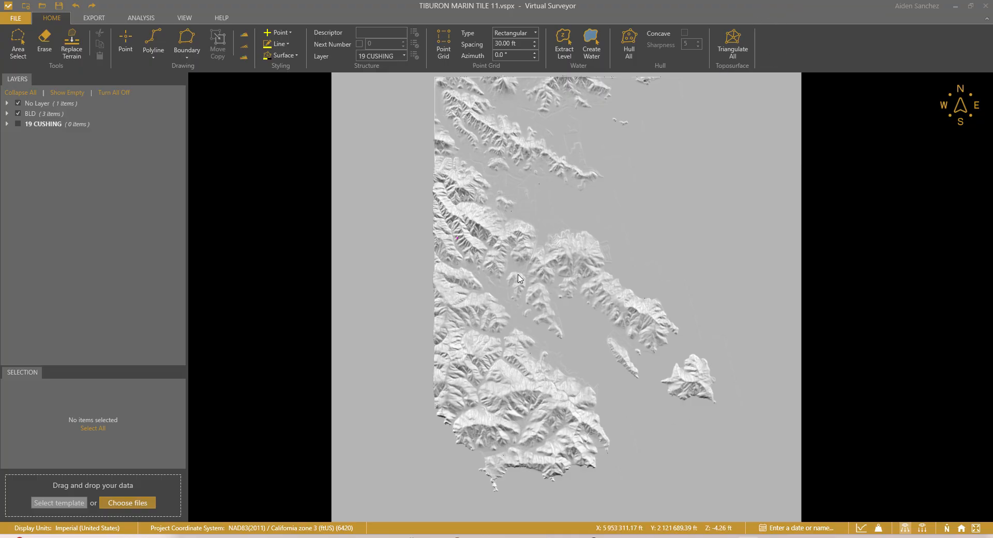
scroll(507, 275, "down", 3)
Step: Pan across the hillshaded terrain, then restore the Virtual Surveyor window to a smaller size
left_click_drag(429, 380, 508, 310)
scroll(508, 310, "up", 2)
left_click_drag(651, 241, 557, 335)
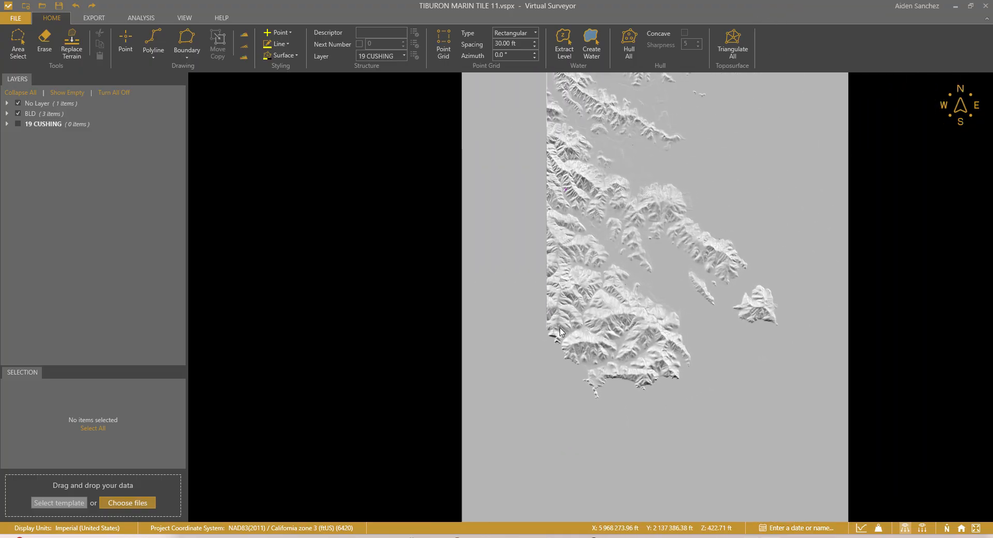
left_click_drag(635, 249, 593, 271)
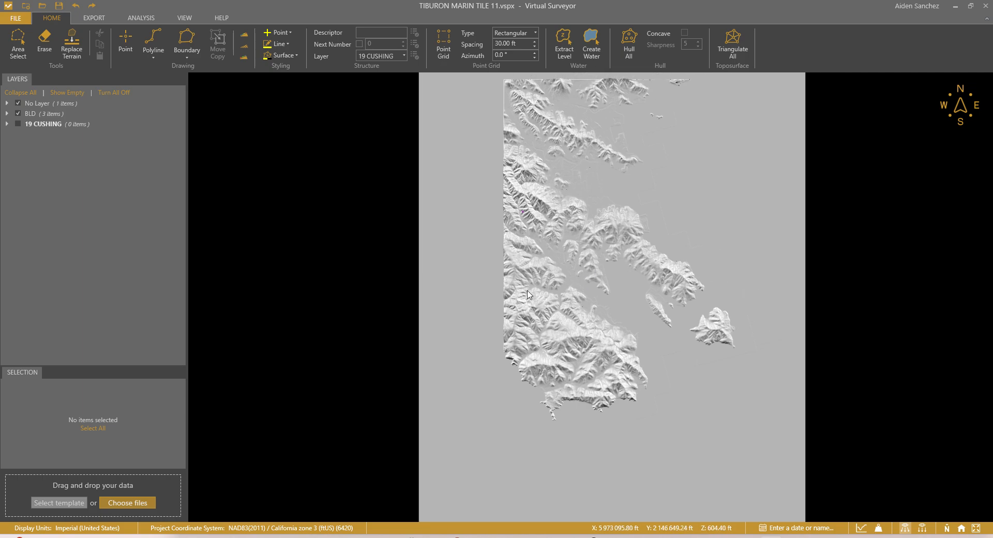
left_click_drag(564, 326, 524, 337)
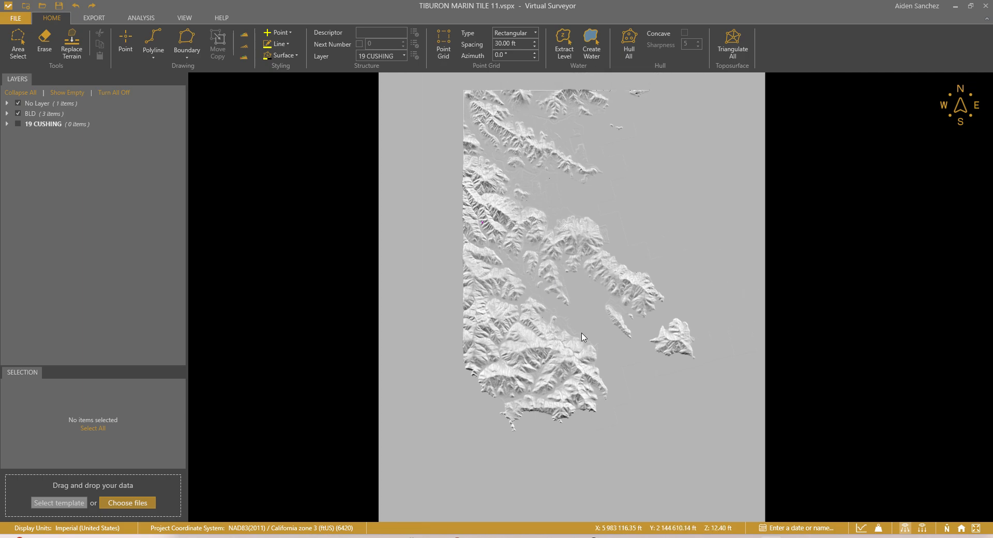
double_click(799, 2)
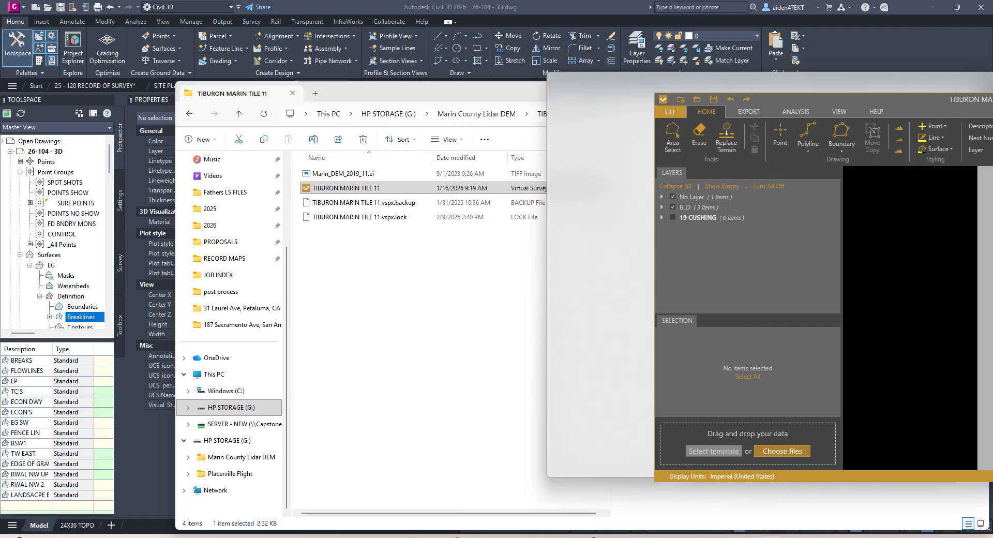
Step: Go to 2026 › 26-104 › SURVEY › UPLOADS, select 26-104 - Hardcopy, and snap Explorer left
left_click_drag(982, 98, 992, 100)
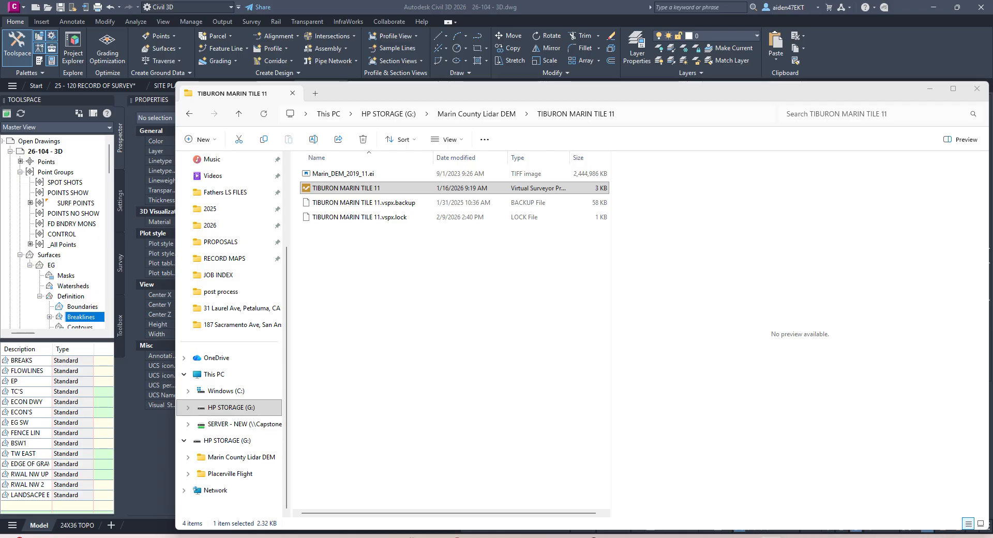
left_click(220, 226)
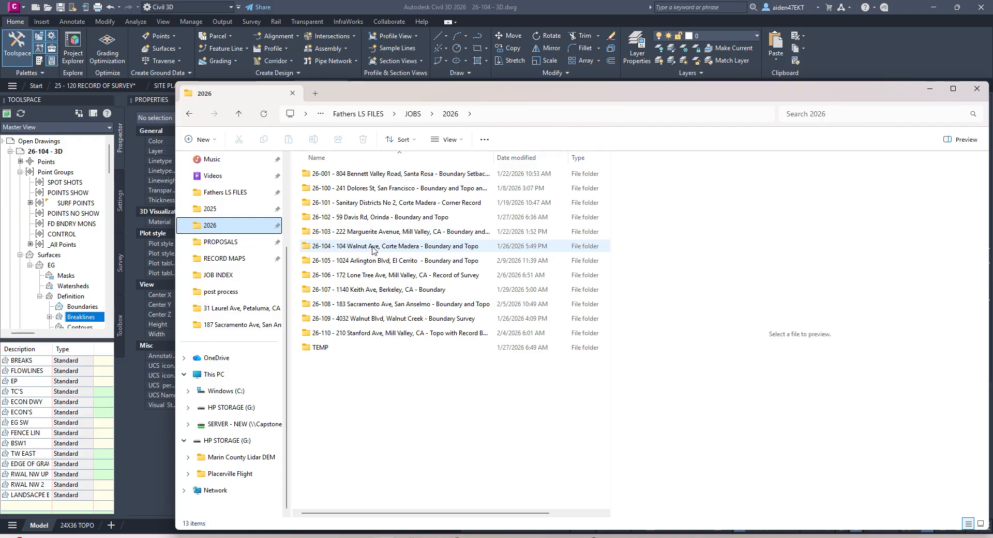
double_click(372, 248)
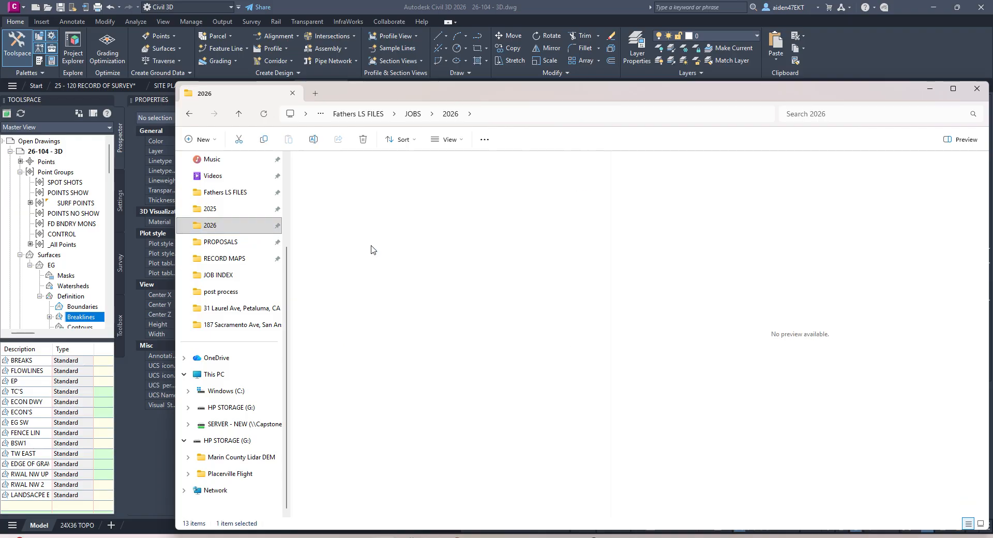
double_click(342, 275)
double_click(334, 220)
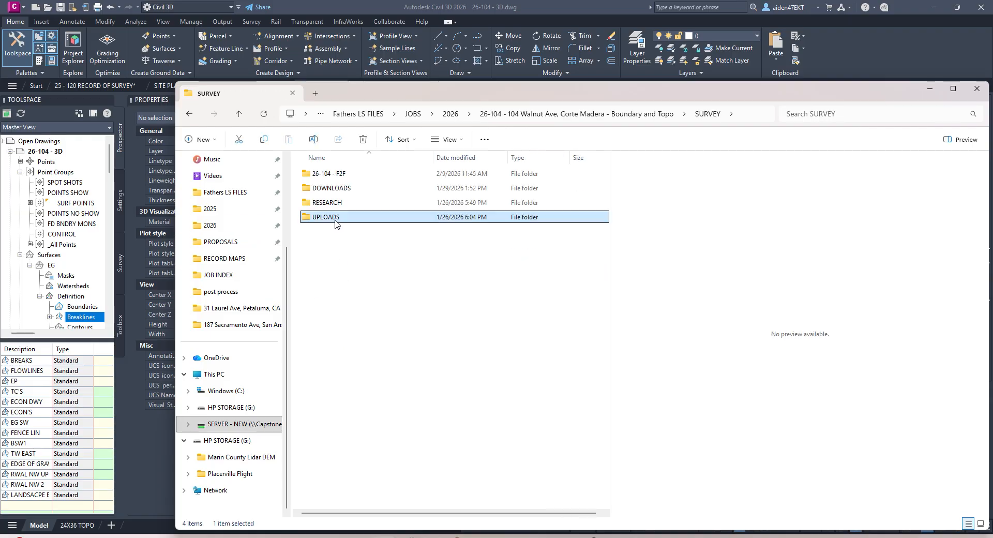
left_click(356, 176)
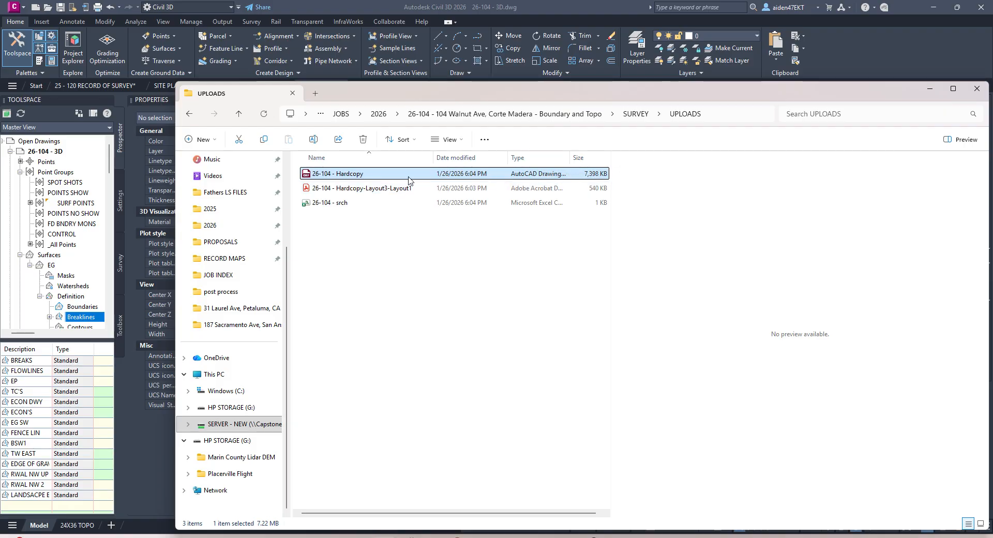
left_click_drag(752, 101, 334, 115)
key("super+Left")
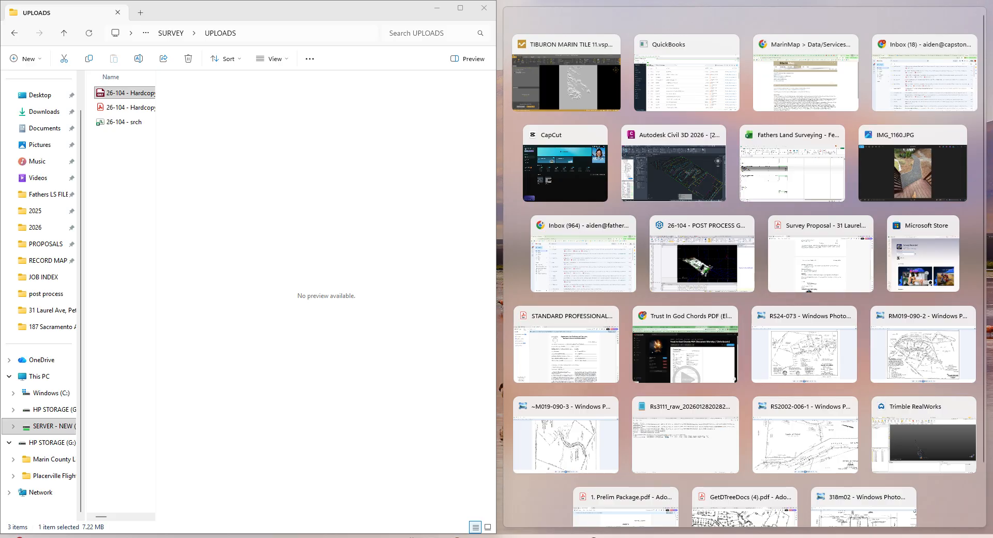
Step: Put Virtual Surveyor on the right half, hide BLD, and import 26-104 - Hardcopy into the terrain
left_click_drag(992, 98, 864, 94)
left_click_drag(777, 92, 992, 92)
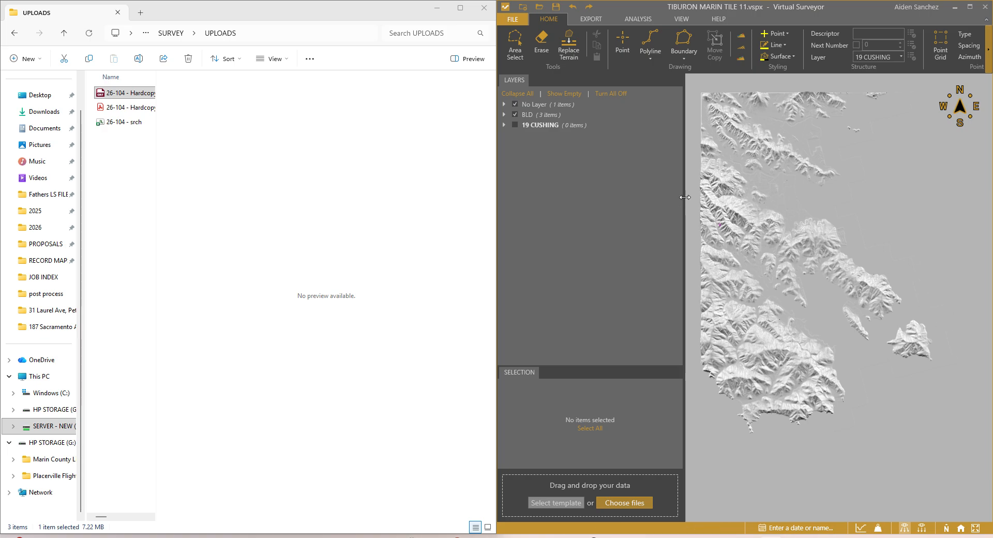
left_click_drag(685, 198, 578, 198)
left_click(515, 115)
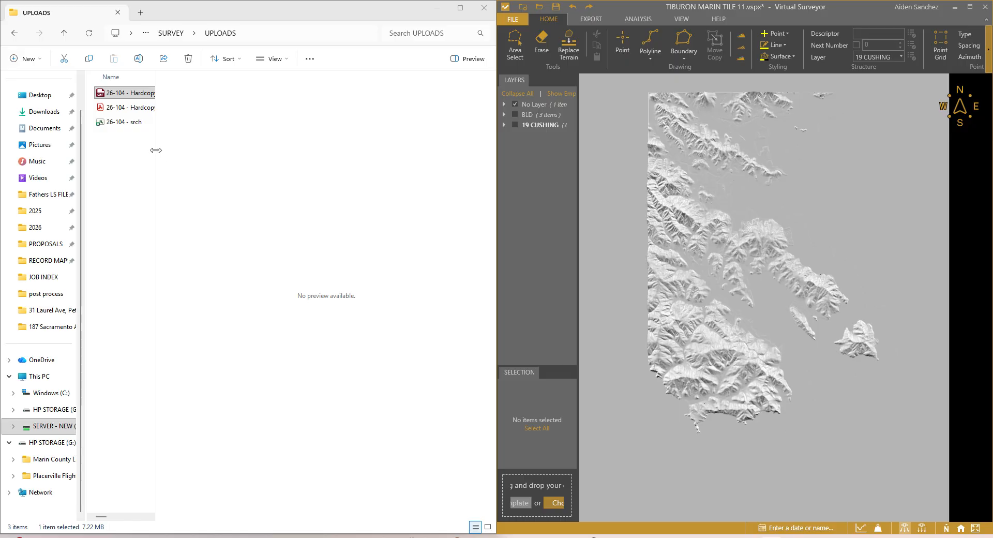
left_click_drag(155, 151, 272, 154)
left_click_drag(160, 99, 683, 222)
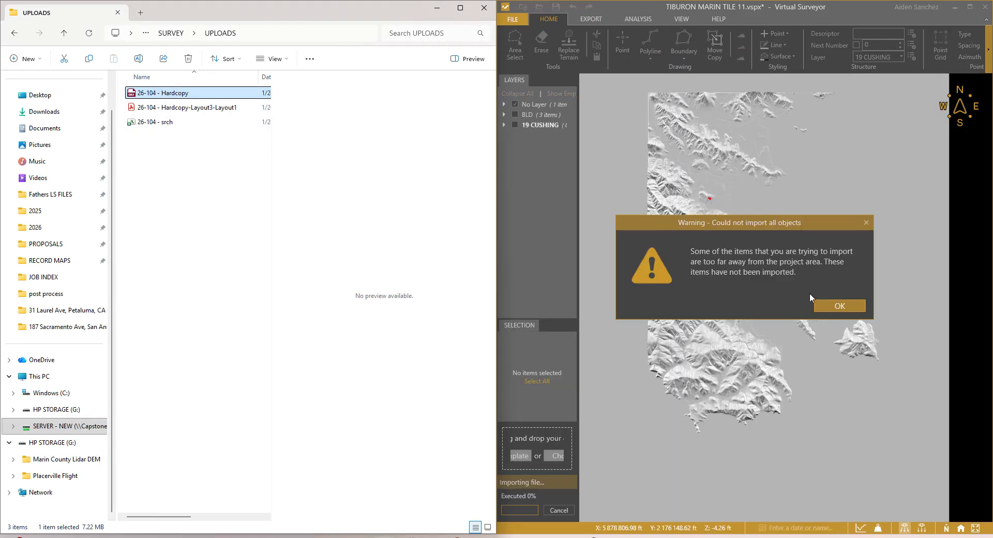
Step: Dismiss the items-too-far-away warning and zoom toward the imported red boundary
left_click(838, 306)
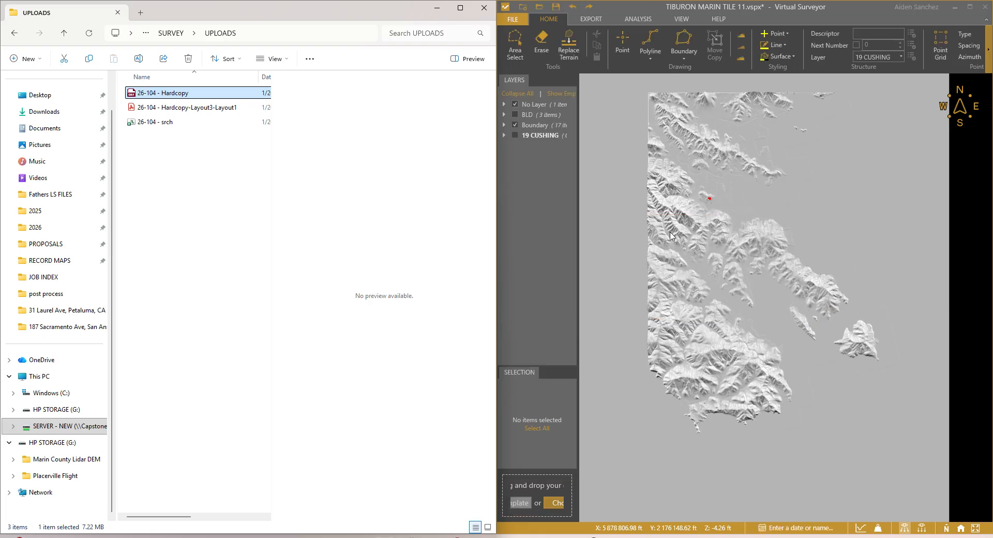
left_click(719, 204)
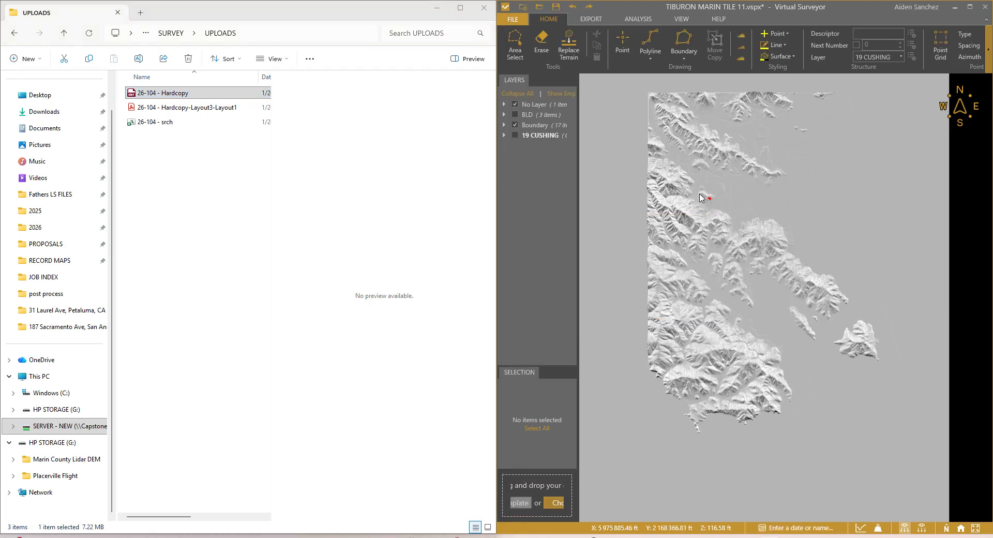
scroll(707, 197, "up", 2)
scroll(707, 198, "up", 5)
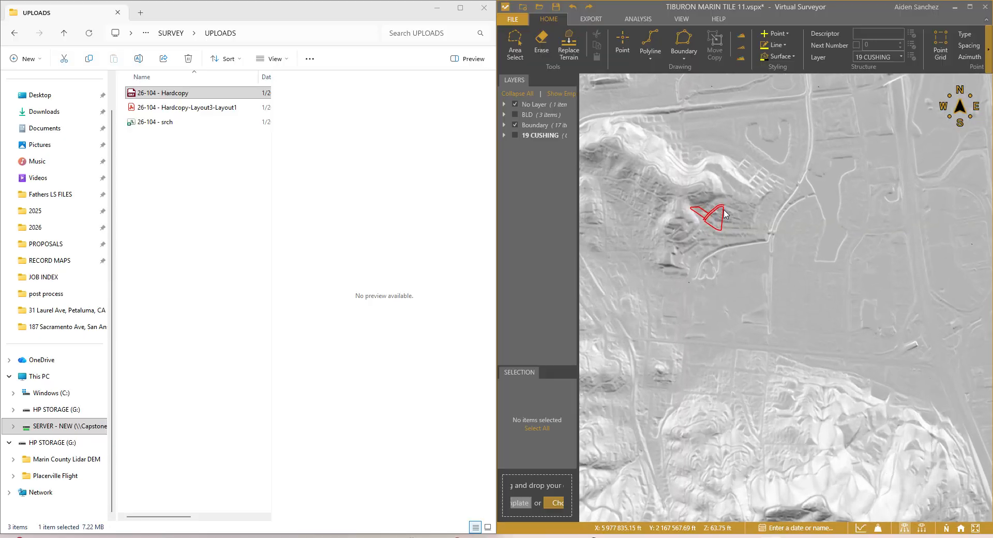
scroll(707, 212, "up", 6)
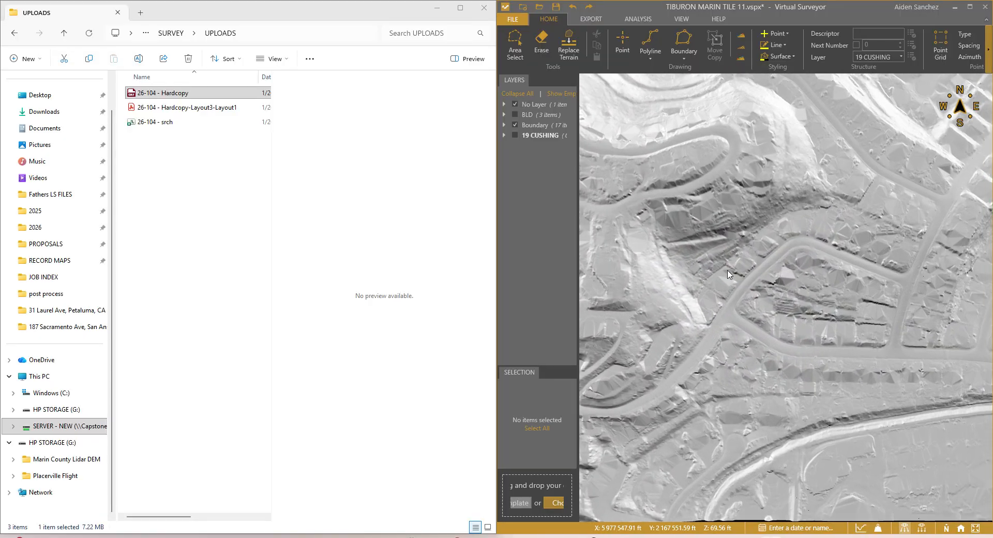
Step: Show the Boundary layer, orbit the terrain around the site, and close File Explorer
left_click(515, 125)
scroll(750, 299, "down", 5)
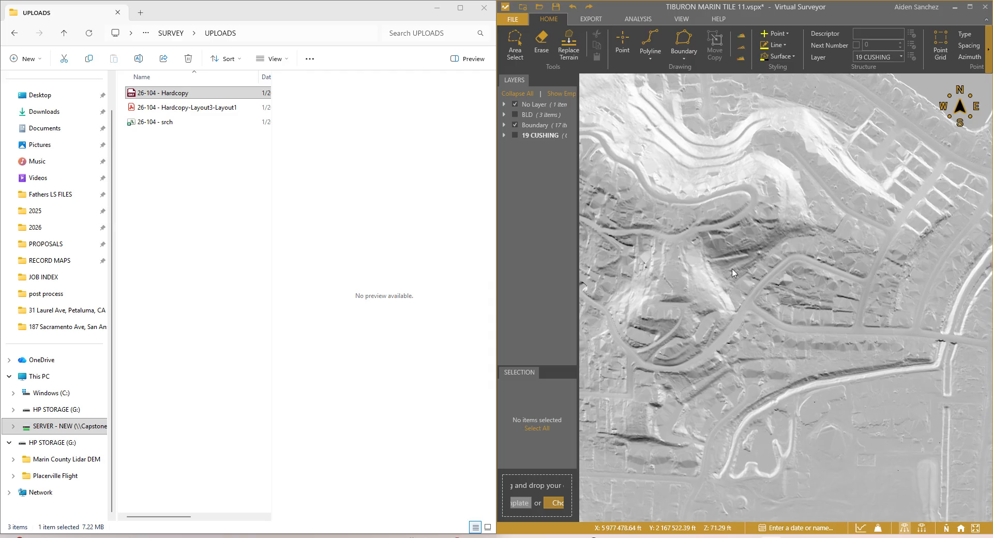
scroll(743, 299, "up", 6)
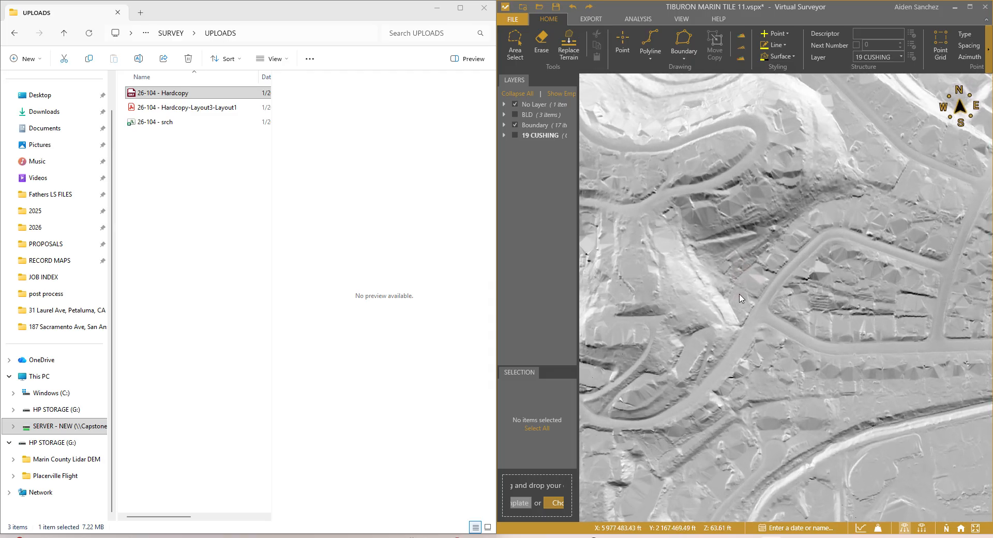
mouse_move(746, 285)
middle_mouse_down()
mouse_move(744, 269)
mouse_move(722, 278)
mouse_move(746, 297)
mouse_move(739, 275)
middle_mouse_up()
scroll(740, 288, "up", 4)
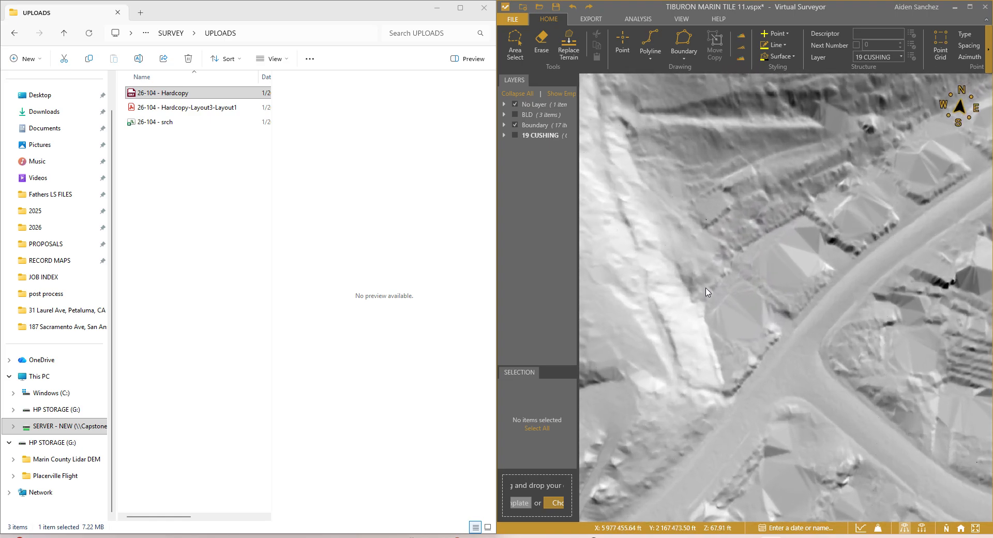
left_click_drag(496, 129, 494, 127)
left_click(483, 8)
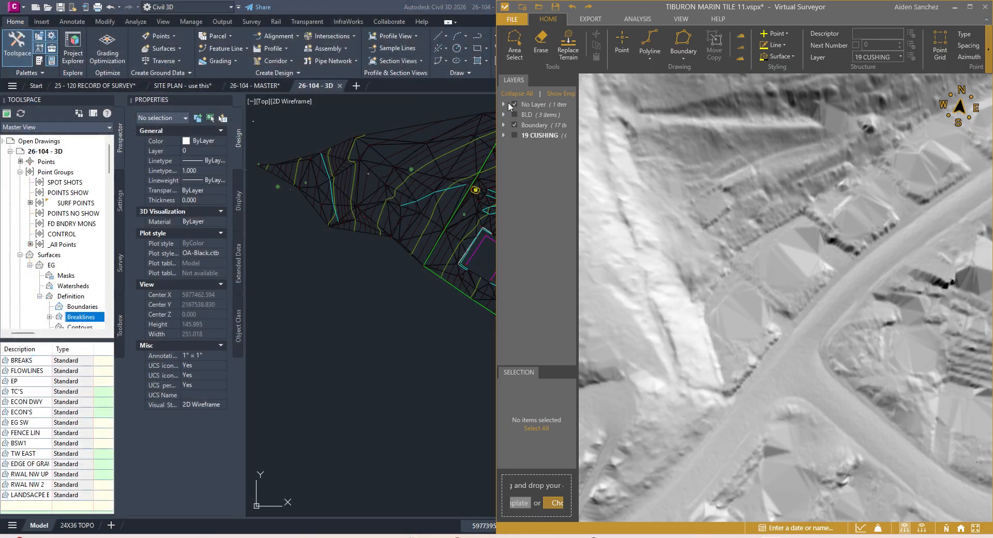
Step: Maximize Virtual Surveyor and zoom to the first polyline in the expanded Boundary layer
left_click(970, 7)
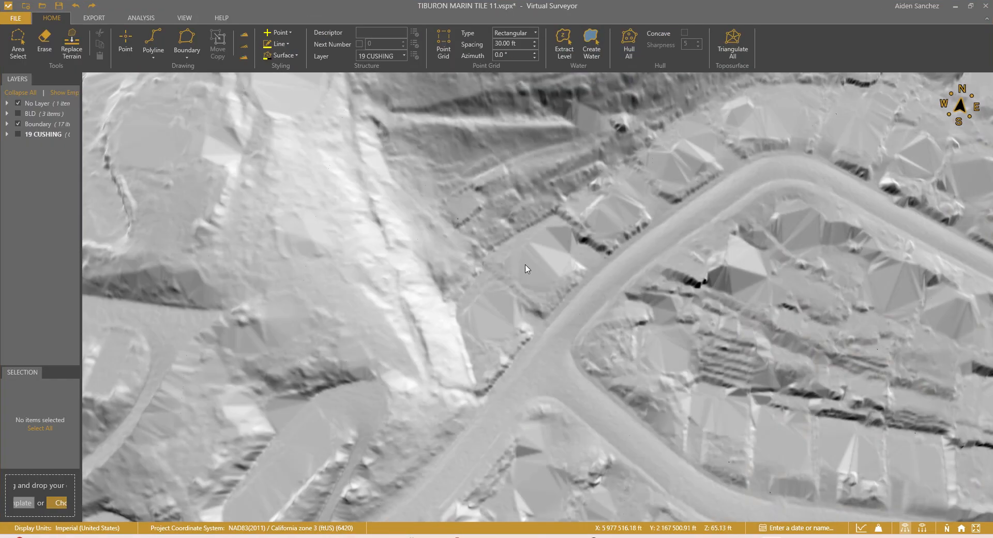
middle_click_drag(458, 279, 433, 277)
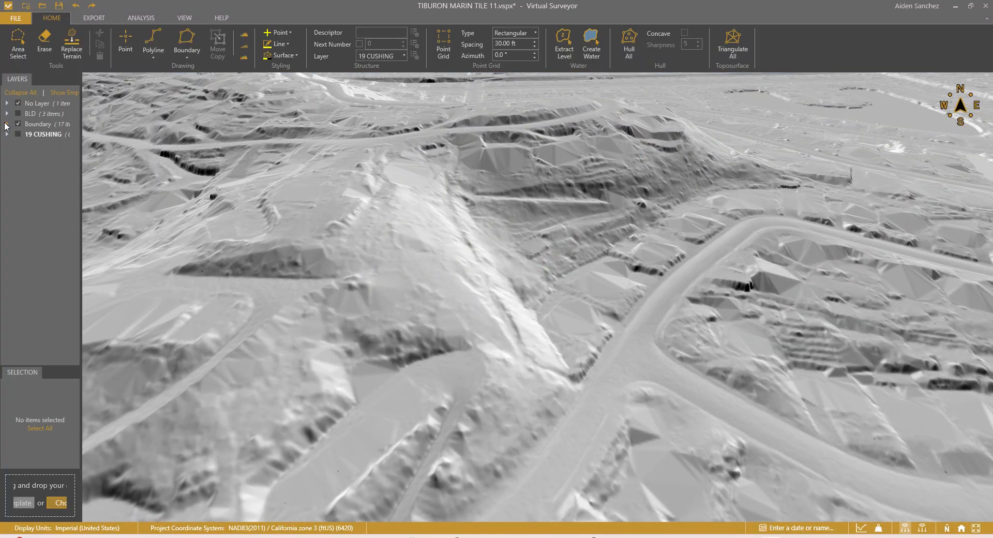
left_click(7, 124)
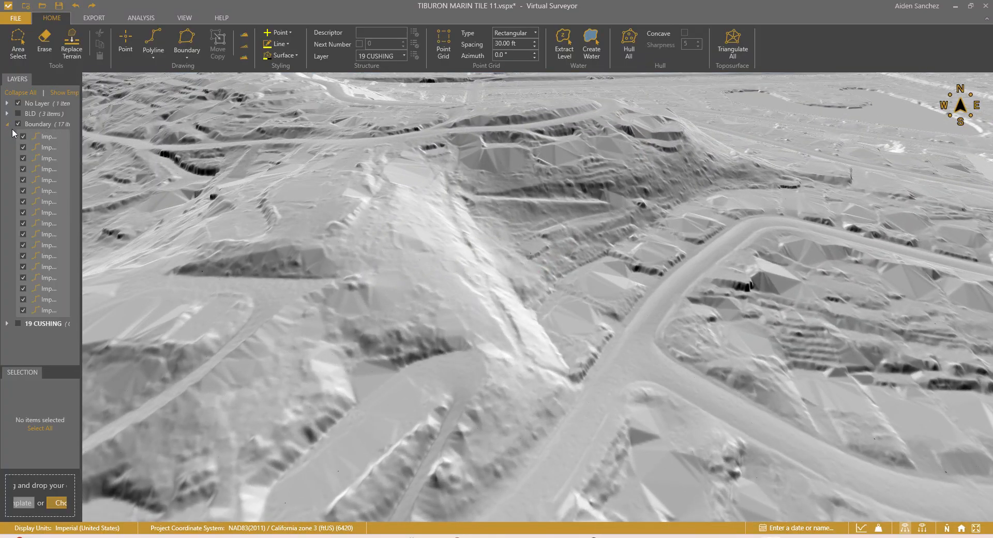
double_click(46, 137)
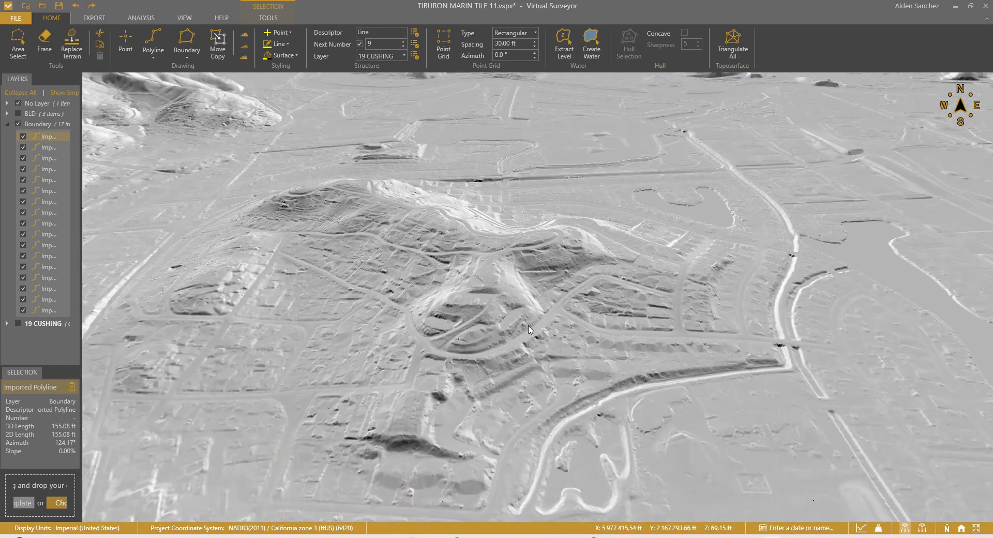
Step: Frame the red boundary lines on the terrain, collapse Boundary, and open the Layer list
scroll(528, 326, "down", 2)
mouse_move(528, 290)
middle_mouse_down()
mouse_move(527, 266)
mouse_move(528, 304)
middle_mouse_up()
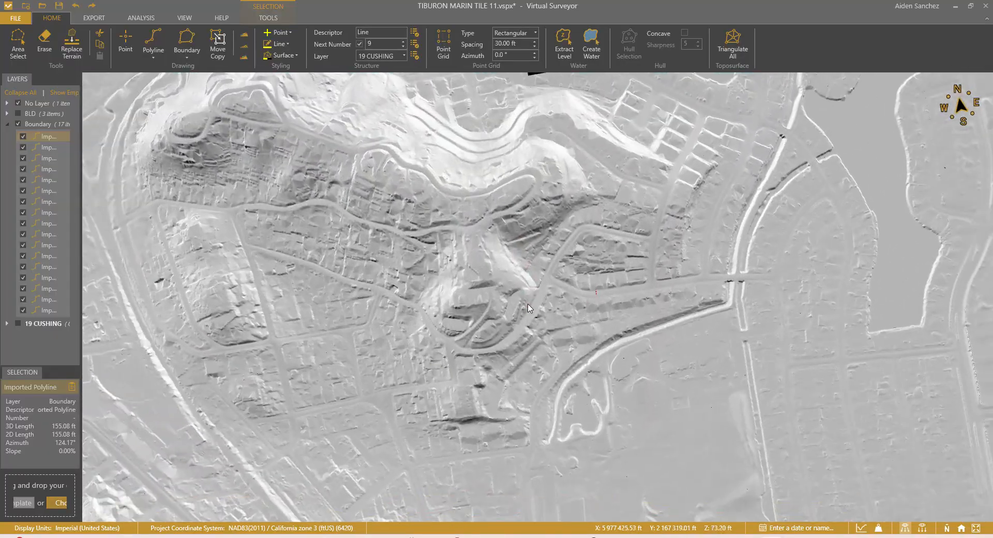
scroll(528, 304, "down", 4)
left_click_drag(539, 304, 533, 347)
middle_click_drag(535, 350, 511, 348)
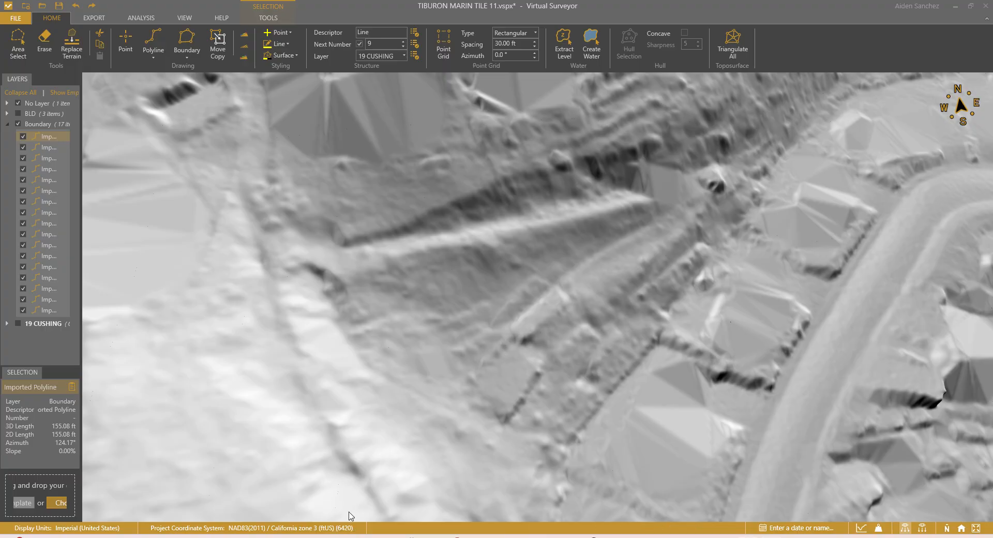
mouse_move(569, 340)
left_mouse_down()
mouse_move(547, 328)
mouse_move(544, 256)
mouse_move(558, 306)
left_mouse_up()
mouse_move(559, 306)
middle_mouse_down()
mouse_move(525, 319)
mouse_move(552, 299)
mouse_move(536, 299)
mouse_move(539, 340)
mouse_move(531, 322)
mouse_move(516, 325)
middle_mouse_up()
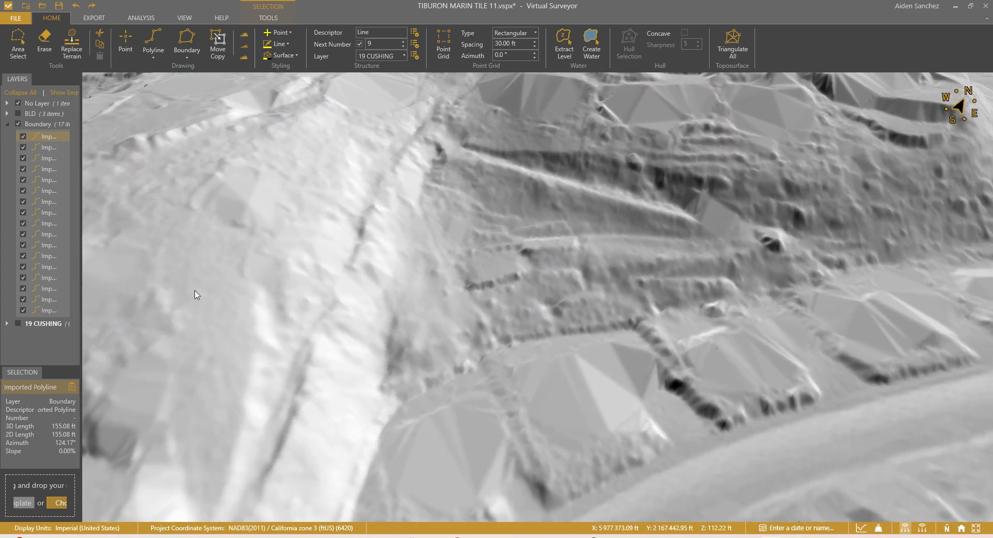
left_click(7, 125)
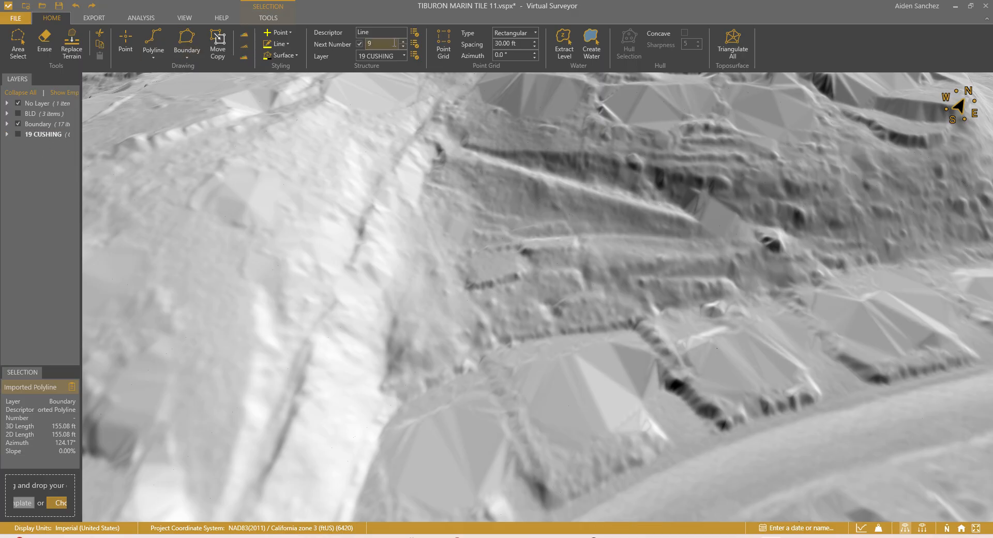
left_click(396, 58)
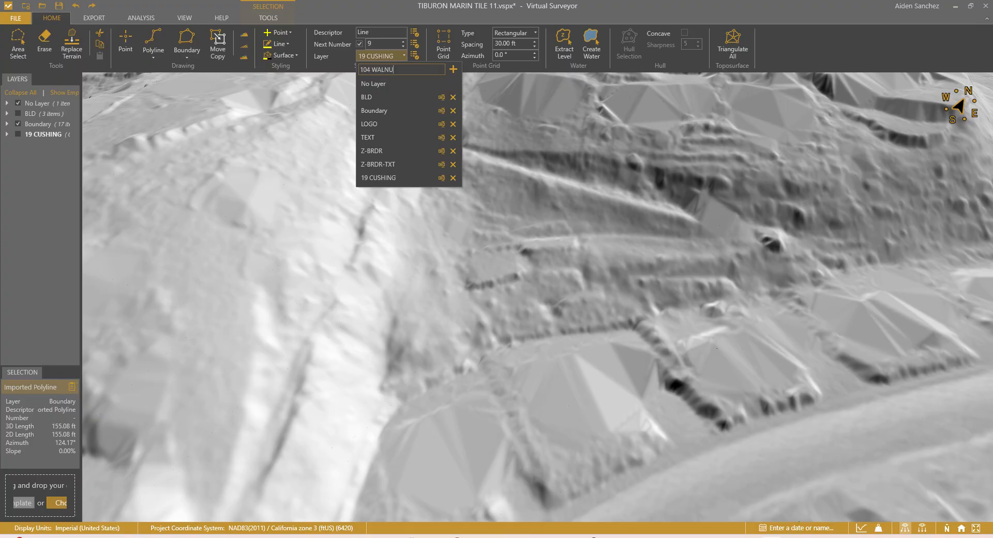
left_click(451, 70)
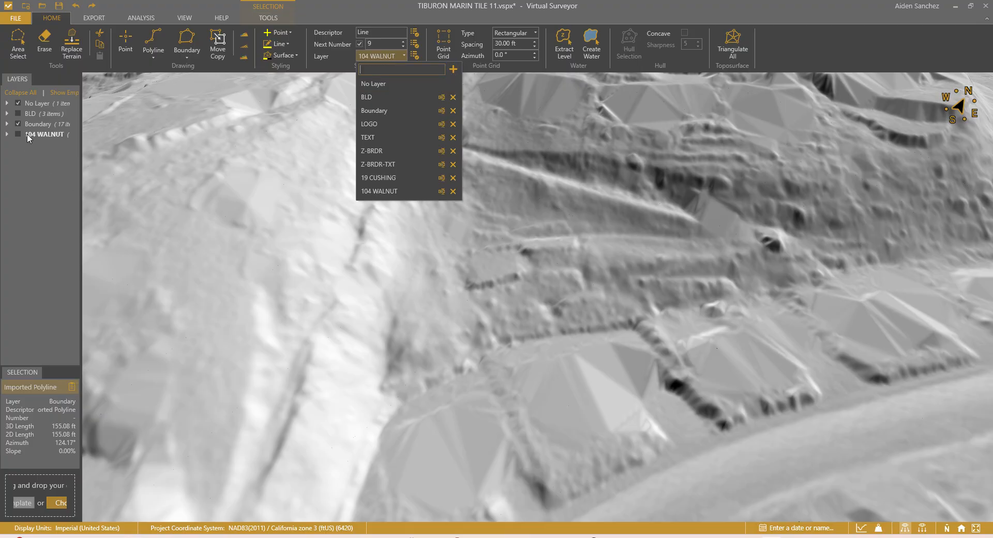
left_click(31, 138)
left_click(176, 52)
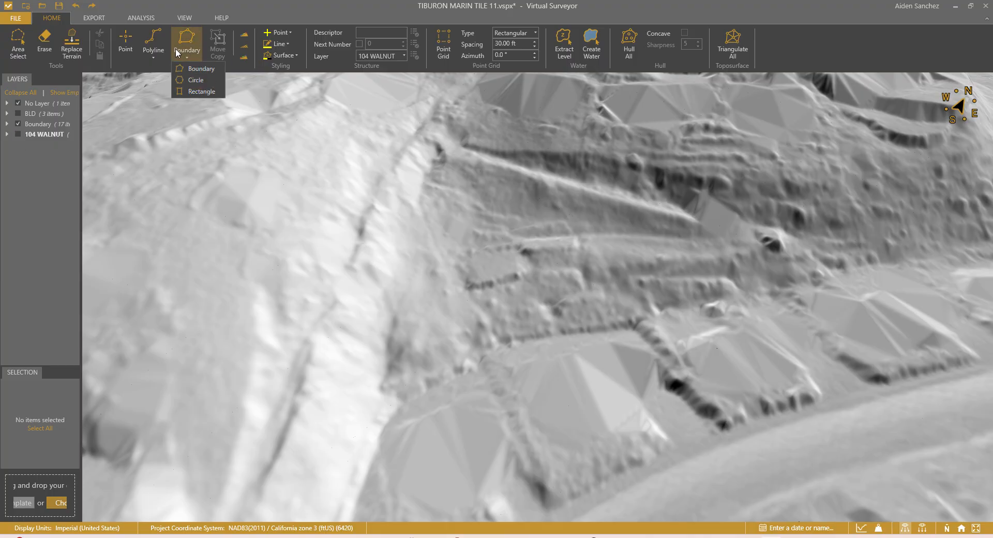
left_click(199, 68)
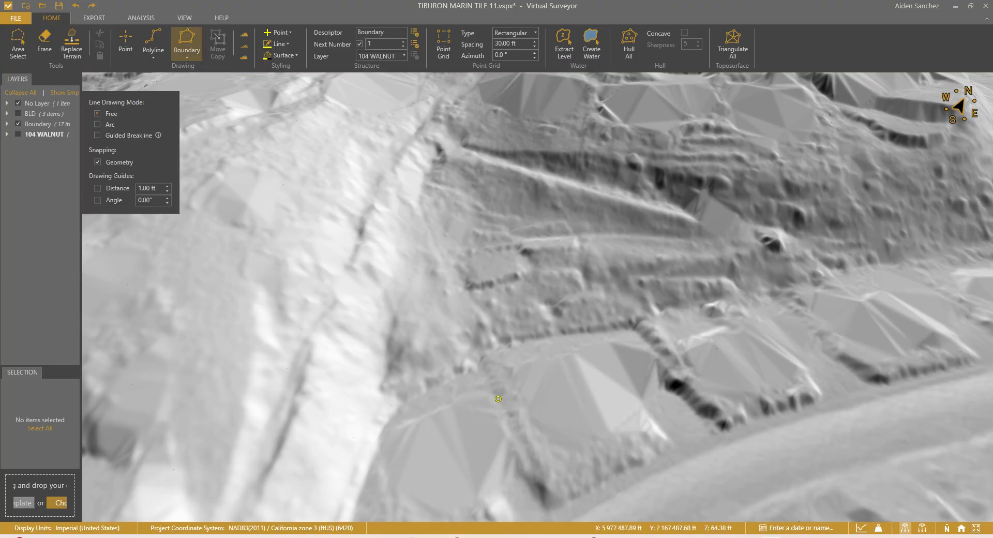
Step: Place boundary vertices up the slope and across the ridge top
left_click(429, 307)
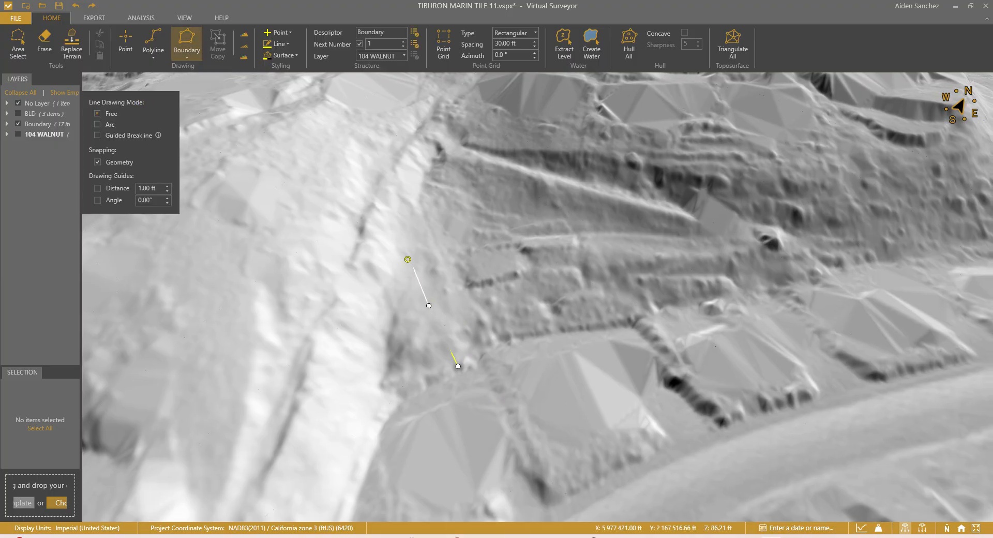
left_click(398, 239)
left_click(364, 183)
left_click(327, 148)
left_click(343, 121)
left_click(387, 115)
Step: Continue the boundary eastward along the ridge with four more vertices
middle_click_drag(423, 105, 421, 114)
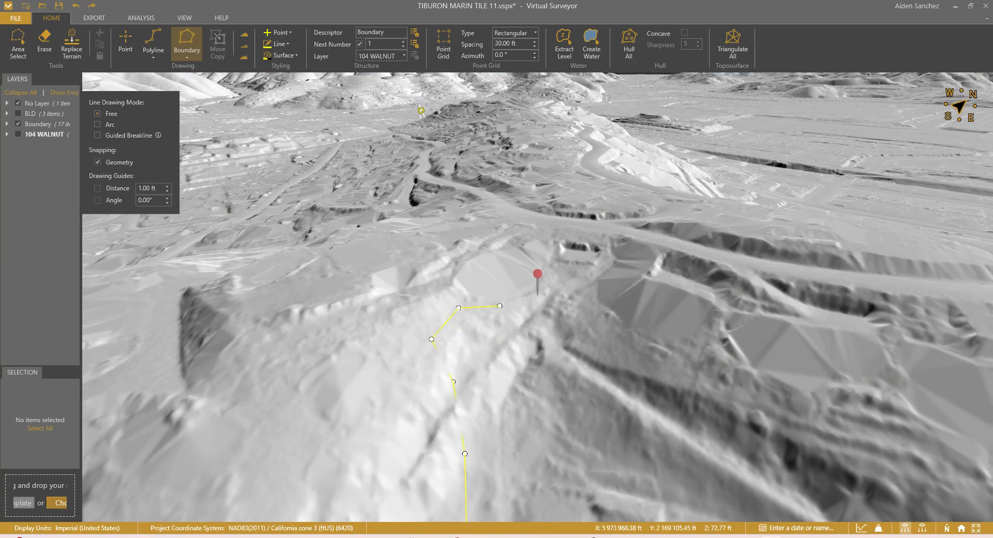
scroll(498, 298, "up", 3)
mouse_move(507, 299)
middle_mouse_down()
mouse_move(511, 276)
mouse_move(514, 293)
middle_mouse_up()
left_click_drag(541, 305, 470, 210)
scroll(474, 225, "up", 2)
mouse_move(466, 230)
middle_mouse_down()
mouse_move(460, 247)
mouse_move(480, 226)
middle_mouse_up()
left_click(520, 186)
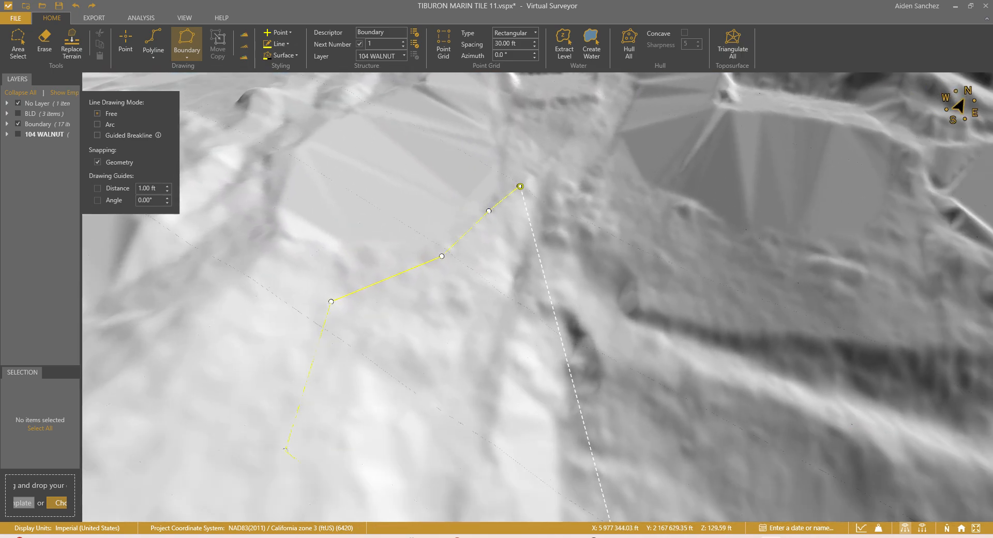
left_click(534, 181)
left_click(565, 184)
left_click(613, 204)
Step: Add boundary vertices down the eastern side of the slope
left_click_drag(715, 318, 583, 209)
middle_click_drag(635, 236, 622, 251)
scroll(619, 252, "down", 3)
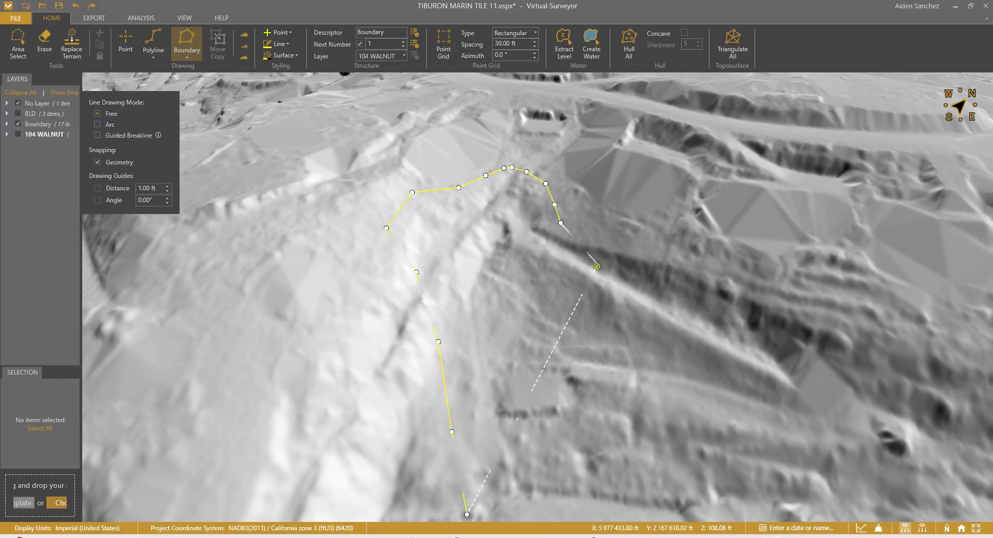
scroll(578, 279, "down", 3)
scroll(587, 290, "up", 3)
left_click(564, 248)
left_click(602, 261)
left_click(616, 263)
left_click(615, 290)
left_click(608, 303)
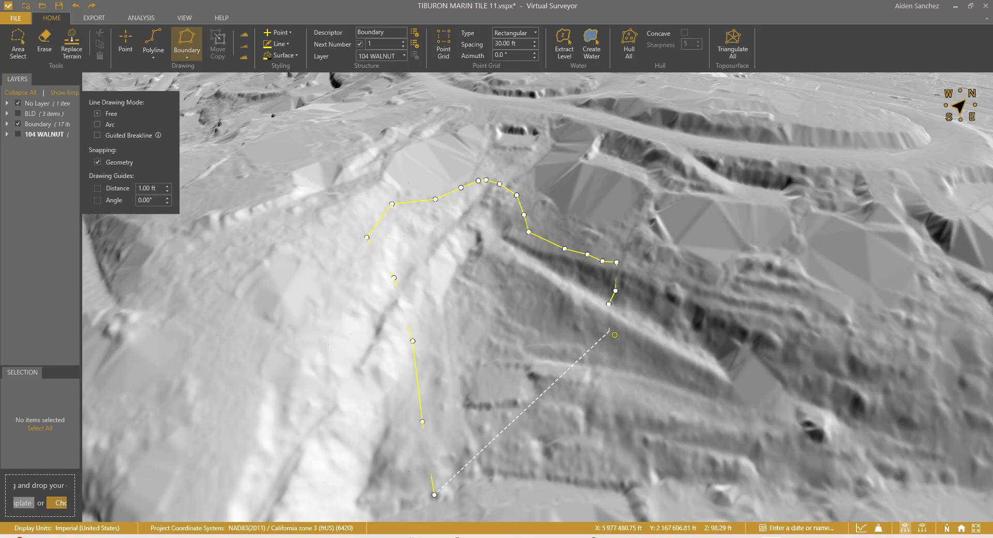
left_click(620, 341)
Step: Add vertices along the lower edge and close the boundary as Boundary #1
scroll(628, 369, "down", 3)
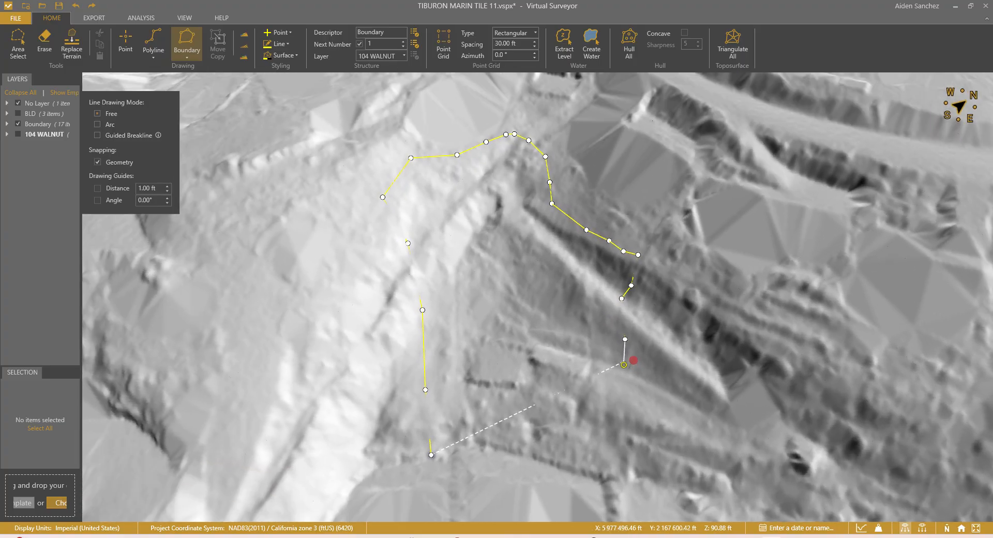
scroll(596, 285, "up", 3)
scroll(596, 286, "up", 2)
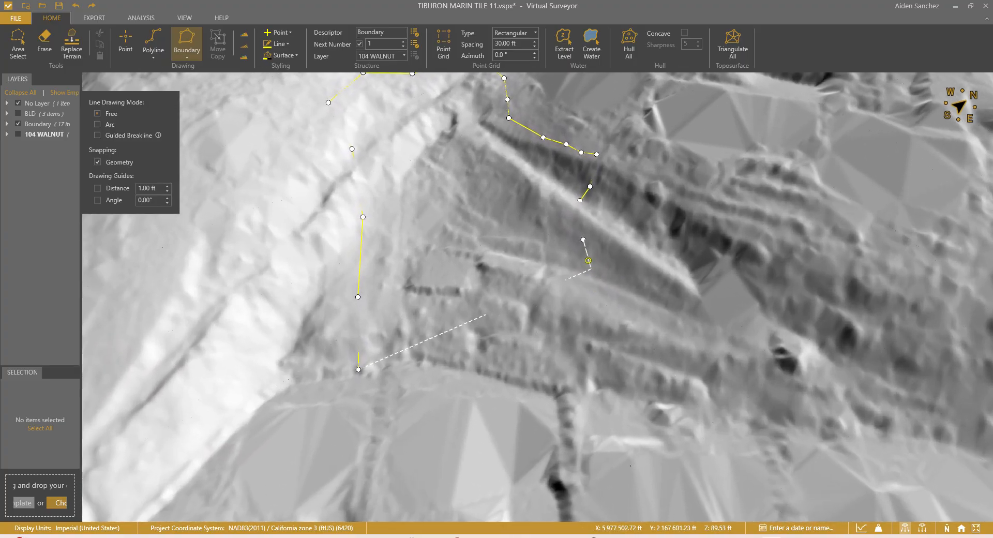
left_click(587, 300)
left_click(599, 381)
left_click(564, 392)
left_click(527, 380)
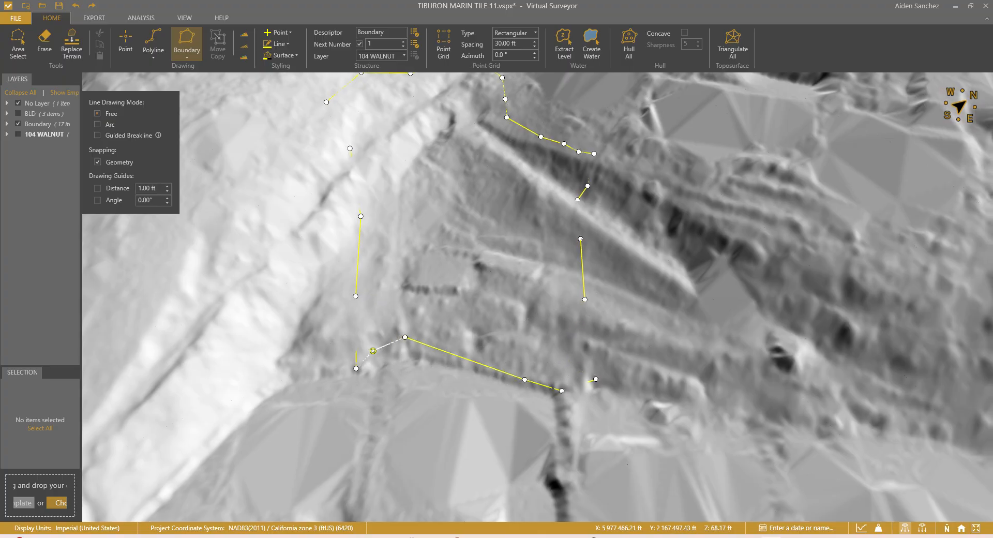
double_click(373, 351)
Step: Edit Boundary #1's vertices, dragging two eastern vertices further east
key("Escape")
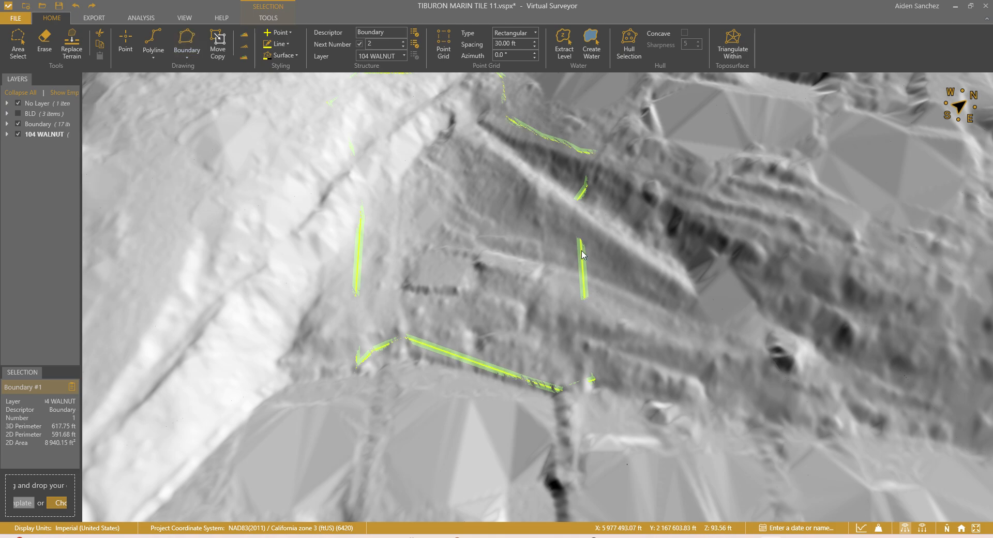
scroll(585, 249, "up", 5)
right_click(582, 249)
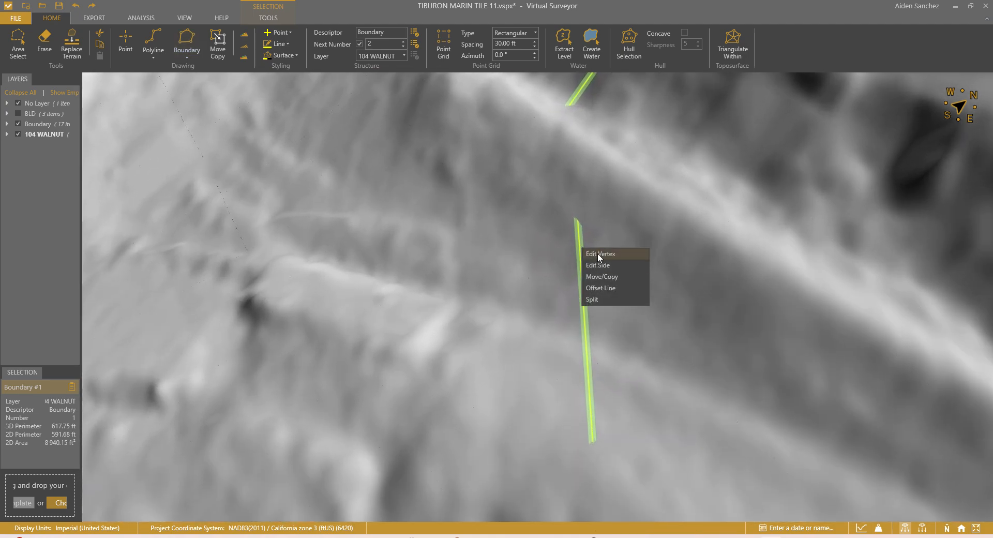
left_click(598, 253)
scroll(563, 207, "down", 5)
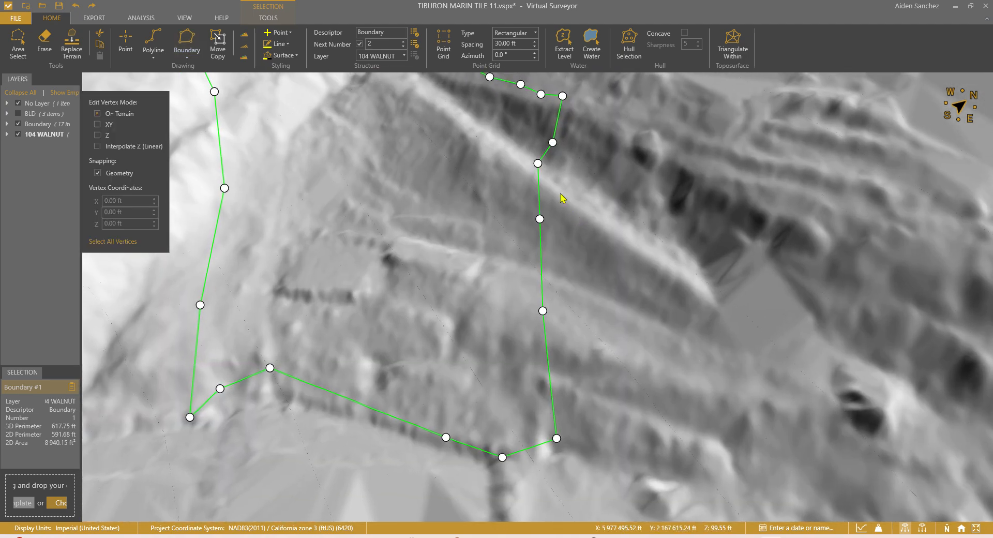
left_click_drag(538, 164, 560, 188)
left_click_drag(540, 218, 562, 261)
scroll(562, 261, "down", 5)
key("Escape")
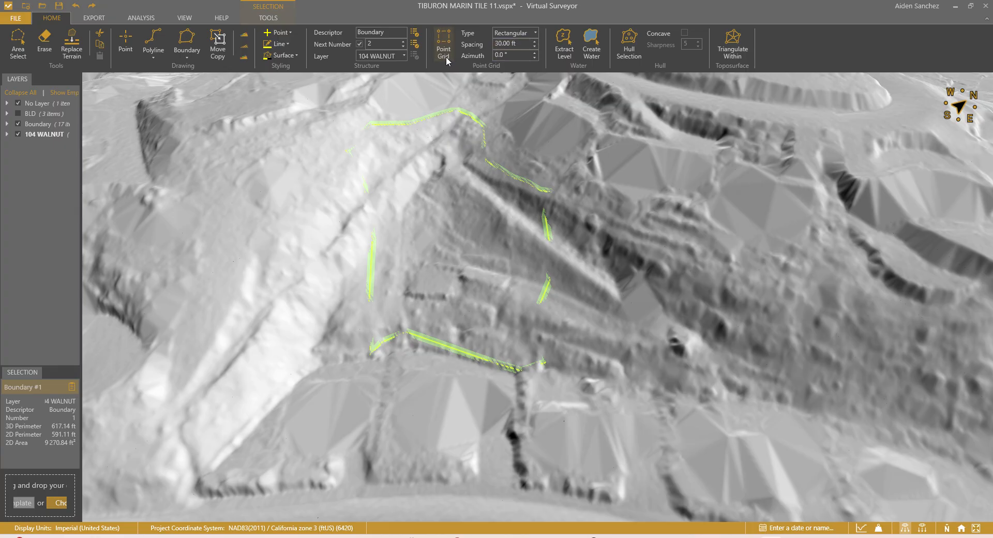
left_click(515, 35)
Step: Generate a Q-Points point grid at 0.30 ft elasticity inside Boundary #1
left_click(522, 58)
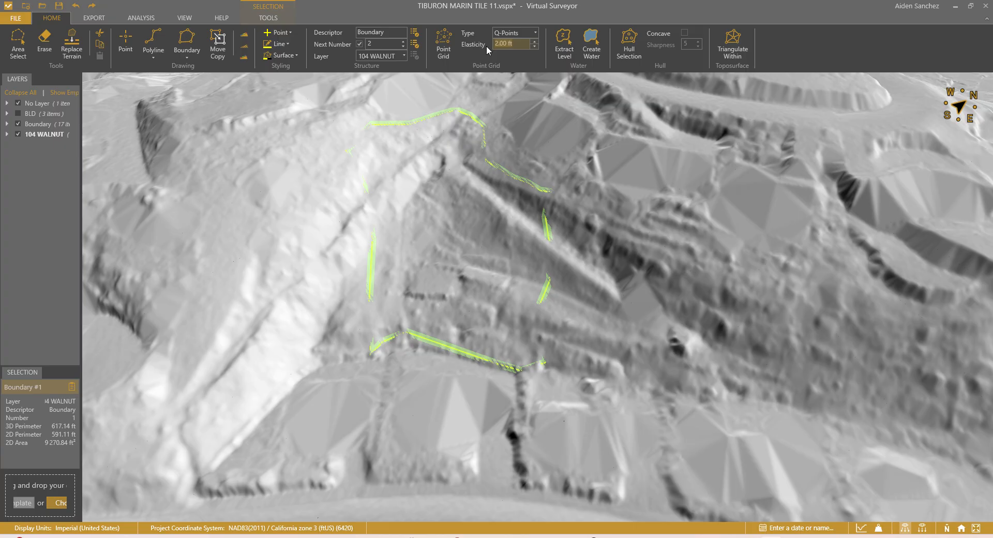
left_click(515, 33)
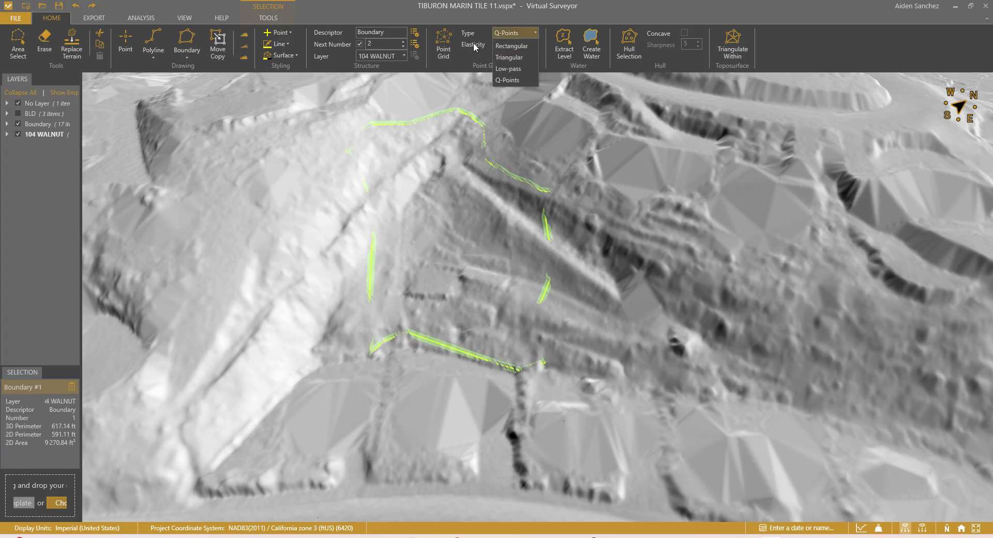
left_click(469, 54)
left_click(508, 34)
left_click(481, 53)
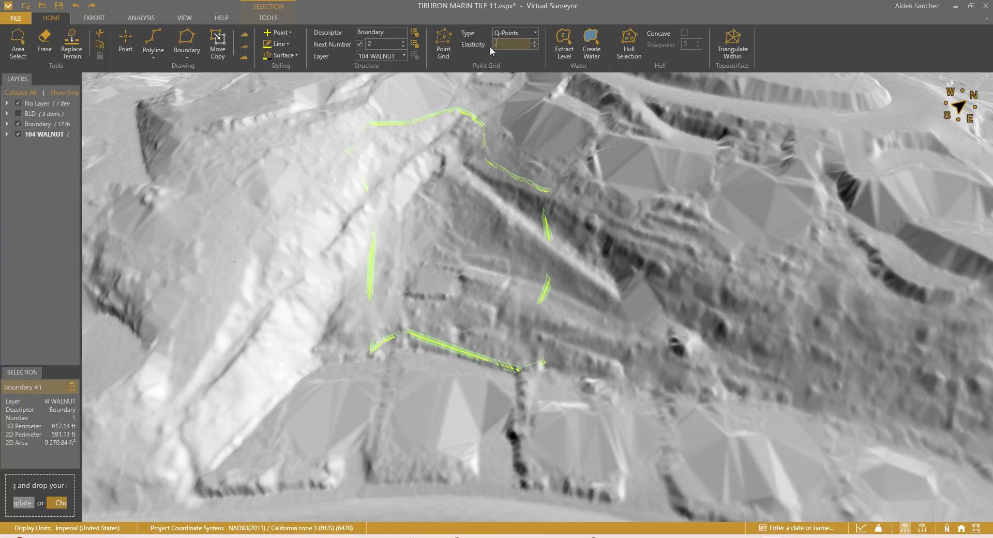
left_click(443, 44)
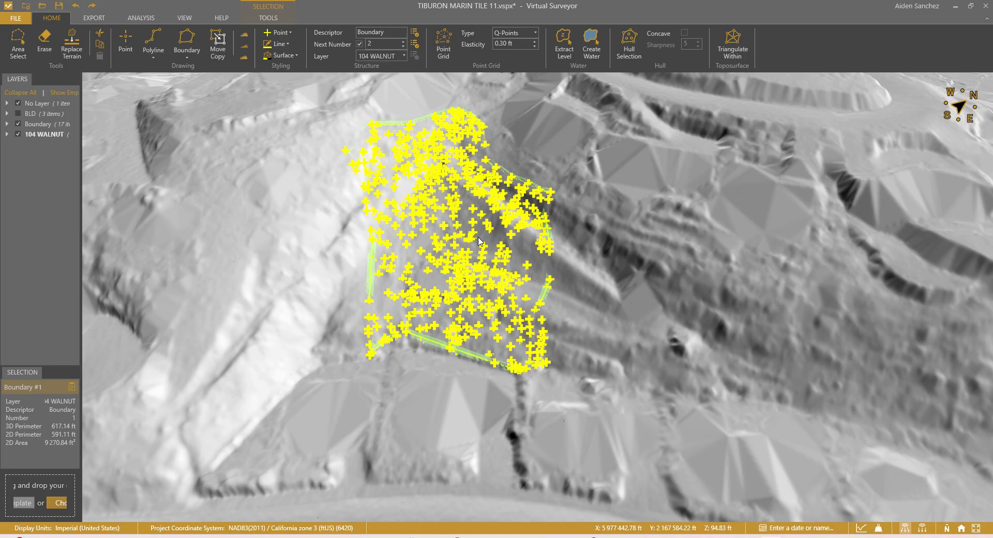
scroll(494, 249, "up", 5)
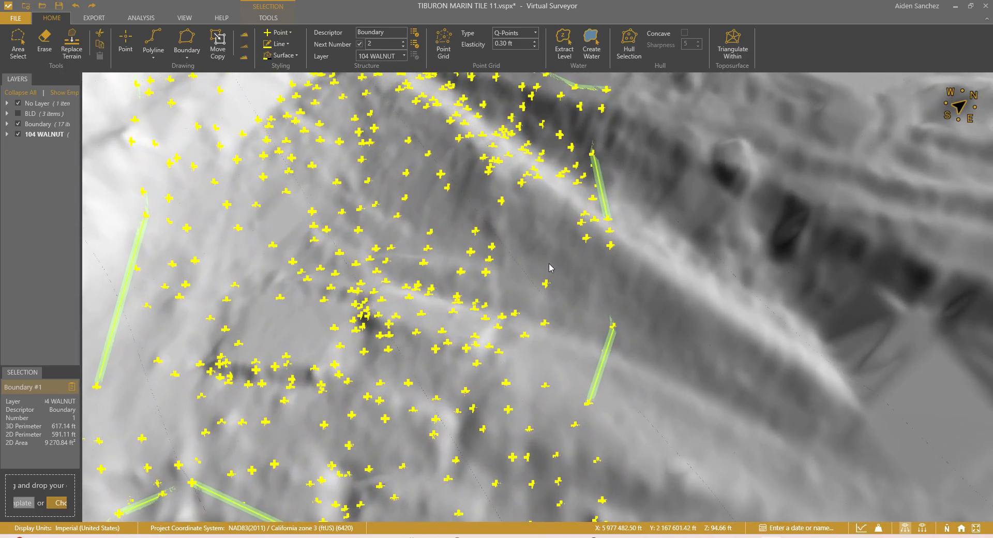
mouse_move(551, 267)
middle_mouse_down()
mouse_move(535, 286)
mouse_move(519, 273)
mouse_move(542, 275)
mouse_move(539, 284)
mouse_move(574, 280)
middle_mouse_up()
scroll(543, 272, "up", 4)
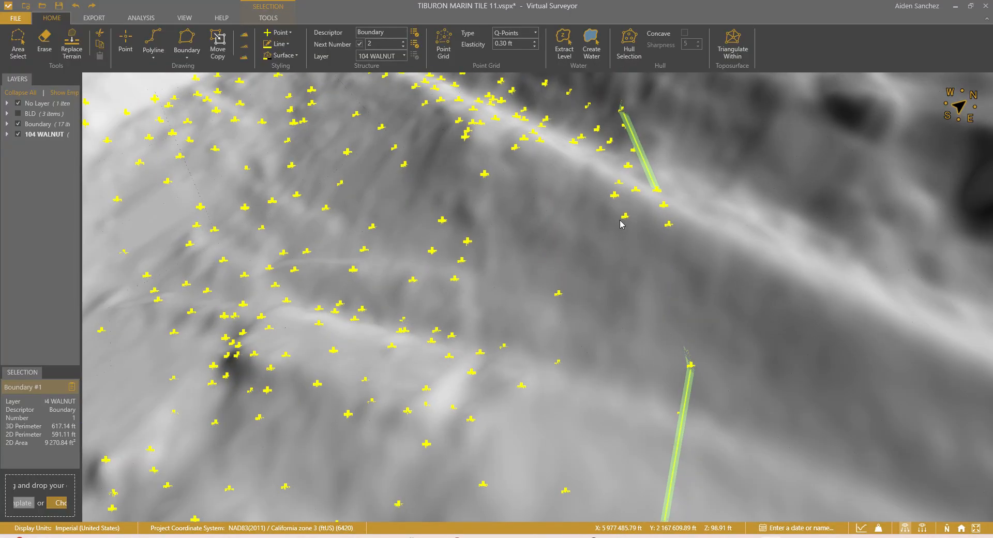
mouse_move(559, 210)
middle_mouse_down()
mouse_move(554, 248)
mouse_move(541, 247)
mouse_move(534, 228)
mouse_move(583, 193)
middle_mouse_up()
scroll(536, 271, "down", 2)
mouse_move(536, 274)
middle_mouse_down()
mouse_move(521, 251)
mouse_move(518, 313)
mouse_move(525, 283)
mouse_move(569, 305)
mouse_move(538, 302)
middle_mouse_up()
scroll(515, 284, "up", 3)
scroll(537, 279, "down", 3)
middle_click_drag(534, 246, 533, 258)
scroll(505, 215, "up", 1)
scroll(504, 215, "up", 2)
left_click_drag(504, 215, 511, 327)
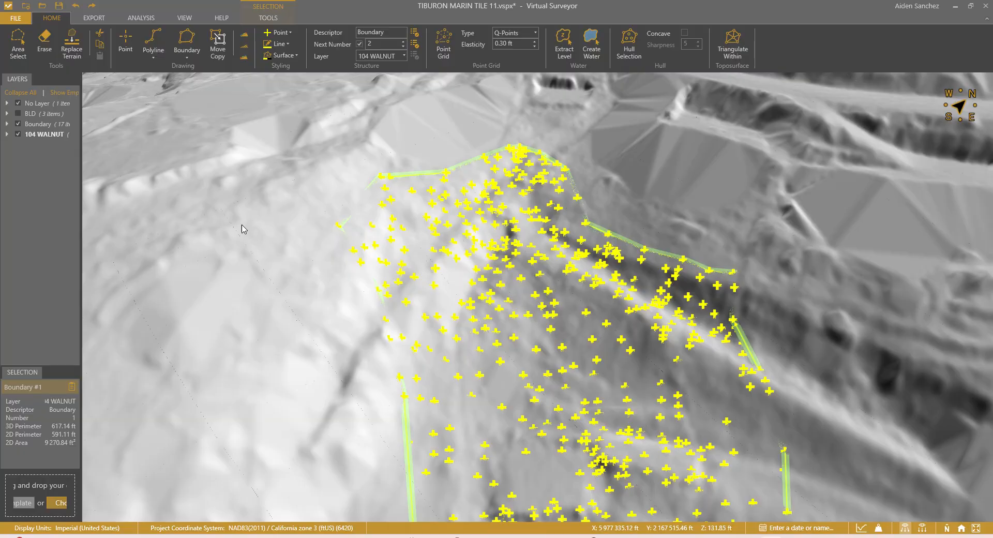
left_click(7, 135)
left_click(51, 158)
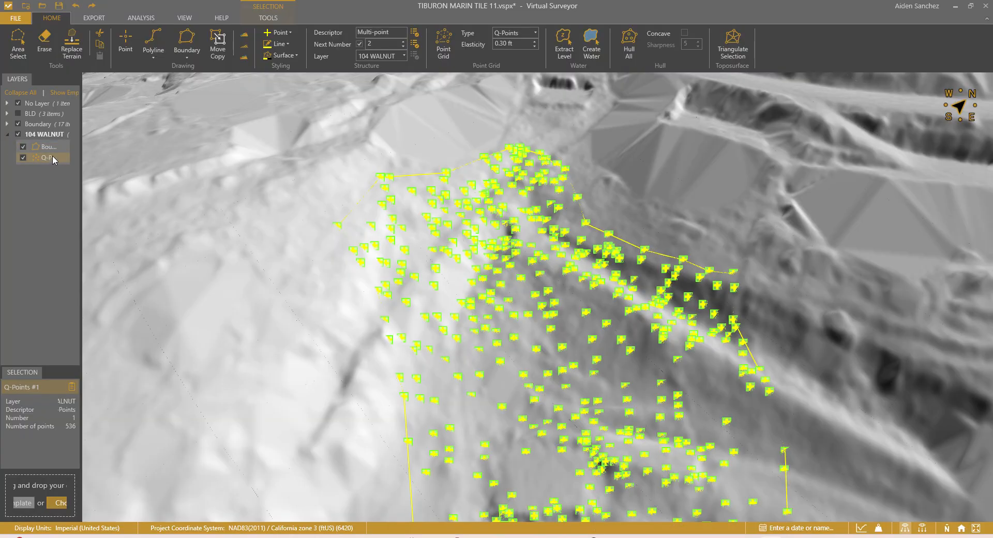
left_click(93, 19)
left_click(72, 46)
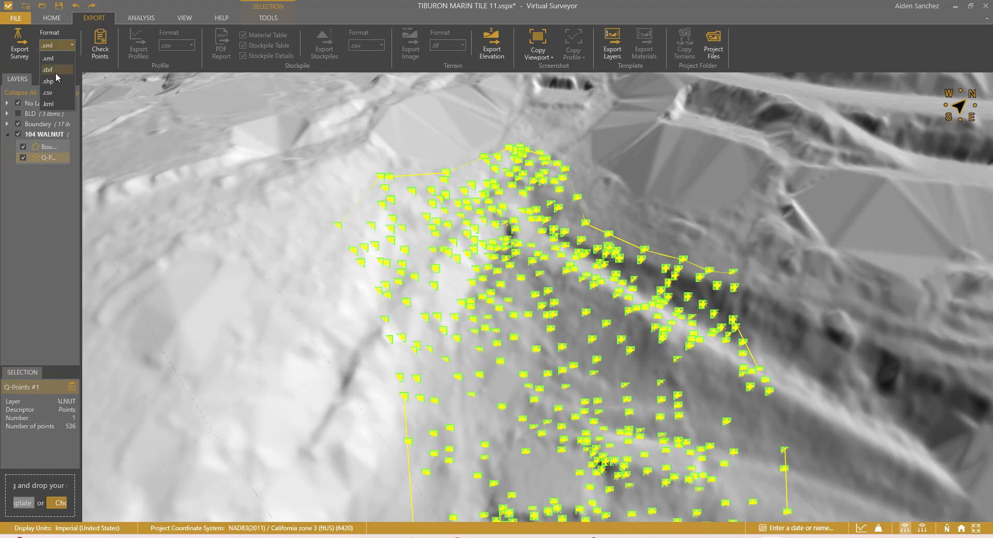
left_click(54, 94)
left_click(21, 46)
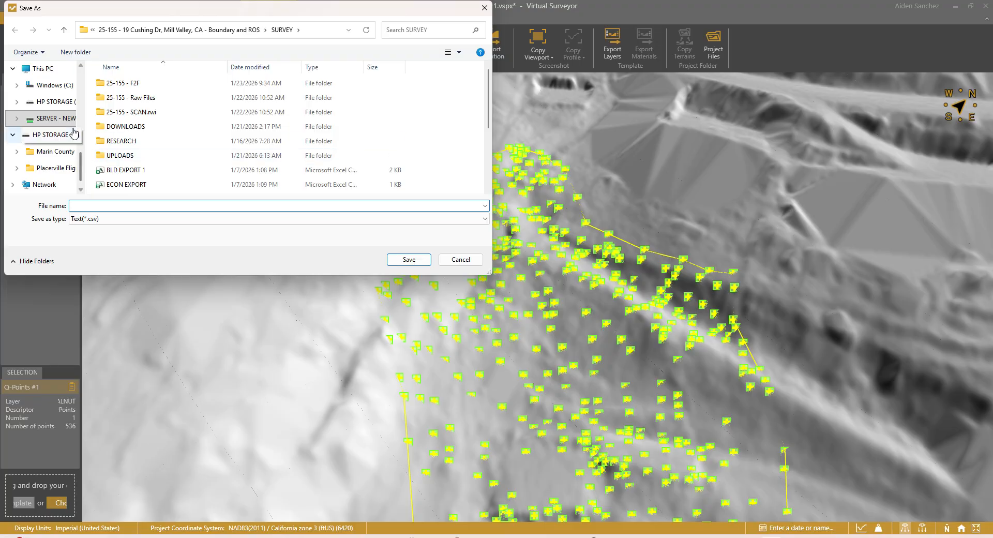
left_click(52, 118)
double_click(121, 98)
double_click(126, 127)
double_click(112, 97)
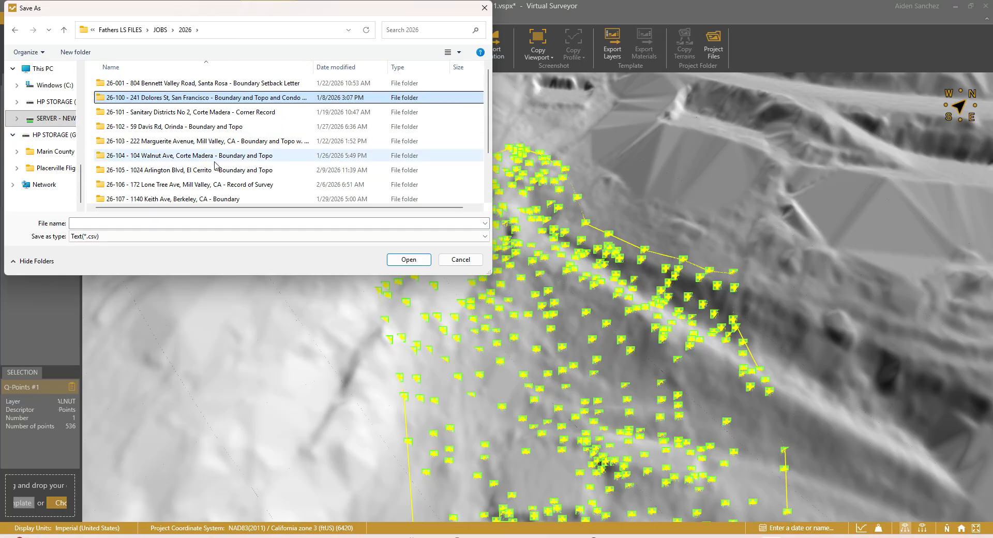
double_click(125, 156)
double_click(118, 184)
left_click(129, 222)
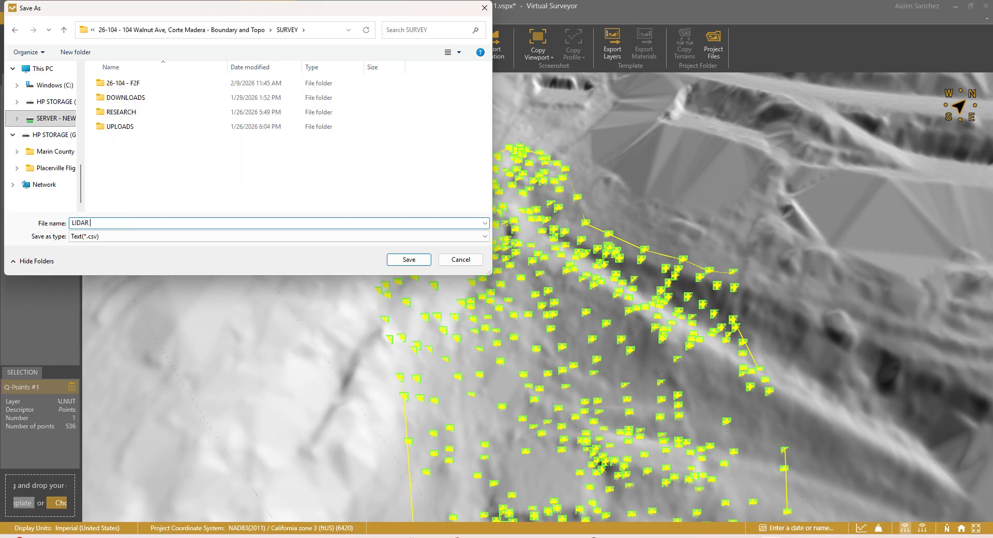
type("LIDAR POINTS")
key("Return")
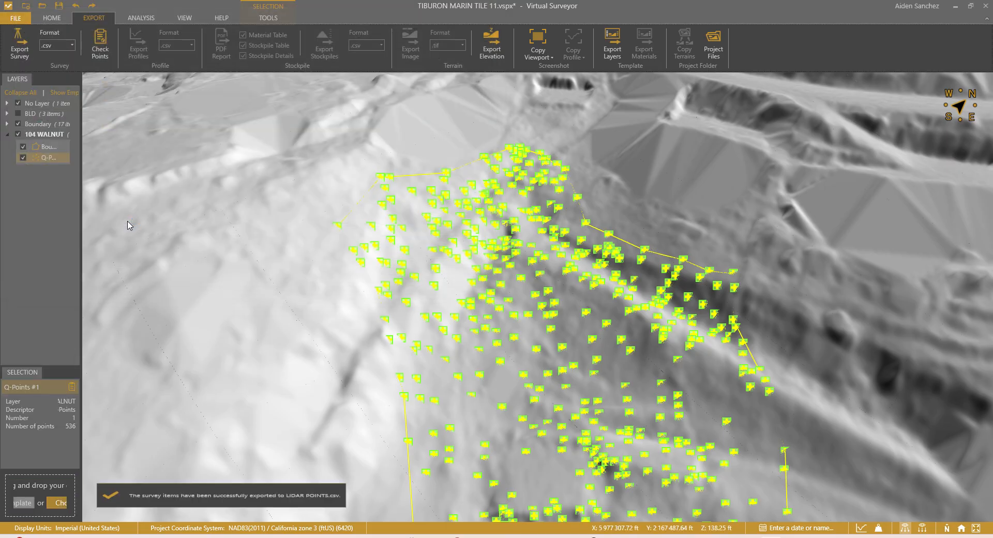
Step: Clear the selection, save the Virtual Surveyor project and close it
key("Escape")
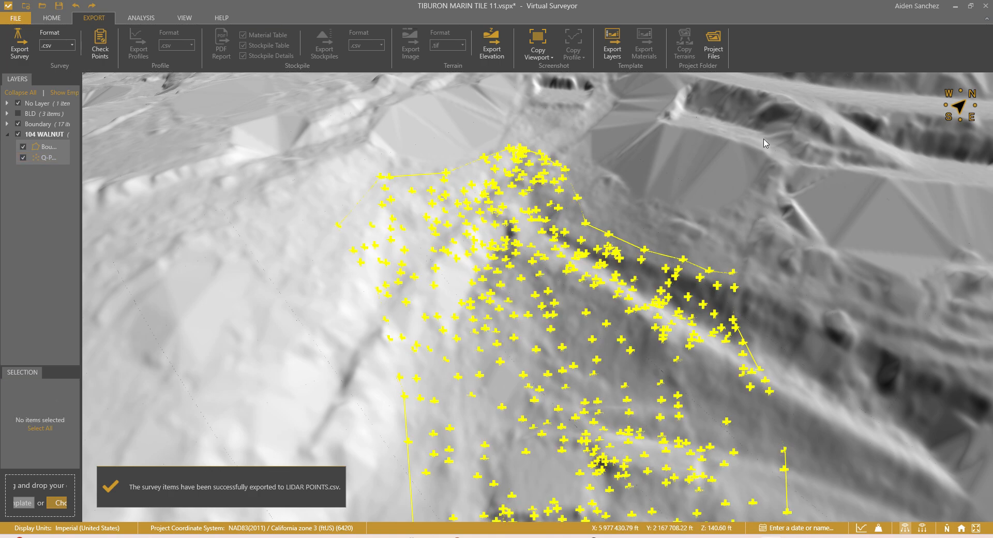
key("ctrl+s")
left_click(985, 6)
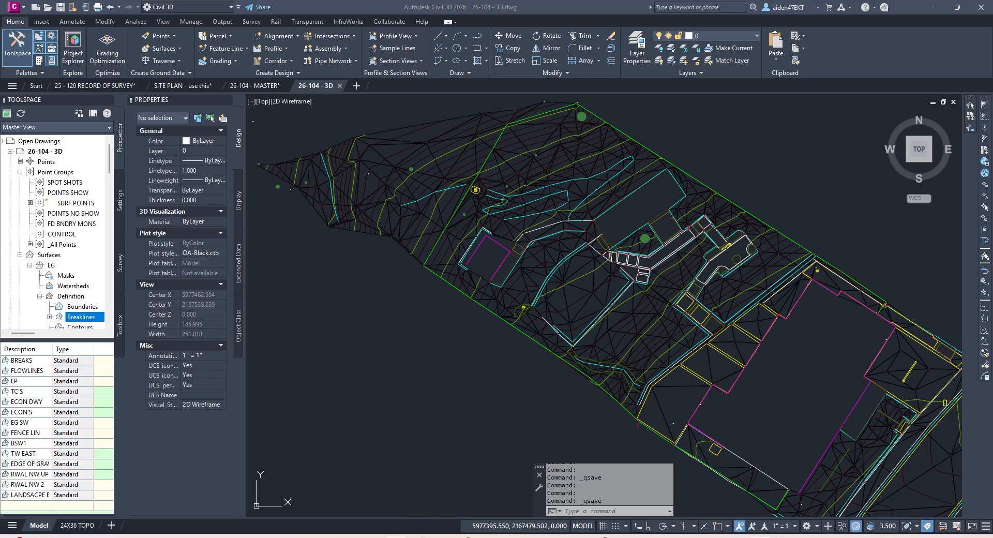
key("super+e")
left_click(73, 344)
double_click(231, 254)
double_click(195, 275)
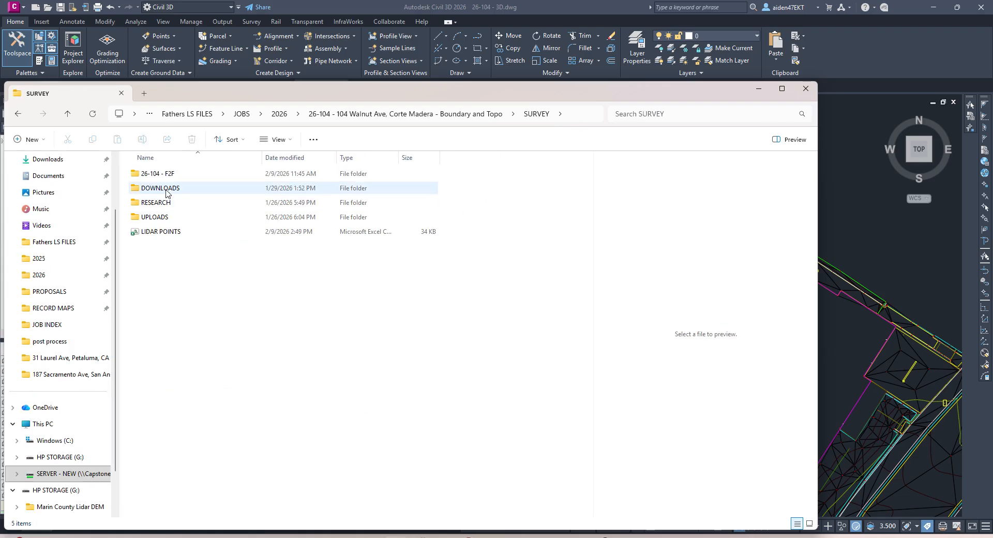
left_click(155, 231)
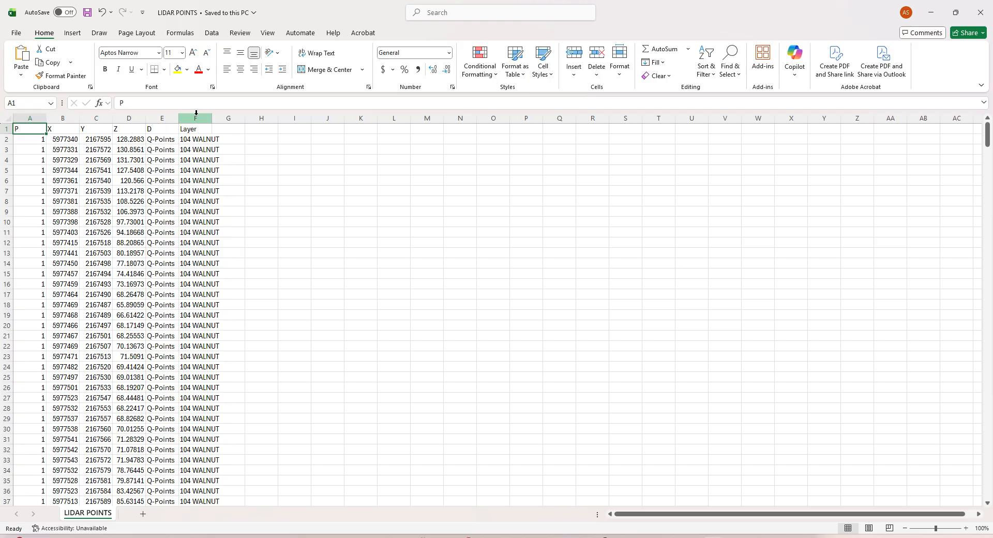
Step: Replace the Layer value in F2 with GS
left_click(192, 141)
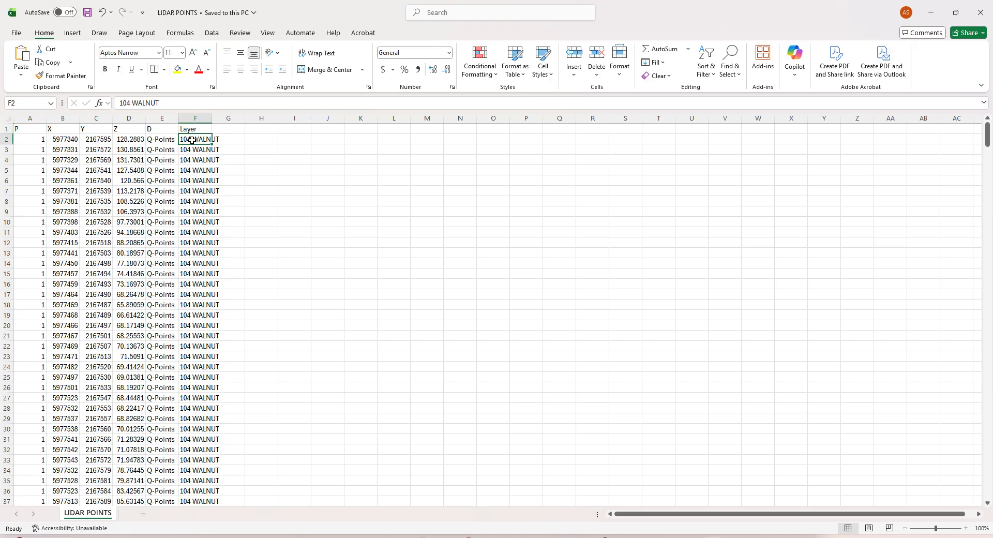
type("GS")
key("Return")
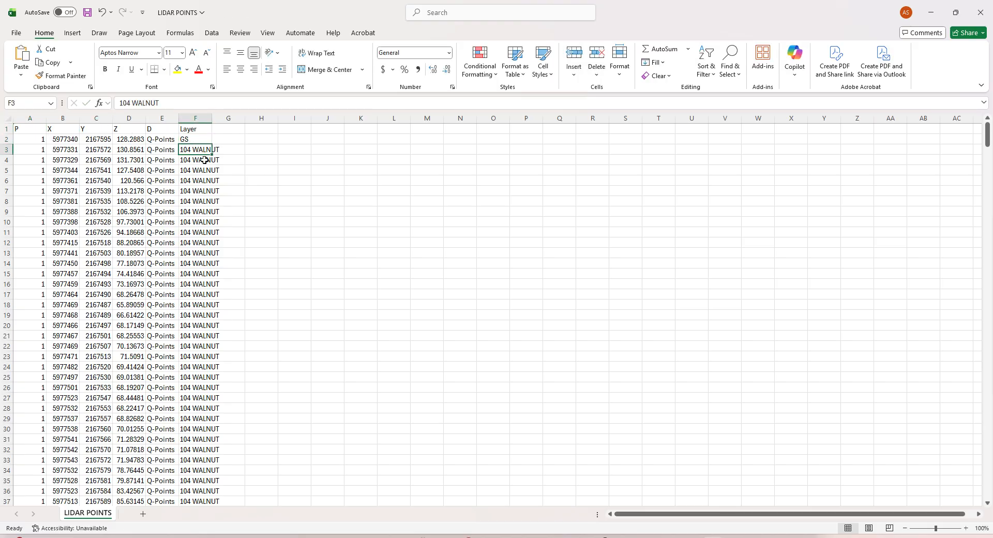
scroll(206, 176, "down", 15)
scroll(217, 207, "up", 15)
mouse_move(987, 135)
left_mouse_down()
mouse_move(987, 331)
mouse_move(965, 422)
mouse_move(963, 501)
mouse_move(986, 292)
mouse_move(986, 132)
left_mouse_up()
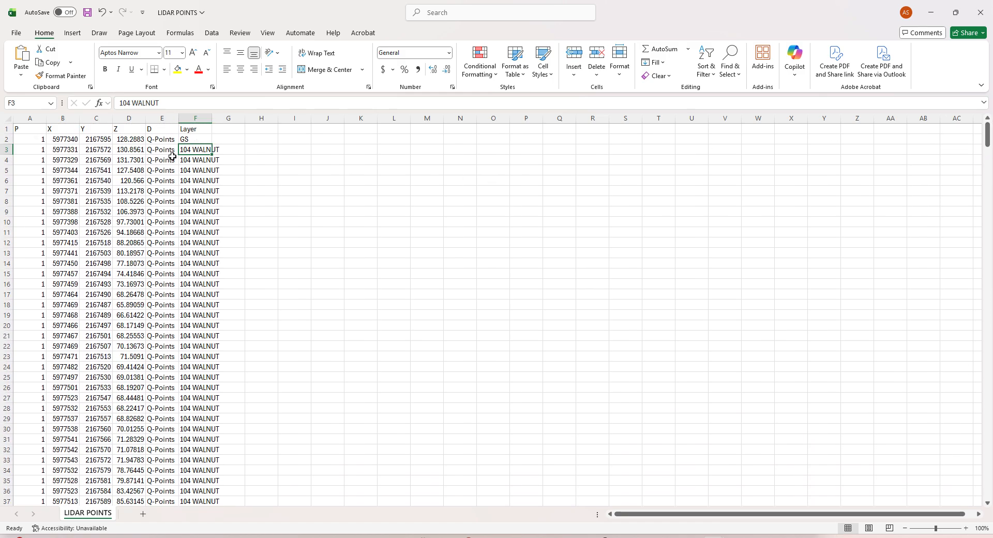
mouse_move(988, 134)
left_mouse_down()
mouse_move(989, 511)
mouse_move(987, 129)
left_mouse_up()
Step: Copy GS from F2 and paste it over F3:F537
left_click(197, 140)
key("ctrl+c")
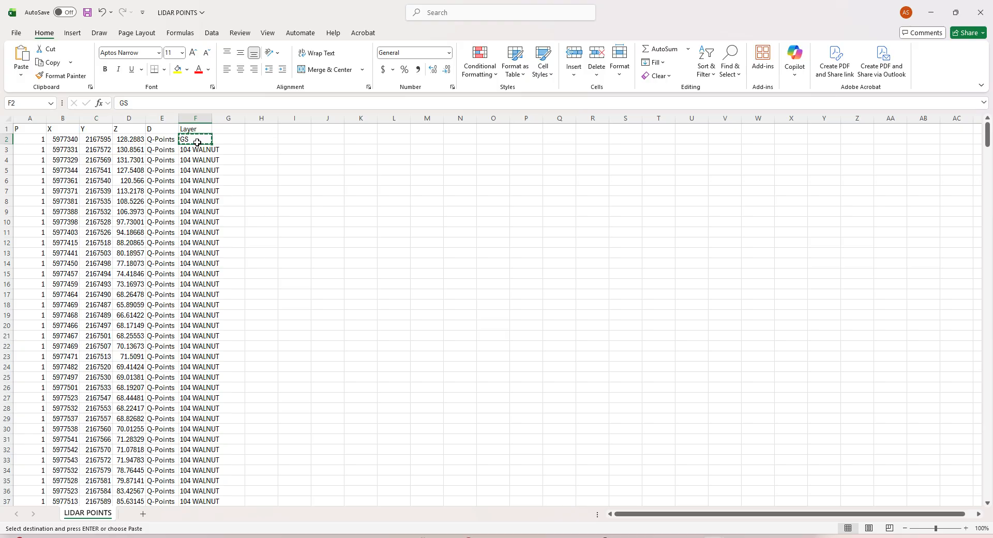
left_click_drag(987, 135, 649, 149)
key("ctrl+g")
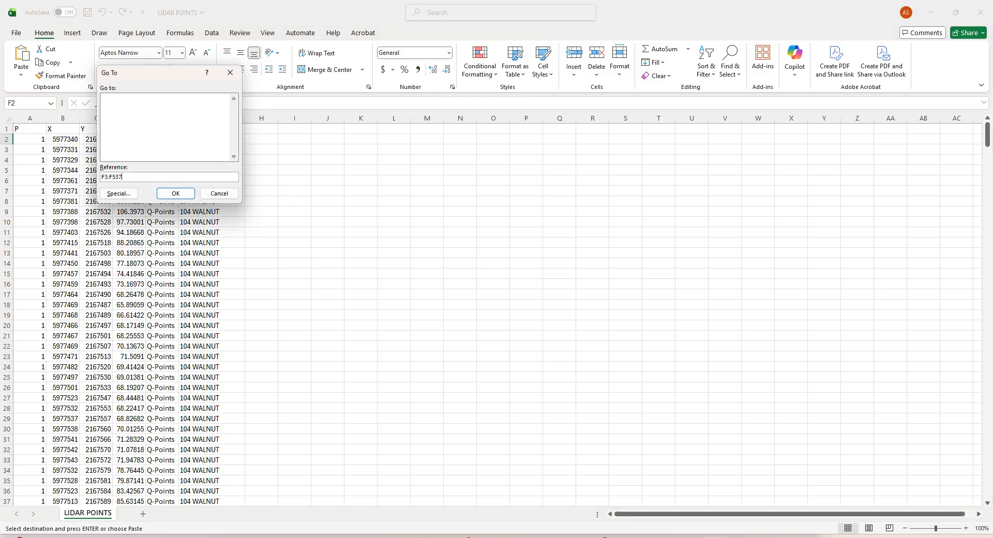
key("Return")
key("ctrl+v")
Step: Shrink the Excel window and move File Explorer aside to reveal the Civil 3D drawing
scroll(305, 207, "down", 6)
left_click_drag(986, 148, 966, 107)
left_click_drag(716, 15, 992, 118)
left_click(759, 88)
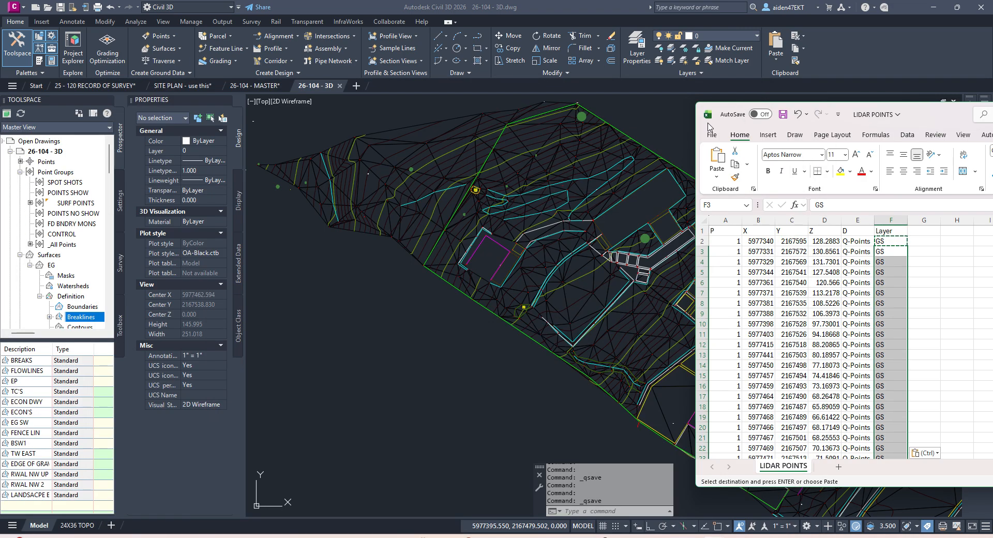
Step: List All Points in Civil 3D's Prospector and scroll to the highest number, 10001
left_click(406, 278)
left_click(65, 236)
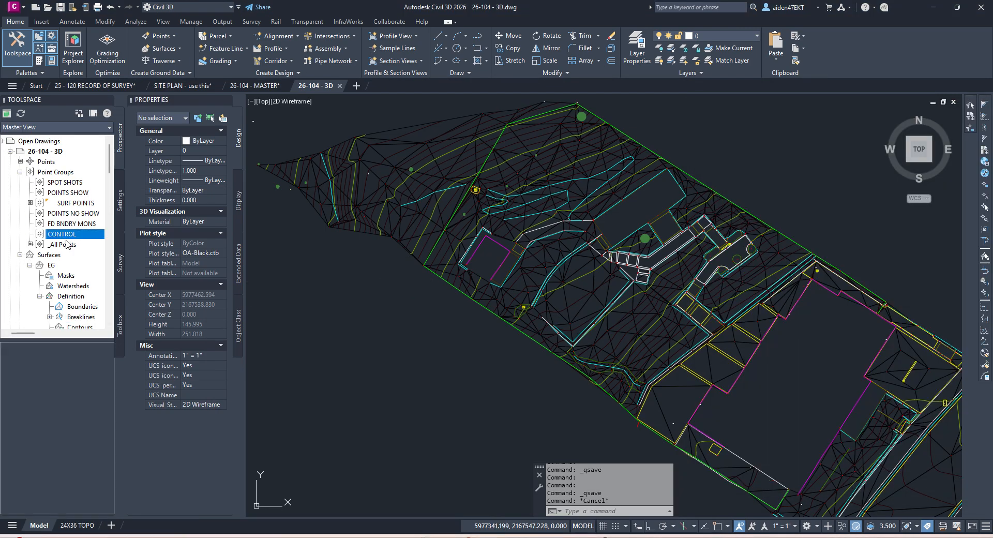
left_click(65, 245)
left_click(14, 508)
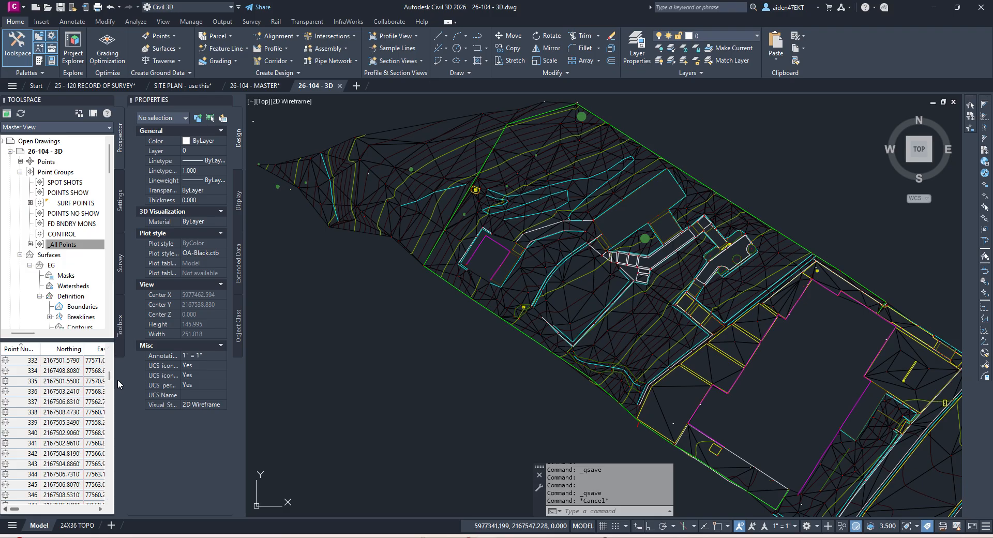
left_click_drag(110, 368, 112, 504)
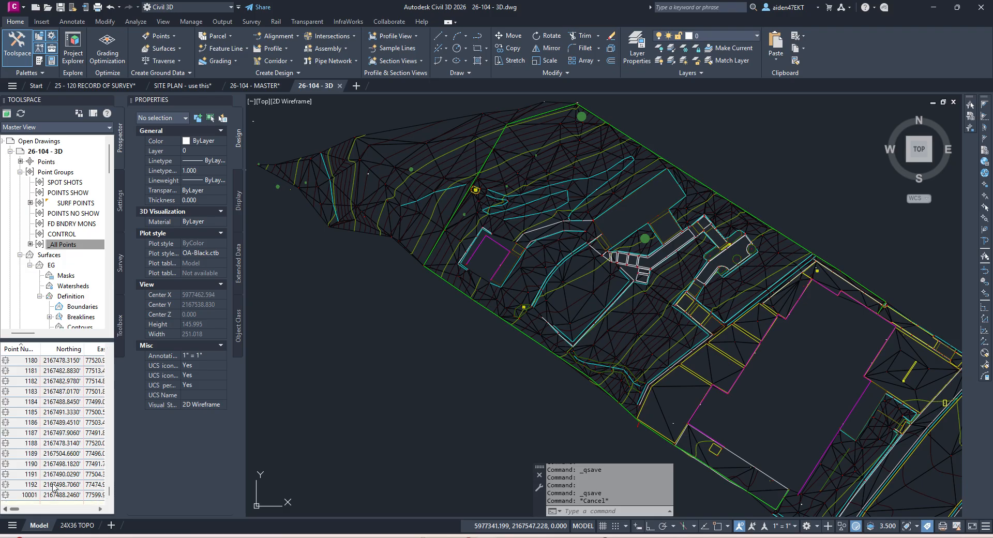
Step: Switch back to the LIDAR POINTS workbook and maximize it
key("alt+Tab")
left_click_drag(992, 120, 671, 113)
left_click(854, 107)
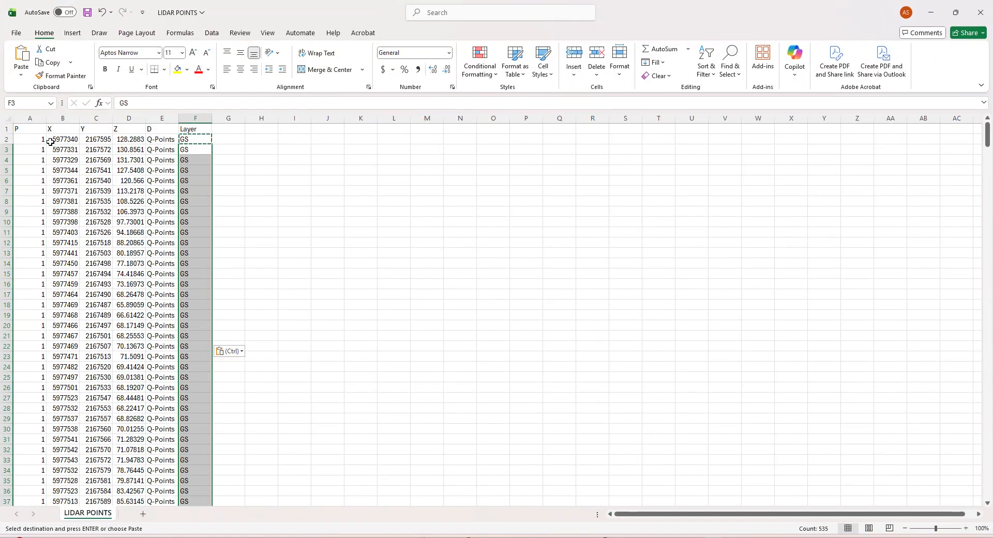
Step: Enter 2000 as the first point number in A2
left_click(31, 139)
type("2000")
key("Return")
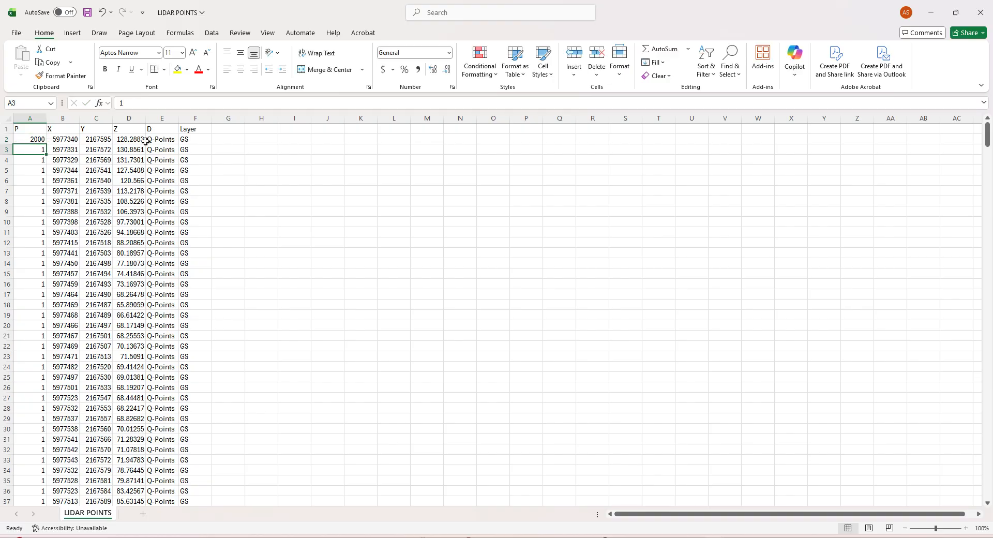
Step: Delete the Q-Points description column and the header row
left_click(165, 114)
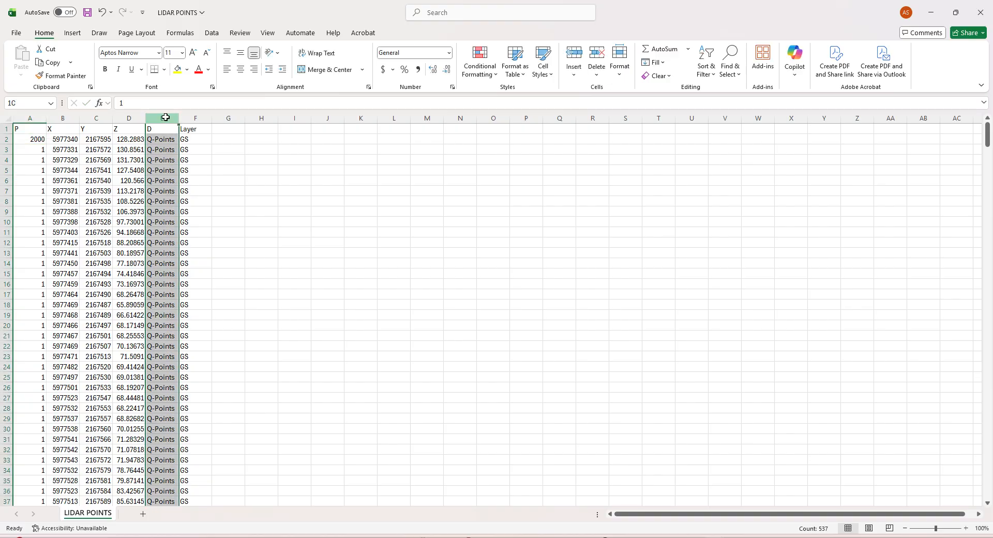
right_click(164, 115)
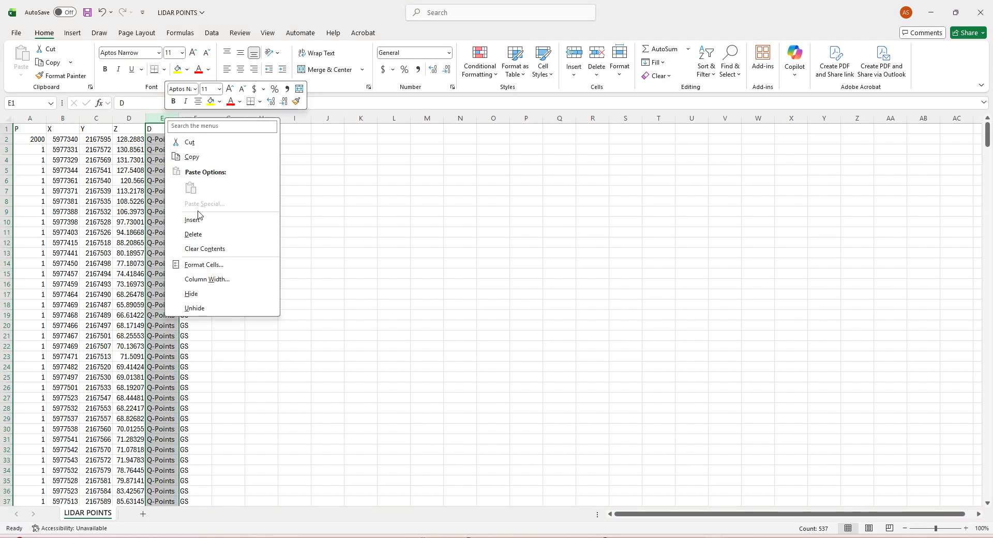
left_click(198, 235)
left_click(7, 129)
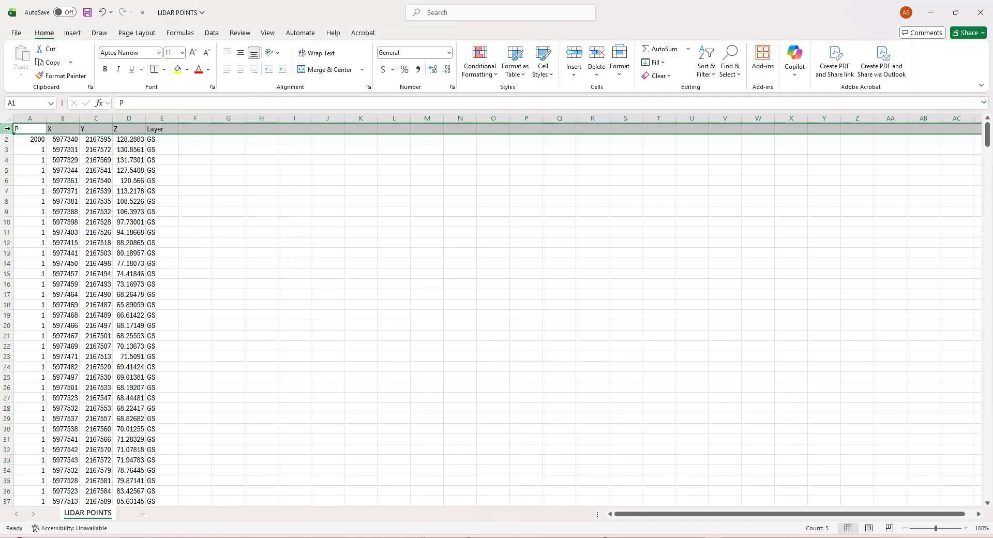
right_click(6, 129)
left_click(256, 196)
right_click(9, 129)
left_click(53, 243)
Step: Fill A1:A536 with a linear series counting up from 2000 in steps of 1
left_click(37, 129)
left_click(37, 138)
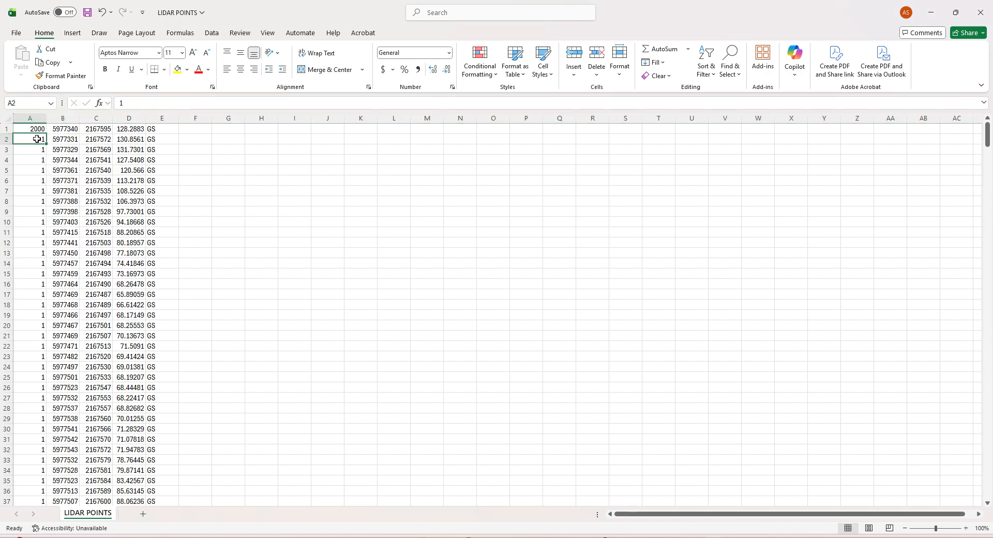
left_click(36, 130)
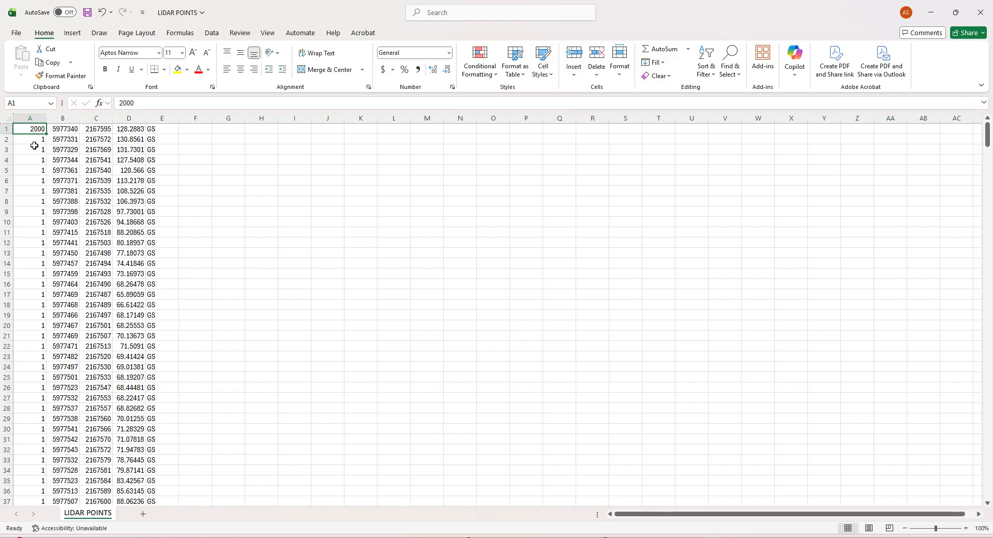
left_click_drag(986, 134, 940, 511)
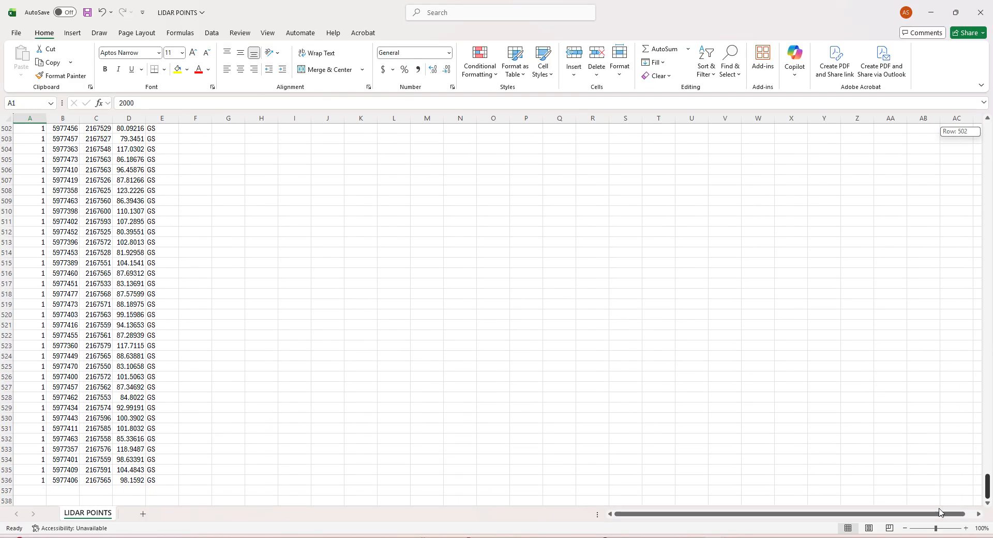
left_click_drag(941, 476, 571, 157)
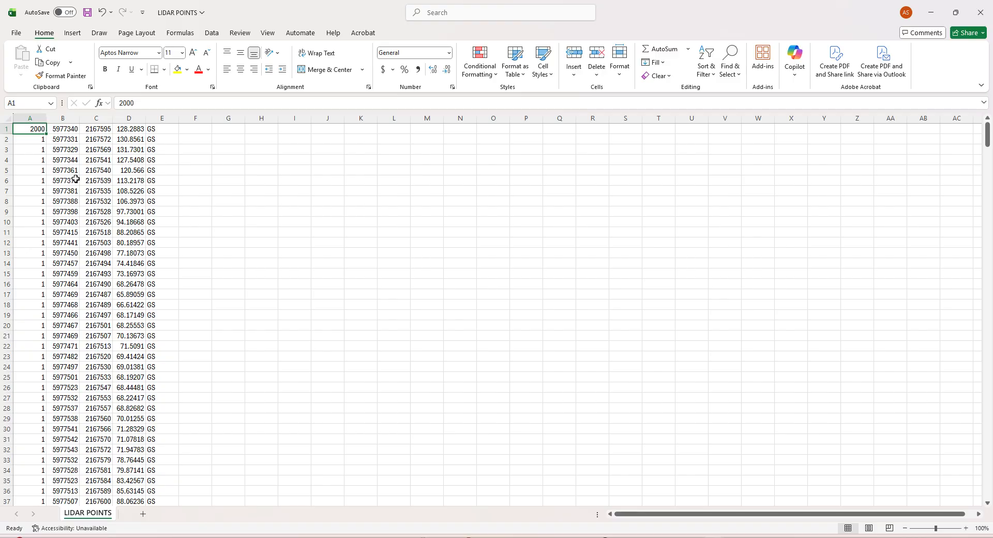
key("ctrl+g")
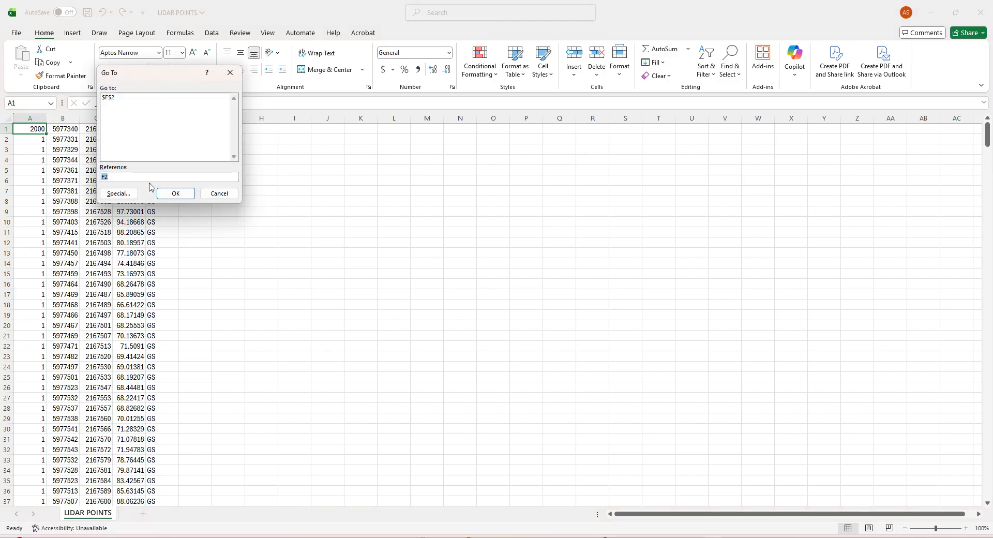
type("A1:A536")
key("Return")
left_click(714, 78)
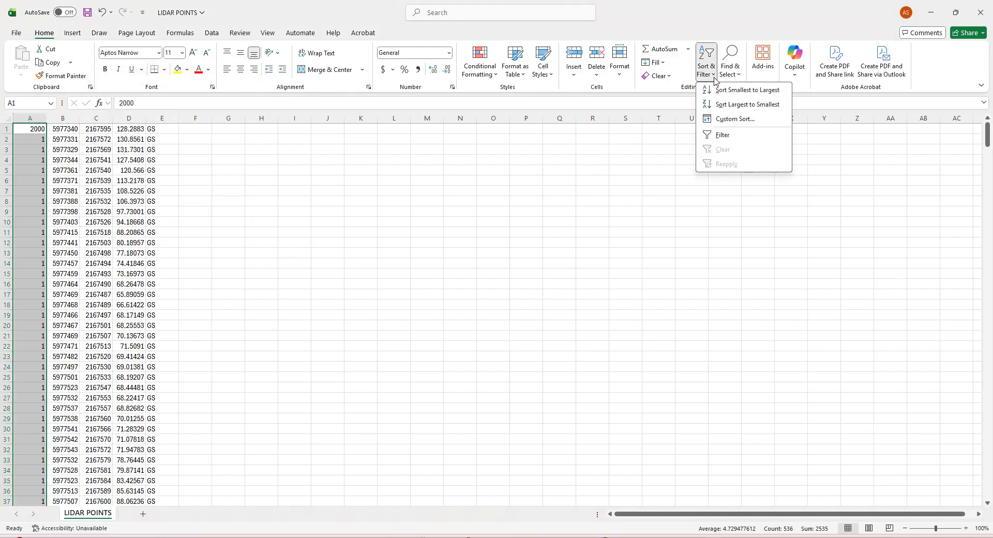
left_click(667, 63)
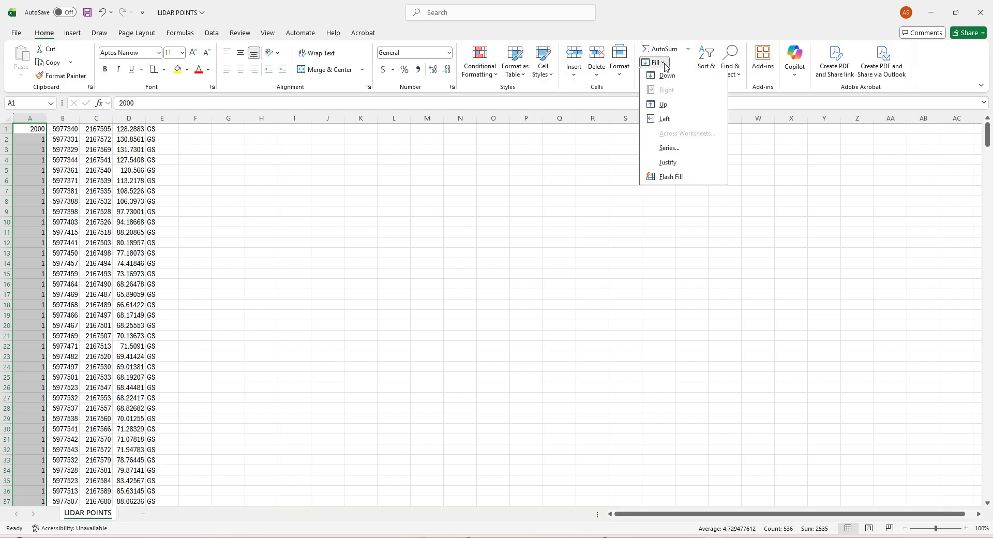
left_click(671, 150)
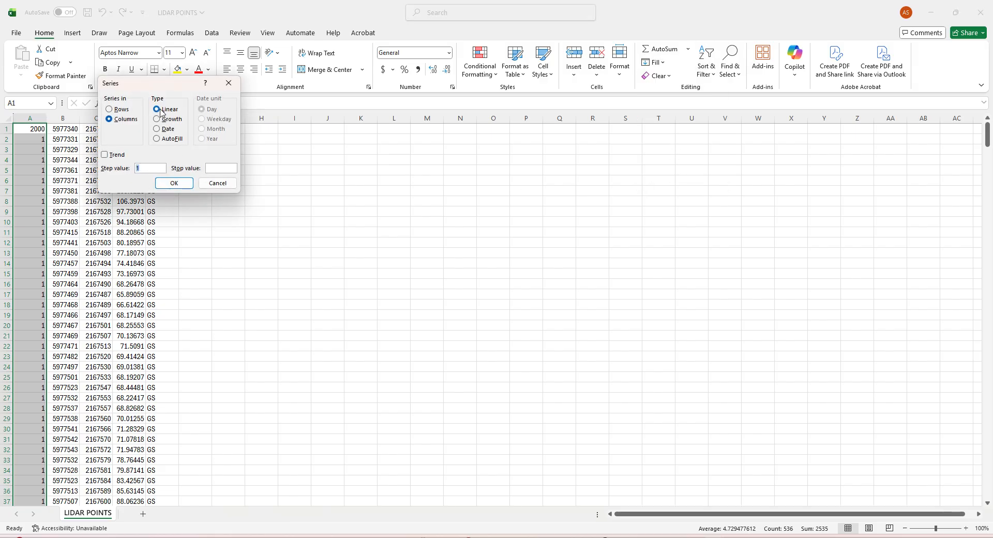
left_click(174, 183)
Step: Save the LIDAR POINTS workbook, close Excel and return to Civil 3D
scroll(52, 221, "down", 5)
scroll(52, 221, "down", 5)
left_click_drag(987, 156, 949, 116)
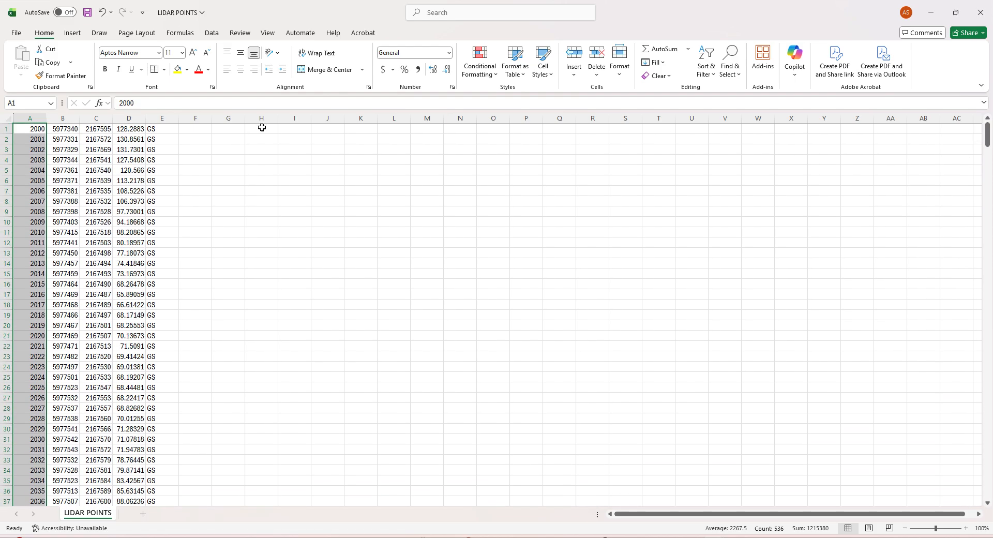
left_click(16, 33)
left_click(39, 152)
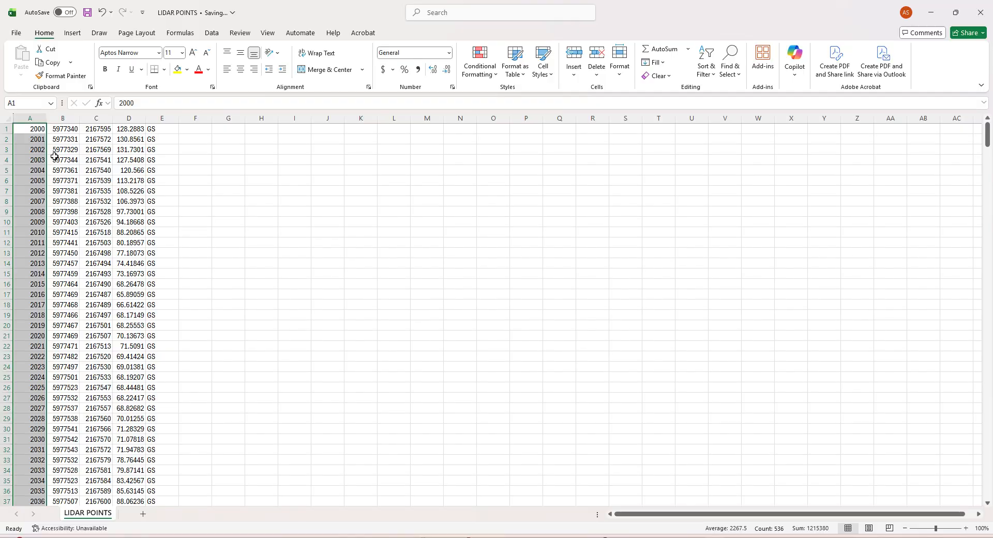
left_click(981, 9)
left_click(443, 417)
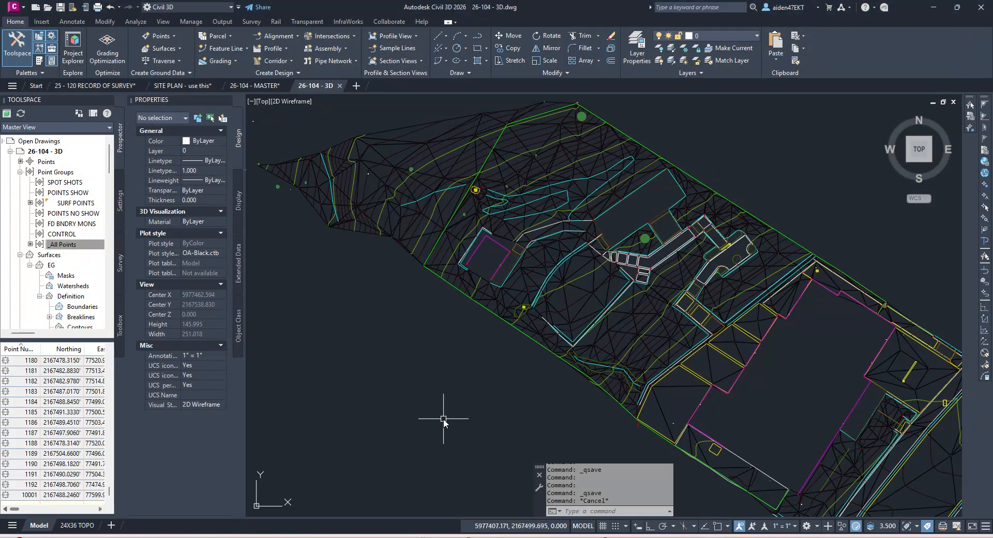
Step: Choose LIDAR POINTS.csv from the 26-104 job folder with the PENZD (comma delimited) format
scroll(472, 395, "down", 2)
scroll(468, 373, "up", 2)
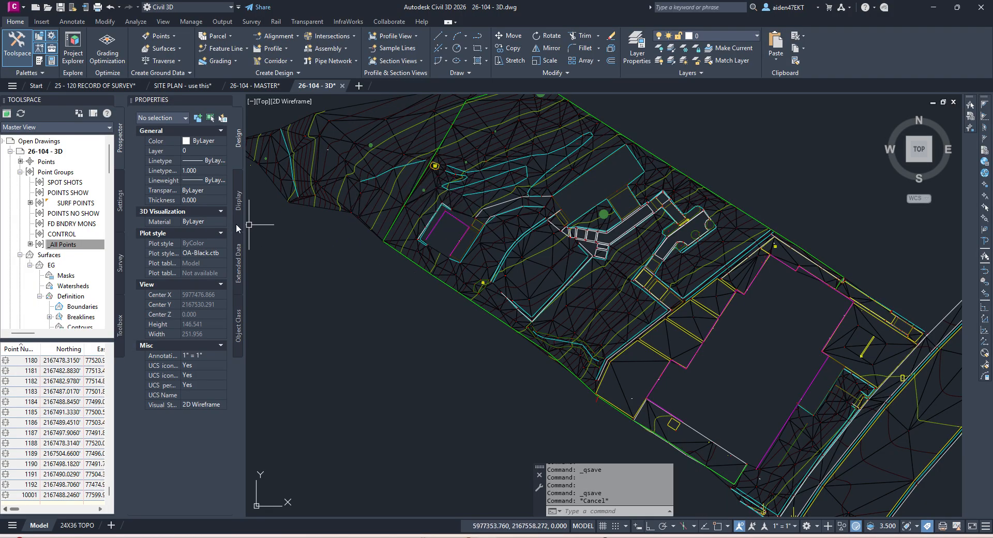
left_click(42, 21)
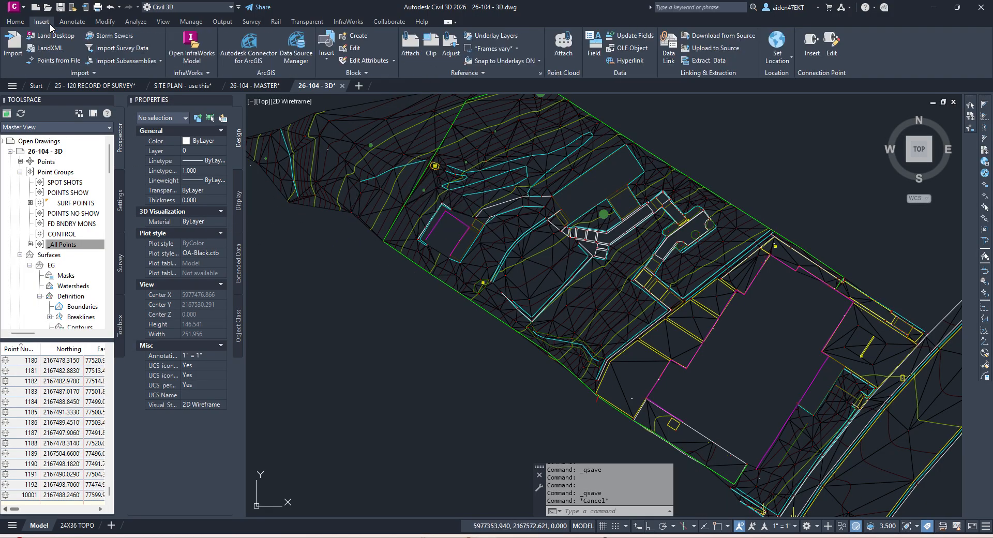
left_click(57, 62)
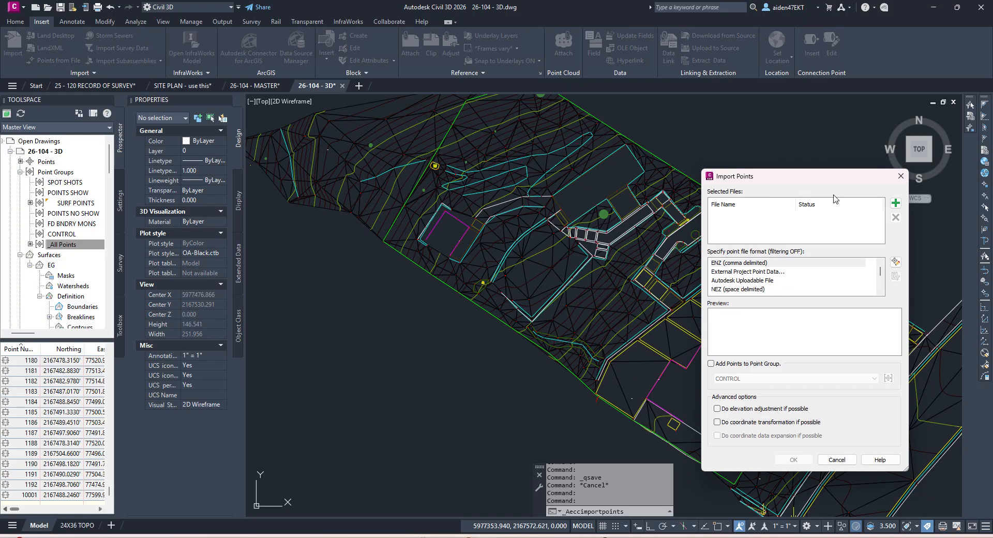
left_click(893, 205)
left_click(687, 222)
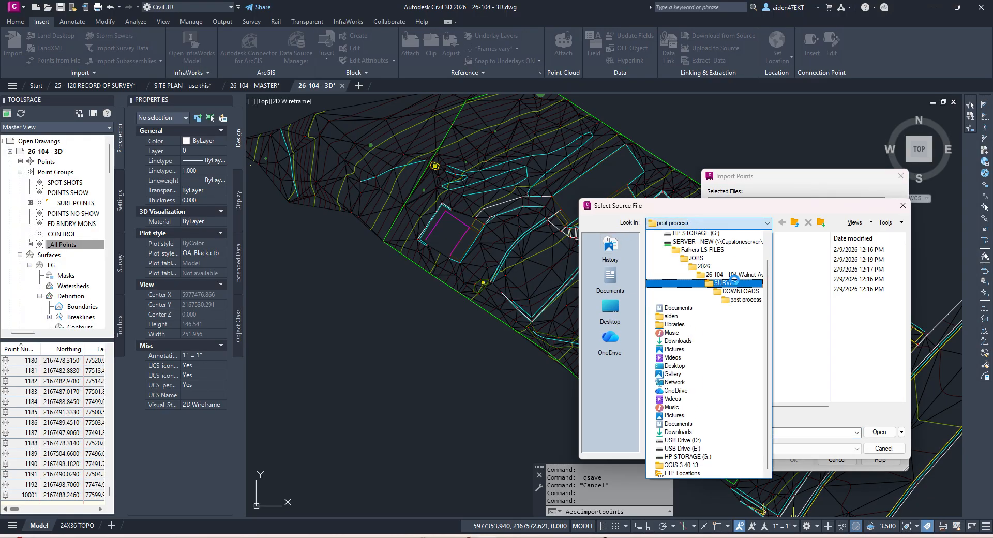
left_click(736, 274)
double_click(694, 304)
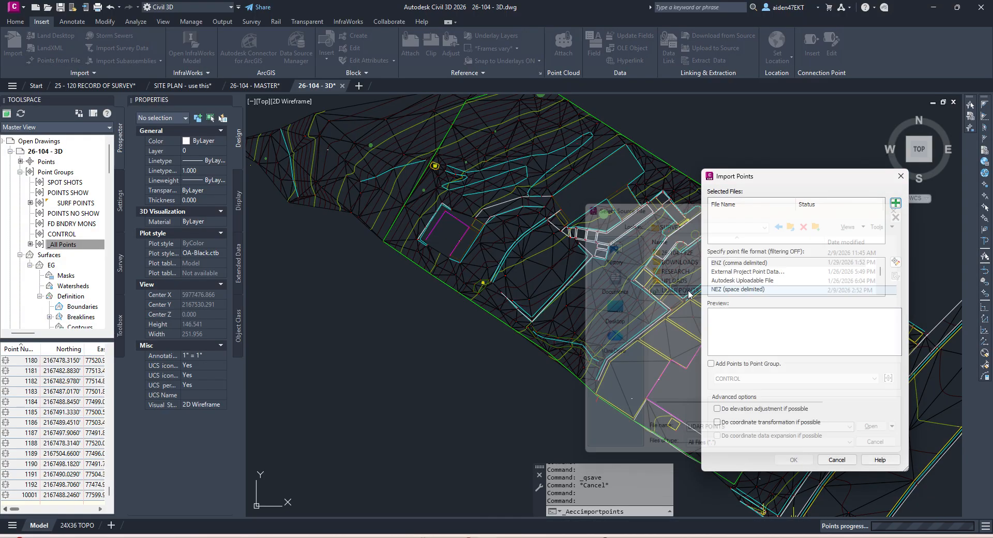
scroll(759, 283, "down", 2)
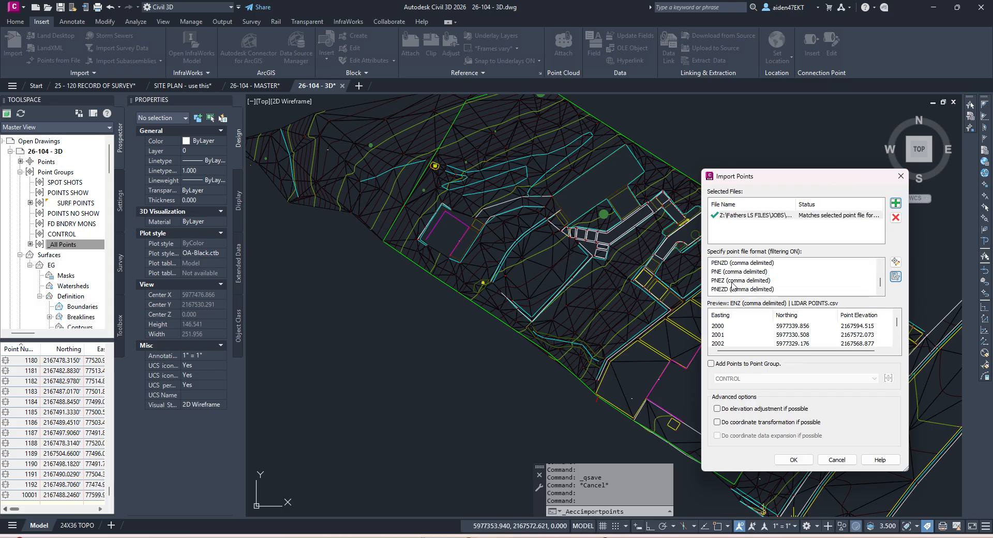
left_click(733, 263)
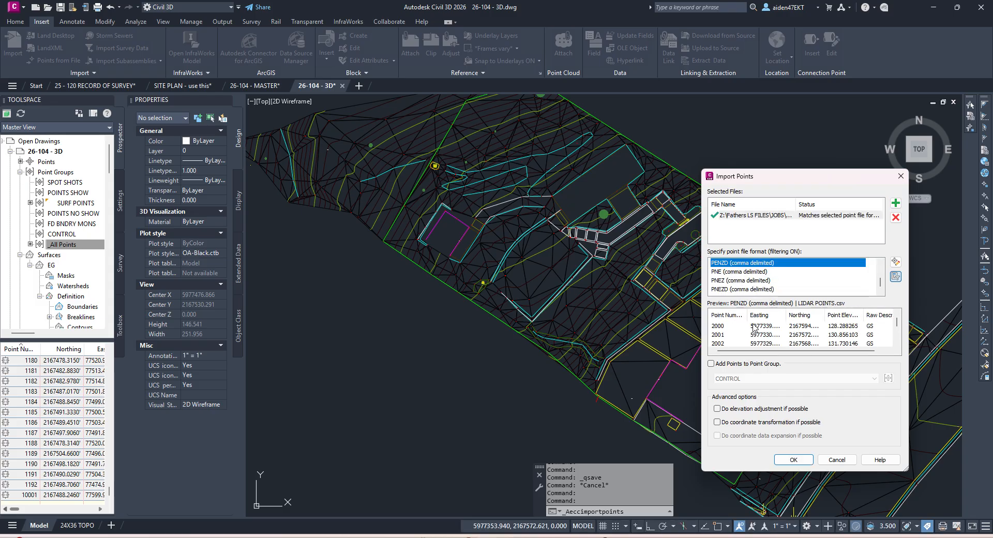
Step: Add the imported points to a new LIDAR POINTS point group and run the import
left_click(716, 364)
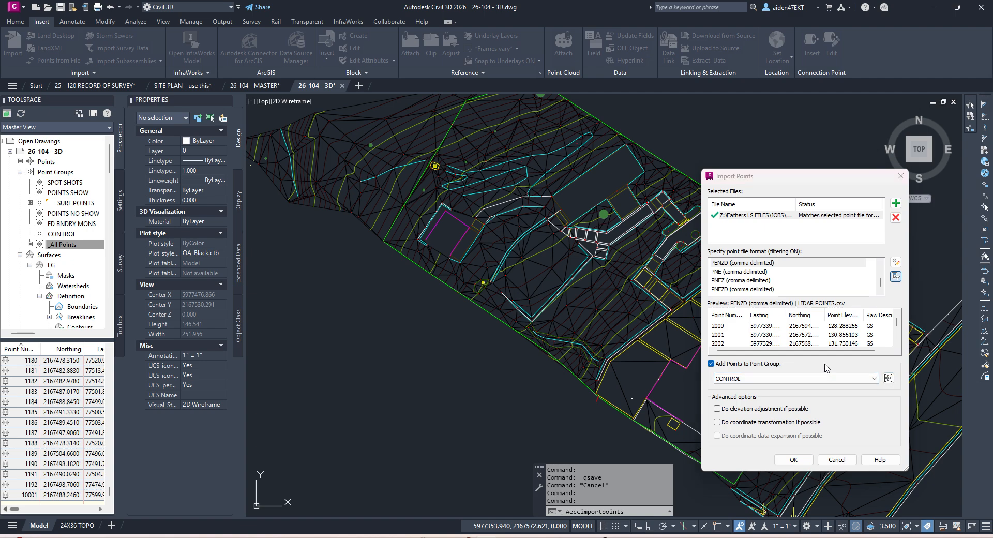
left_click(888, 378)
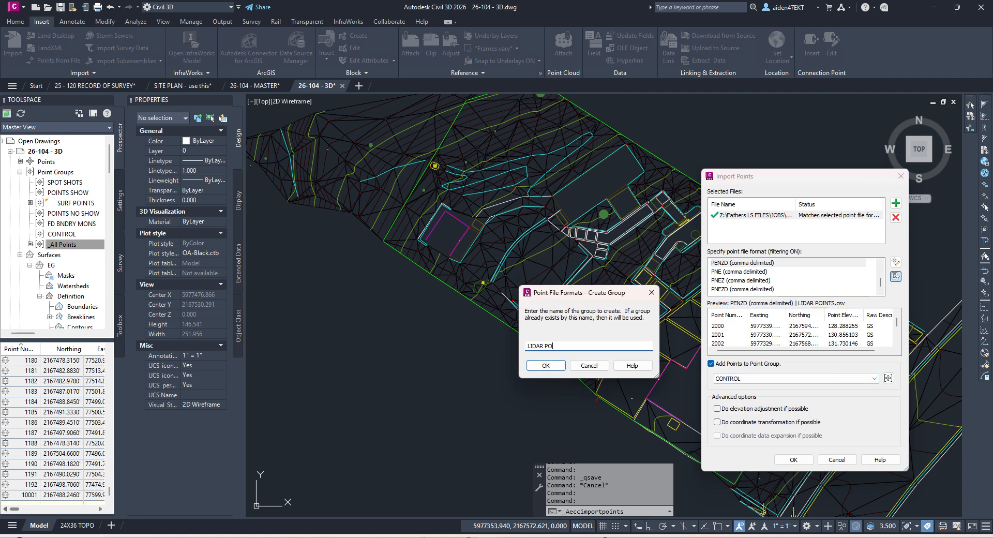
left_click(536, 368)
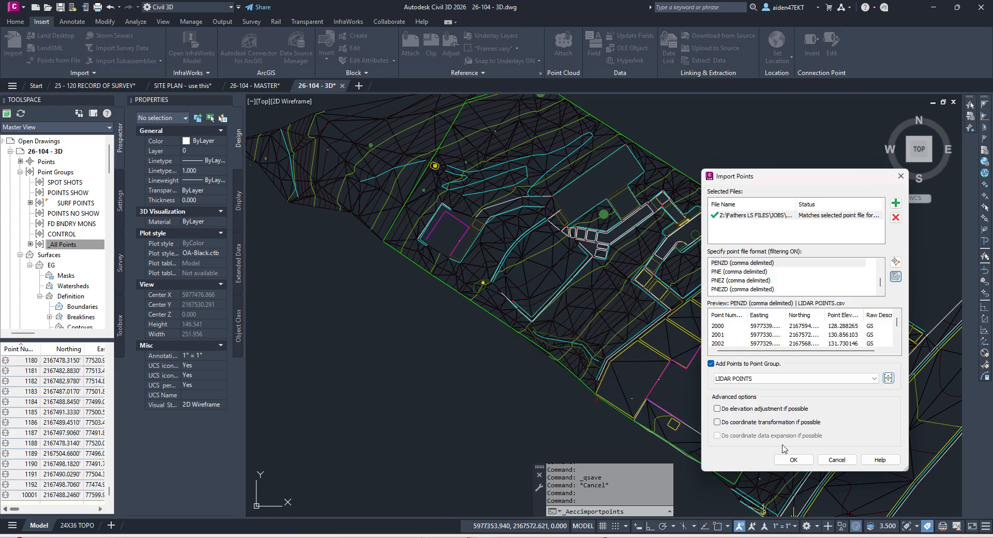
left_click(793, 460)
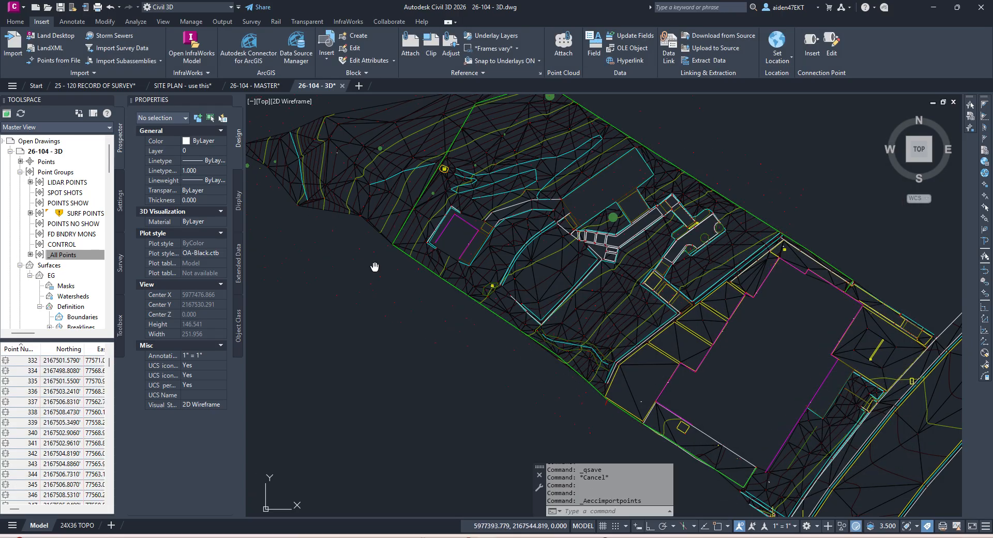
middle_click_drag(377, 271, 515, 344)
scroll(408, 310, "up", 2)
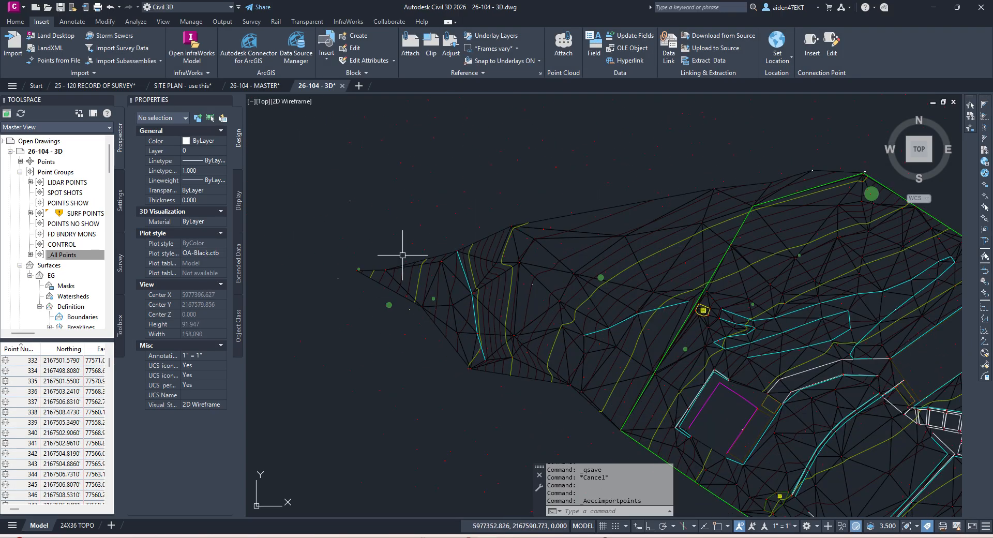
scroll(476, 290, "down", 5)
scroll(550, 262, "up", 10)
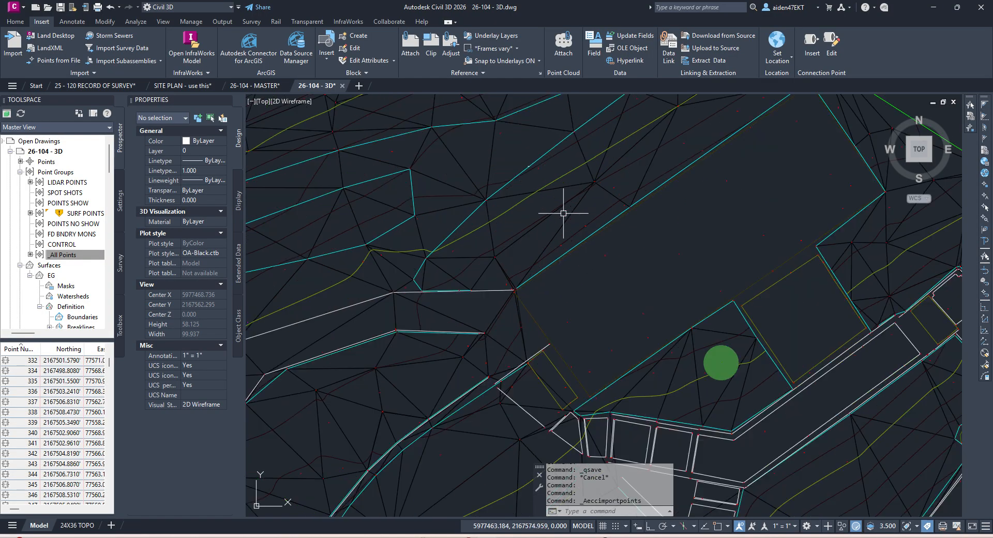
scroll(595, 240, "down", 5)
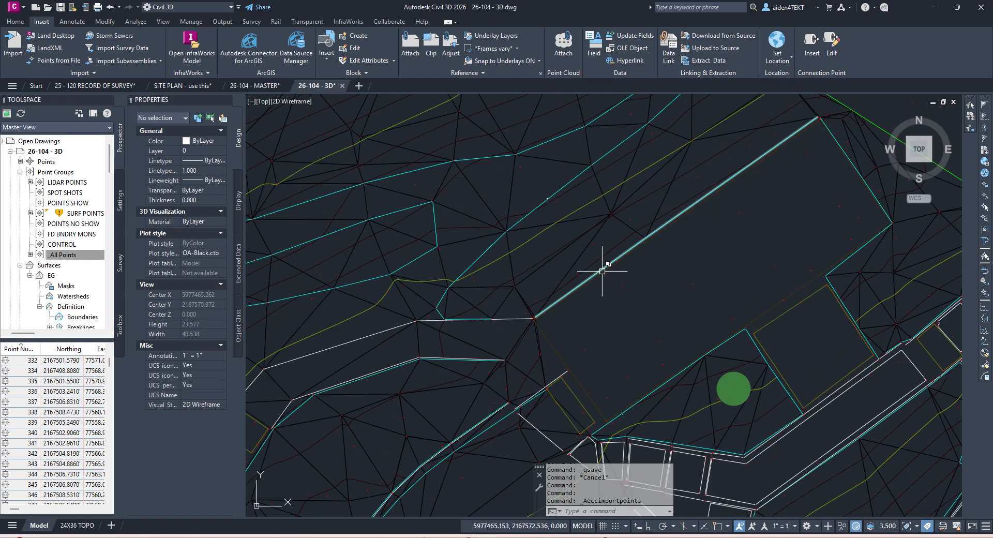
right_click(84, 218)
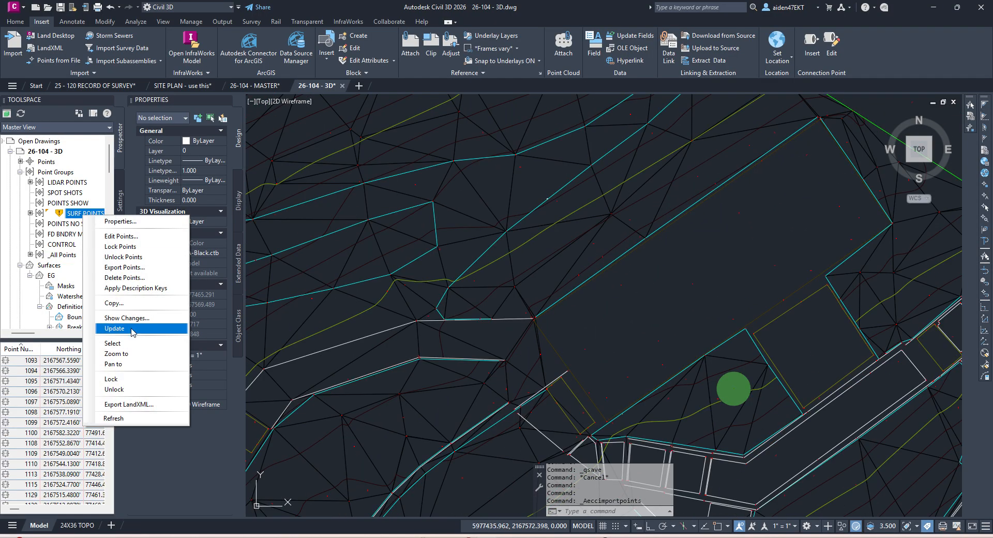
left_click(138, 328)
left_click(590, 283)
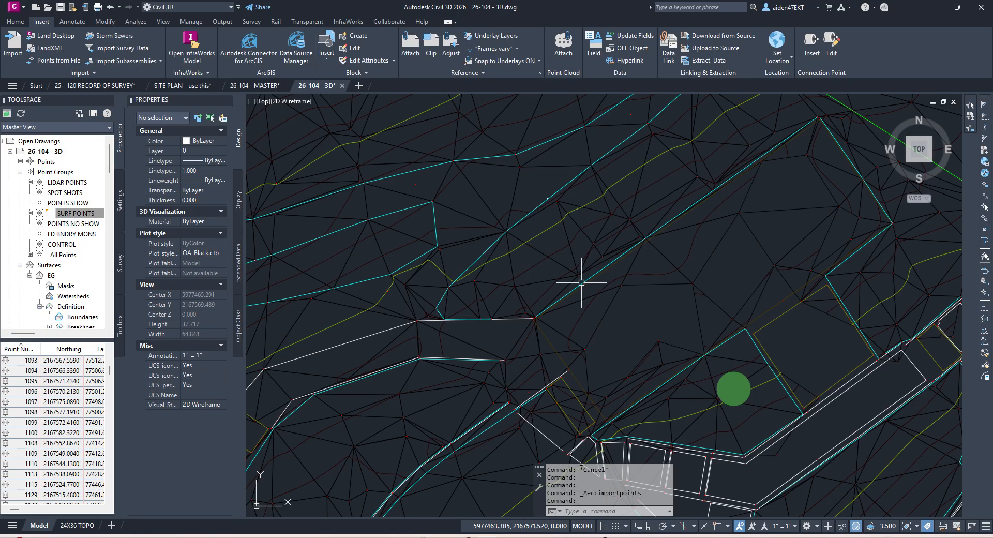
scroll(517, 300, "down", 4)
scroll(488, 284, "up", 4)
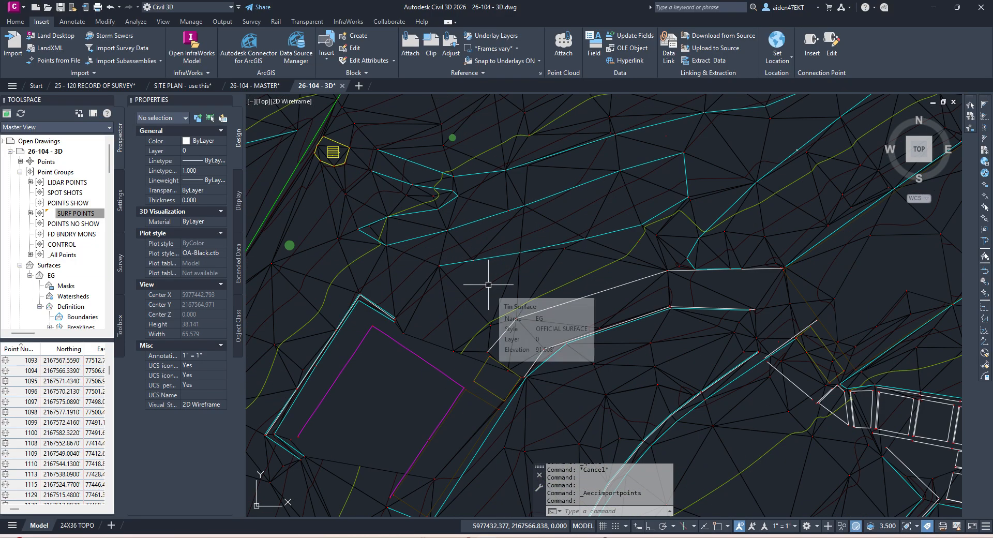
scroll(488, 285, "down", 4)
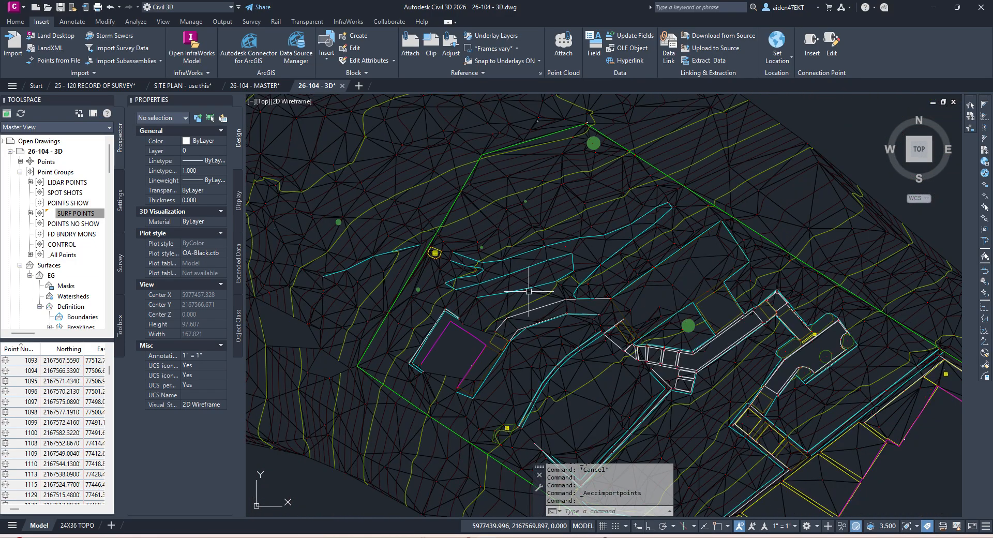
scroll(529, 291, "up", 4)
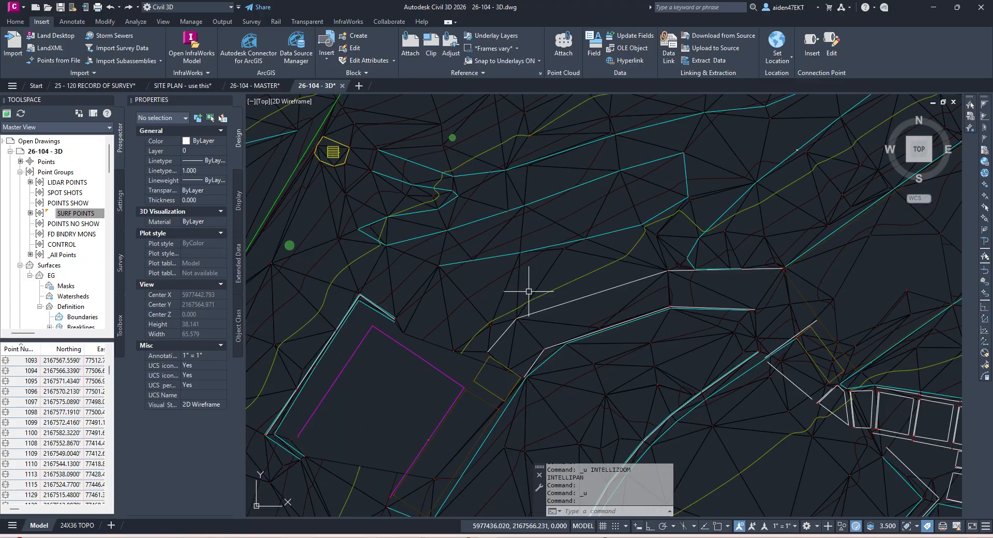
key("ctrl+z")
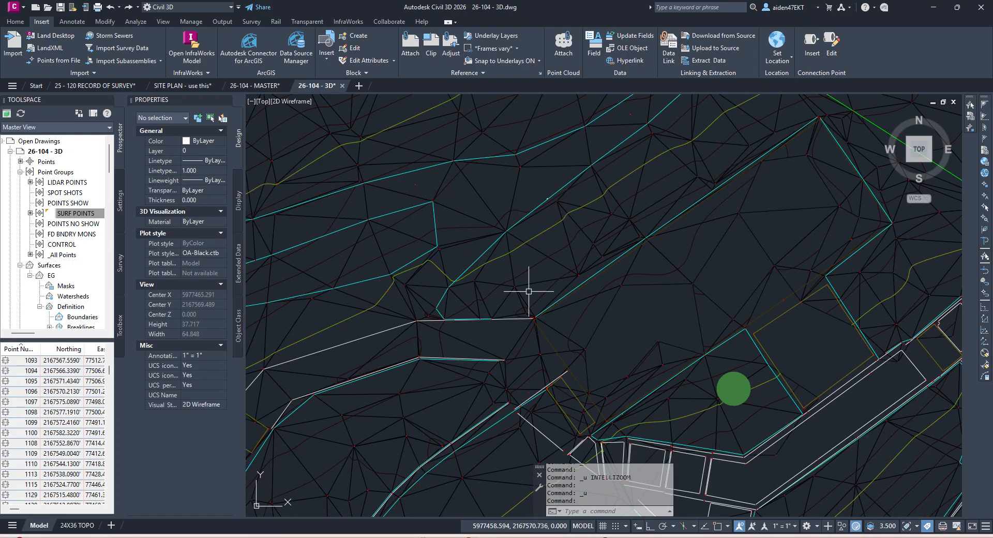
key("ctrl+z")
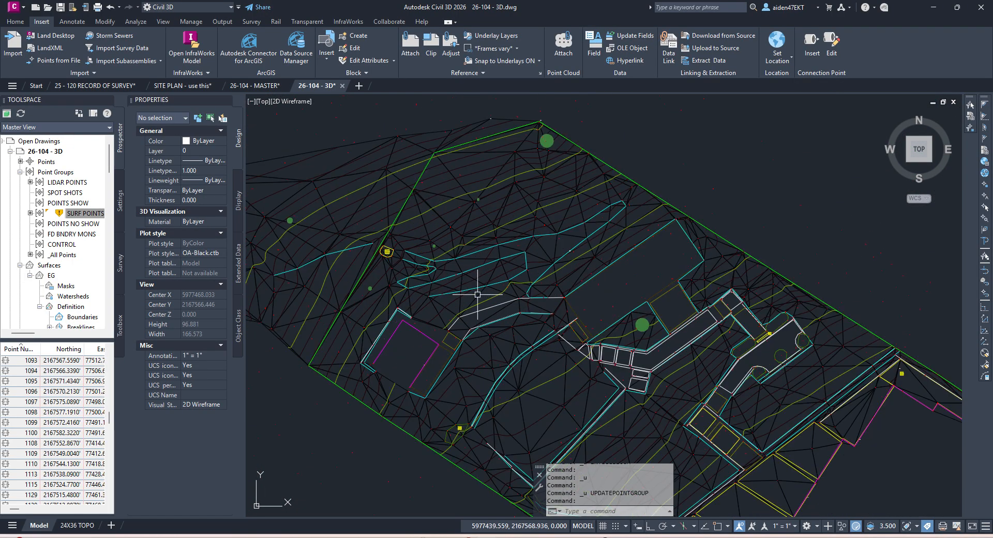
scroll(494, 279, "up", 2)
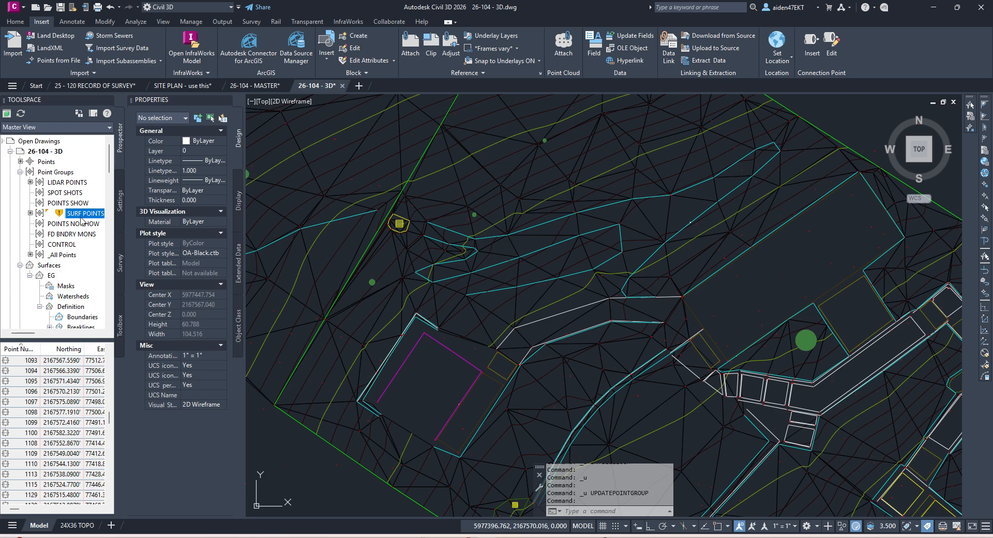
left_click(69, 182)
right_click(70, 182)
left_click(115, 326)
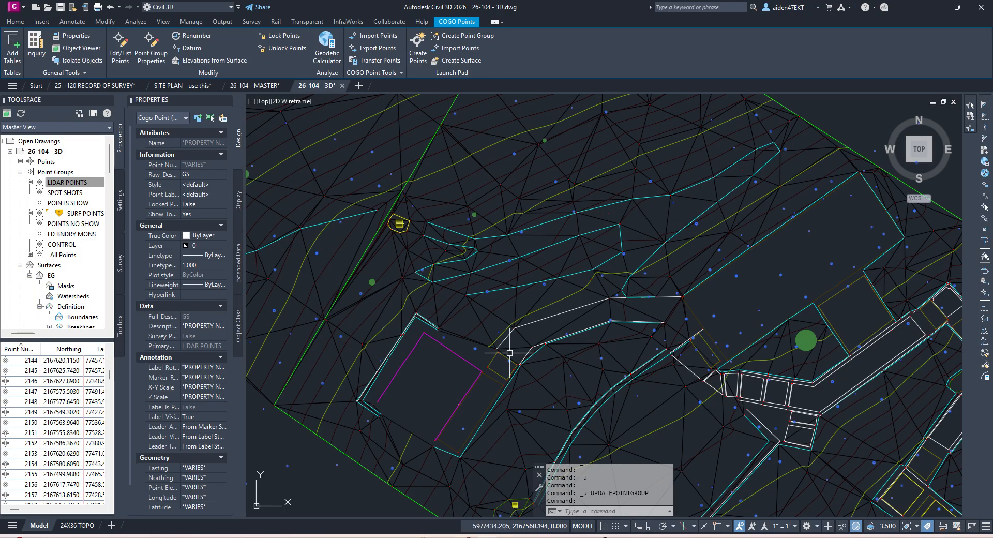
mouse_move(442, 340)
middle_mouse_down()
mouse_move(532, 304)
mouse_move(532, 348)
middle_mouse_up()
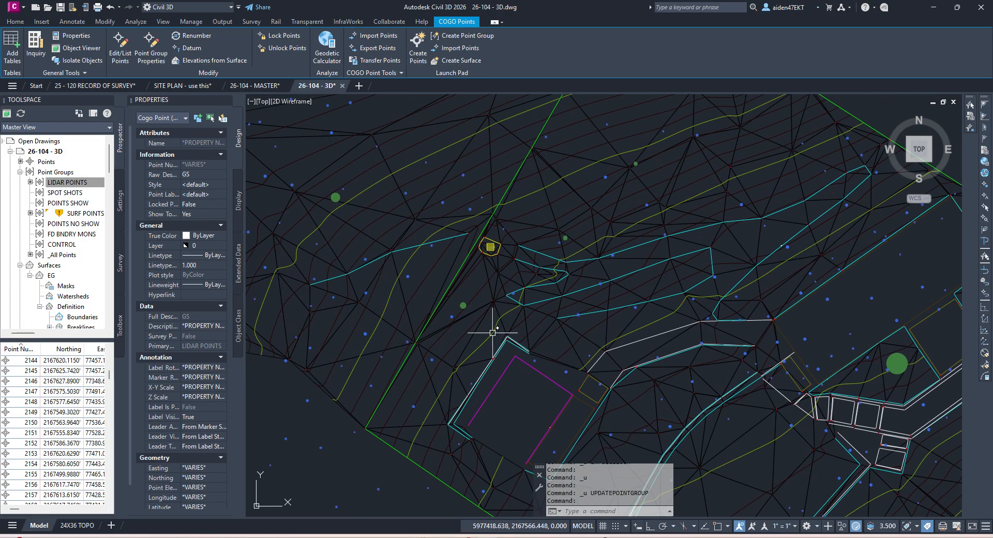
scroll(492, 332, "down", 5)
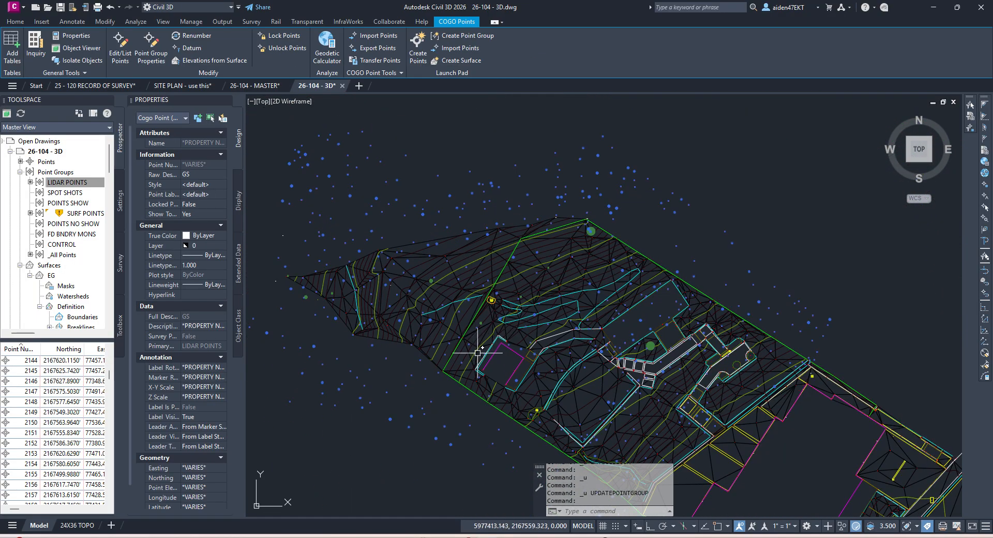
middle_click_drag(477, 353, 509, 310)
key("Escape")
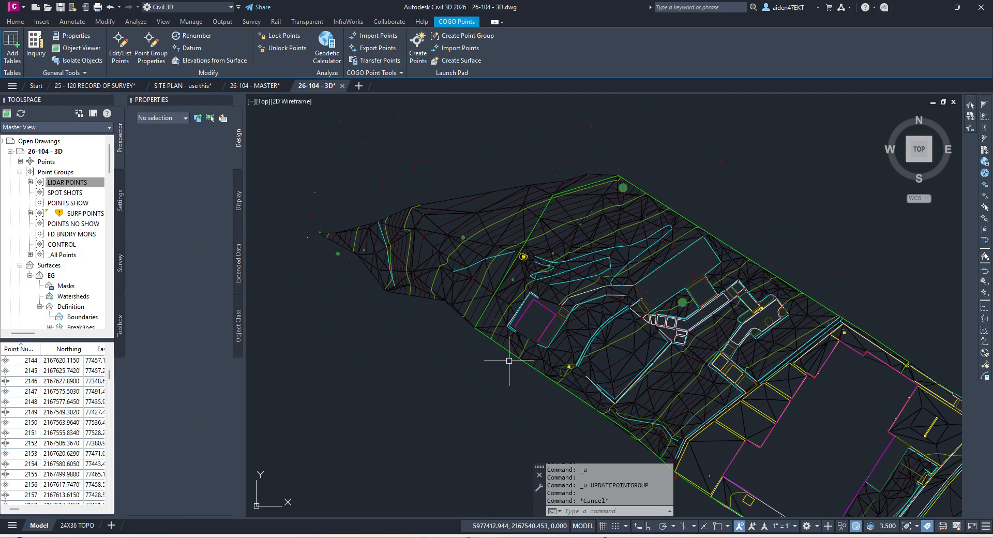
key("ctrl+z")
key("ctrl+z")
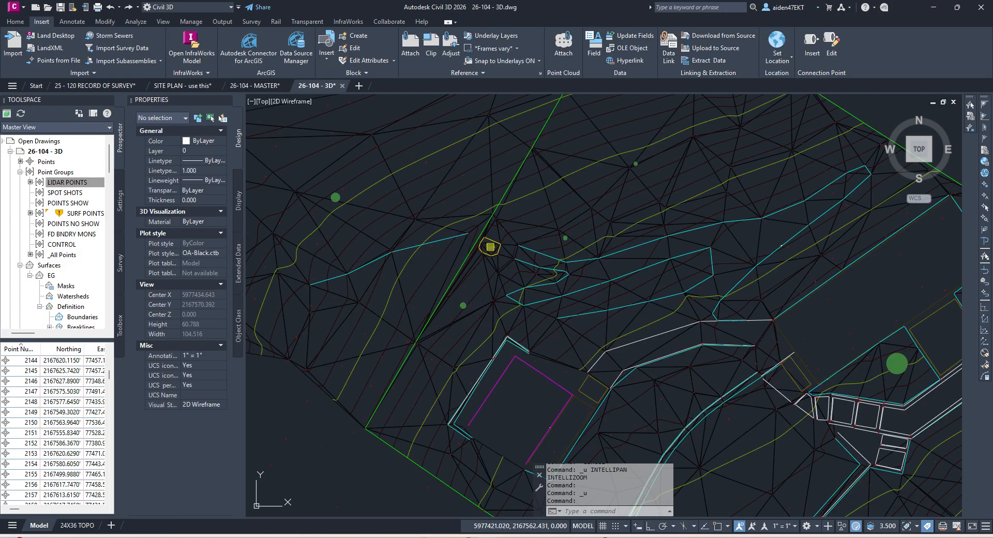
key("ctrl+z")
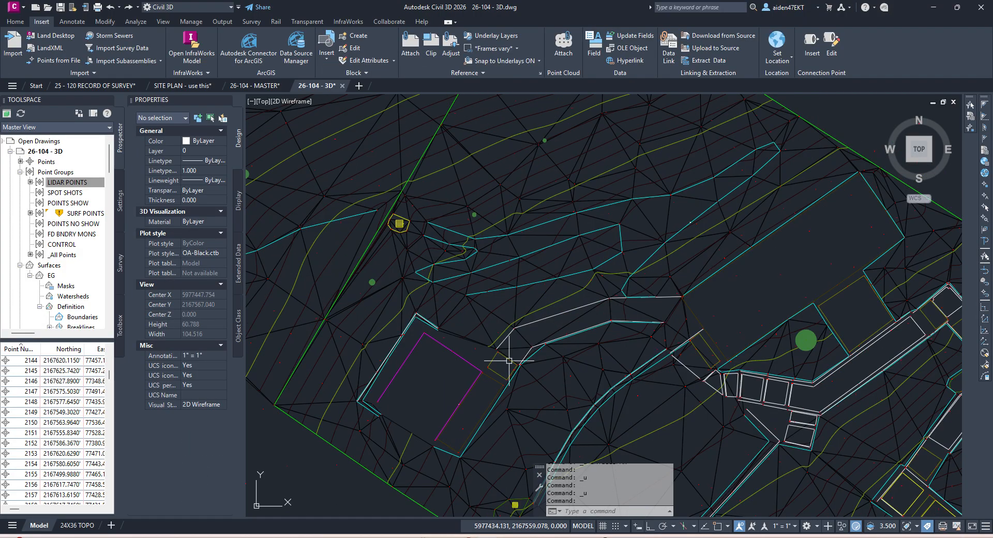
Step: Set the annotation scale to 1" = 1' so the point labels display legibly
left_click(787, 526)
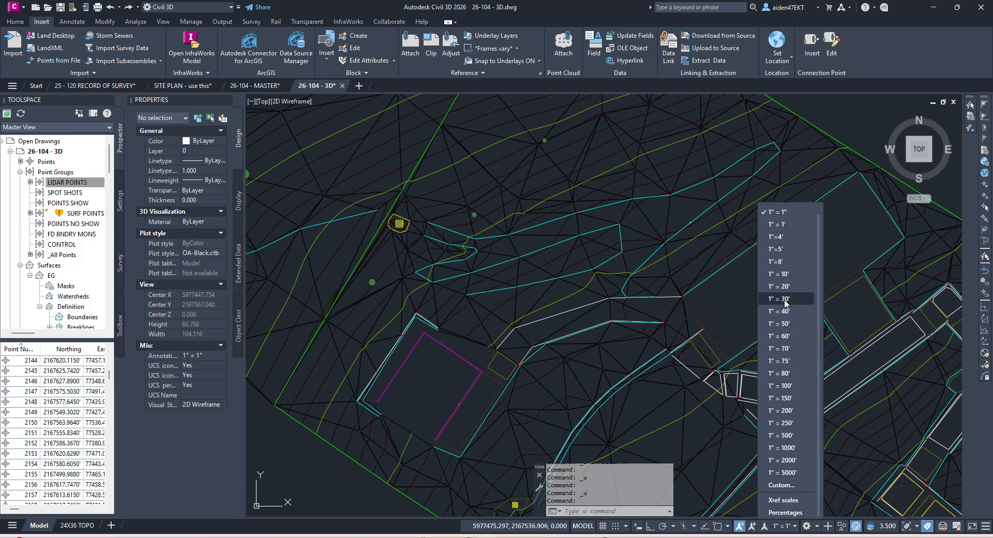
left_click(783, 224)
scroll(600, 261, "up", 5)
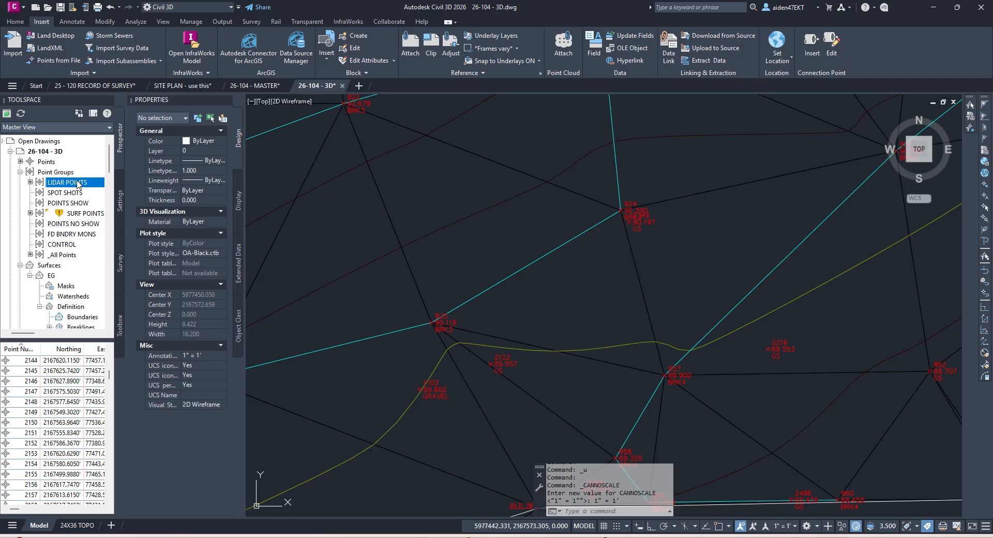
Step: Select all points in the LIDAR POINTS point group from Prospector
right_click(78, 184)
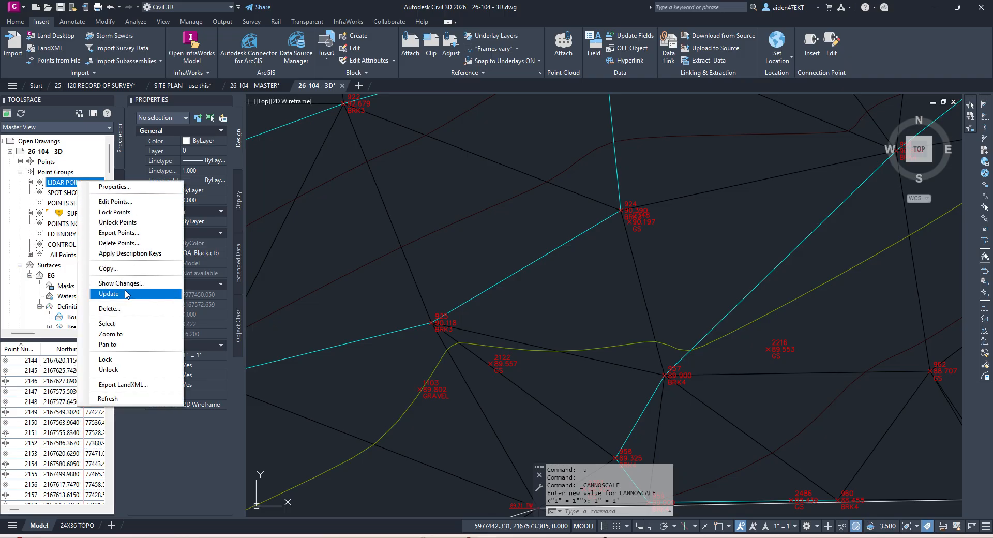
left_click(119, 323)
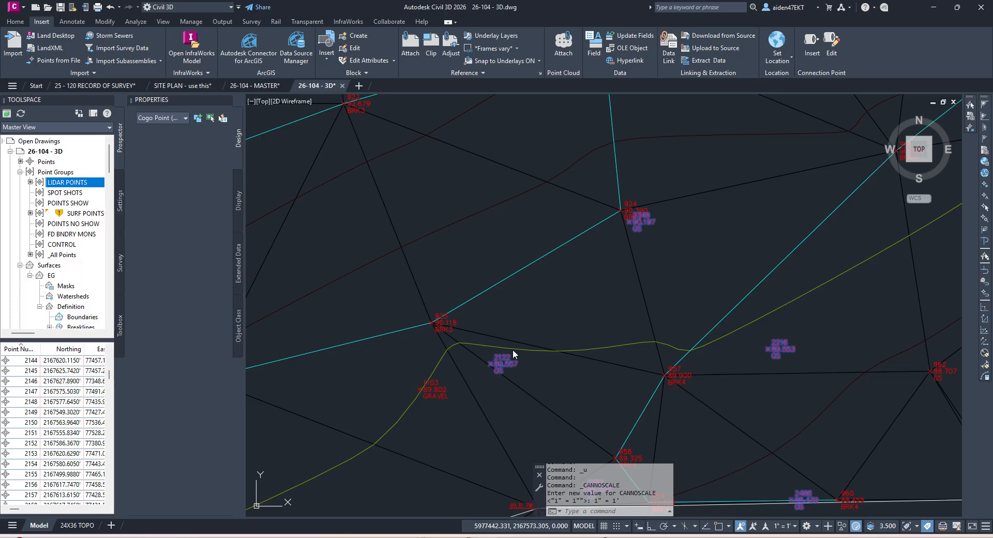
scroll(465, 362, "up", 2)
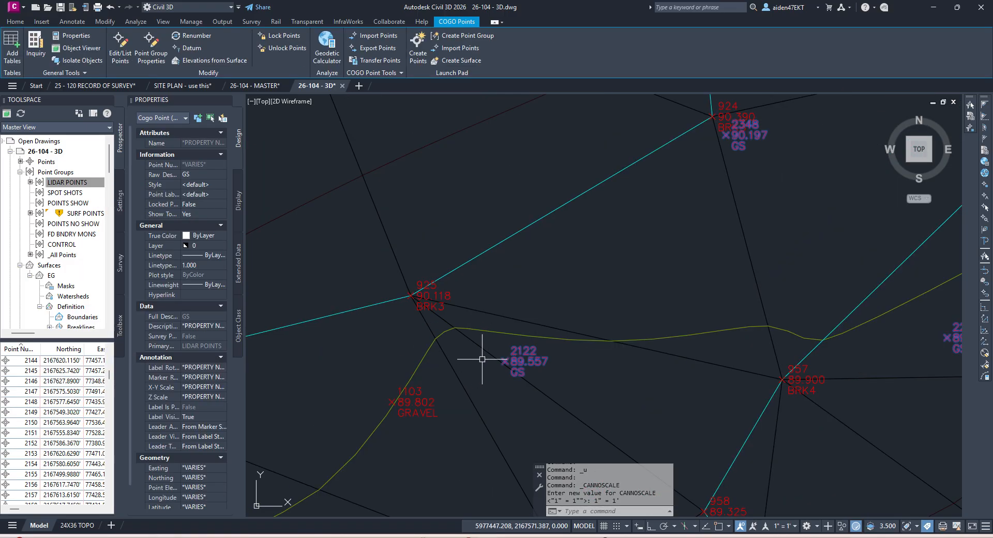
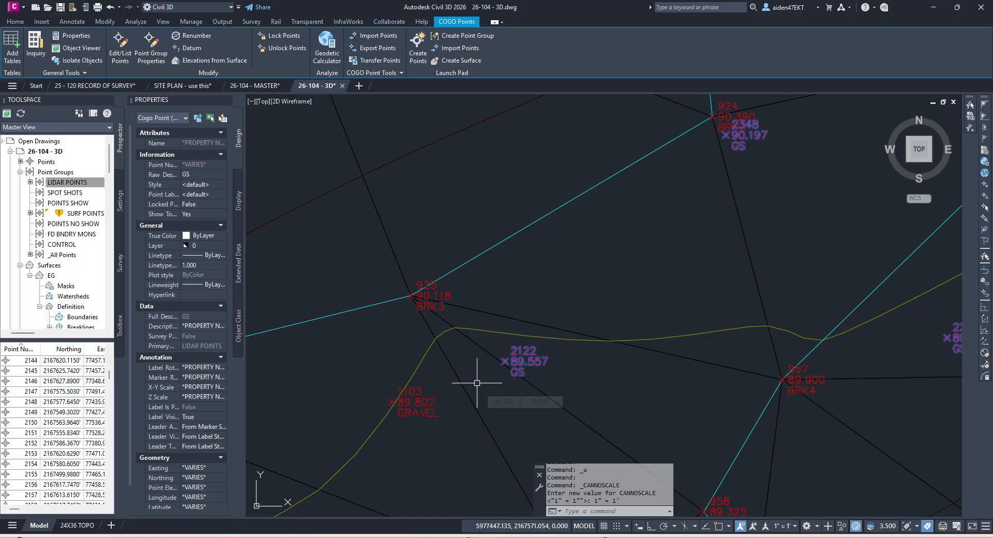
Step: Pan and zoom across the EG surface to the area around point 2360
scroll(495, 380, "down", 2)
scroll(753, 372, "up", 2)
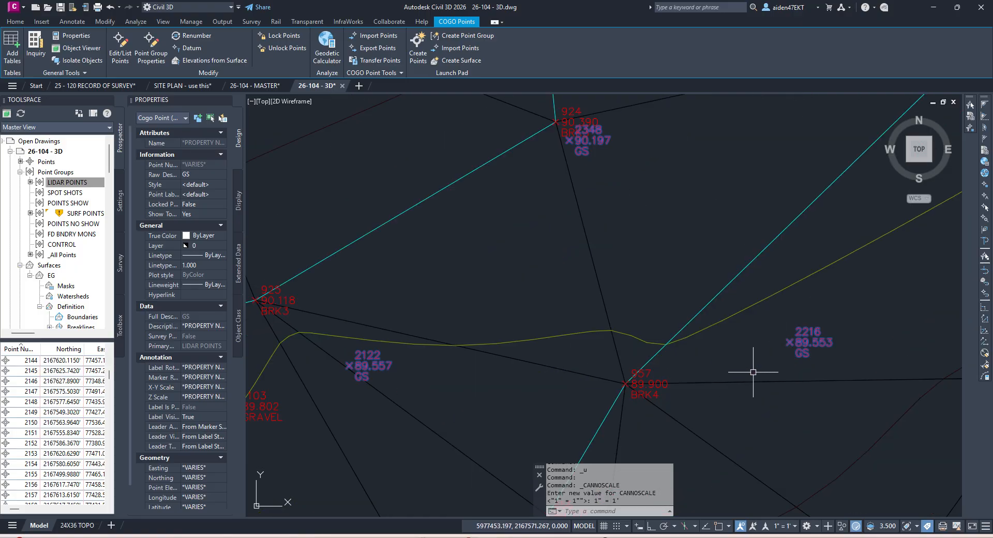
scroll(772, 363, "down", 8)
middle_click_drag(802, 346, 638, 368)
middle_click_drag(802, 388, 649, 268)
middle_click_drag(752, 372, 708, 233)
scroll(766, 364, "up", 3)
scroll(760, 378, "down", 5)
middle_click_drag(739, 356, 713, 282)
scroll(699, 330, "up", 6)
scroll(747, 288, "up", 3)
scroll(636, 340, "down", 3)
scroll(629, 336, "up", 3)
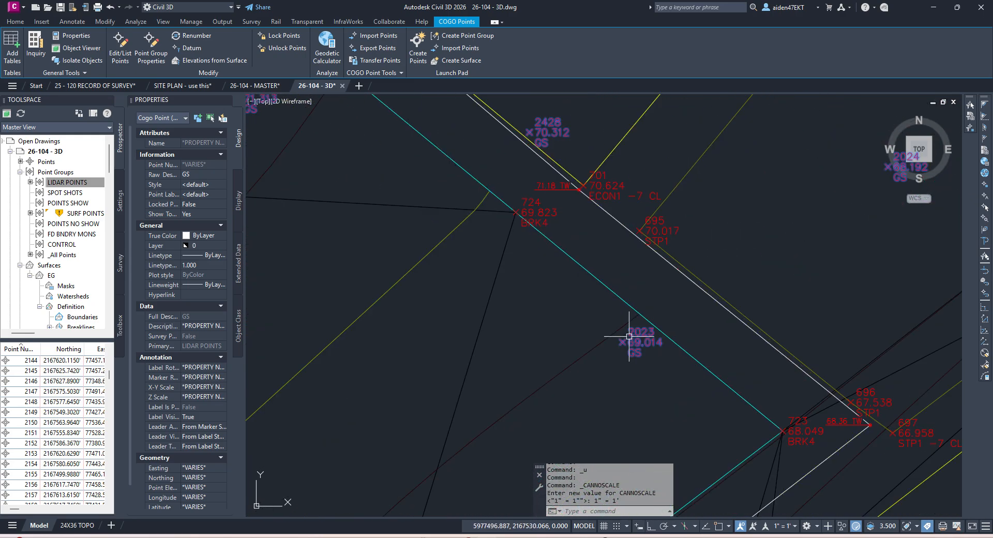
scroll(618, 331, "down", 4)
middle_click_drag(618, 332, 654, 293)
scroll(574, 314, "up", 5)
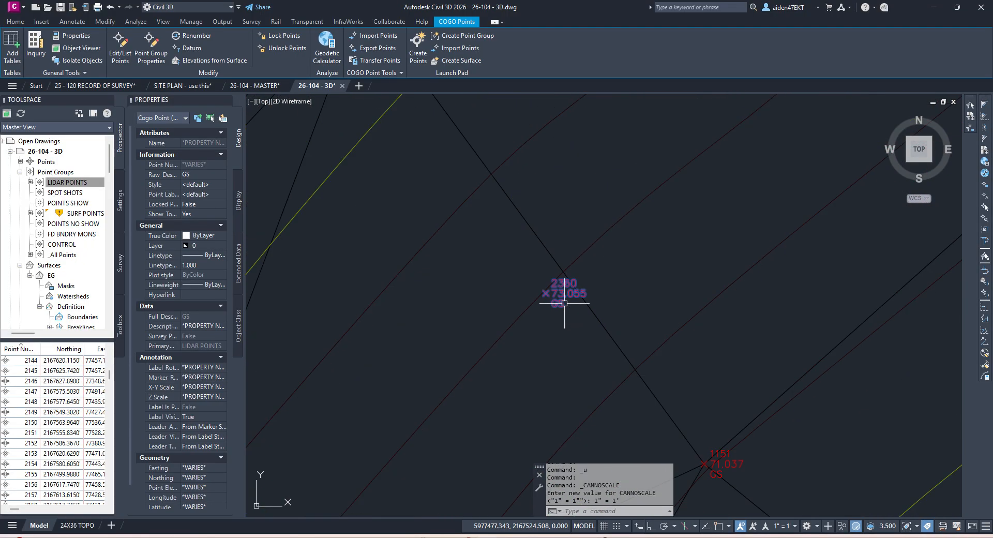
key("Escape")
Step: Run ID at point 2360, then pick the EG surface at that spot
type("ID")
key("Return")
left_click(524, 313)
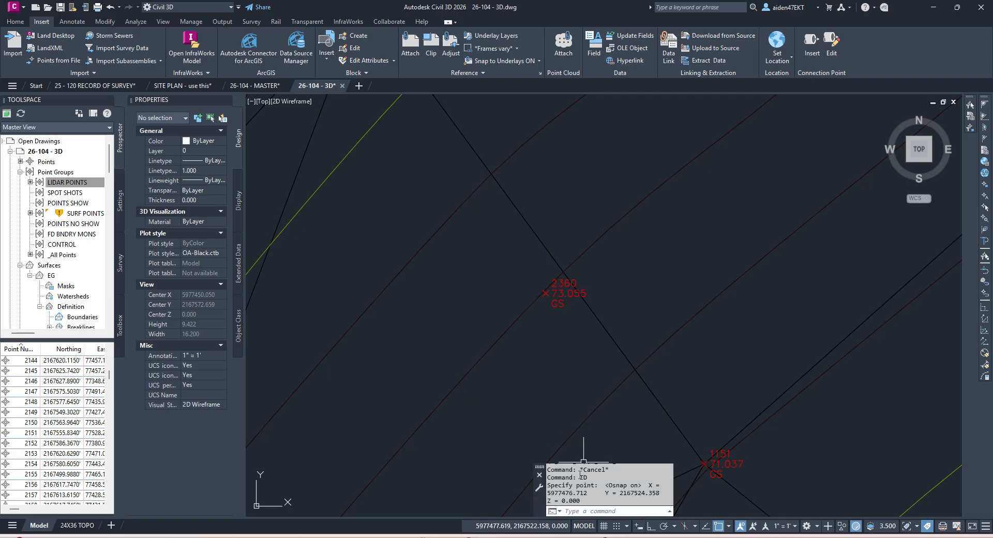
key("Escape")
left_click(513, 325)
key("Escape")
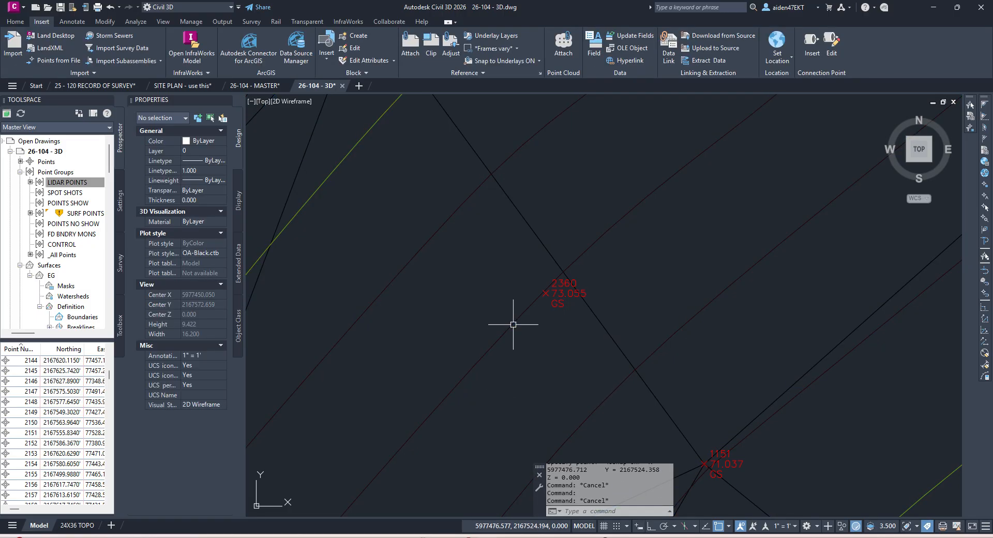
Step: Repeat ID at point 2360, reading X 5977476.712, Y 2167524.358 and Z 0.000
type("id")
key("Return")
left_click(518, 317)
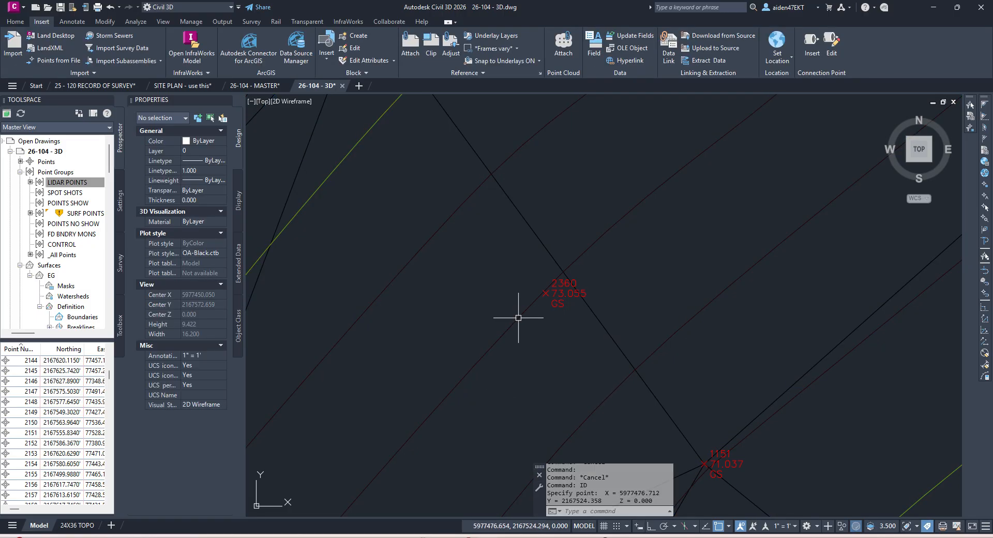
mouse_move(523, 312)
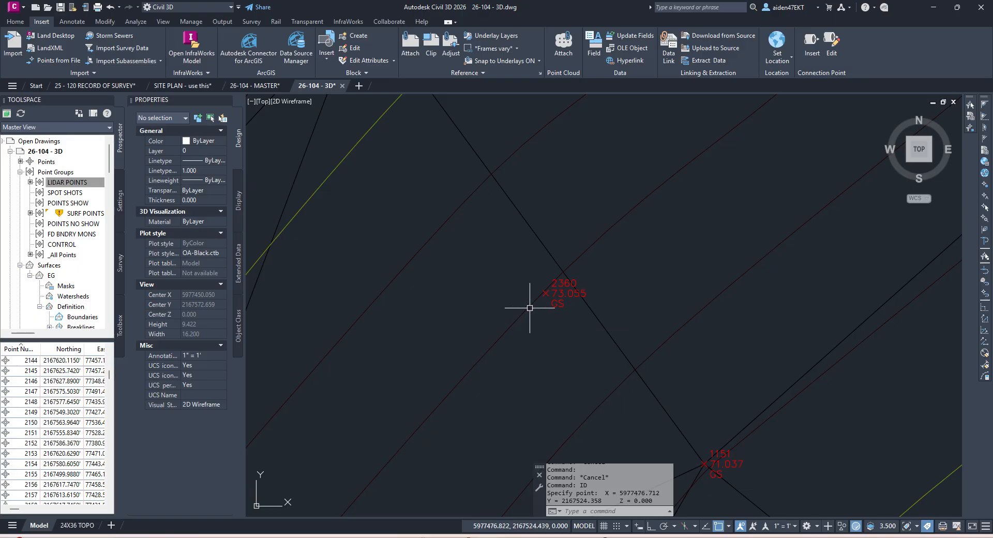
scroll(530, 326, "down", 9)
scroll(530, 326, "up", 10)
key("Escape")
scroll(531, 320, "down", 6)
scroll(530, 321, "down", 2)
middle_click_drag(494, 312, 607, 349)
middle_click_drag(554, 308, 638, 324)
scroll(637, 323, "up", 2)
scroll(639, 321, "down", 6)
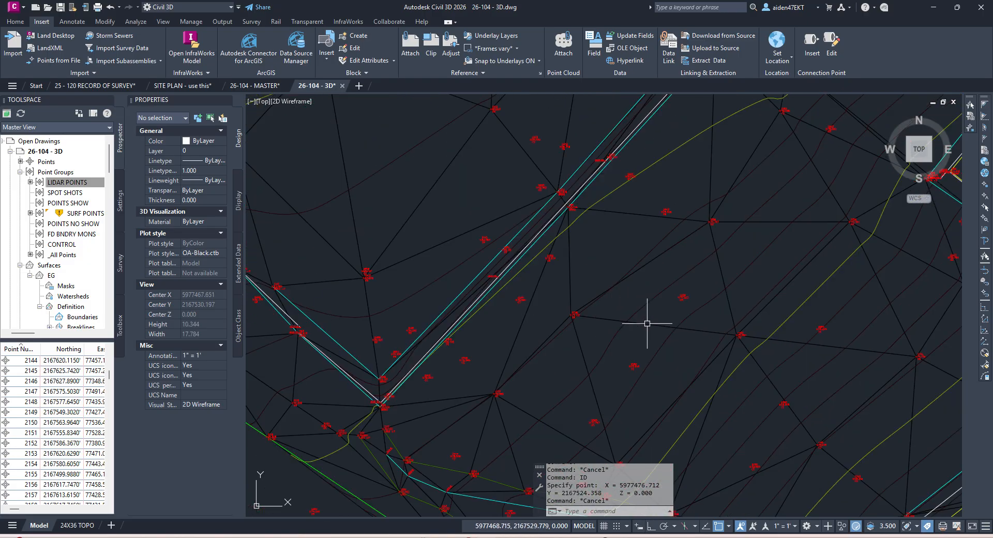
Step: Update the SURF POINTS point group and dismiss the breakline error list
left_click(85, 213)
right_click(96, 213)
left_click(135, 329)
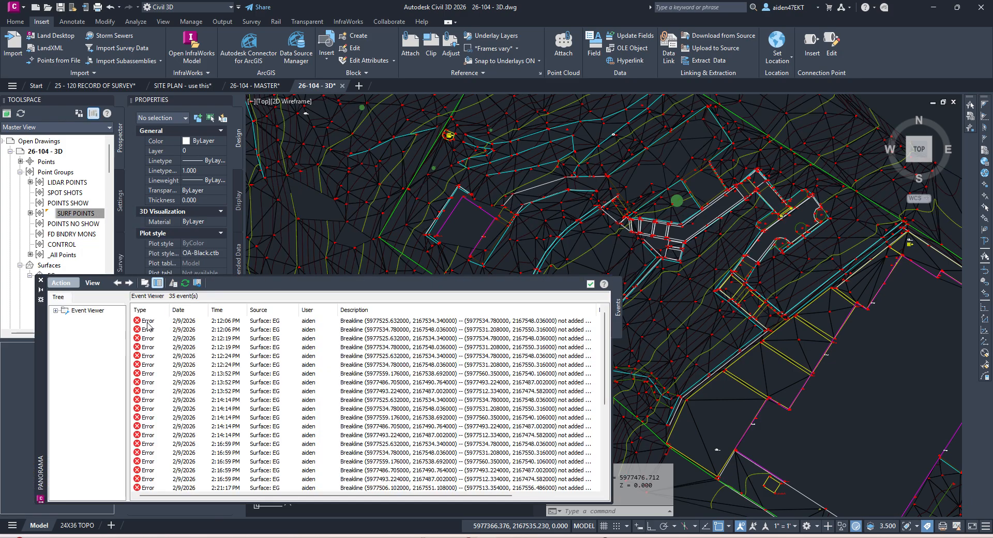
left_click(590, 284)
scroll(682, 323, "up", 8)
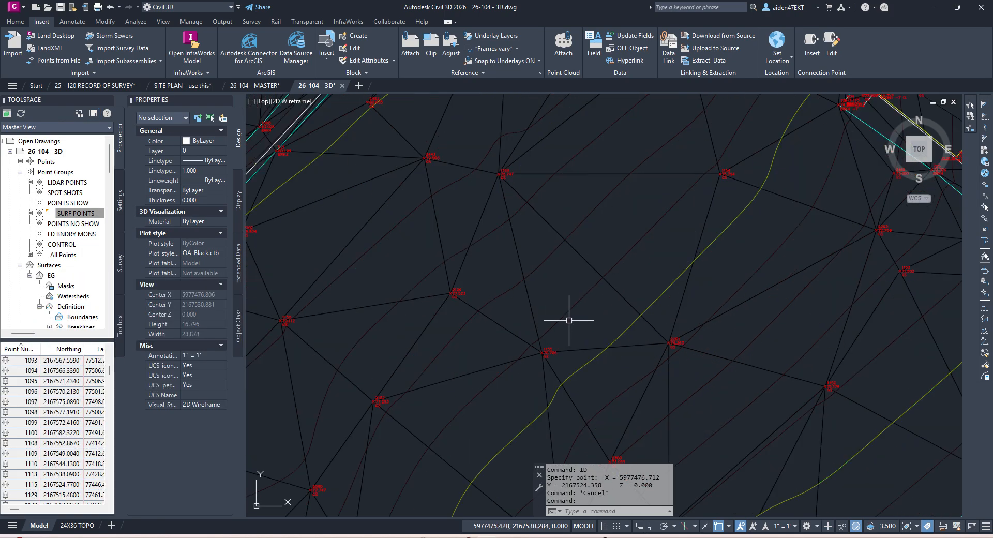
scroll(569, 321, "down", 4)
scroll(543, 259, "up", 4)
middle_click_drag(543, 258, 558, 329)
scroll(559, 324, "down", 2)
scroll(559, 299, "down", 2)
middle_click_drag(570, 255, 677, 311)
Step: Undo the SURF POINTS update with Ctrl+Z so the group is out of date again
scroll(544, 354, "up", 6)
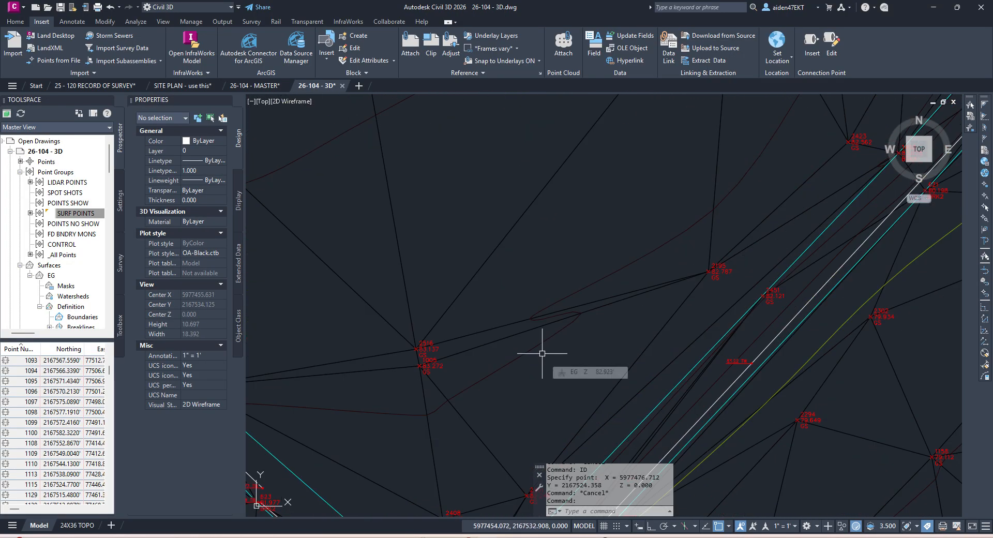
scroll(458, 359, "up", 1)
scroll(468, 362, "down", 1)
scroll(471, 363, "down", 2)
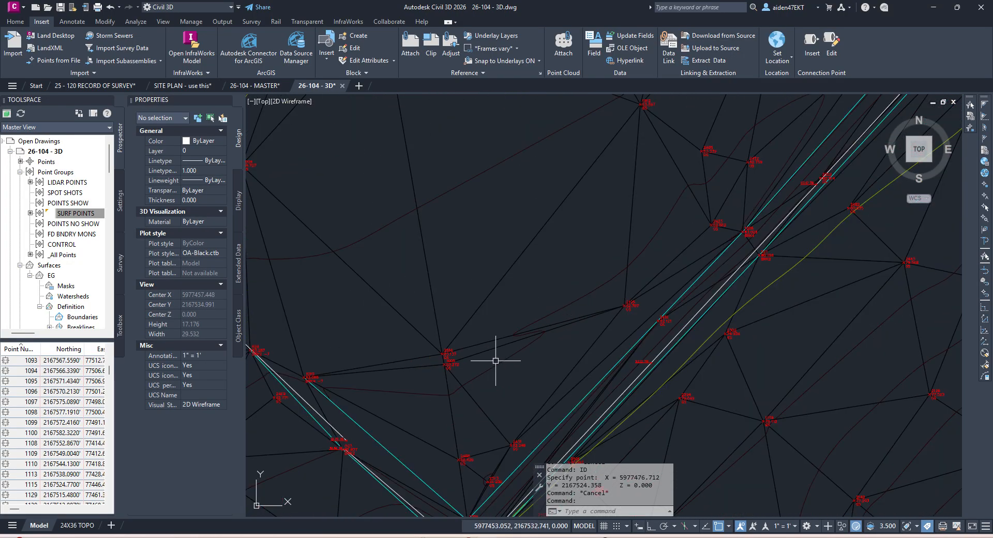
scroll(556, 334, "down", 2)
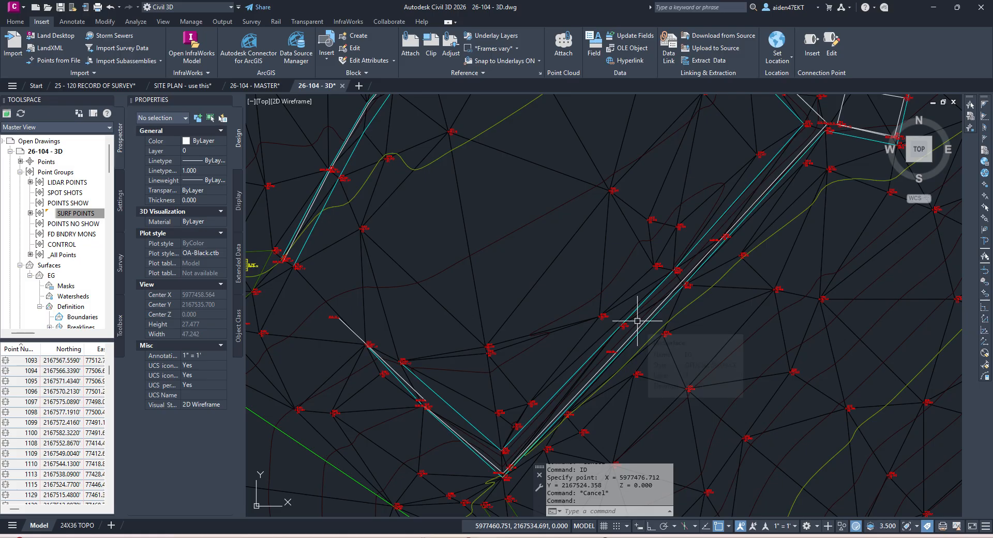
scroll(639, 318, "down", 2)
scroll(639, 314, "up", 4)
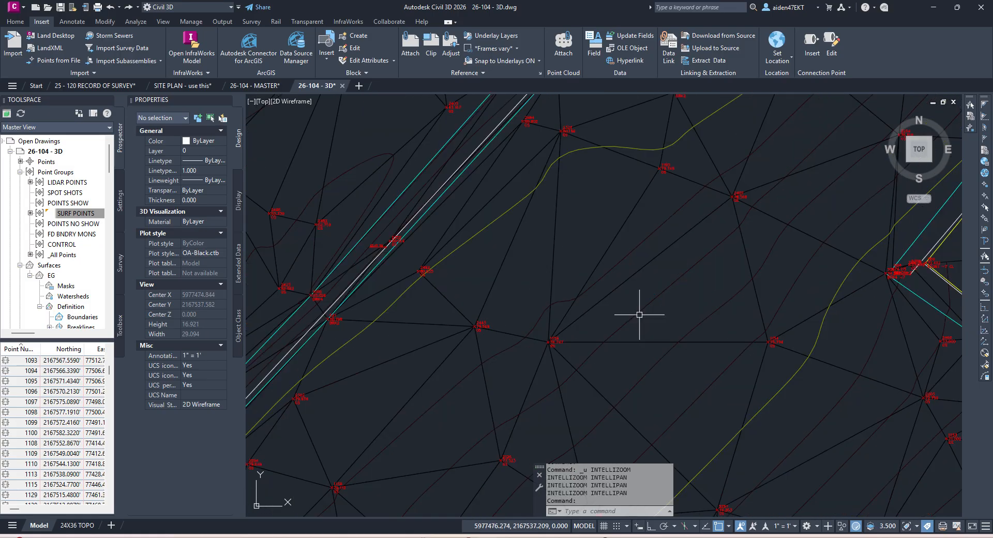
key("ctrl+z")
key("ctrl+z")
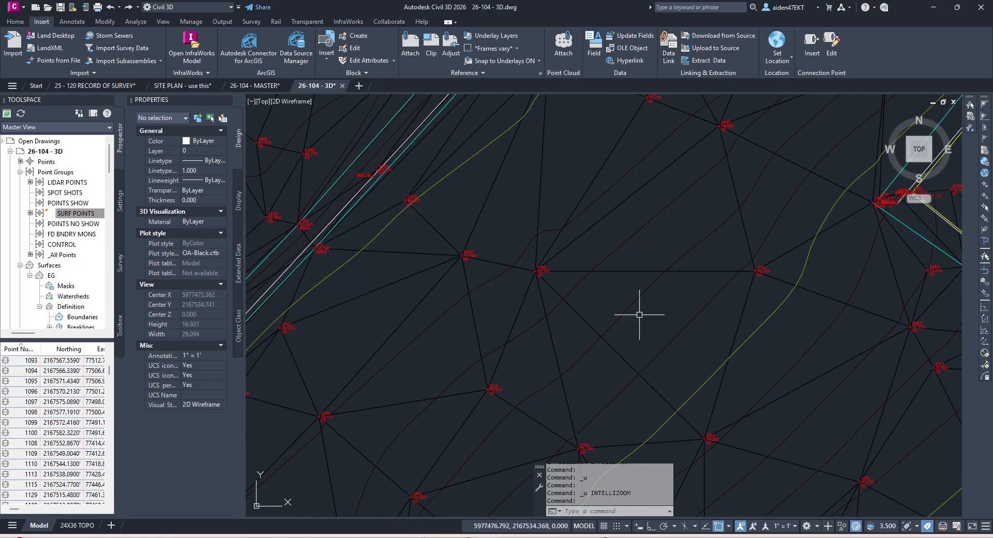
key("ctrl+z")
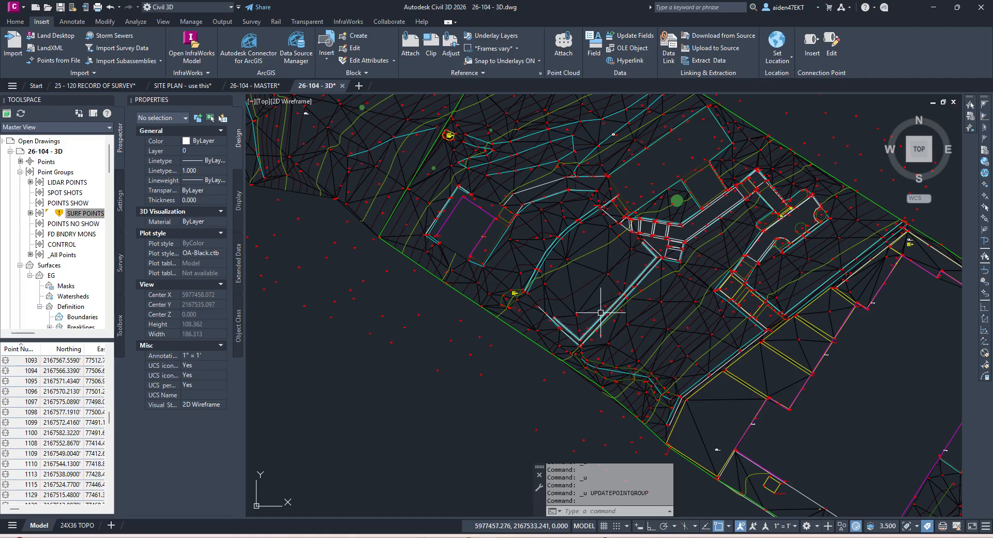
scroll(586, 302, "up", 4)
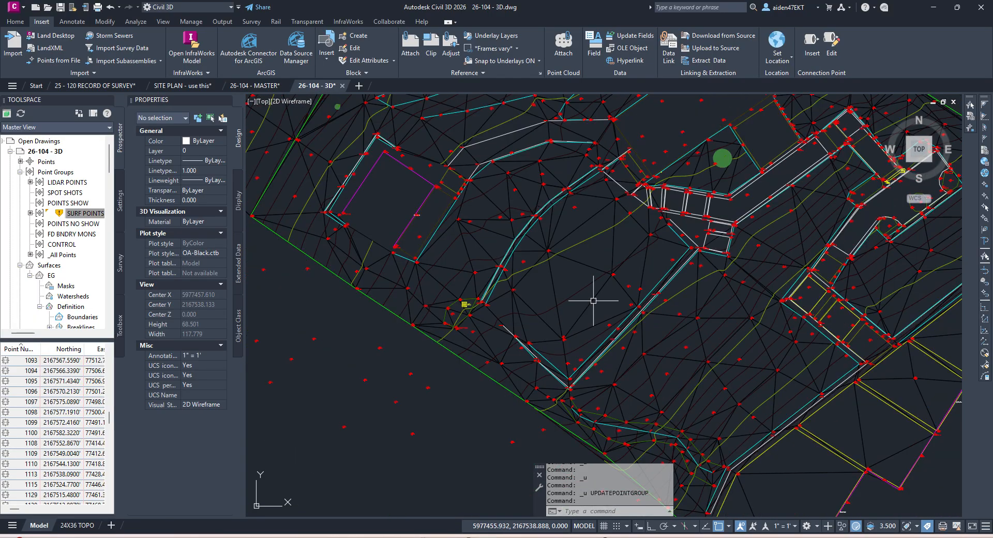
scroll(485, 262, "down", 4)
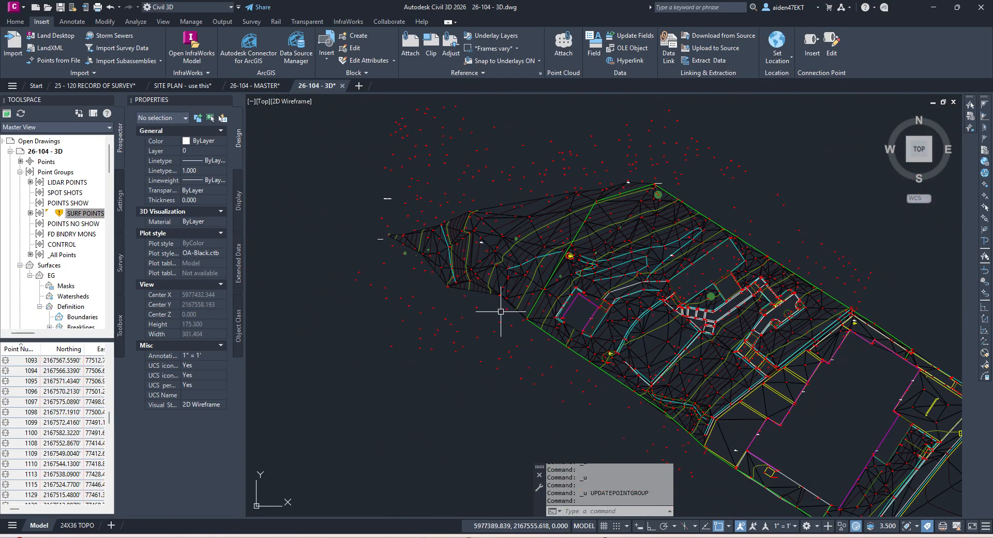
Step: Select all points in the LIDAR POINTS group and erase them from 26-104 - 3D
right_click(101, 214)
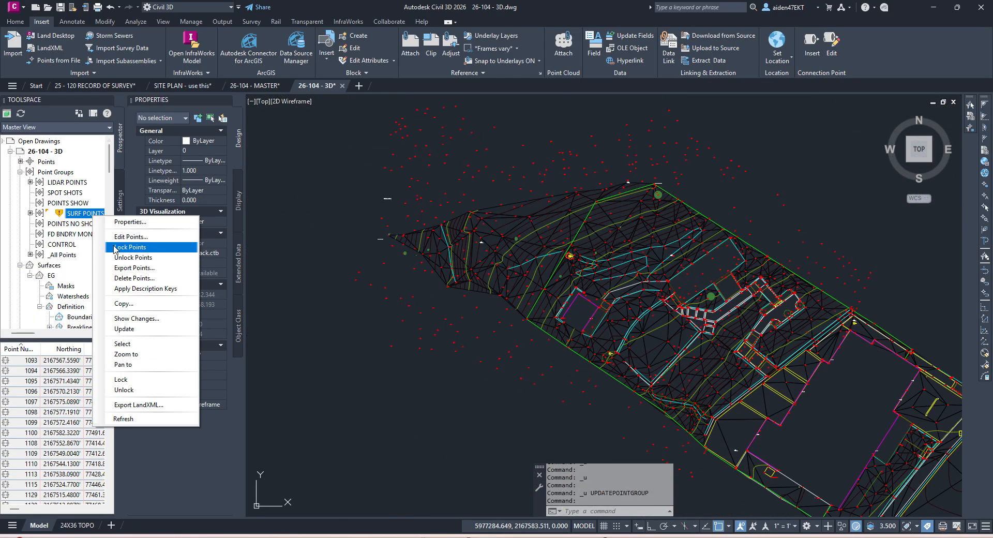
right_click(67, 182)
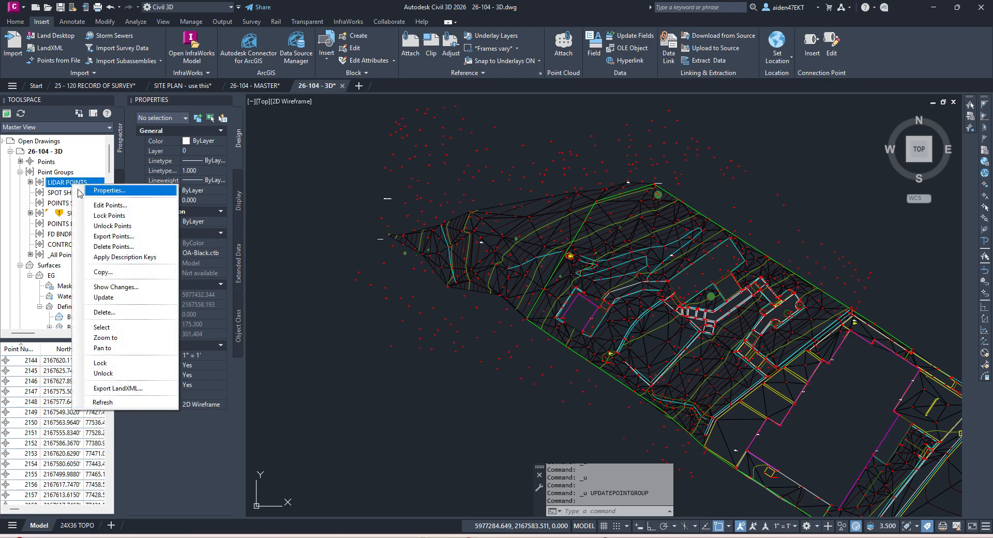
left_click(146, 333)
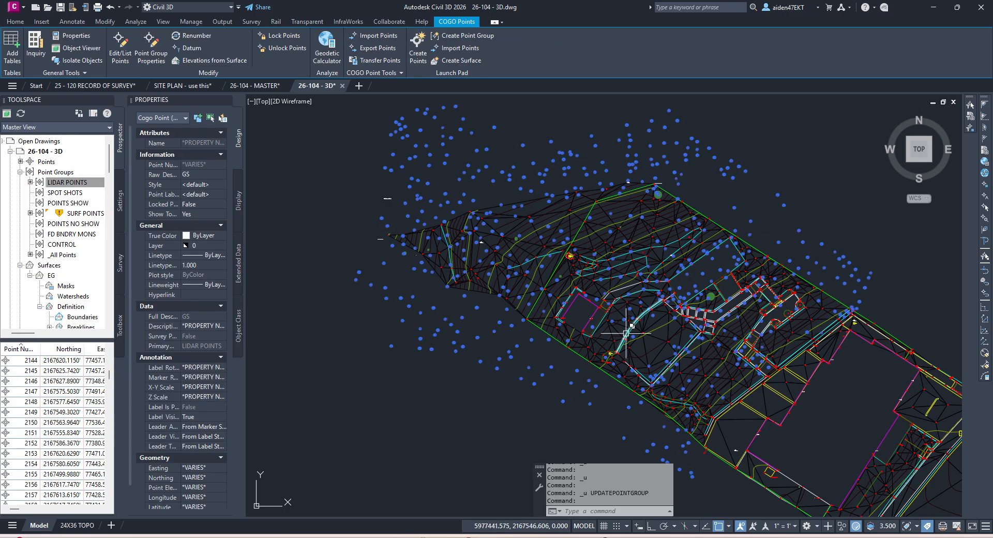
key("Delete")
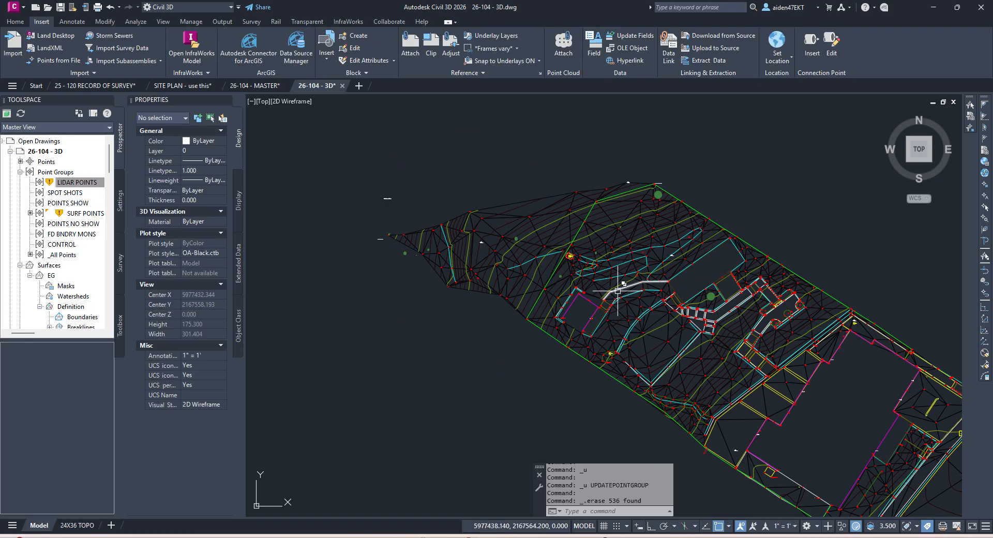
Step: Import LIDAR POINTS.csv in PENZD (comma delimited) format into a new drawing
left_click(358, 87)
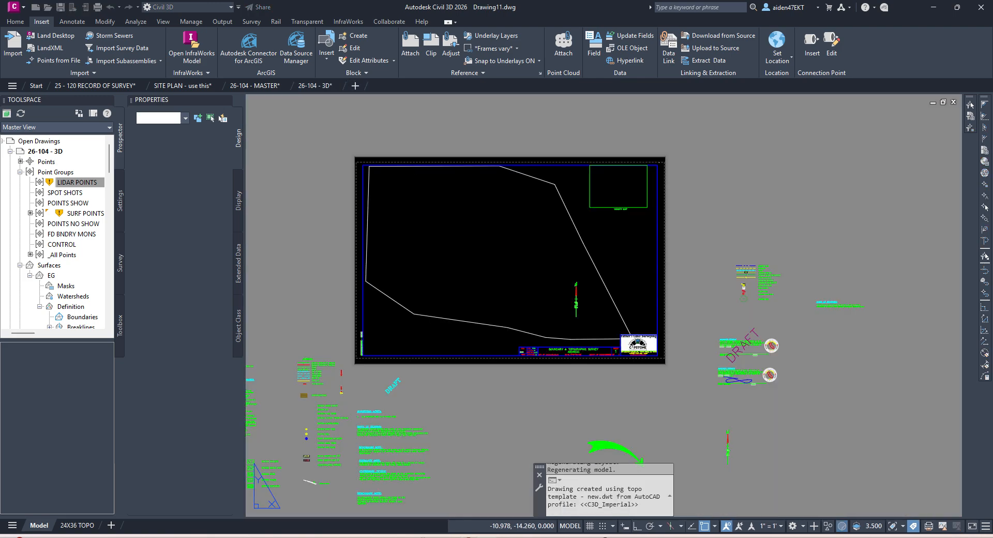
left_click(41, 527)
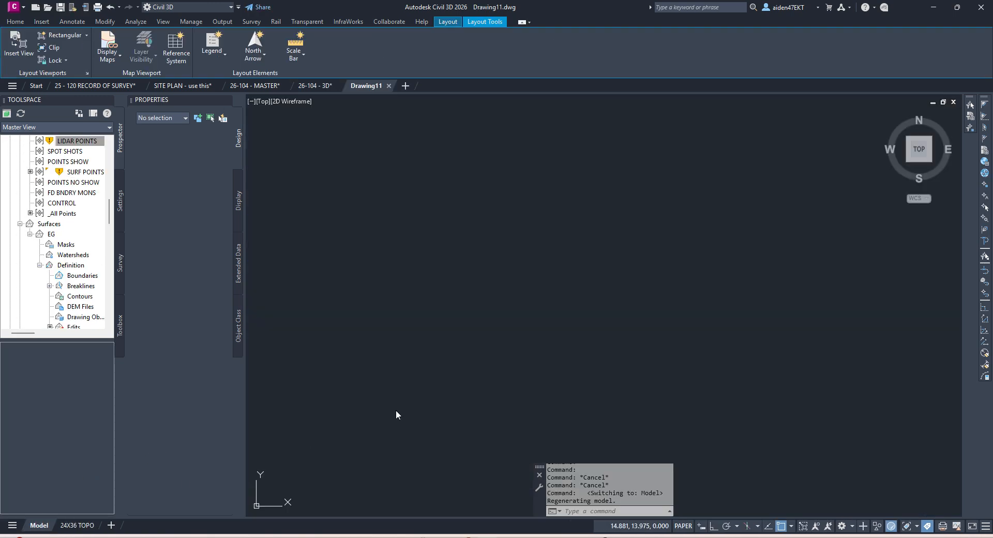
left_click(64, 59)
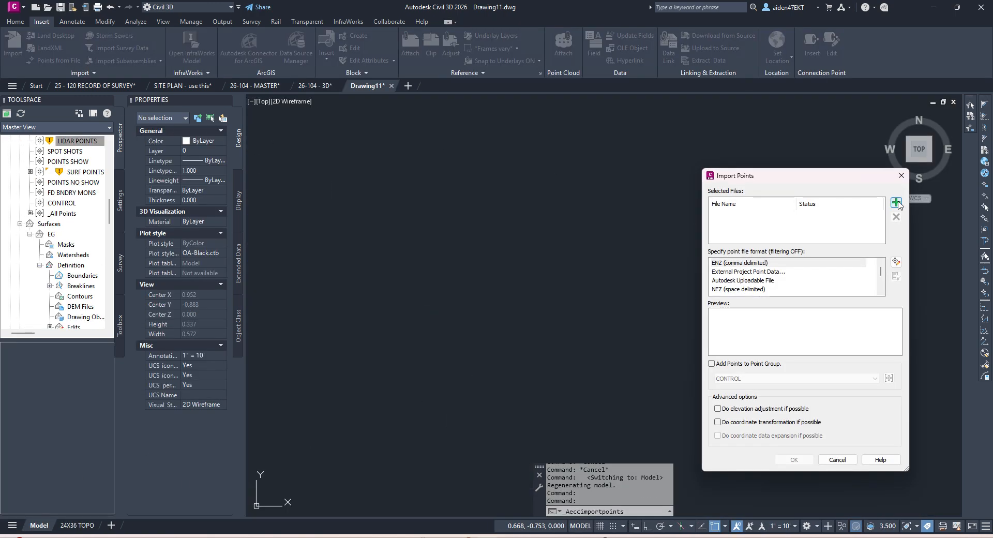
left_click(896, 203)
double_click(667, 326)
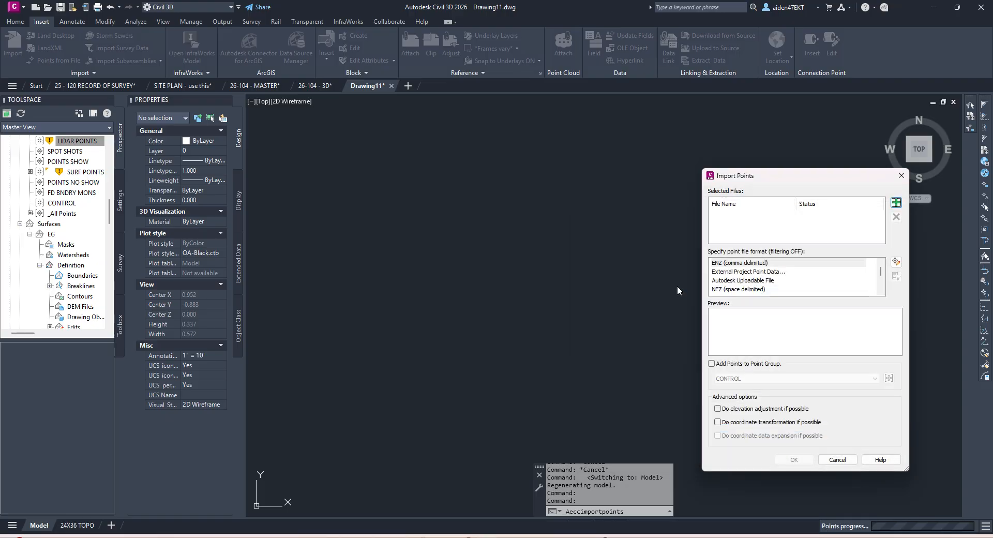
scroll(748, 288, "down", 1)
scroll(755, 283, "up", 1)
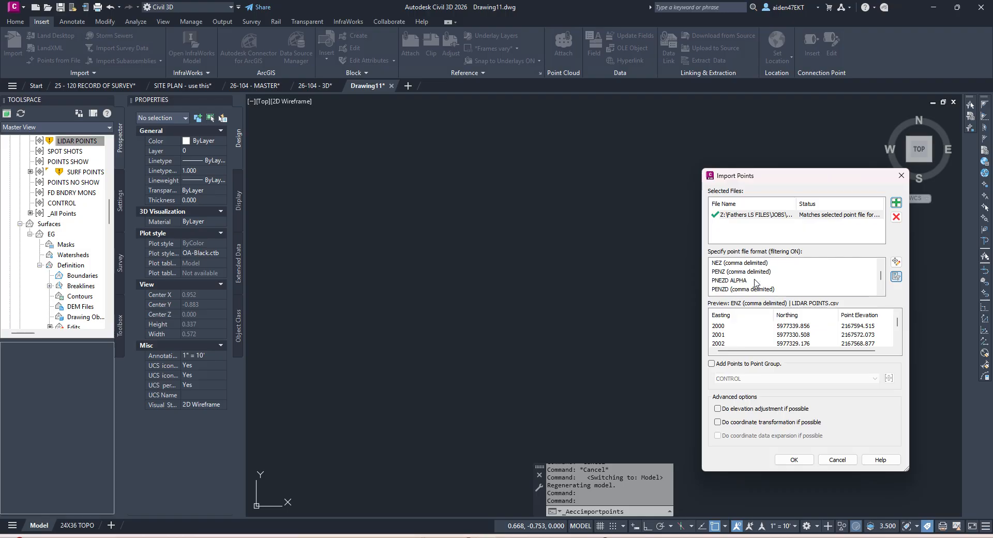
left_click(746, 290)
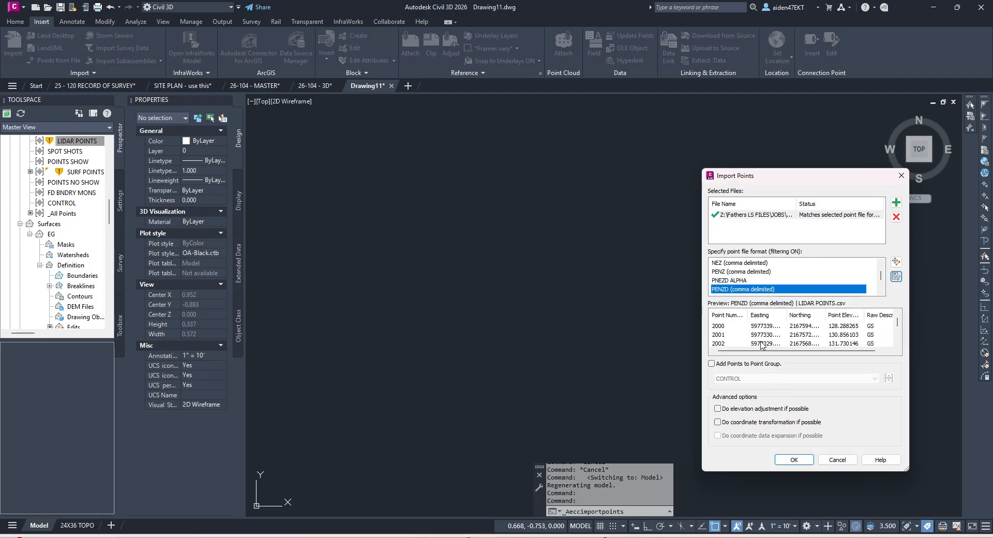
left_click(795, 451)
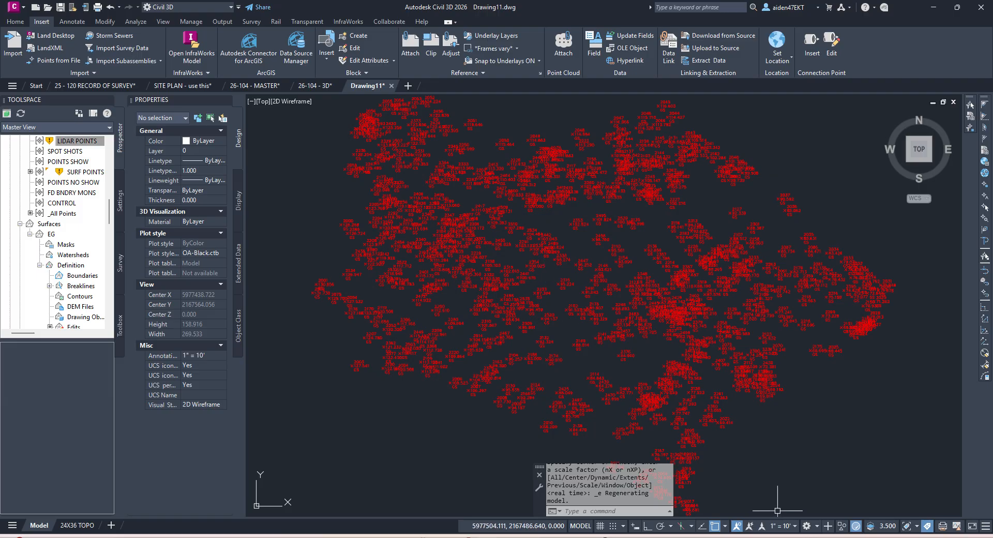
Step: Set the annotation scale to 1" = 1' and return to the 26-104 - 3D drawing
left_click(790, 526)
left_click(775, 224)
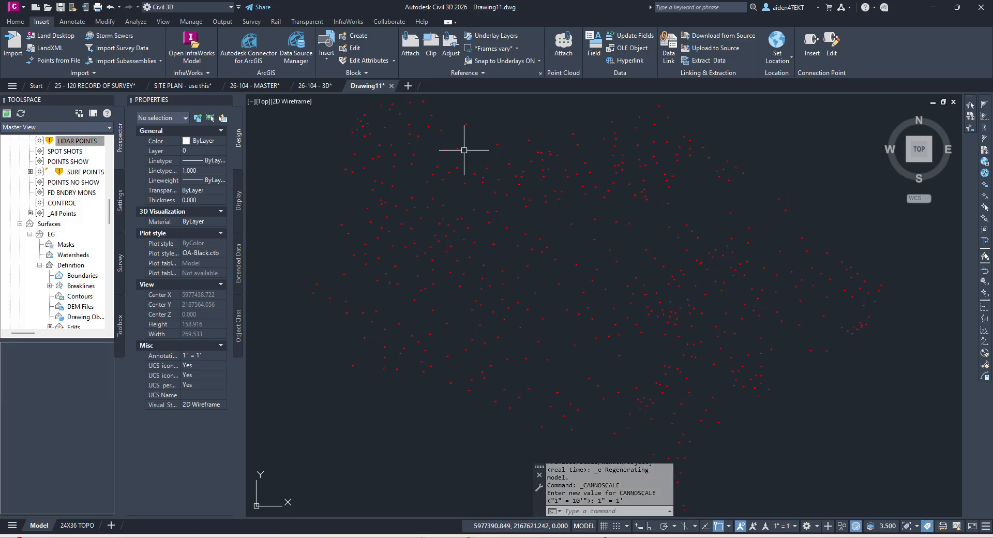
left_click(315, 85)
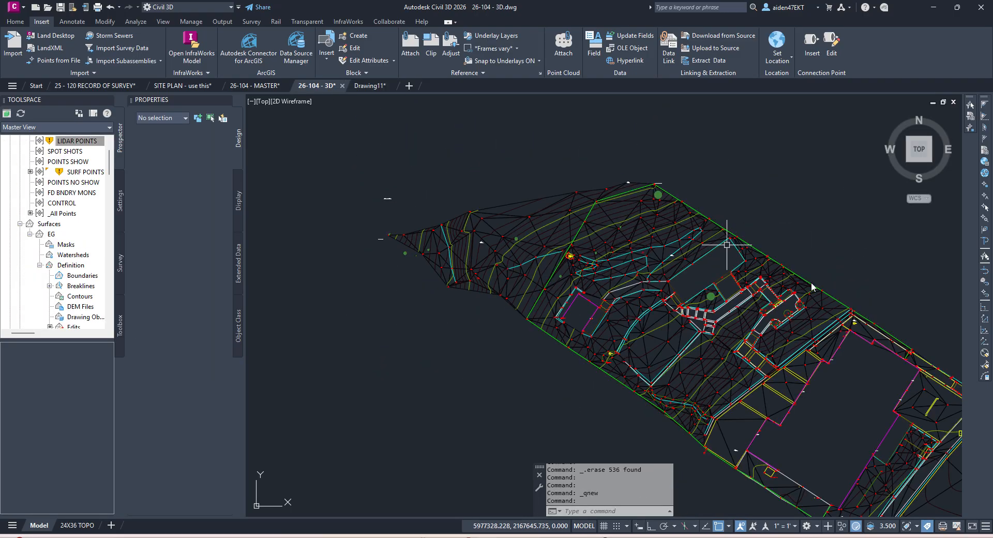
Step: Copy the green 3D polyline boundary from 26-104 - 3D to the clipboard
key("Escape")
scroll(840, 298, "up", 5)
left_click(833, 297)
key("Escape")
left_click(830, 298)
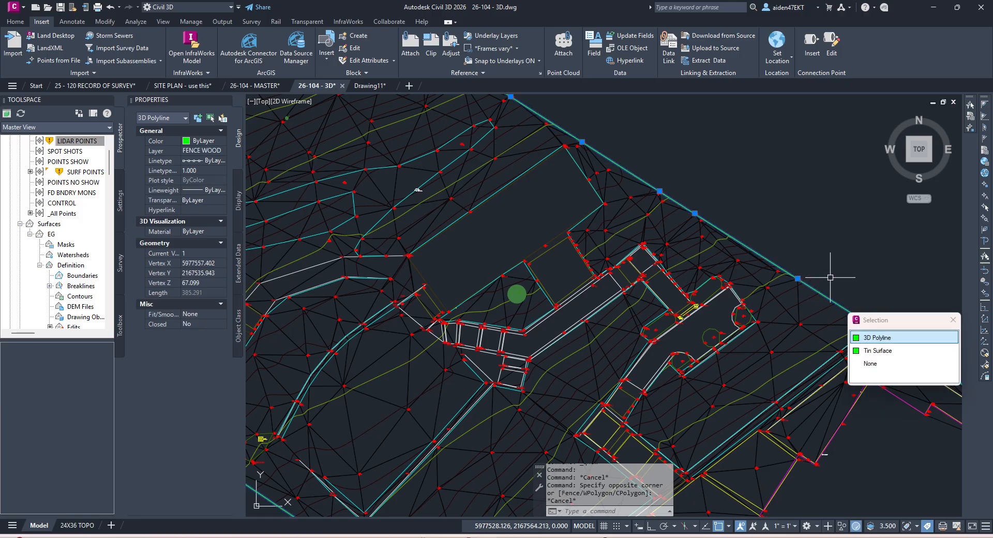
scroll(830, 278, "down", 4)
key("ctrl+c")
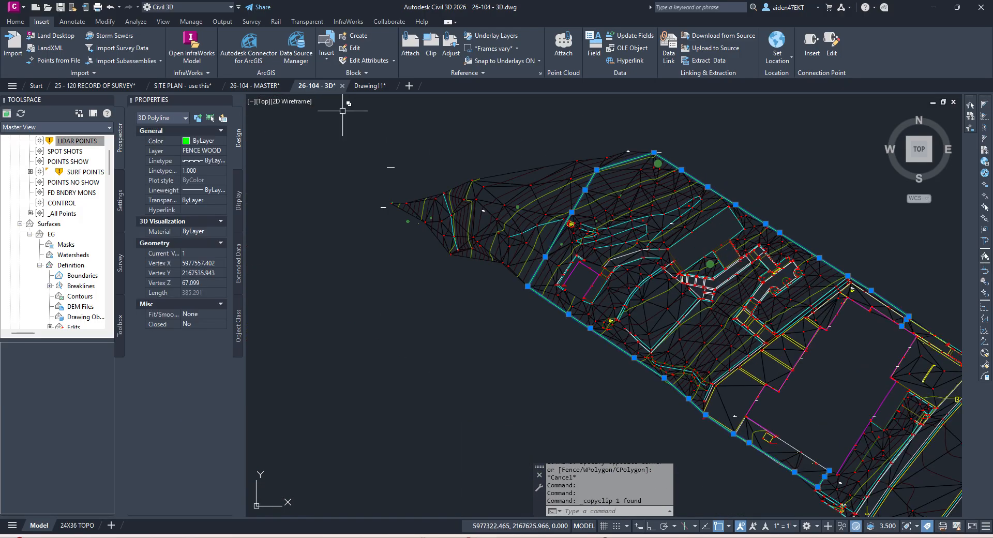
Step: Paste the polyline into Drawing11 at its original coordinates
left_click(371, 86)
right_click(603, 244)
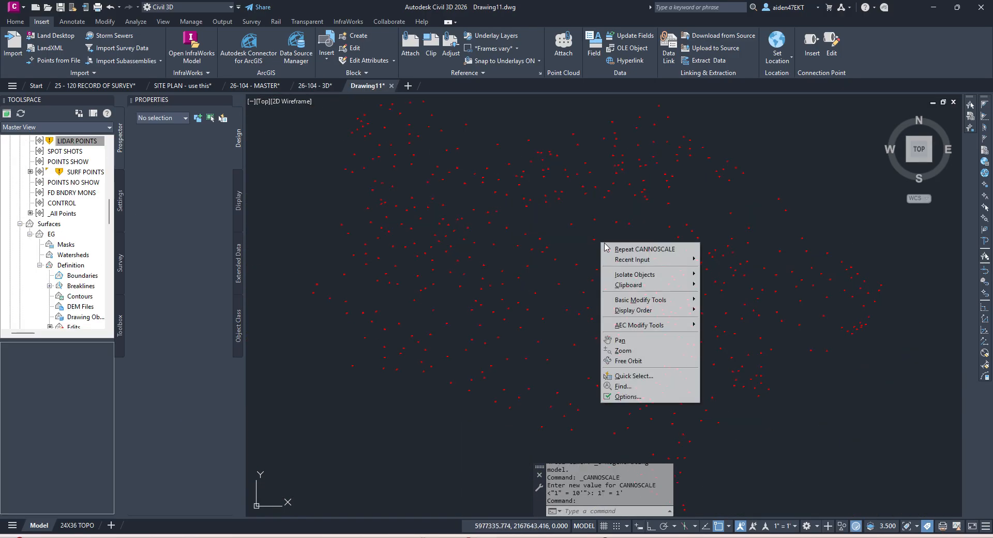
mouse_move(647, 289)
left_click(755, 339)
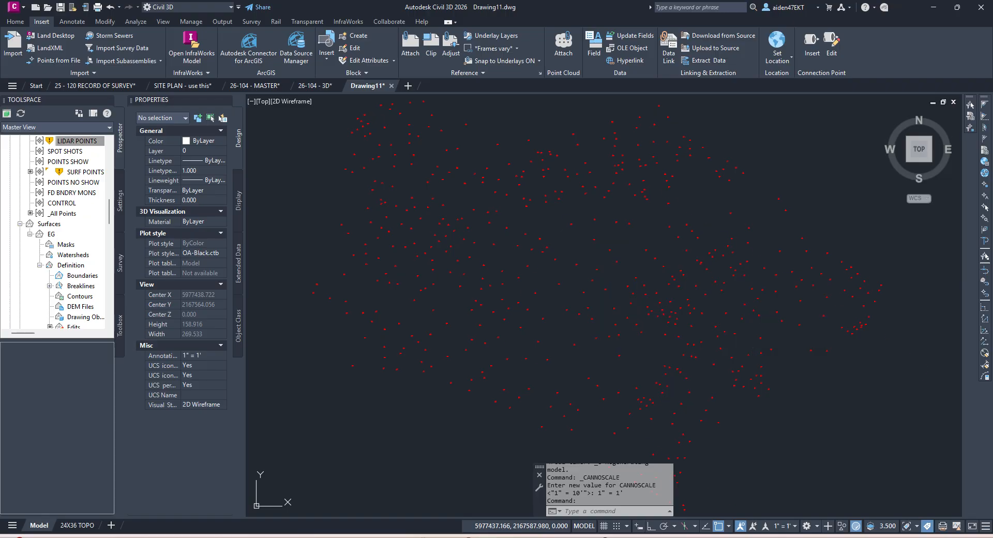
scroll(605, 278, "down", 2)
key("Escape")
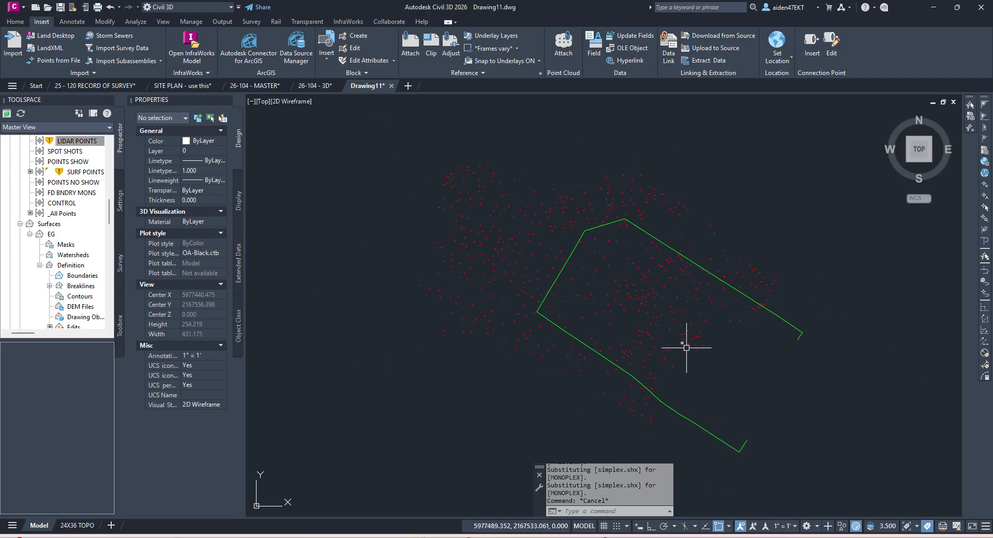
Step: Erase 31 stray points caught with a crossing window
left_click(681, 415)
key("Escape")
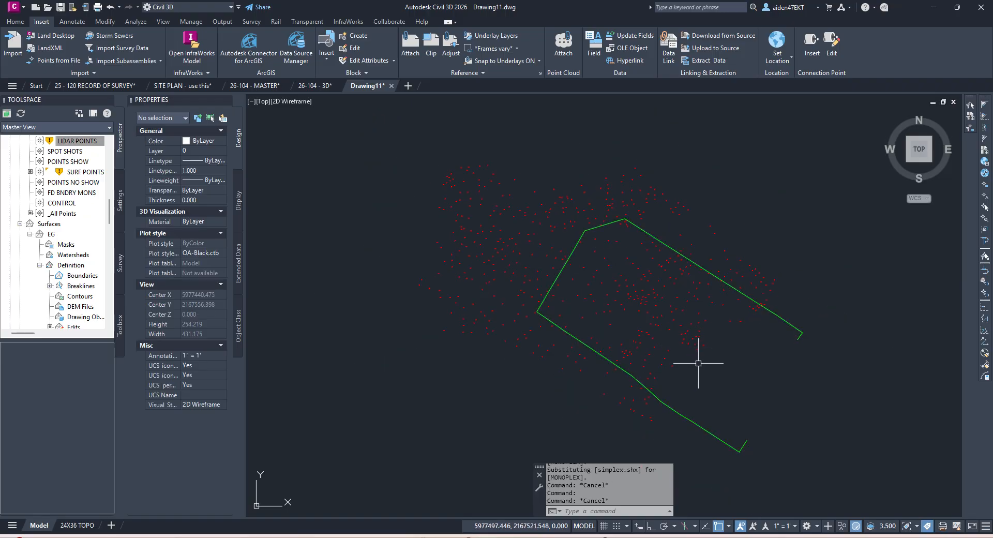
left_click(731, 383)
left_click(673, 318)
key("Delete")
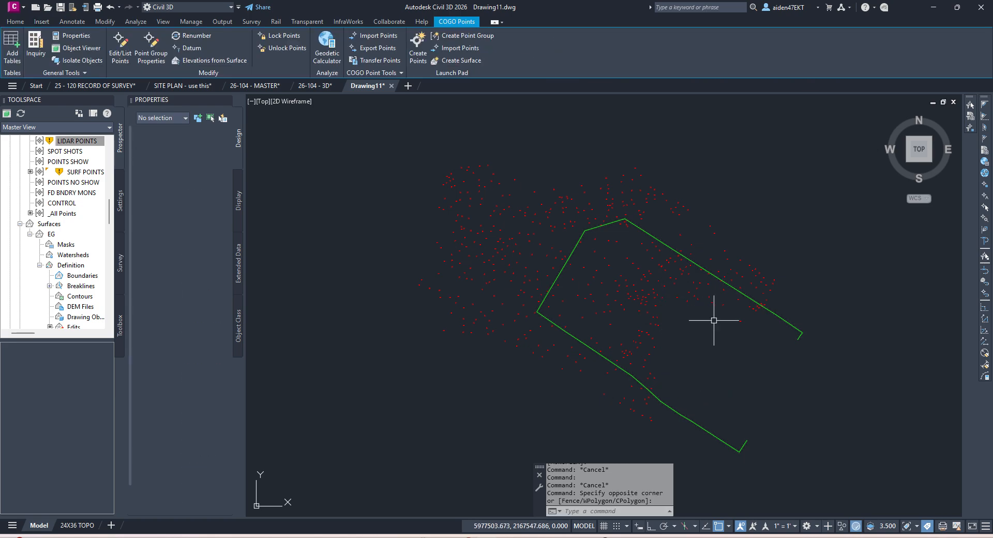
Step: Window-select and erase the first stray points near the boundary: groups of 7, 70 and 4
scroll(761, 323, "up", 6)
left_click(807, 327)
left_click(672, 261)
key("Delete")
scroll(646, 314, "down", 4)
left_click(646, 340)
left_click(532, 233)
scroll(527, 258, "up", 4)
key("Delete")
left_click(646, 405)
left_click(543, 324)
key("Delete")
Step: Erase further point clusters along the boundary: 1, 4, 10 and 2 points
scroll(521, 407, "up", 4)
left_click(543, 410)
left_click(517, 430)
key("Delete")
left_click(584, 364)
left_click(423, 219)
scroll(563, 337, "down", 4)
key("Delete")
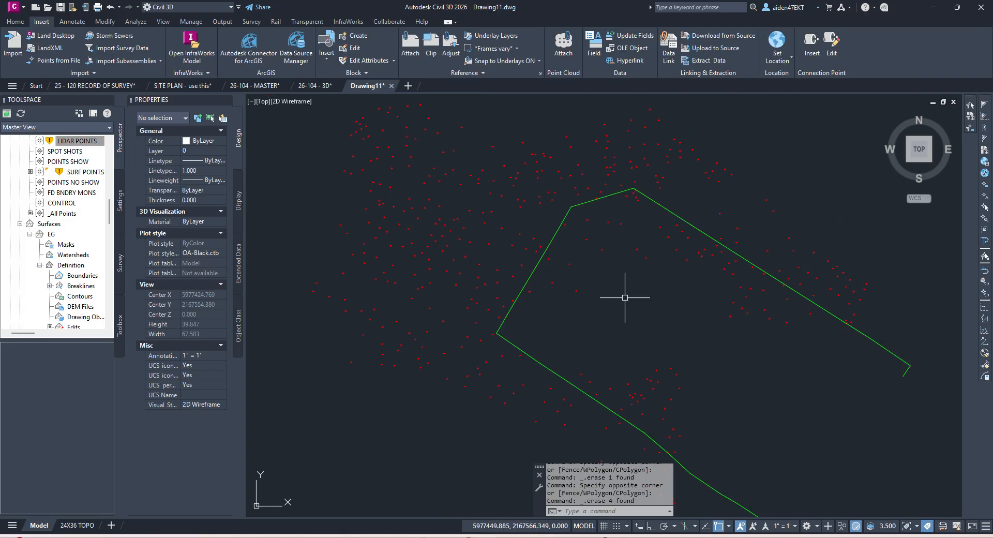
left_click(673, 309)
left_click(548, 222)
key("Delete")
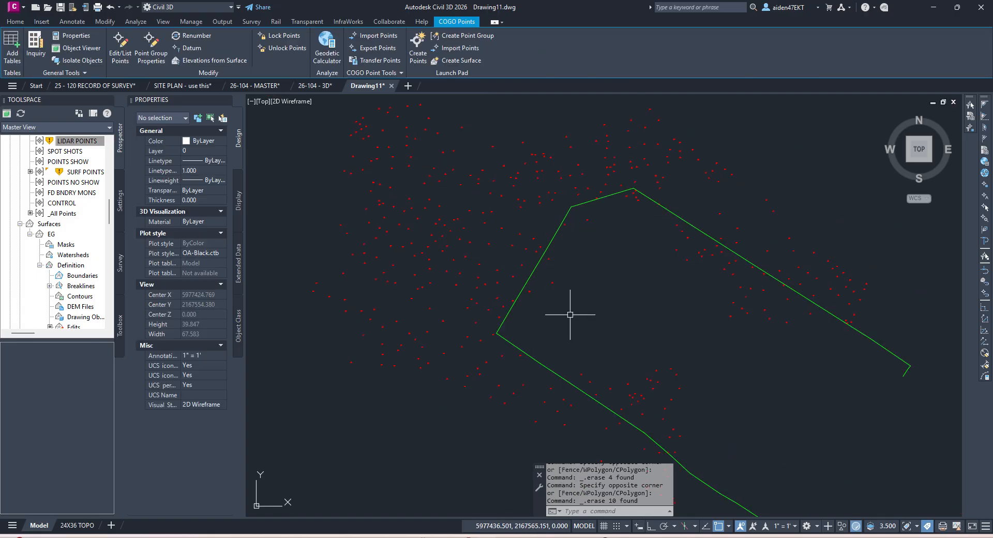
scroll(592, 294, "up", 3)
left_click(582, 309)
left_click(496, 243)
key("Delete")
Step: Move along the boundary and erase another single point, then groups of 5 and 7
middle_click_drag(497, 244, 560, 322)
left_click(553, 322)
key("Delete")
left_click(682, 202)
left_click(581, 227)
middle_click_drag(758, 203, 604, 171)
left_click(788, 321)
left_click(671, 229)
key("Delete")
scroll(784, 297, "down", 4)
scroll(716, 266, "up", 3)
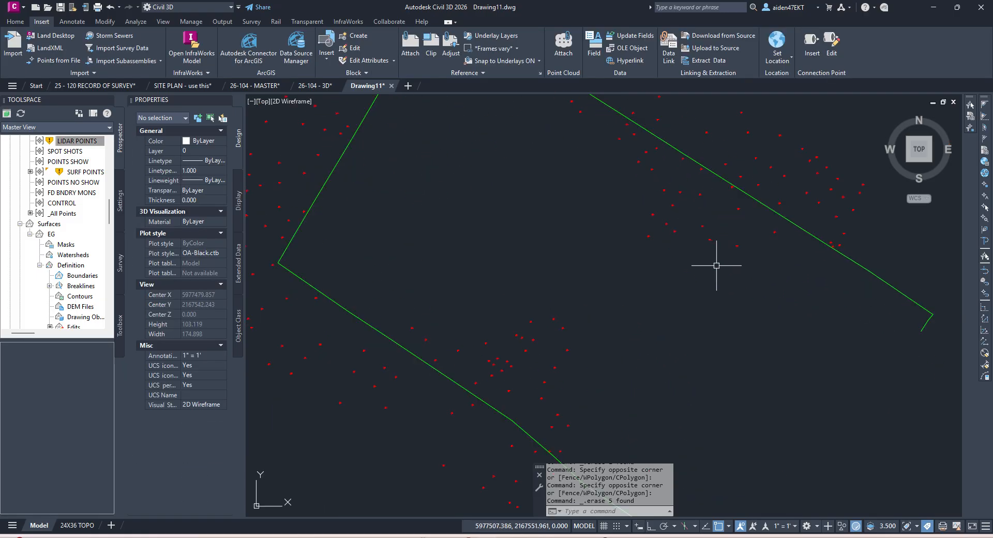
left_click(745, 281)
left_click(647, 220)
key("Delete")
Step: Continue along the line, erasing 18 and 3 points and two single points
middle_click_drag(665, 254, 694, 179)
left_click(628, 309)
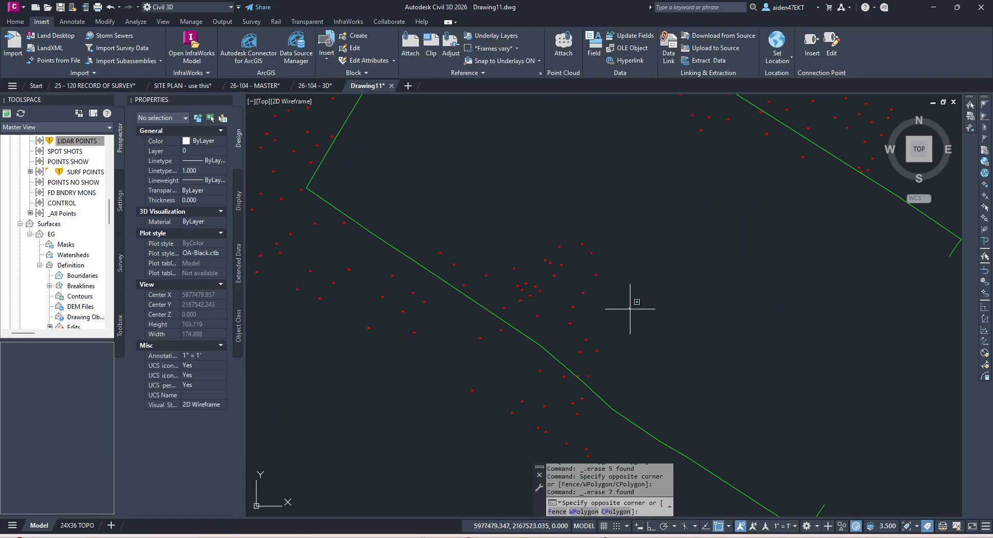
left_click(510, 222)
key("Delete")
scroll(621, 378, "up", 4)
left_click(607, 363)
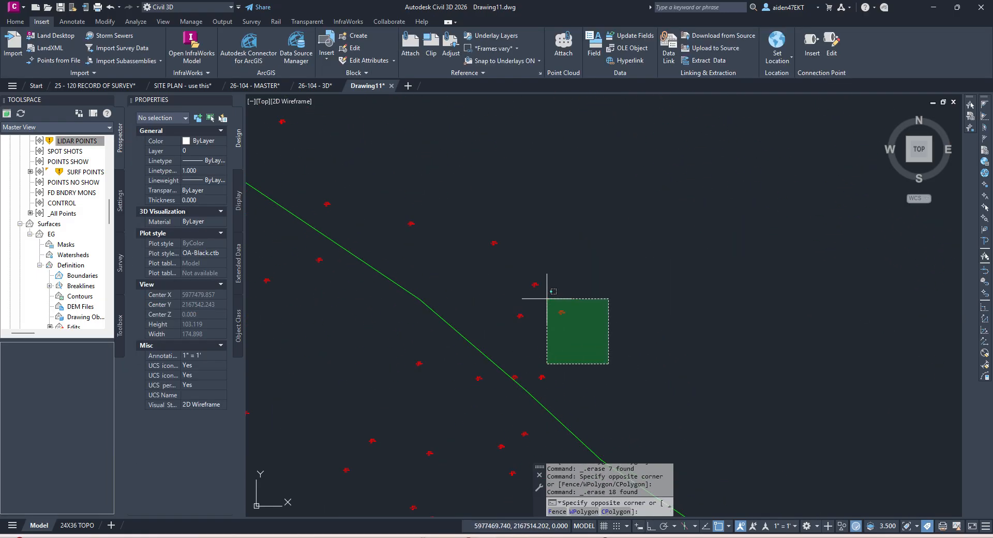
left_click(516, 270)
key("Delete")
scroll(493, 241, "down", 2)
middle_click_drag(498, 243, 674, 352)
left_click(576, 282)
left_click(521, 248)
key("Delete")
left_click(510, 259)
left_click(472, 234)
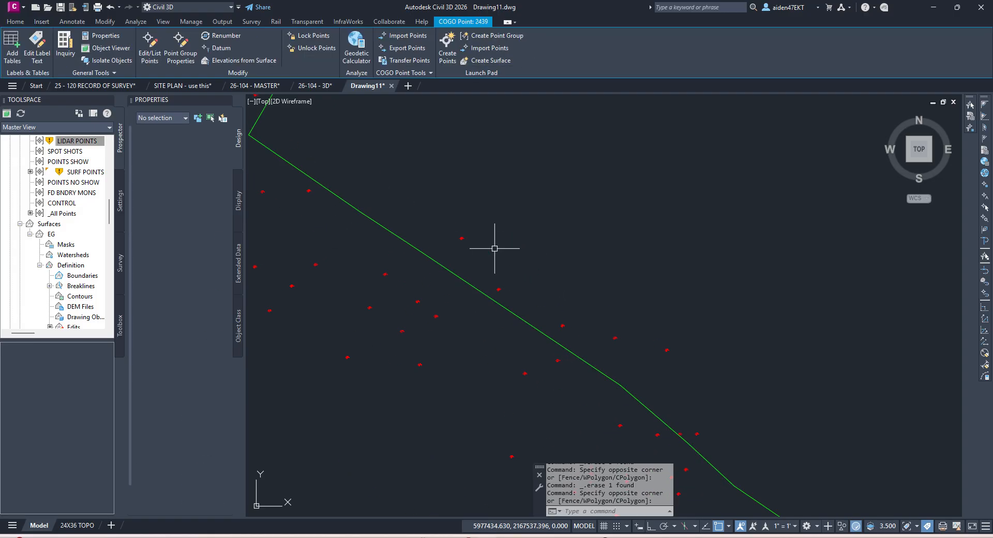
key("Delete")
Step: Erase the last points crowding the line: two groups of 4, then the remaining single points
scroll(561, 306, "down", 4)
scroll(636, 280, "up", 2)
left_click(691, 287)
left_click(598, 233)
key("Delete")
middle_click_drag(662, 243, 695, 322)
scroll(663, 308, "up", 2)
left_click(705, 323)
left_click(613, 265)
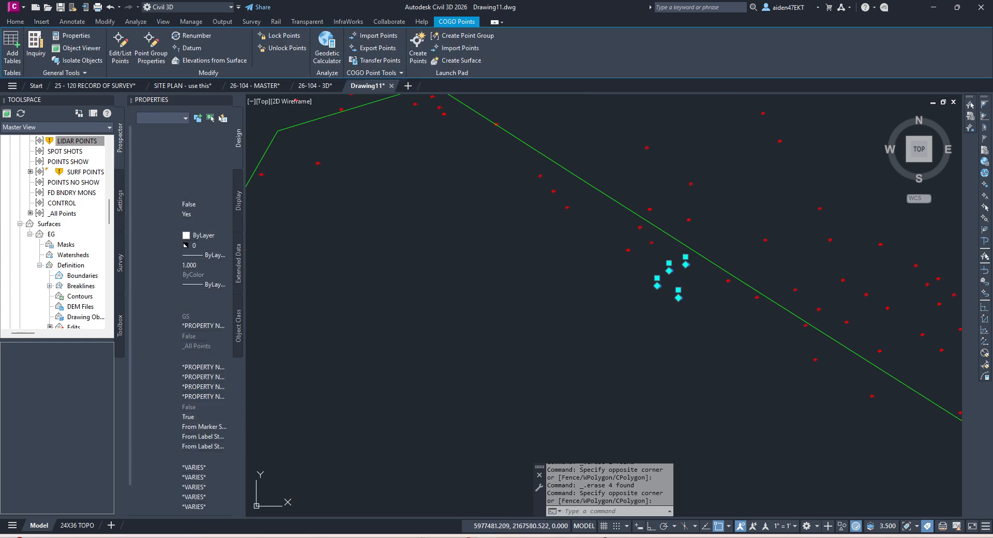
key("Delete")
left_click(647, 283)
left_click(610, 244)
key("Delete")
left_click(569, 231)
left_click(554, 201)
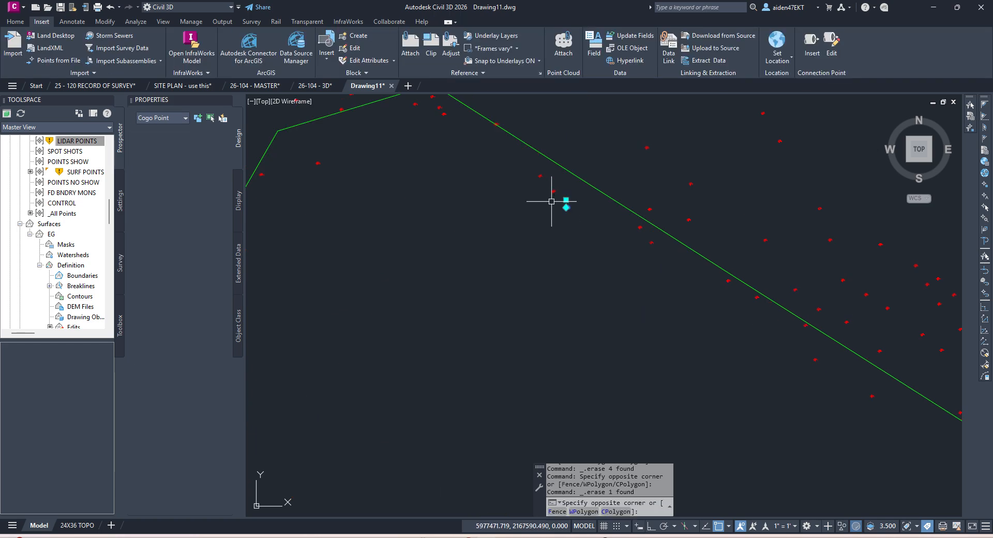
scroll(560, 228, "down", 4)
key("Delete")
Step: Delete the pasted boundary polyline
left_click(605, 399)
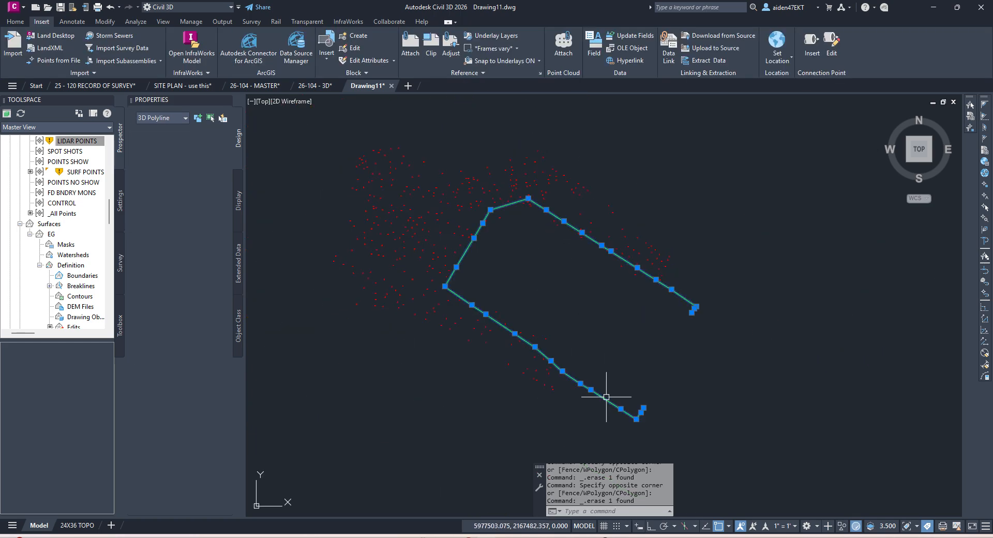
key("Delete")
scroll(587, 299, "down", 5)
Step: Window-select all 361 remaining points and copy them to the clipboard
left_click(686, 356)
left_click(487, 231)
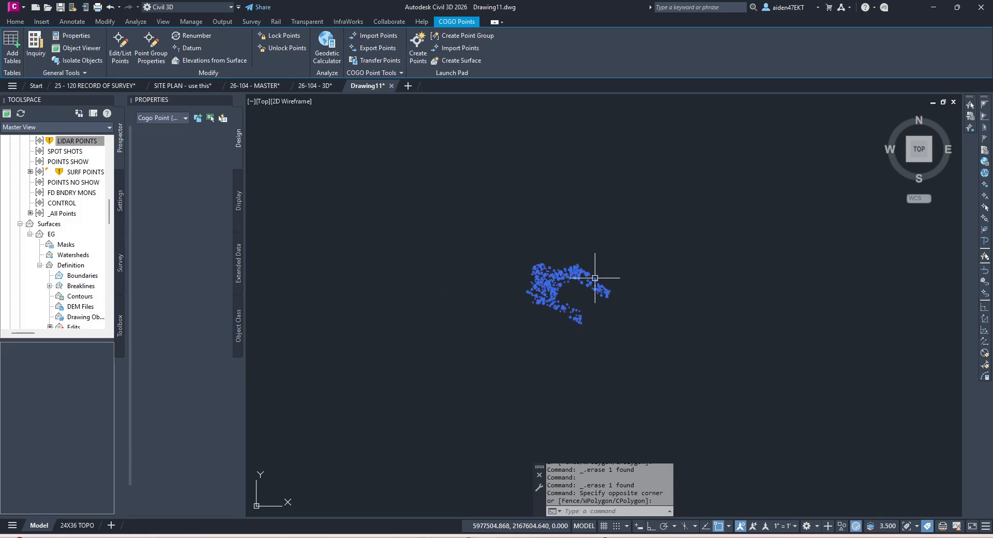
key("ctrl+c")
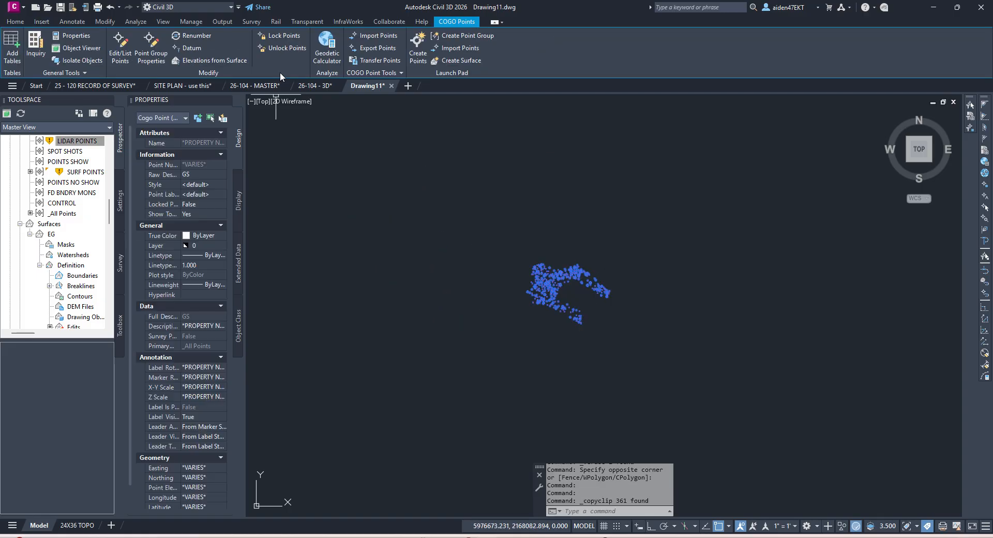
Step: Paste the copied points into the 26-104 - 3D drawing
left_click(315, 85)
right_click(448, 284)
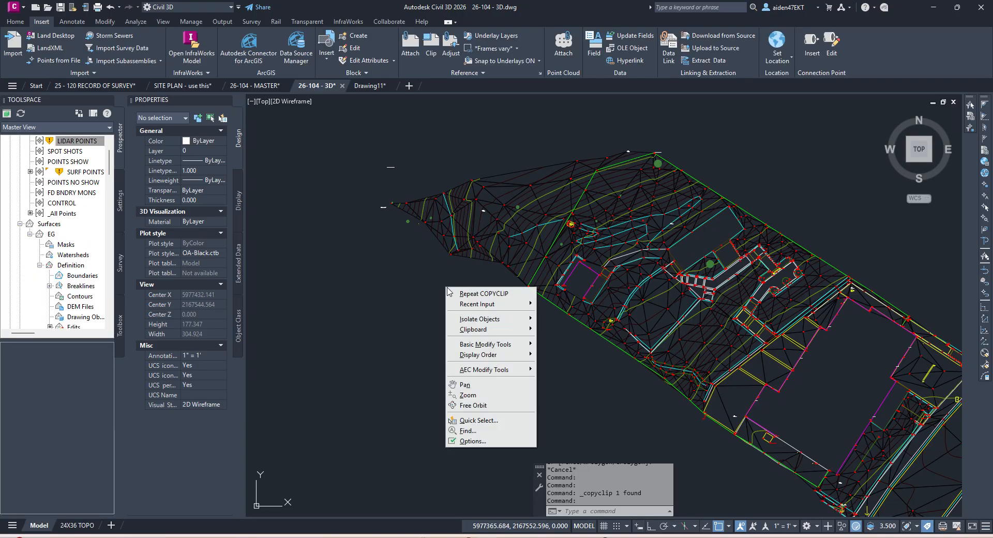
mouse_move(468, 325)
left_click(567, 369)
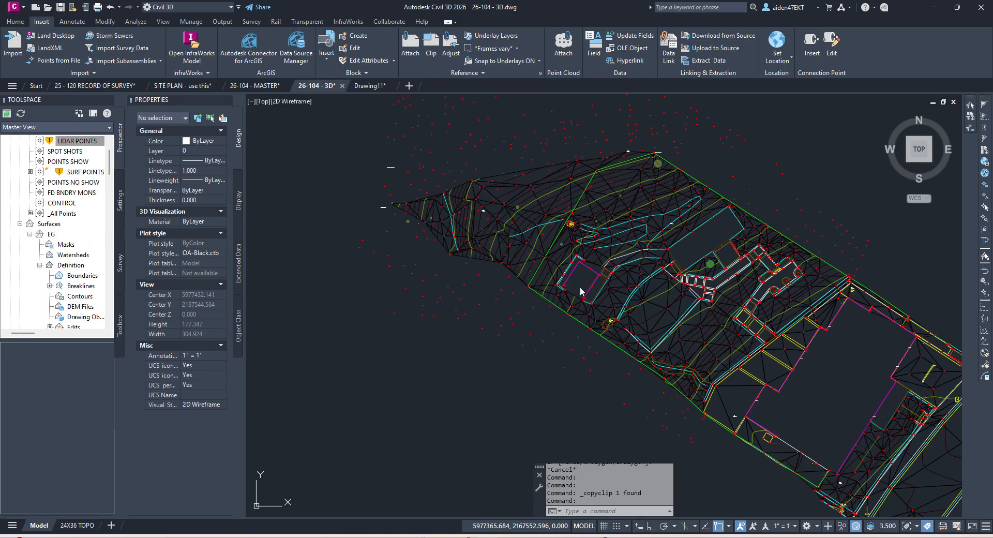
Step: Regenerate with REA, run AUDIT to fix the 268 errors, and save the drawing
type("REA")
key("Return")
type("AUDIT")
key("Return")
key("Return")
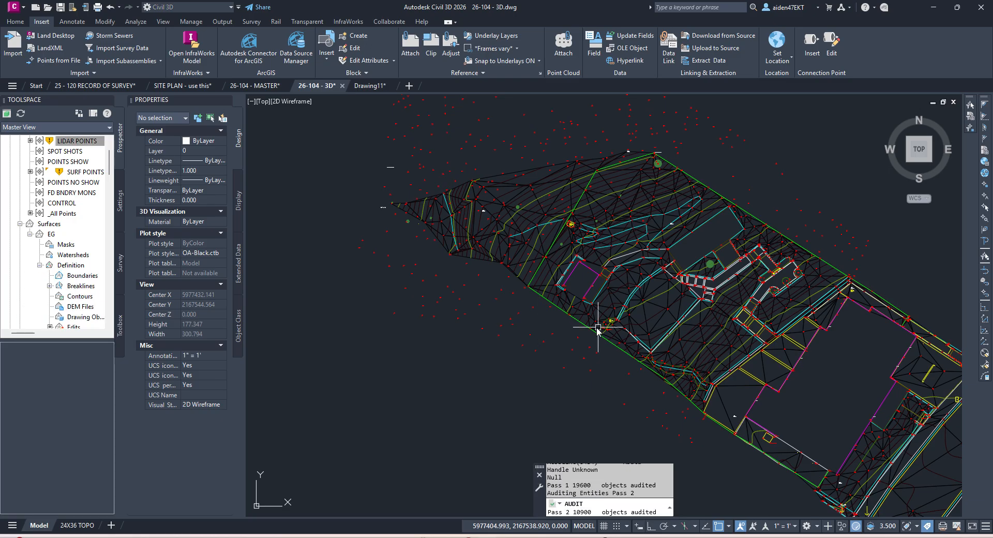
key("ctrl+s")
Step: Check the point numbers included in the LIDAR POINTS group properties and accept them
right_click(81, 141)
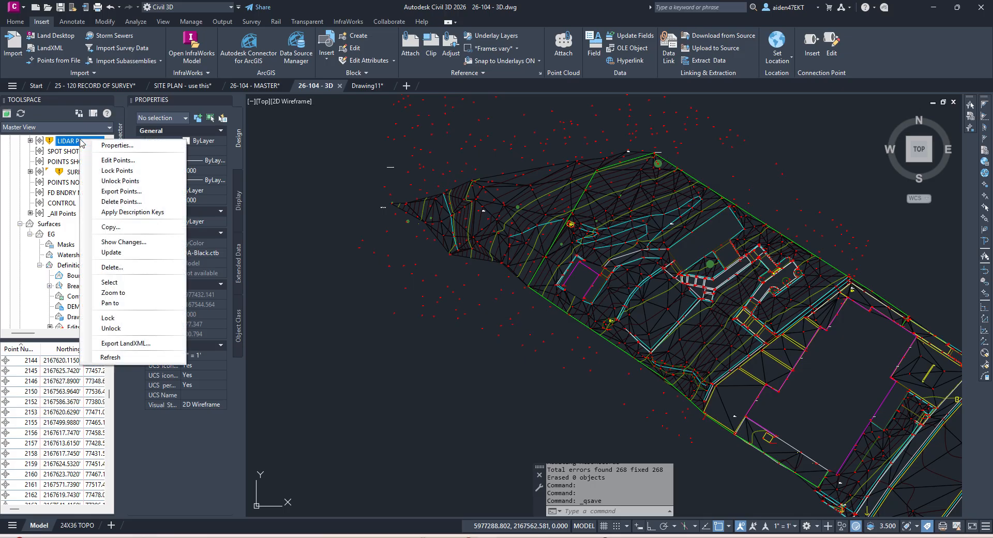
left_click(127, 149)
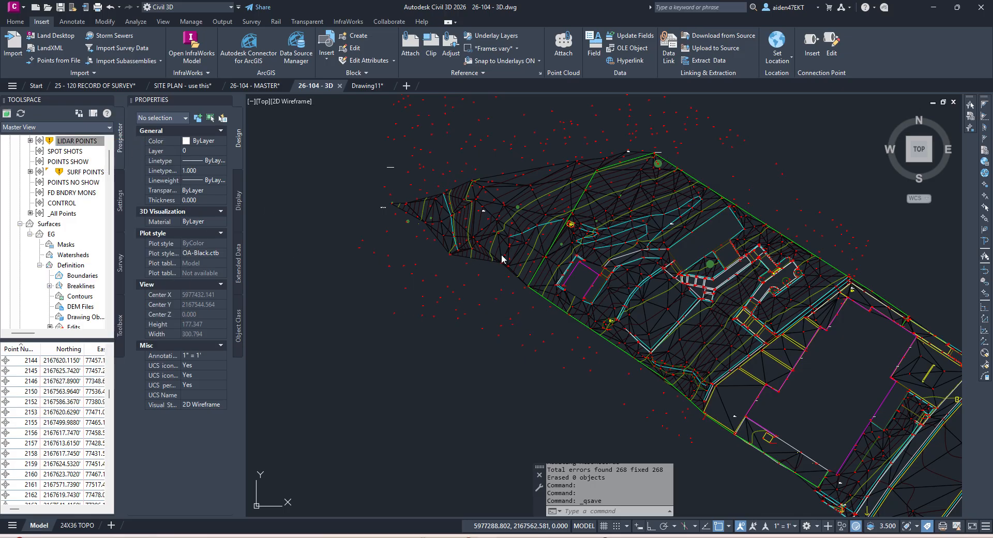
left_click(602, 220)
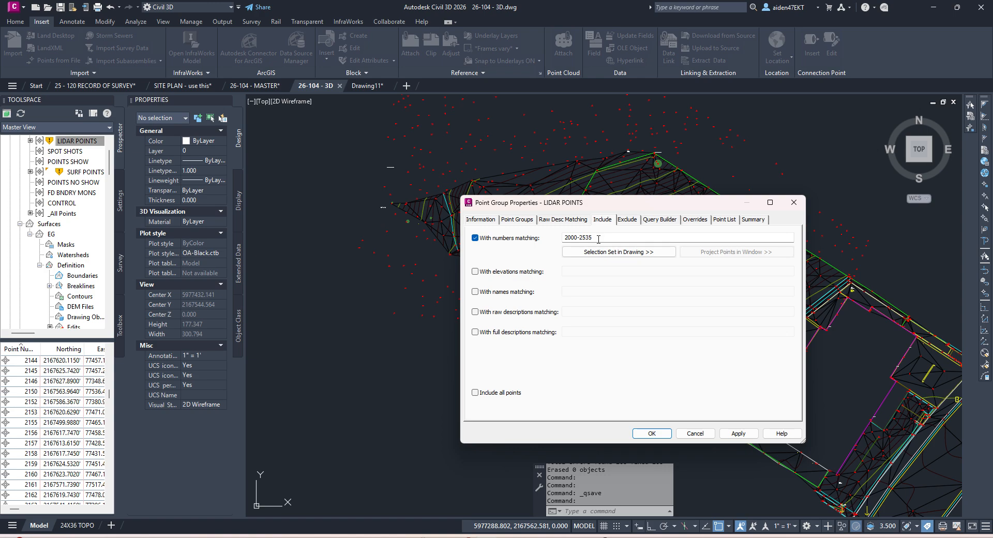
left_click(664, 432)
Step: Update the SURF POINTS group to rebuild the EG surface and dismiss the error list
right_click(82, 173)
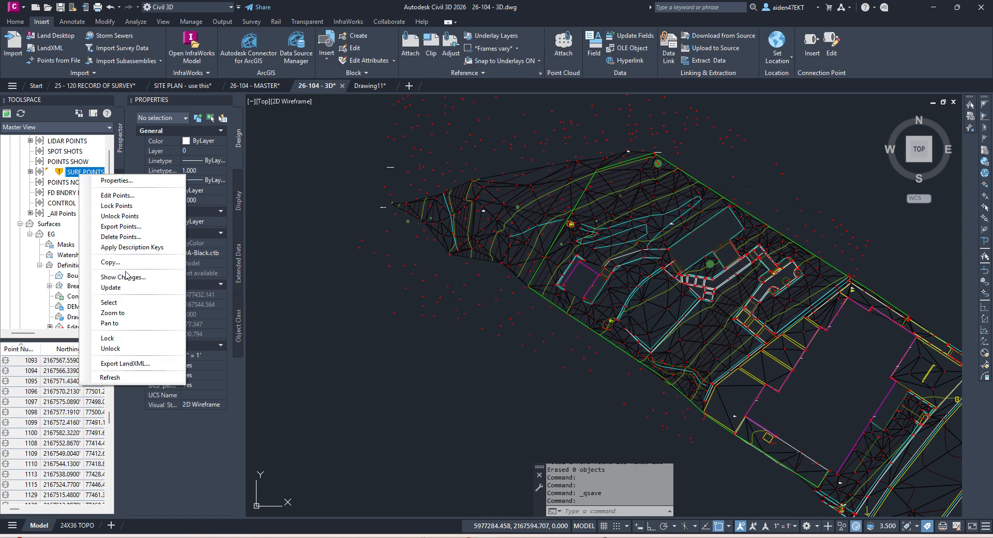
left_click(111, 287)
left_click(590, 284)
middle_click_drag(482, 255, 478, 307)
scroll(483, 282, "up", 4)
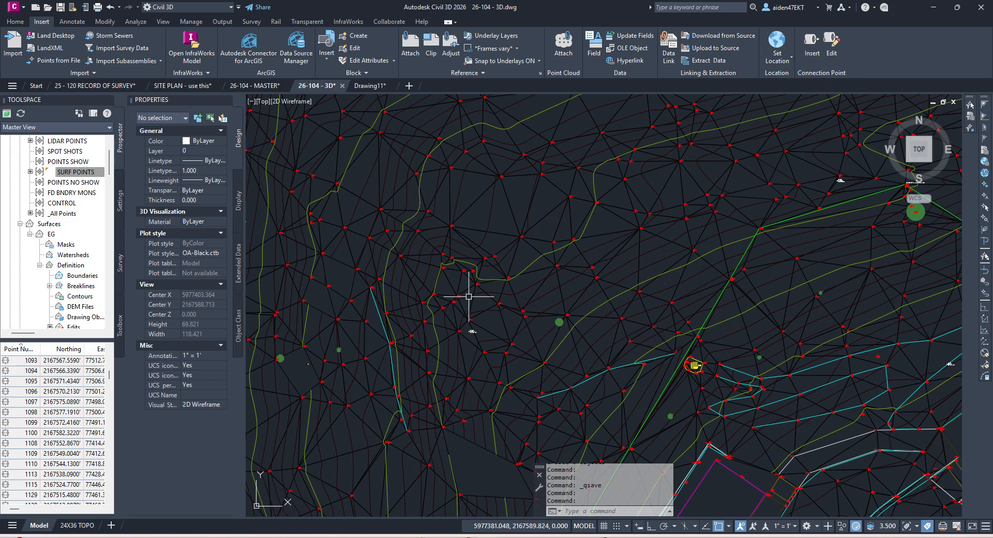
scroll(468, 289, "down", 5)
scroll(456, 311, "up", 9)
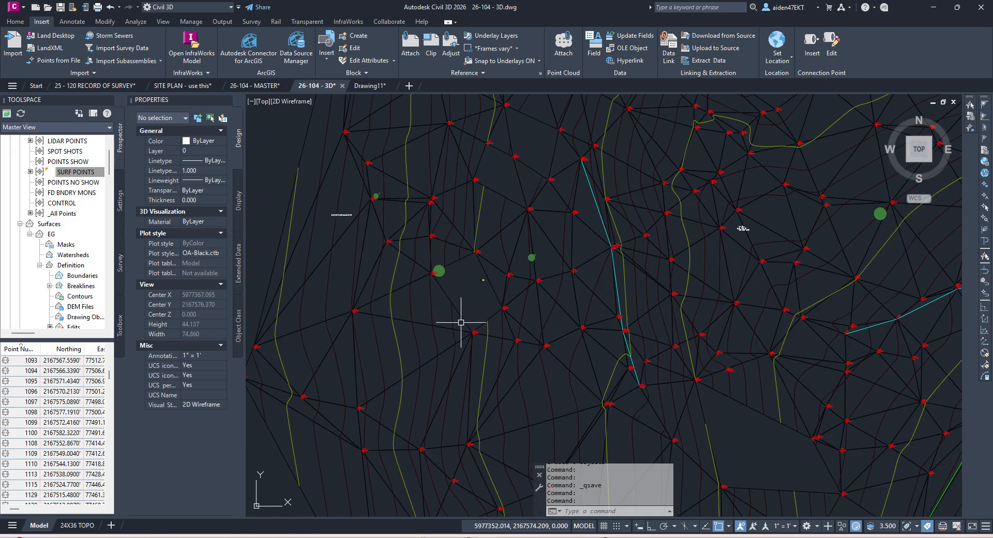
key("Escape")
Step: Add a line to the EG surface, then save the drawing
left_click(350, 196)
left_click(231, 47)
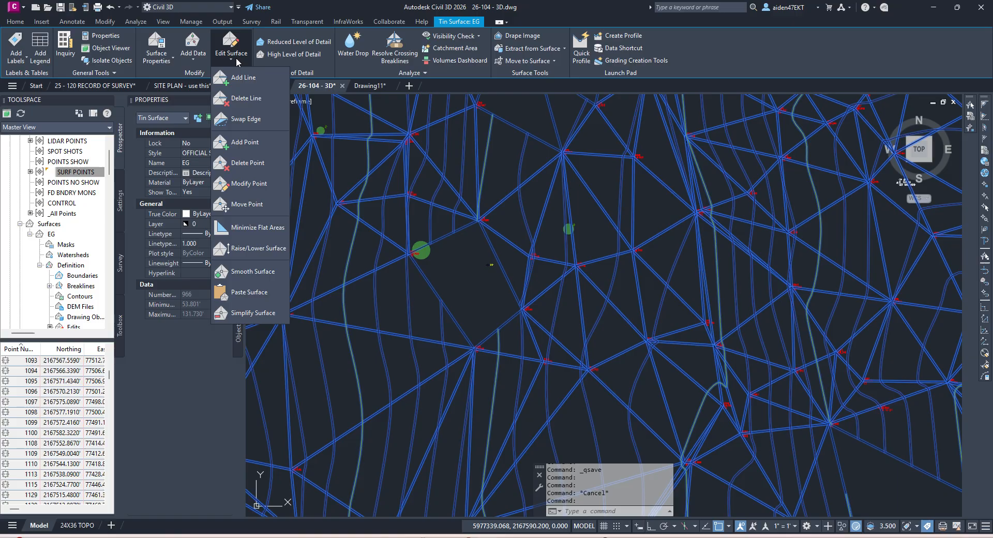
left_click(248, 98)
left_click(508, 315)
key("Escape")
key("Escape")
key("ctrl+s")
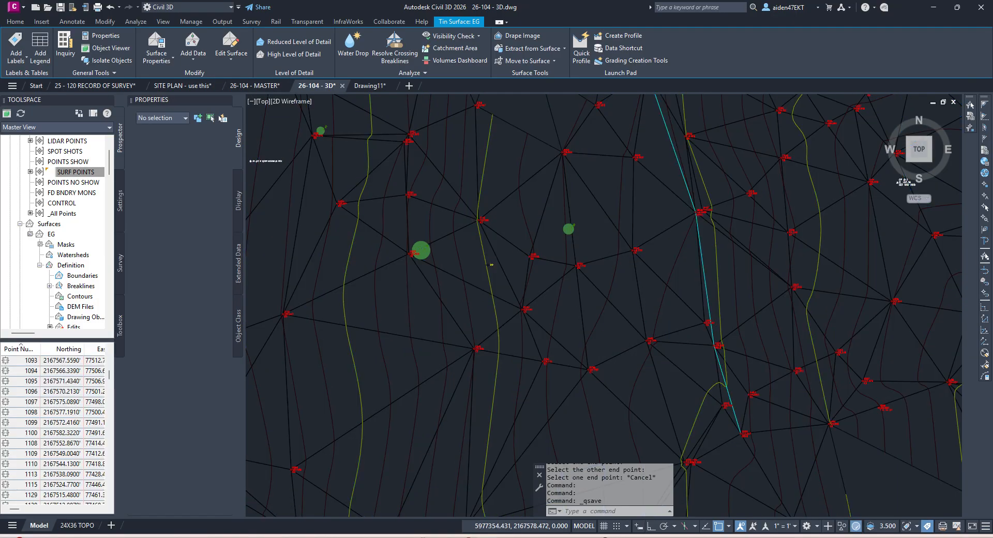
scroll(546, 256, "down", 5)
scroll(484, 269, "up", 6)
Step: Start Delete Line on EG and remove the long top TIN edge and a second outer edge
left_click(594, 173)
left_click(231, 52)
left_click(246, 98)
left_click(658, 179)
left_click(512, 216)
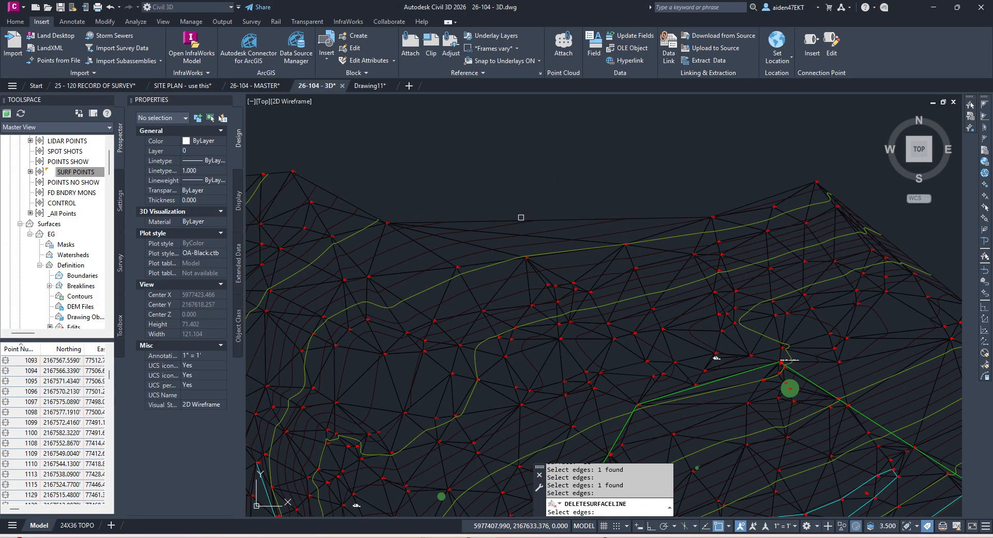
middle_click_drag(497, 213, 667, 246)
scroll(683, 253, "down", 2)
middle_click_drag(734, 279, 498, 186)
middle_click_drag(771, 263, 605, 197)
scroll(751, 284, "up", 4)
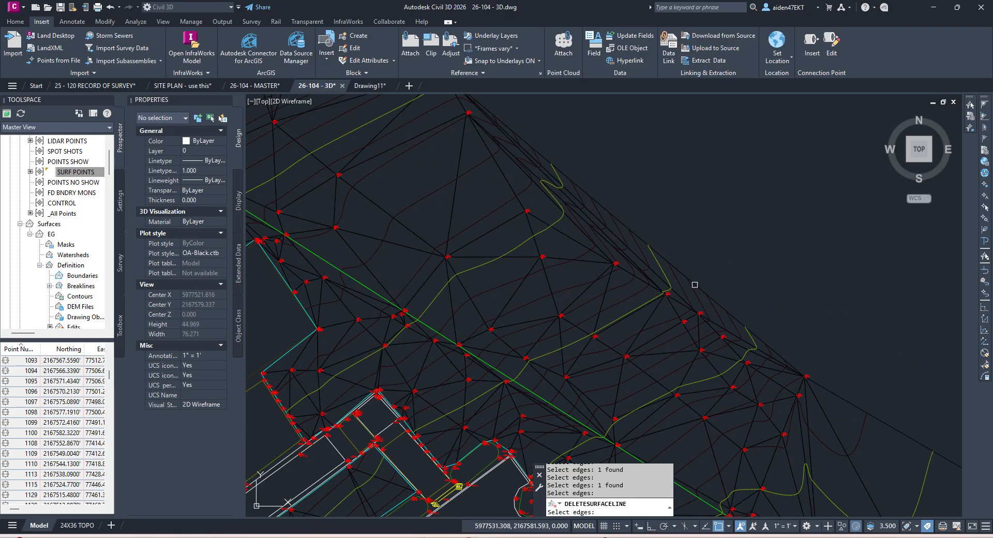
Step: Delete more outer TIN edges, including a window selection that catches four edges
left_click(693, 281)
right_click(690, 278)
right_click(688, 277)
right_click(684, 257)
left_click(704, 266)
scroll(654, 262, "up", 2)
left_click(640, 251)
left_click(605, 231)
right_click(602, 229)
left_click(589, 175)
left_click(537, 189)
key("Return")
Step: Remove further outer edges along the surface boundary with single picks and windows
key("Return")
left_click(576, 221)
scroll(647, 277, "down", 5)
scroll(652, 276, "up", 3)
left_click(649, 272)
left_click(647, 278)
key("Return")
left_click(601, 311)
left_click(538, 282)
key("Return")
scroll(505, 242, "up", 4)
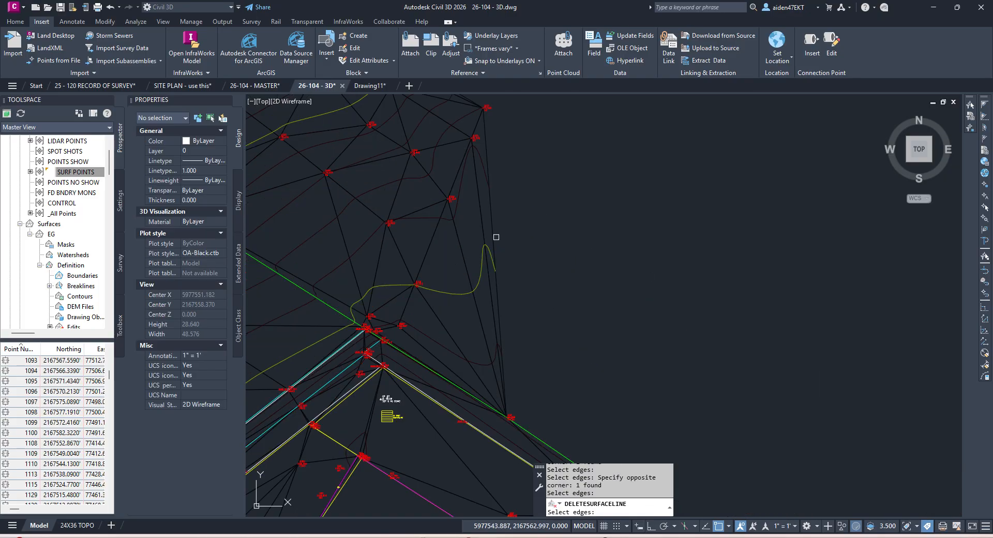
left_click(493, 234)
key("Return")
Step: Delete the boundary edges on the right, choosing the EG surface among overlapping objects
middle_click_drag(493, 235, 585, 265)
left_click(586, 269)
left_click(565, 266)
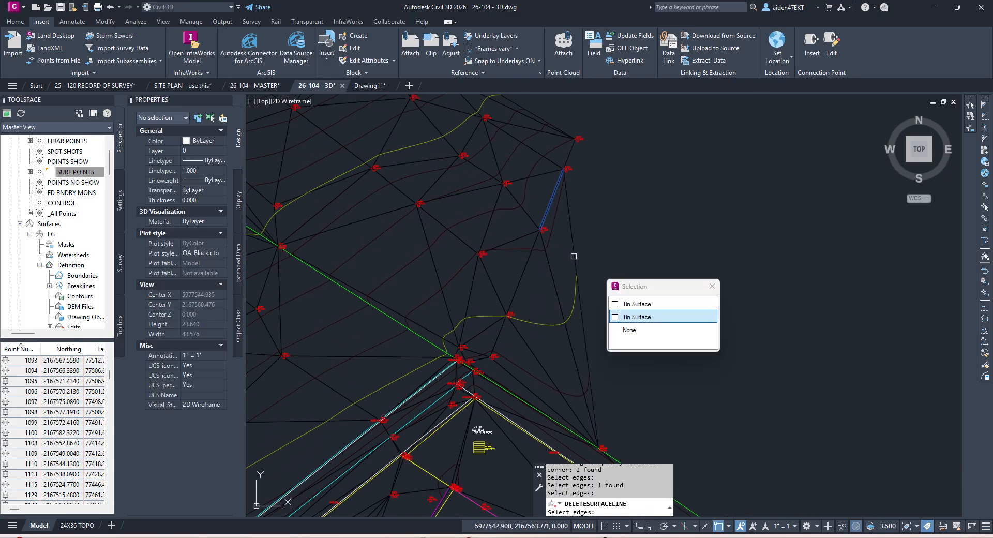
right_click(574, 256)
right_click(580, 253)
left_click(585, 260)
left_click(573, 257)
left_click(567, 257)
right_click(567, 256)
left_click(572, 262)
Step: Remove one final outer edge, then cancel the edge deletion
scroll(573, 284, "down", 2)
scroll(612, 288, "down", 2)
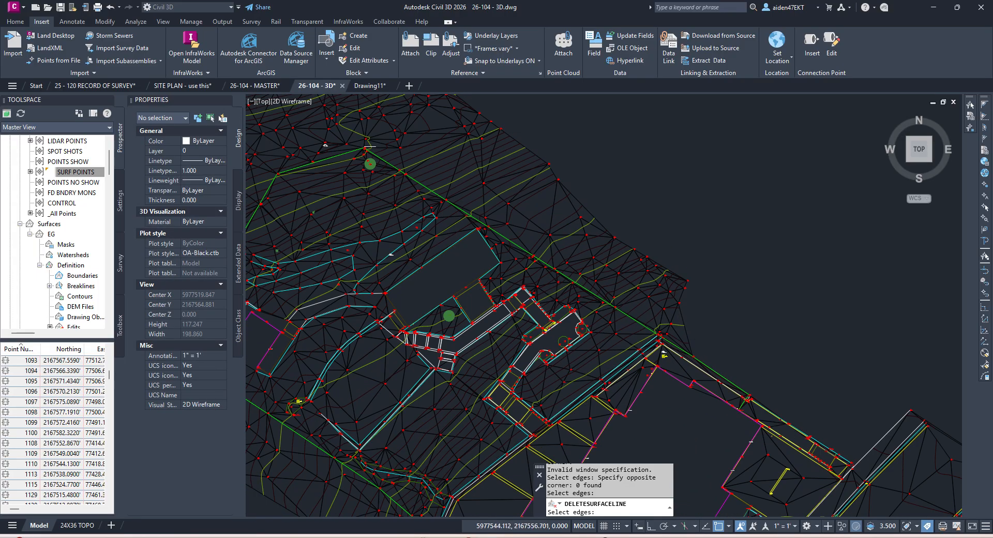
scroll(691, 334, "up", 2)
left_click(675, 320)
right_click(676, 321)
scroll(682, 317, "down", 3)
middle_click_drag(632, 294, 719, 285)
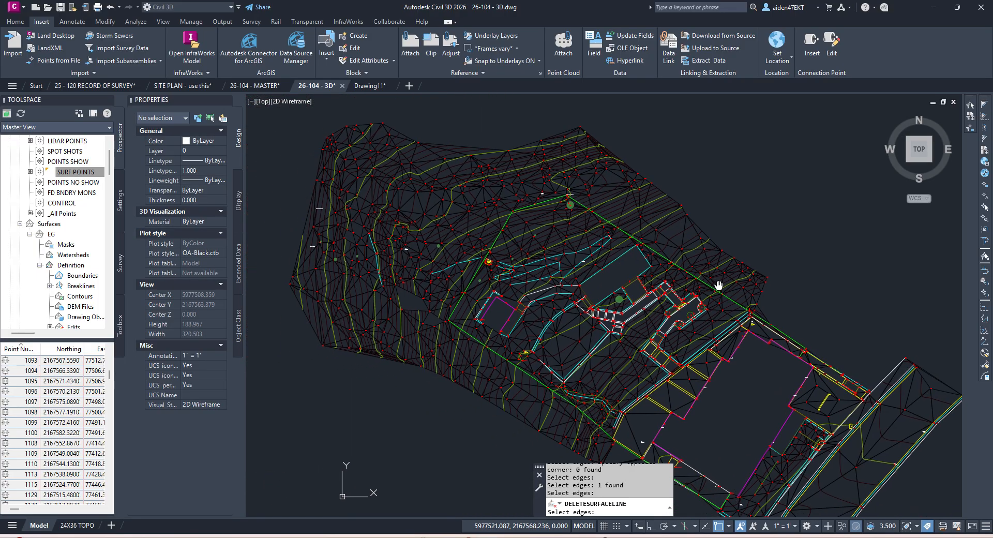
scroll(381, 293, "up", 3)
key("Escape")
scroll(377, 238, "up", 2)
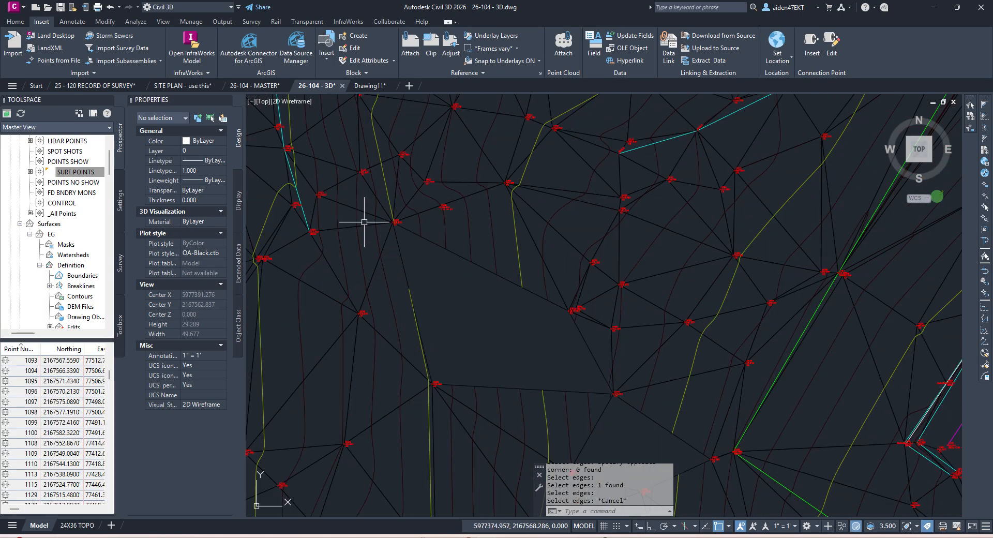
left_click(355, 249)
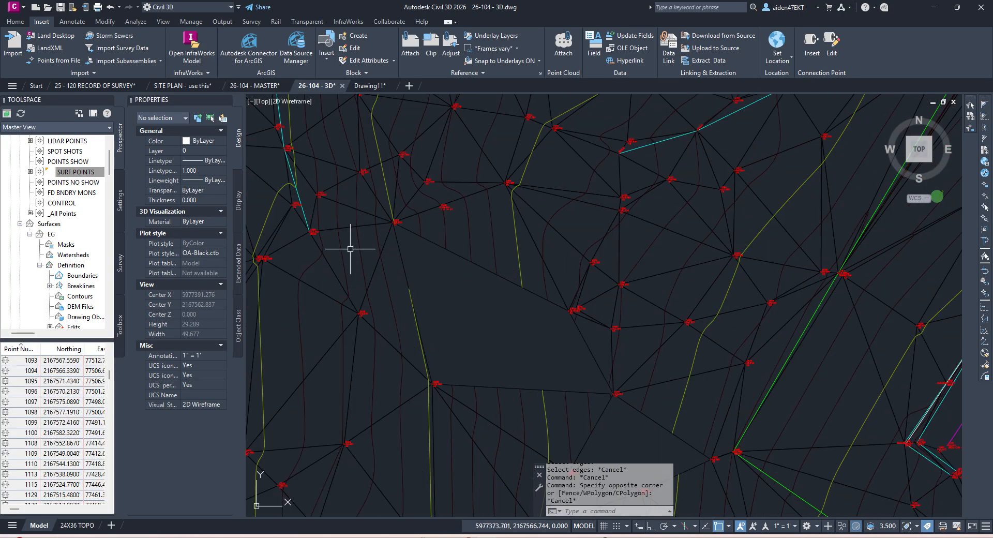
Step: Add two lines to the EG surface spanning triangulation gaps, dismissing the breakline error lists
key("Escape")
left_click(331, 264)
left_click(231, 53)
left_click(240, 78)
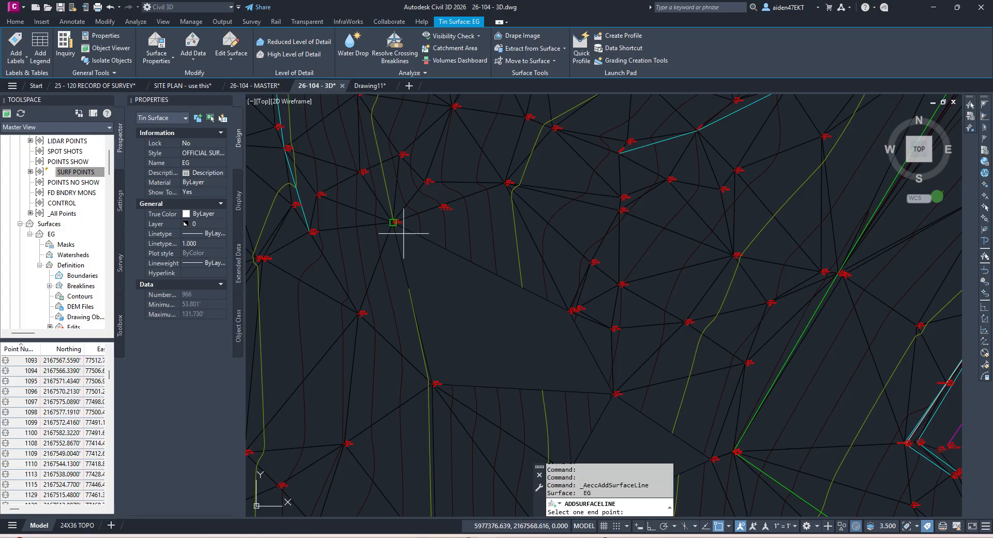
left_click(403, 234)
left_click(603, 418)
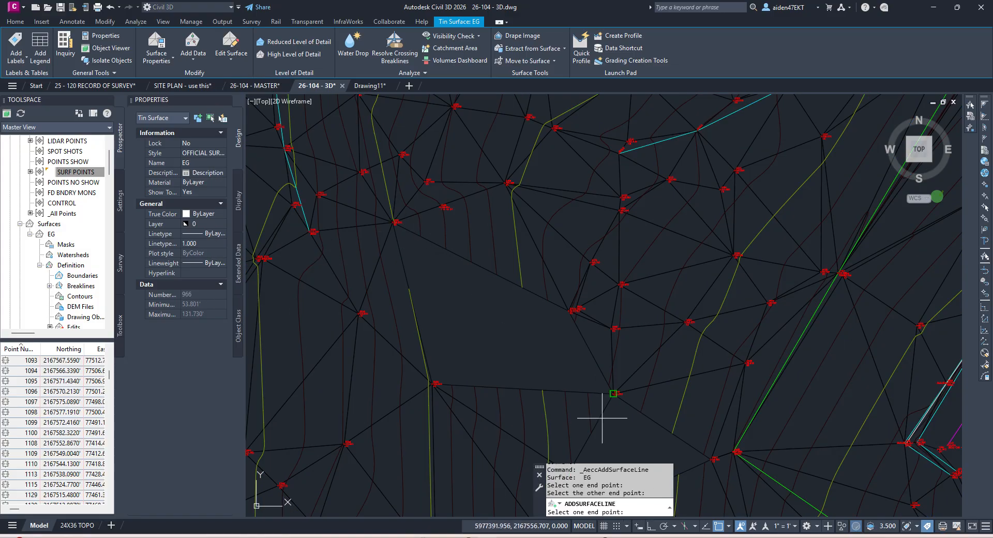
left_click(362, 313)
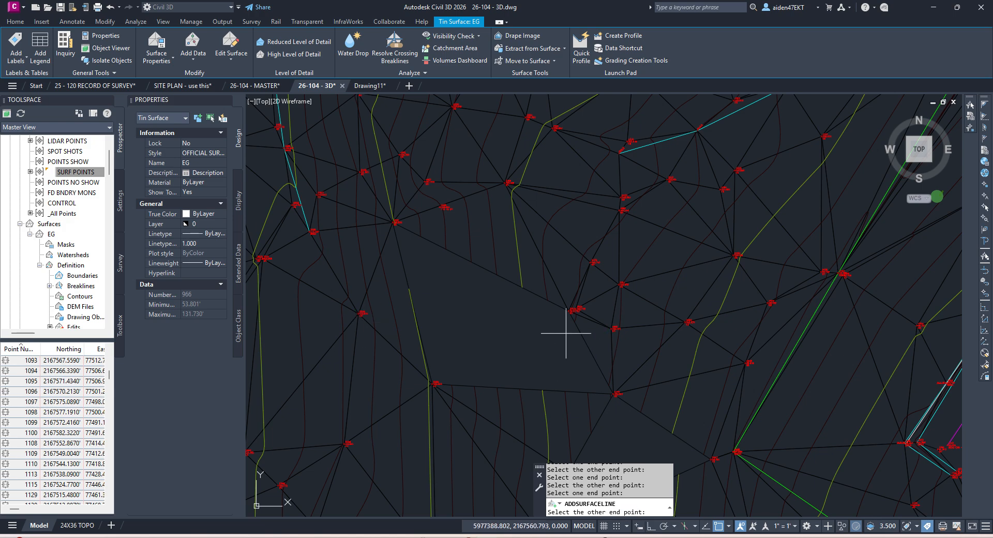
left_click(432, 383)
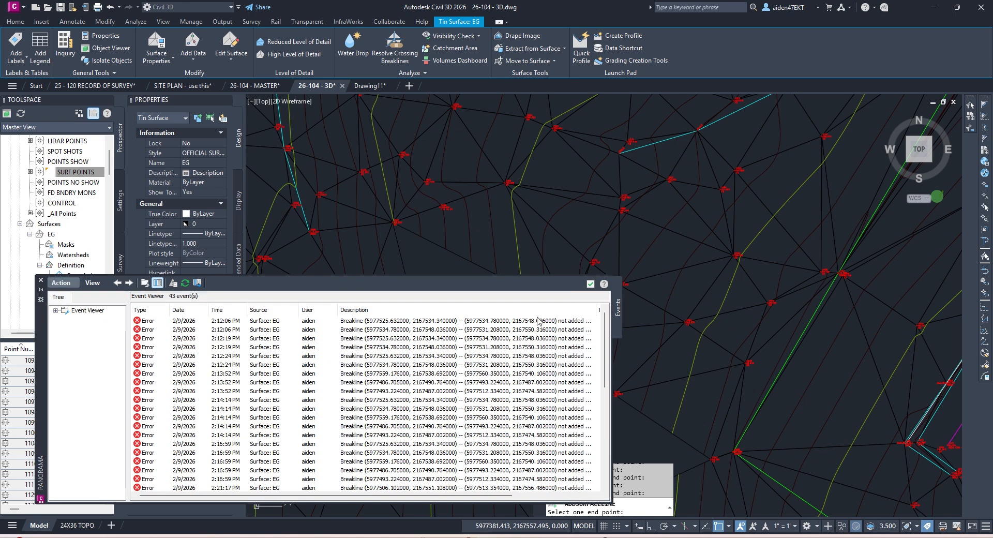
left_click(590, 284)
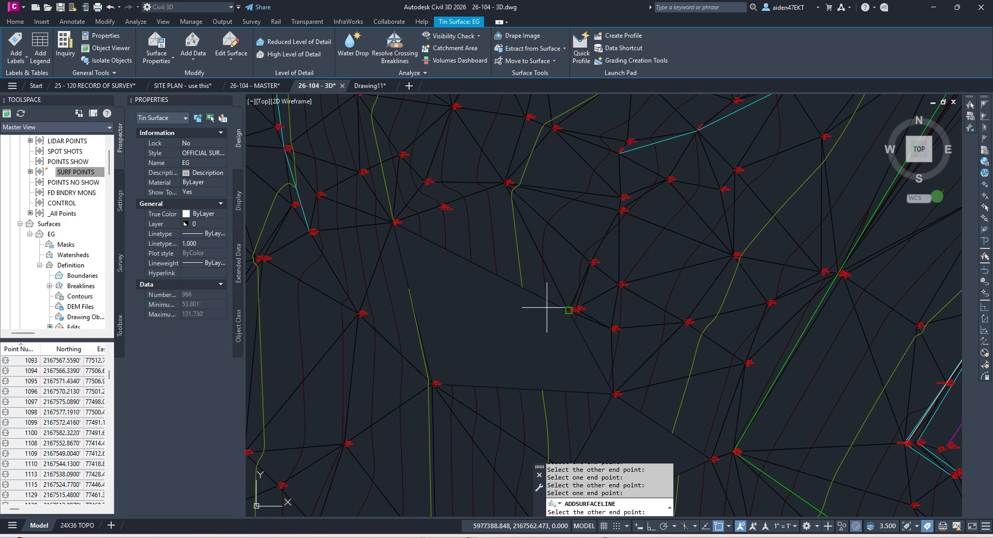
left_click(546, 307)
left_click(590, 284)
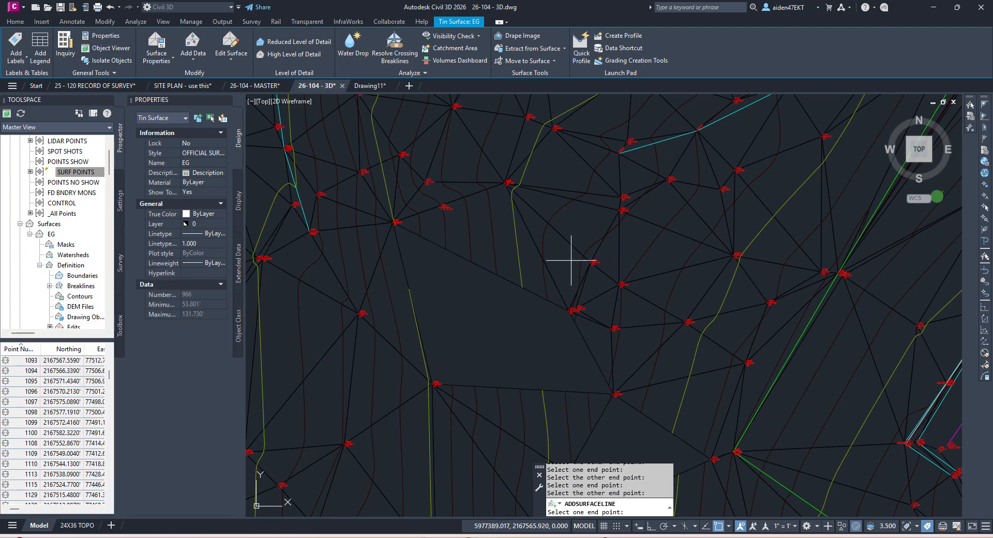
key("Escape")
key("Escape")
Step: Add another EG surface line between two surface nodes across a gap
middle_click_drag(476, 318, 554, 286)
scroll(490, 302, "up", 4)
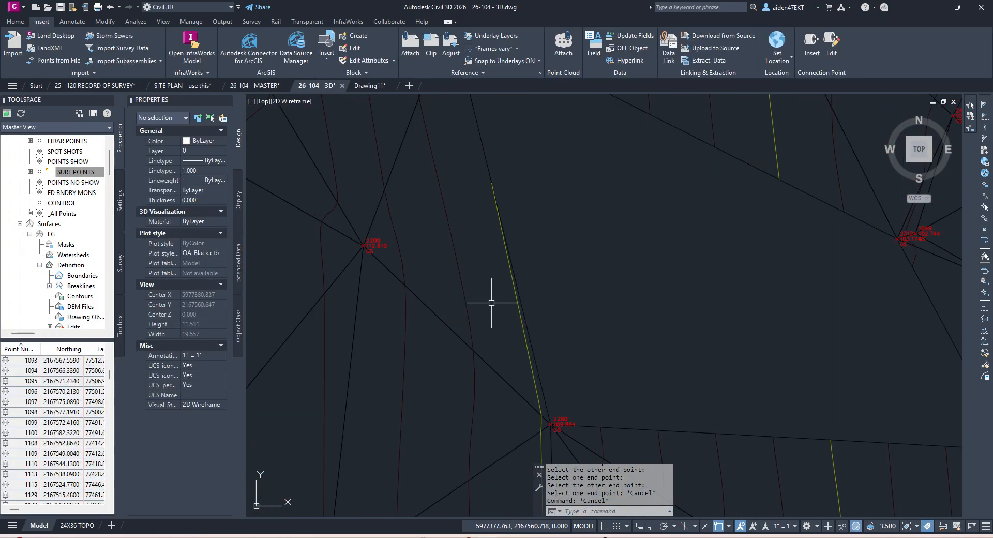
scroll(508, 309, "down", 8)
scroll(526, 317, "up", 3)
left_click(558, 337)
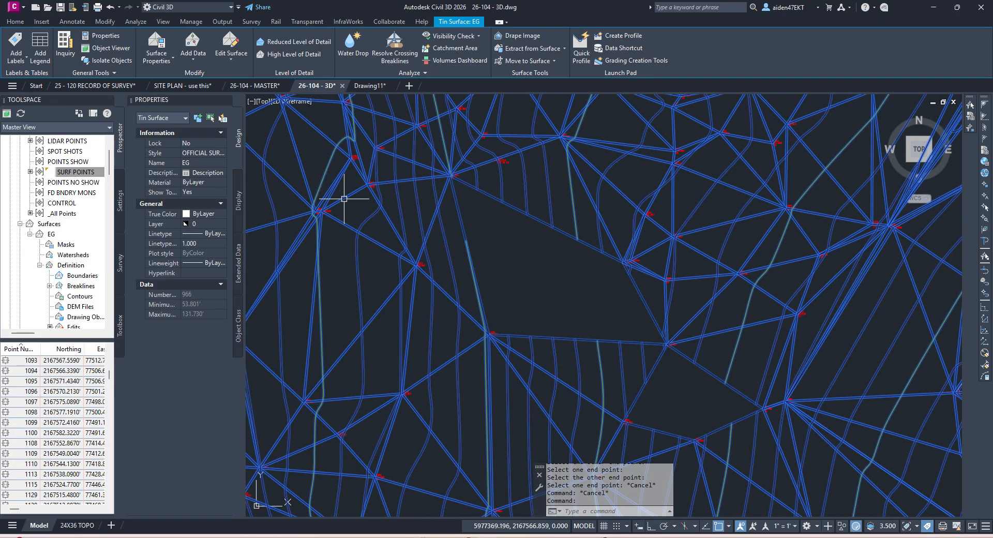
left_click(241, 51)
left_click(235, 74)
left_click(517, 334)
left_click(628, 284)
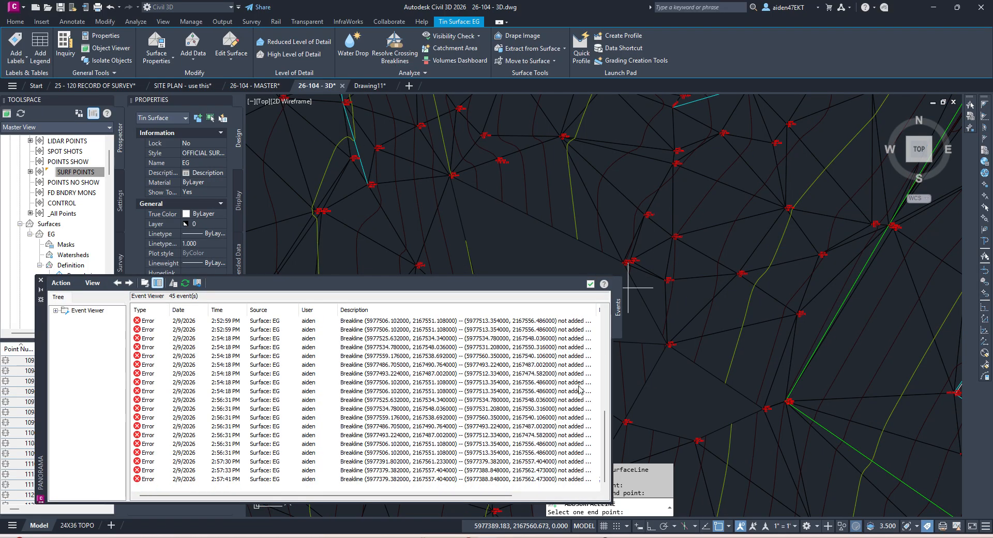
left_click(591, 284)
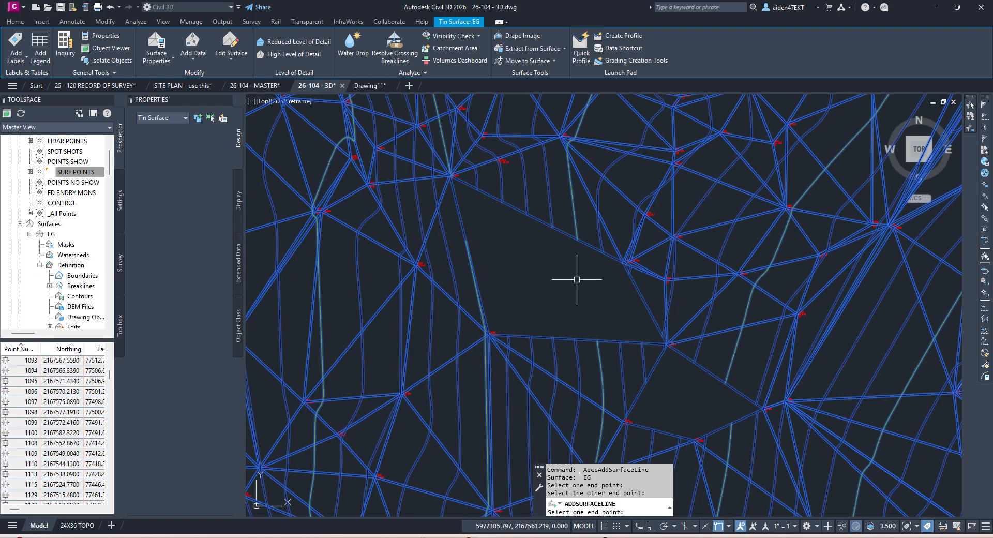
key("Escape")
key("Escape")
Step: Save the drawing and regenerate it with REA
key("ctrl+s")
type("REA")
key("Return")
Step: Add more EG surface lines, including one ending at point 2280
scroll(613, 265, "up", 6)
scroll(632, 252, "down", 3)
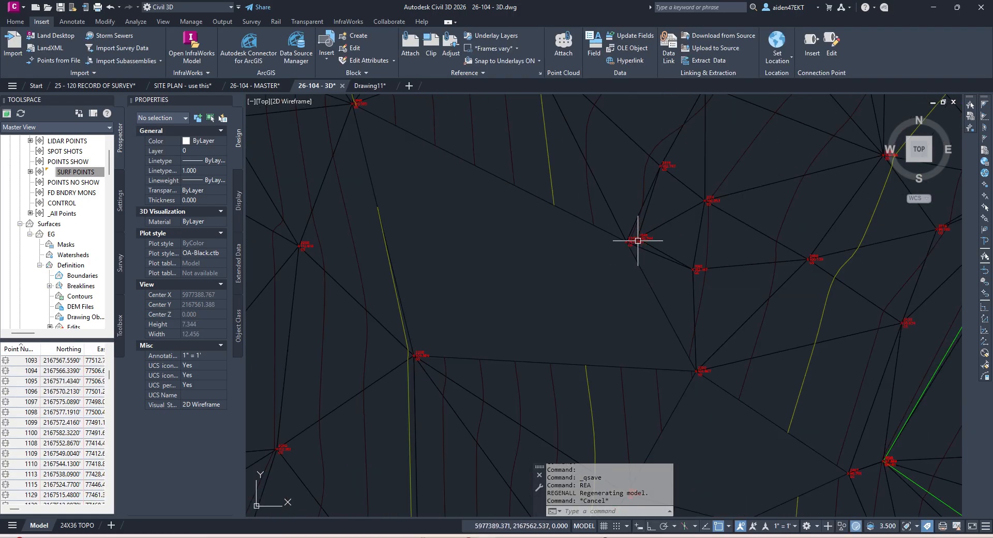
left_click(644, 269)
left_click(237, 61)
left_click(243, 78)
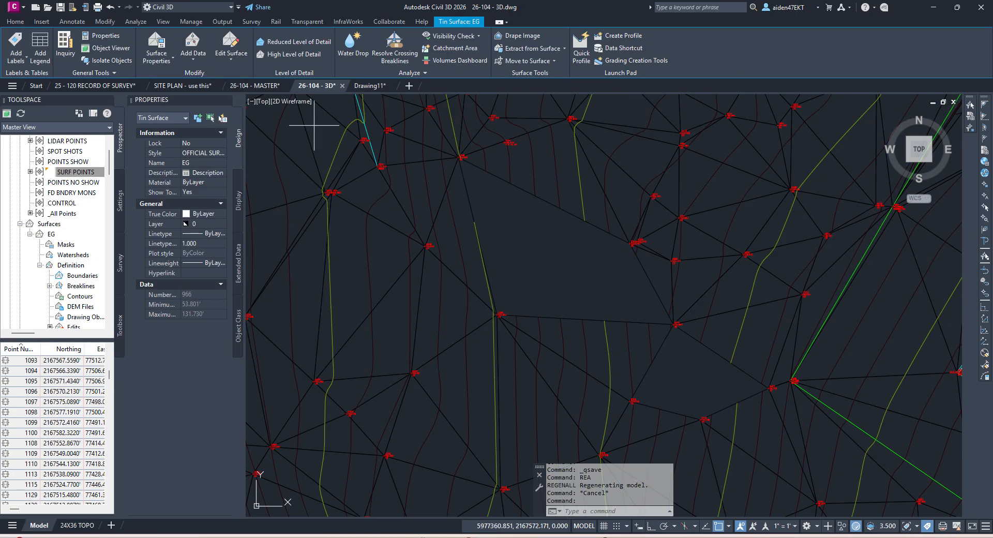
left_click(536, 309)
left_click(533, 294)
right_click(614, 287)
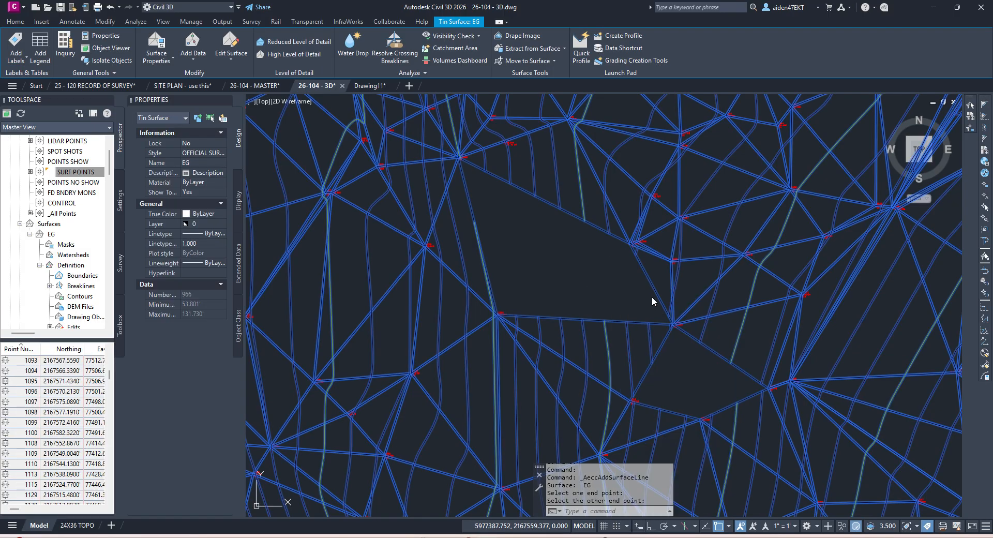
left_click(652, 295)
left_click(646, 286)
scroll(508, 314, "up", 6)
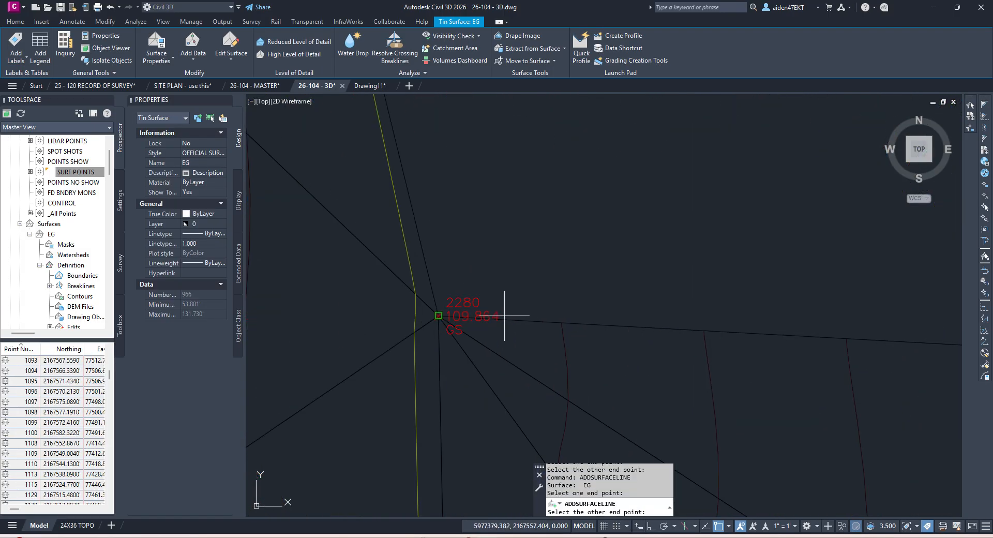
left_click(505, 316)
left_click(590, 284)
scroll(615, 285, "down", 6)
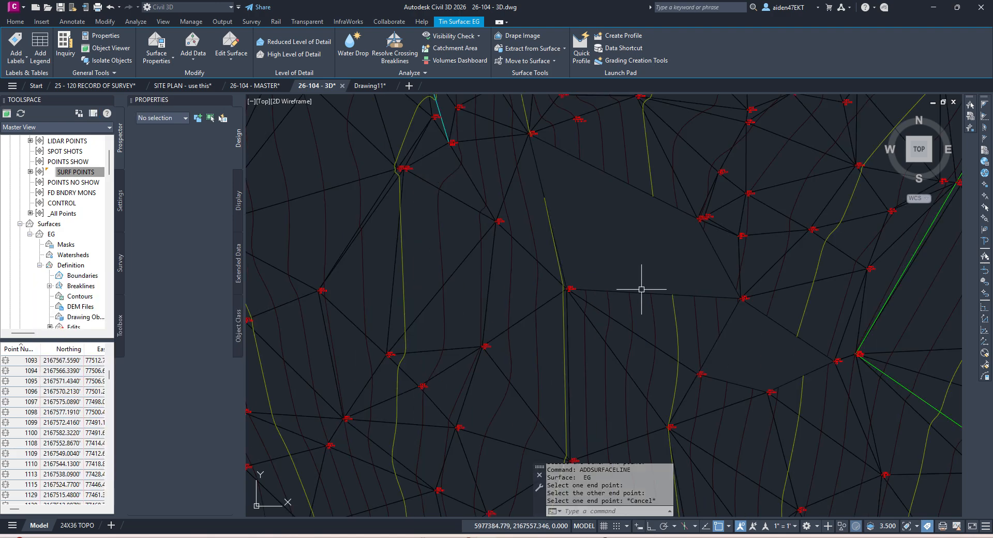
key("Escape")
Step: Try swapping several EG surface edges; each reports it cannot be swapped
left_click(622, 292)
left_click(233, 58)
left_click(245, 120)
left_click(717, 259)
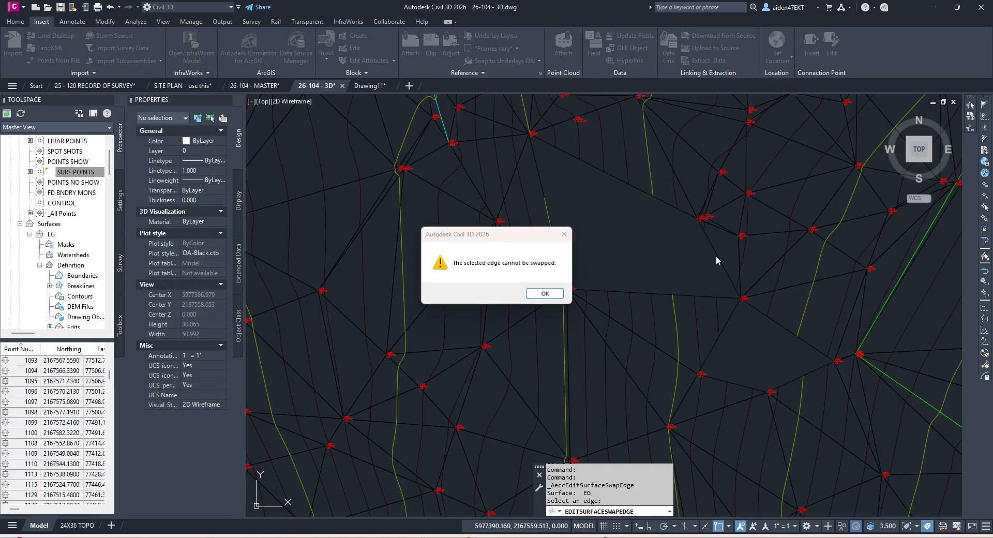
key("space")
left_click(700, 295)
key("space")
left_click(618, 176)
key("space")
left_click(540, 176)
key("space")
middle_click_drag(551, 188, 556, 251)
key("Escape")
Step: Attempt another EG surface line and zoom to the failed breakline from the error list
left_click(547, 247)
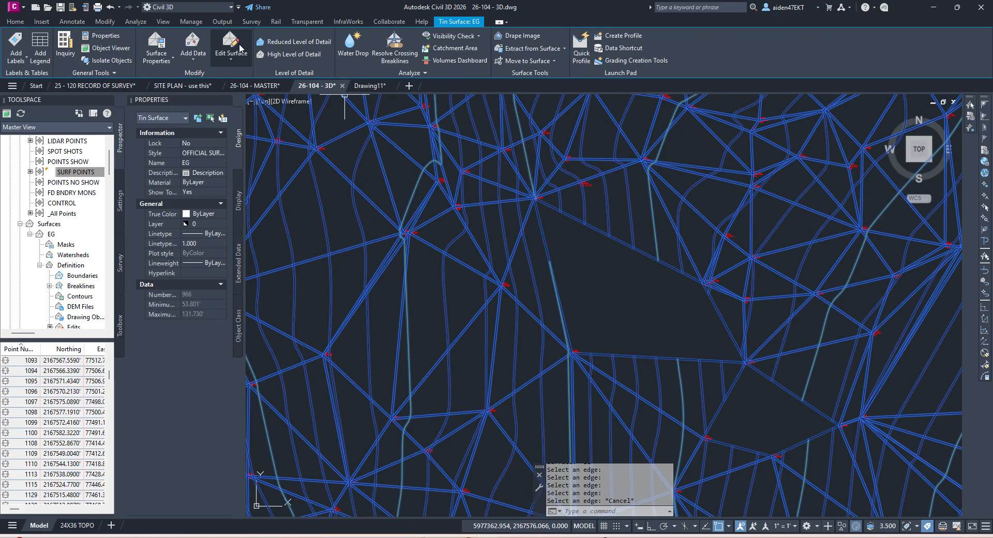
left_click(240, 48)
left_click(246, 96)
scroll(522, 332, "up", 6)
scroll(538, 243, "down", 5)
scroll(508, 201, "up", 5)
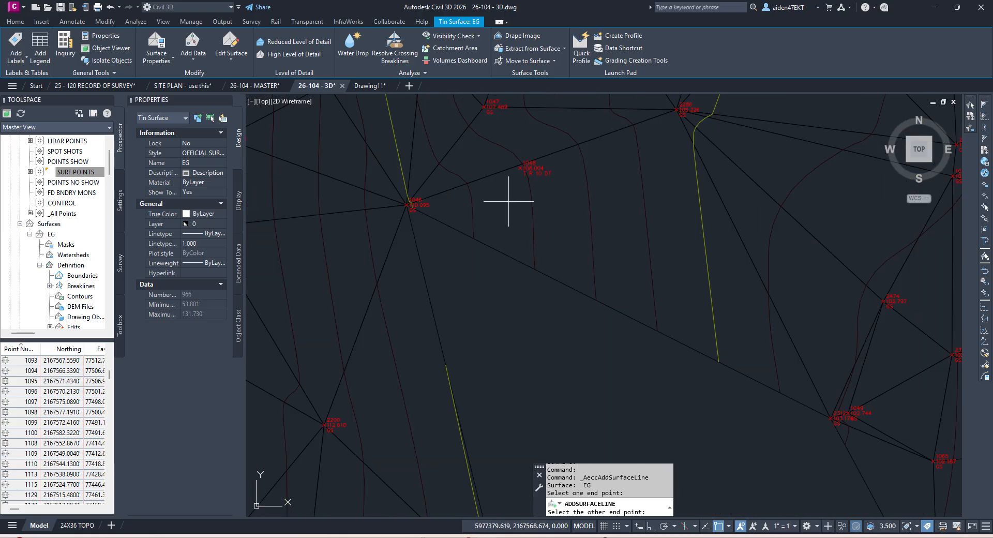
left_click(656, 124)
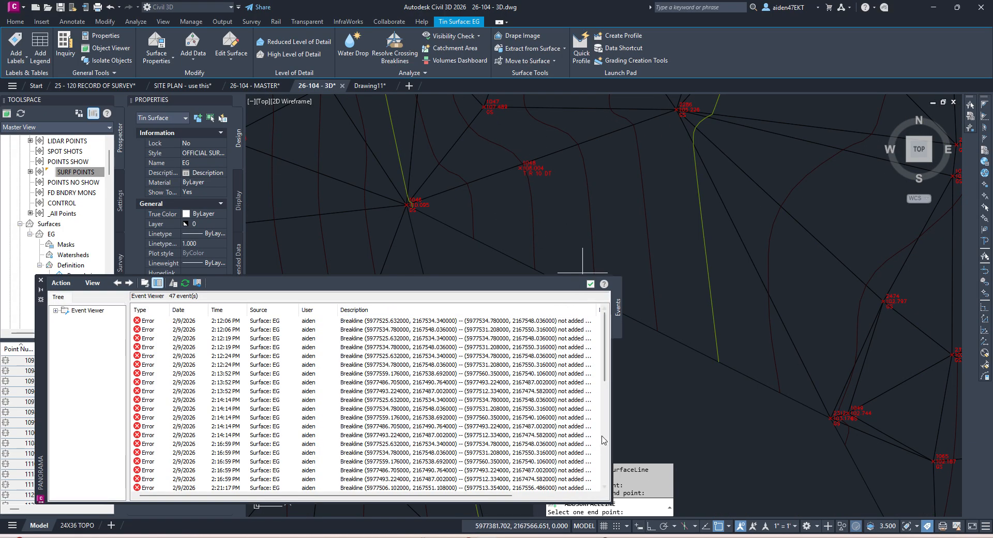
left_click_drag(605, 369, 602, 486)
left_click(360, 480)
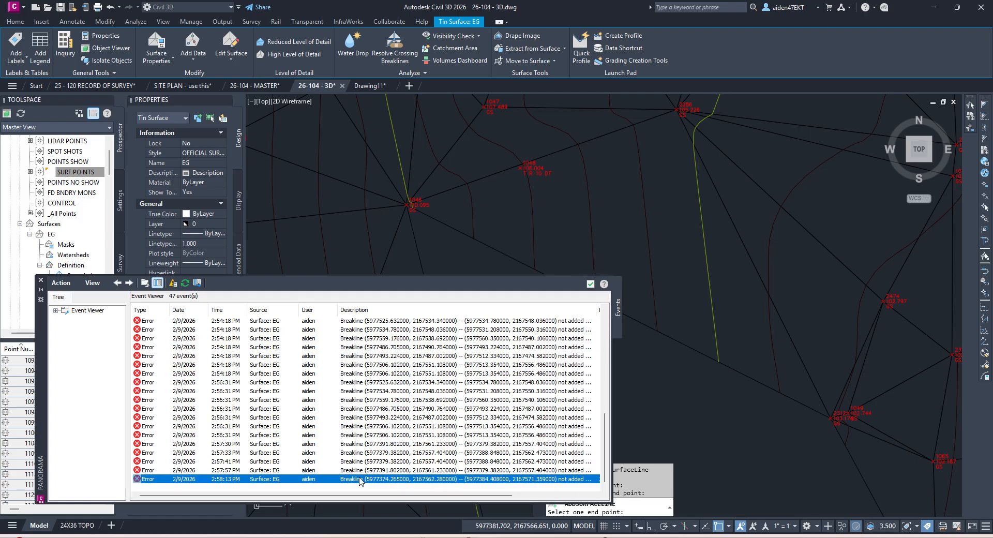
left_click_drag(369, 495, 449, 495)
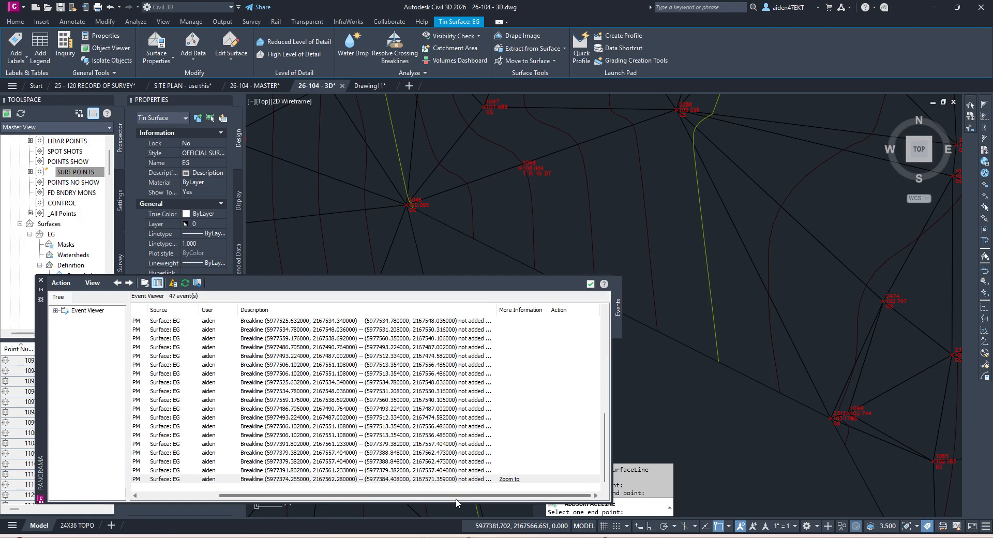
left_click(509, 480)
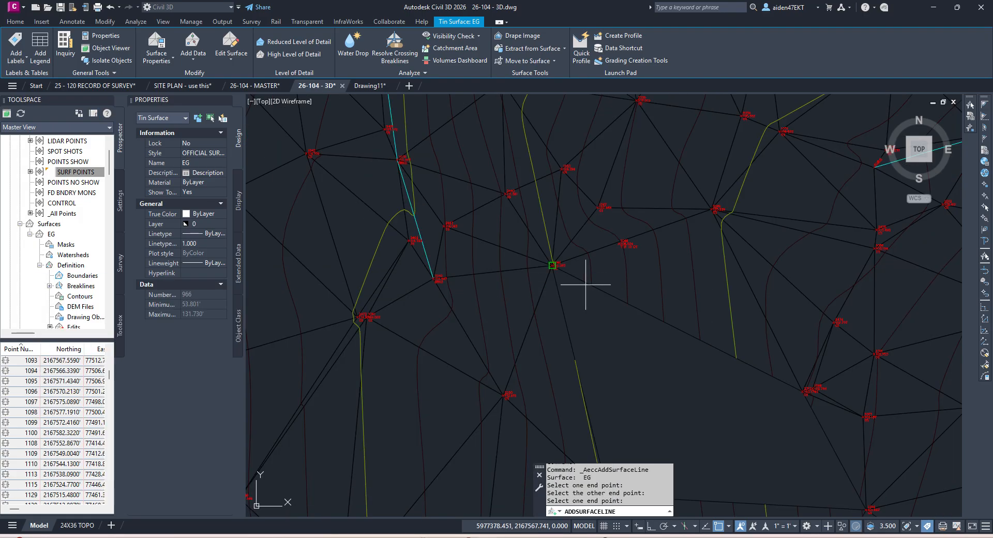
key("Escape")
key("Escape")
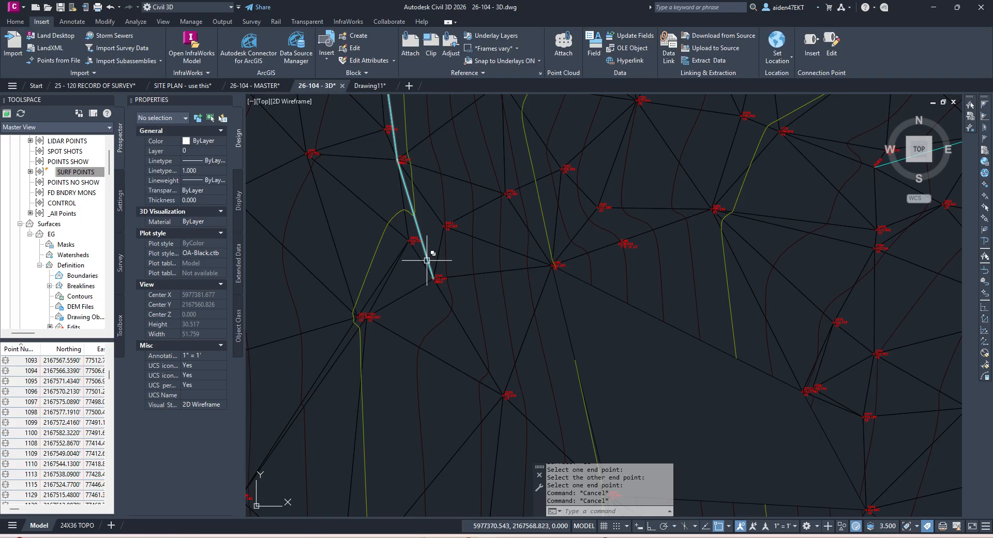
Step: Erase the problem breakline polyline and regenerate the drawing
left_click(427, 260)
key("Delete")
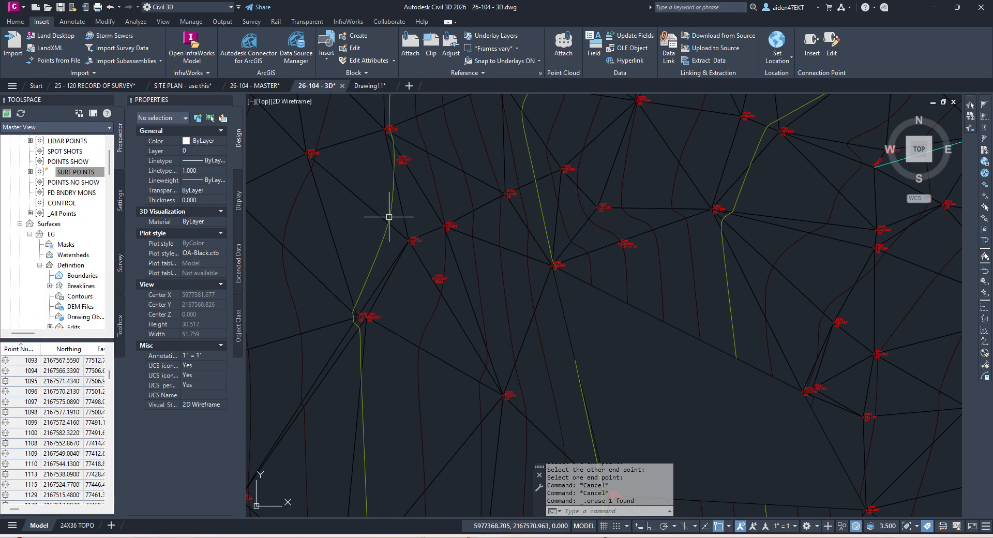
type("RE")
key("Return")
scroll(483, 264, "down", 3)
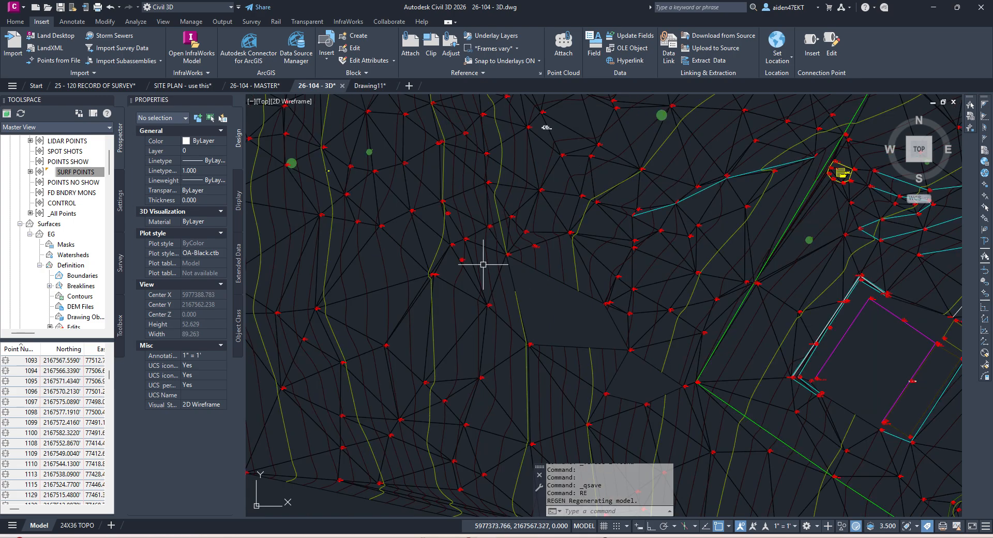
Step: Add two more EG surface lines to close the remaining gap
left_click(520, 292)
key("Escape")
scroll(508, 282, "up", 8)
left_click(519, 275)
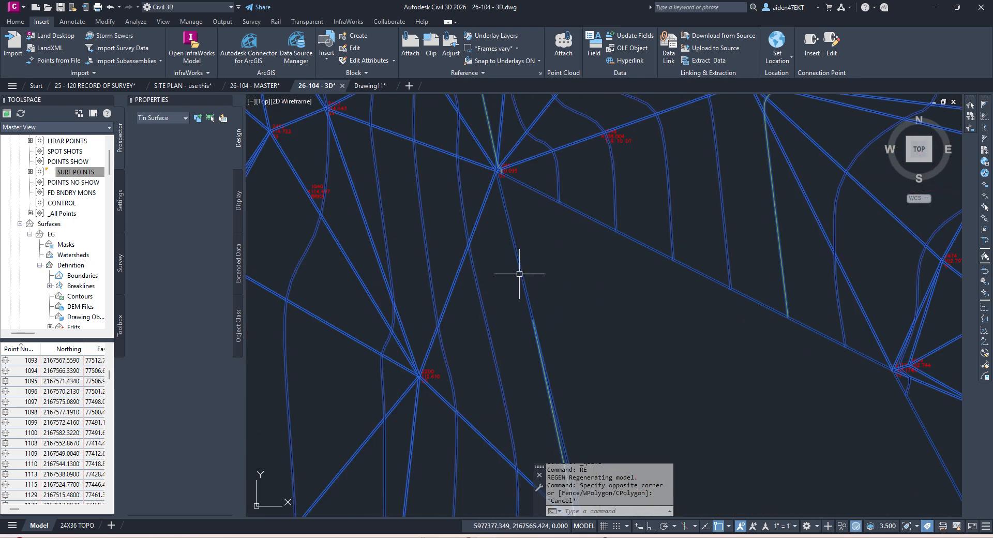
scroll(519, 274, "down", 8)
left_click(231, 54)
left_click(239, 76)
scroll(530, 269, "up", 6)
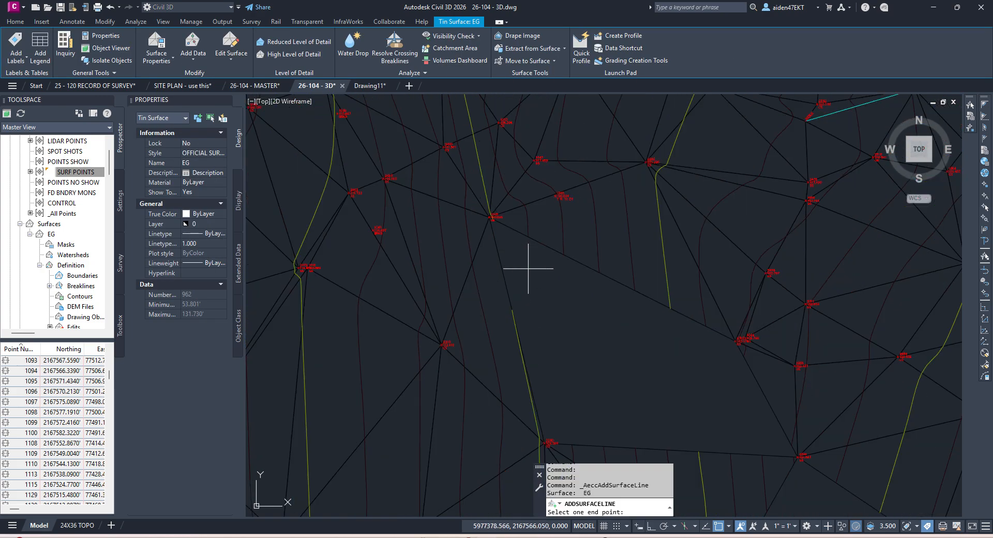
scroll(464, 226, "down", 5)
scroll(588, 332, "up", 5)
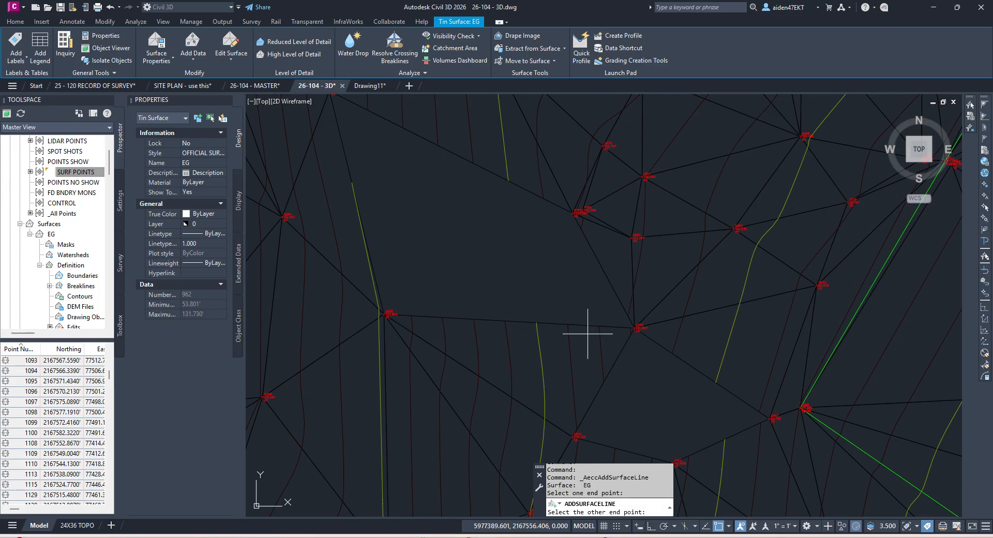
left_click(640, 356)
scroll(629, 349, "down", 4)
scroll(652, 389, "up", 2)
left_click(634, 428)
left_click(630, 337)
scroll(629, 331, "down", 4)
key("Escape")
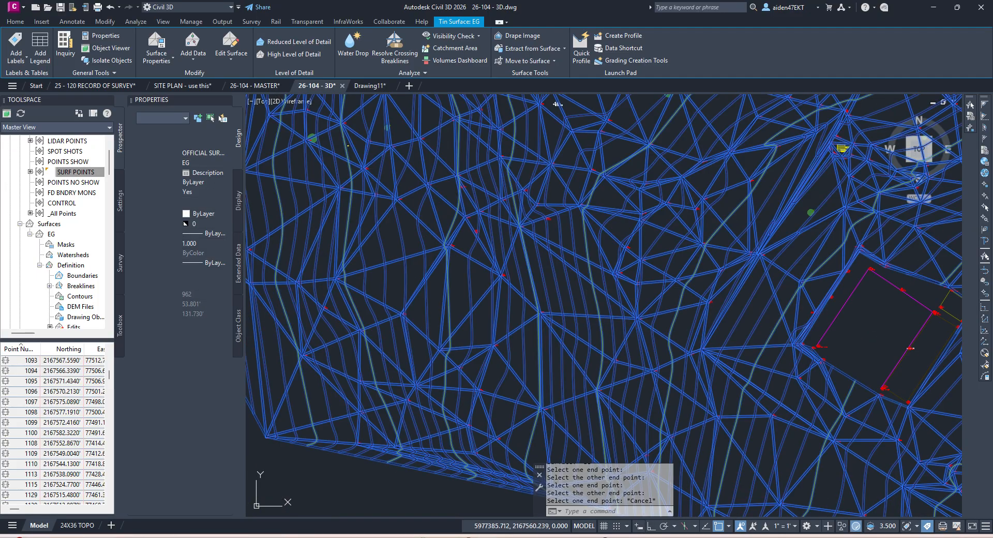
Step: Clear the surface selection and save the drawing
key("Escape")
key("ctrl+s")
scroll(667, 268, "up", 4)
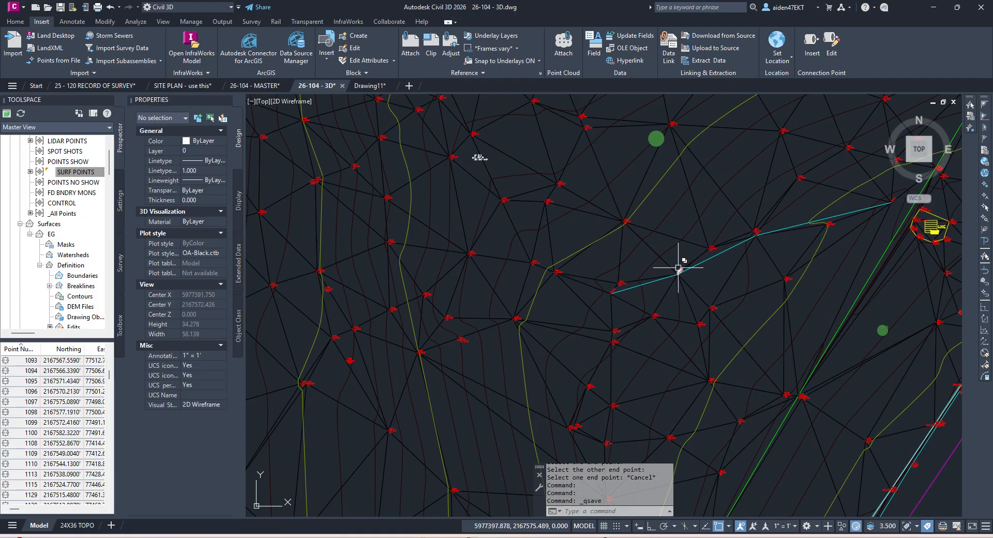
scroll(678, 267, "down", 4)
scroll(737, 248, "up", 6)
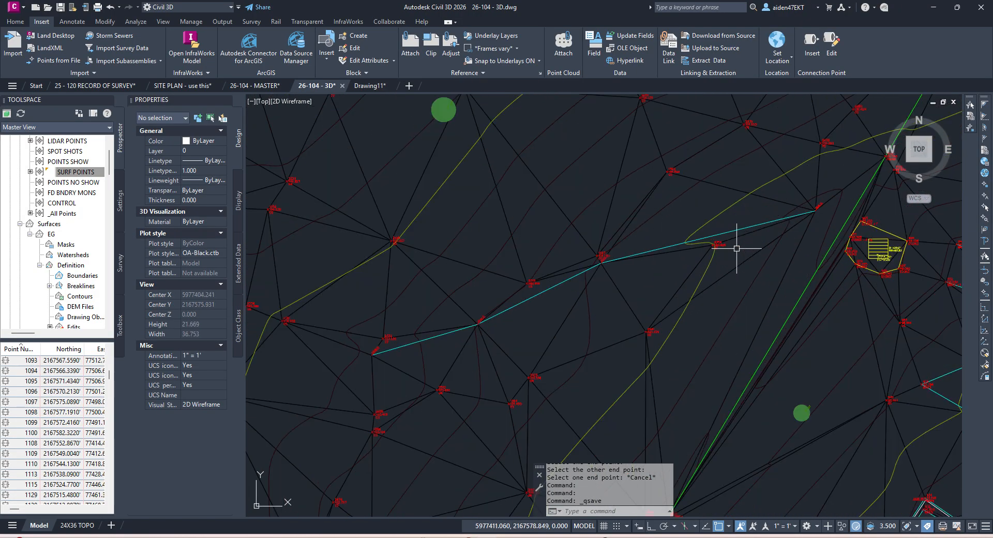
scroll(738, 250, "down", 2)
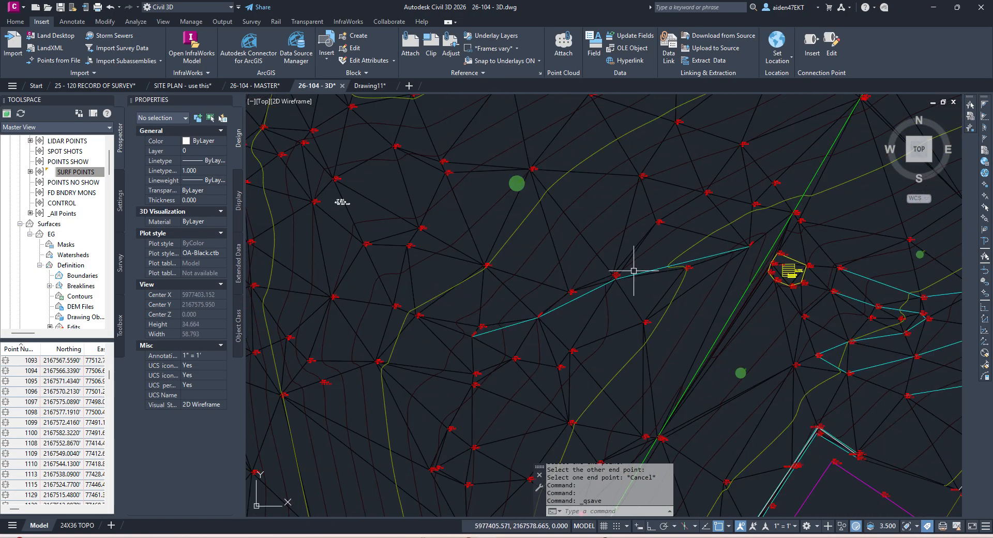
Step: Pan and zoom around points 1046–1048 and the whole site to inspect the triangulation
middle_click_drag(633, 273, 744, 235)
scroll(744, 234, "down", 4)
scroll(614, 273, "up", 6)
scroll(677, 303, "up", 6)
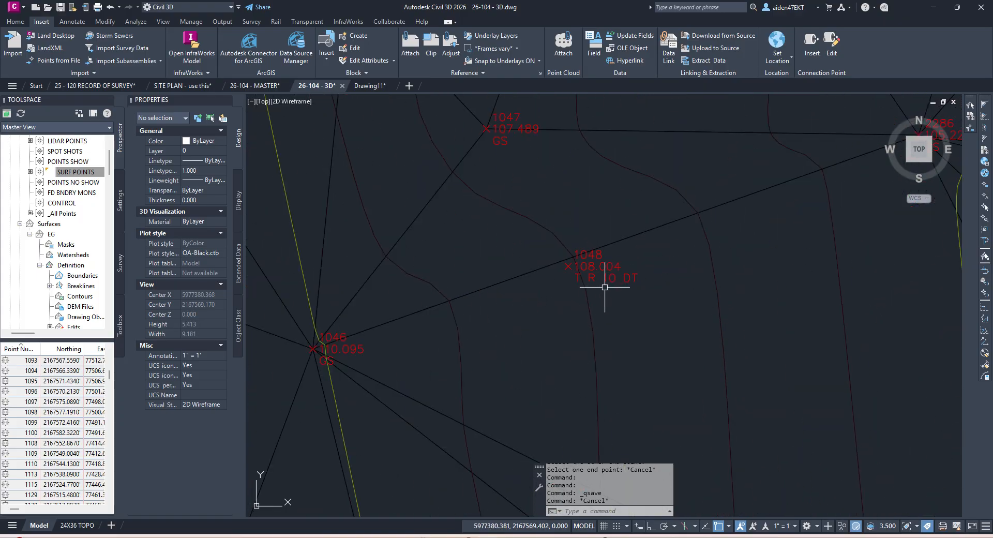
scroll(610, 277, "down", 10)
middle_click_drag(589, 230, 580, 290)
scroll(505, 371, "up", 4)
scroll(521, 344, "down", 10)
scroll(580, 290, "up", 6)
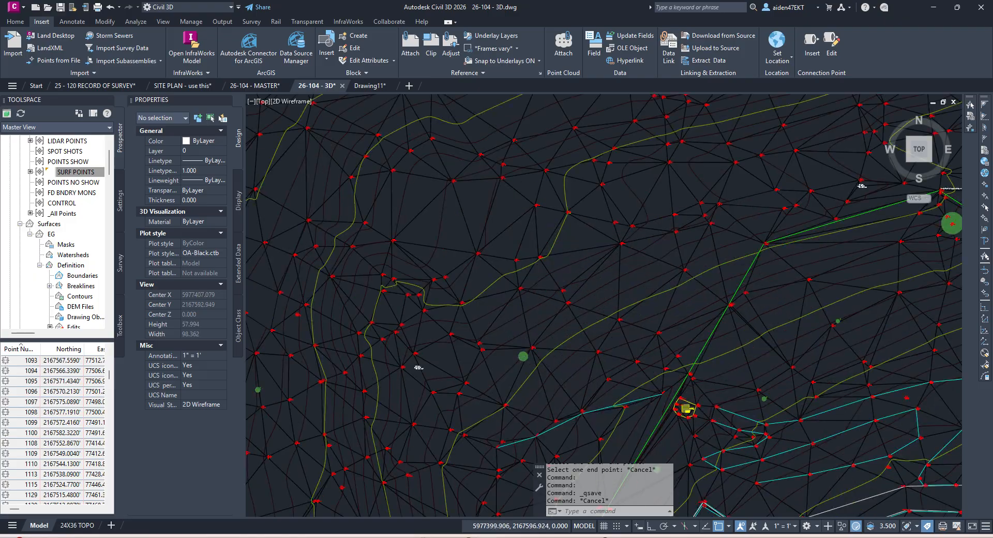
scroll(552, 276, "down", 4)
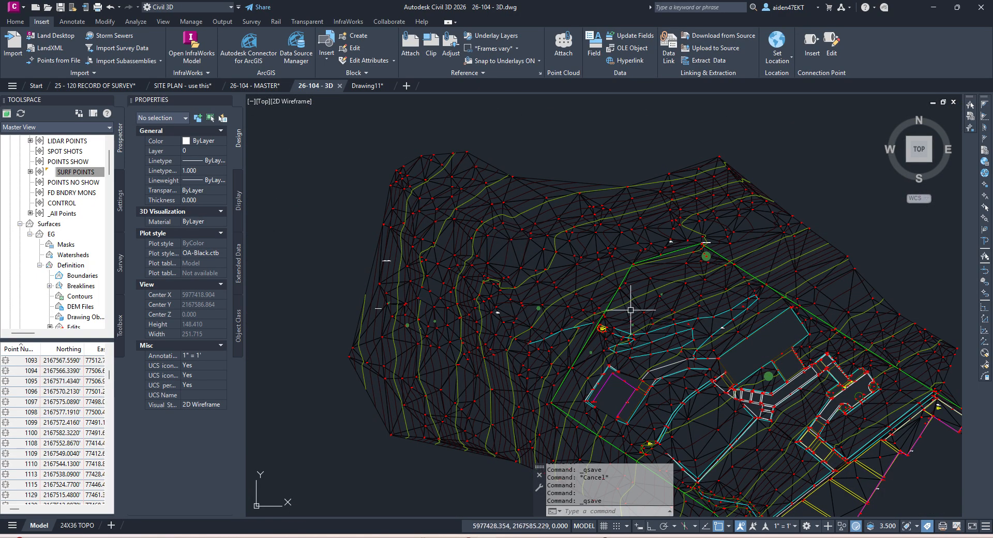
scroll(653, 264, "up", 4)
scroll(672, 256, "down", 2)
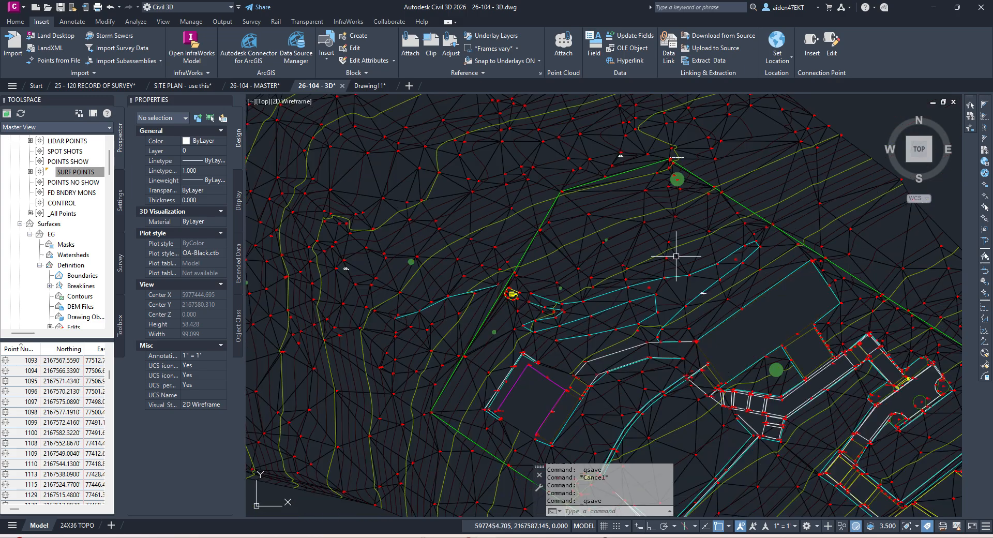
scroll(729, 272, "down", 4)
middle_click_drag(728, 273, 623, 183)
scroll(685, 348, "up", 6)
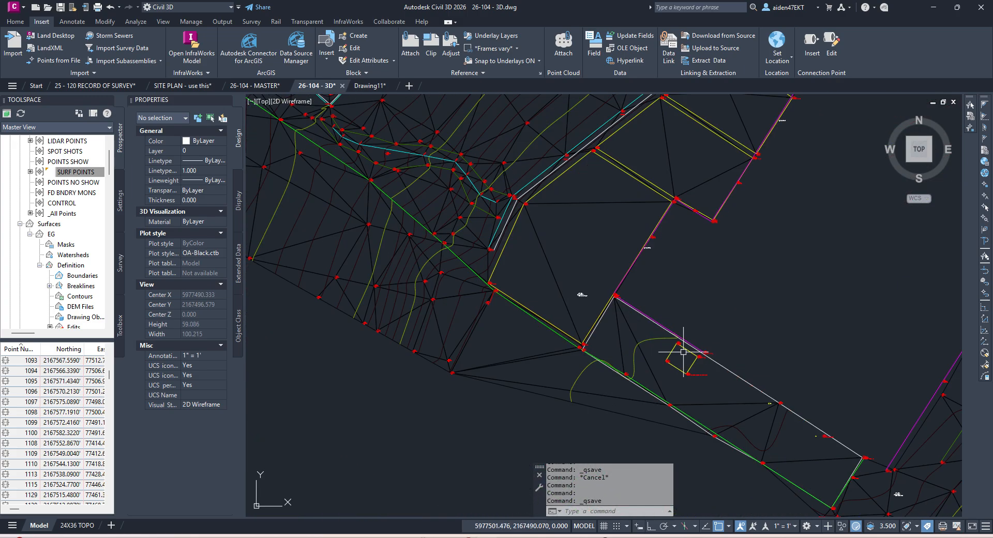
Step: Select and deselect the EG surface to check it, then save the 3D drawing
left_click(492, 377)
key("Escape")
left_click(526, 390)
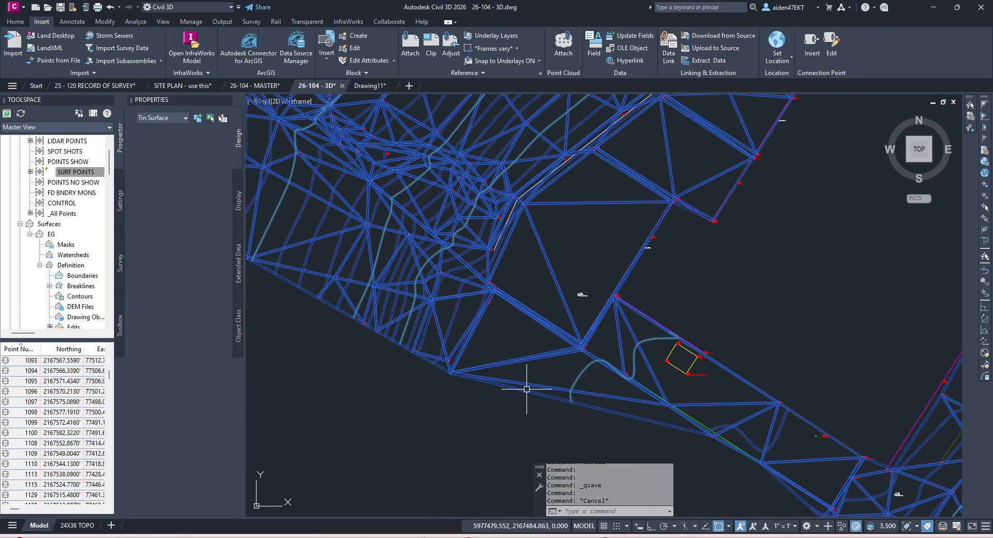
key("Escape")
scroll(533, 337, "up", 1)
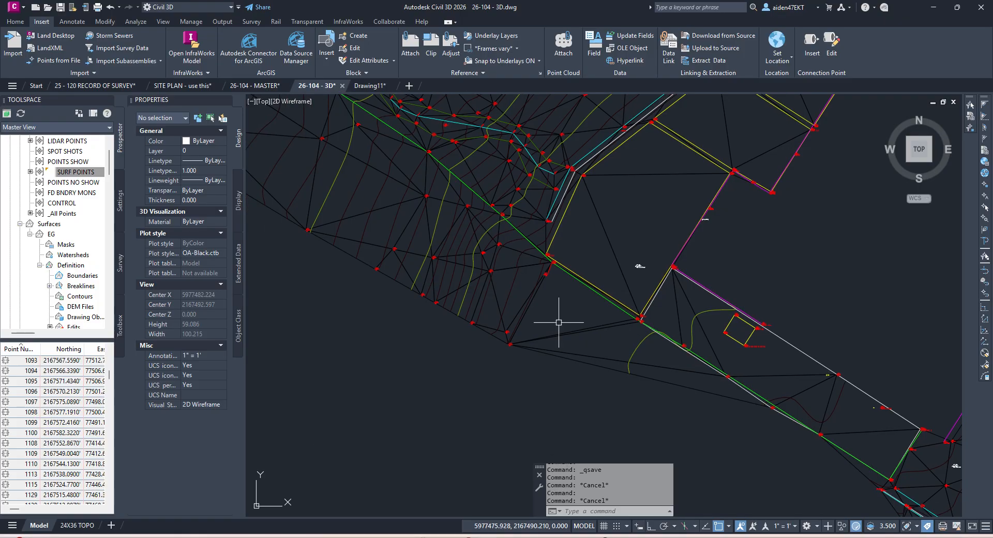
scroll(532, 300, "up", 1)
scroll(572, 224, "down", 6)
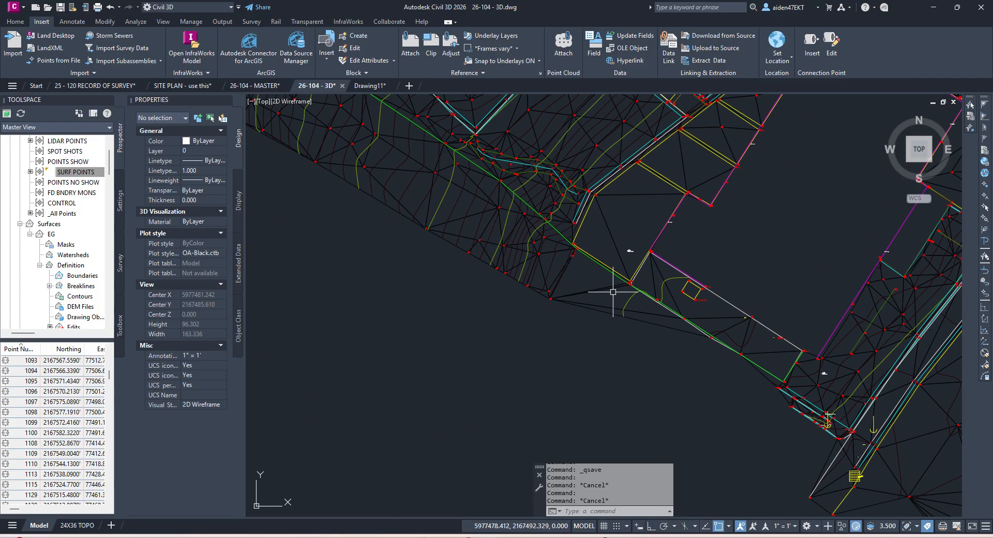
key("ctrl+s")
scroll(594, 278, "down", 4)
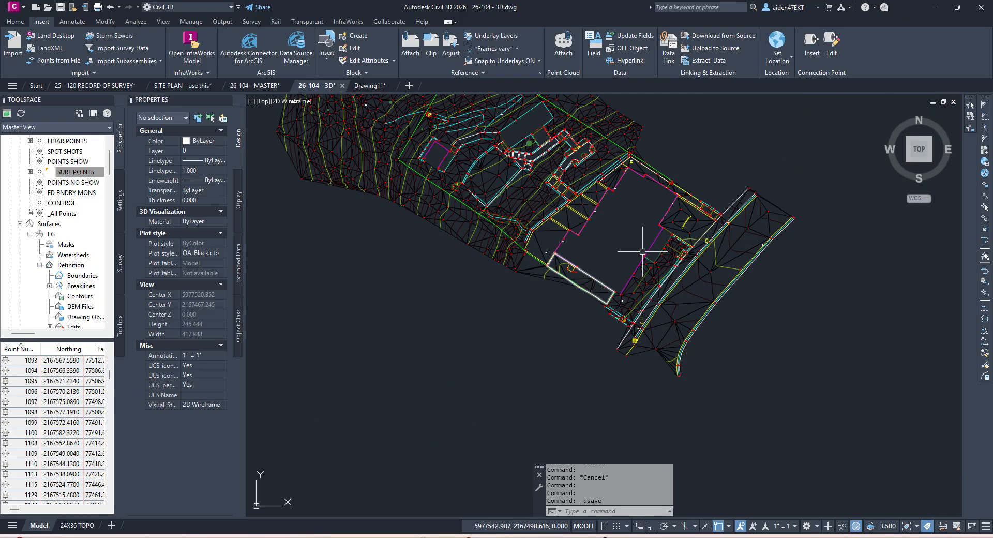
scroll(72, 260, "down", 10)
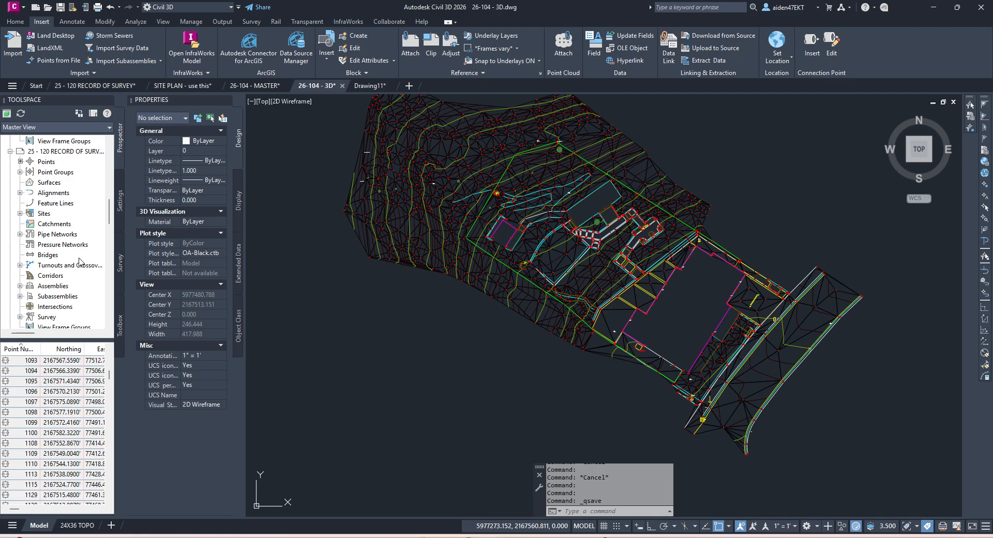
scroll(71, 260, "down", 2)
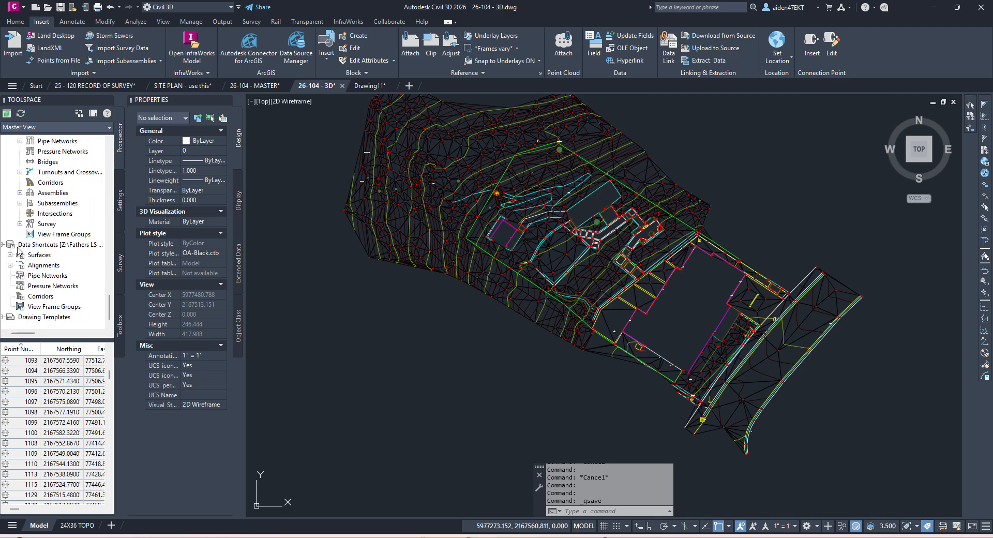
left_click_drag(25, 333, 23, 332)
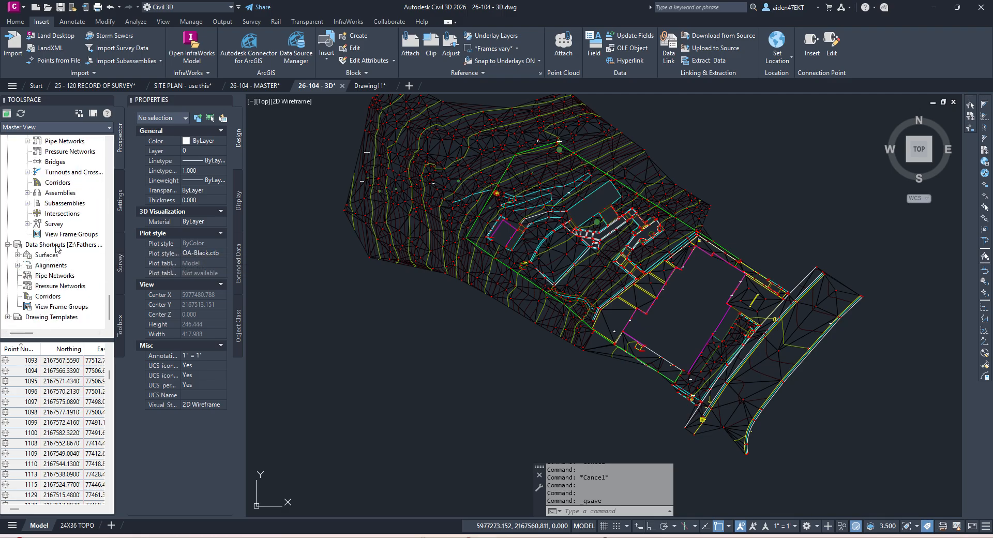
Step: Set the data shortcuts working folder to the 26-104 job's _DATA REF folder
right_click(57, 246)
left_click(98, 288)
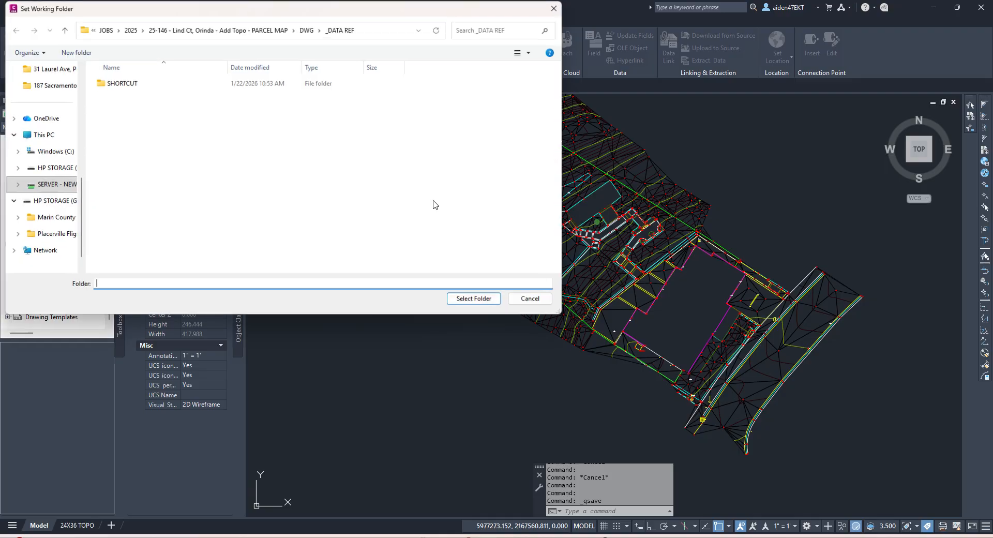
scroll(58, 99, "up", 3)
left_click(39, 135)
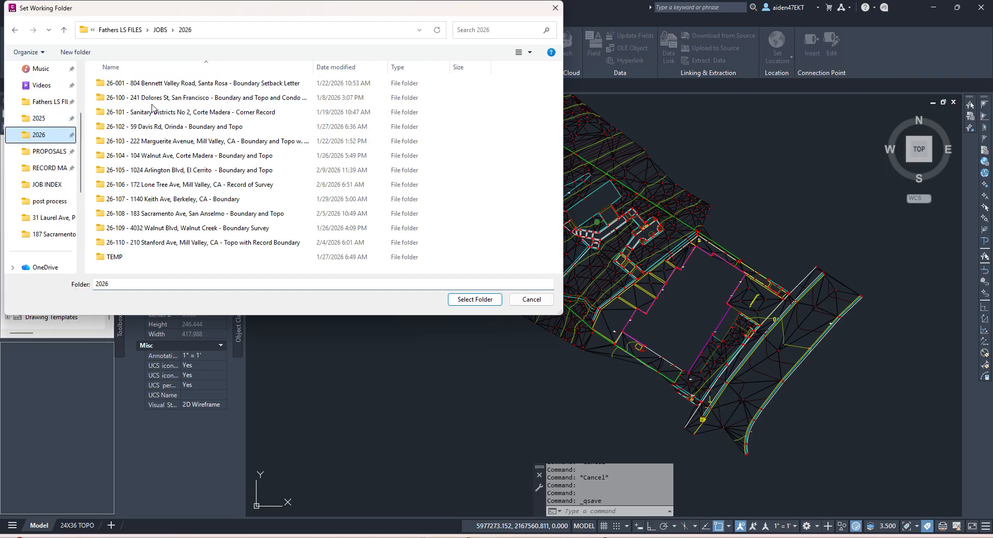
double_click(136, 155)
double_click(131, 140)
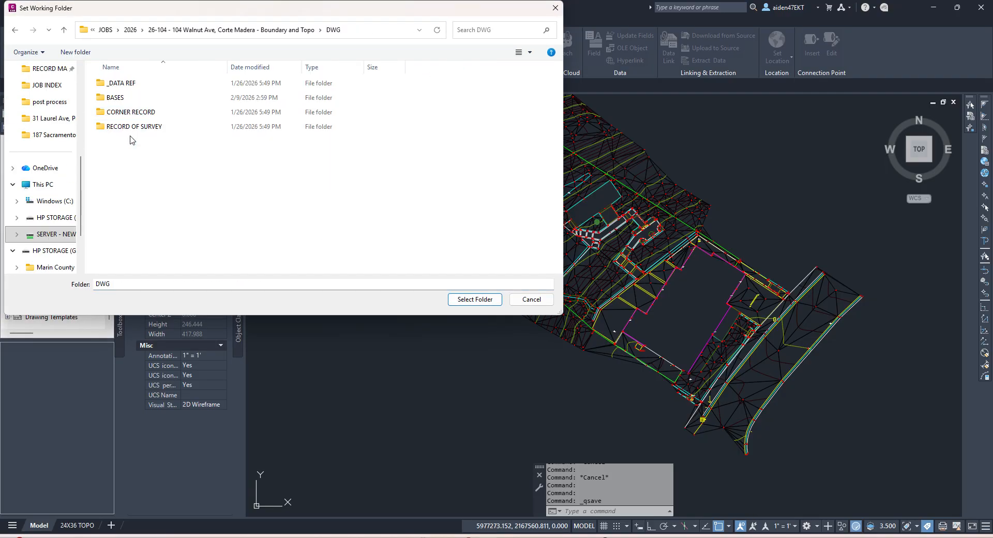
double_click(129, 86)
left_click(479, 303)
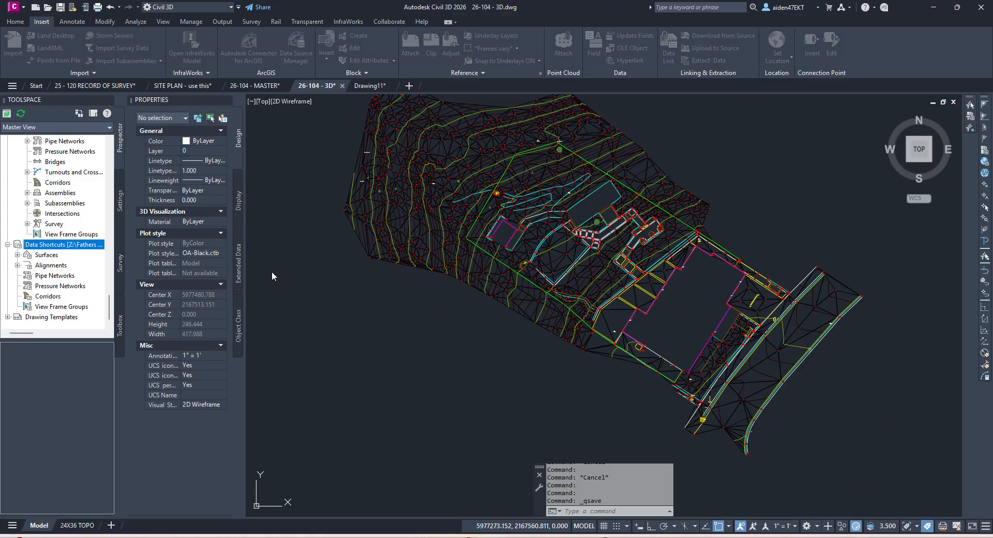
Step: Create a new data shortcuts project folder named SHORTCUT
right_click(46, 246)
left_click(103, 265)
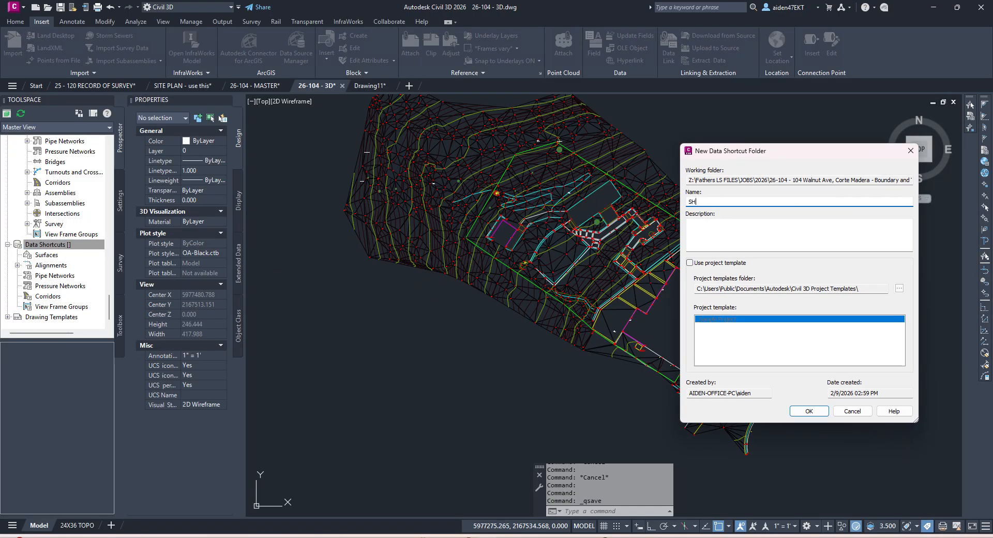
type("SHORTCU")
key("Return")
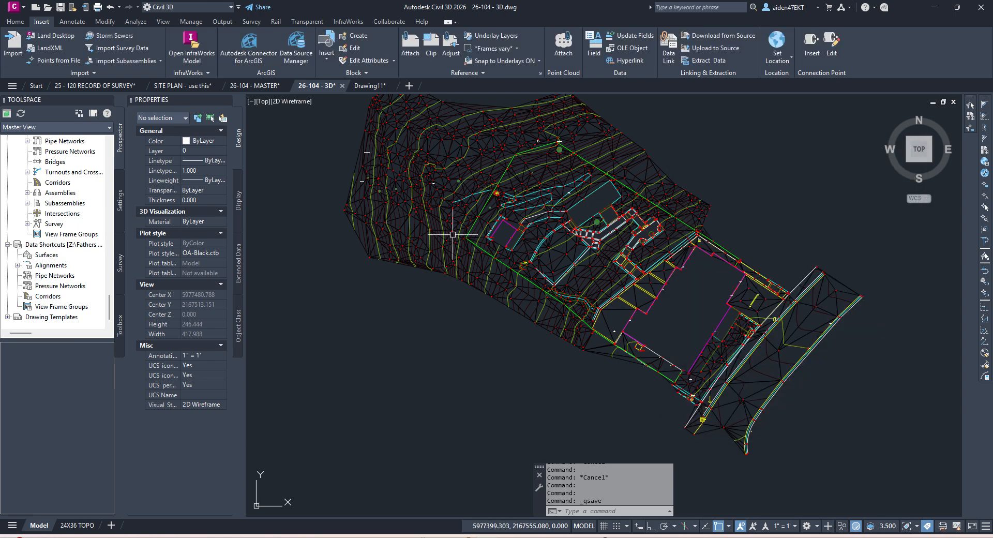
Step: Create a data shortcut for the EG surface and switch to the MASTER drawing
right_click(53, 248)
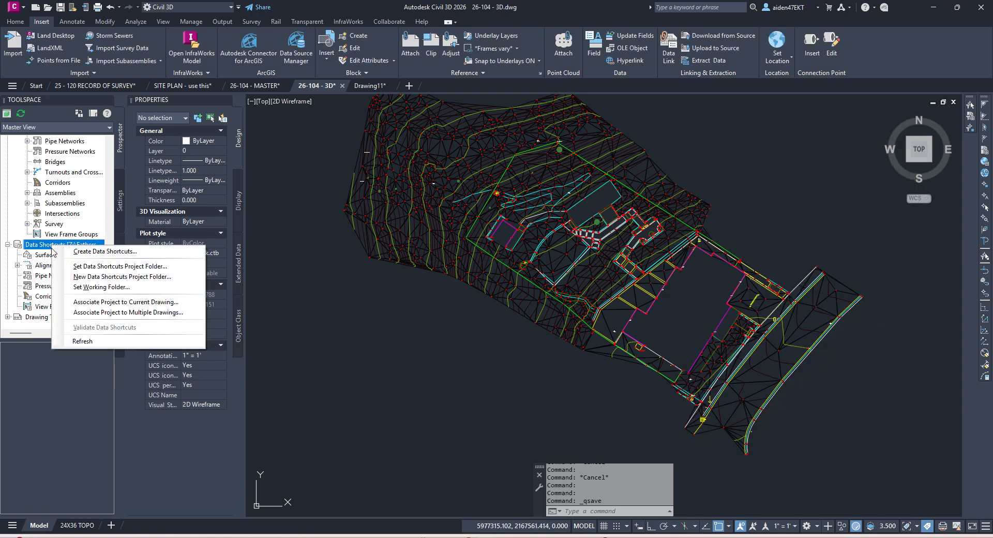
left_click(85, 253)
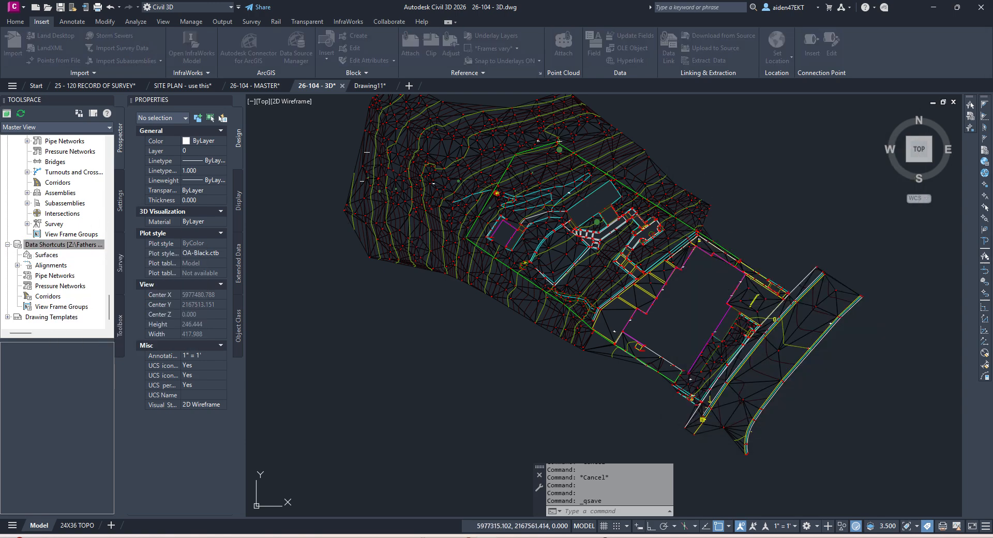
left_click(693, 269)
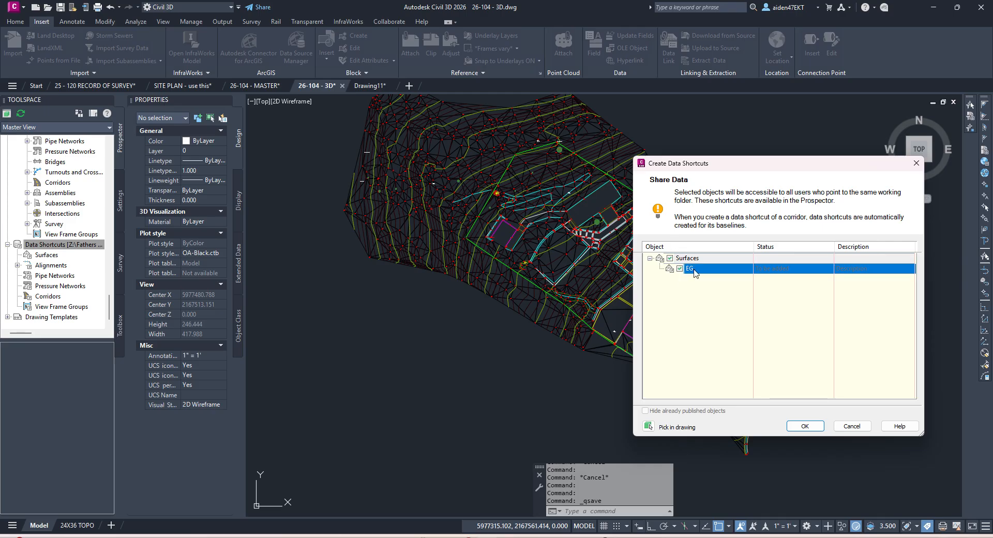
left_click(805, 426)
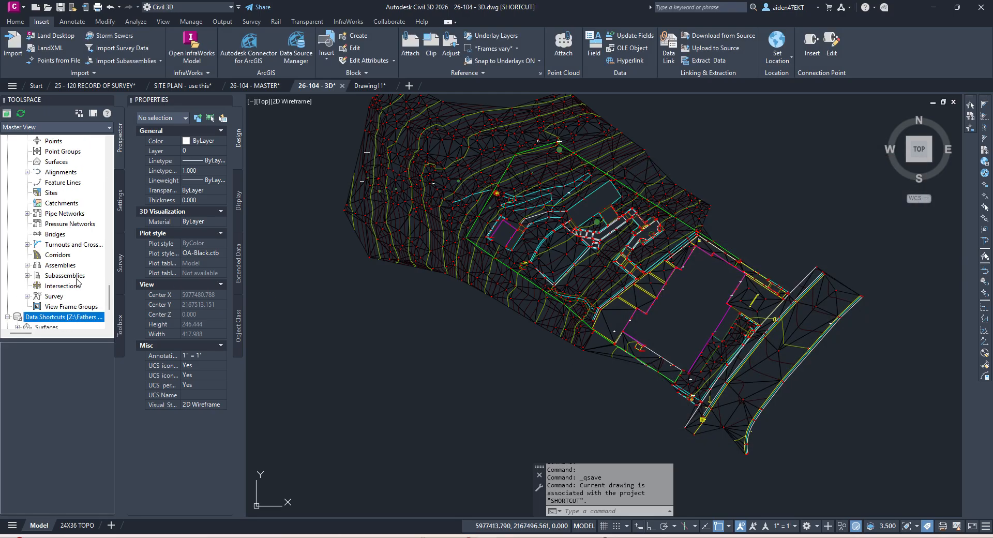
left_click(257, 88)
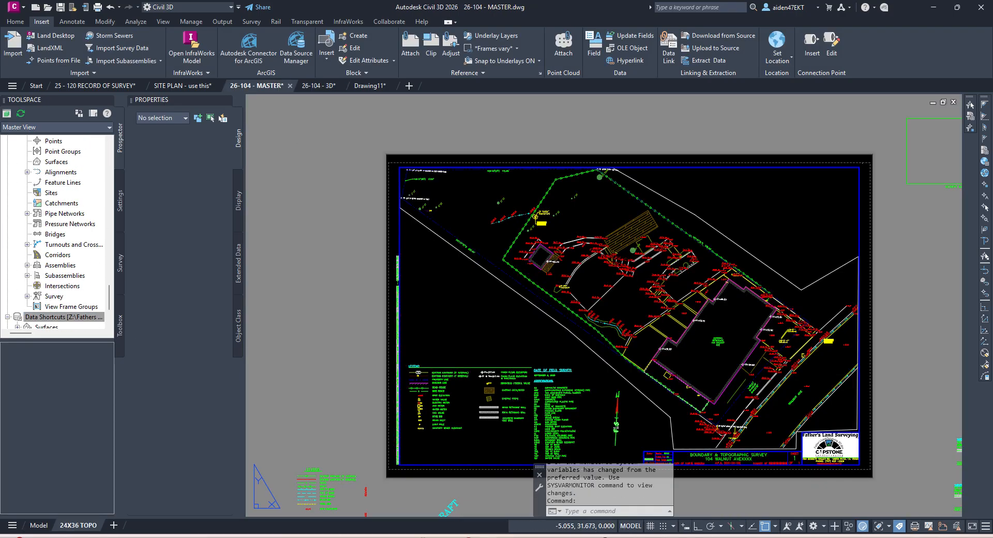
Step: In model space, create a reference to the EG surface shortcut using the OFFICIAL SURFACE style
left_click(38, 525)
scroll(432, 413, "down", 3)
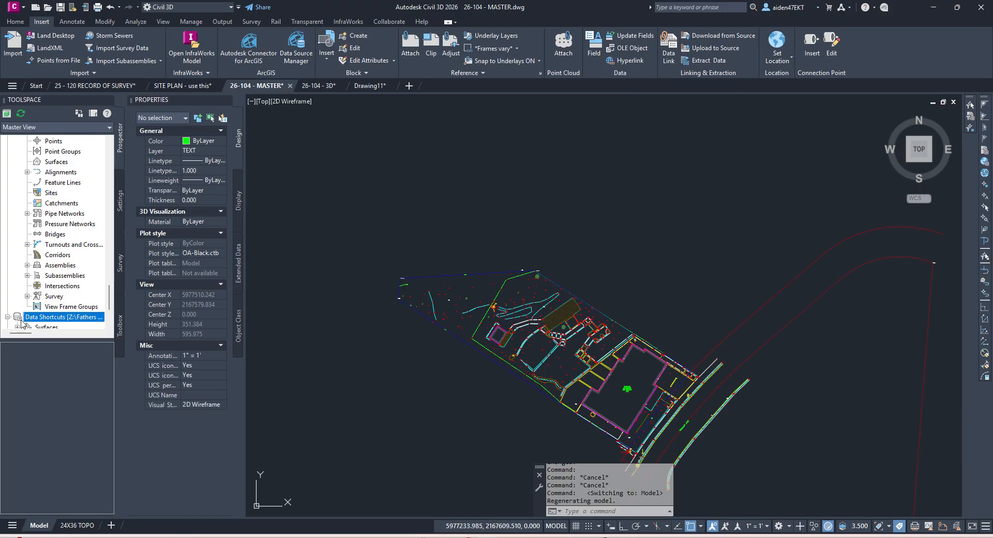
scroll(22, 321, "down", 1)
right_click(48, 306)
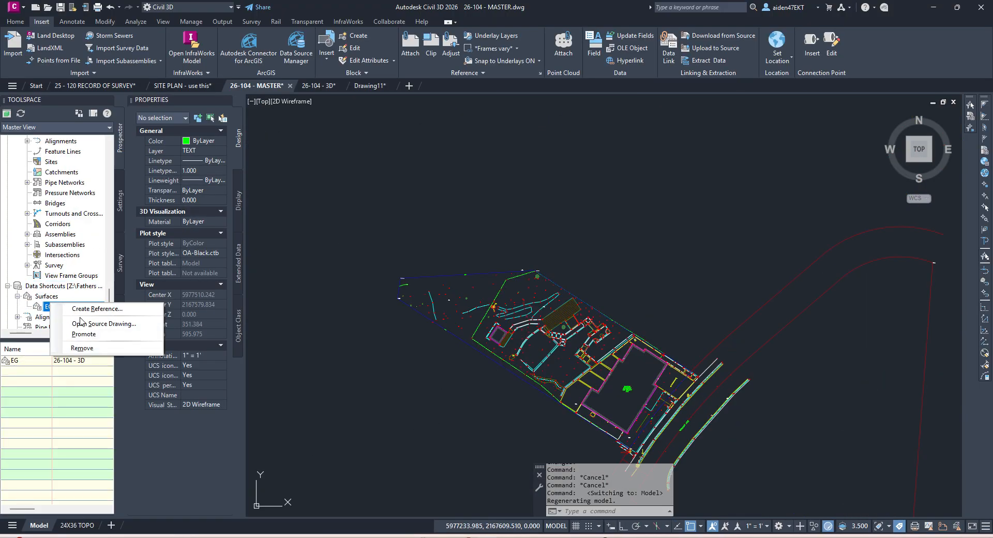
left_click(109, 309)
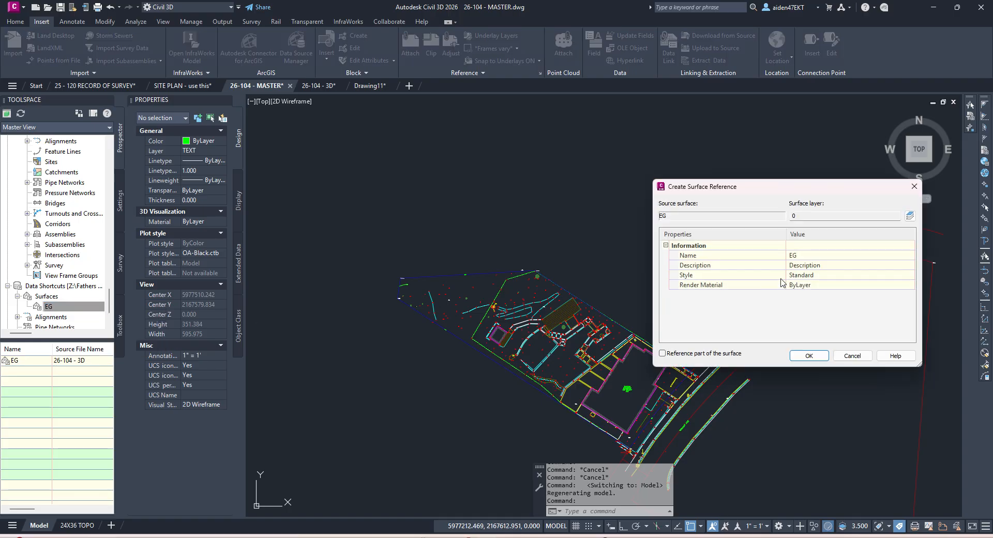
left_click(910, 275)
left_click(745, 299)
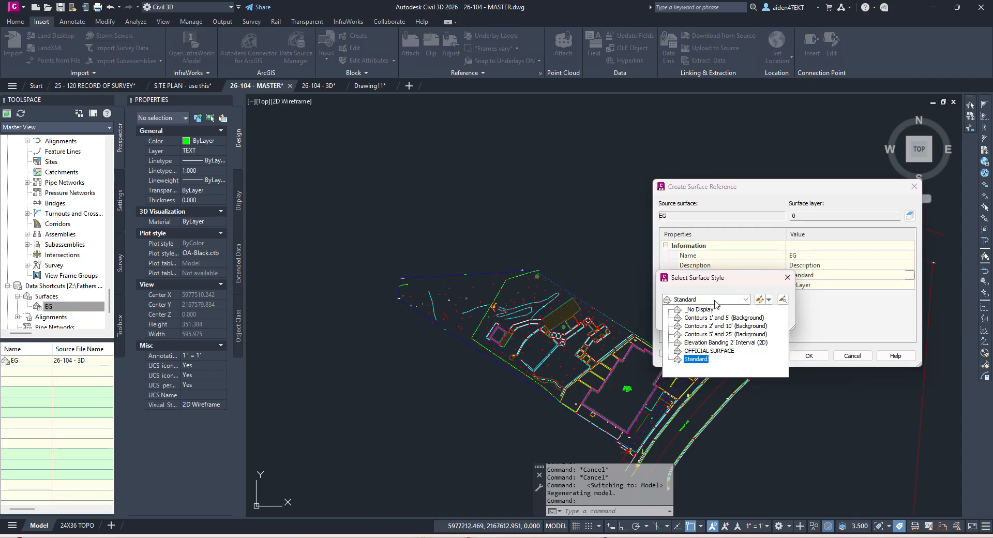
left_click(732, 348)
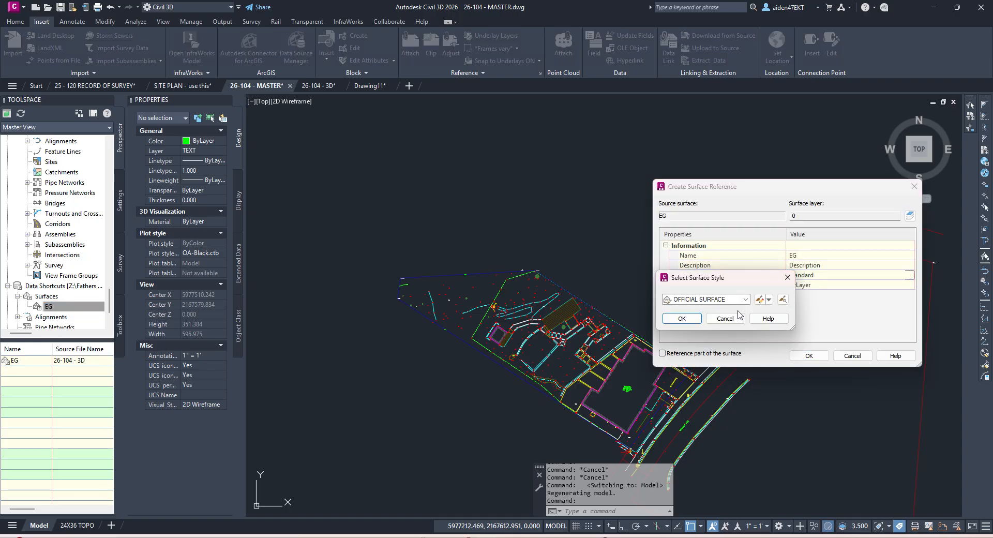
left_click(681, 318)
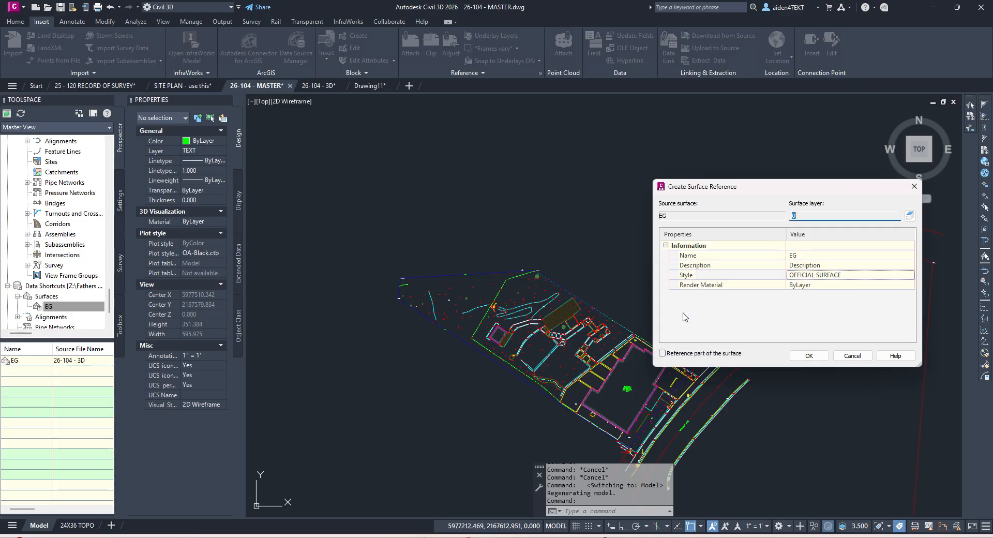
left_click(805, 355)
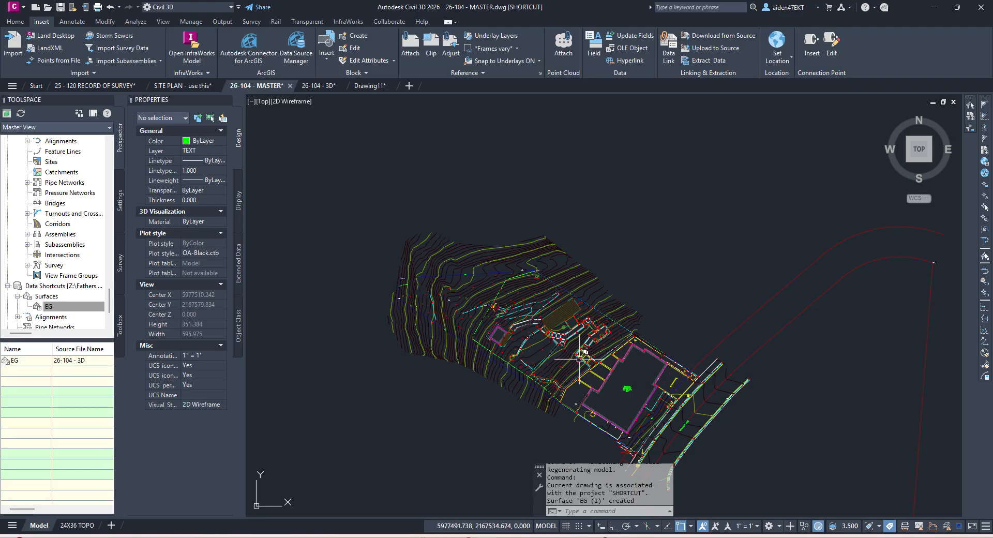
Step: Pan across the new EG (1) contours and select the surface
middle_click_drag(594, 386, 618, 348)
scroll(625, 384, "down", 2)
scroll(712, 378, "up", 6)
middle_click_drag(504, 330, 718, 386)
scroll(718, 385, "down", 4)
scroll(595, 360, "up", 5)
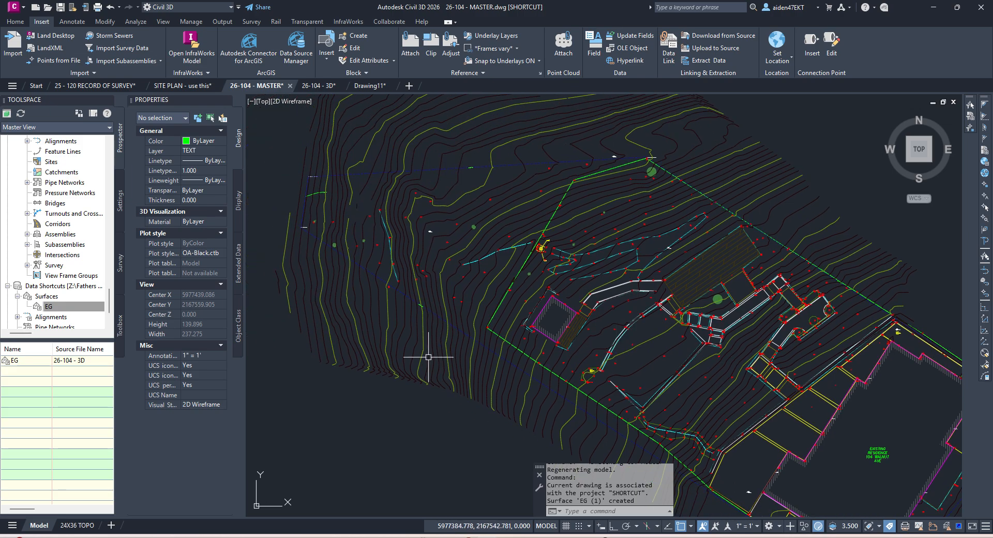
scroll(390, 285, "up", 6)
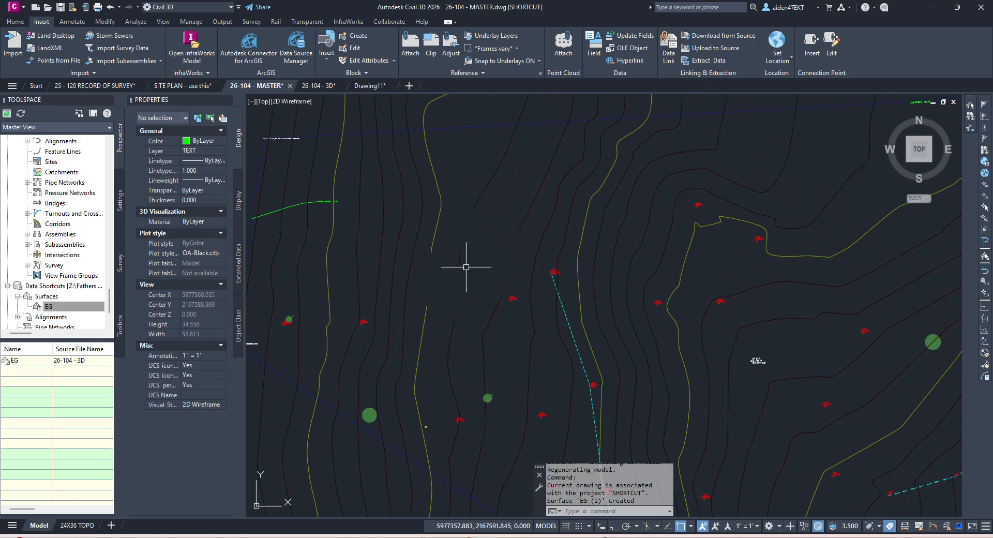
left_click(457, 260)
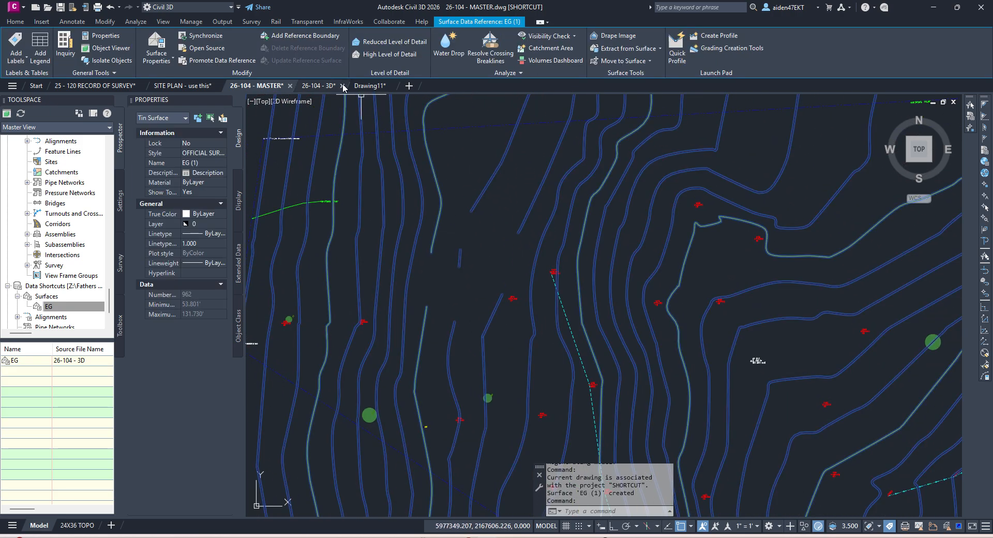
Step: Close Drawing11 without saving, then select the EG TIN surface in 26-104 - 3D
left_click(392, 86)
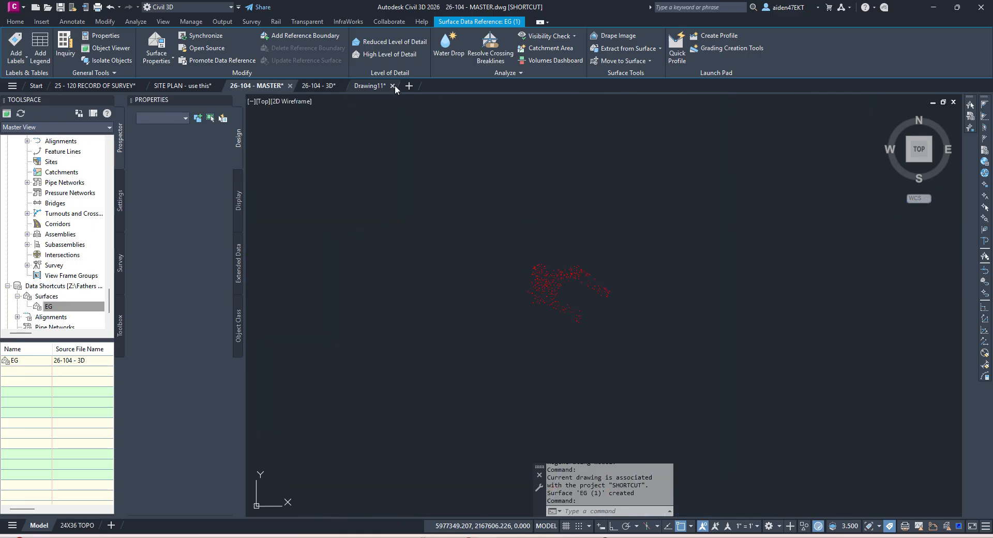
left_click(499, 293)
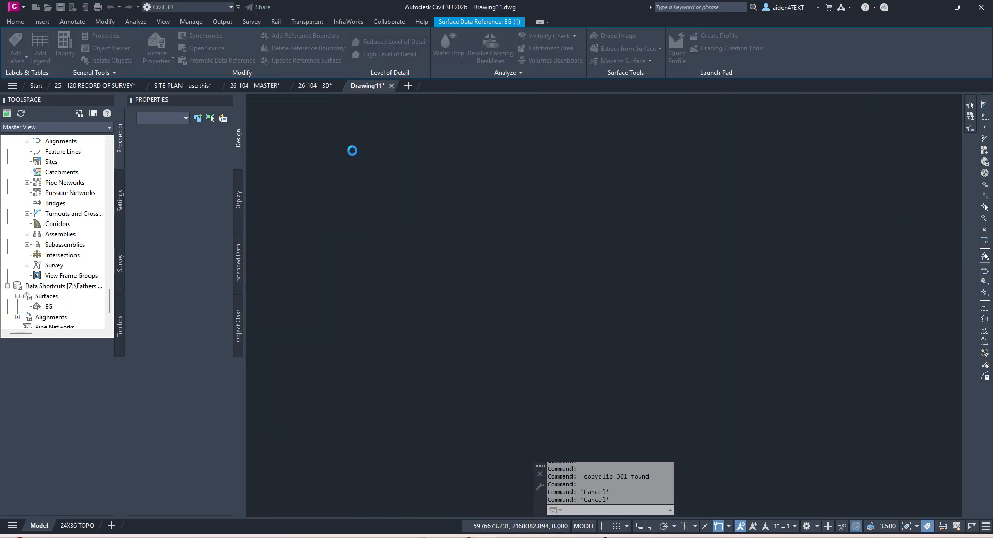
left_click(319, 85)
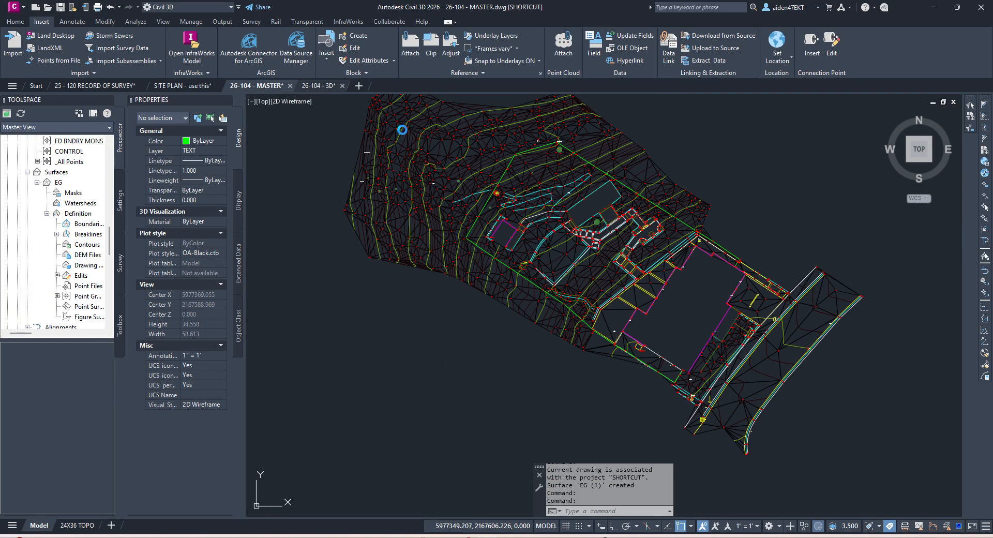
scroll(383, 156, "up", 5)
scroll(393, 300, "up", 3)
left_click(377, 290)
Step: Attempt to add a line to the EG surface and dismiss the breakline error list
left_click(231, 54)
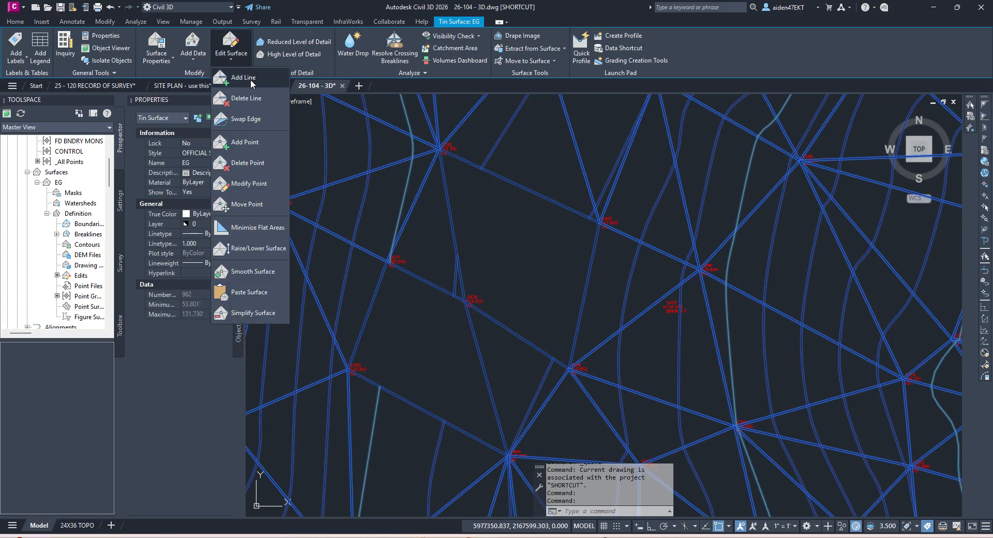
left_click(252, 83)
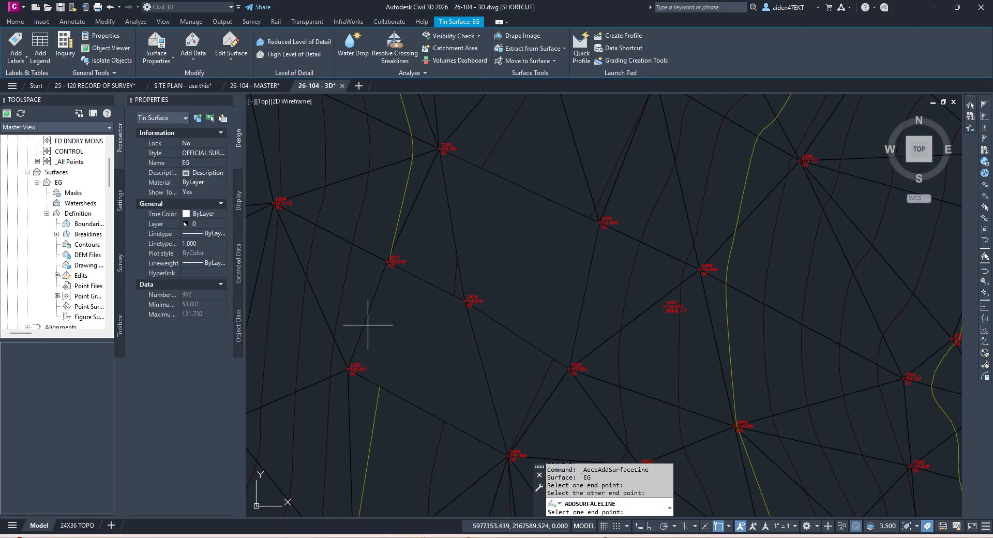
left_click(465, 301)
key("Escape")
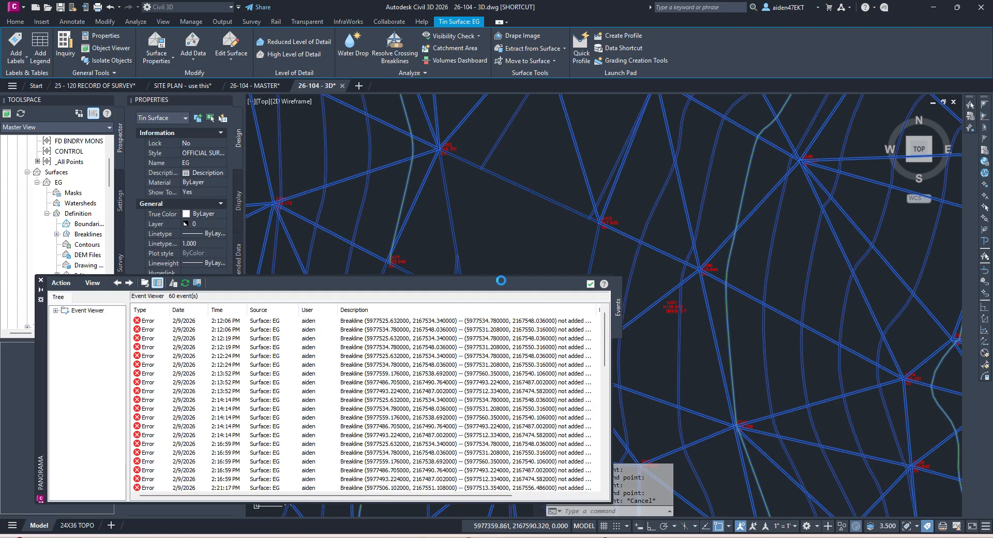
left_click(590, 284)
scroll(517, 281, "down", 5)
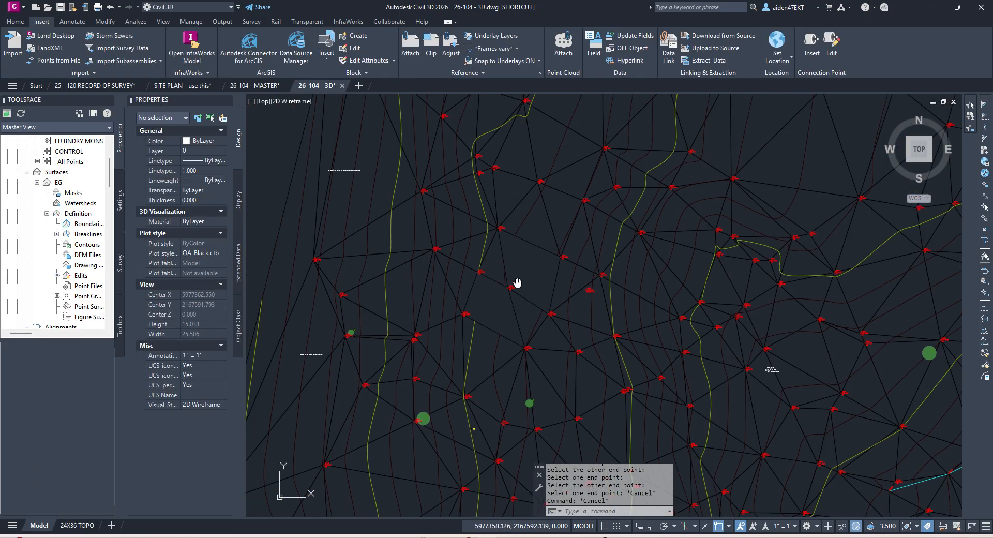
scroll(548, 308, "up", 5)
Step: Retry Add Line on the EG TIN, then run Resolve Crossing Breaklines for the whole surface
left_click(507, 281)
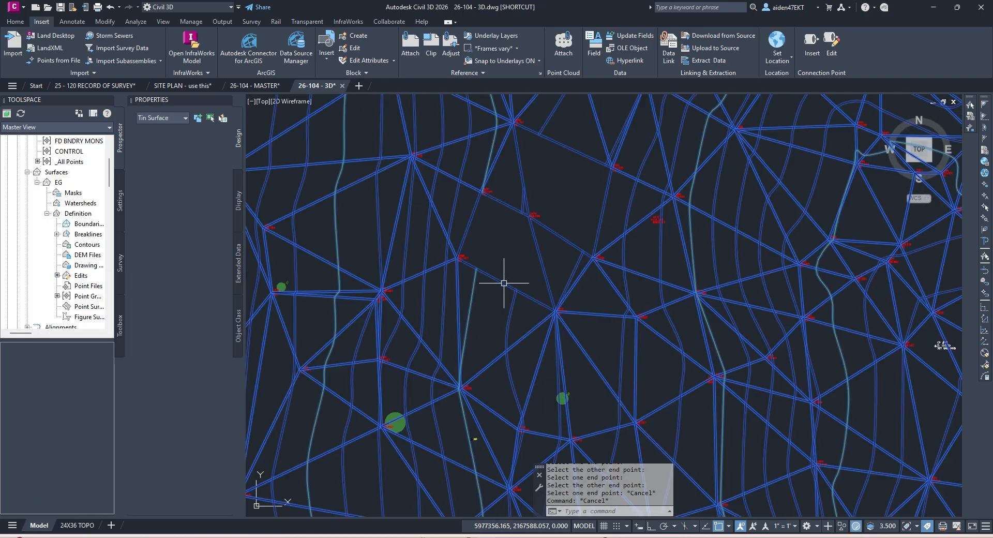
left_click(231, 52)
left_click(248, 77)
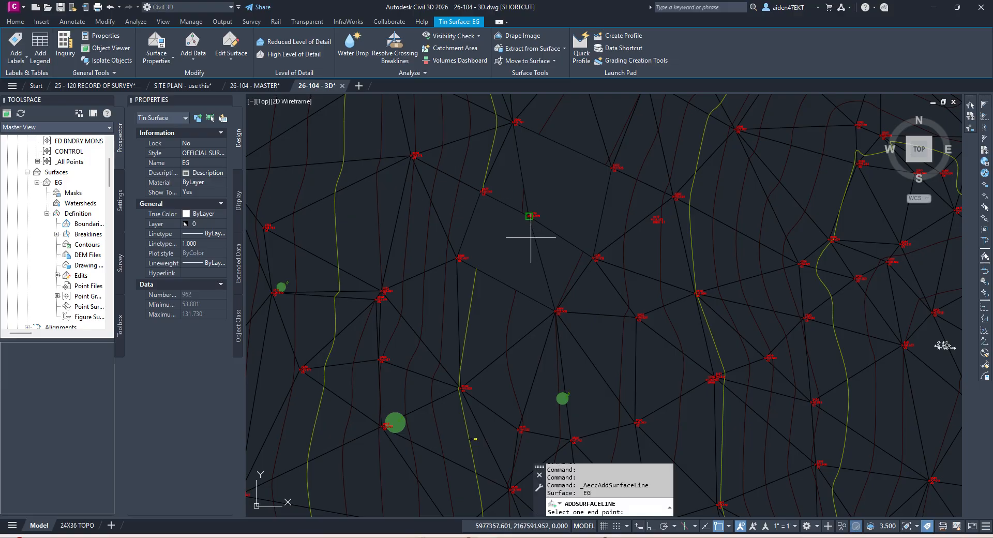
key("Escape")
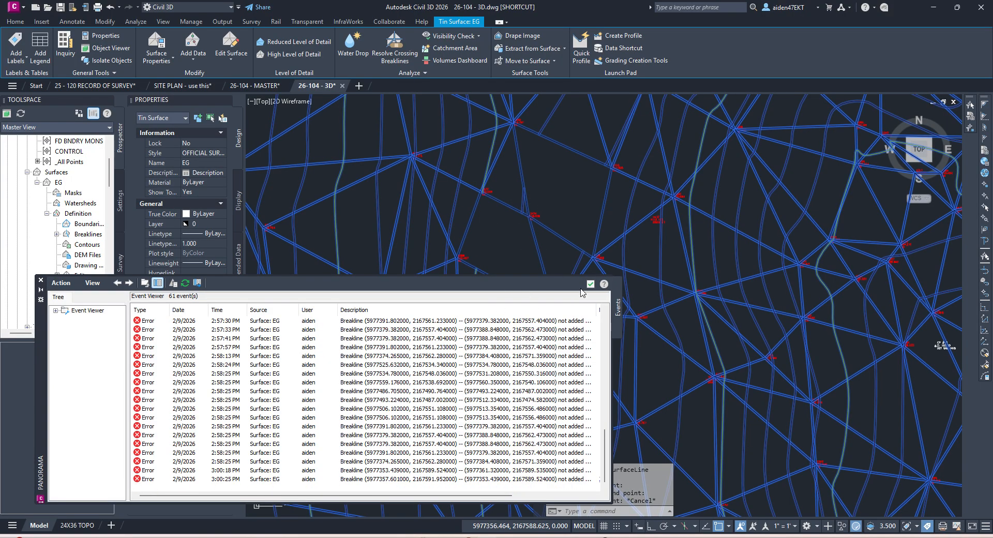
left_click(589, 285)
left_click(396, 47)
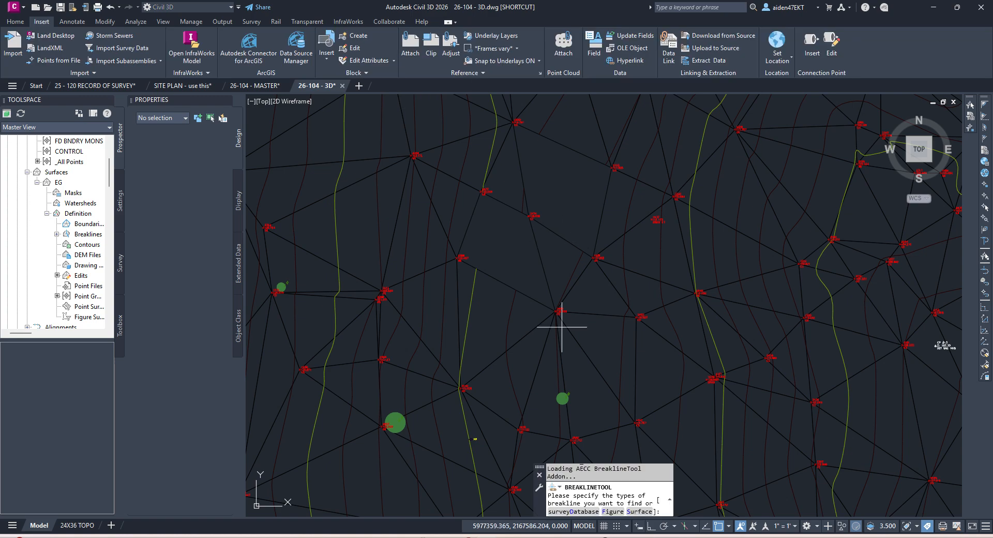
left_click(631, 513)
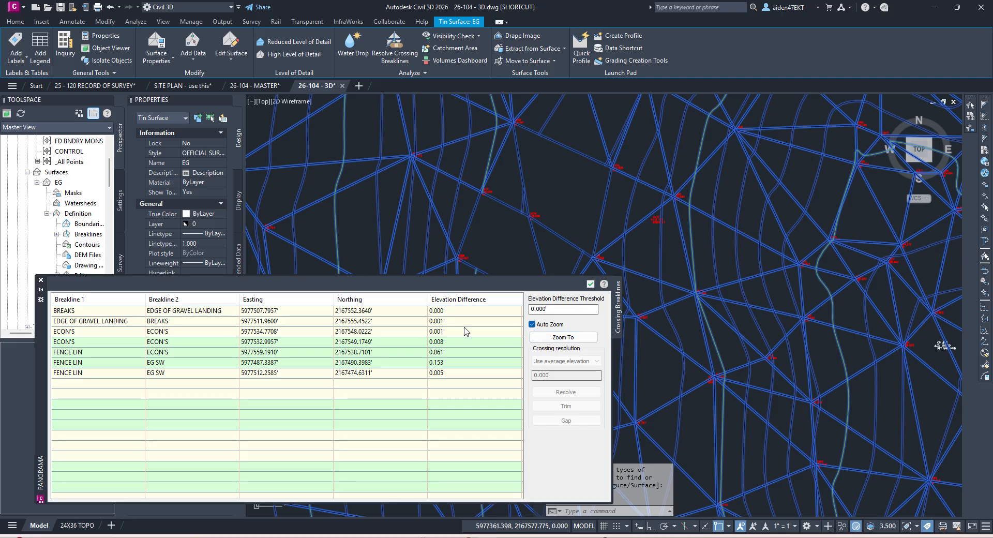
Step: Resolve the BREAKS and ECON'S crossing breaklines at average elevation
left_click(427, 322)
left_click(427, 311)
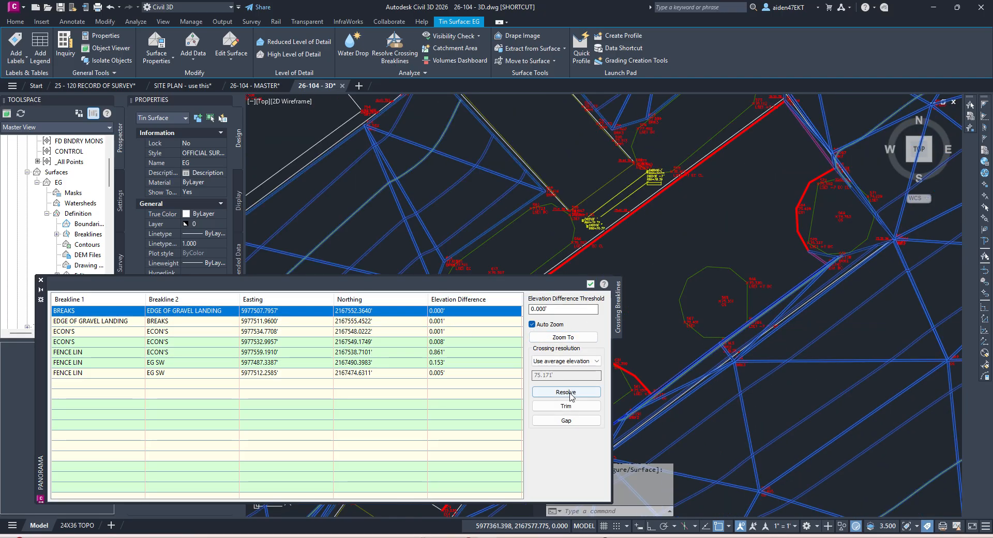
left_click(569, 393)
left_click(479, 313)
left_click(564, 391)
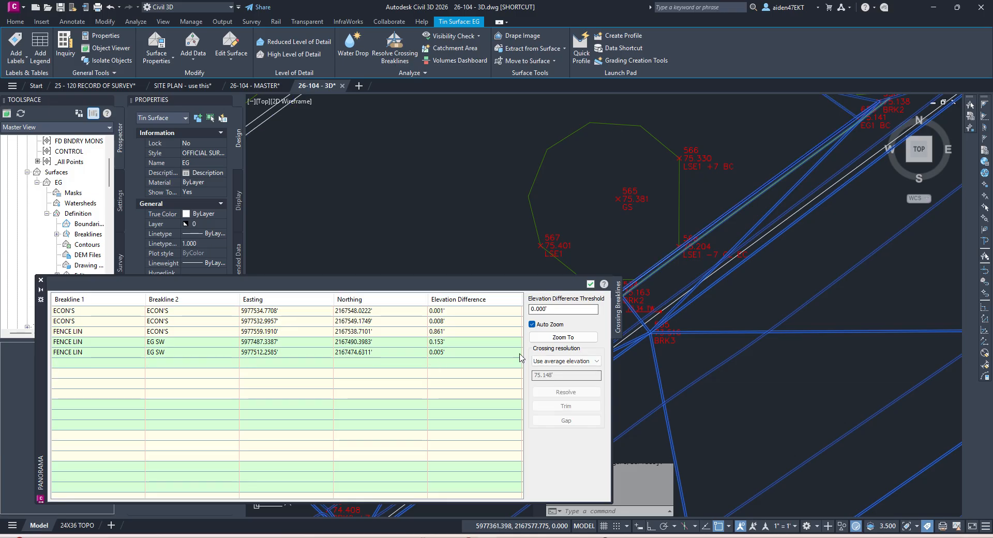
left_click(473, 312)
left_click(574, 392)
left_click(443, 313)
left_click(561, 392)
Step: Resolve the FENCE LIN / ECON'S and FENCE LIN / EG SW crossings, then close the list
left_click(454, 313)
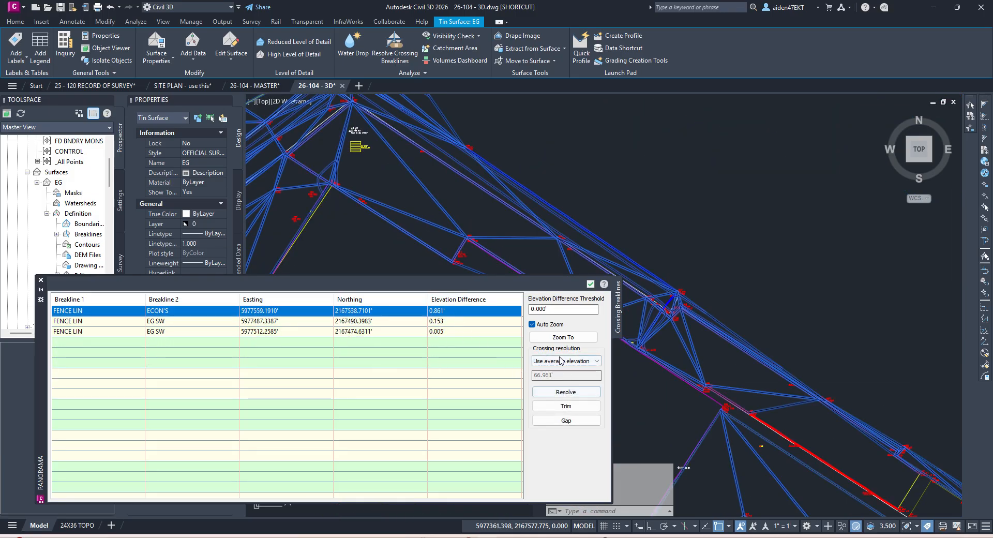
left_click(564, 337)
left_click(566, 391)
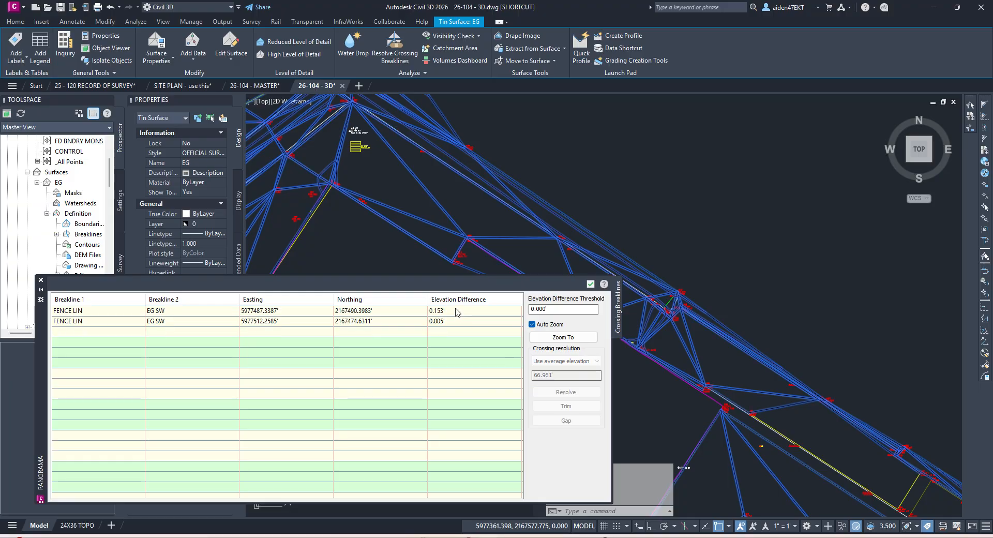
left_click(566, 391)
left_click(466, 311)
left_click(565, 391)
left_click(589, 284)
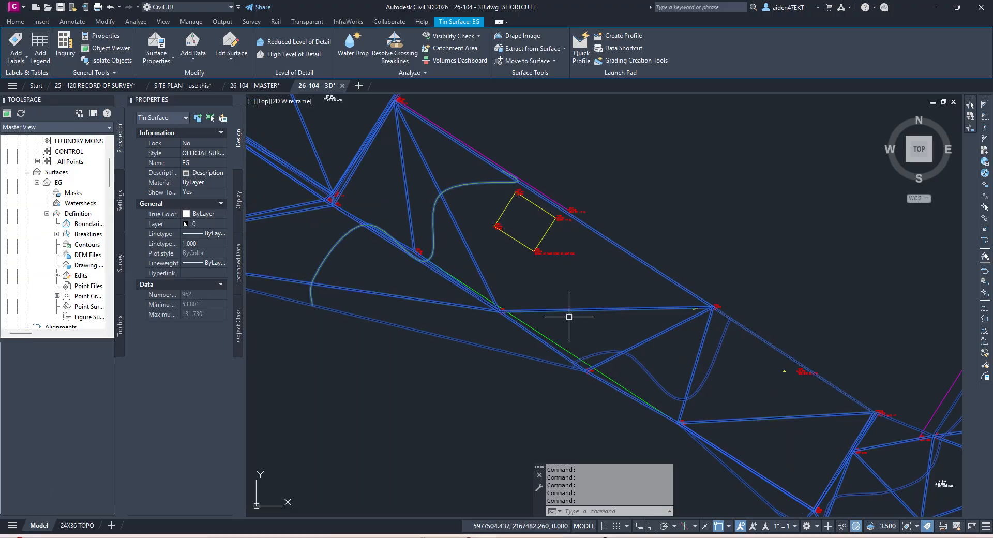
Step: Reselect the EG TIN and add a surface line between two vertices
scroll(455, 279, "up", 5)
scroll(455, 278, "up", 8)
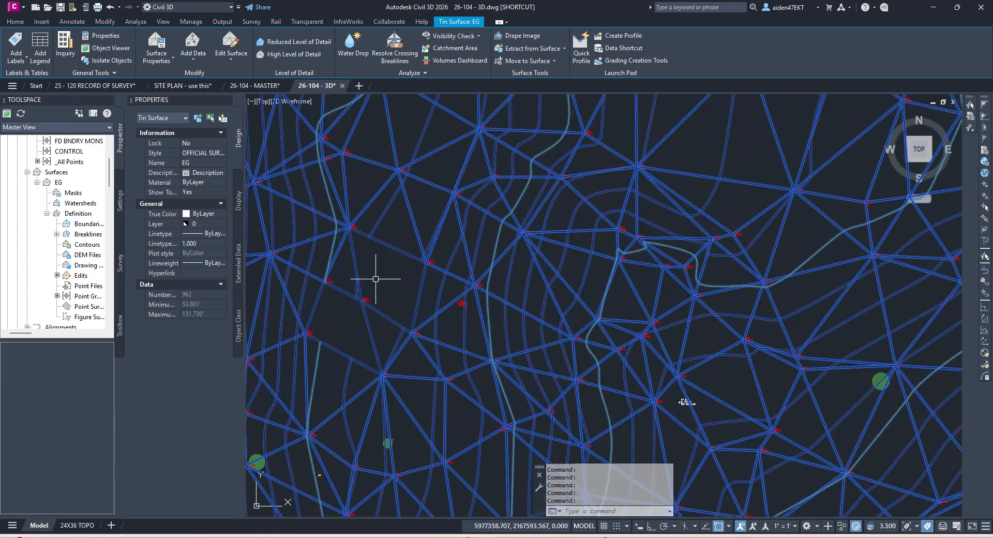
key("Escape")
left_click(368, 356)
middle_click_drag(364, 344, 460, 327)
key("Escape")
left_click(453, 334)
key("Escape")
left_click(449, 317)
key("Escape")
left_click(451, 318)
left_click(231, 57)
left_click(258, 75)
left_click(472, 310)
left_click(545, 273)
Step: Add two more surface lines across the EG TIN and save the 3D drawing
left_click(455, 323)
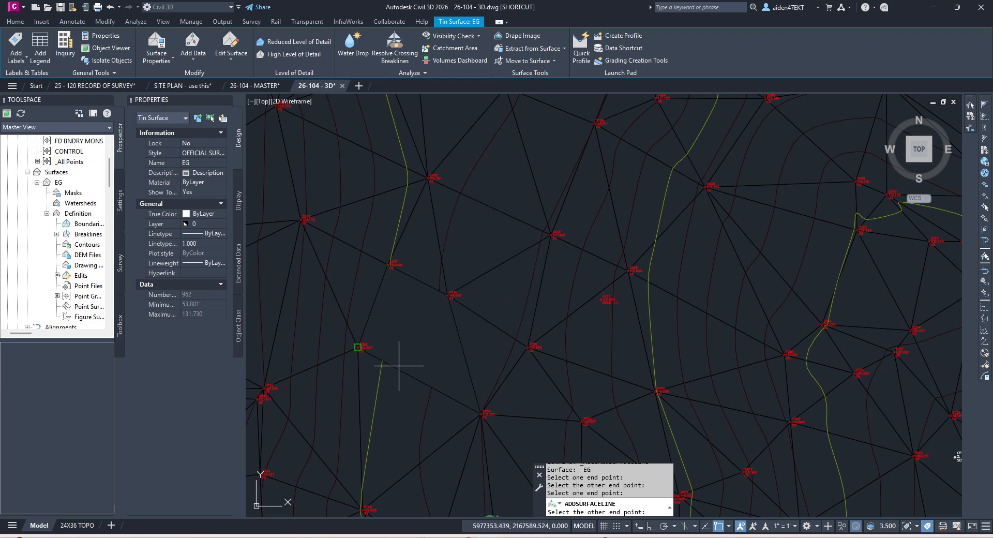
left_click(399, 366)
key("Escape")
left_click(584, 285)
middle_click_drag(429, 312, 544, 256)
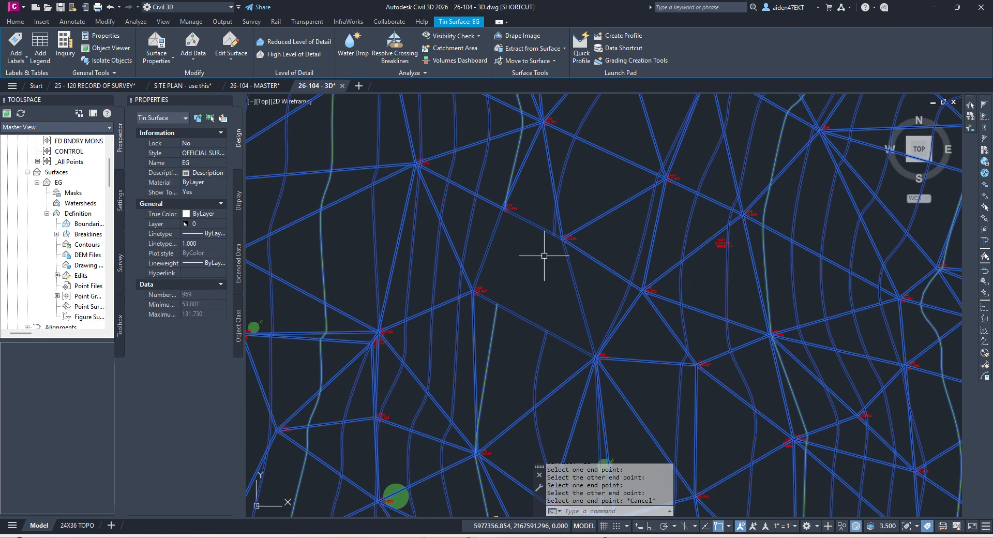
key("Escape")
scroll(504, 305, "down", 3)
left_click(724, 343)
left_click(231, 43)
left_click(265, 83)
scroll(523, 301, "up", 3)
left_click(506, 366)
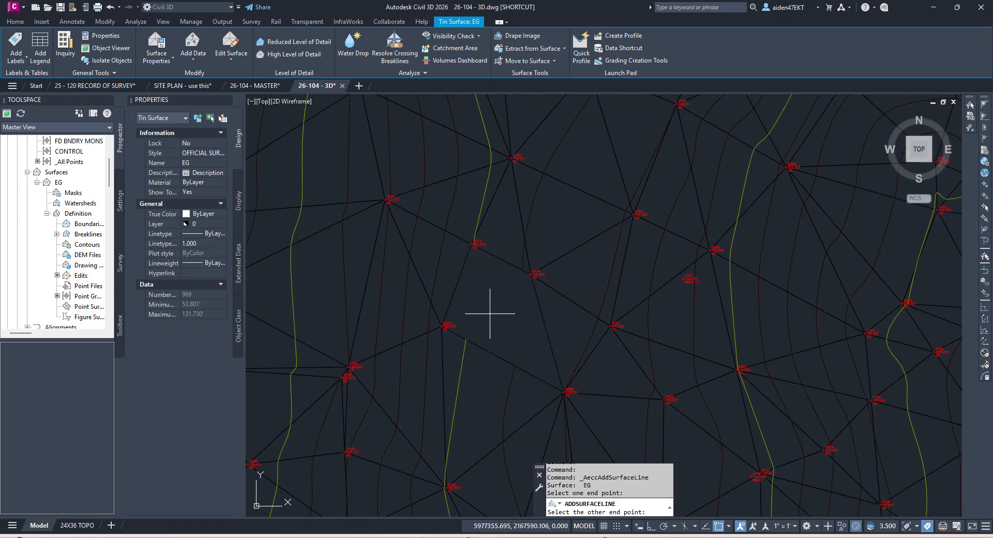
left_click(466, 278)
key("Escape")
key("ctrl+s")
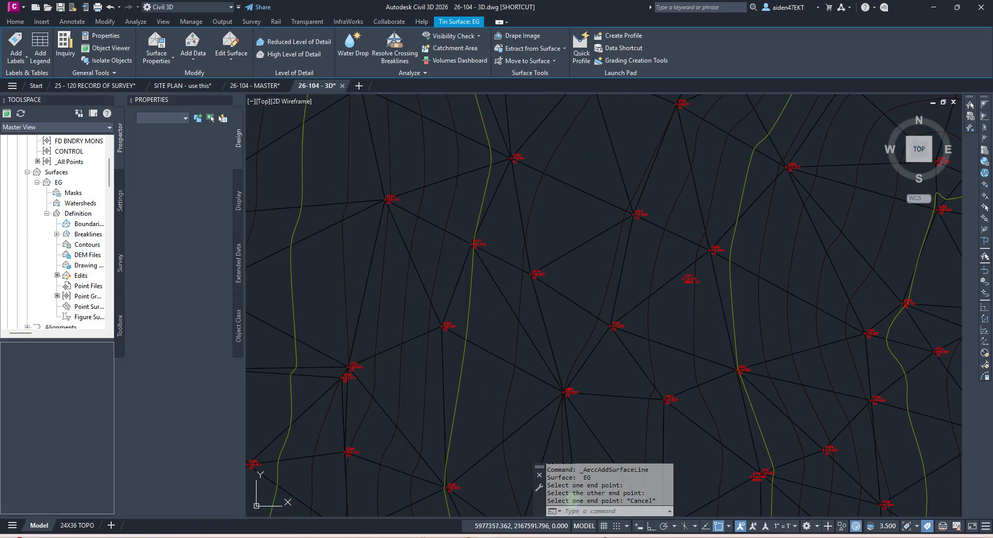
Step: Pan to the surface's southern rim and select the EG TIN surface
scroll(529, 271, "down", 3)
scroll(528, 270, "down", 2)
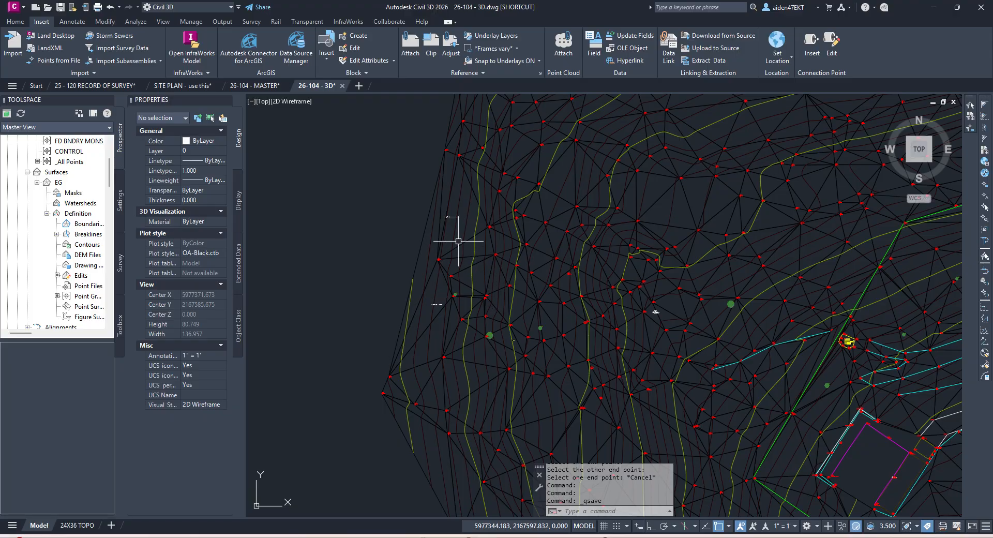
middle_click_drag(458, 241, 455, 291)
scroll(649, 311, "up", 4)
scroll(609, 303, "down", 4)
middle_click_drag(623, 313, 586, 248)
scroll(720, 320, "up", 6)
left_click(688, 338)
key("Escape")
scroll(679, 329, "down", 10)
scroll(623, 235, "up", 6)
scroll(621, 239, "down", 4)
scroll(602, 386, "up", 5)
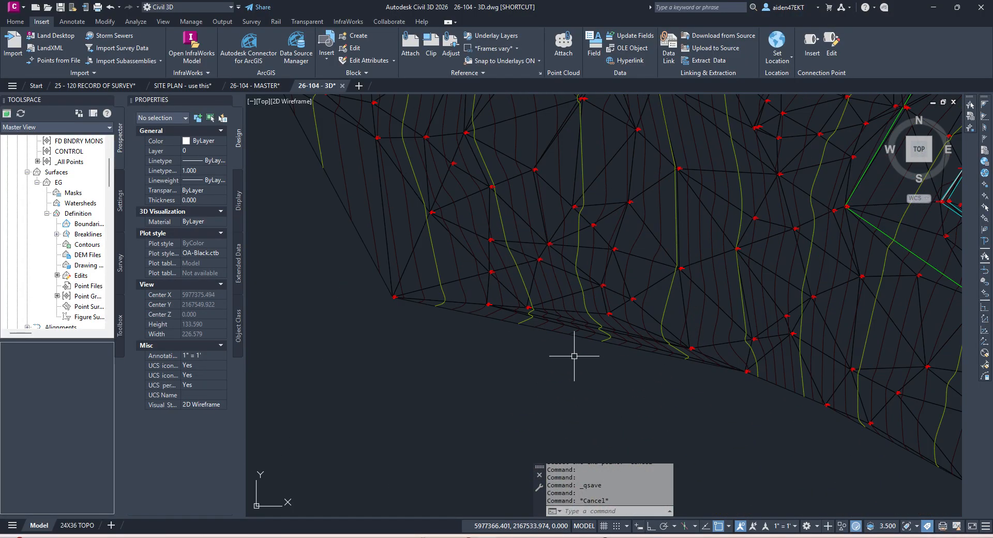
left_click(577, 339)
key("Escape")
left_click(567, 331)
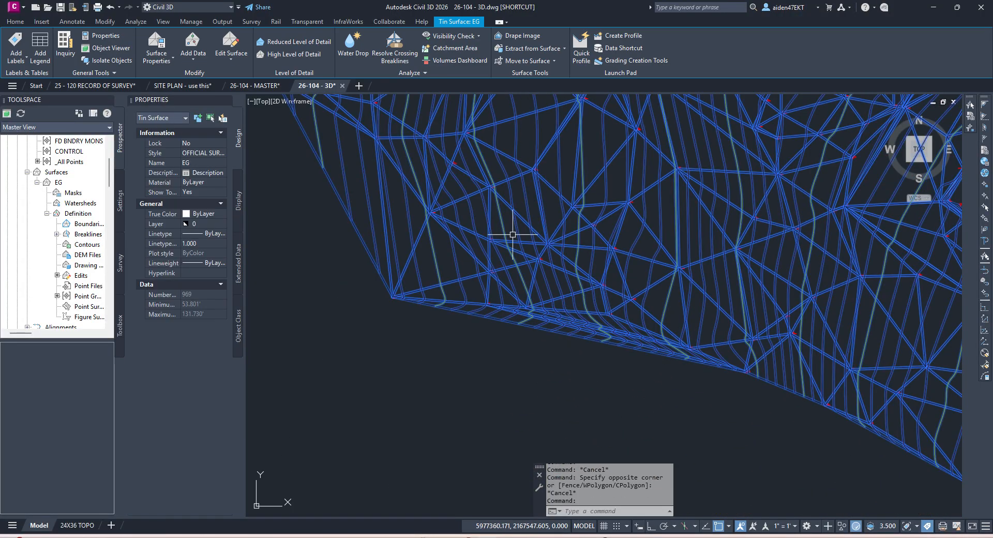
Step: Delete the long stray triangle edges along the EG surface's southern rim
left_click(231, 52)
left_click(251, 121)
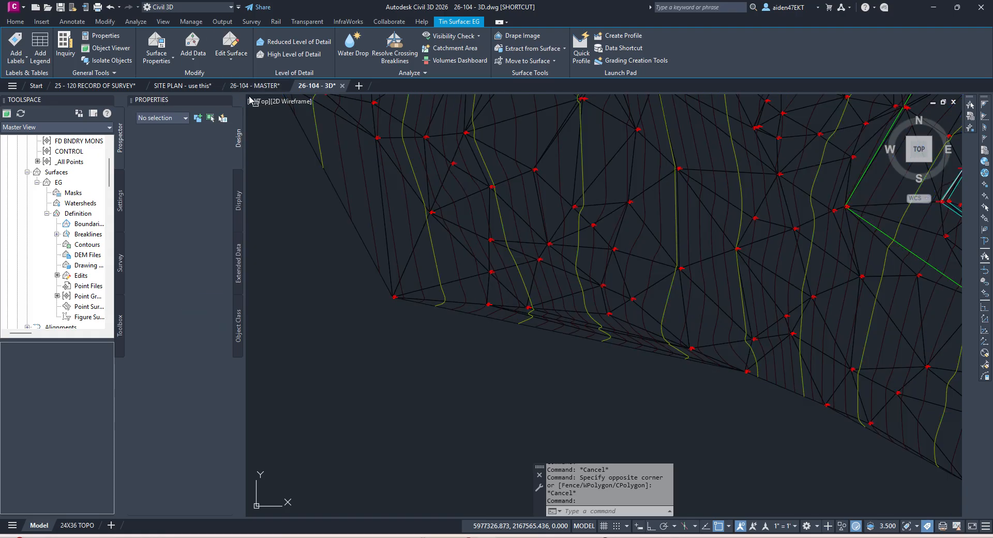
left_click(590, 339)
key("Return")
scroll(578, 334, "up", 6)
left_click(581, 356)
left_click(570, 341)
key("Return")
left_click(571, 328)
left_click(561, 311)
key("Return")
left_click(572, 297)
Step: Delete two more stray outer edges of the EG surface, end the command, and save
key("Return")
left_click(592, 287)
key("Return")
scroll(592, 288, "down", 5)
scroll(576, 353, "up", 2)
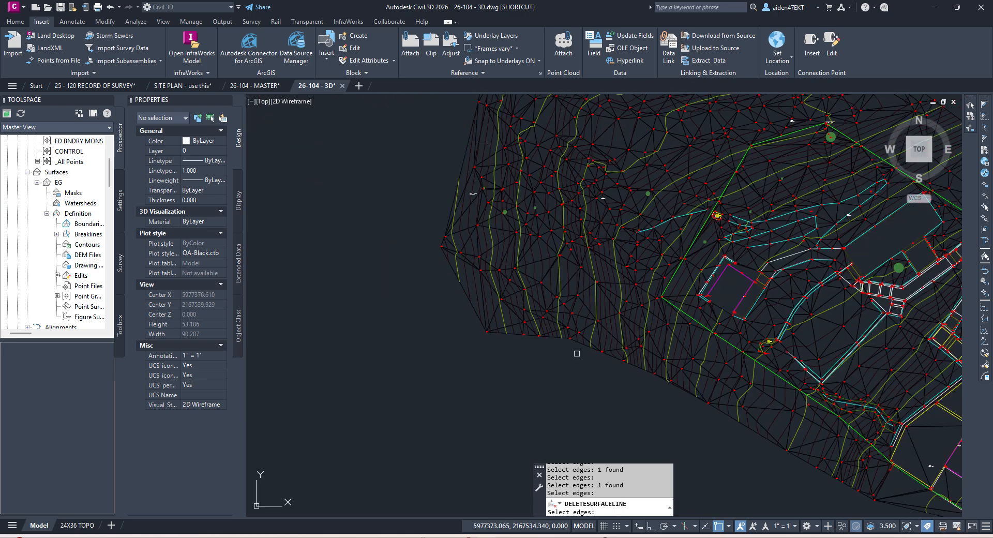
scroll(567, 344, "up", 4)
scroll(440, 247, "down", 1)
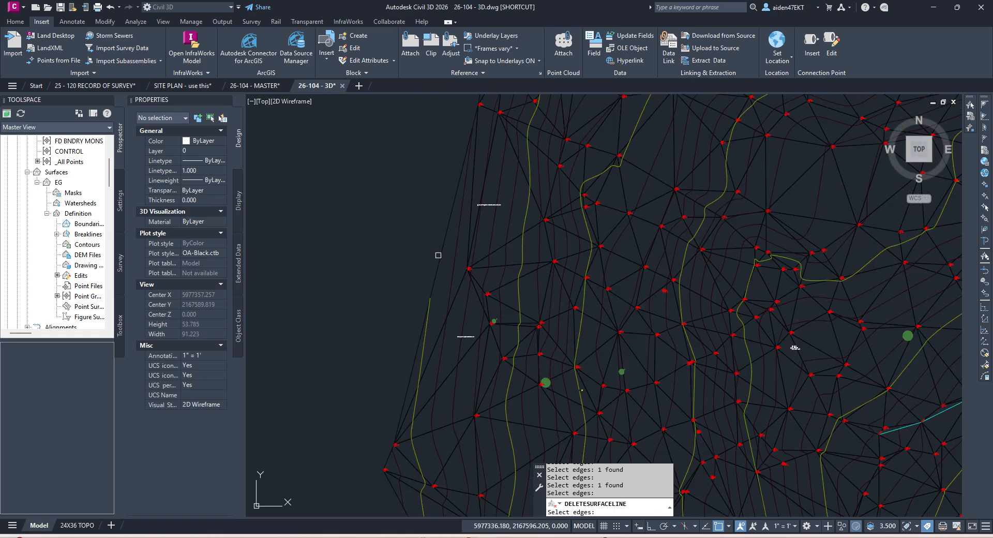
mouse_move(440, 247)
middle_mouse_down()
mouse_move(443, 316)
mouse_move(446, 253)
middle_mouse_up()
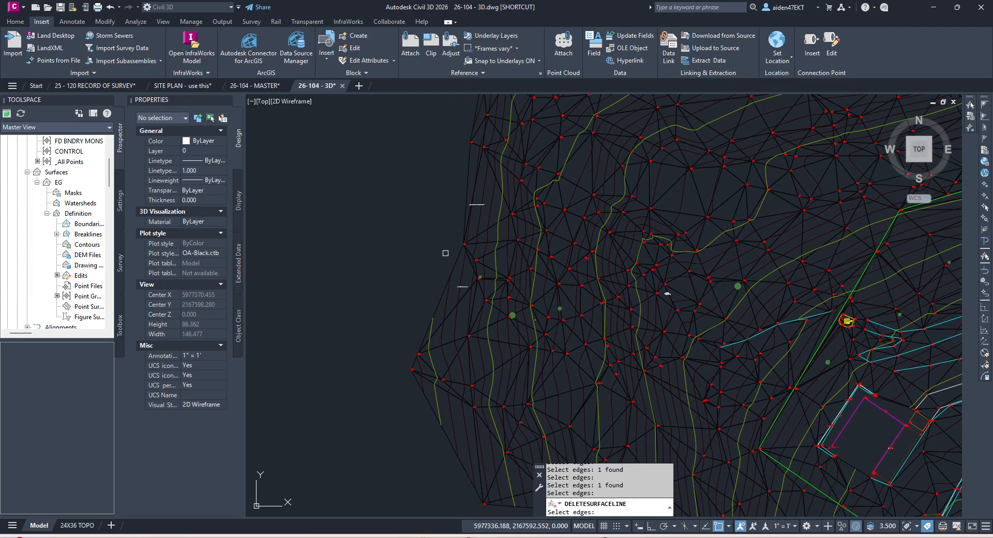
scroll(432, 322, "up", 2)
key("Escape")
key("Escape")
key("ctrl+s")
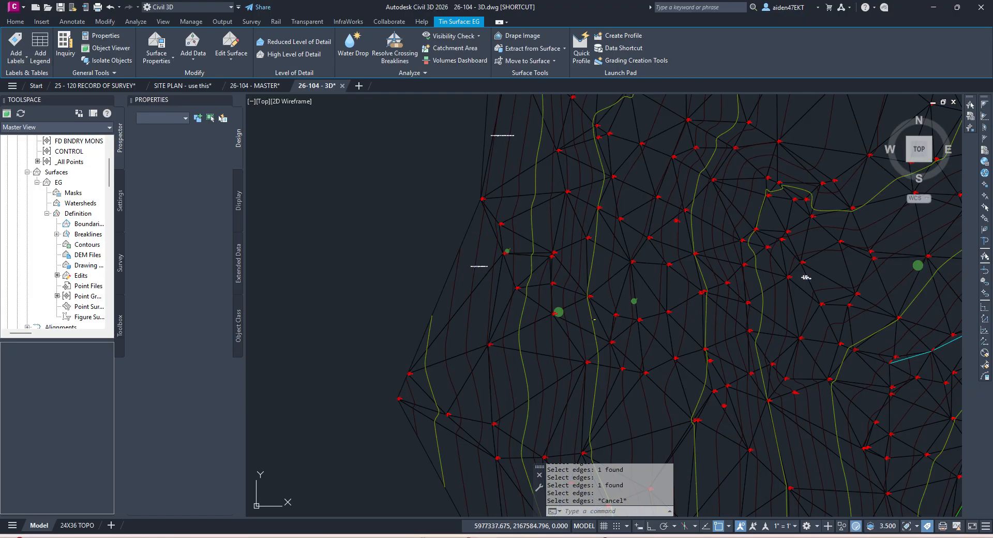
Step: Undo the last surface edit, then start Delete Line again on the EG surface
key("ctrl+z")
key("ctrl+z")
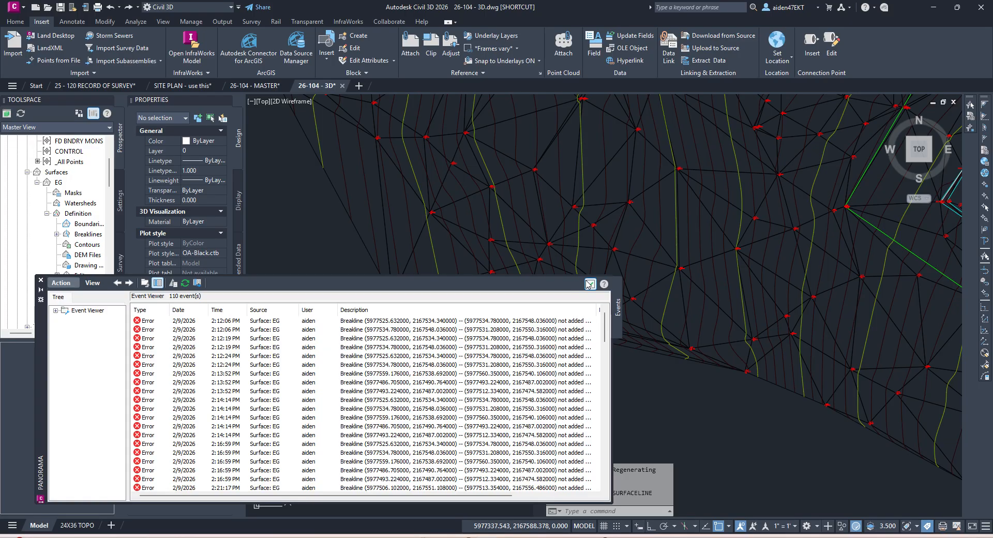
left_click(590, 284)
scroll(526, 295, "down", 3)
middle_click_drag(526, 295, 550, 359)
scroll(564, 369, "up", 4)
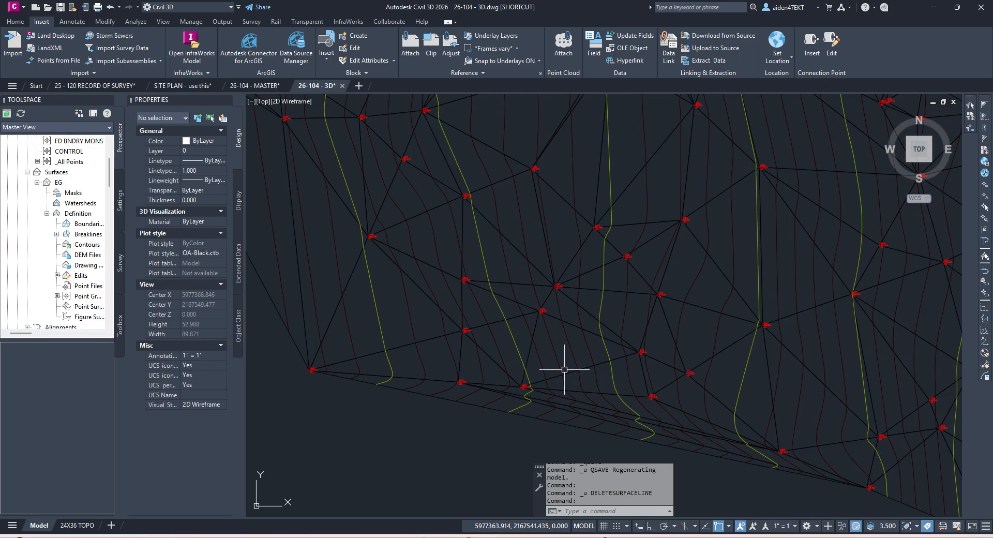
left_click(558, 412)
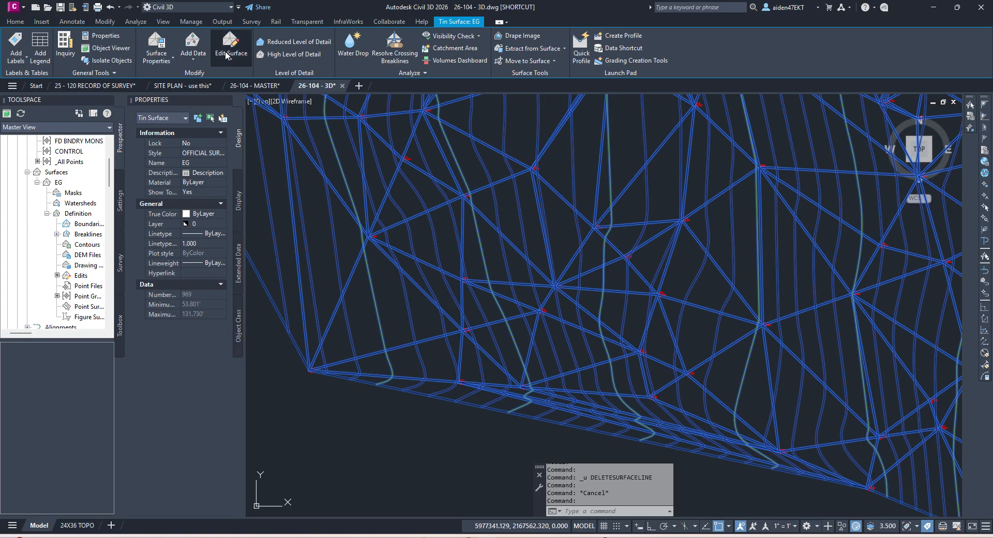
left_click(226, 55)
left_click(231, 98)
scroll(557, 332, "down", 3)
middle_click_drag(567, 382, 590, 327)
scroll(615, 351, "up", 3)
Step: Window-select and delete four long triangle edges along the surface's southern rim
left_click(615, 350)
left_click(596, 321)
key("Return")
scroll(600, 314, "up", 4)
left_click(607, 335)
key("Return")
left_click(589, 304)
key("Return")
left_click(607, 296)
left_click(601, 301)
key("Return")
Step: End the edge deletion, quick-save 26-104 - 3D, and review the cleaned surface
scroll(607, 293, "down", 4)
scroll(652, 367, "down", 2)
key("Escape")
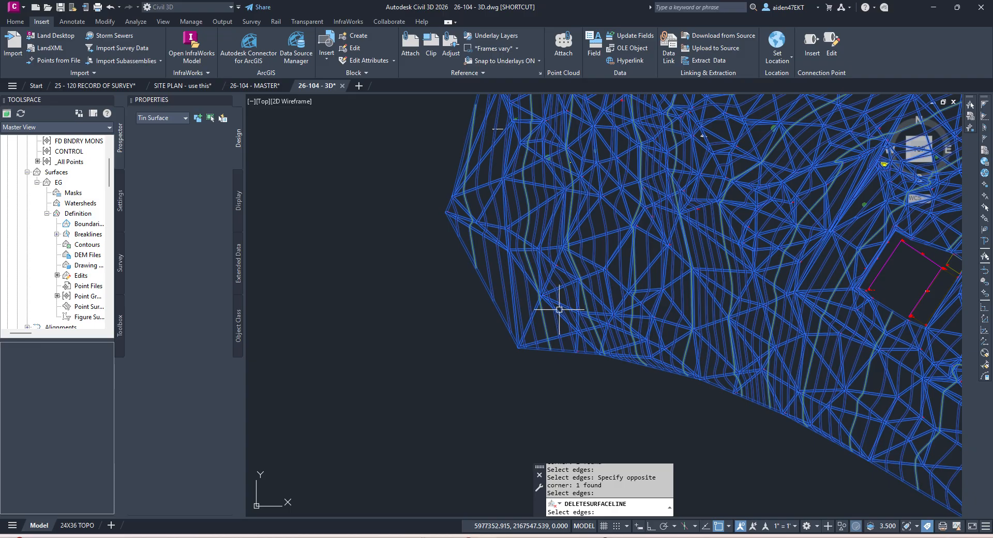
key("ctrl+s")
middle_click_drag(531, 191, 519, 312)
scroll(519, 311, "down", 4)
scroll(576, 205, "up", 4)
scroll(543, 212, "down", 4)
scroll(605, 183, "up", 6)
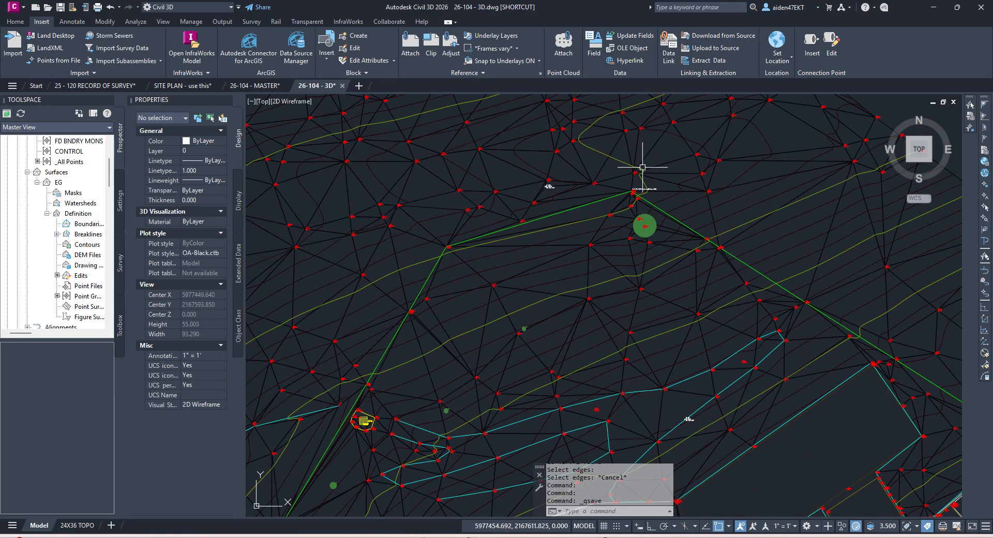
scroll(653, 192, "down", 6)
scroll(98, 246, "down", 6)
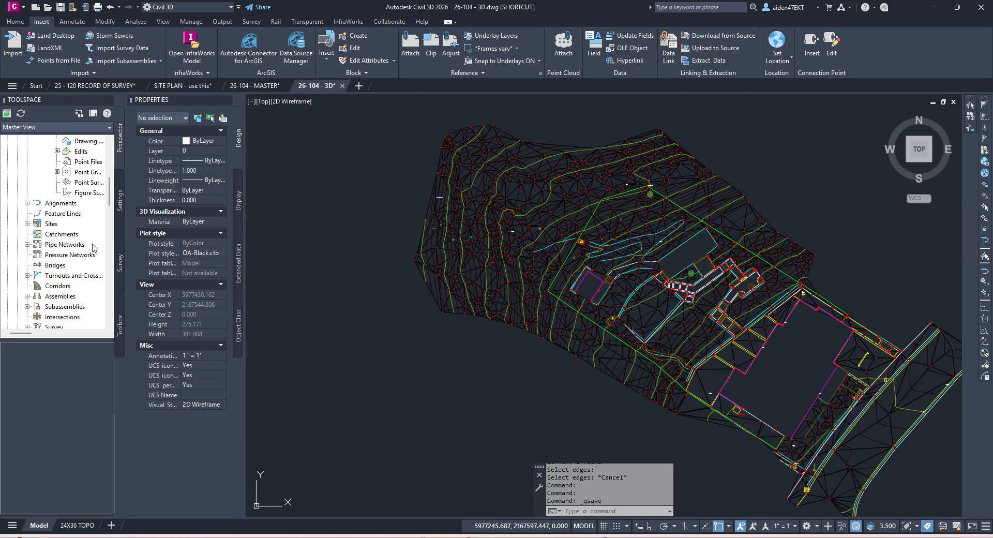
Step: Switch to 26-104 - MASTER, keep the old EG (1) reference name, and save
left_click(270, 84)
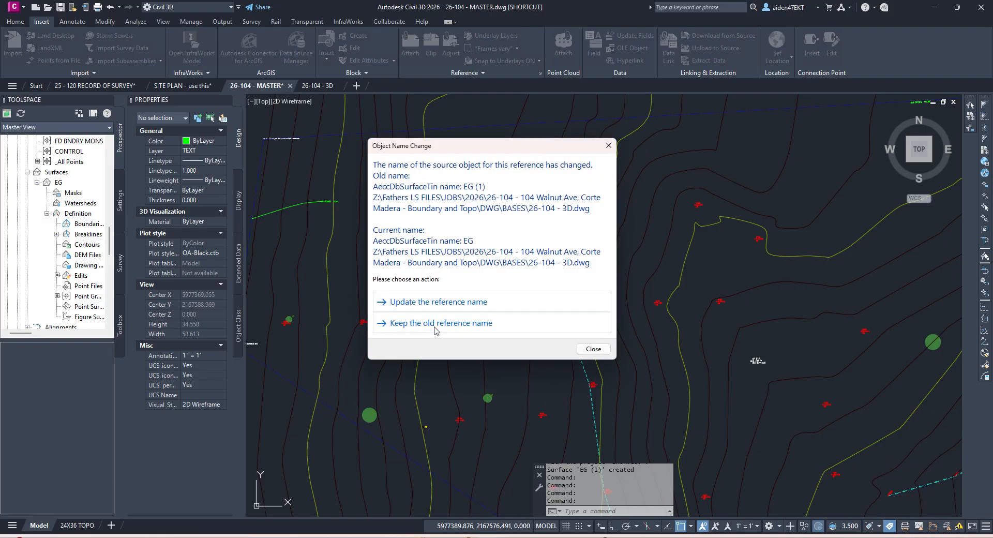
left_click(439, 324)
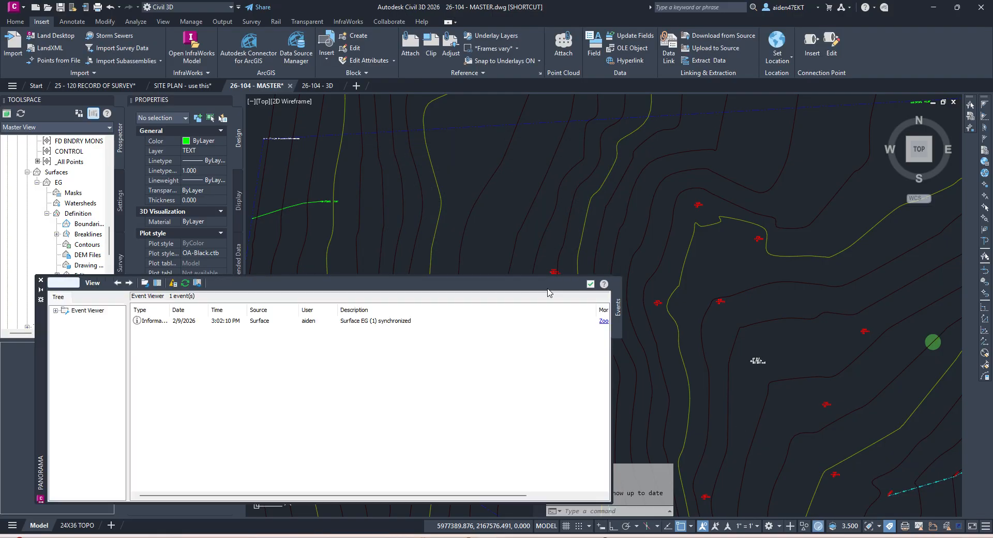
scroll(522, 281, "down", 4)
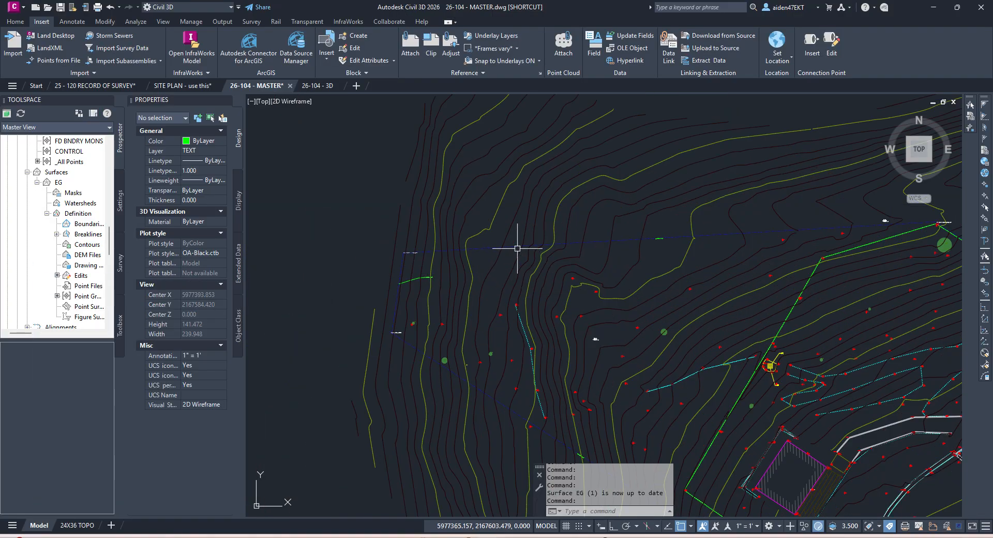
scroll(510, 265, "down", 6)
scroll(661, 292, "down", 6)
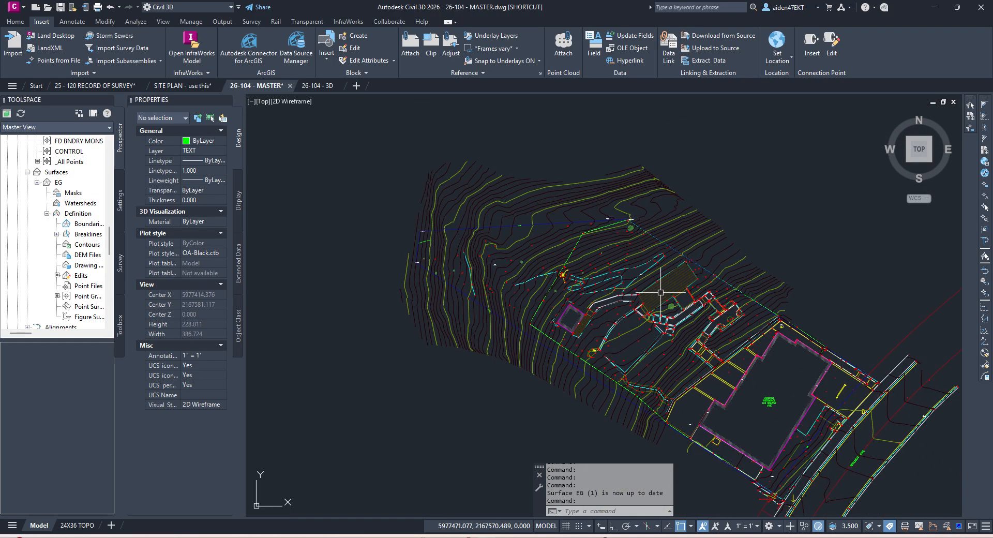
key("ctrl+s")
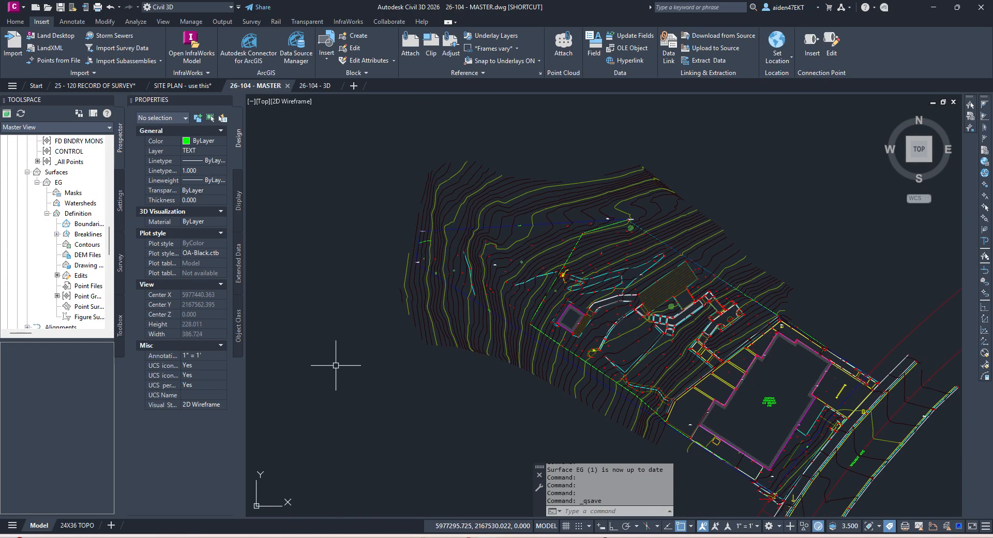
Step: Open the 24X36 TOPO layout sheet and frame its viewport
left_click(78, 525)
middle_click_drag(603, 272, 606, 292)
scroll(470, 248, "up", 4)
middle_click_drag(471, 248, 528, 374)
scroll(434, 260, "up", 4)
scroll(435, 261, "down", 4)
middle_click_drag(466, 305, 459, 272)
key("Escape")
Step: Activate the viewport and set Add Labels to Surface, Contour - Multiple, MAJOR LABELS, minor/user <none>
scroll(444, 261, "up", 2)
double_click(448, 262)
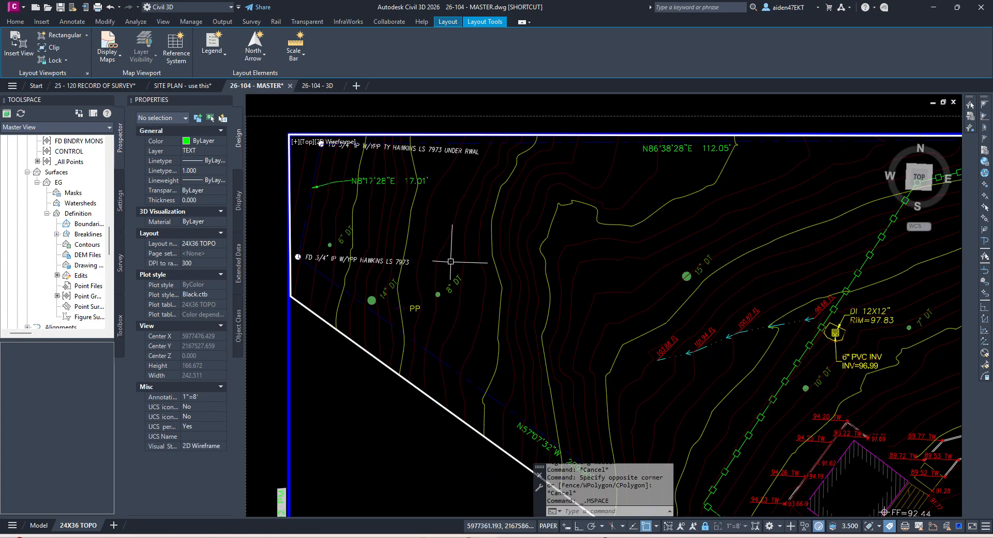
left_click(71, 21)
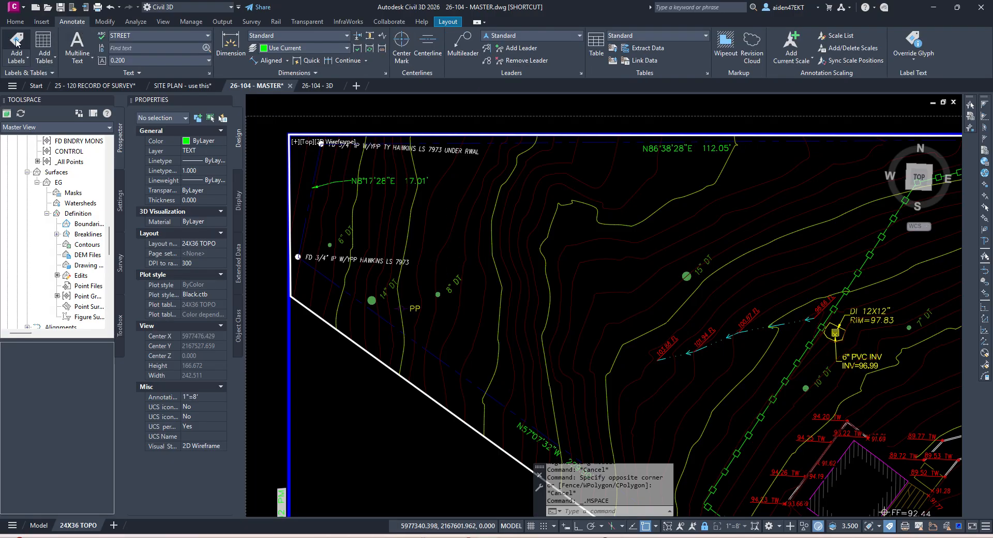
left_click(17, 42)
left_click(124, 281)
left_click(103, 334)
left_click(95, 305)
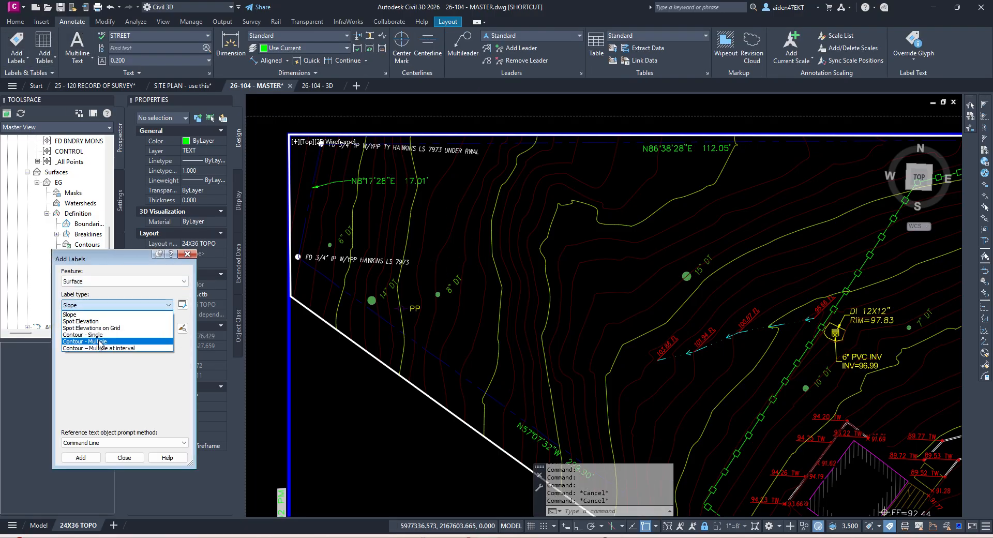
left_click(86, 328)
left_click(98, 328)
left_click(102, 346)
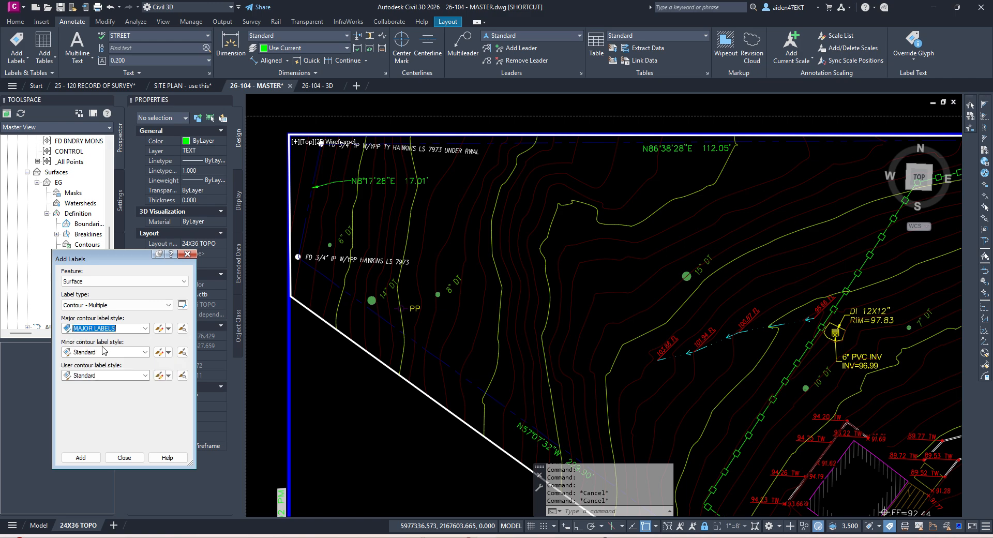
left_click(113, 353)
left_click(93, 362)
left_click(114, 375)
left_click(97, 386)
Step: Pick the EG surface and draw the label line from the north boundary past 115 to 100
left_click(80, 457)
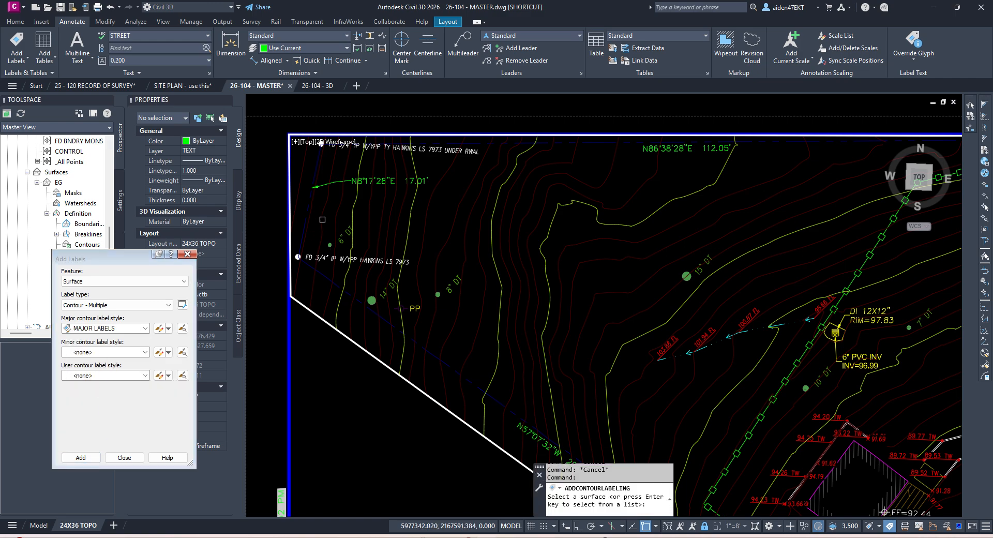
left_click(326, 203)
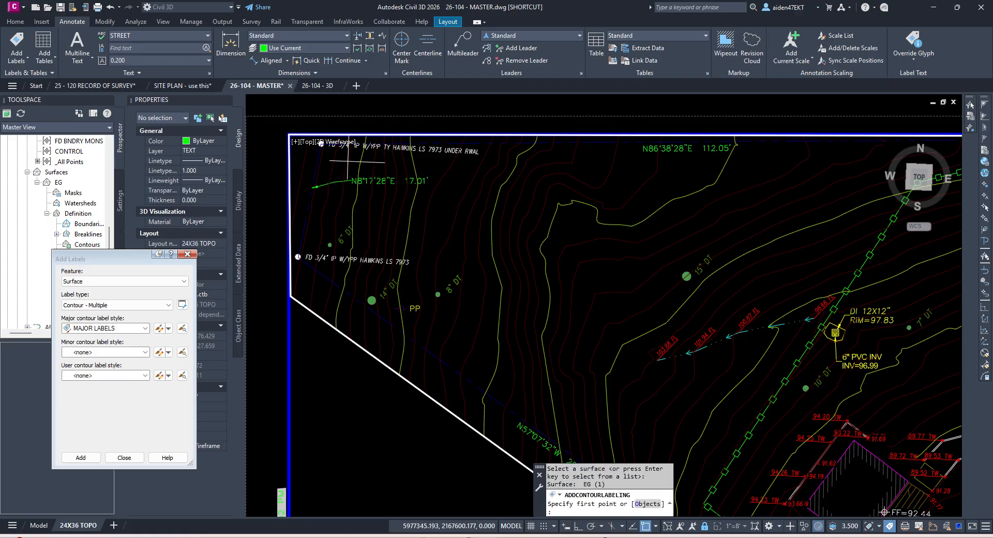
left_click(349, 153)
left_click(569, 162)
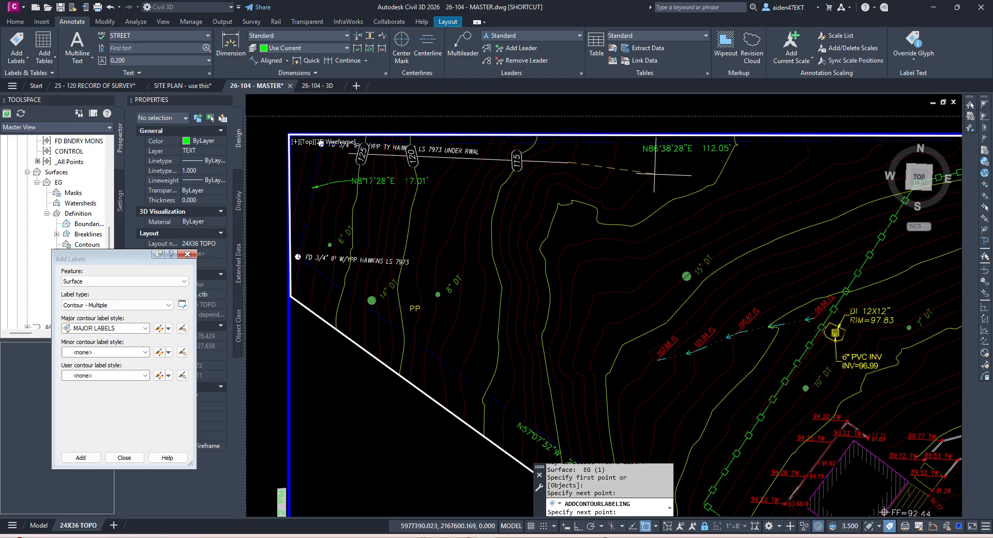
middle_click_drag(657, 175, 561, 189)
left_click(658, 186)
middle_click_drag(726, 189, 545, 179)
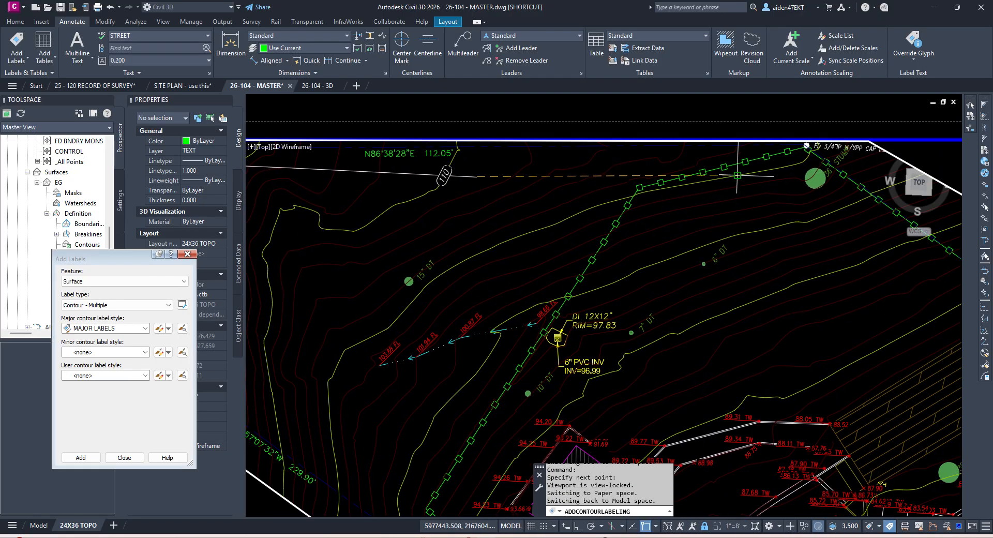
left_click(746, 180)
middle_click_drag(807, 208, 658, 167)
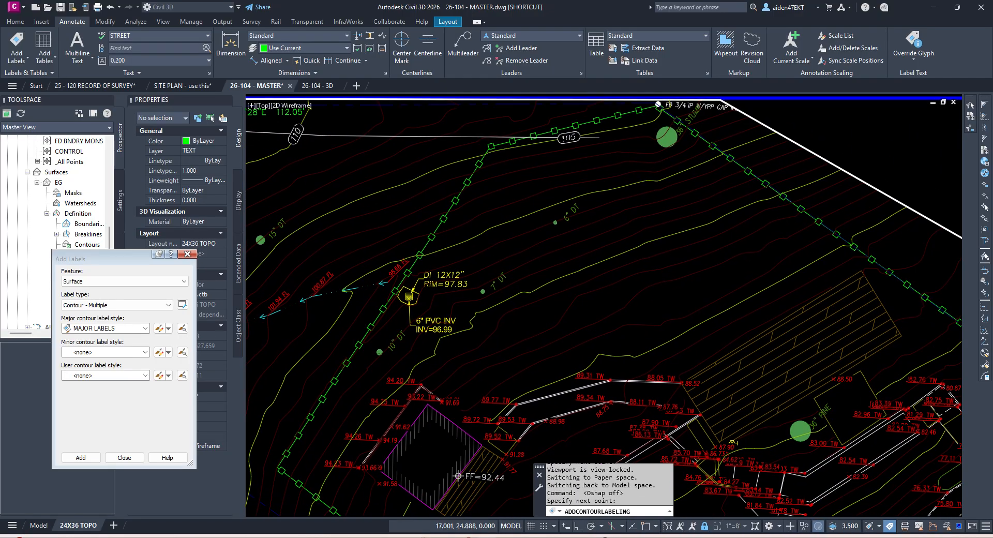
left_click(733, 174)
Step: Extend the label line across the 95 down to 75 contours and finish it
middle_click_drag(819, 235, 700, 196)
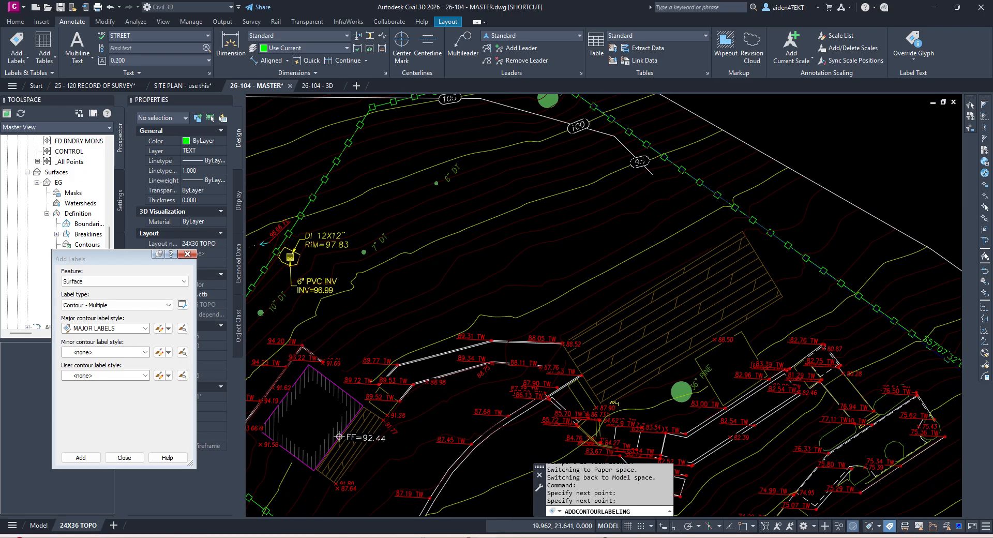
left_click(718, 217)
left_click(871, 281)
middle_click_drag(930, 349, 781, 272)
left_click(832, 310)
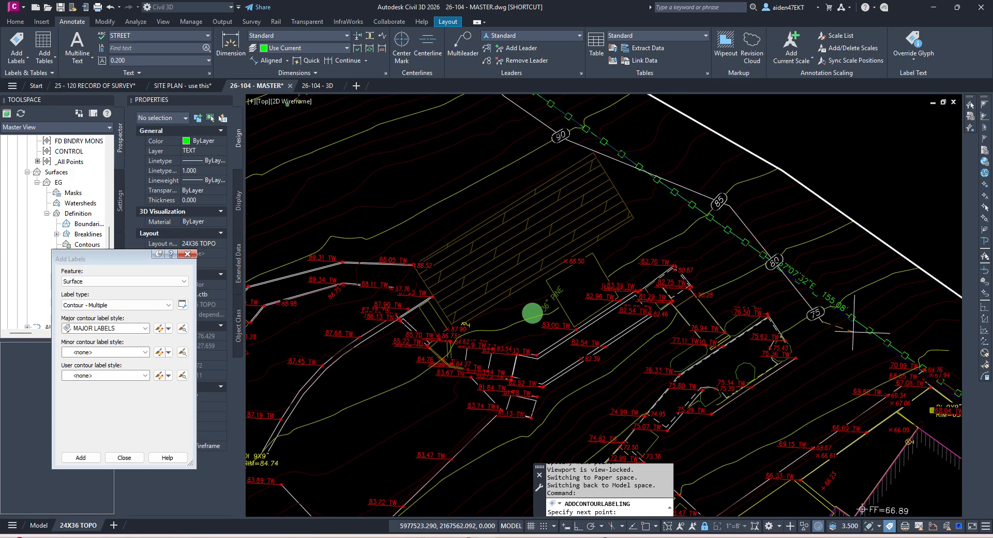
middle_click_drag(840, 319, 791, 252)
middle_click_drag(835, 292, 732, 248)
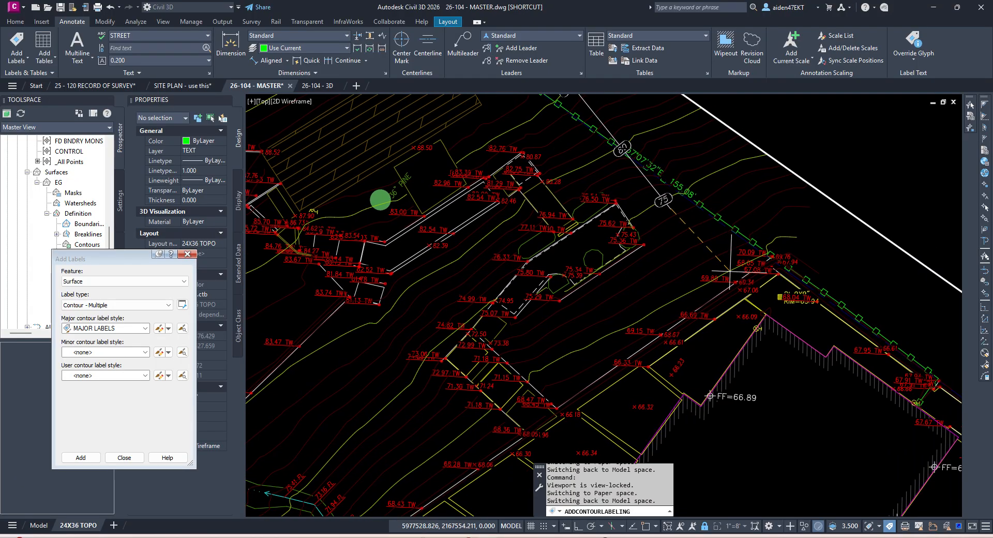
left_click(678, 299)
scroll(684, 282, "down", 2)
middle_click_drag(802, 350, 728, 288)
key("Return")
mouse_move(571, 133)
middle_mouse_down()
mouse_move(655, 255)
mouse_move(621, 195)
middle_mouse_up()
scroll(655, 256, "up", 6)
Step: Drag a grip on the contour label line to reposition the labels
left_click(618, 250)
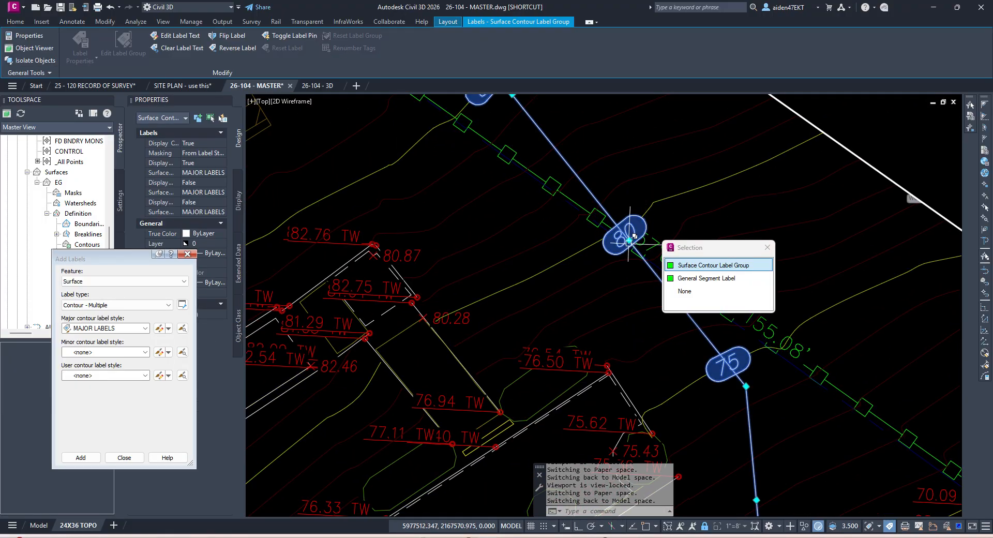
left_click(619, 250)
left_click(602, 266)
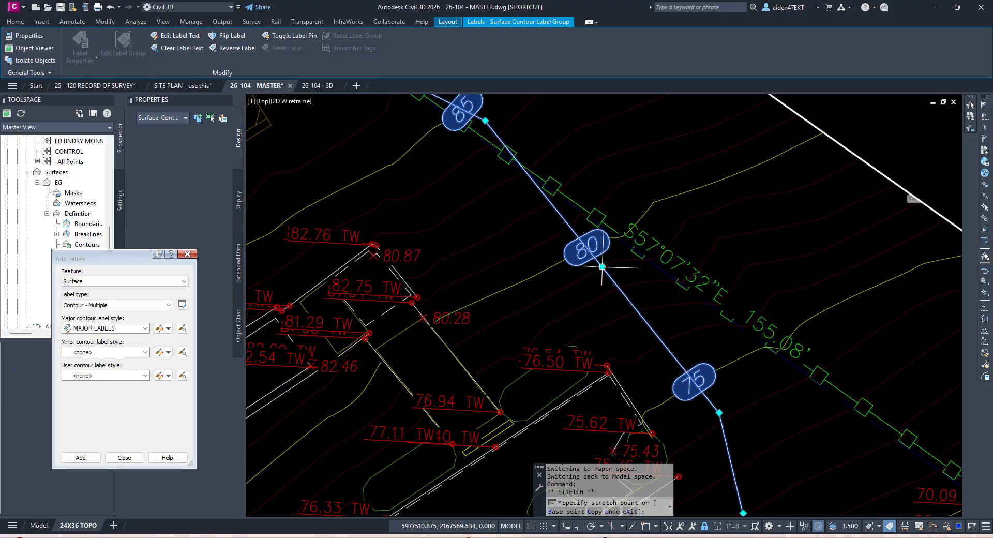
scroll(603, 262, "down", 6)
key("Escape")
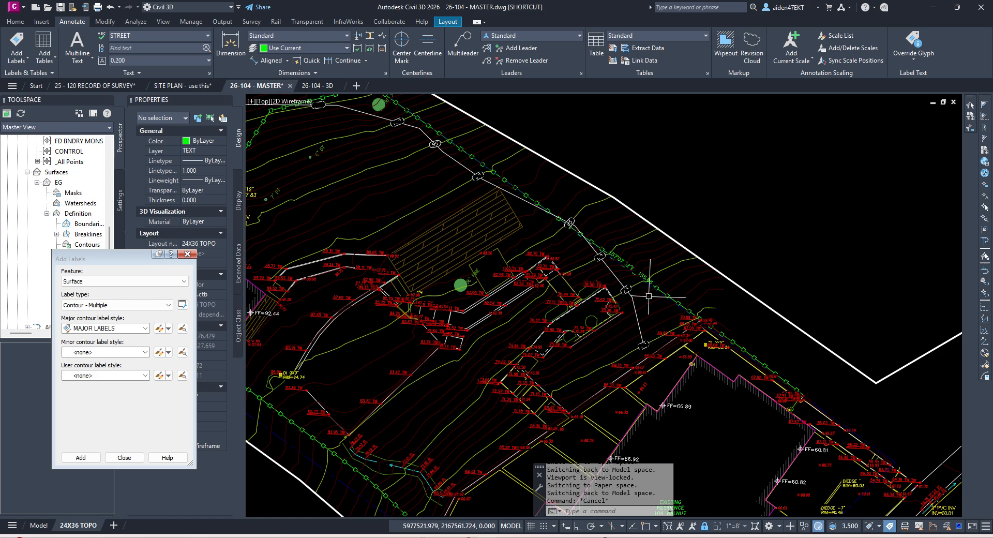
Step: Start another multiple contour labeling run, then cancel it with Esc
middle_click_drag(658, 287, 648, 224)
scroll(451, 222, "down", 6)
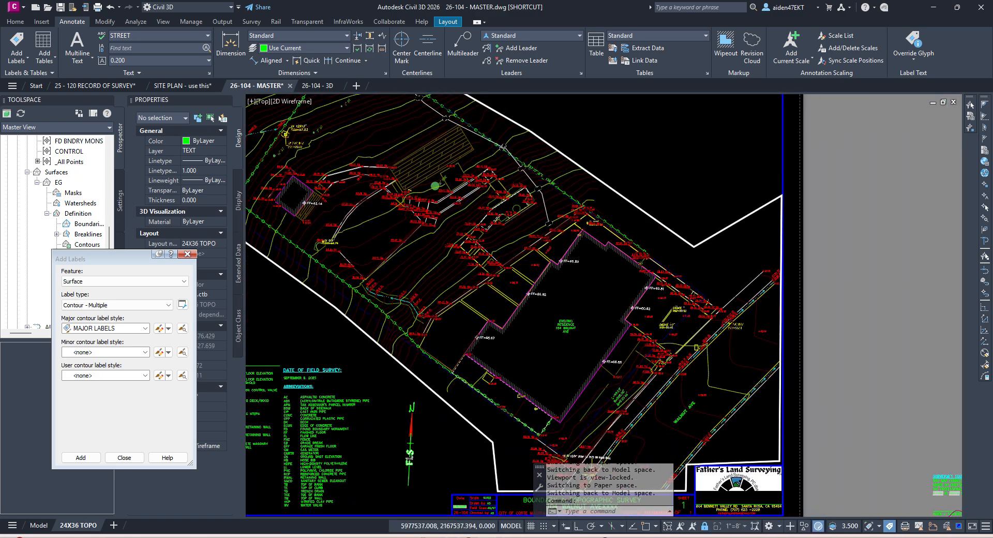
left_click(80, 457)
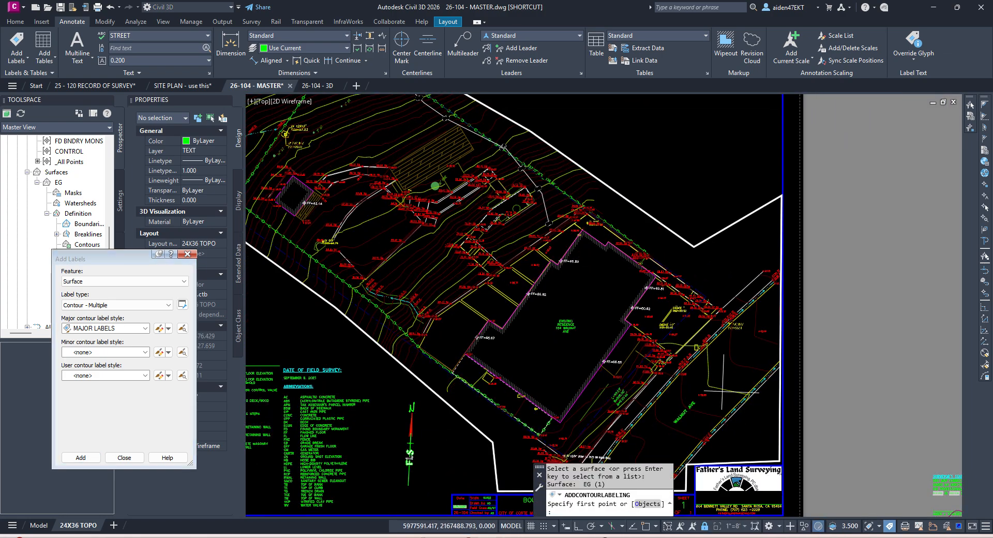
scroll(693, 295, "up", 3)
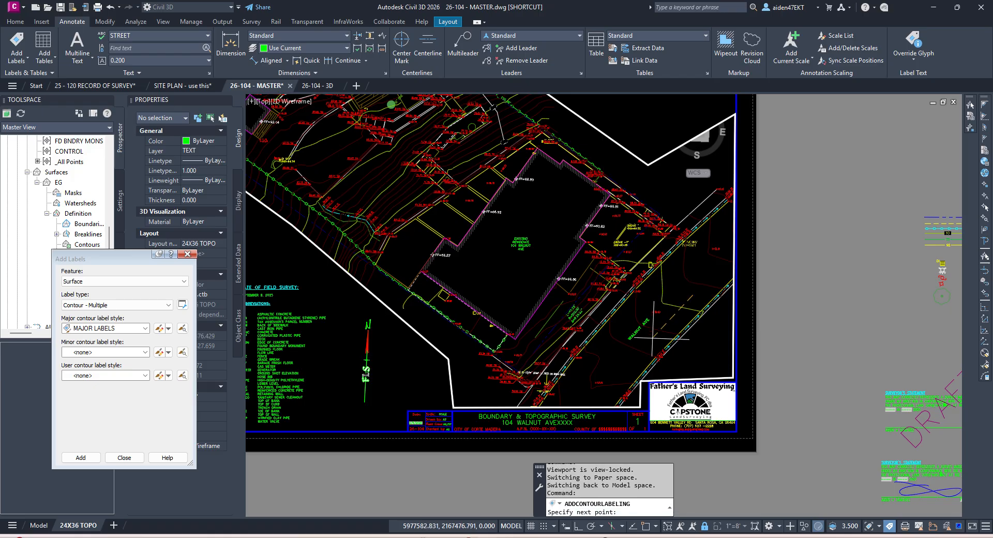
scroll(636, 367, "up", 2)
key("Escape")
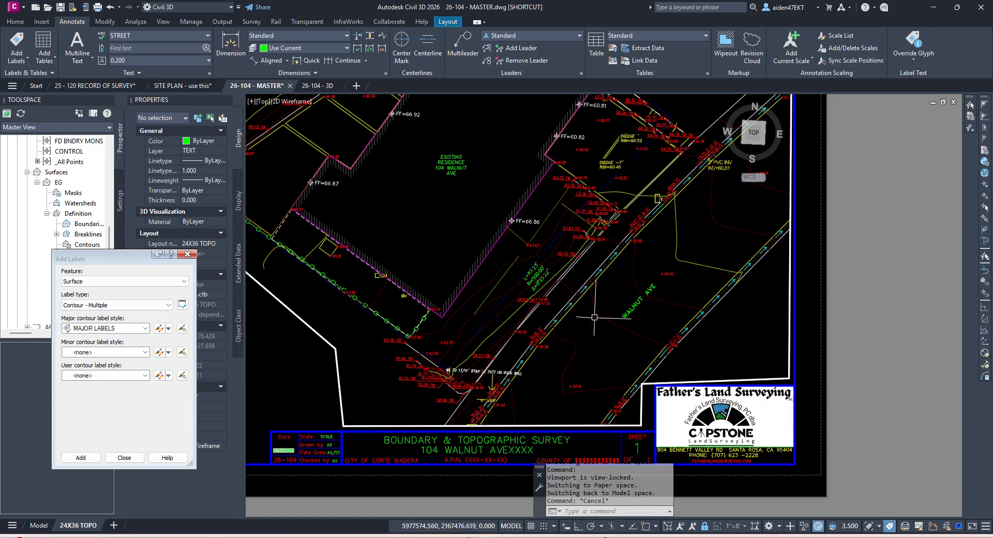
Step: Try MINOR LABELS for minor contours and begin labeling EG, then cancel
left_click(104, 351)
left_click(103, 384)
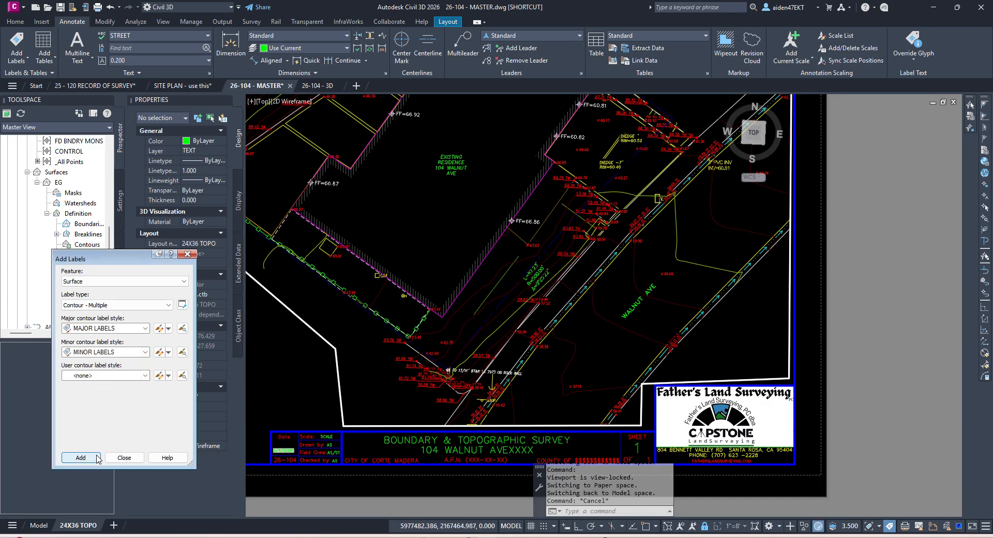
left_click(96, 458)
middle_click_drag(657, 251, 583, 334)
left_click(705, 276)
left_click(712, 257)
middle_click_drag(573, 422, 661, 289)
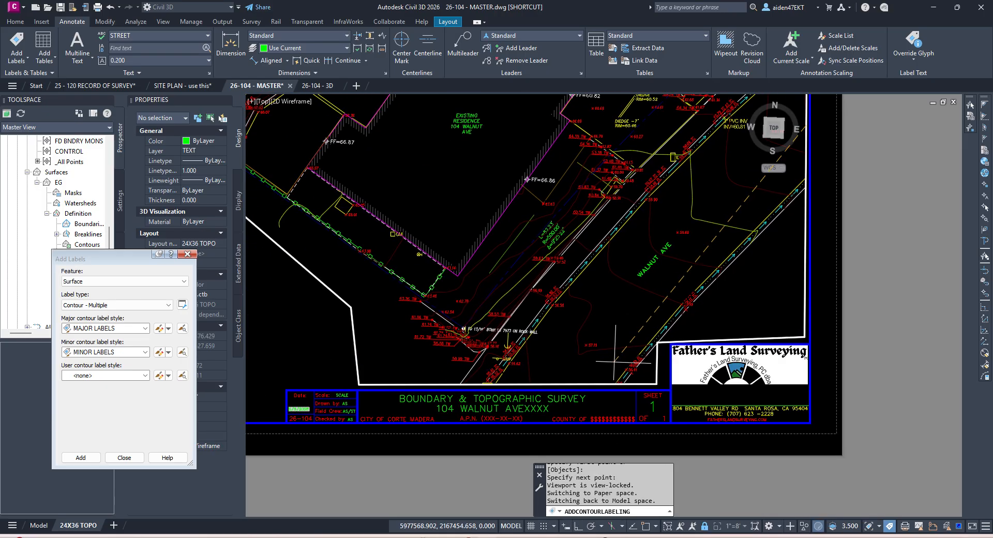
key("Escape")
middle_click_drag(674, 213, 630, 325)
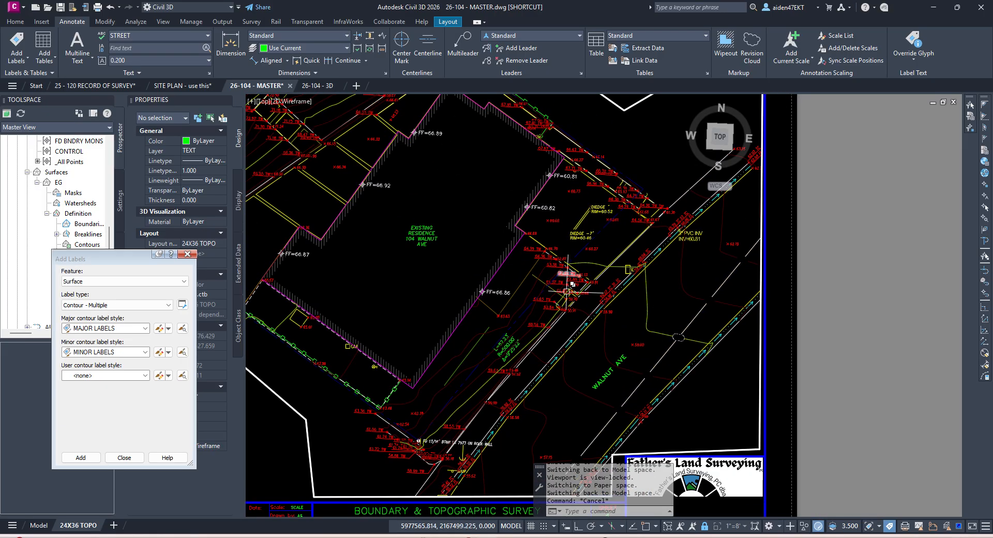
middle_click_drag(499, 332, 567, 270)
Step: Switch to Contour - Single with MAJOR LABELS major and <none> minor, and start placing
left_click(109, 305)
left_click(98, 336)
left_click(102, 329)
left_click(103, 347)
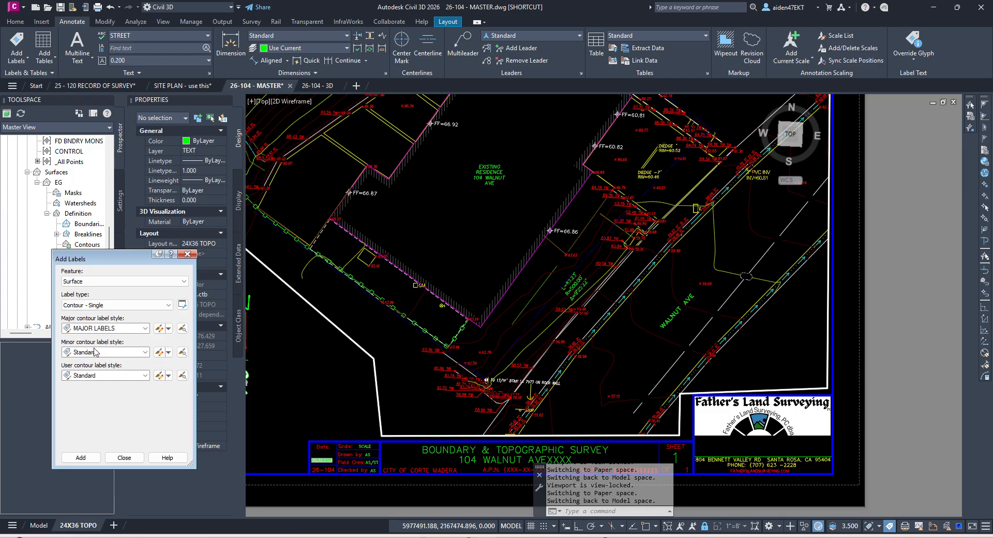
left_click(103, 352)
left_click(96, 362)
left_click(81, 457)
scroll(549, 334, "up", 4)
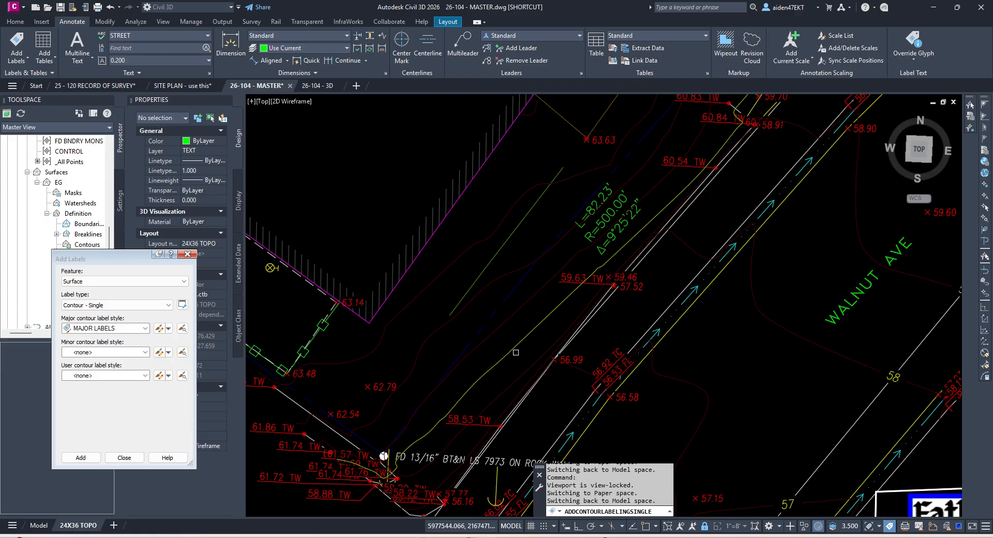
Step: Label the 60 contour near Walnut Ave and reposition its label line end
left_click(515, 345)
key("F3")
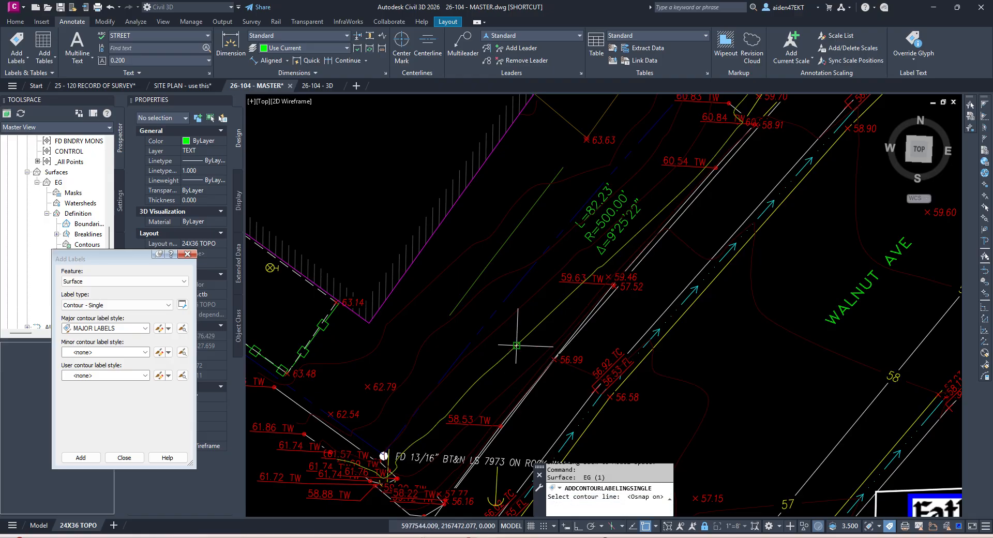
scroll(514, 351, "up", 6)
key("Escape")
left_click(538, 336)
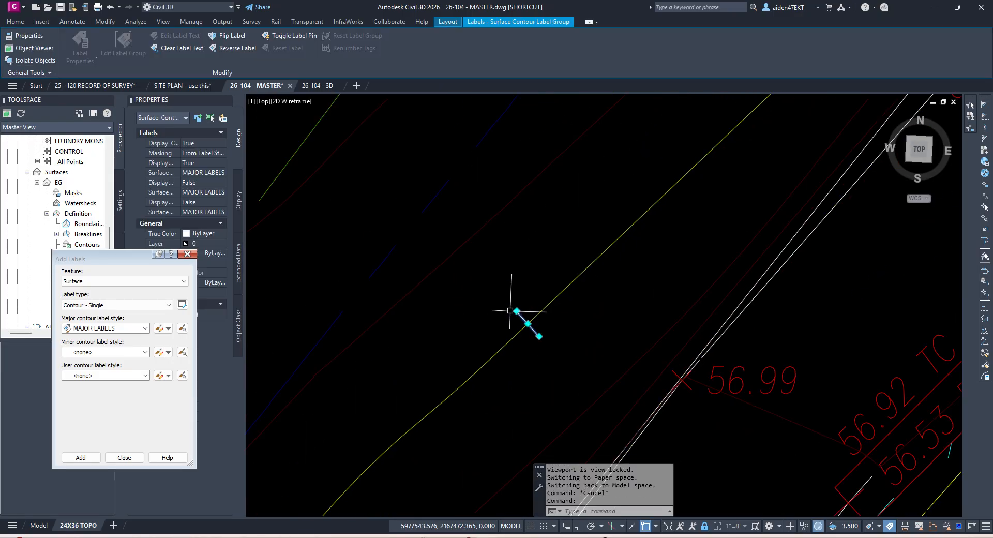
left_click(516, 312)
left_click(504, 298)
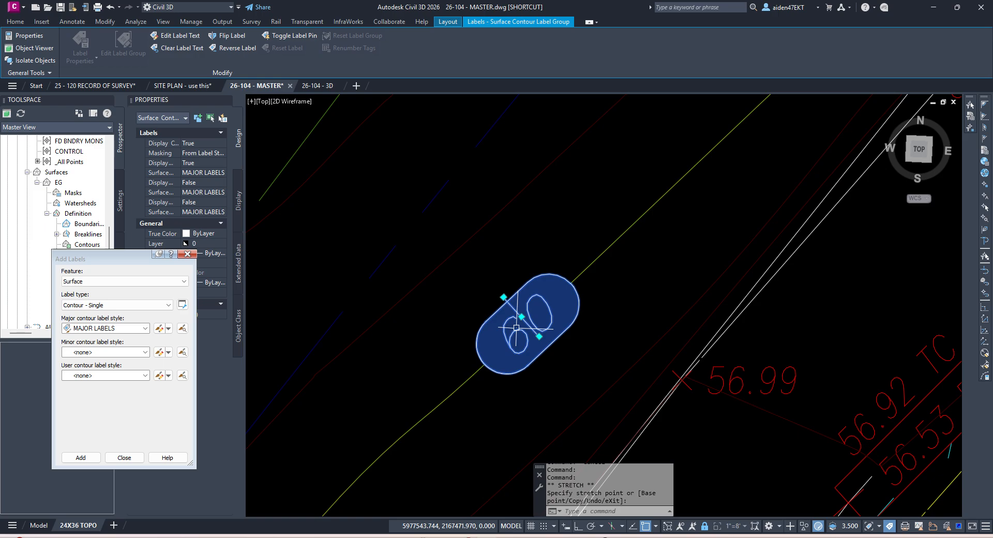
key("Escape")
Step: Select the EG surface to inspect it, then deselect it
scroll(516, 327, "down", 12)
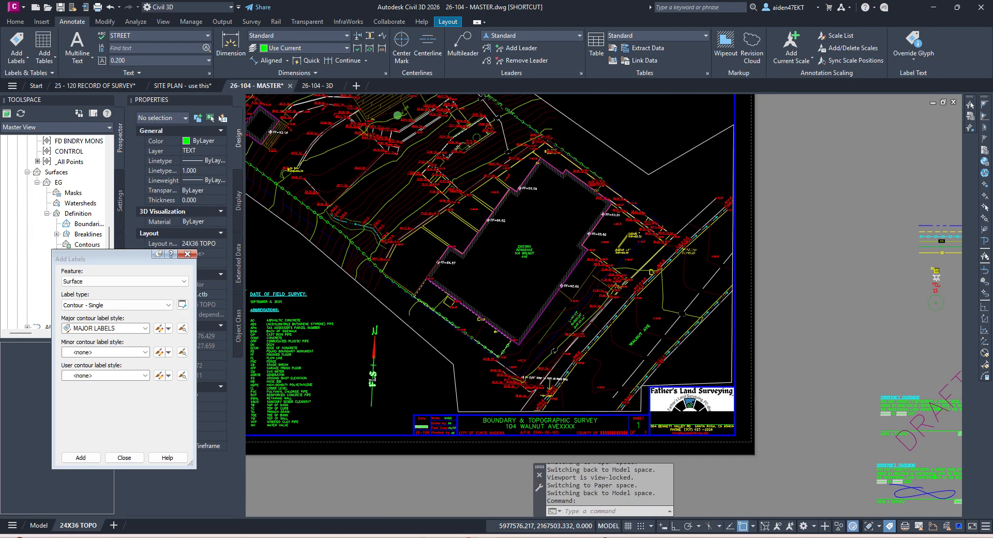
scroll(606, 282, "up", 10)
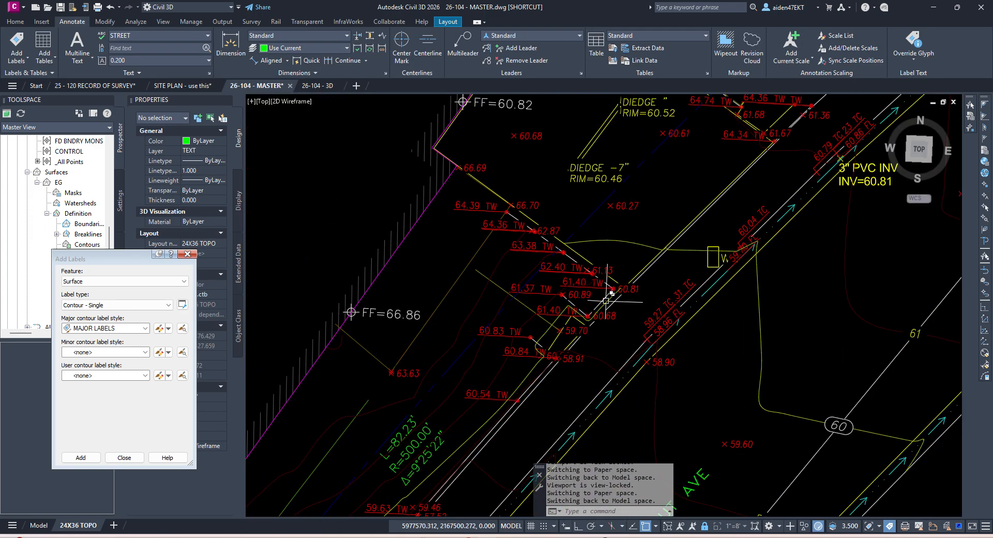
scroll(574, 321, "up", 4)
left_click(513, 342)
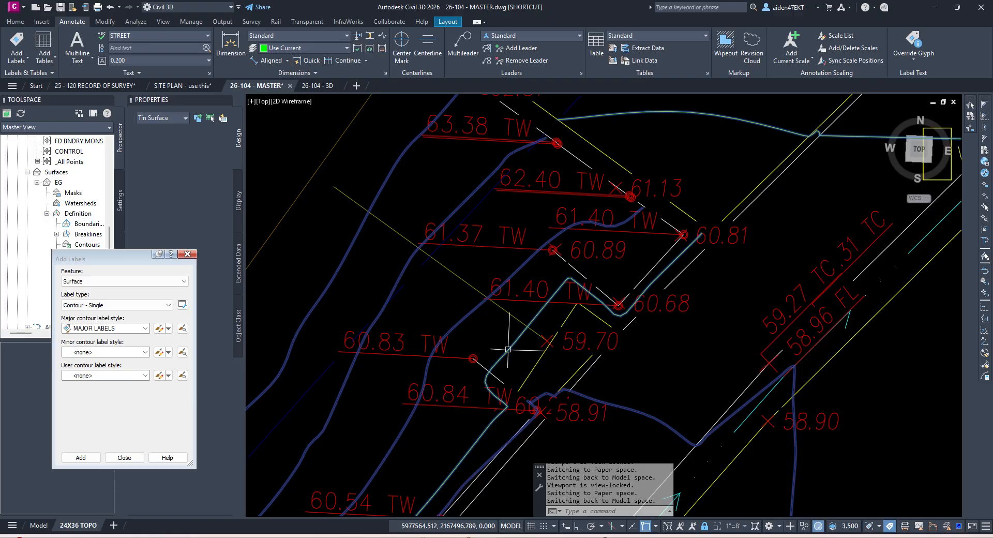
scroll(518, 347, "down", 4)
scroll(518, 347, "down", 5)
scroll(336, 392, "up", 3)
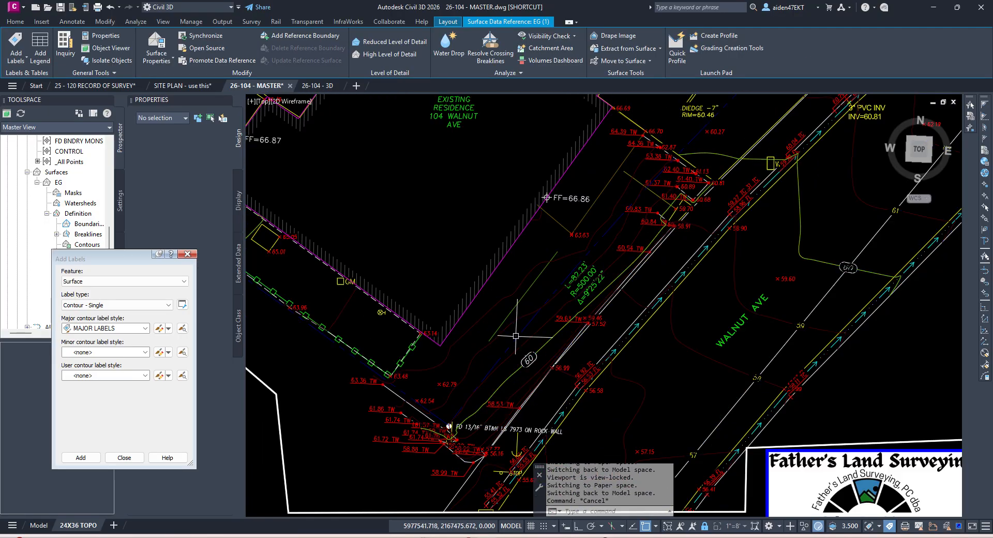
key("Escape")
Step: Set the minor contour label style to MINOR LABELS and restart adding contour labels
left_click(101, 352)
left_click(93, 381)
left_click(80, 457)
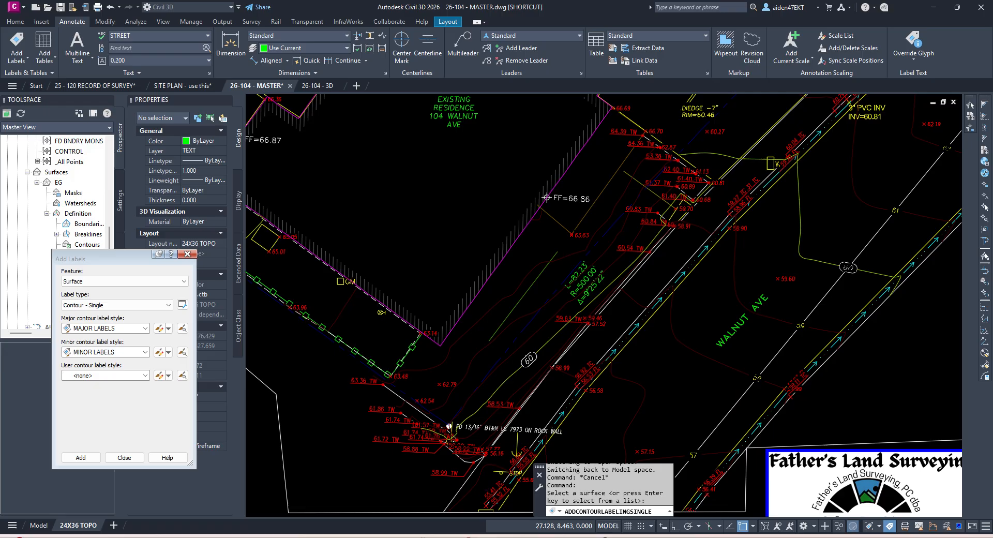
Step: Pick the EG surface and label the 64 and 65 contours southwest of the residence
scroll(517, 352, "up", 4)
left_click(531, 334)
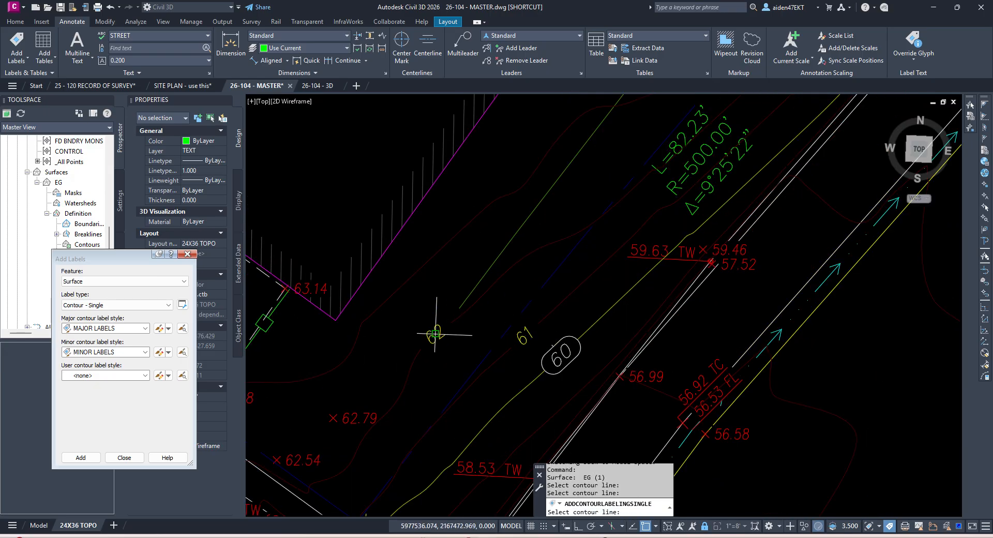
scroll(399, 291, "down", 3)
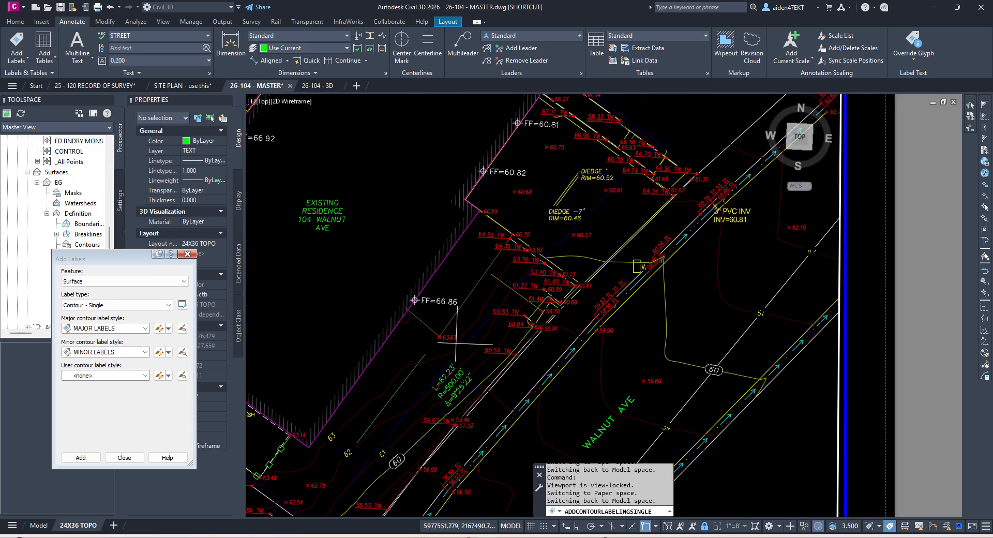
scroll(629, 334, "up", 5)
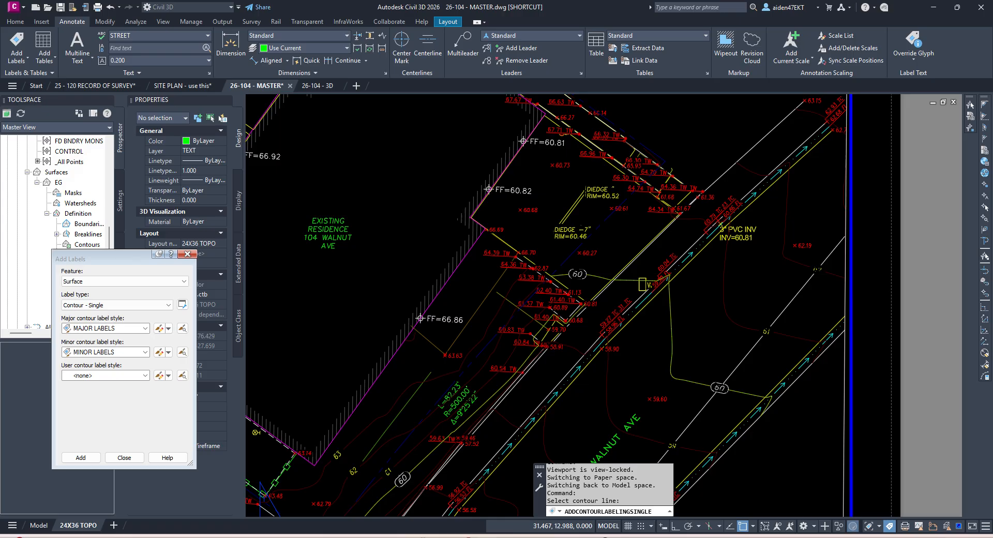
scroll(615, 330, "down", 5)
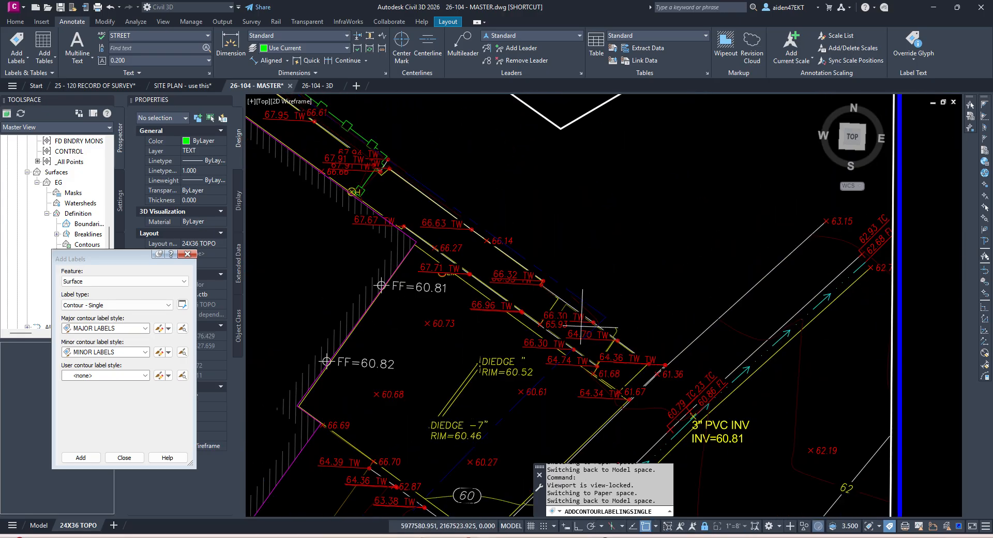
scroll(614, 329, "up", 5)
scroll(615, 330, "down", 8)
scroll(599, 339, "up", 10)
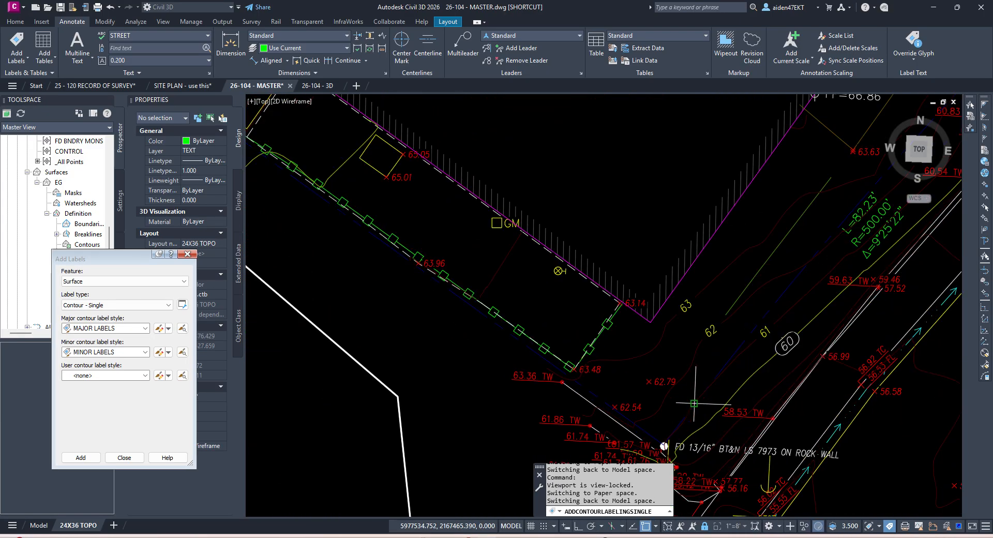
middle_click_drag(521, 269, 682, 348)
left_click(667, 339)
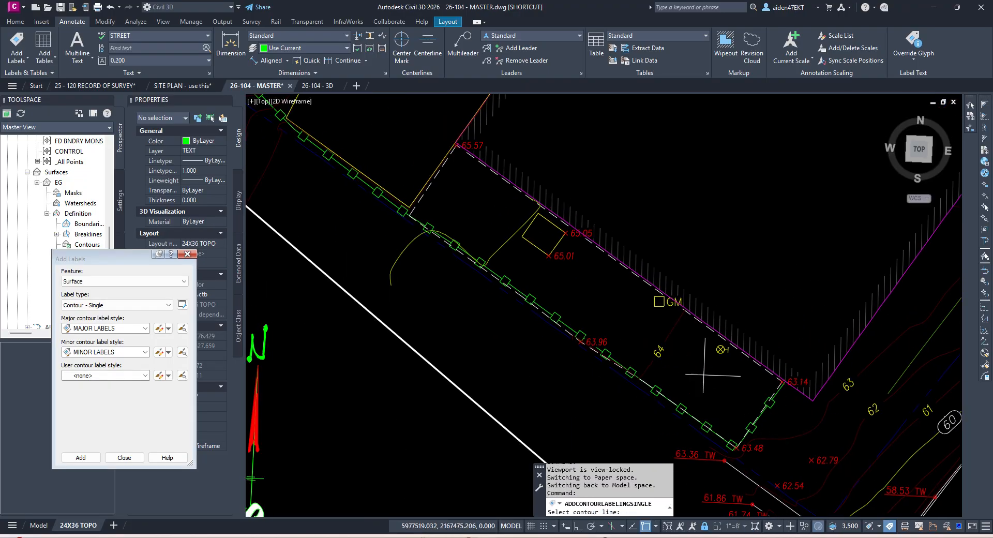
middle_click_drag(514, 248, 646, 342)
left_click(641, 333)
Step: Label the 70, 75, 80 and next contours up the slope
middle_click_drag(390, 262, 543, 342)
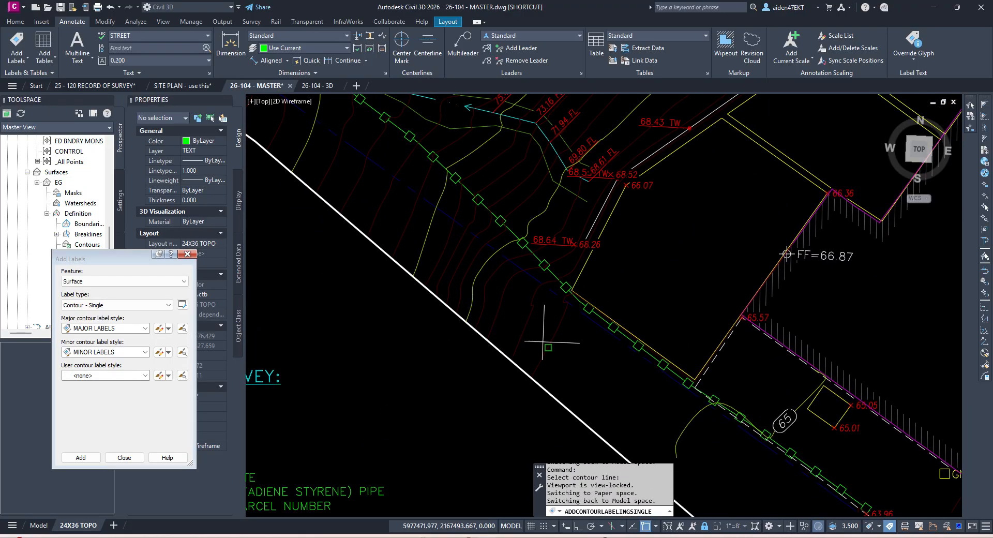
middle_click_drag(519, 256, 548, 375)
scroll(548, 375, "up", 2)
scroll(608, 266, "down", 2)
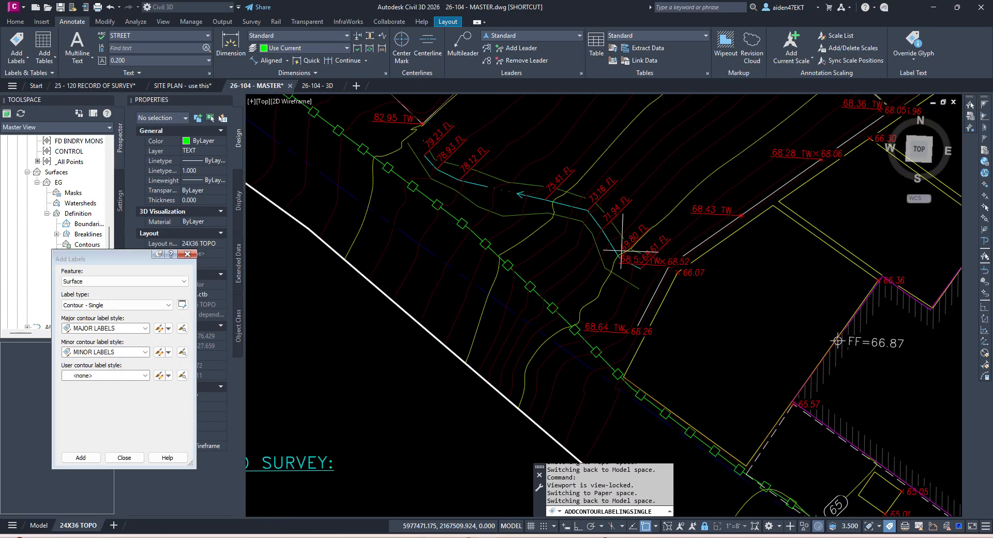
middle_click_drag(609, 252, 610, 343)
left_click(596, 382)
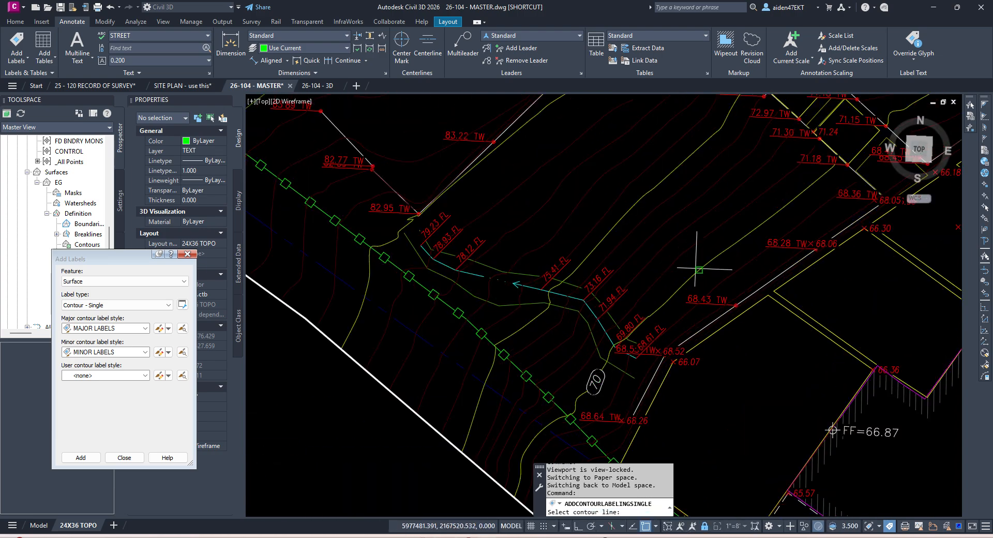
scroll(683, 434, "down", 2)
left_click(632, 312)
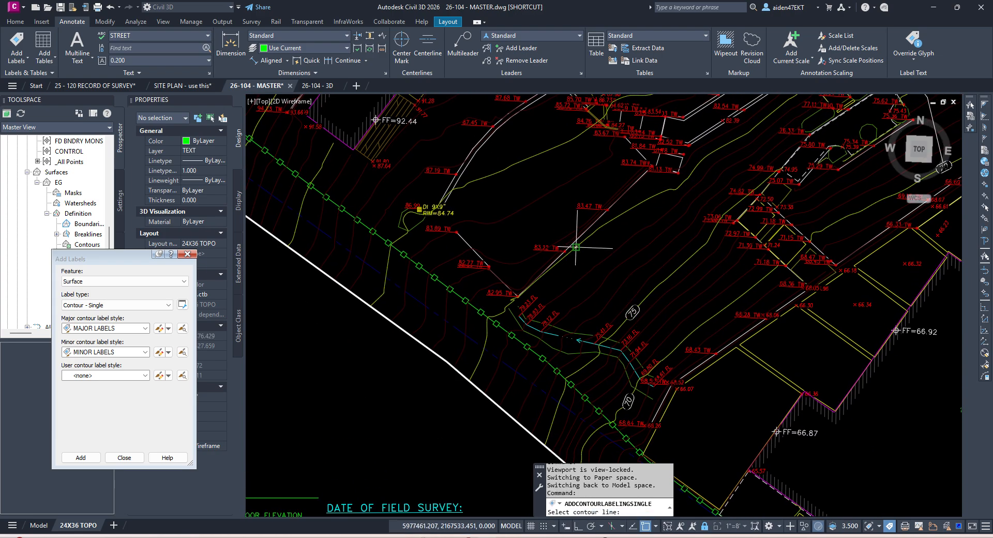
scroll(576, 248, "up", 2)
left_click(583, 230)
scroll(612, 312, "down", 4)
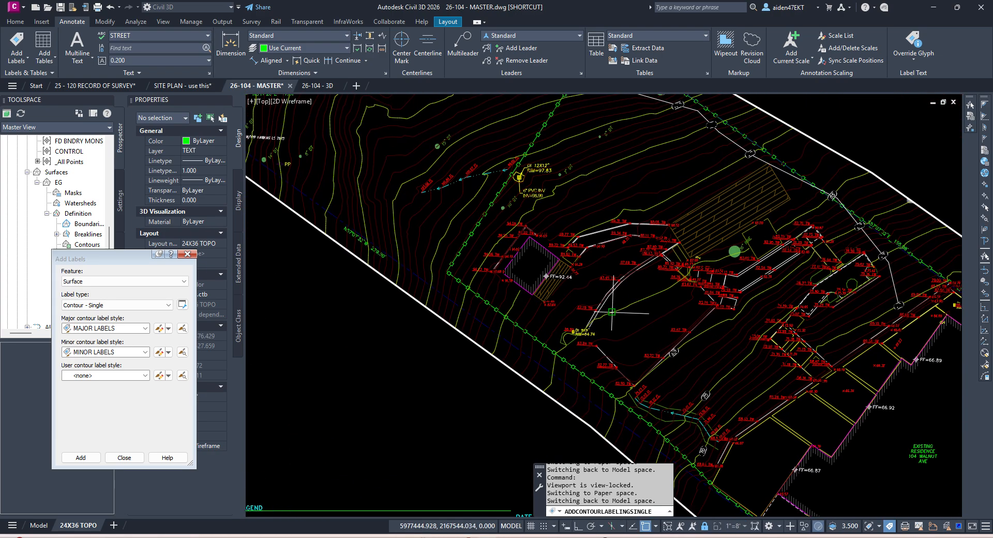
left_click(612, 312)
Step: Label the 90, building-pad, 105 and 110 contours
scroll(525, 262, "up", 4)
left_click(500, 350)
scroll(476, 279, "down", 3)
scroll(455, 310, "up", 5)
left_click(448, 295)
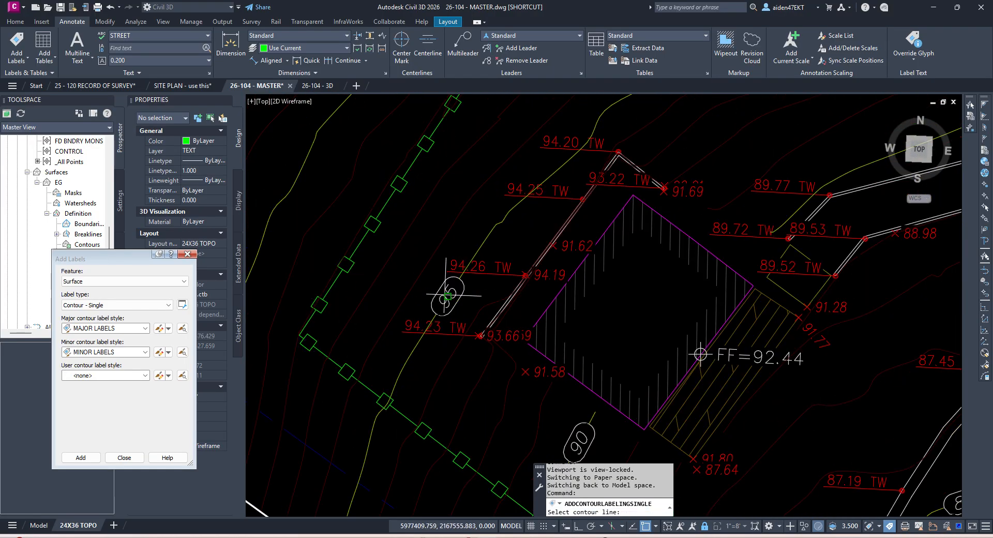
scroll(448, 294, "down", 4)
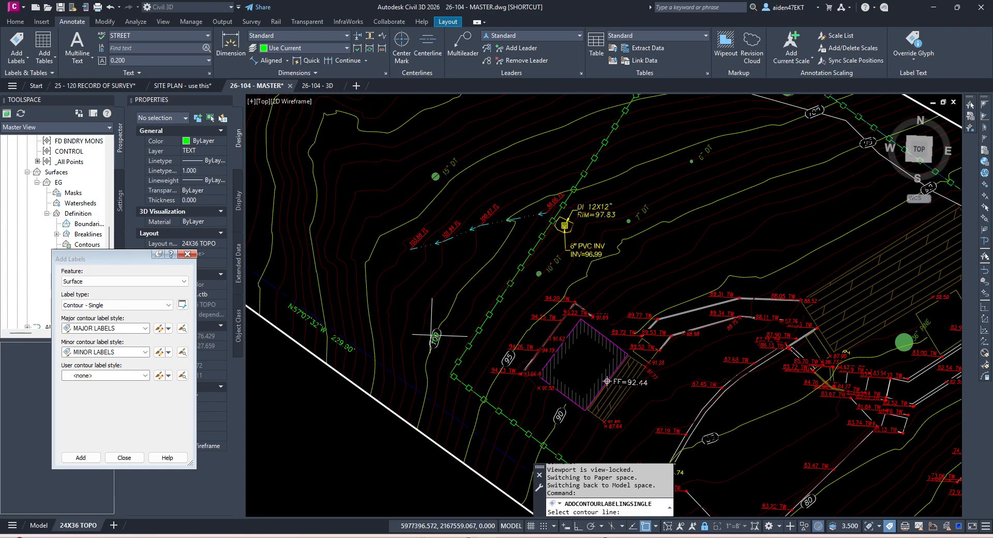
left_click(367, 298)
left_click(318, 284)
Step: Review the labeled contours and return to paper space on the 24X36 TOPO sheet
middle_click_drag(318, 284, 417, 333)
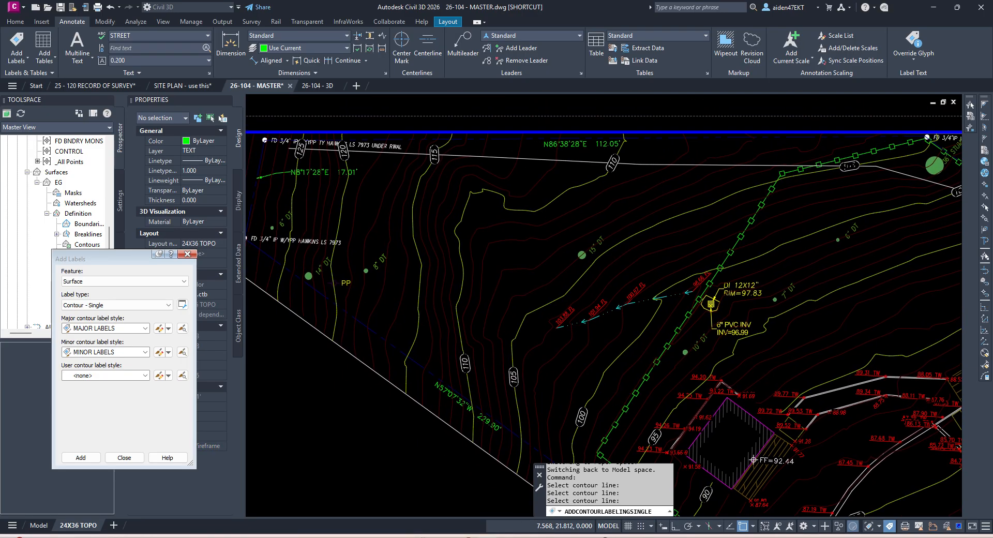
scroll(491, 287, "down", 4)
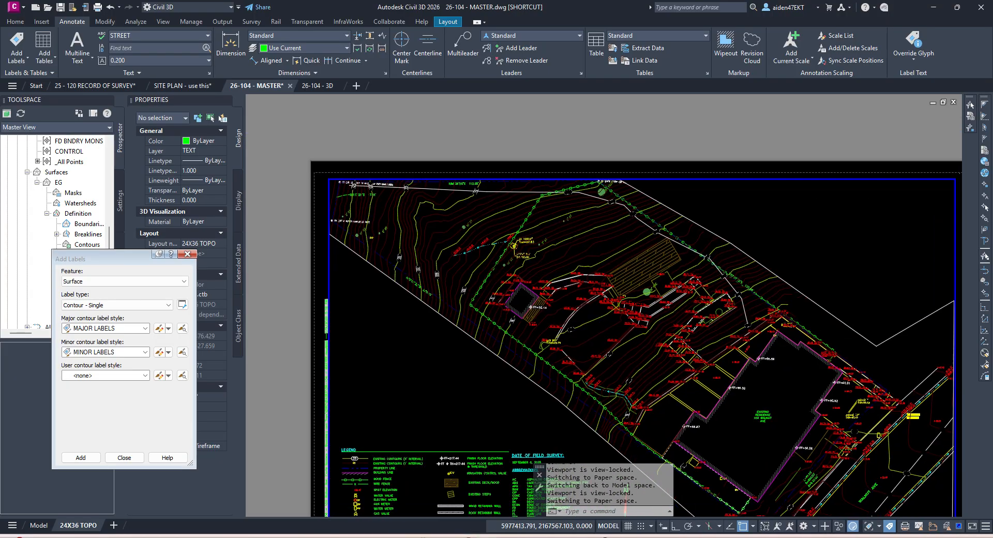
middle_click_drag(732, 314, 687, 270)
middle_click_drag(804, 328, 728, 278)
double_click(860, 313)
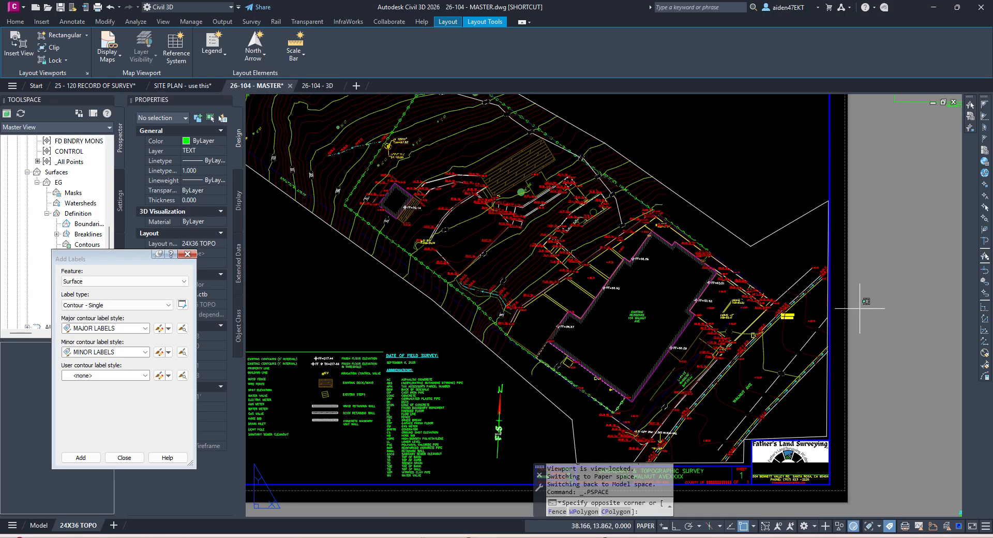